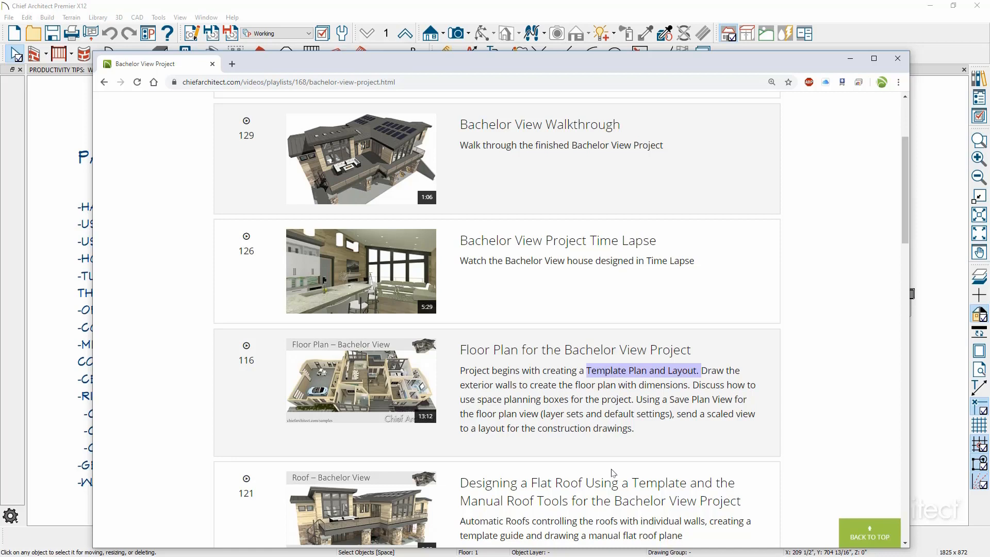
Switch to Chief Architect and open the Library Browser, Project Browser and Active Layer Display Options beside the plan.
click(449, 4)
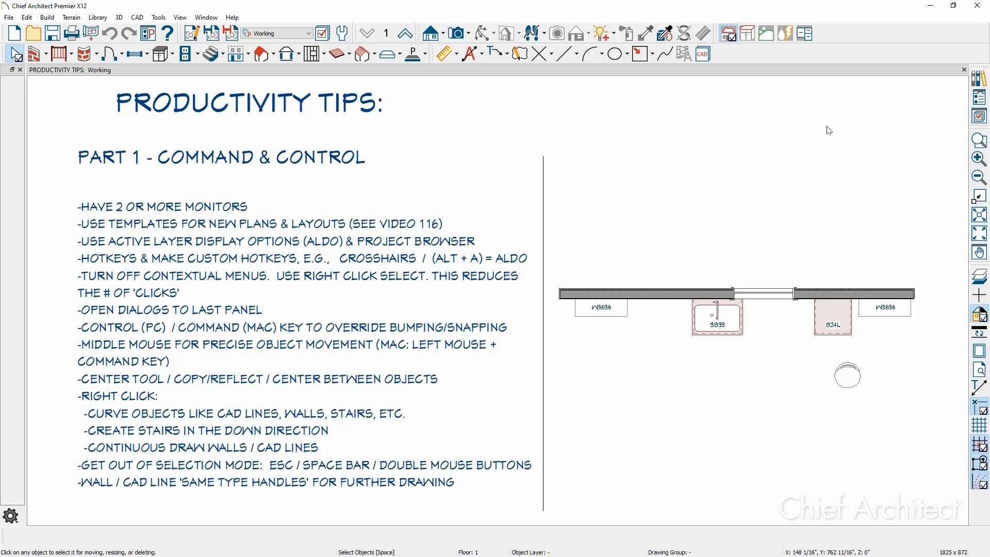
click(987, 79)
click(982, 99)
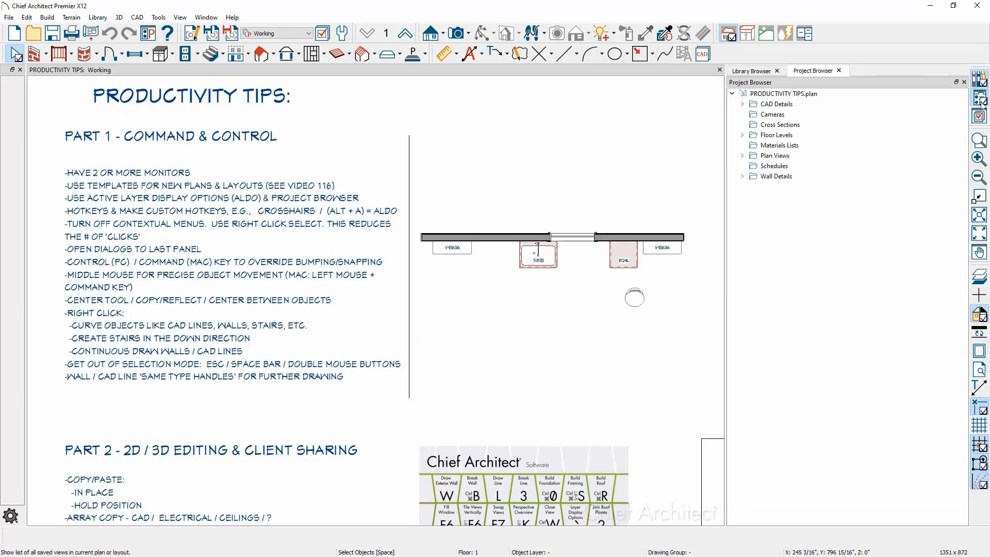
click(981, 117)
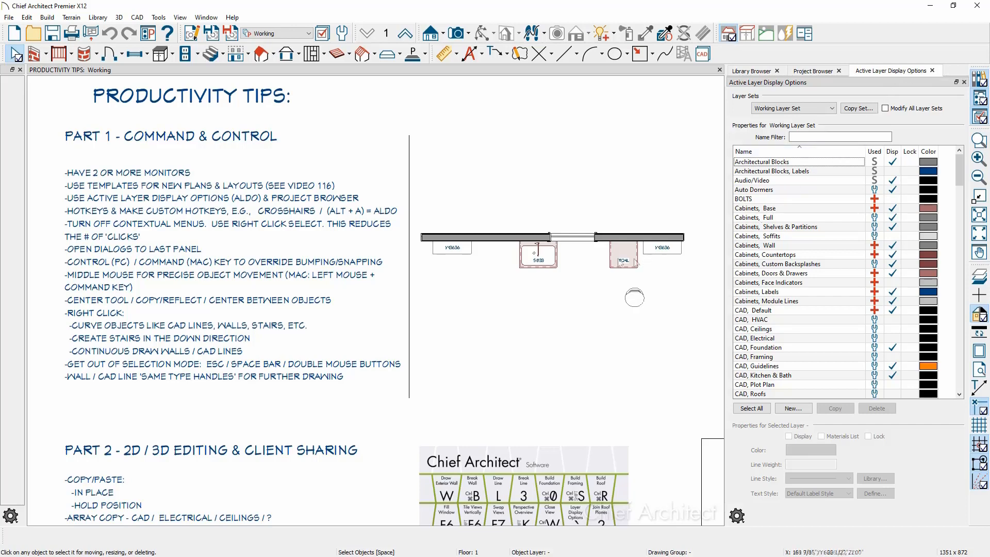
Examine the layers used by the base cabinet near the round chair, then the full layer list and available layer sets.
click(619, 259)
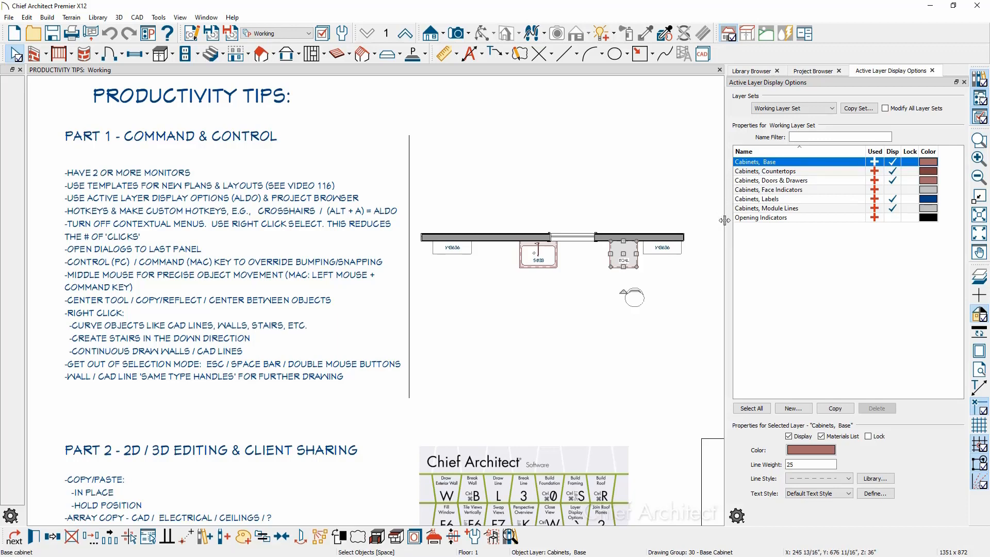
click(701, 202)
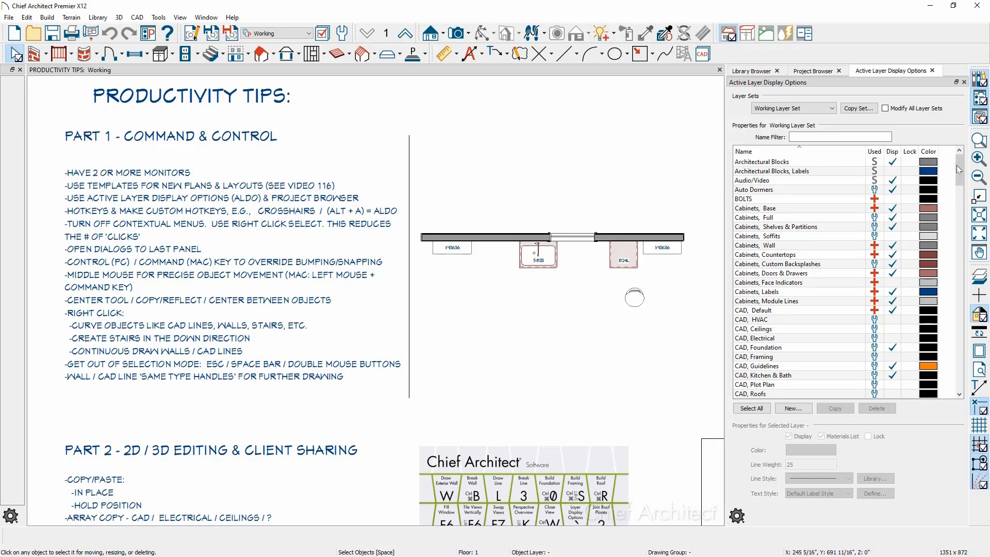
drag(959, 172, 960, 229)
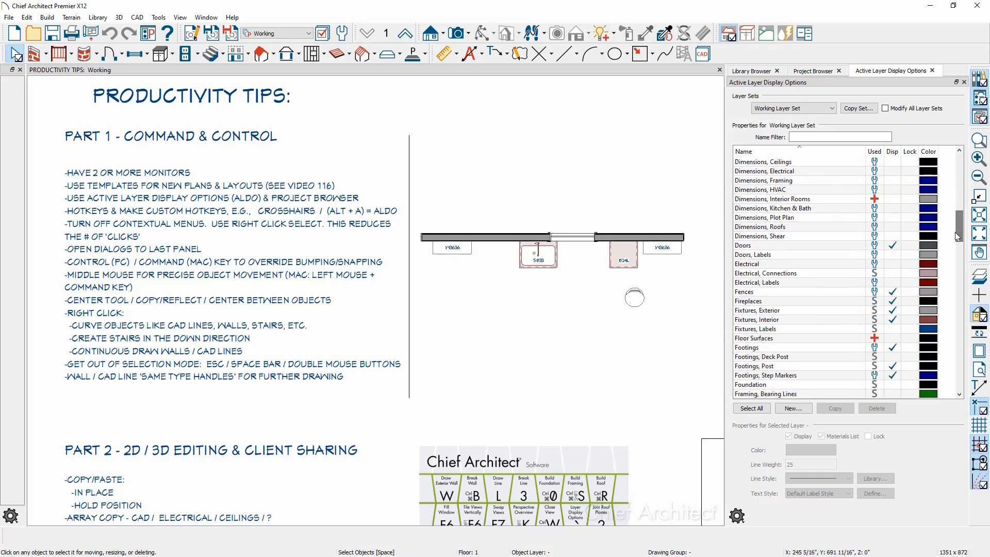
click(833, 108)
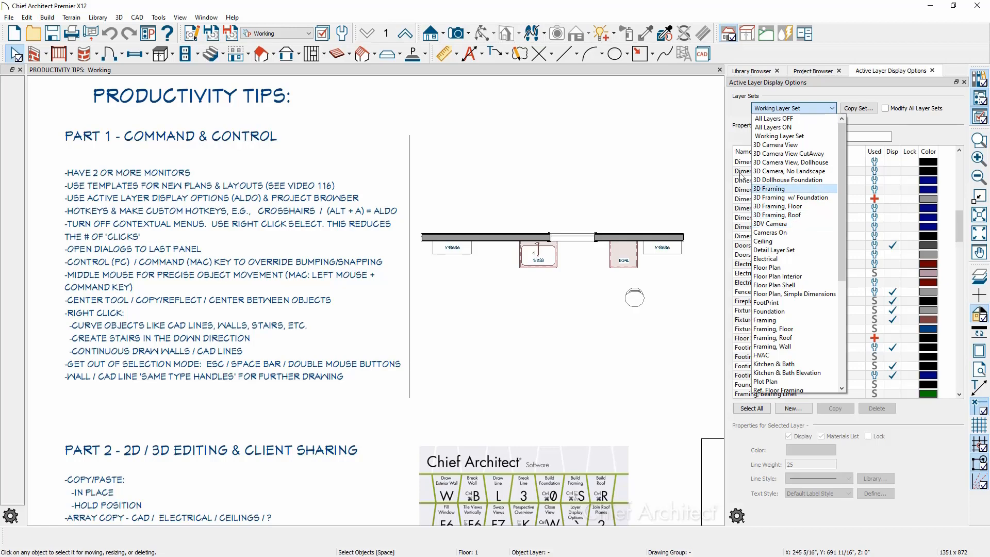
click(659, 186)
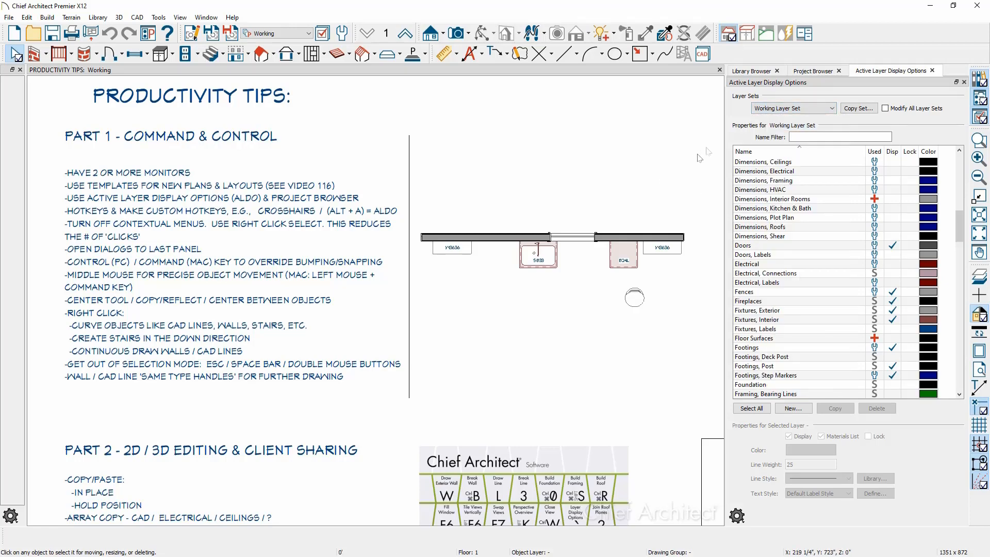
Expand the Floor Levels and Plan Views folders in the Project Browser.
click(818, 73)
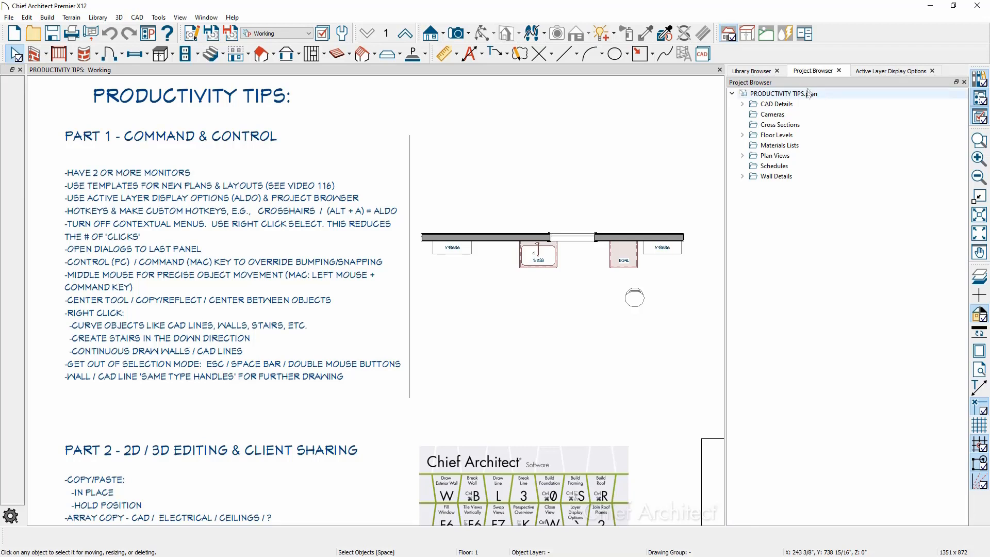
click(743, 135)
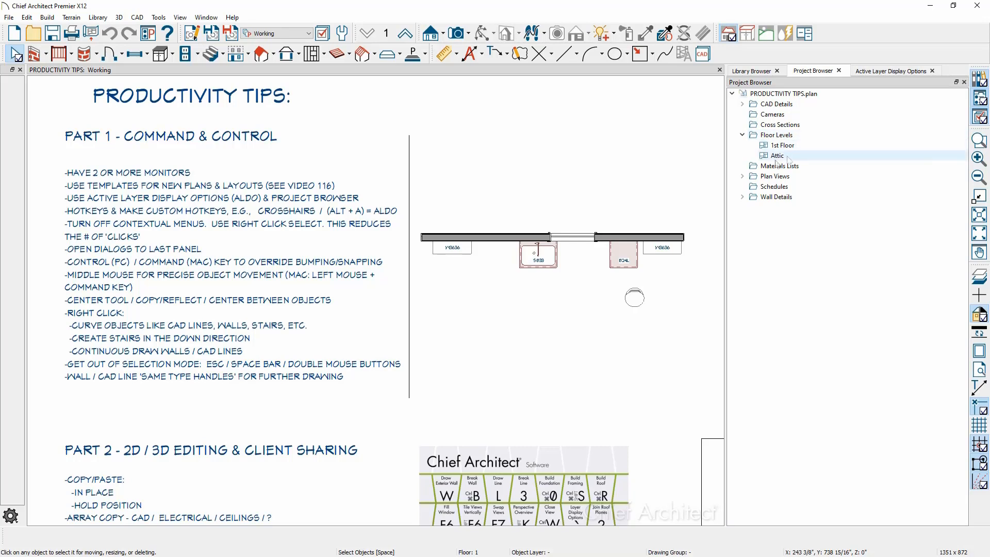
click(743, 176)
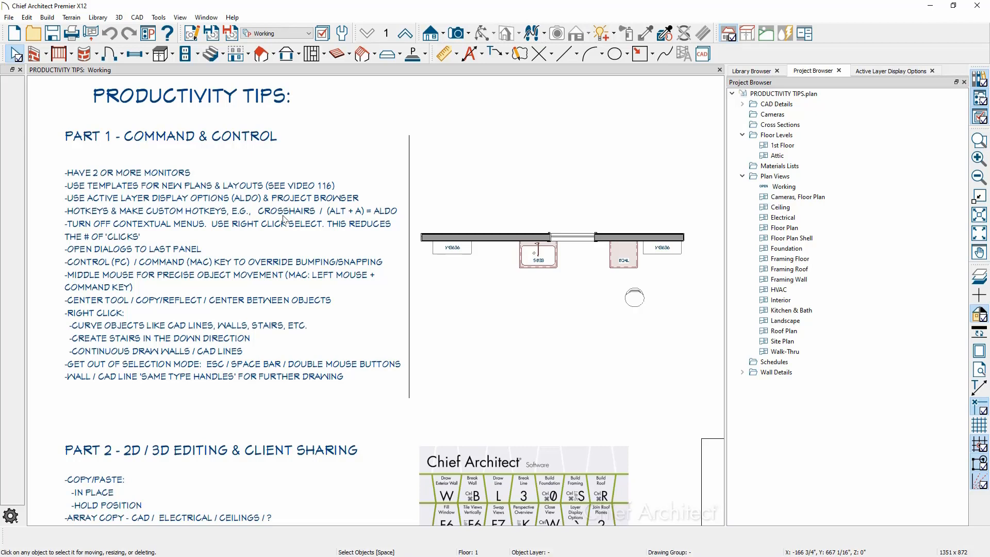
Turn the cursor crosshairs on and back off twice in the plan view.
key(x)
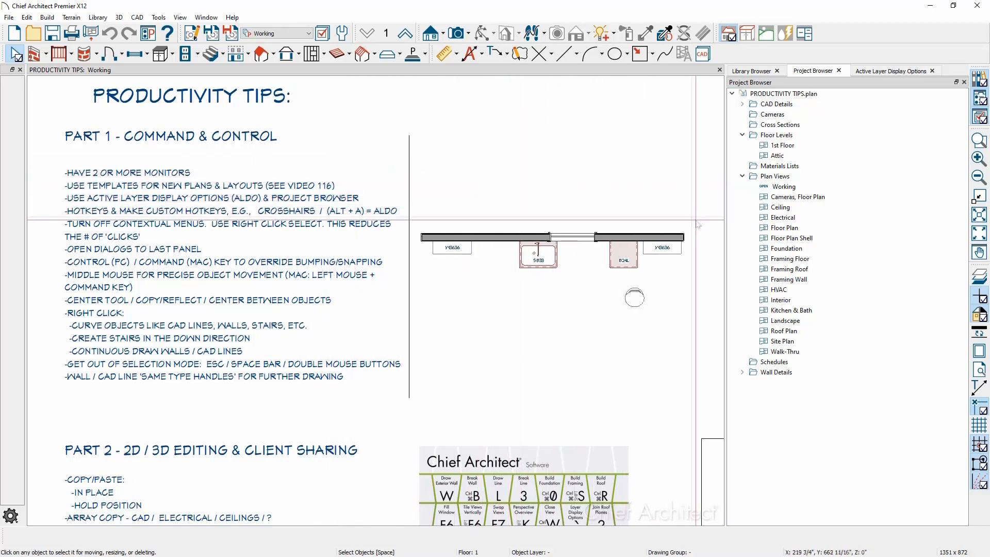
click(979, 294)
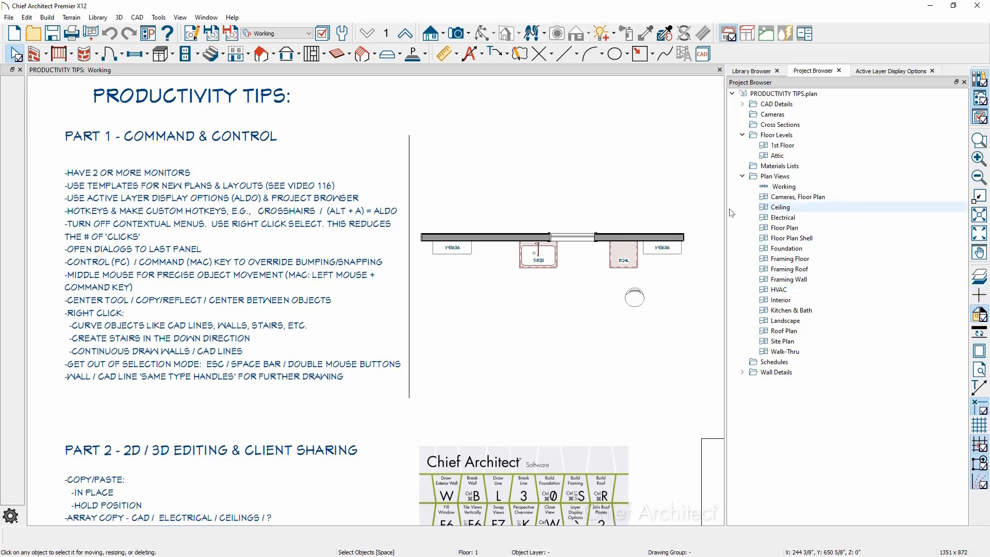
click(979, 296)
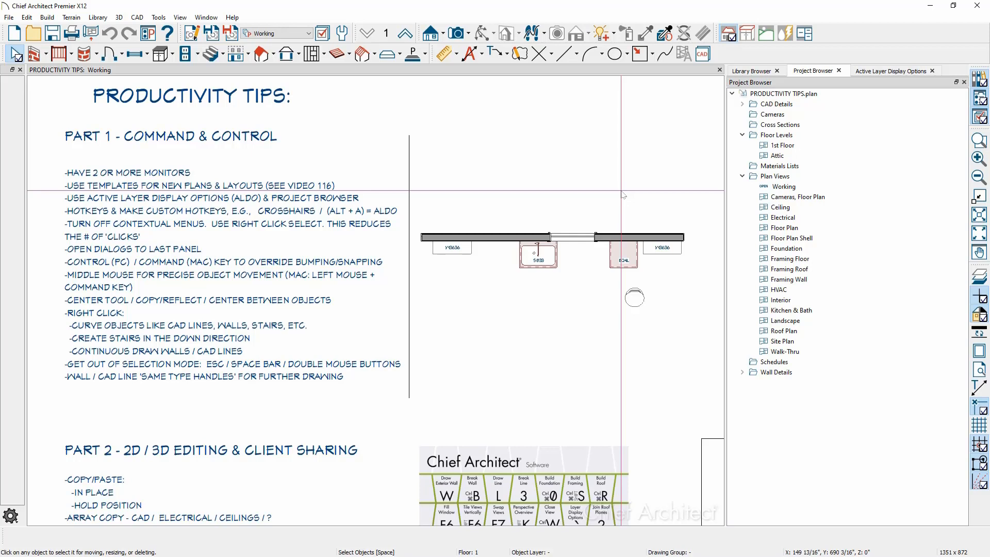
key(x)
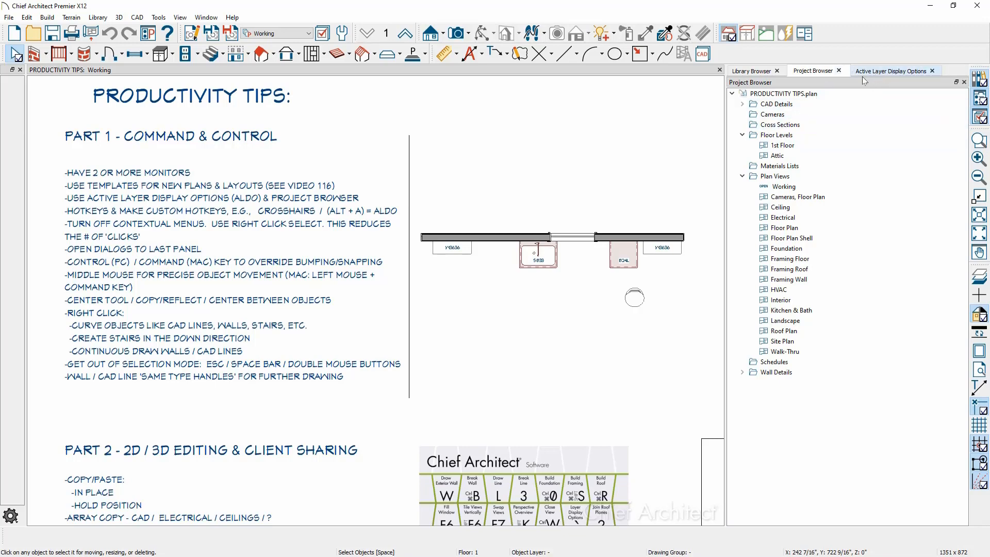
In the hotkey customization, find the Active Layer Display Options command with "active", remove its hotkey and reassign Alt+A.
click(159, 18)
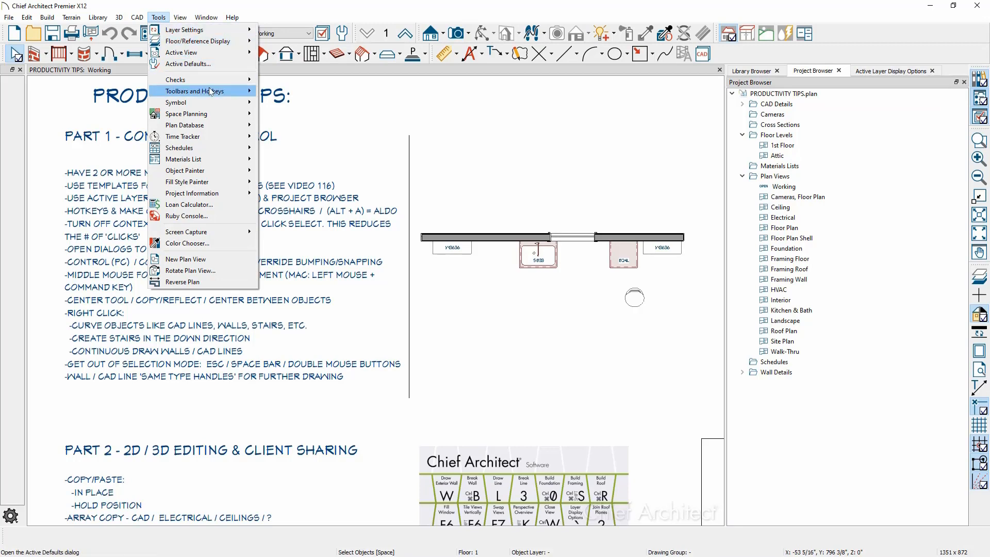
mouse_move(213, 92)
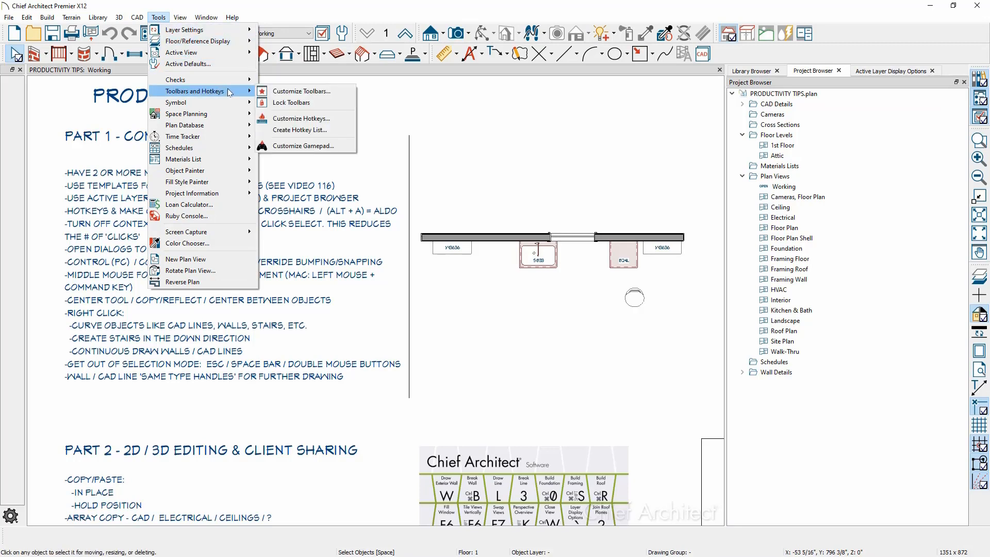
click(334, 119)
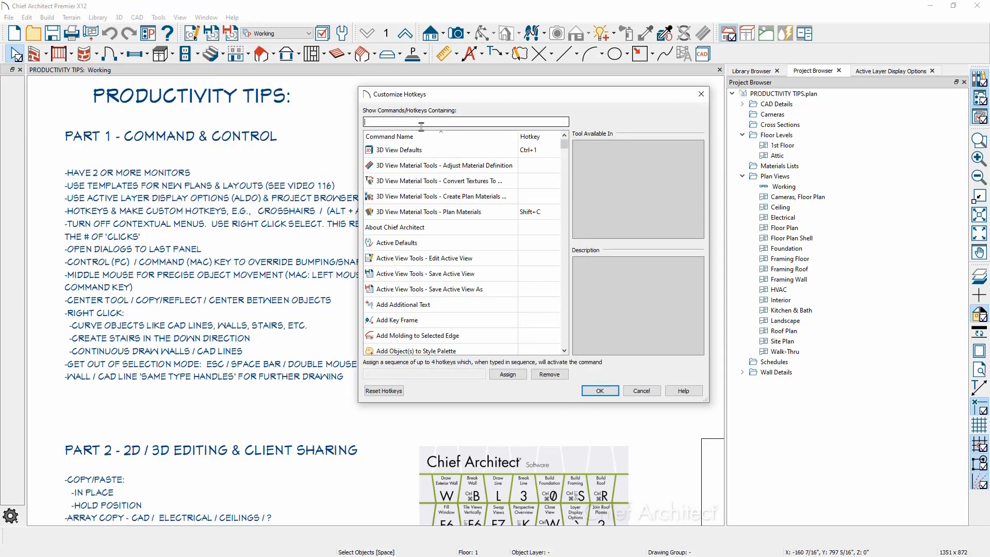
text(active)
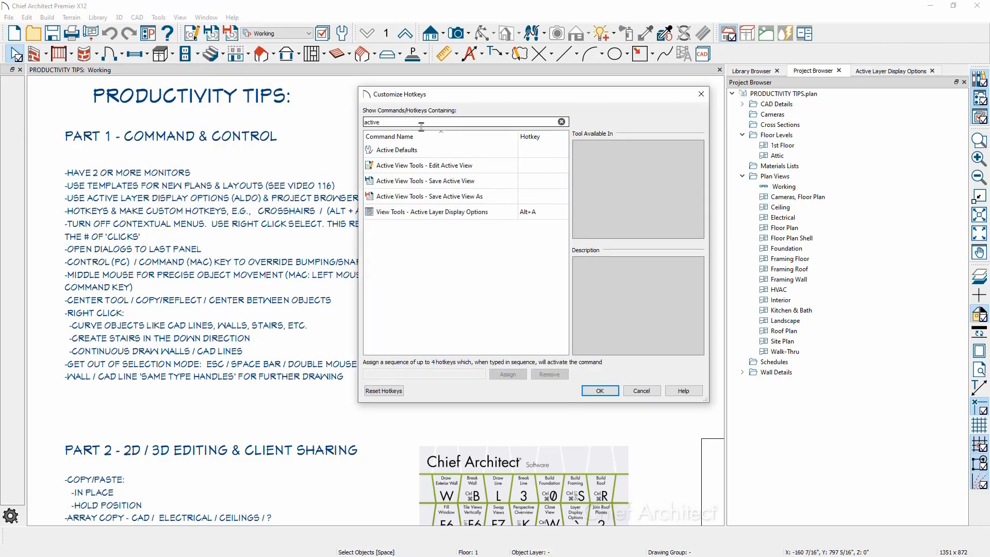
click(423, 215)
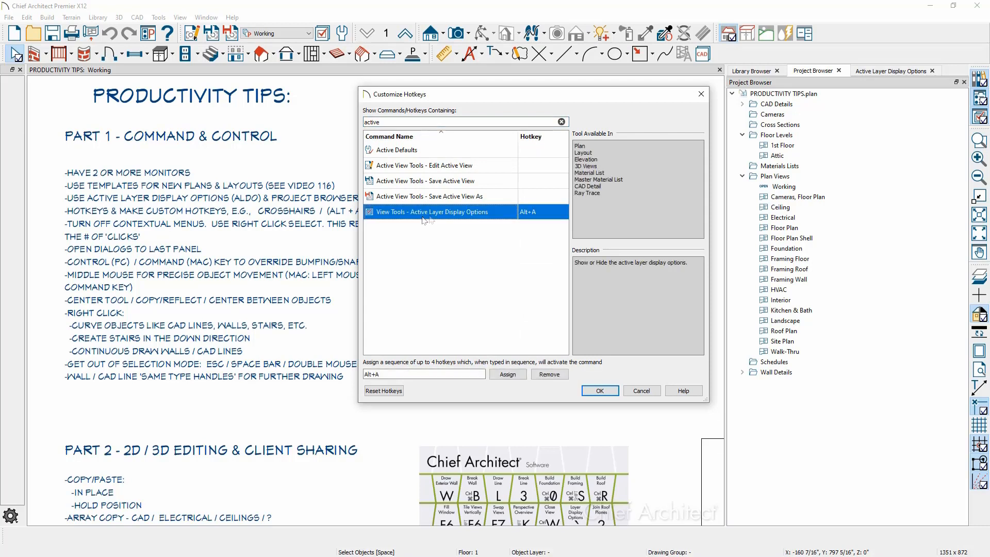
click(399, 378)
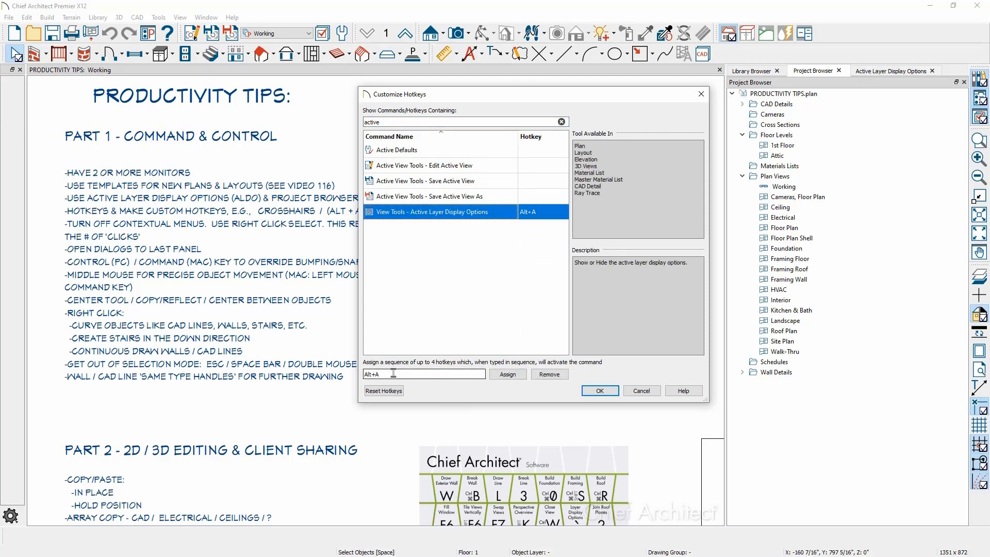
click(554, 378)
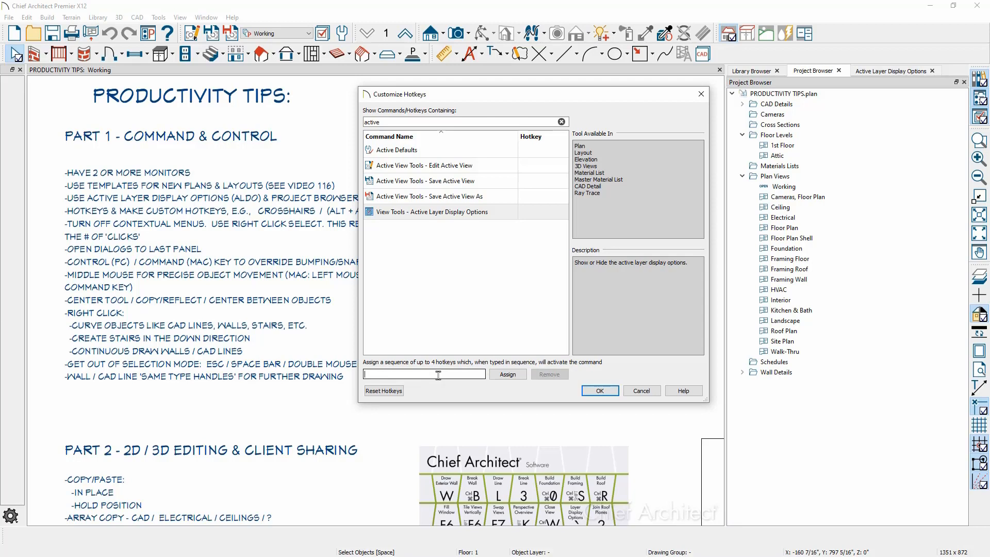
key(alt+a)
click(515, 378)
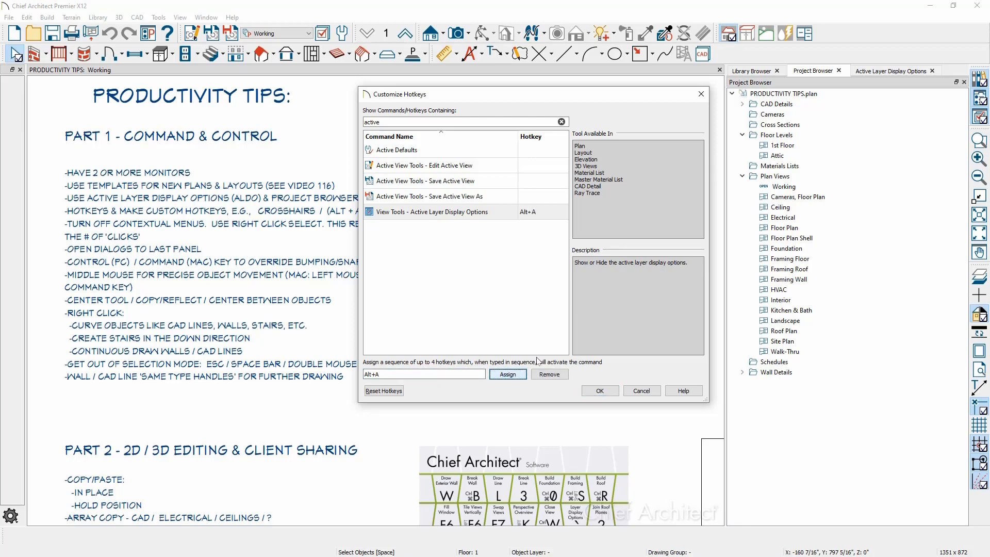
Search the hotkey commands for "cross" and check the hotkey assigned to Crosshairs.
click(562, 123)
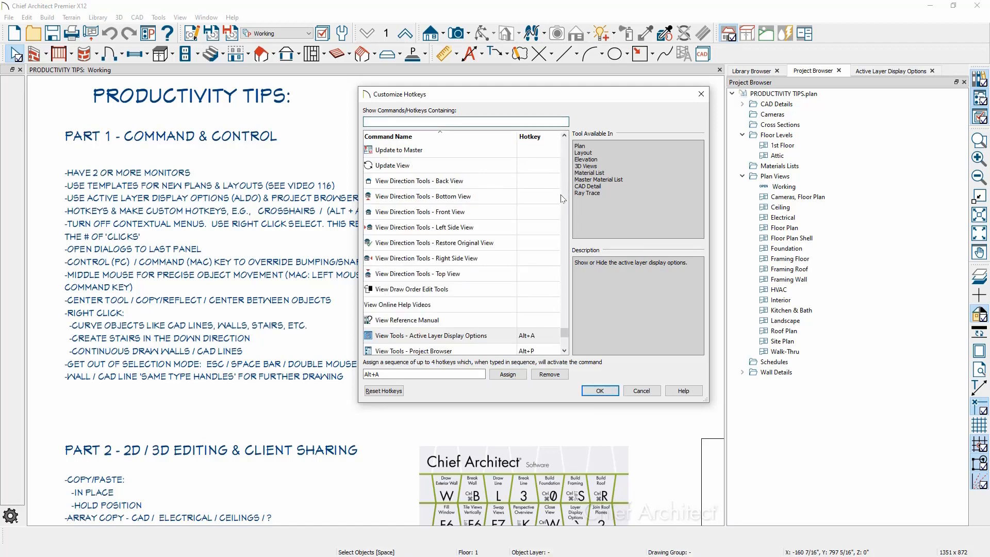
scroll(554, 227, down, 2)
scroll(555, 227, down, 10)
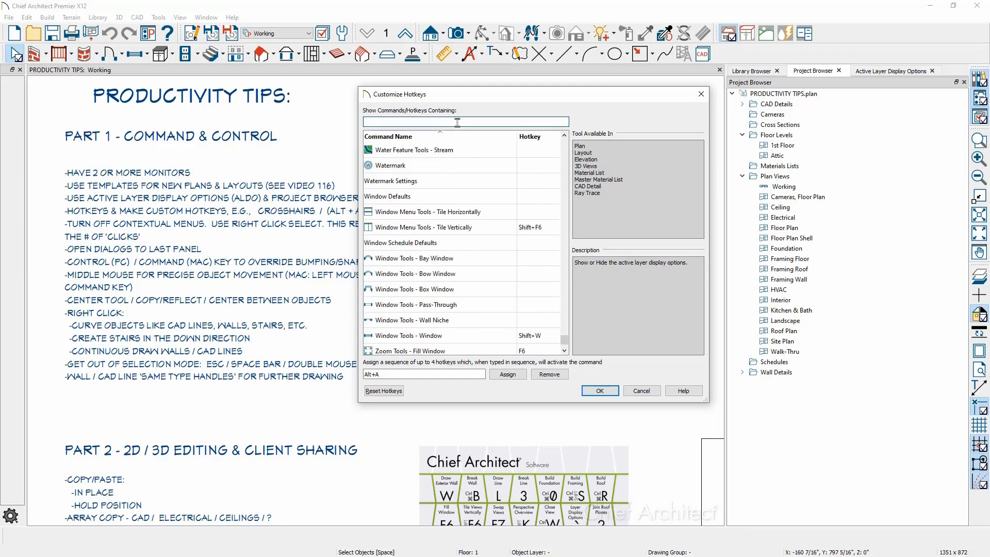
text(cro)
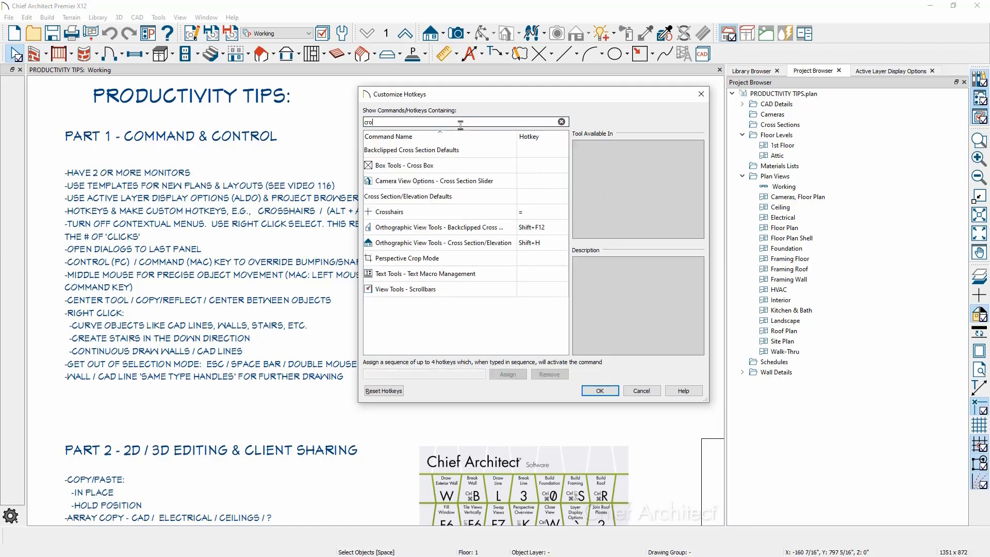
text(ss)
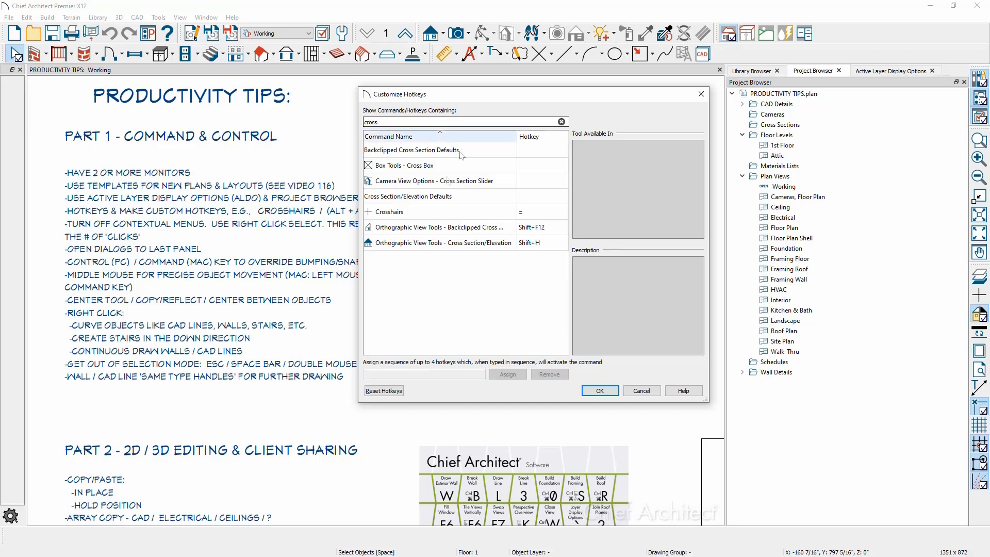
click(440, 214)
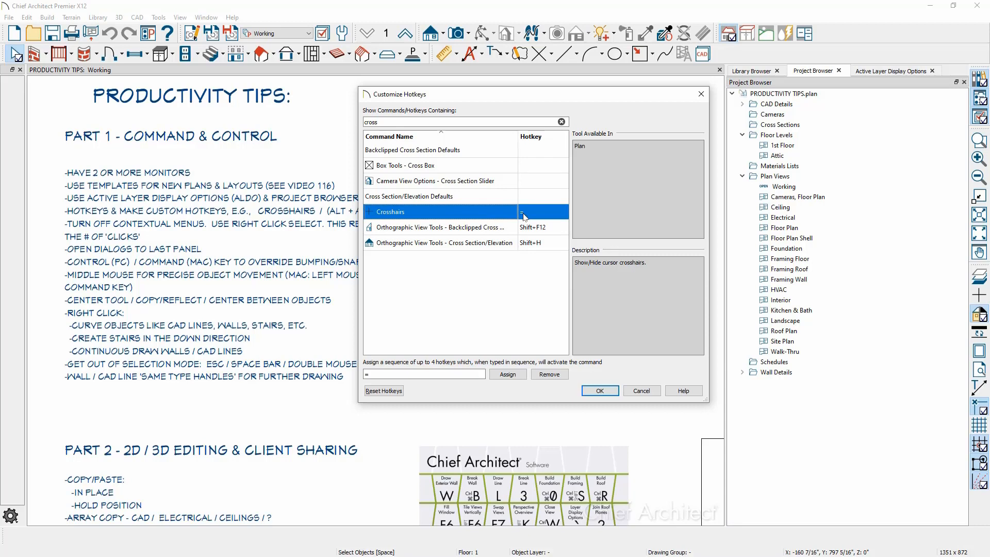
Sort the full command list by hotkey, check the Copy/Paste command's assignment, and accept the hotkey customization.
click(562, 122)
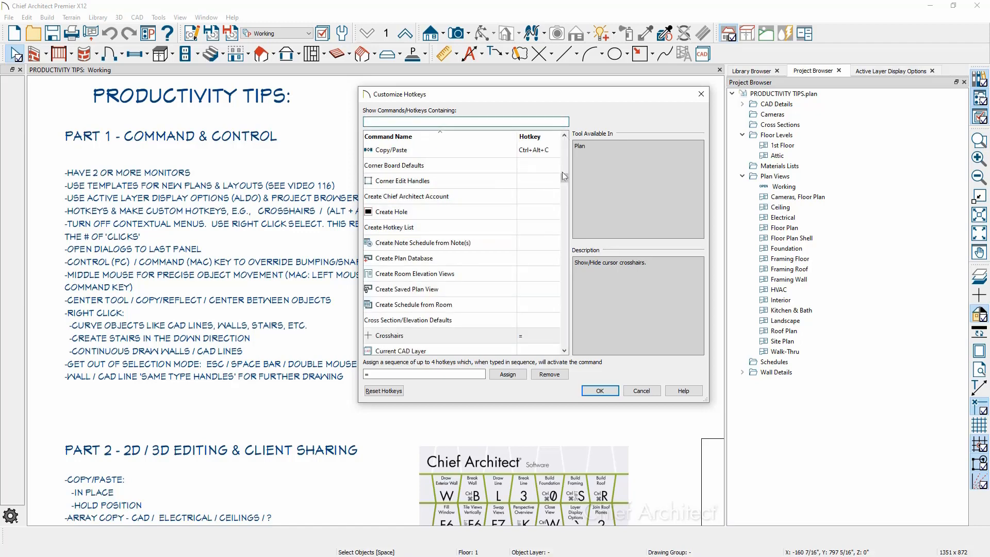
drag(562, 174, 565, 206)
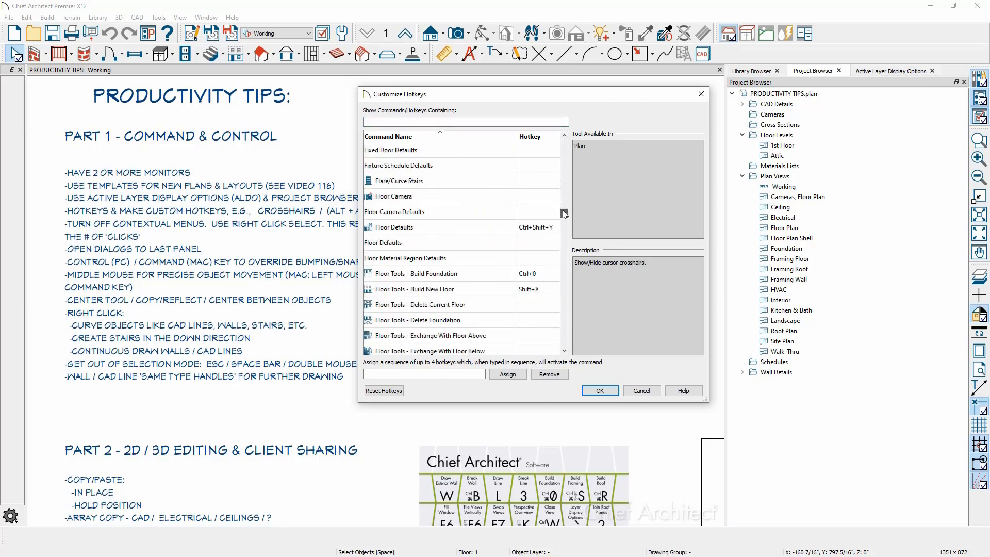
click(536, 137)
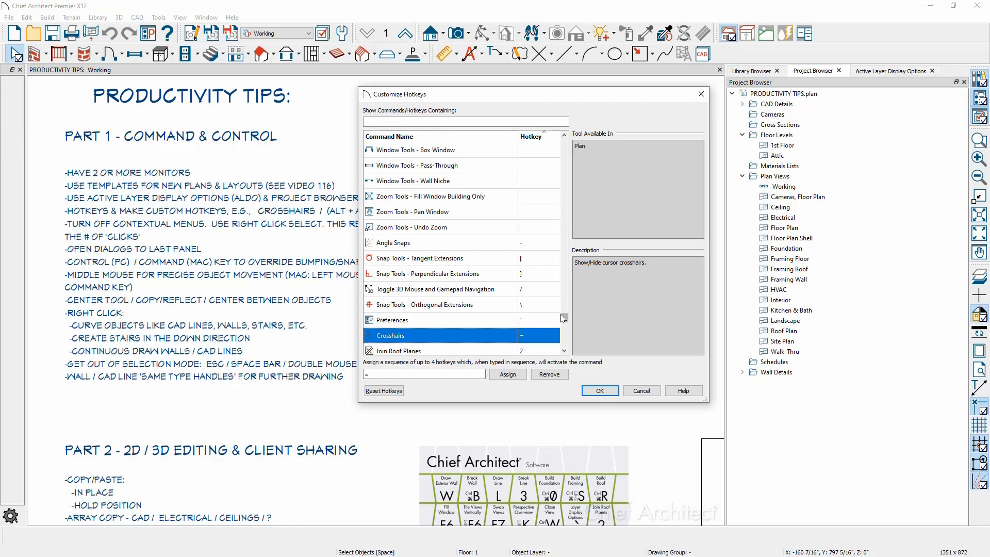
scroll(561, 315, down, 5)
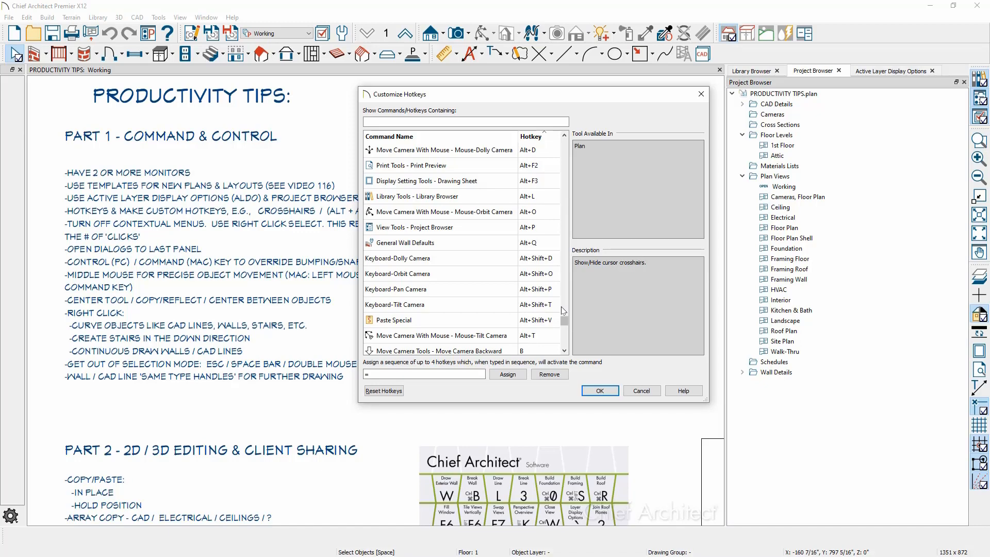
click(564, 351)
click(564, 350)
click(564, 351)
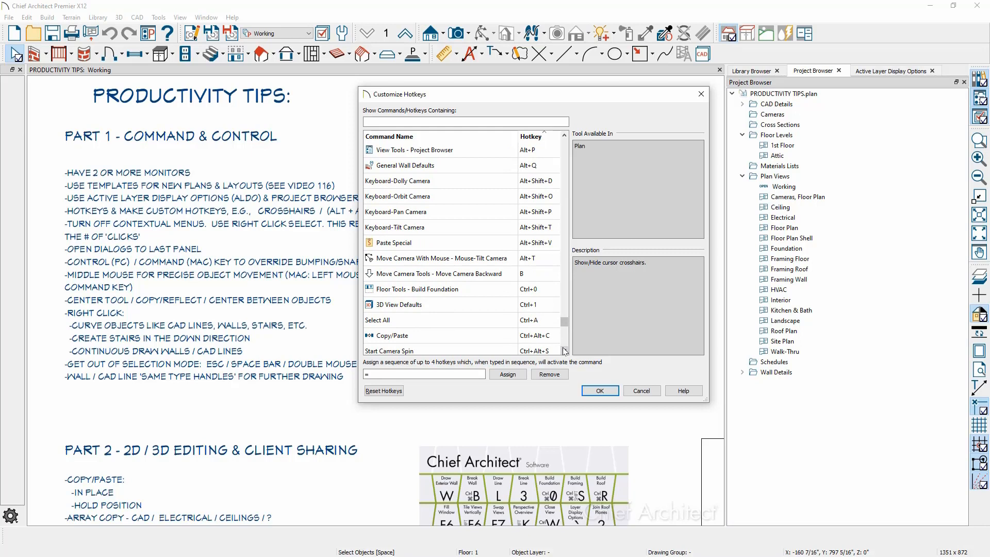
click(455, 337)
click(433, 375)
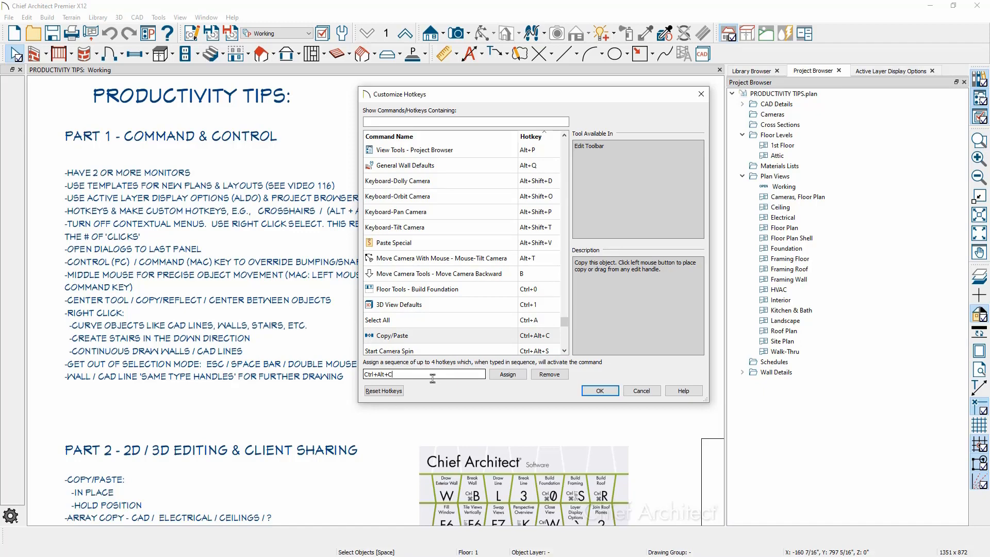
click(599, 391)
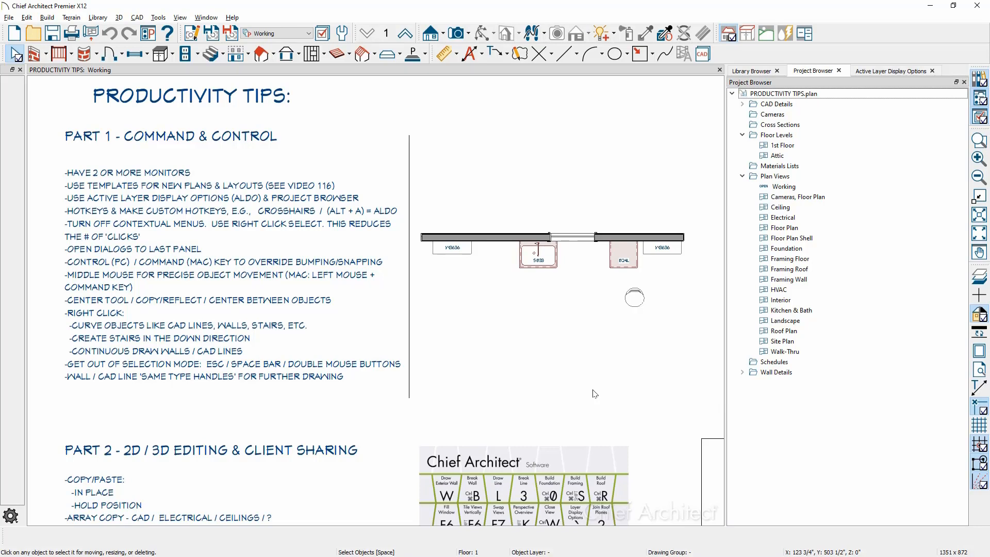
Close the docked Active Layer Display Options, Project Browser and Library Browser, then toggle Active Layer Display Options on and off once.
key(alt+a)
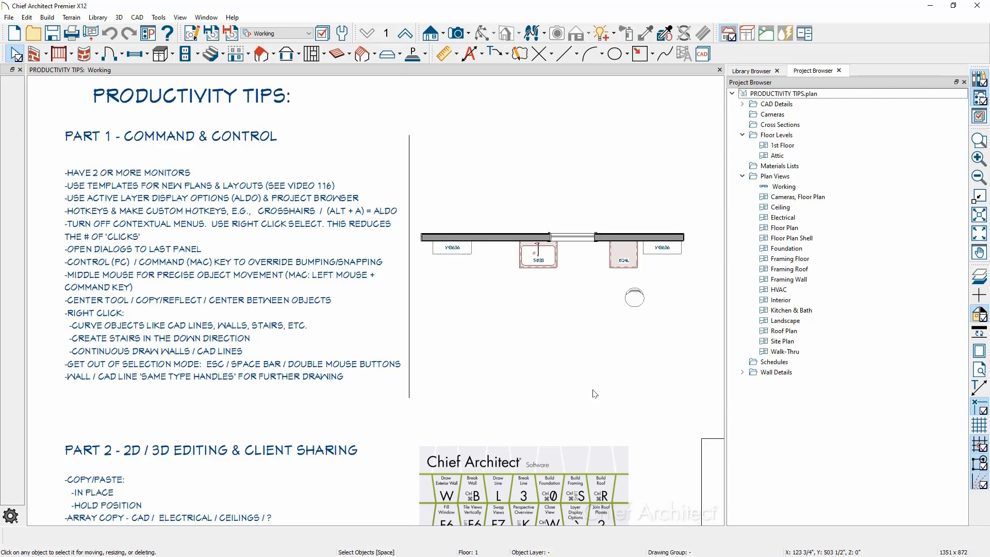
click(841, 71)
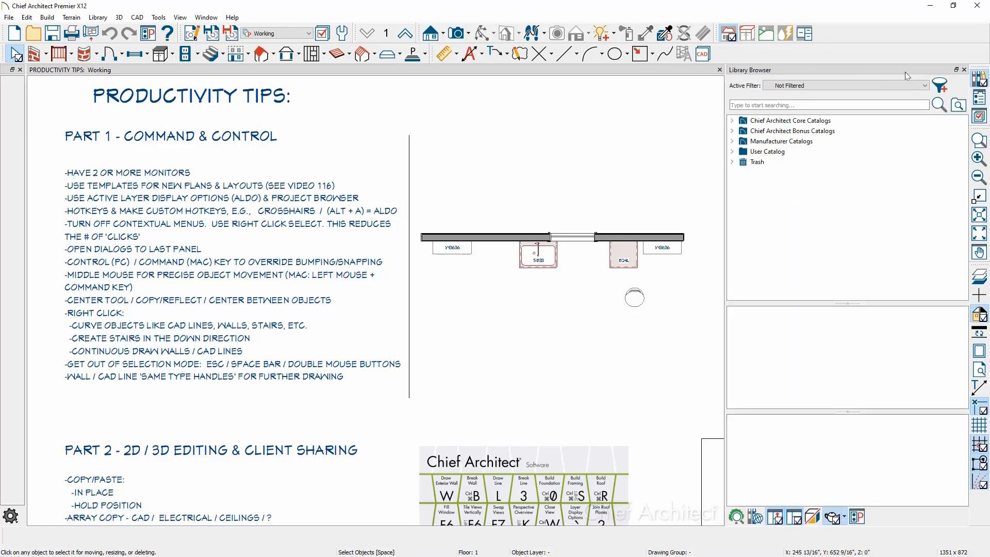
click(964, 82)
key(alt+a)
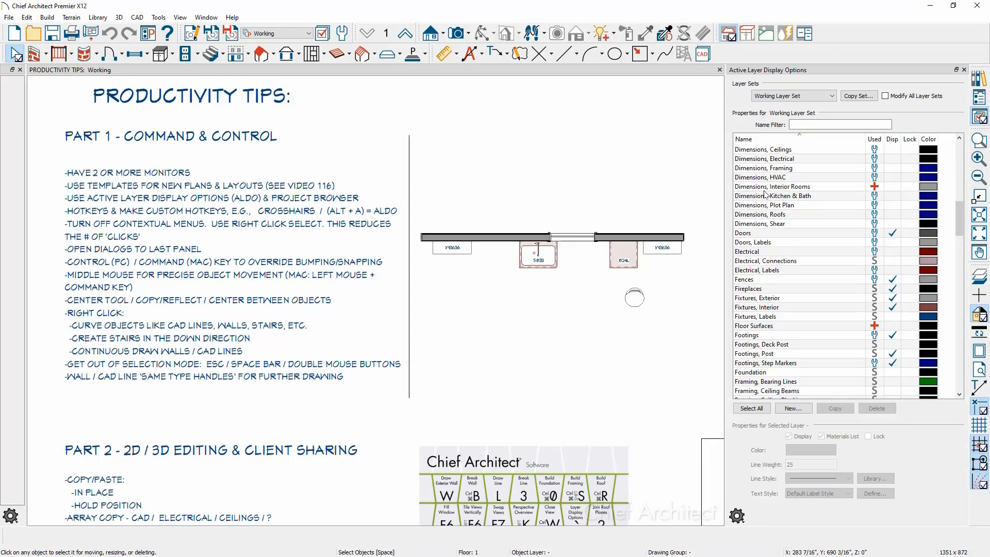
key(alt+a)
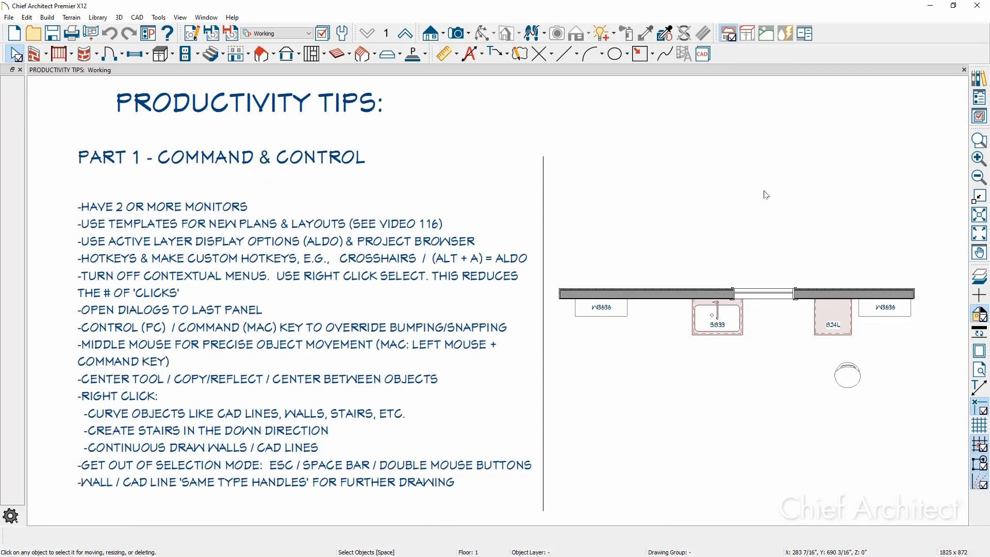
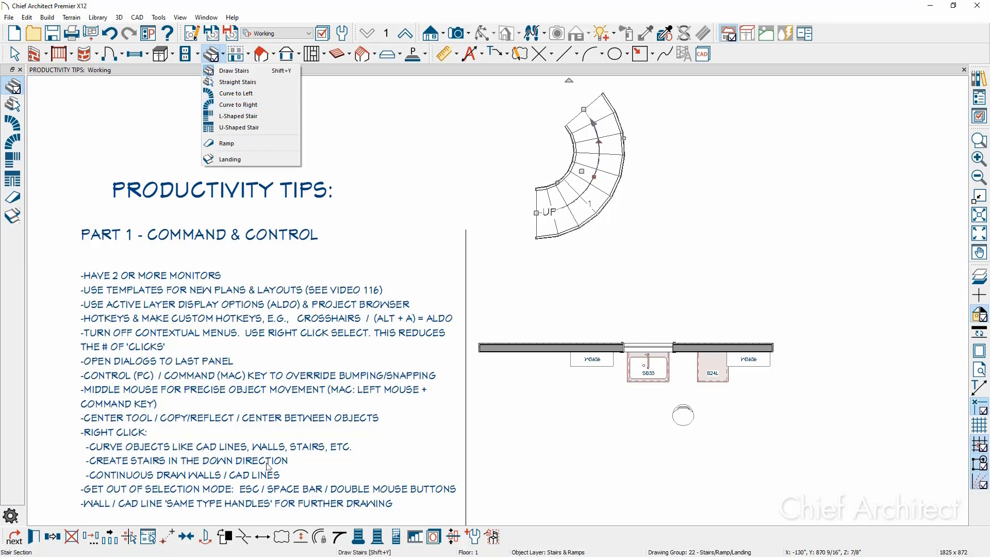
Draw a straight up-direction staircase beside the curved stairs and a parallel down-direction staircase just below it.
click(247, 81)
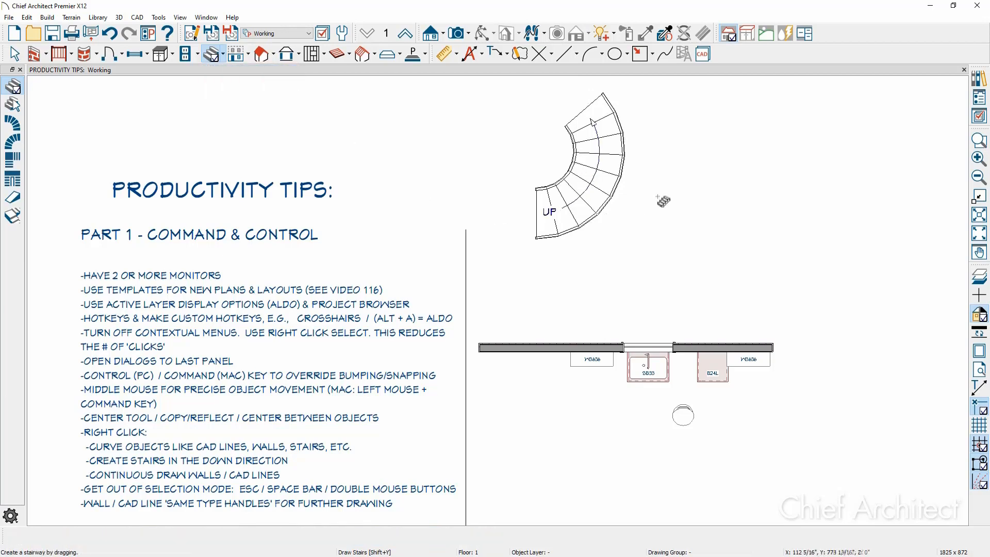
drag(649, 209, 775, 210)
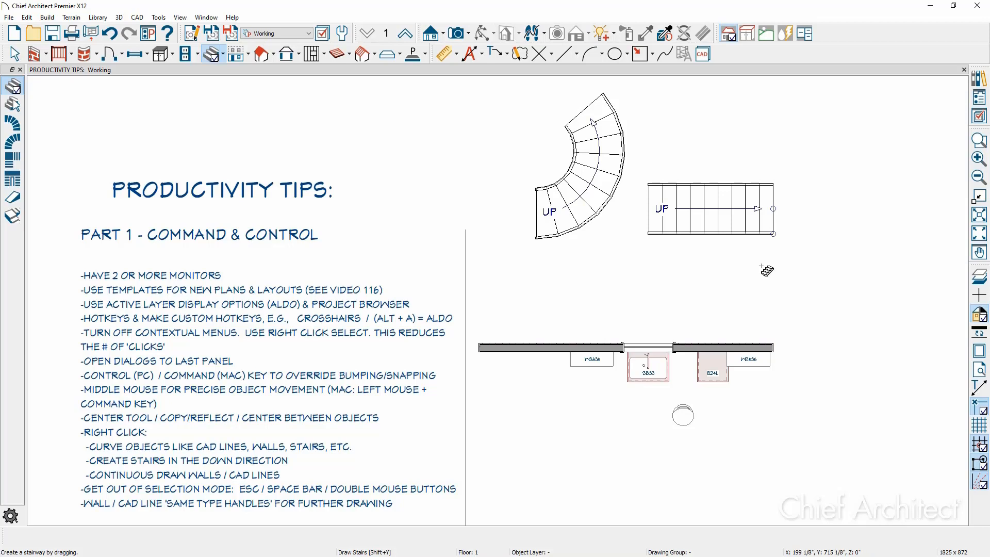
right_drag(762, 268, 642, 266)
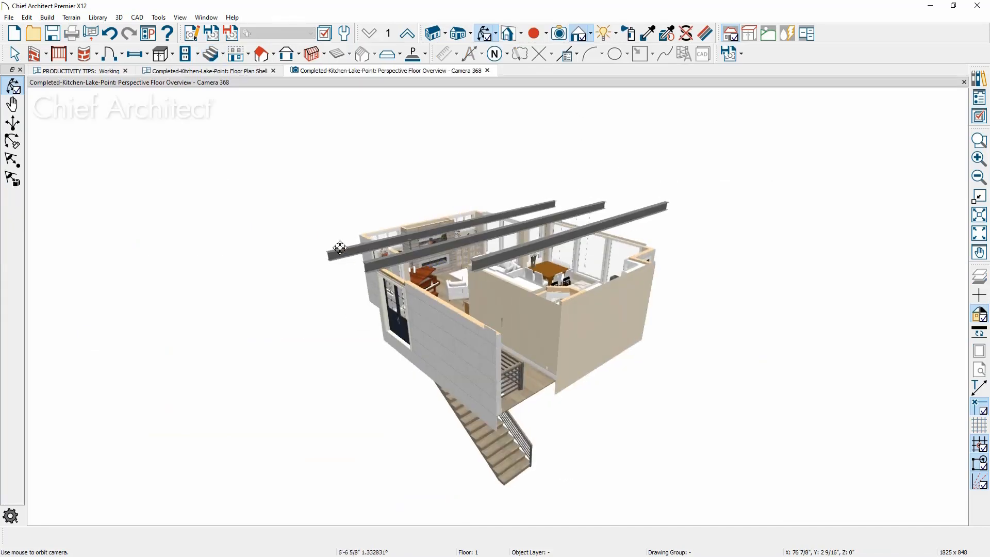
Orbit and zoom the Completed-Kitchen-Lake-Point floor overview to look down at the staircase and interior, and close that camera view.
drag(295, 234, 566, 433)
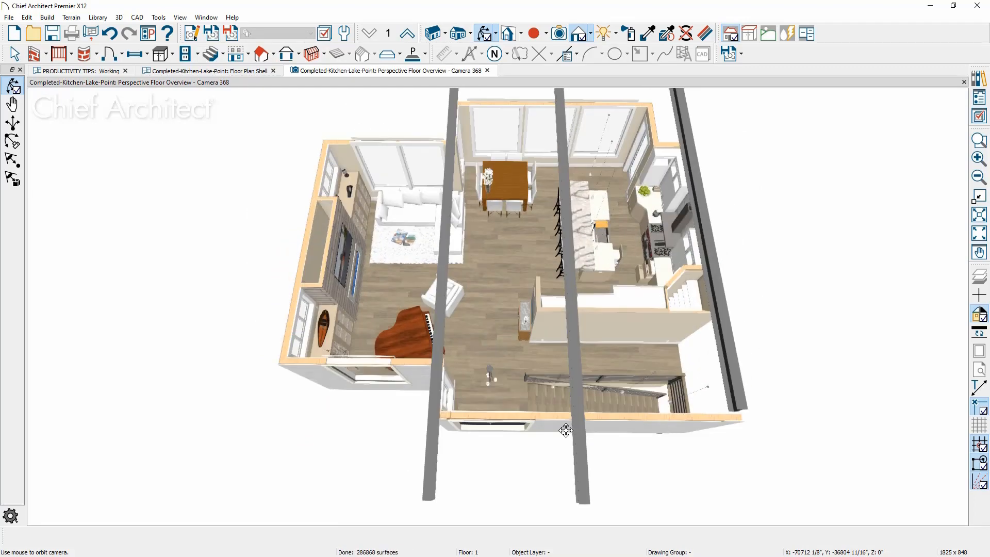
scroll(616, 382, up, 5)
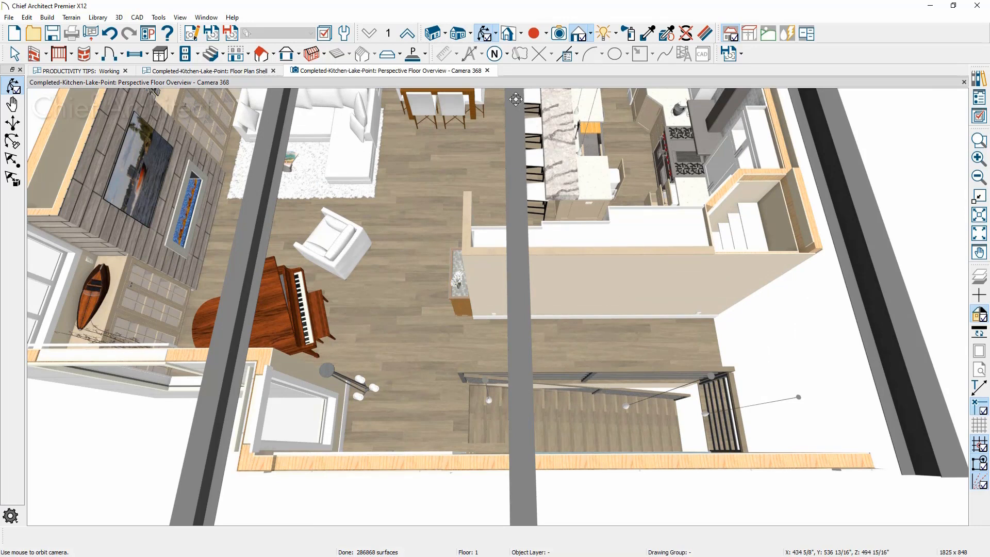
click(487, 71)
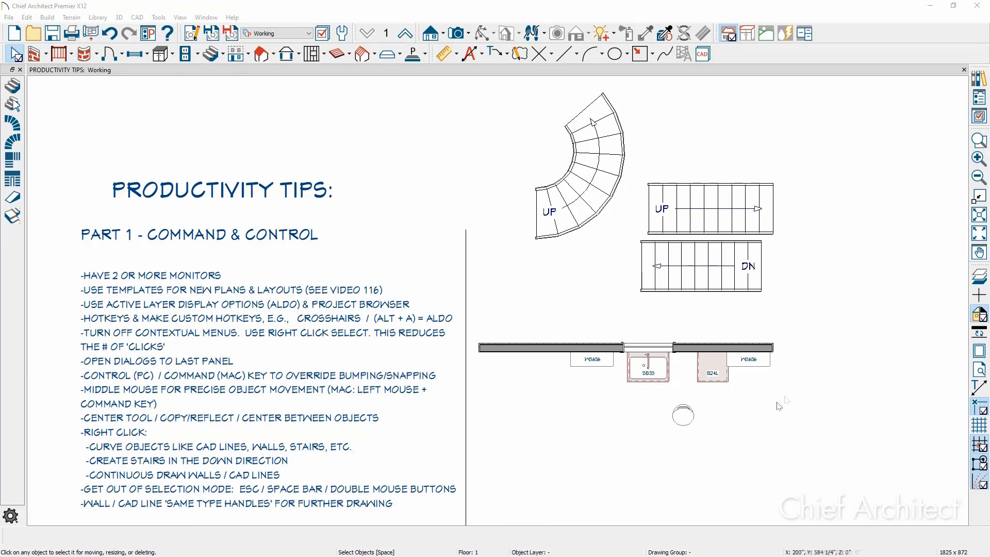
Draw a closed outline of eight exterior walls beside the stairs, about 20'-1 1/2" along its left wall, with a rectangular bump-out on the right side.
middle_drag(783, 398, 339, 427)
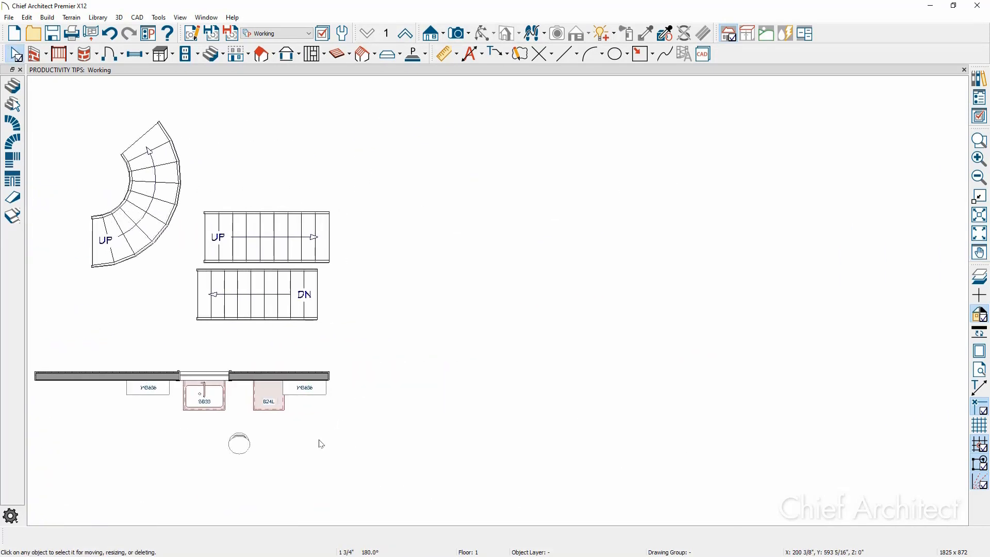
click(35, 54)
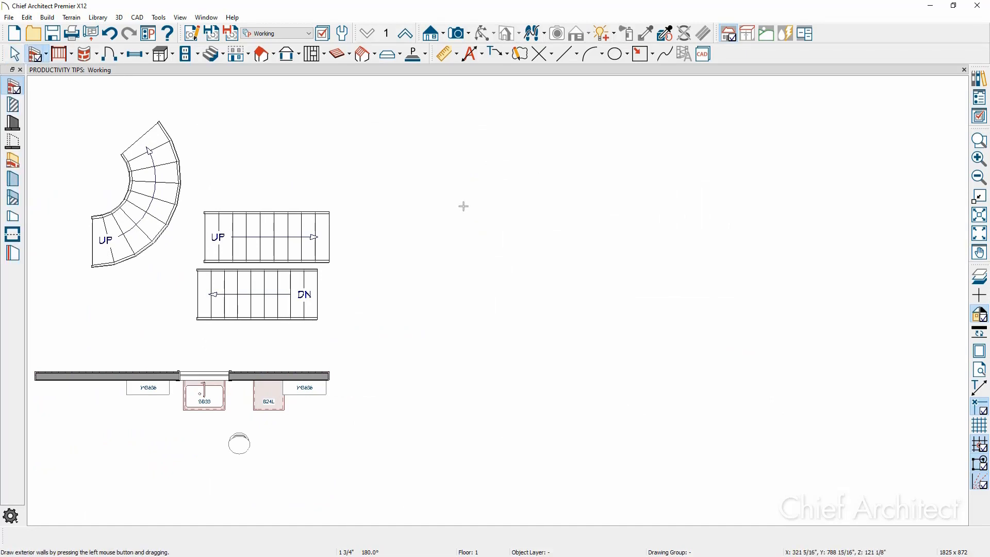
mouse_move(397, 196)
mouse_down()
mouse_move(596, 183)
mouse_move(604, 302)
mouse_move(688, 293)
mouse_move(714, 305)
mouse_move(712, 388)
mouse_move(618, 410)
mouse_move(598, 387)
mouse_move(464, 397)
mouse_move(537, 515)
mouse_move(595, 490)
mouse_up()
drag(595, 489, 400, 196)
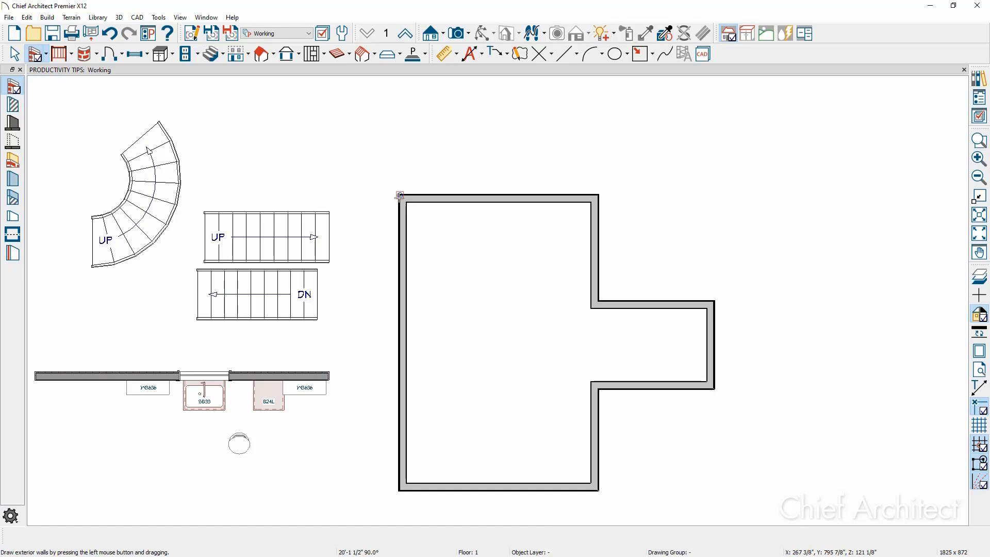
key(space)
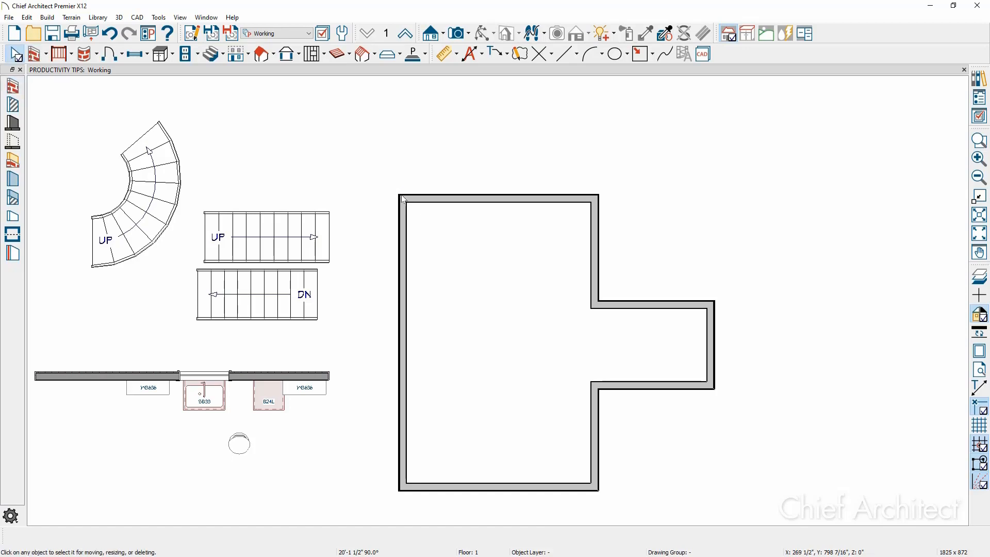
Draw a closed, stepped CAD line outline above and right of the exterior walls, with its left edge about 4'-3" long.
click(576, 54)
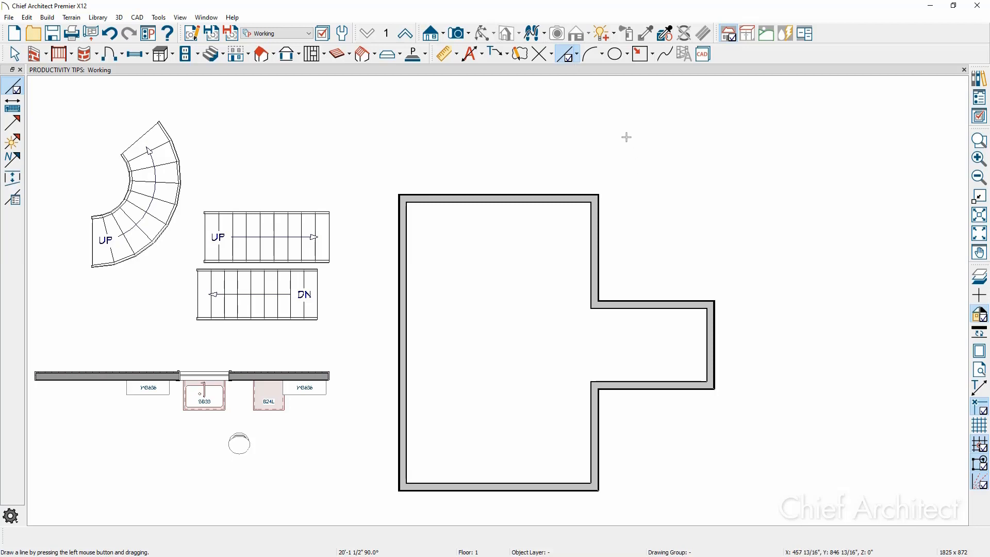
mouse_move(627, 137)
mouse_down()
mouse_move(826, 137)
mouse_move(826, 214)
mouse_move(876, 214)
mouse_up()
mouse_move(876, 214)
mouse_down()
mouse_move(876, 282)
mouse_move(784, 282)
mouse_up()
drag(784, 282, 784, 198)
mouse_move(784, 197)
mouse_down()
mouse_move(626, 199)
mouse_move(626, 137)
mouse_up()
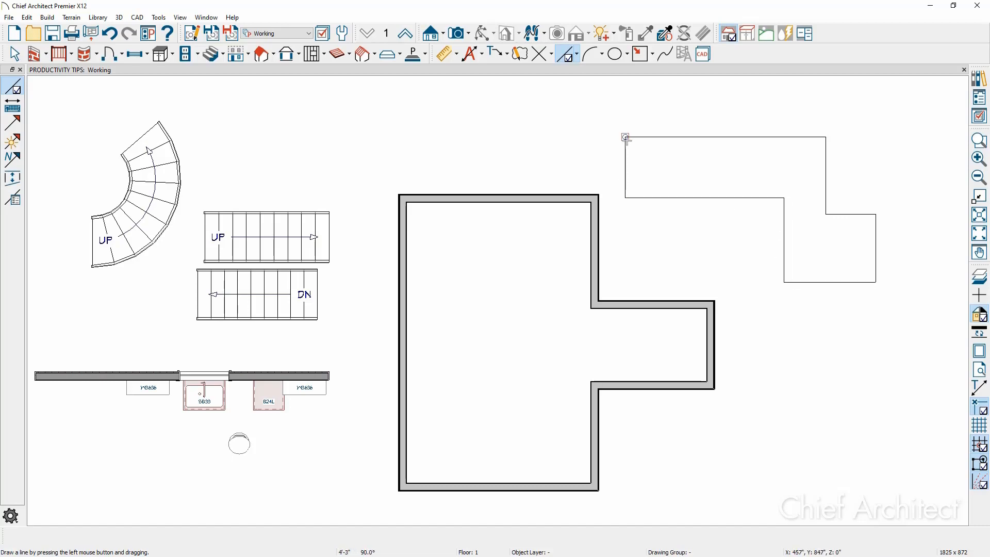
key(space)
scroll(634, 177, down, 3)
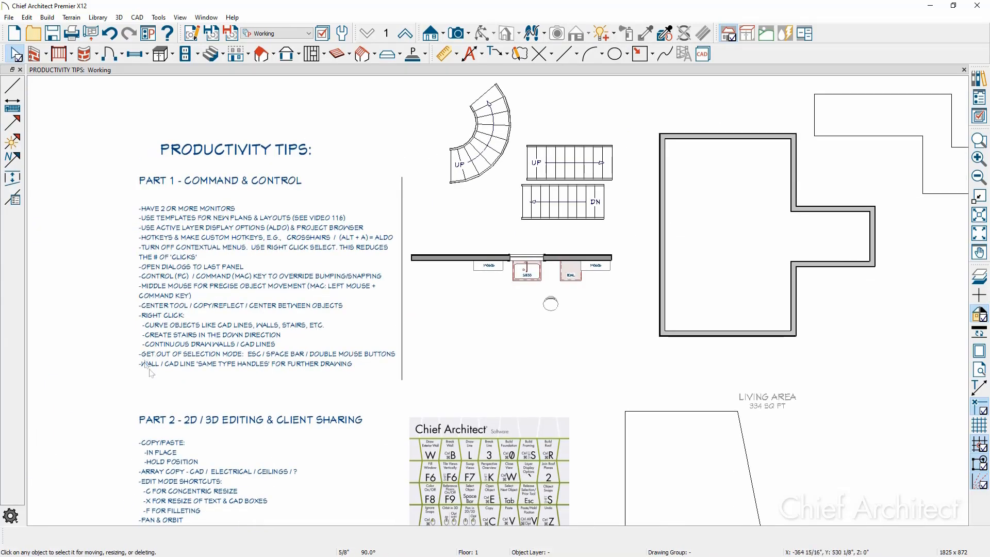
scroll(154, 374, up, 3)
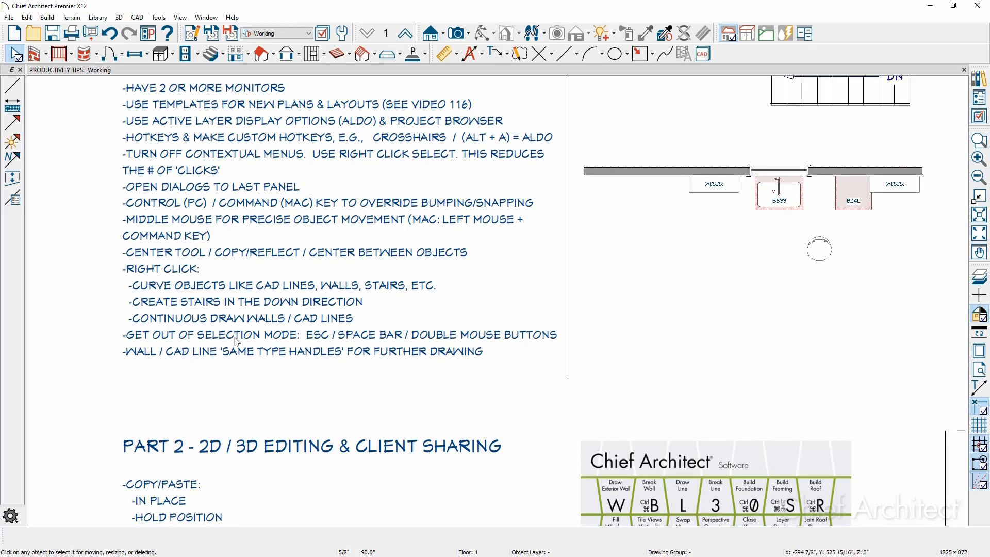
key(l)
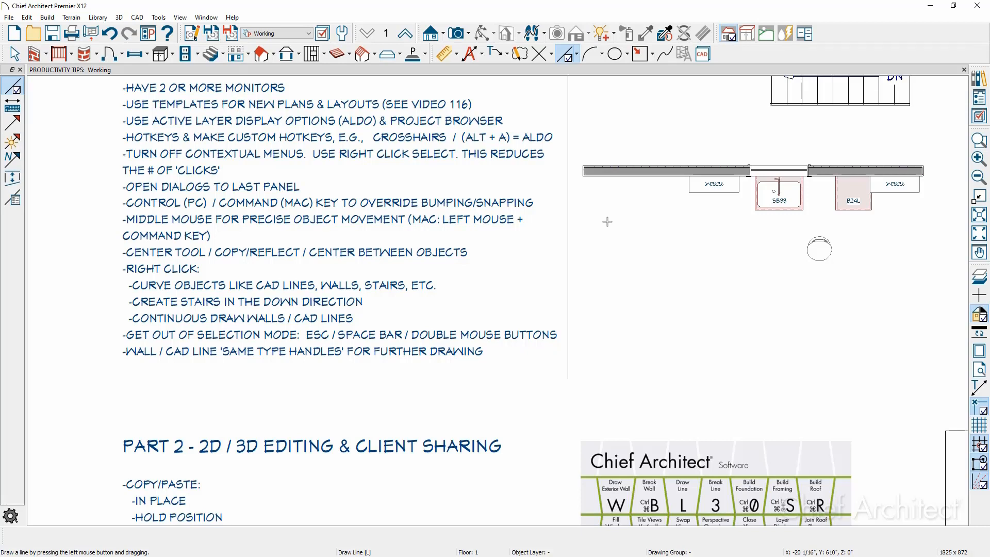
key(space)
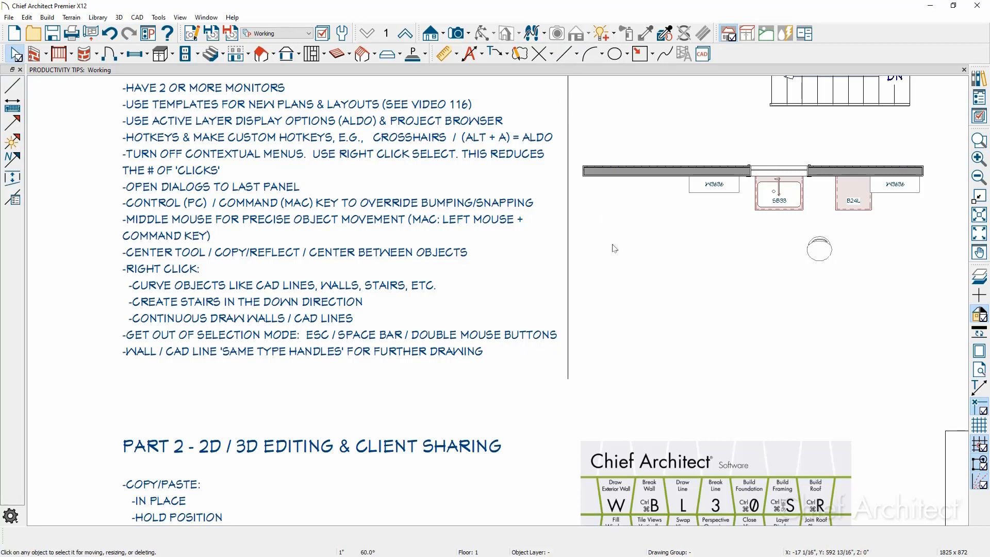
key(l)
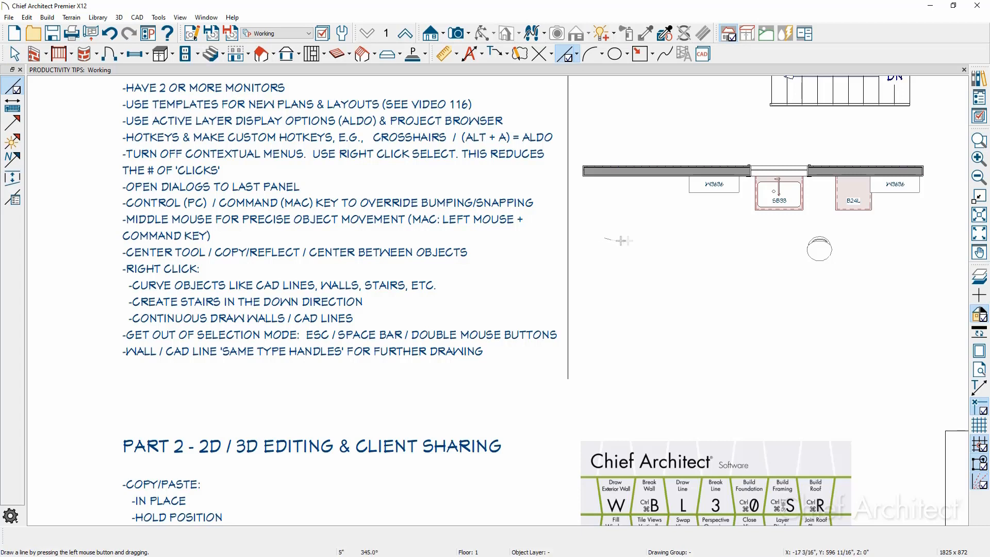
drag(605, 239, 673, 239)
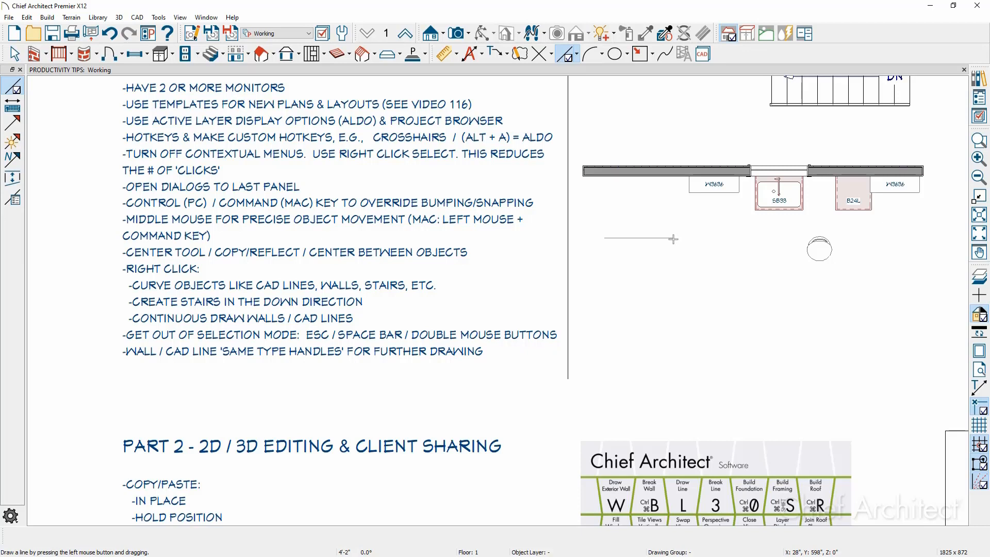
key(Escape)
drag(610, 252, 703, 249)
key(Escape)
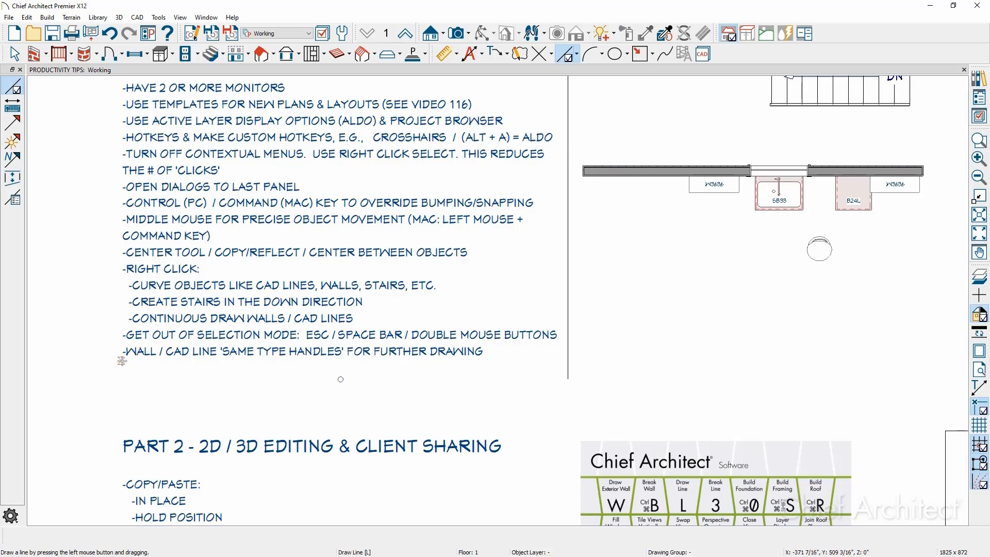
key(space)
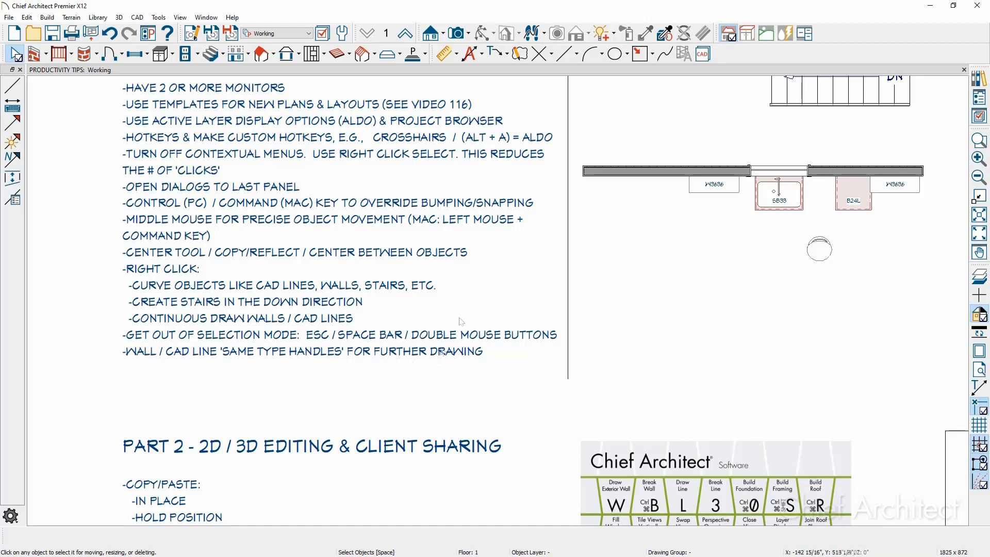
Lengthen the cabinet wall slightly past its right end cabinet and pull a perpendicular wall about 3'-2" long downward from its same-type handle.
middle_drag(695, 233, 411, 418)
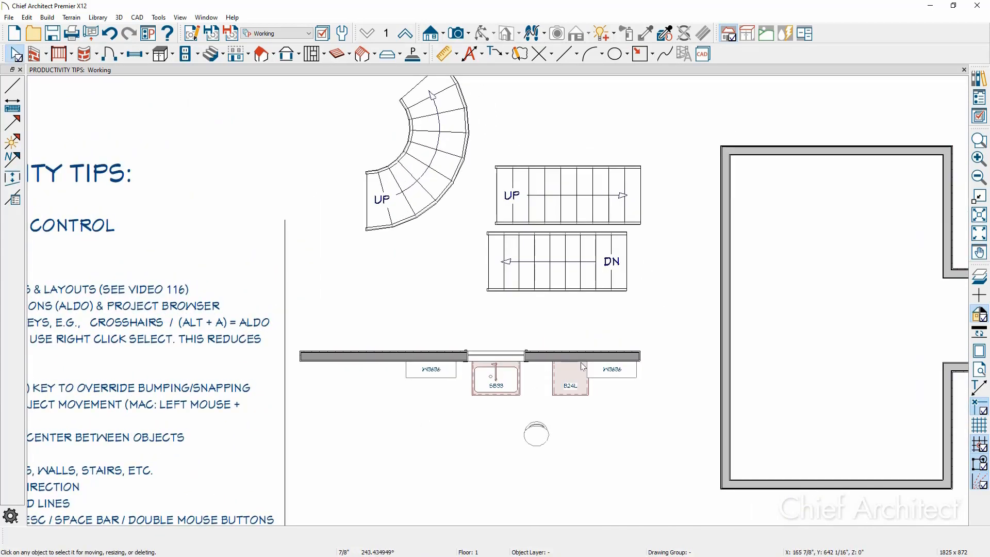
middle_drag(578, 360, 529, 372)
scroll(568, 369, up, 2)
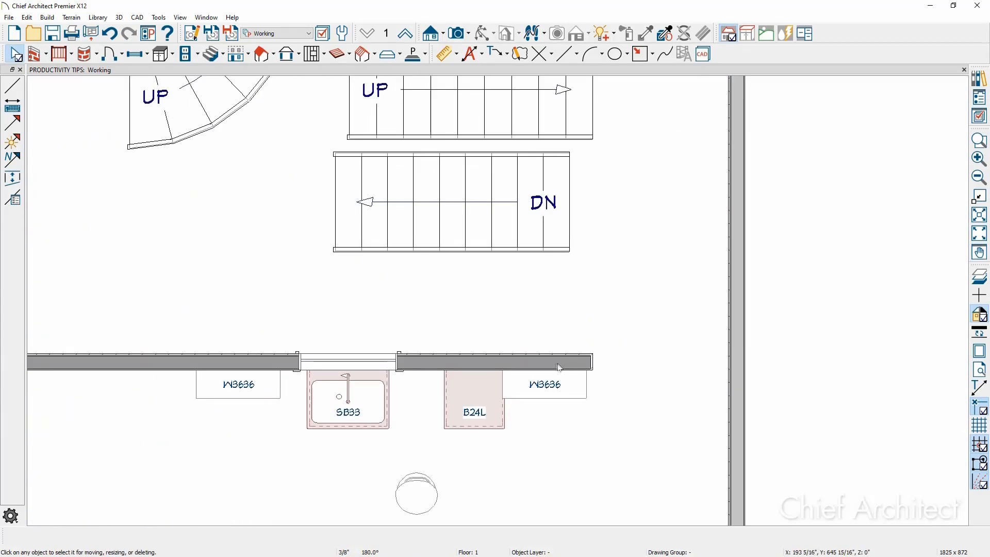
scroll(560, 363, up, 1)
click(596, 362)
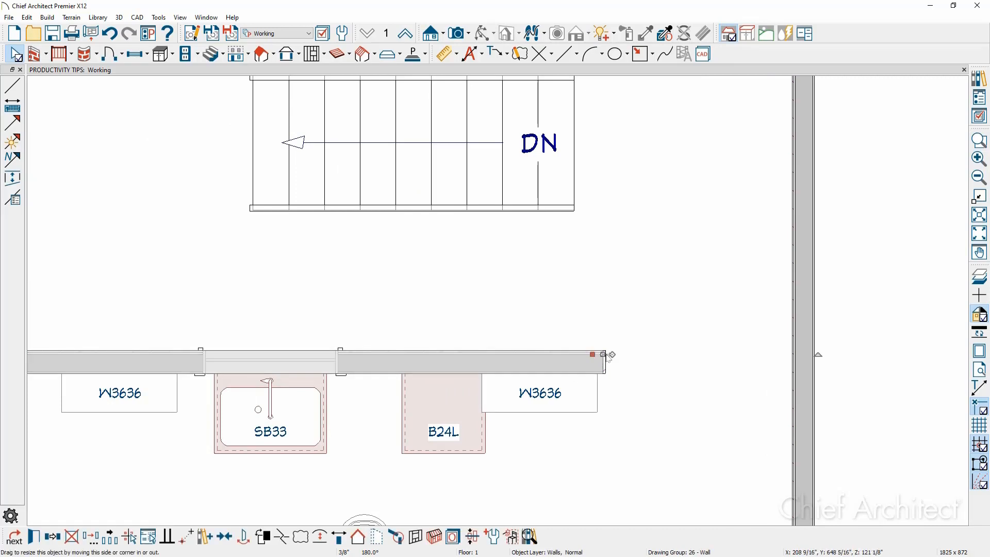
drag(639, 356, 641, 356)
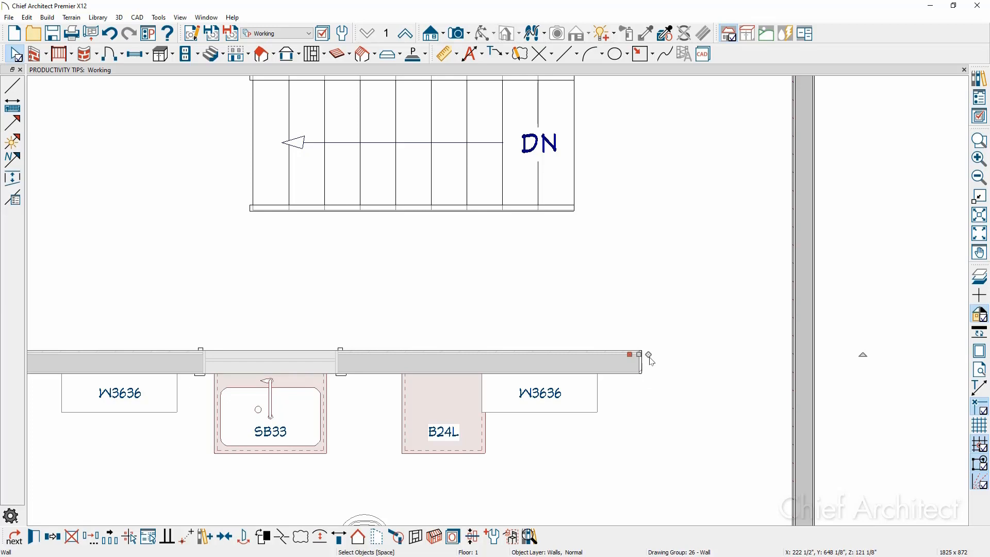
drag(649, 355, 647, 488)
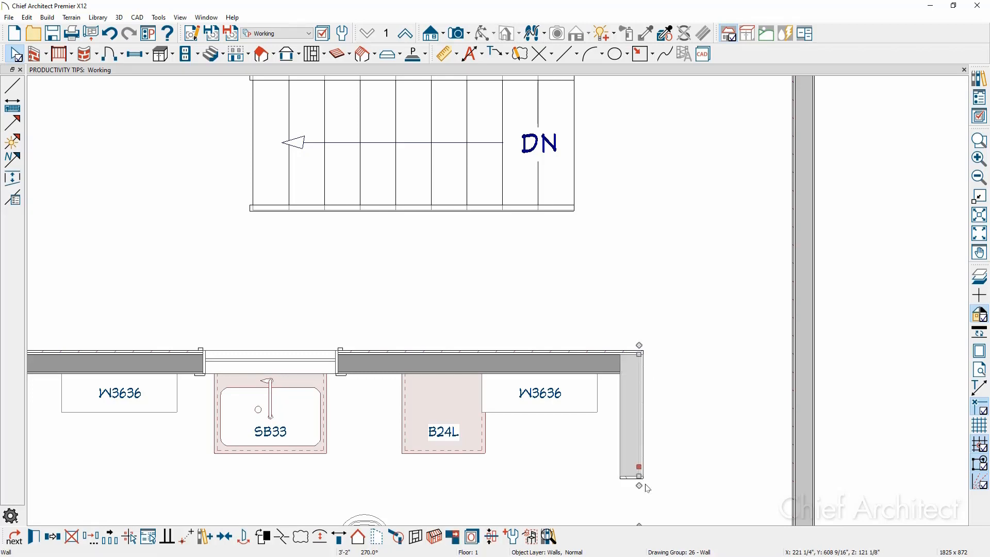
key(Escape)
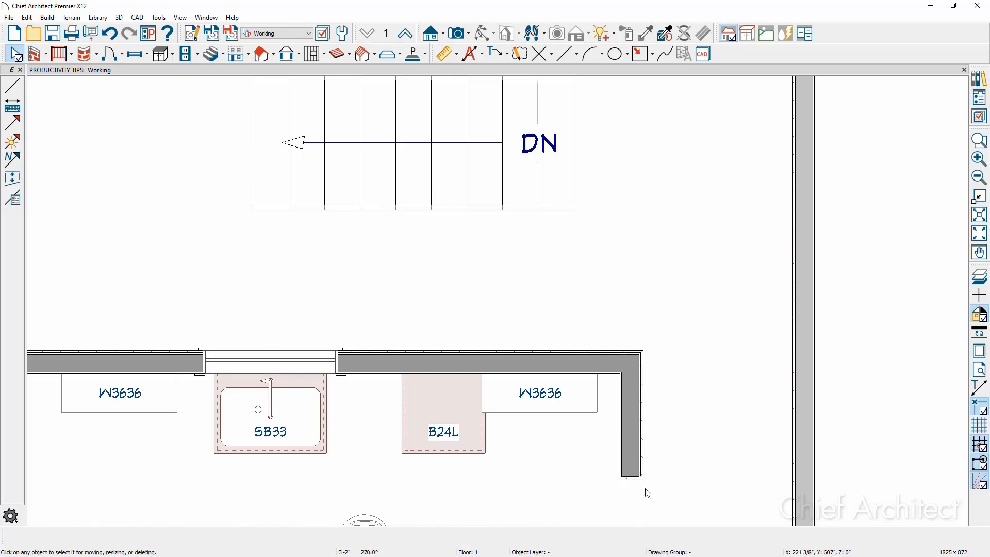
Draw a horizontal CAD line about 3'-8" long above the cabinet wall and continue it downward about 1'-3" from its same-type handle.
key(l)
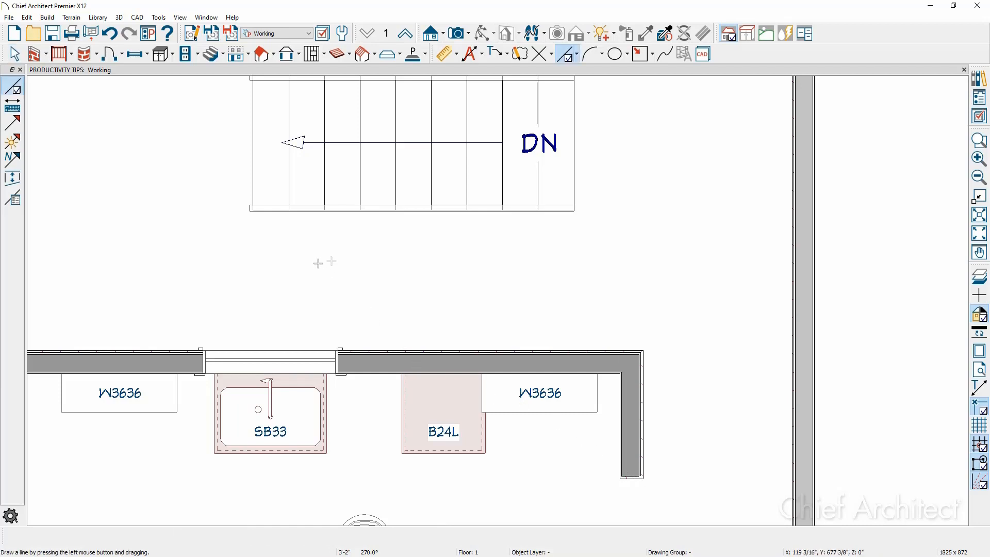
drag(318, 264, 459, 264)
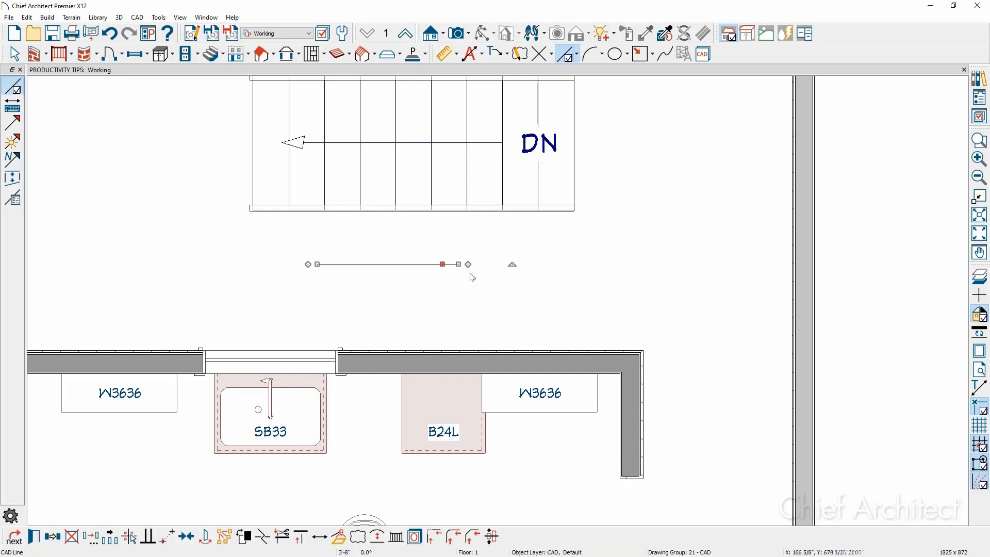
drag(458, 264, 459, 313)
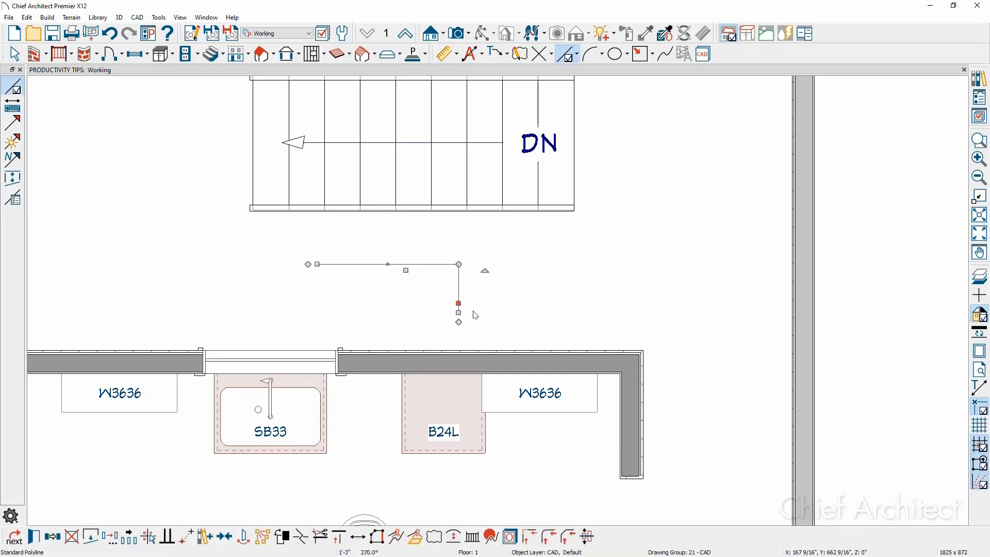
click(568, 58)
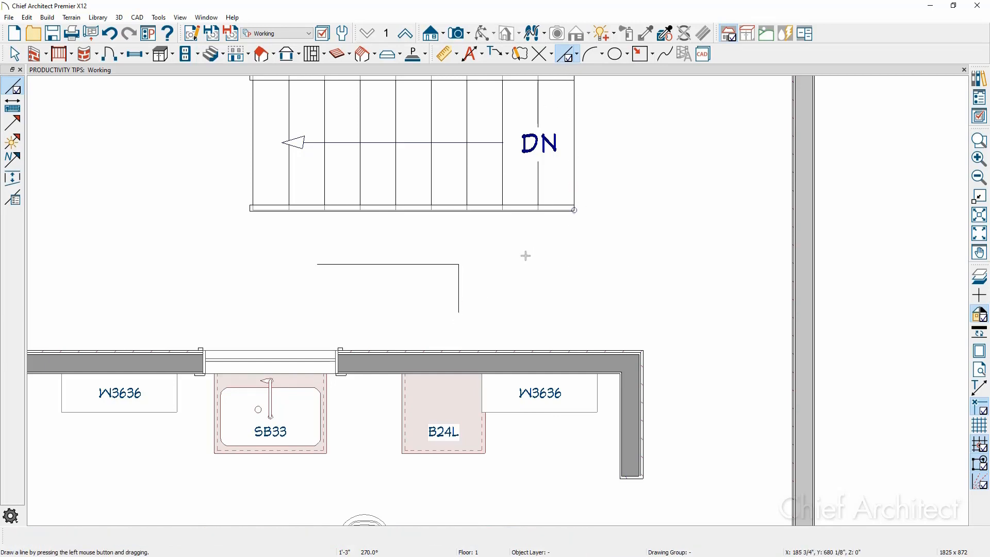
Draw a horizontal CAD line about 2'-2" long, give it a dashed style, and continue it downward about 1'-5" from its same-type handle.
drag(525, 254, 609, 254)
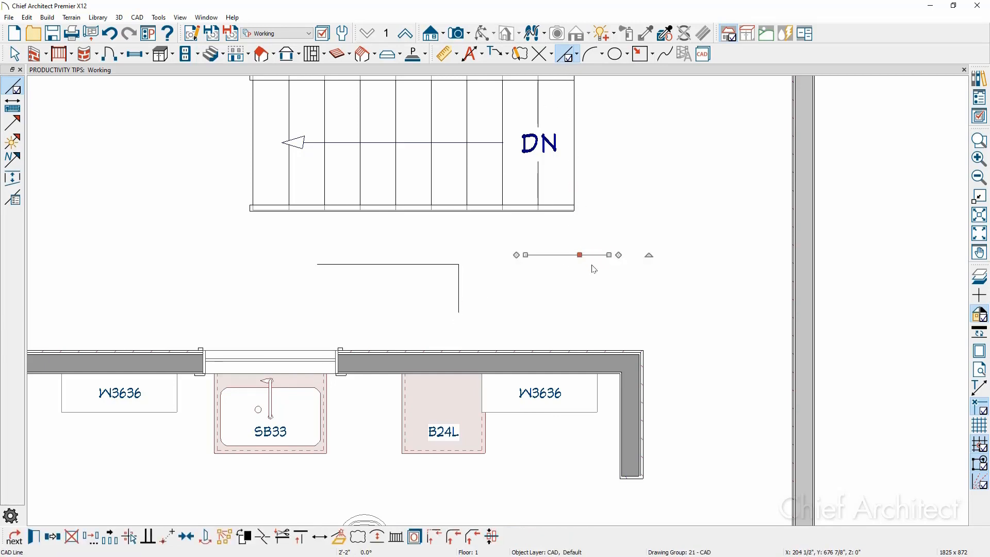
double_click(593, 267)
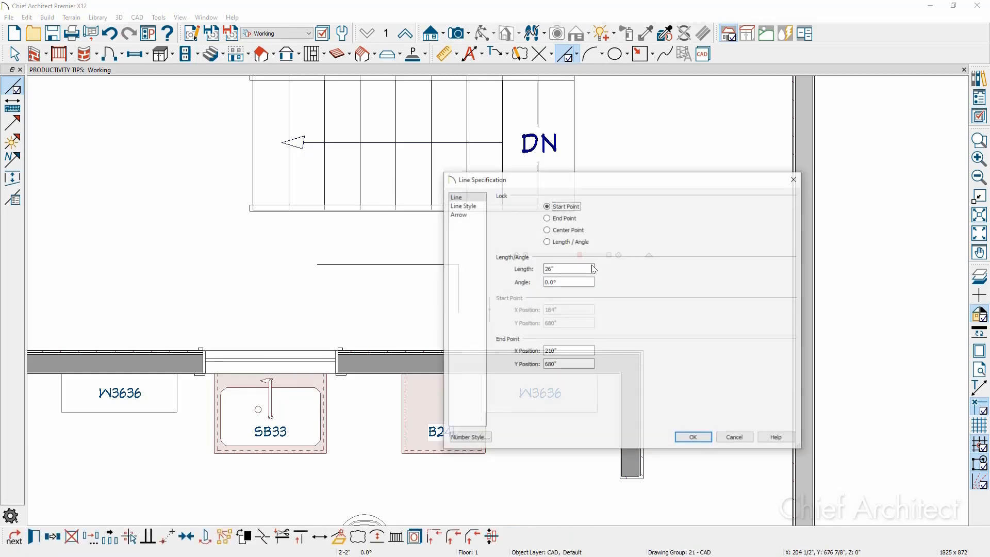
click(479, 206)
click(619, 238)
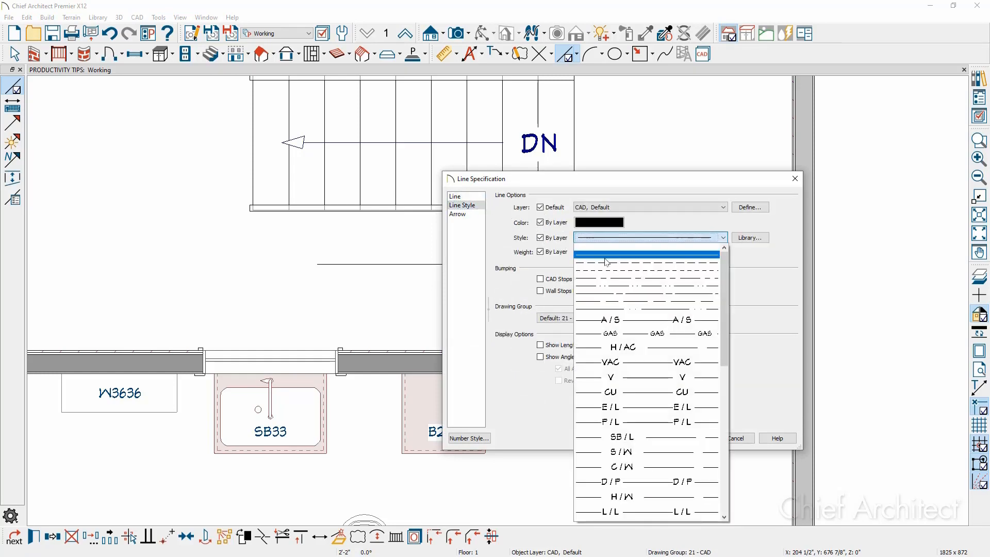
click(608, 264)
click(697, 438)
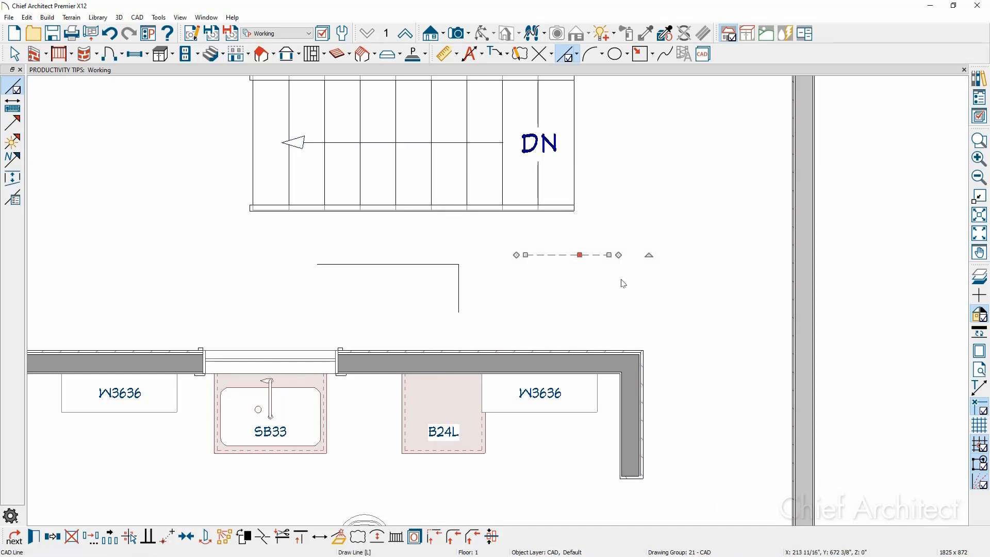
drag(619, 254, 610, 318)
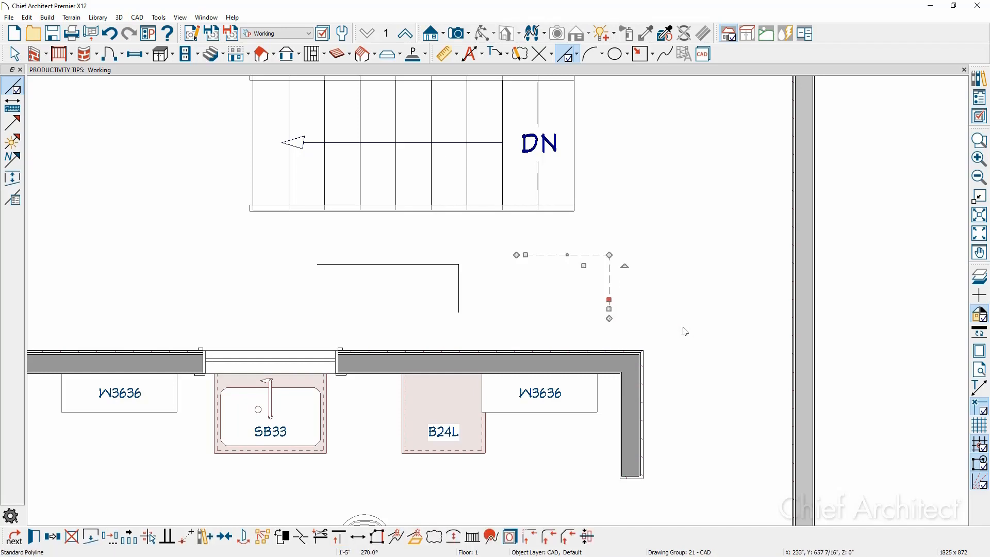
key(Escape)
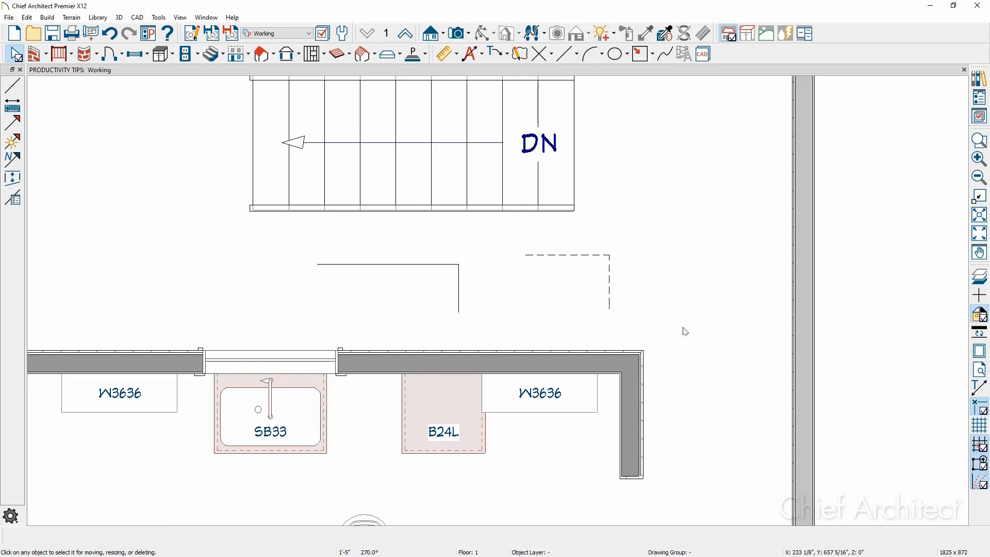
scroll(696, 323, down, 2)
middle_drag(479, 429, 860, 346)
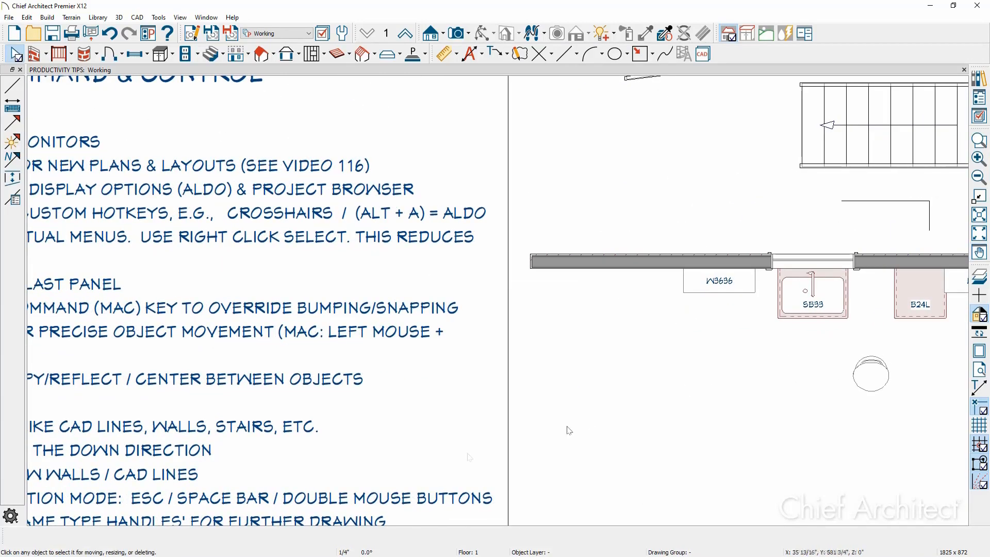
middle_drag(569, 430, 615, 307)
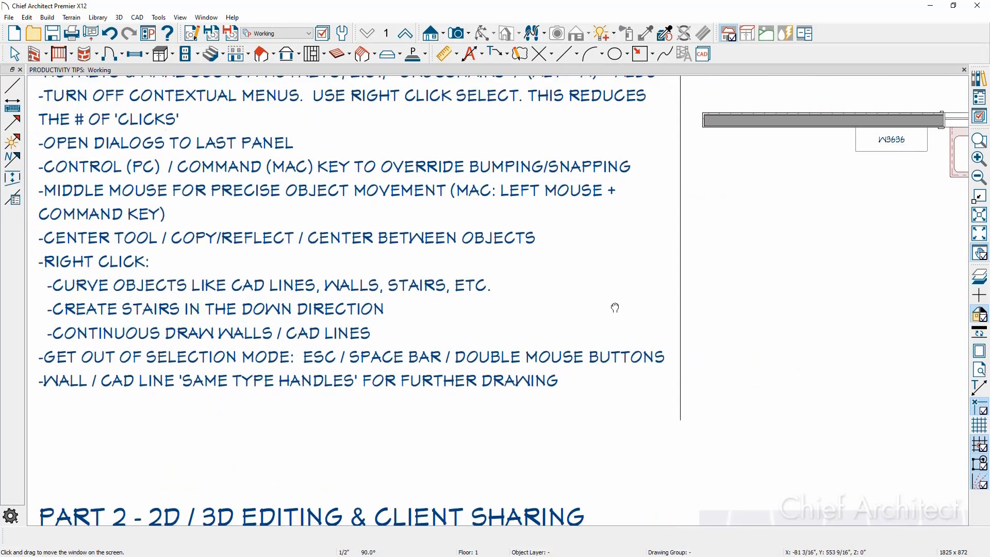
key(space)
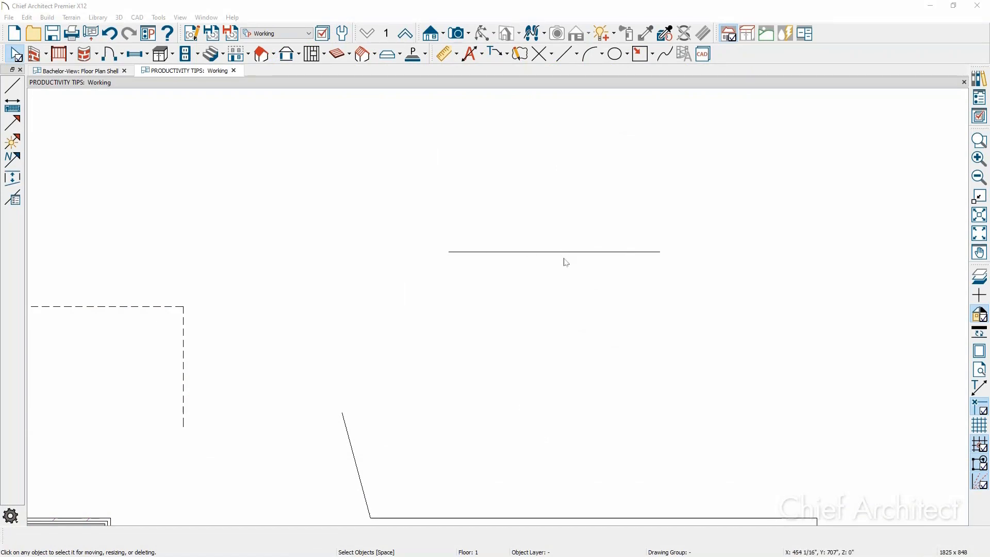
Draw two horizontal CAD lines about 2'-11" long beneath the existing one, switching between Select Objects and Draw Line after the first.
click(577, 55)
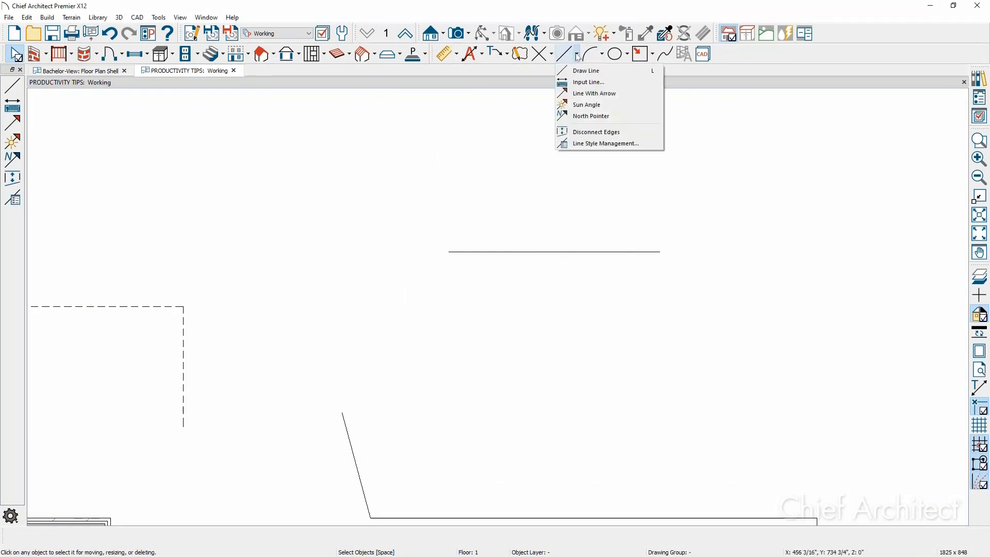
click(586, 71)
drag(449, 276, 661, 276)
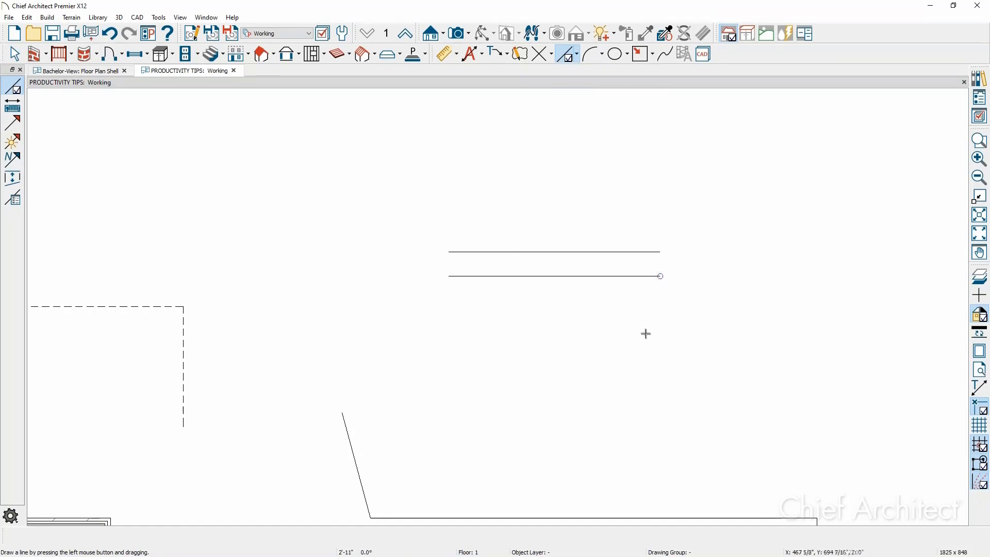
key(space)
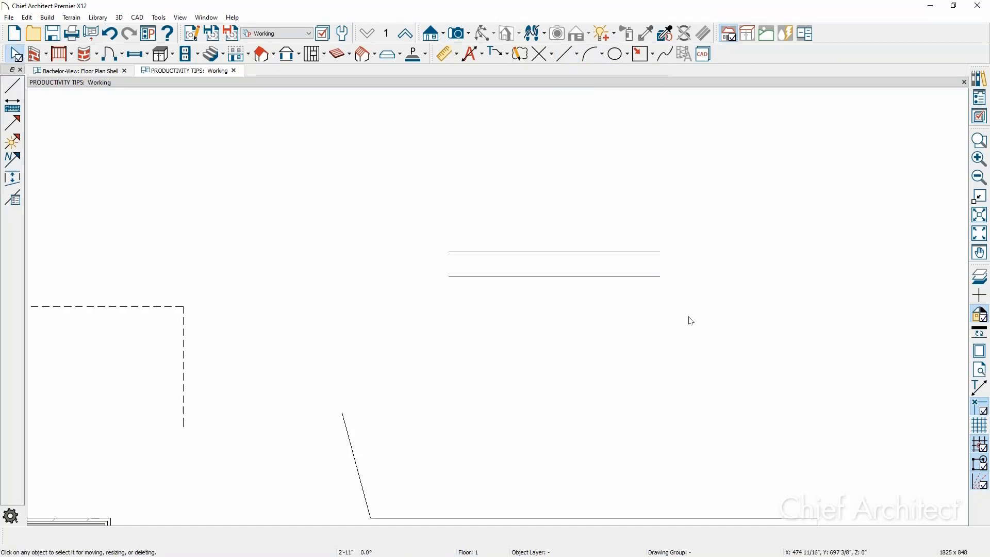
key(space)
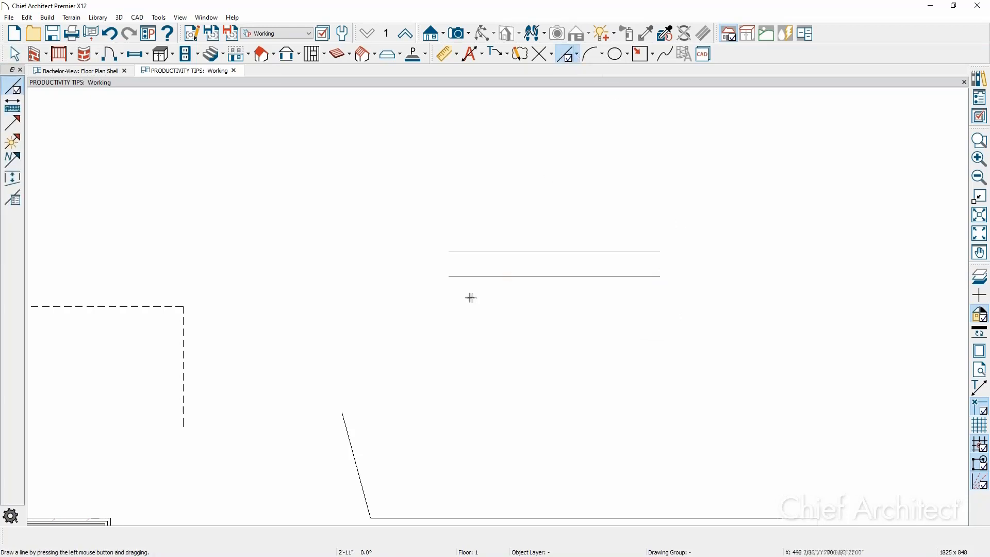
drag(449, 299, 662, 299)
key(space)
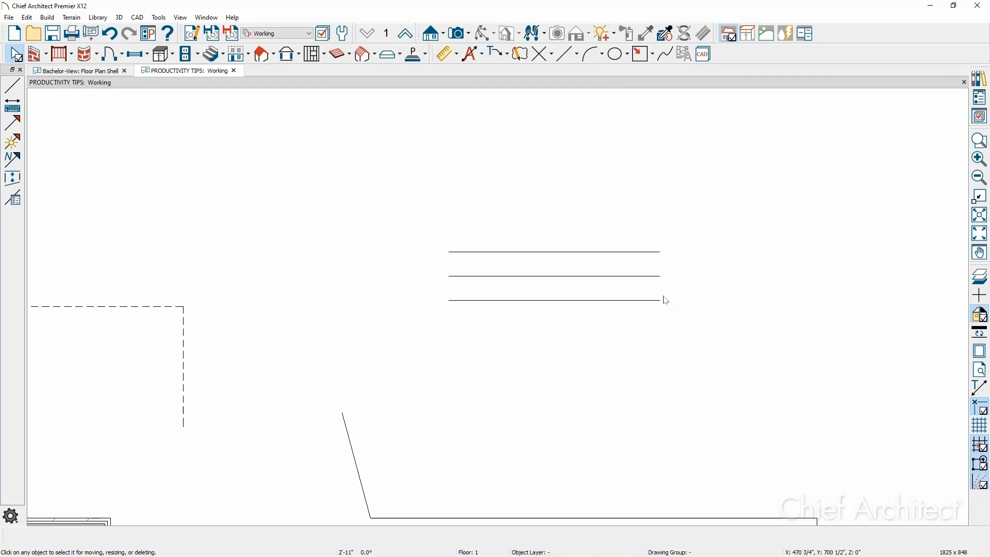
Draw another horizontal CAD line about 2'-11" long just above the three parallel lines and return to Select Objects.
click(577, 54)
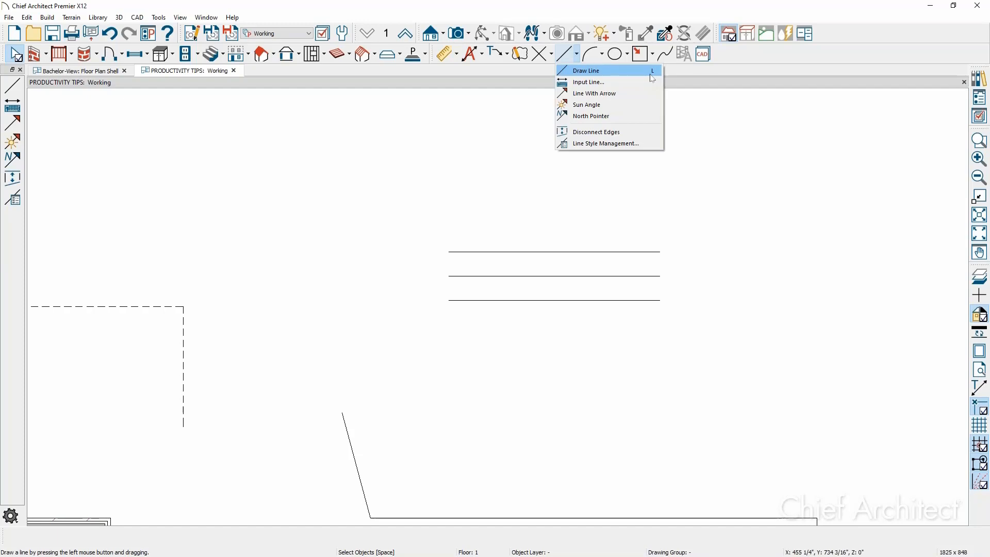
click(511, 196)
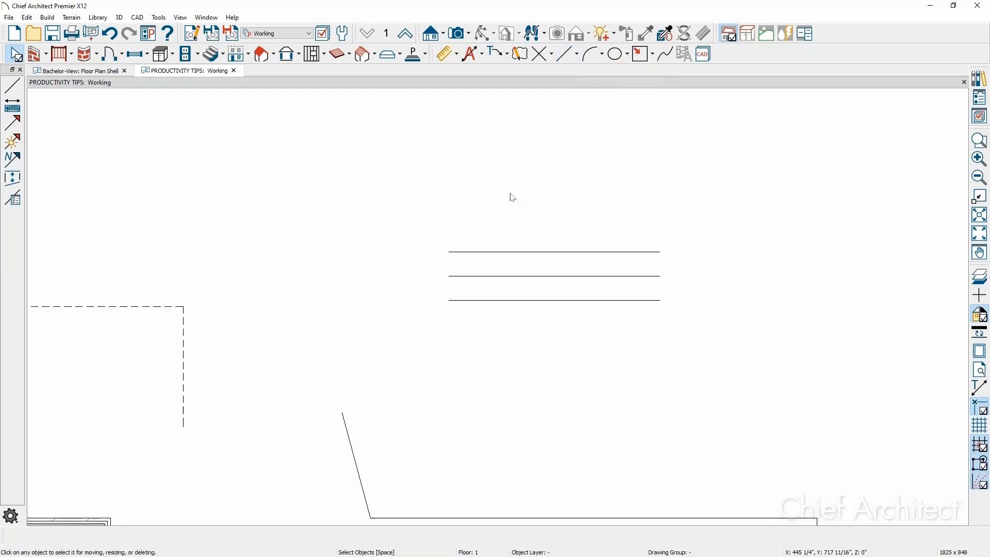
key(l)
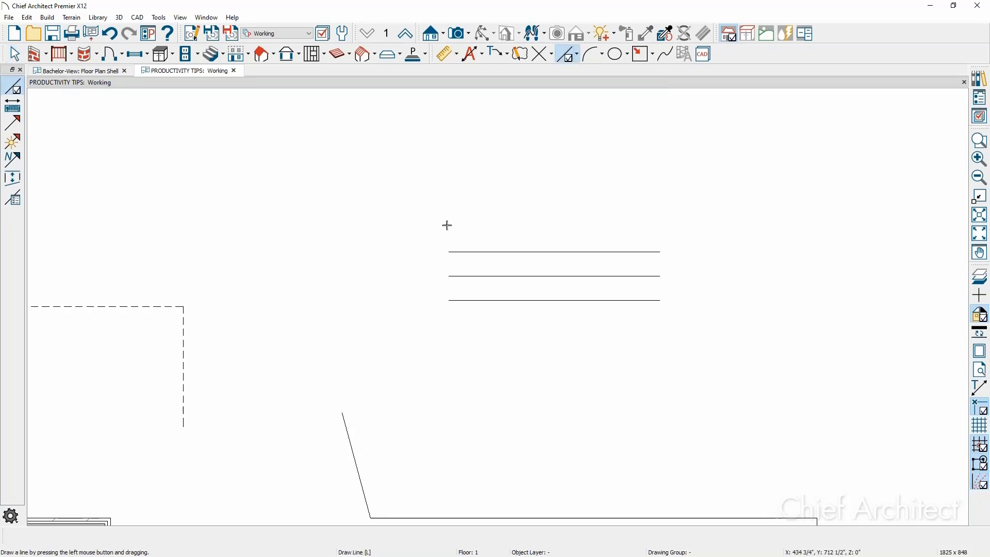
drag(443, 228, 654, 228)
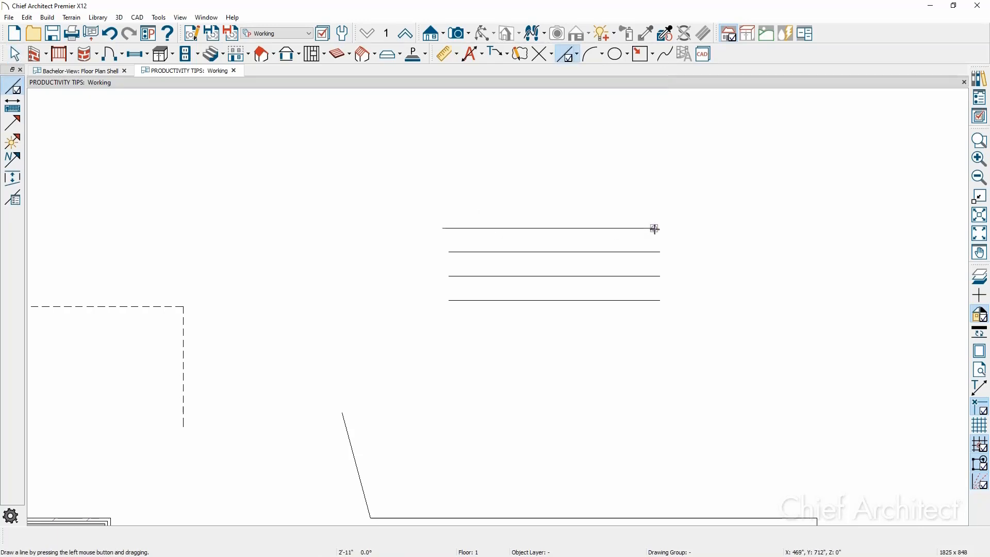
key(space)
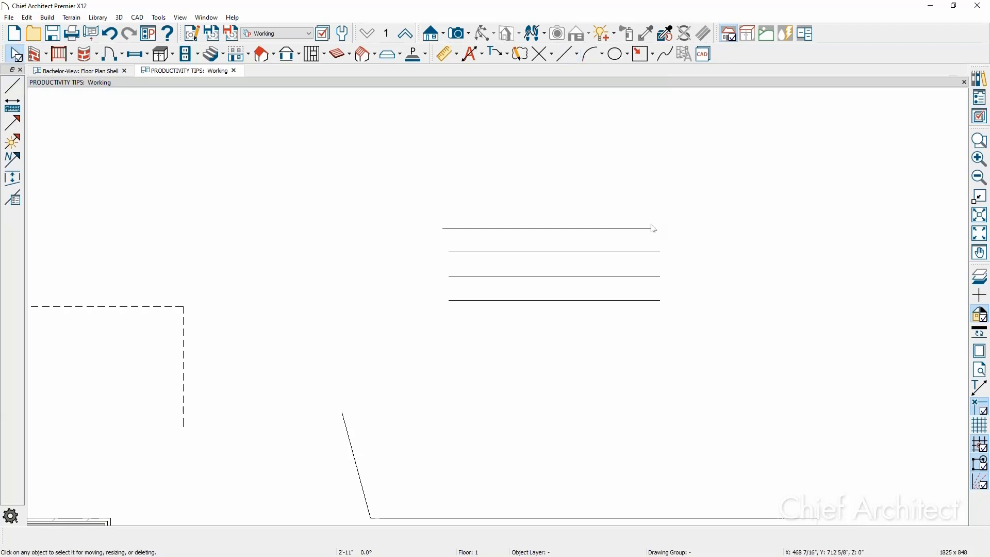
Draw a horizontal CAD line about 2' long to the right of the exterior wall's upper corner.
middle_drag(522, 353, 524, 151)
middle_drag(439, 335, 714, 199)
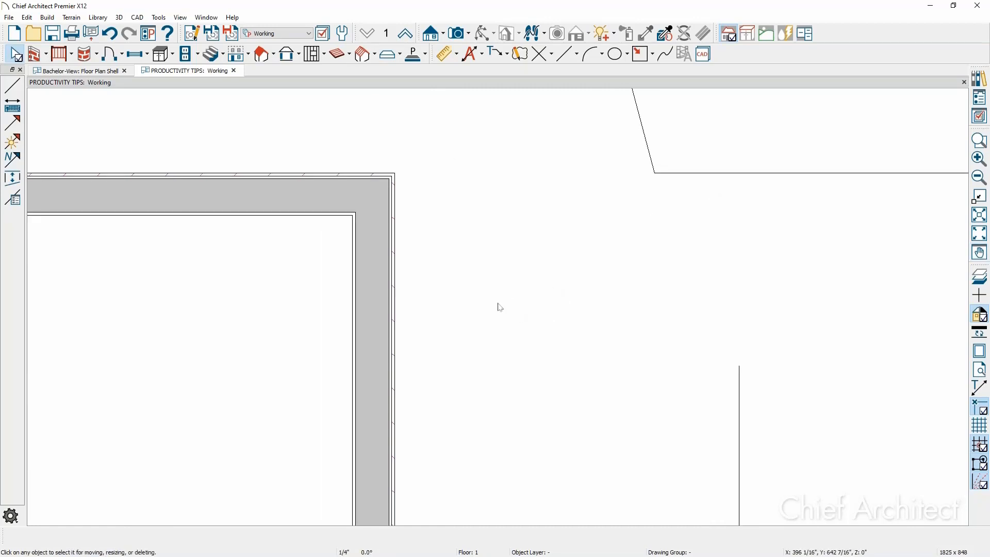
key(l)
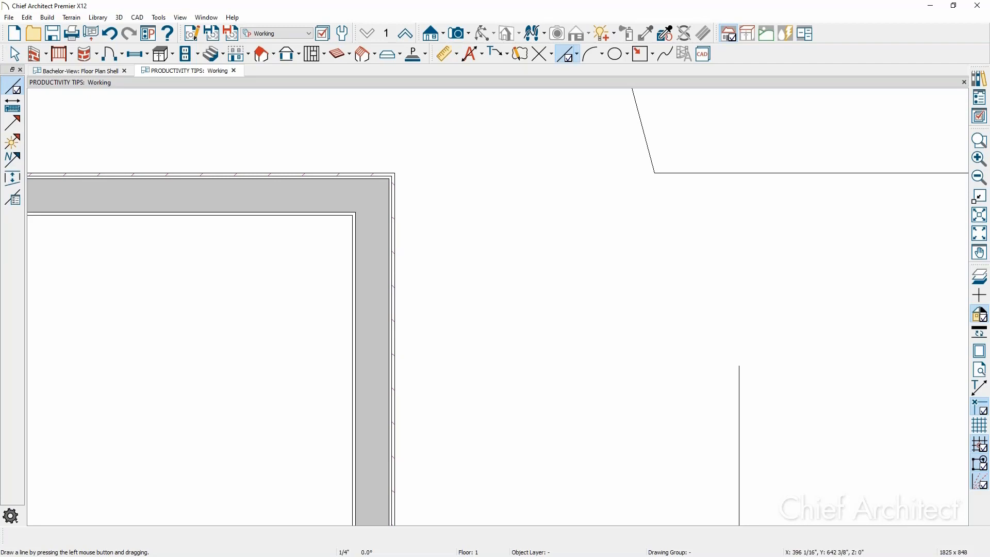
drag(497, 305, 642, 308)
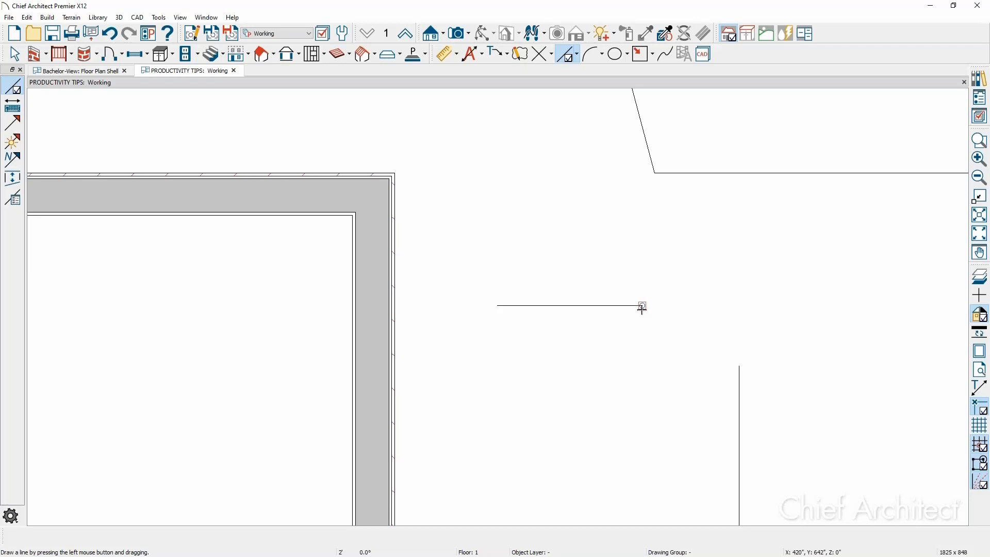
drag(642, 308, 642, 308)
click(578, 54)
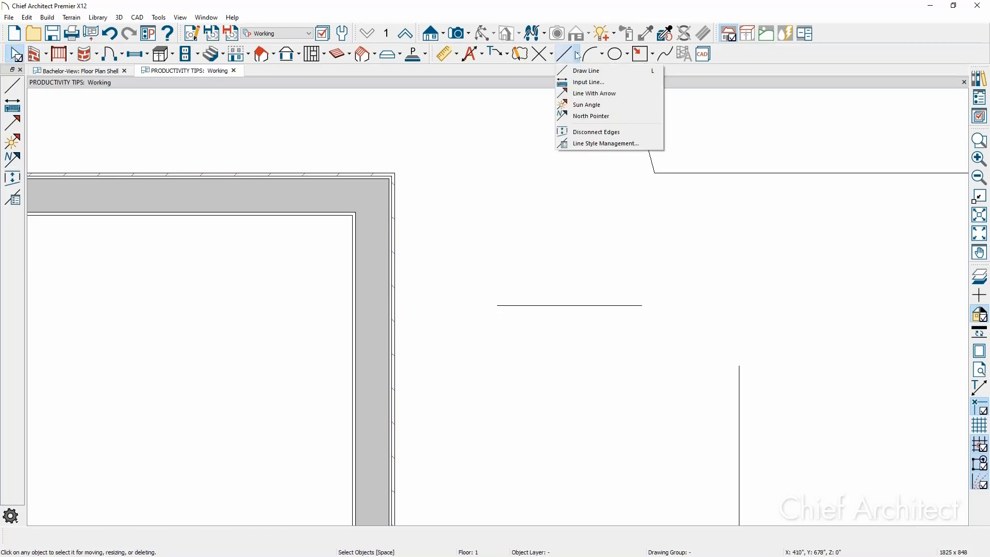
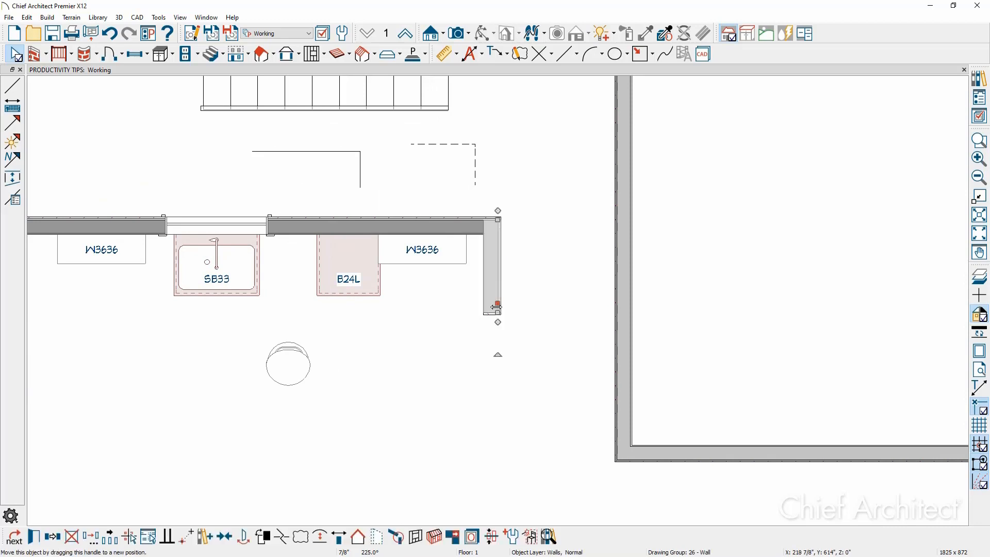
Lengthen the vertical wall beside the cabinets downward and paste a copy of it onto floor 2 in the same position.
drag(497, 318, 494, 415)
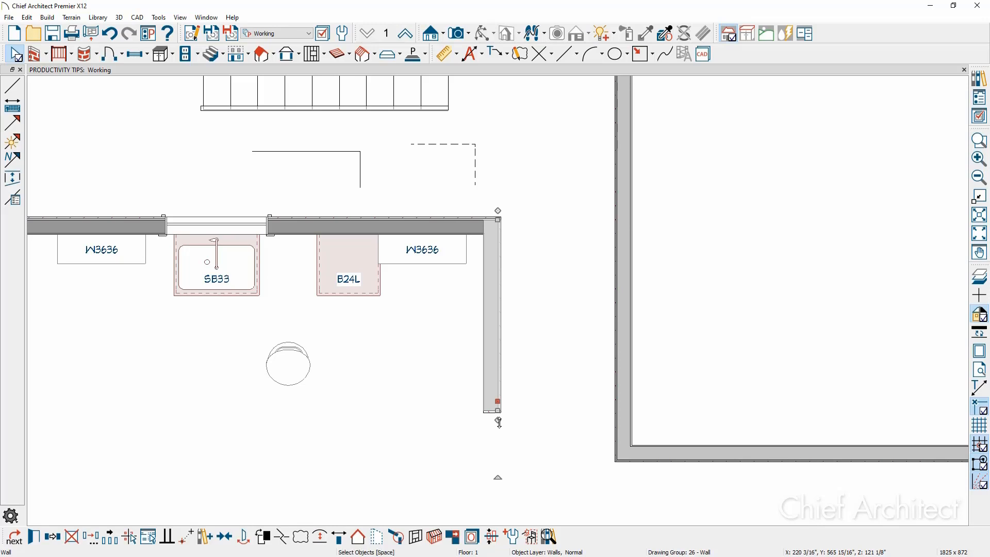
click(407, 34)
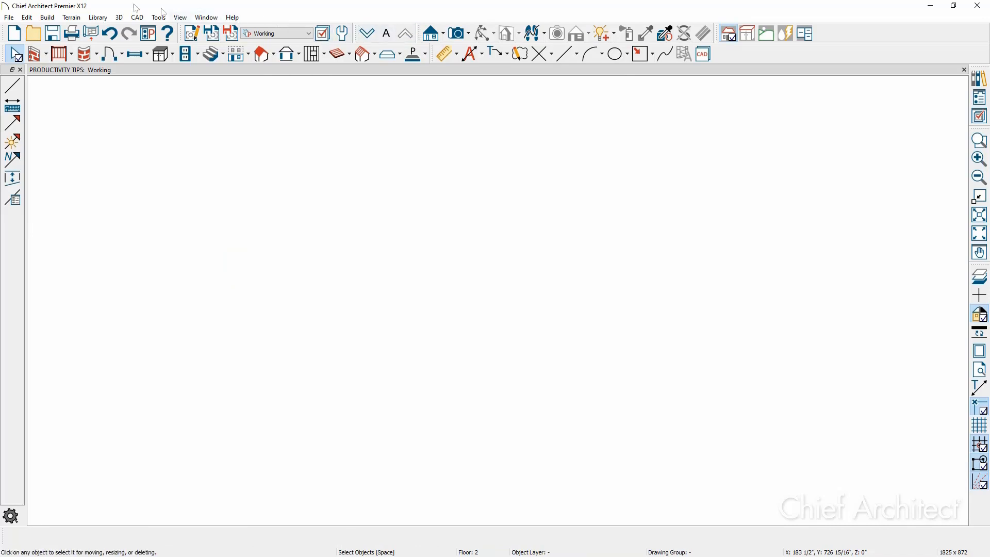
click(30, 18)
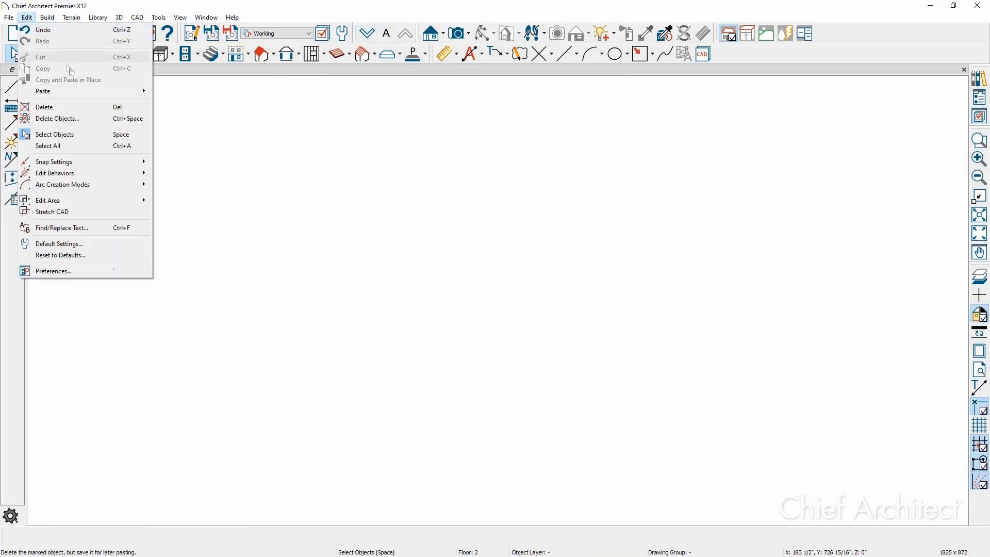
mouse_move(90, 96)
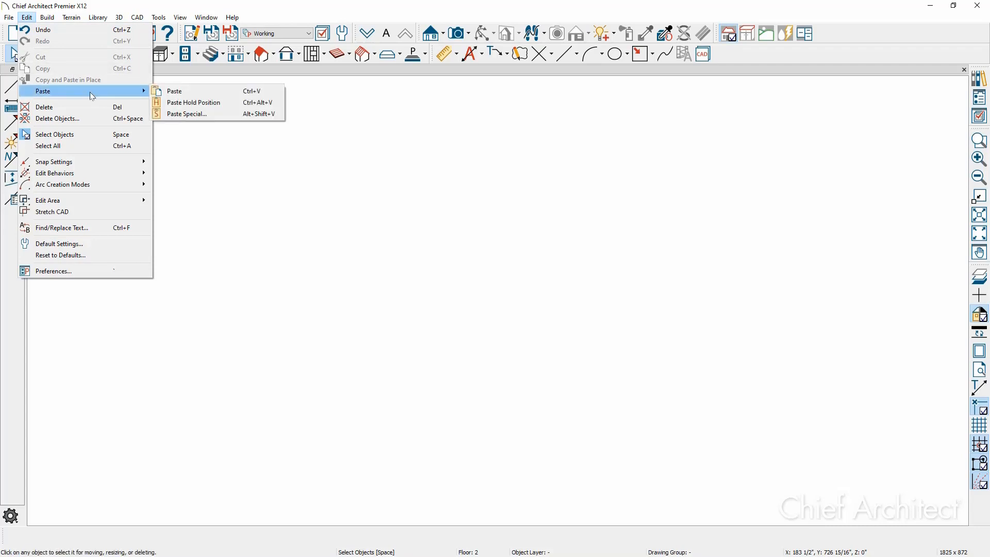
click(275, 112)
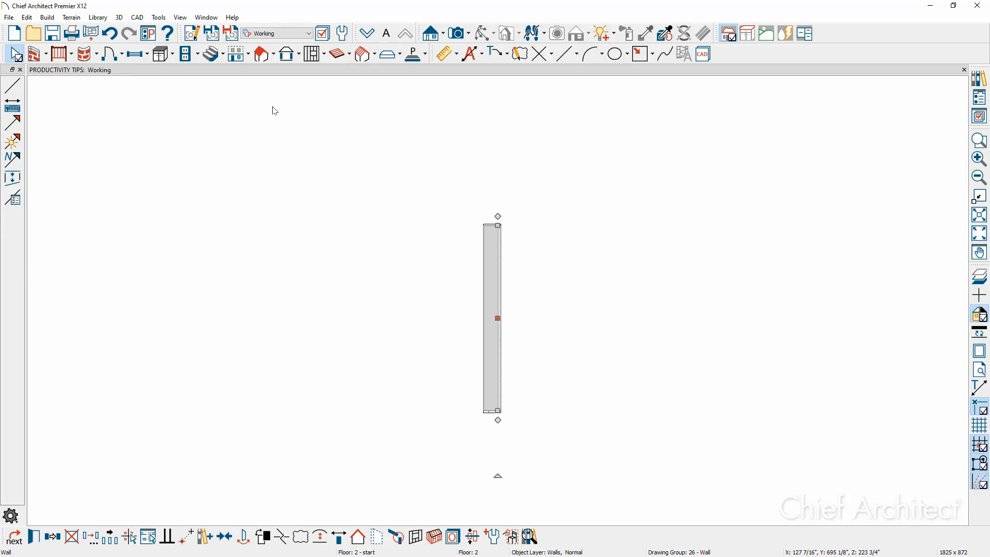
Place a standard window midway along the lengthened vertical wall on floor 1 and select it.
click(367, 33)
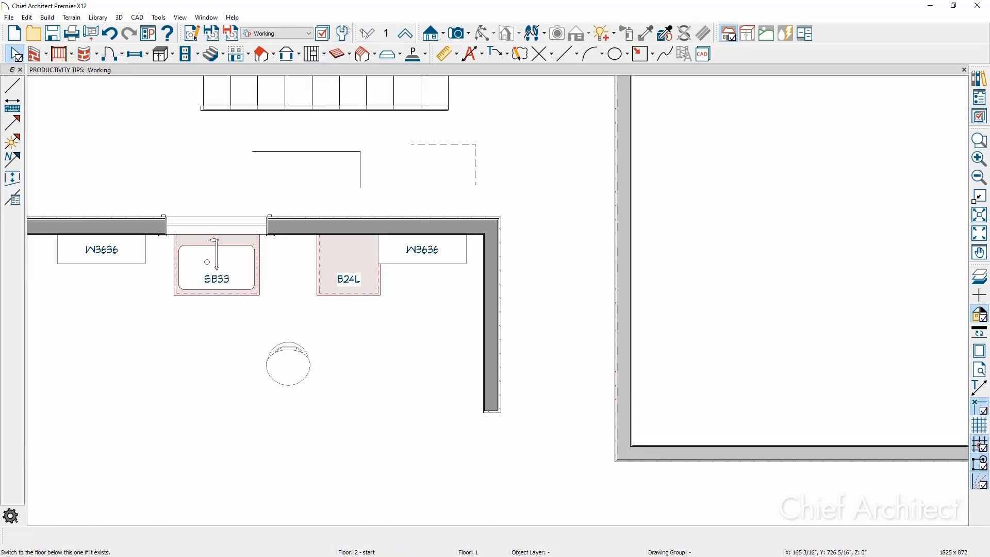
click(137, 53)
click(484, 324)
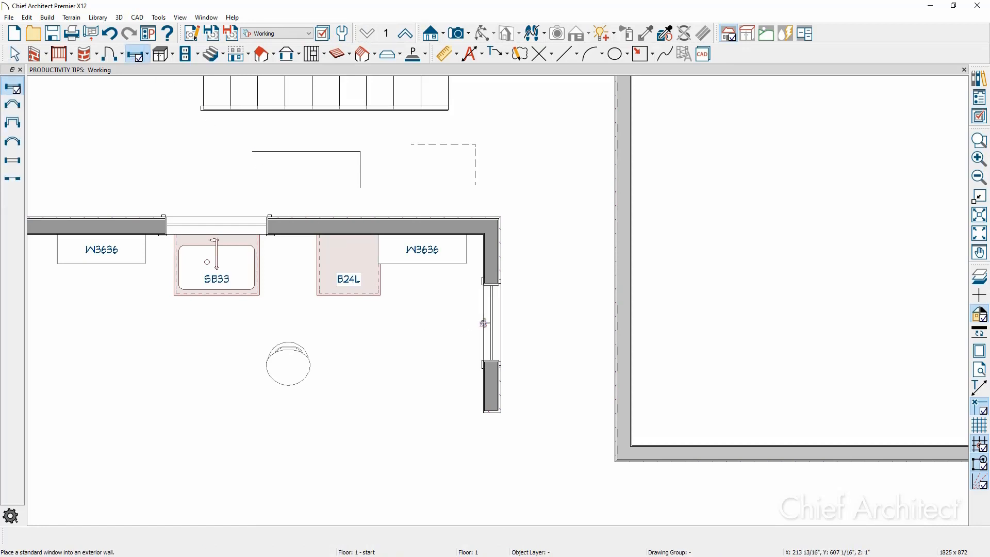
click(490, 323)
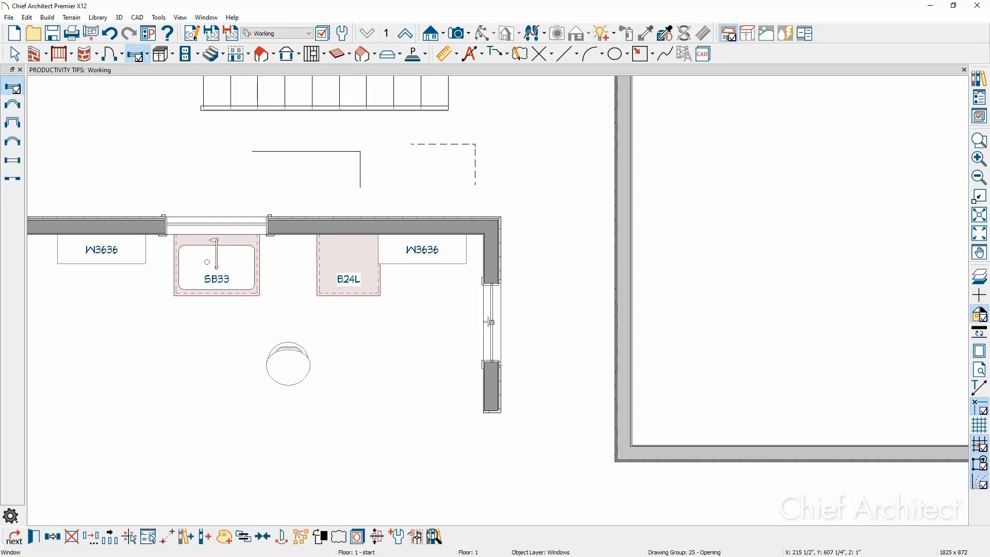
Paste a copy of the window into the matching wall on floor 2 with Paste Hold Position.
click(404, 33)
click(27, 17)
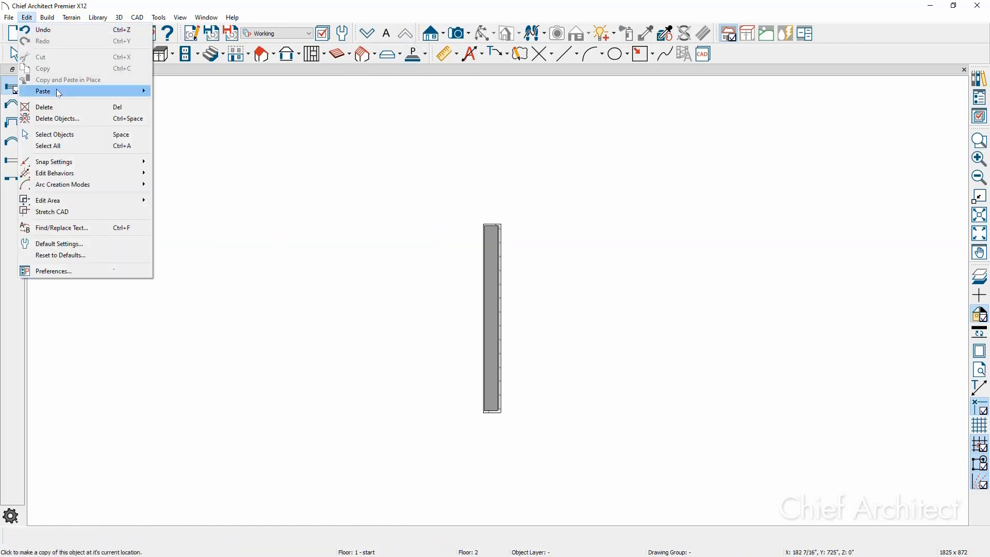
mouse_move(129, 91)
click(218, 102)
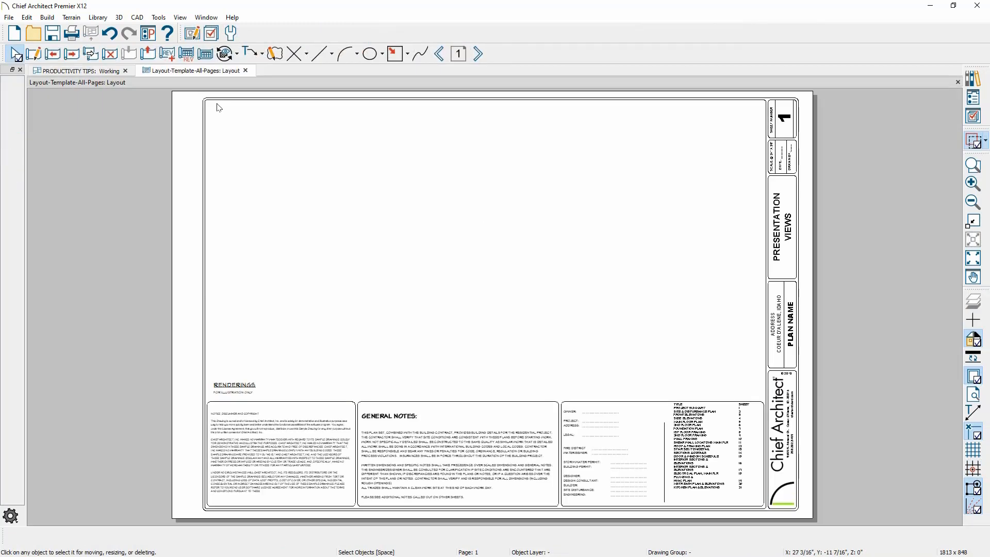
Copy the PRESENTATION VIEWS title from layout page 1 and paste it in the same position on page 2.
click(784, 249)
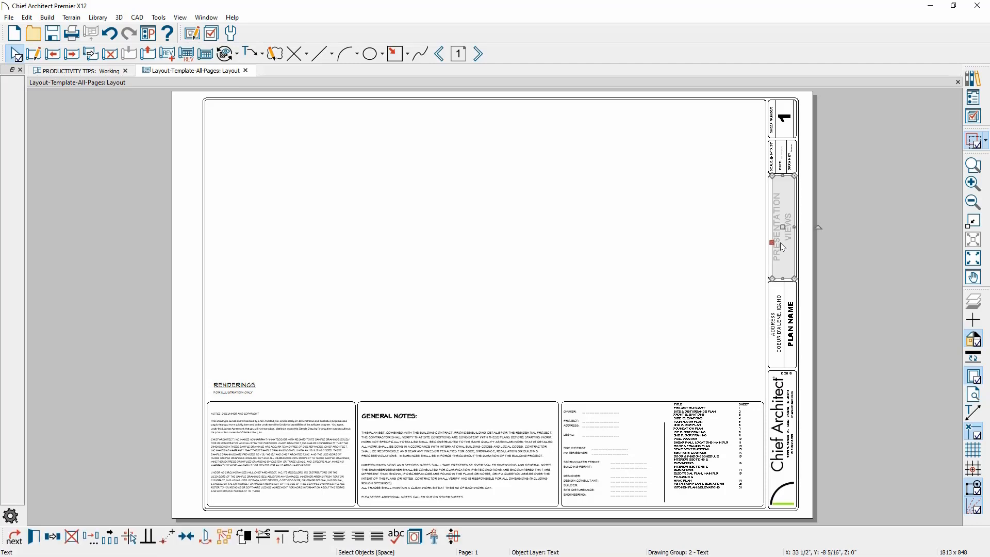
click(479, 54)
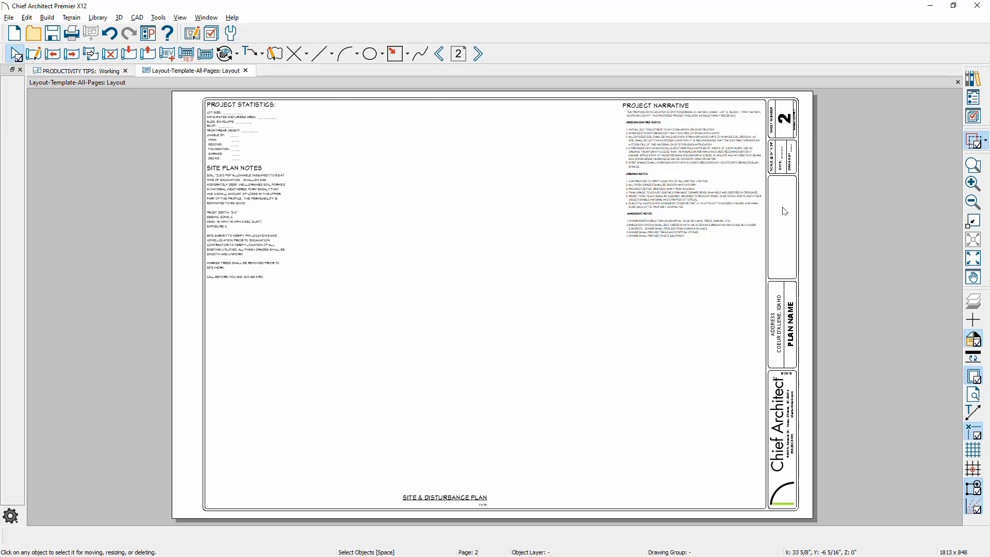
key(ctrl+v)
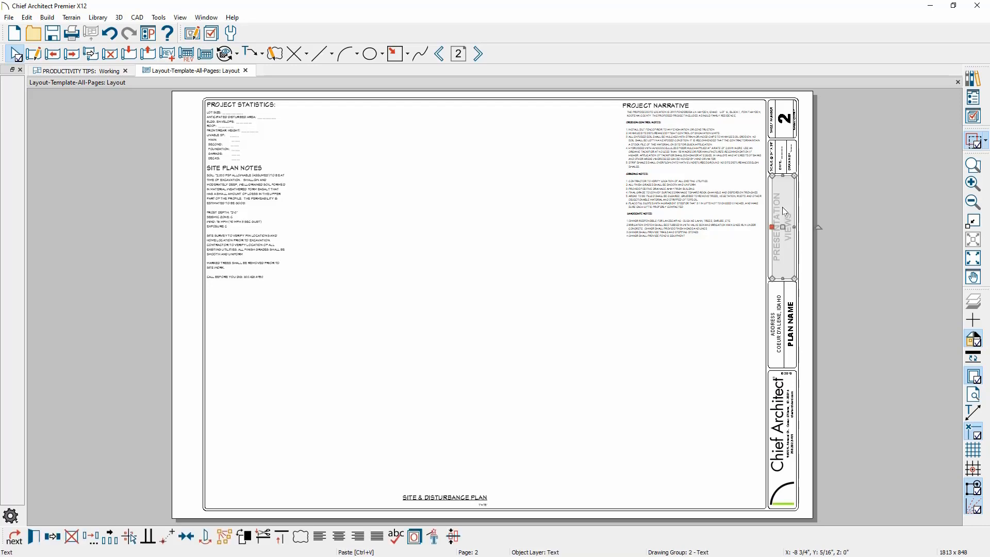
click(783, 210)
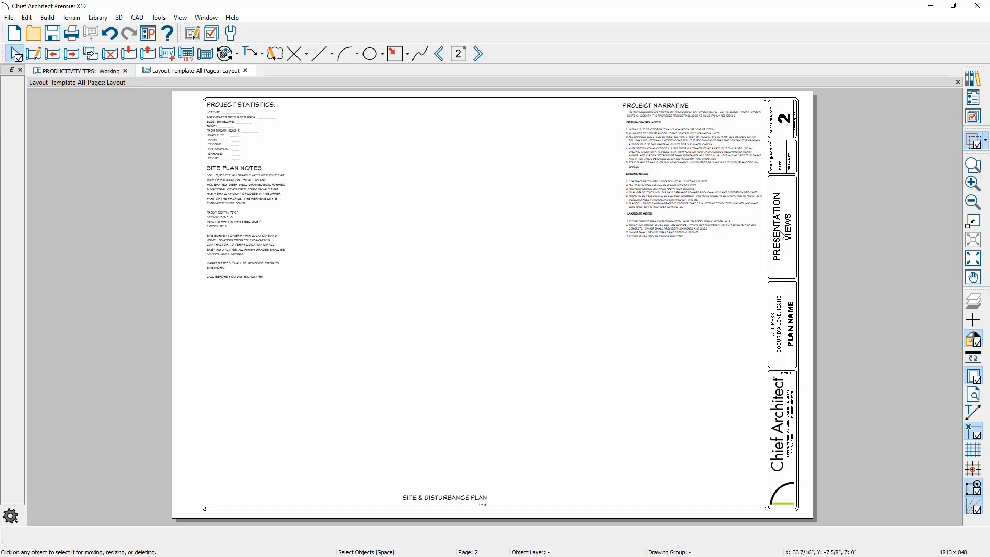
Inspect the pasted title's text specification on page 2 without changing it, and close the layout after returning to page 1.
double_click(784, 237)
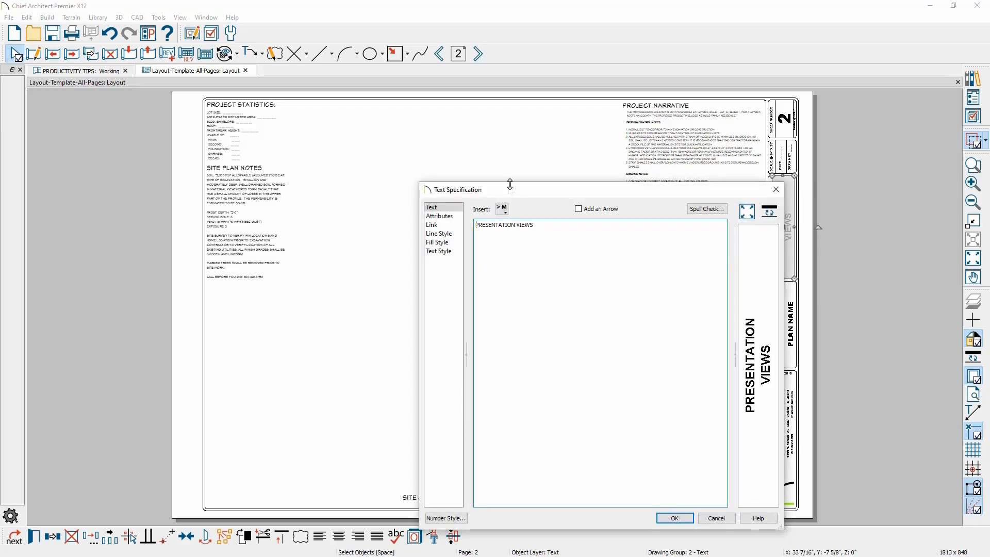
drag(514, 189, 422, 170)
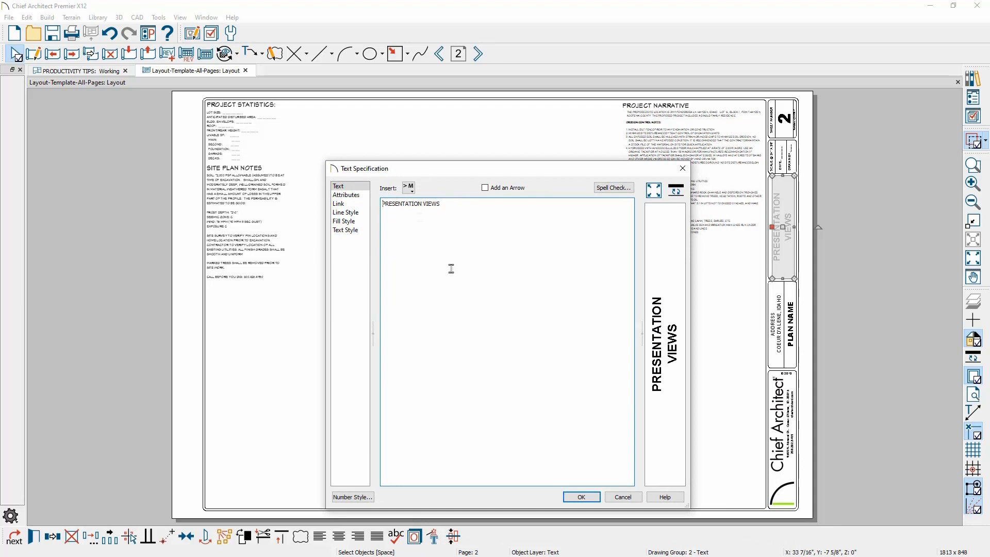
click(625, 497)
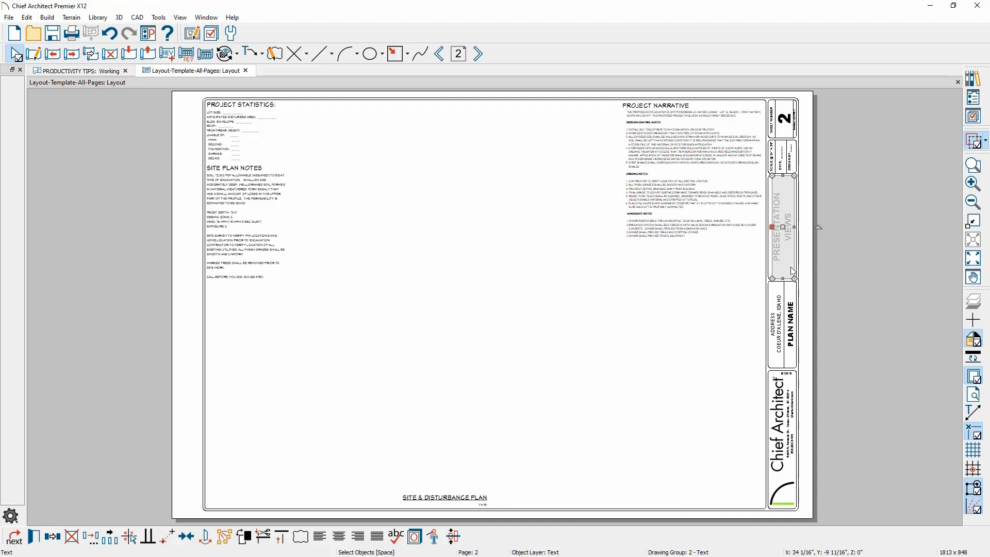
click(440, 54)
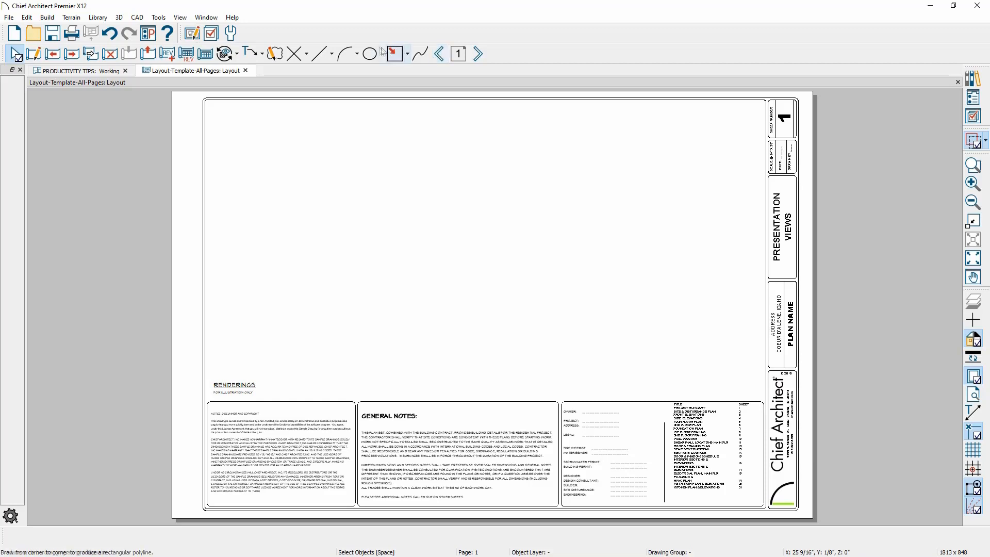
click(246, 71)
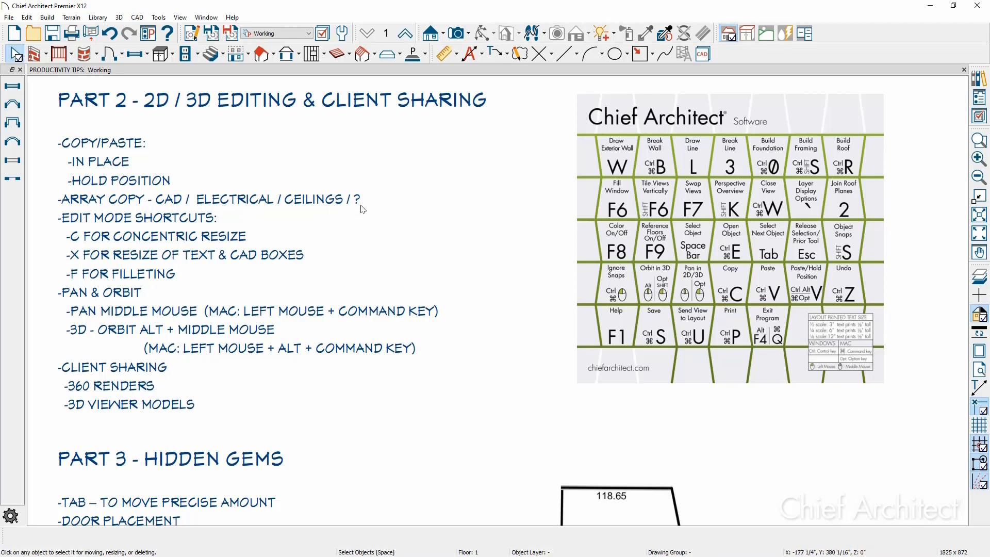
Draw a CAD circle about 1'-2 1/2" in diameter in the empty area beside the Part 2 notes and select it.
middle_drag(128, 240, 546, 235)
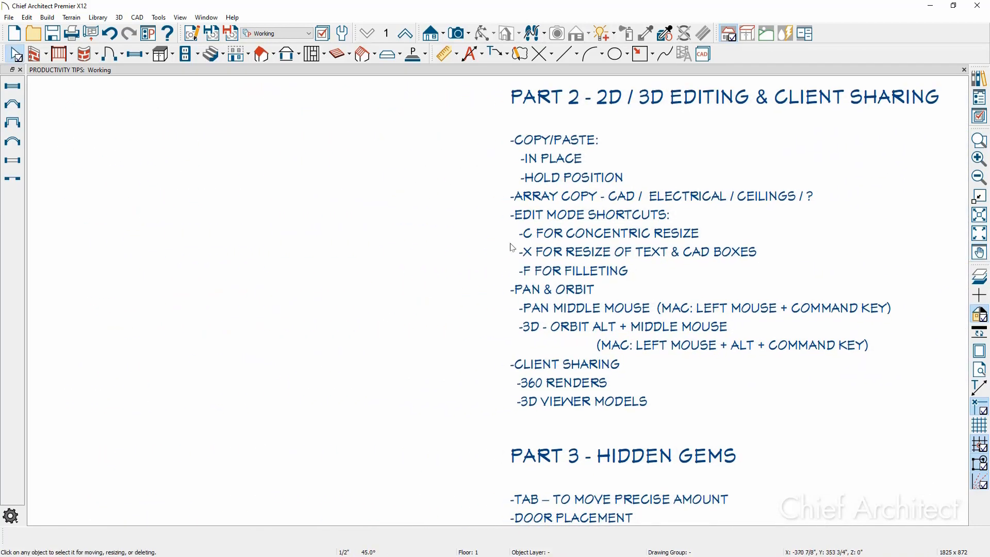
click(628, 54)
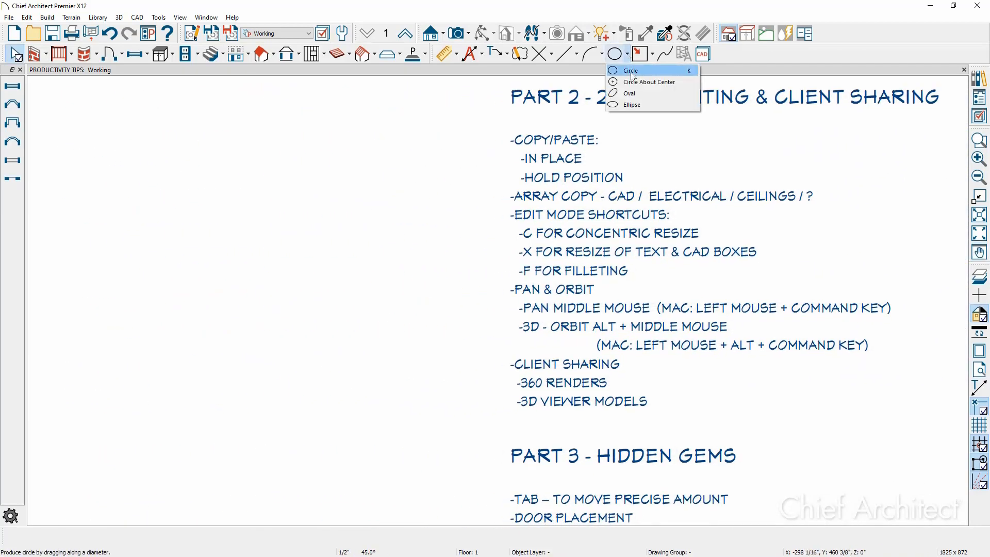
click(645, 69)
drag(126, 175, 138, 196)
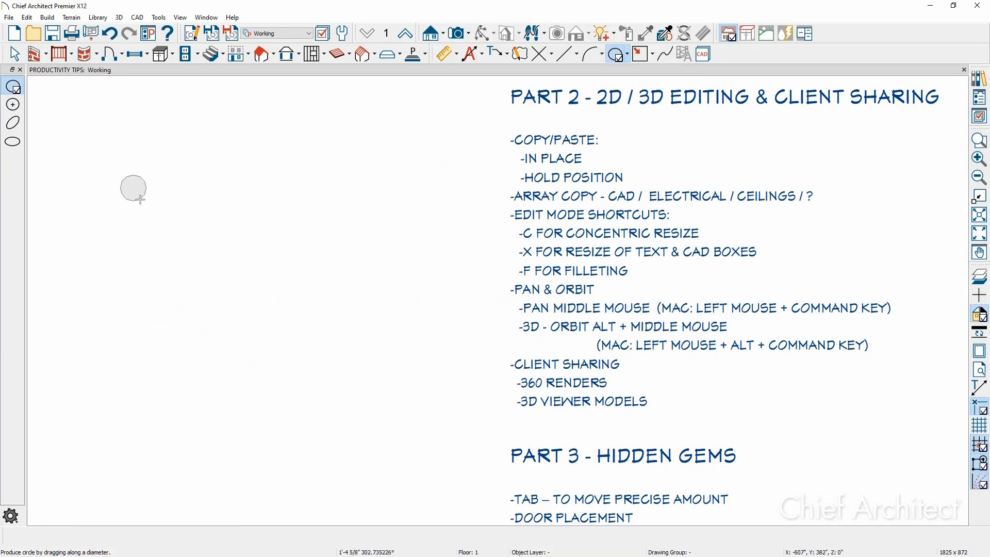
key(space)
click(141, 195)
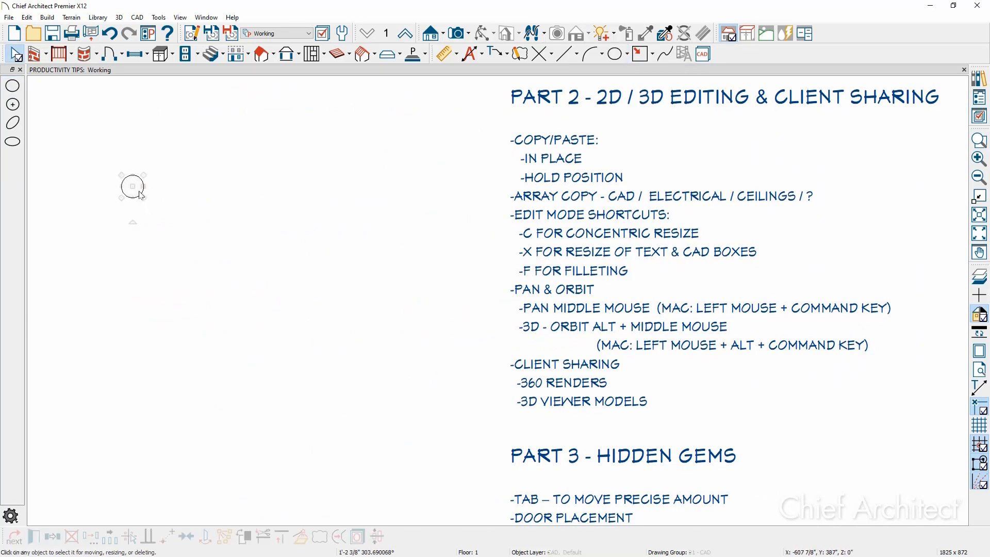
Shrink the circle to about 9 1/4" in diameter by resizing it from its edge.
key(c)
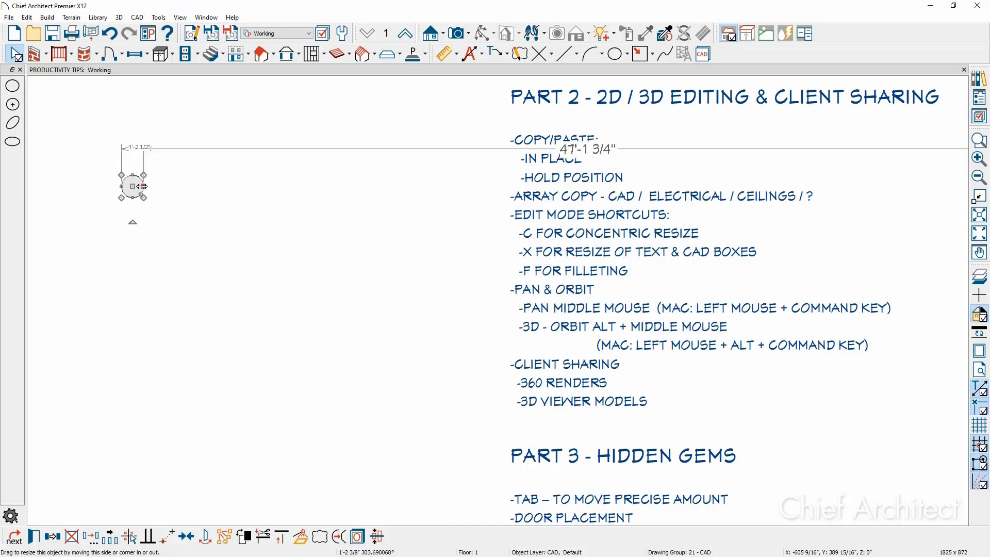
drag(142, 186, 136, 187)
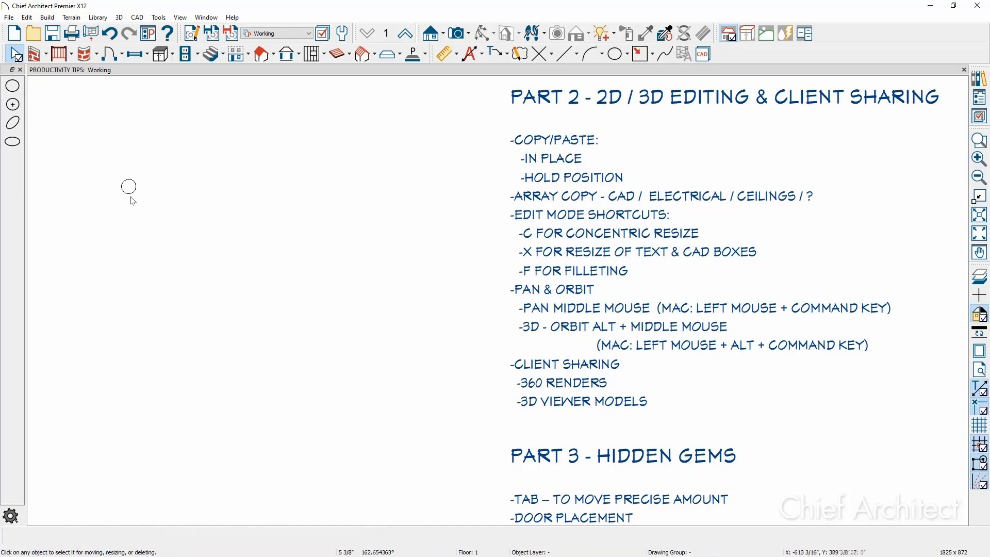
click(132, 200)
Start Multiple Copy for the circle and set the general objects' offsets to 18" primary and 24" secondary.
click(133, 193)
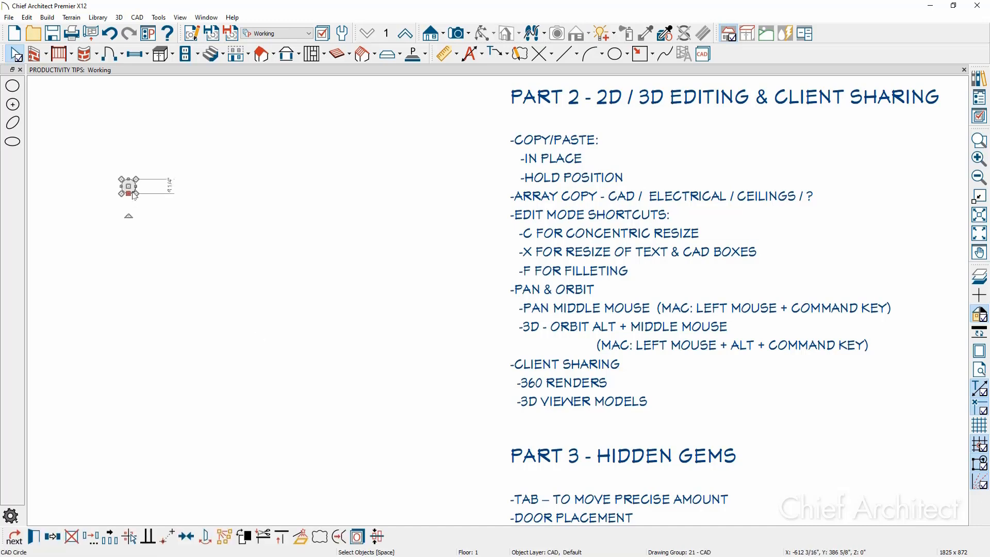
key(t)
click(110, 535)
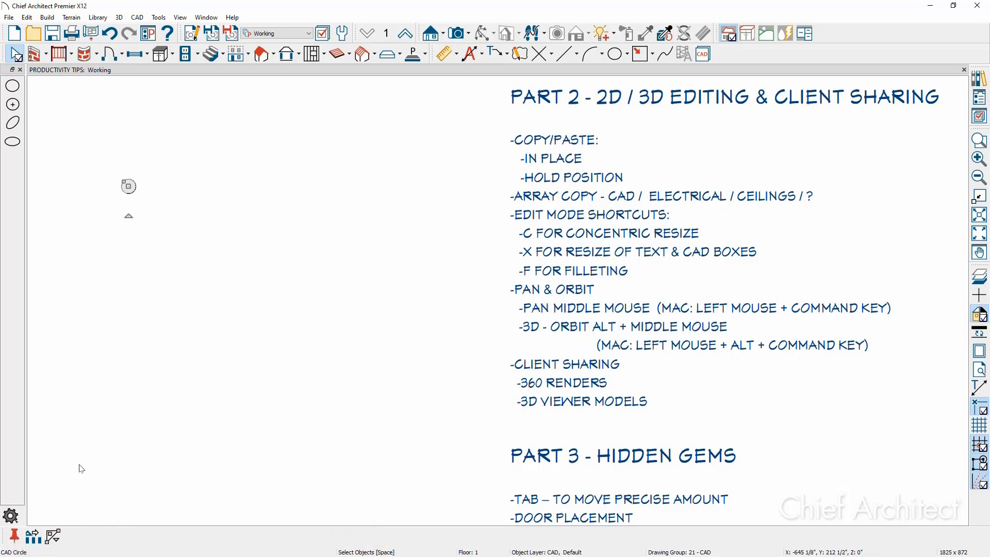
click(33, 537)
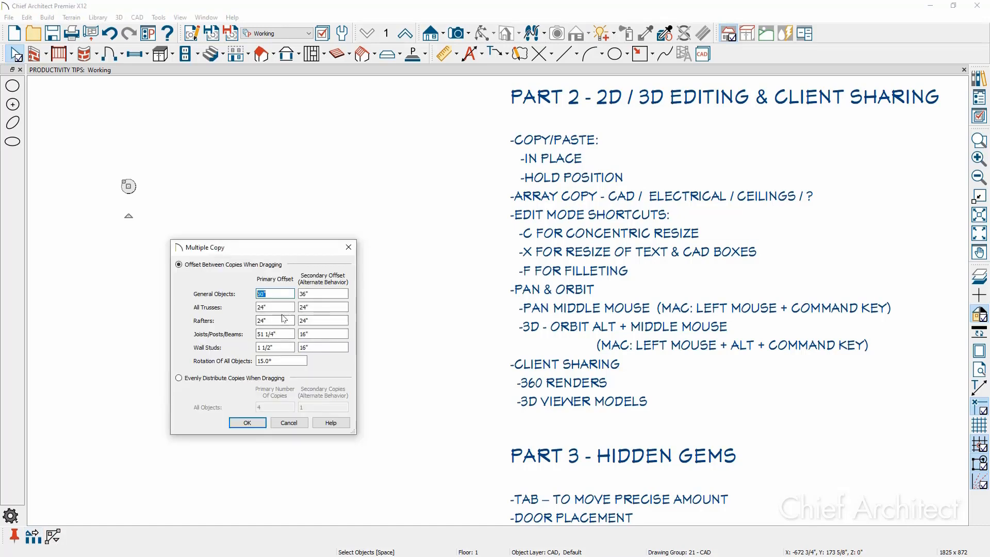
text(18)
key(Tab)
text(2)
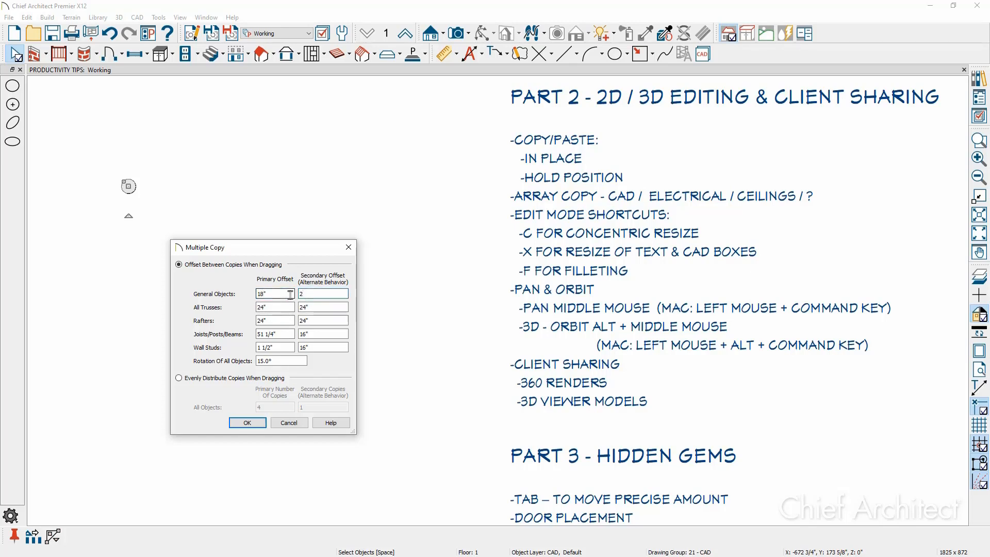
text(4)
click(280, 294)
click(303, 295)
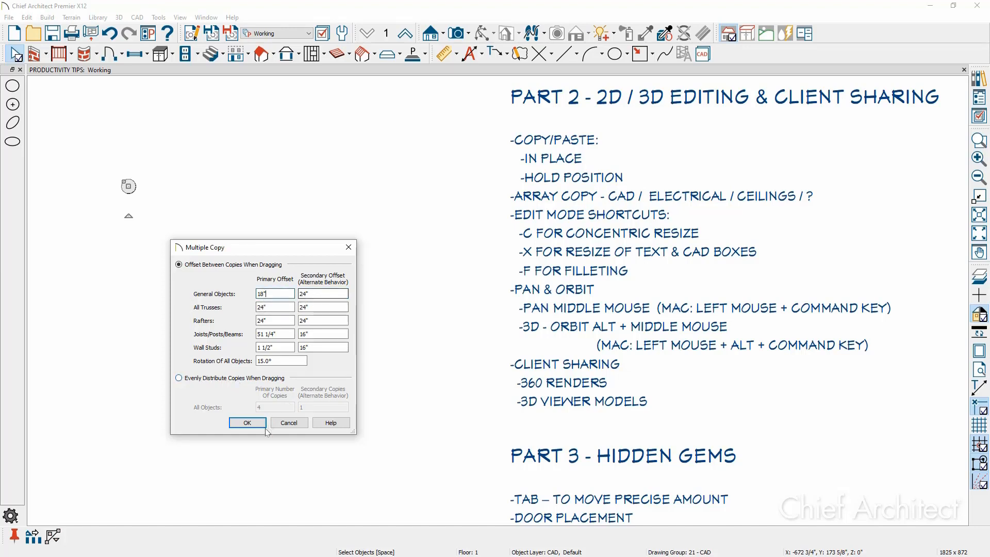
click(250, 423)
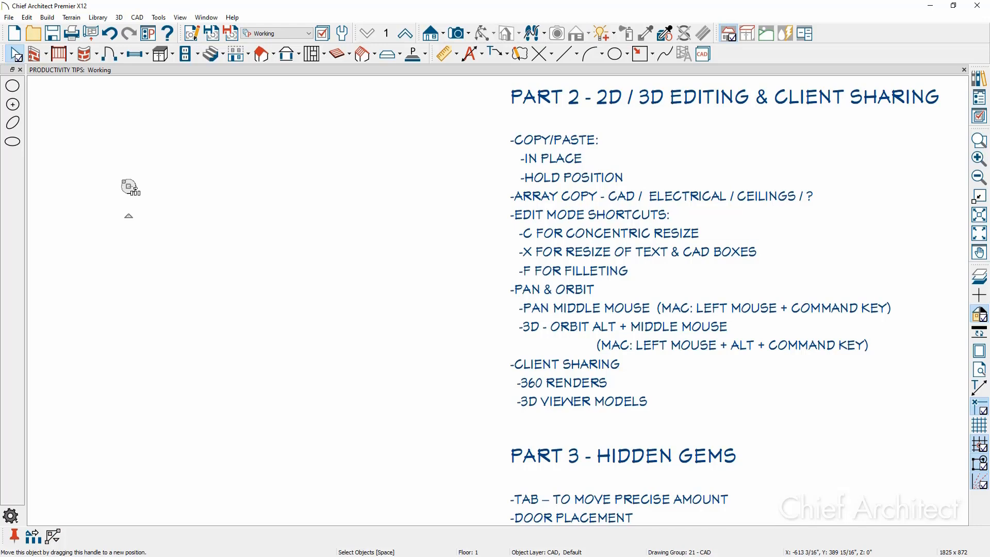
Array-copy the circle into 5 rows of 7, using the primary offset across and the secondary offset downward.
drag(132, 187, 305, 195)
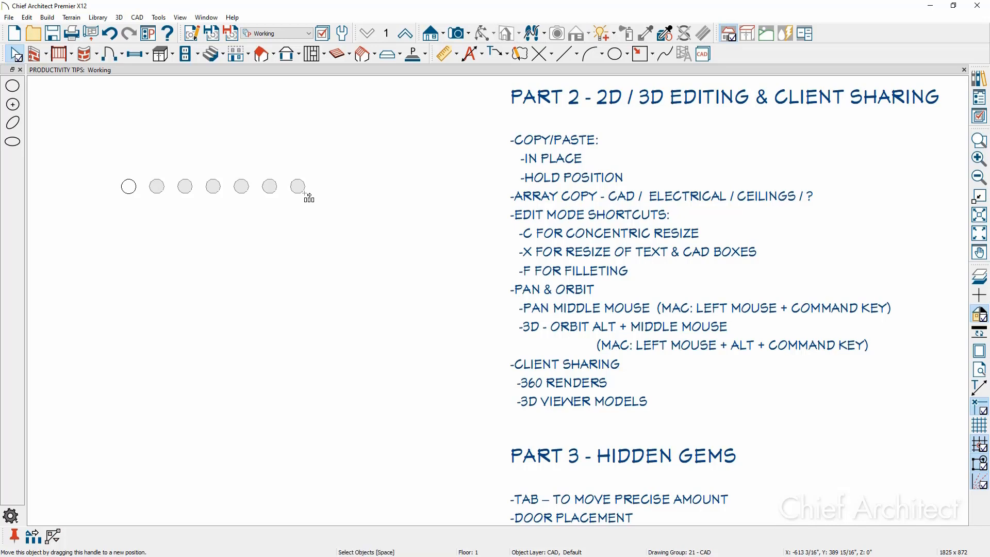
drag(304, 193, 315, 344)
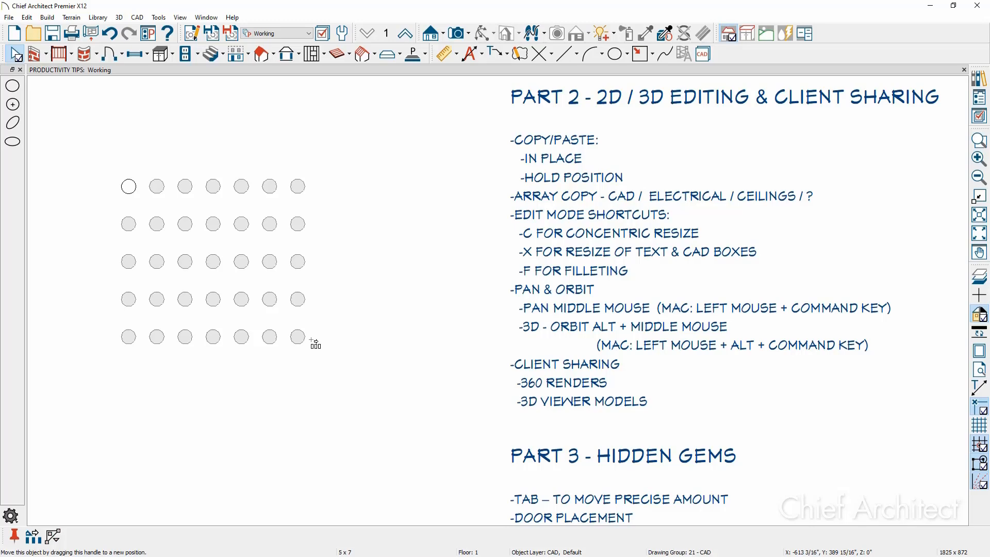
scroll(315, 344, up, 1)
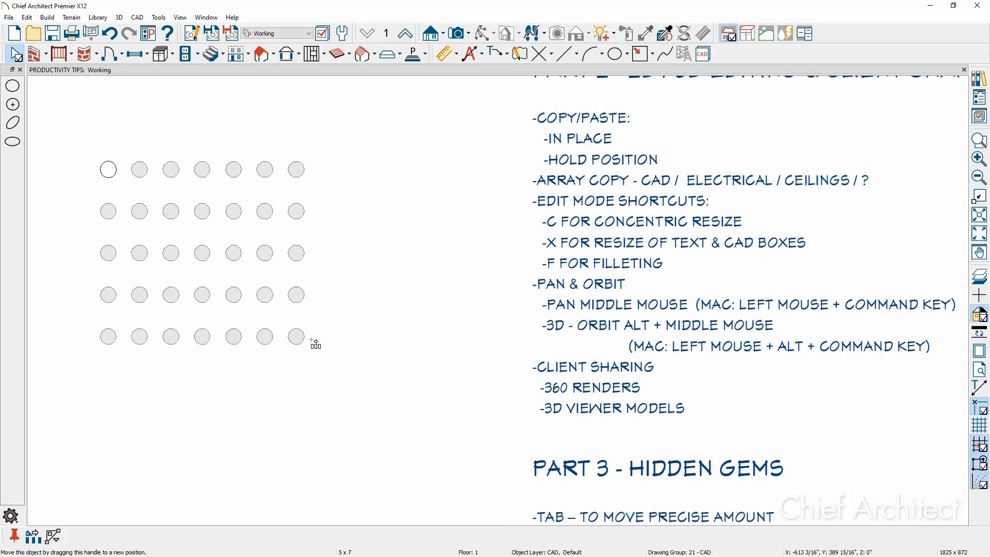
drag(315, 344, 316, 344)
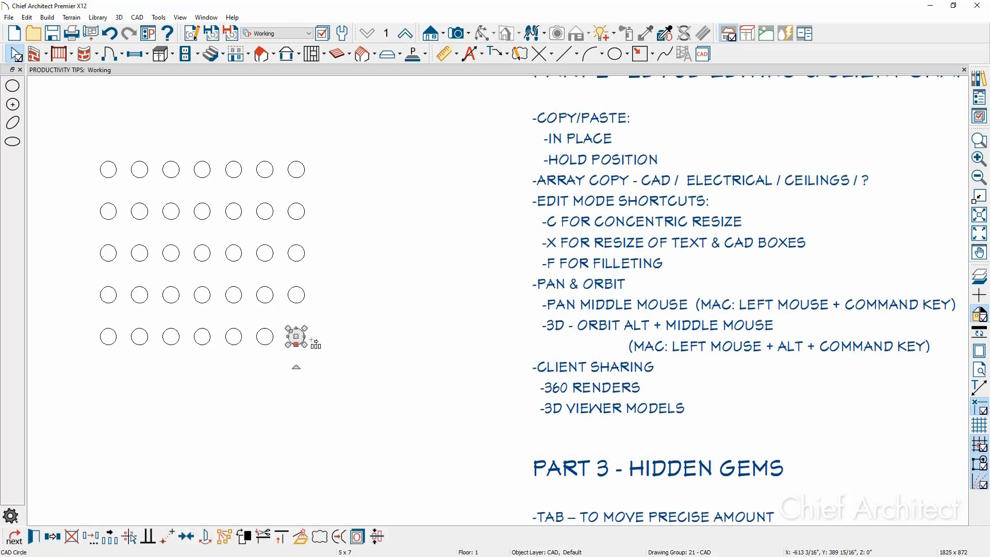
key(Escape)
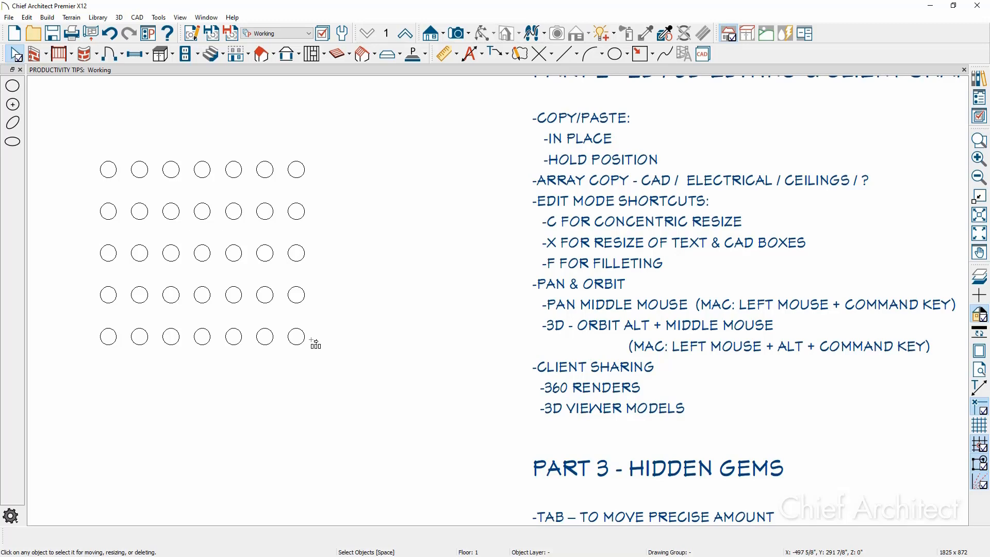
Make an in-place copy of the curved-bottom polyline beside the hotkey chart, using its Copy/Paste edit command.
key(alt+Tab)
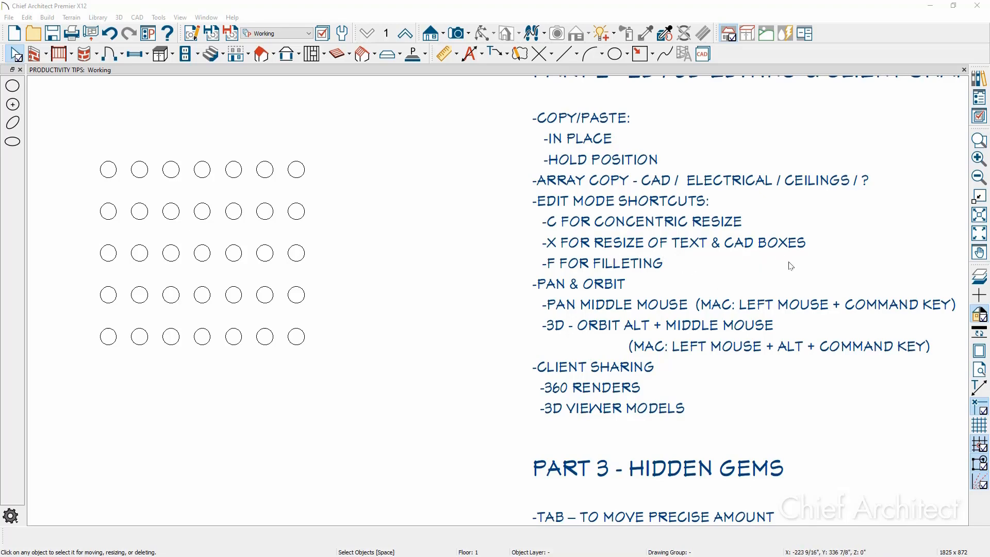
mouse_move(752, 265)
middle_down()
mouse_move(652, 285)
mouse_move(317, 285)
middle_up()
scroll(317, 286, down, 3)
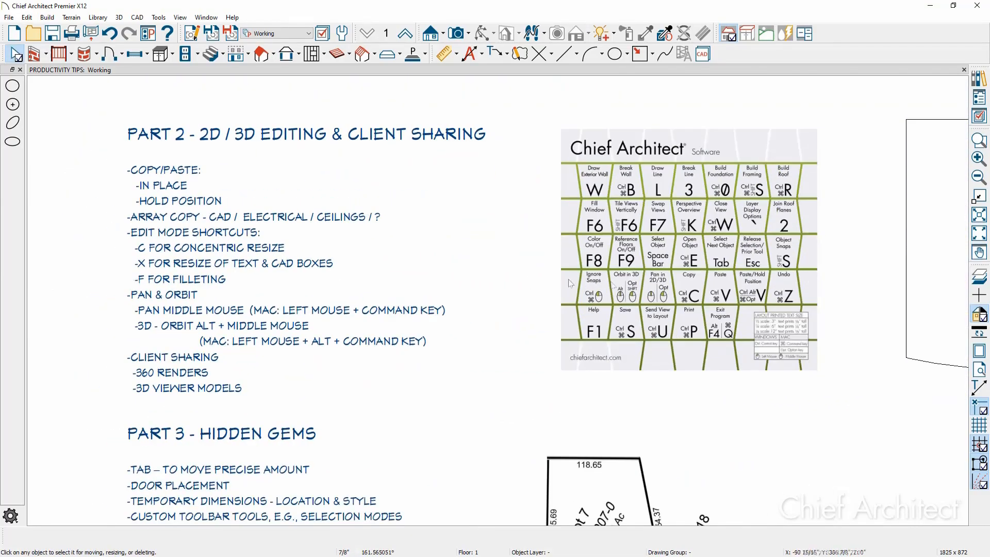
middle_drag(558, 284, 283, 281)
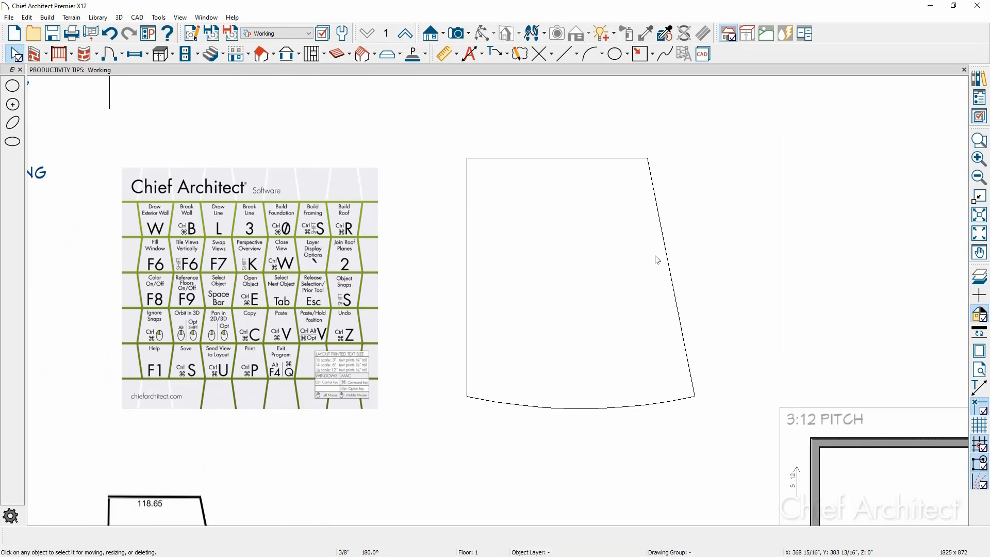
key(space)
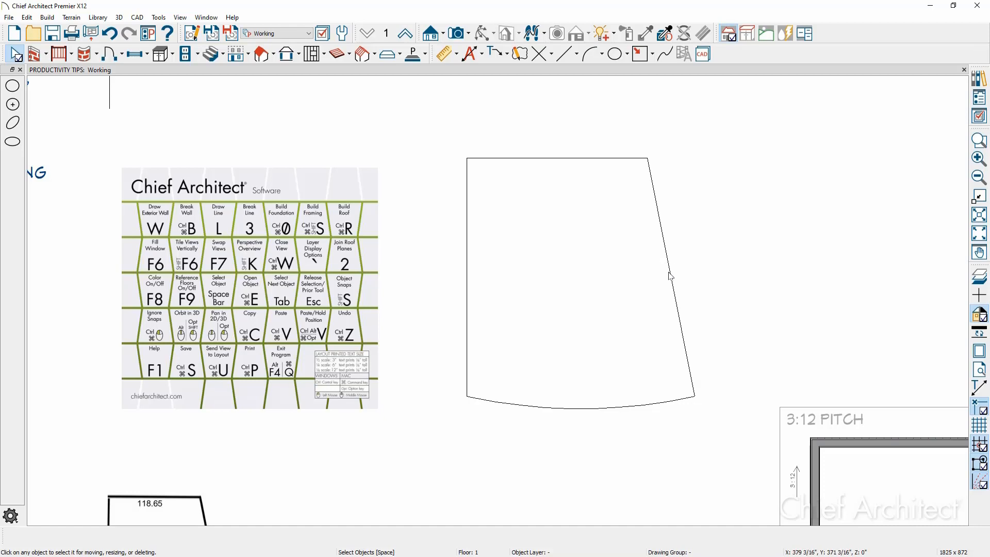
click(670, 276)
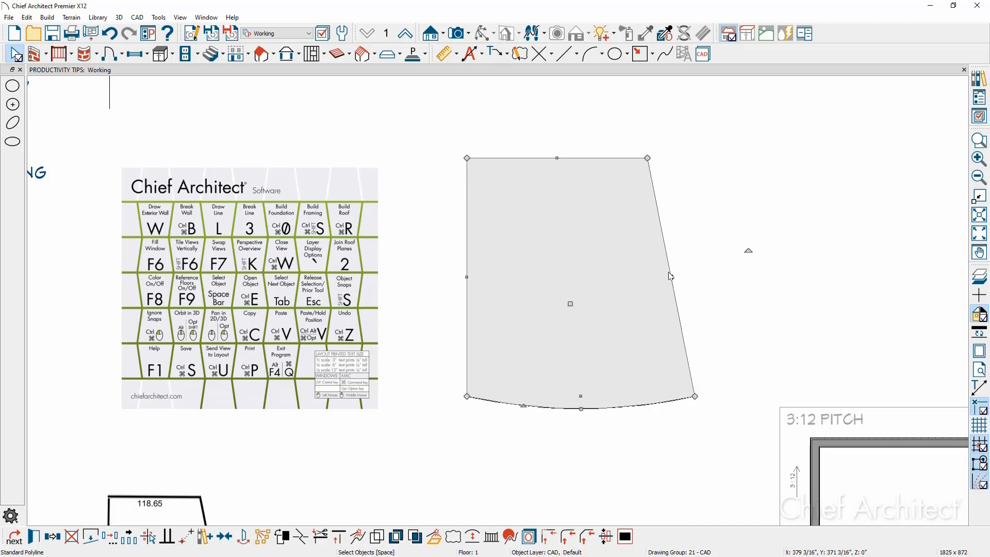
click(671, 277)
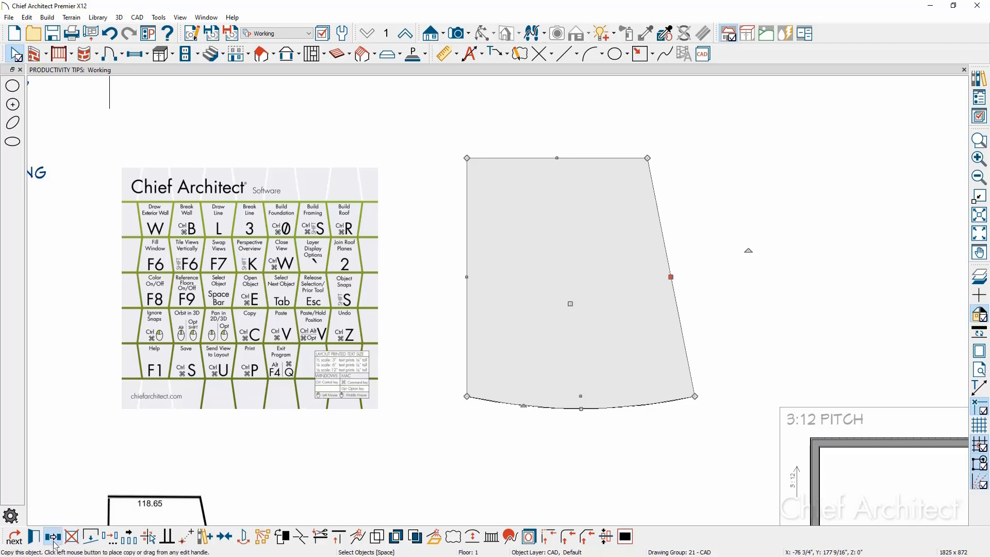
click(72, 536)
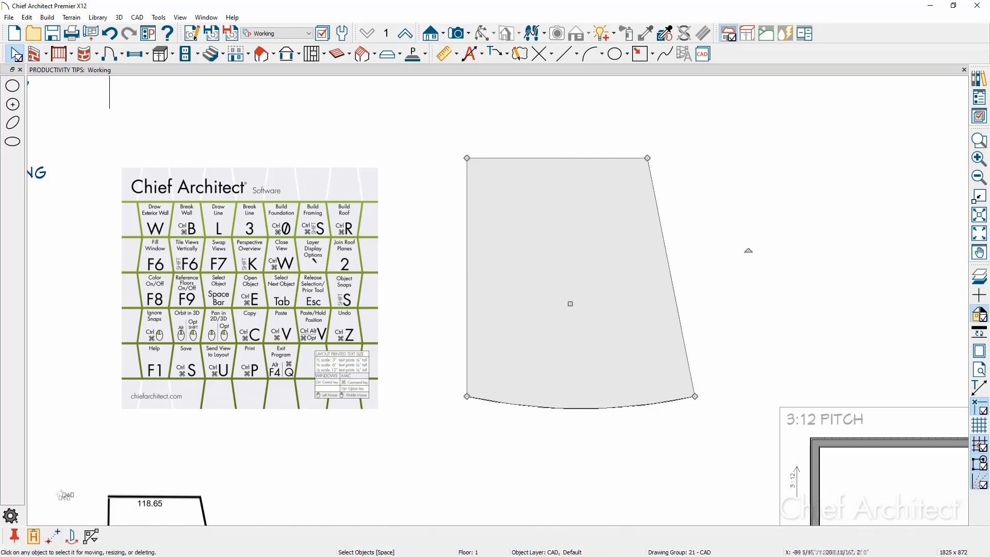
click(32, 535)
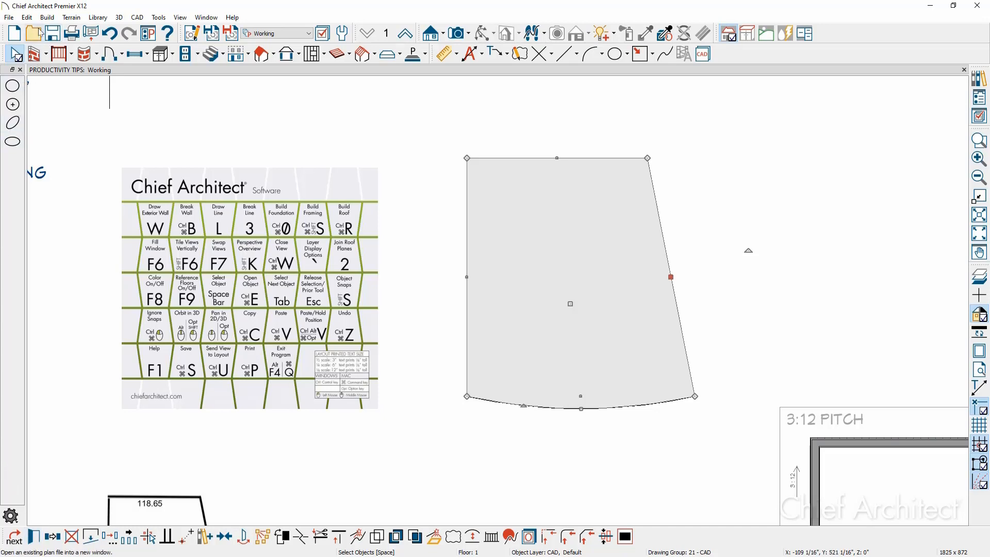
click(27, 18)
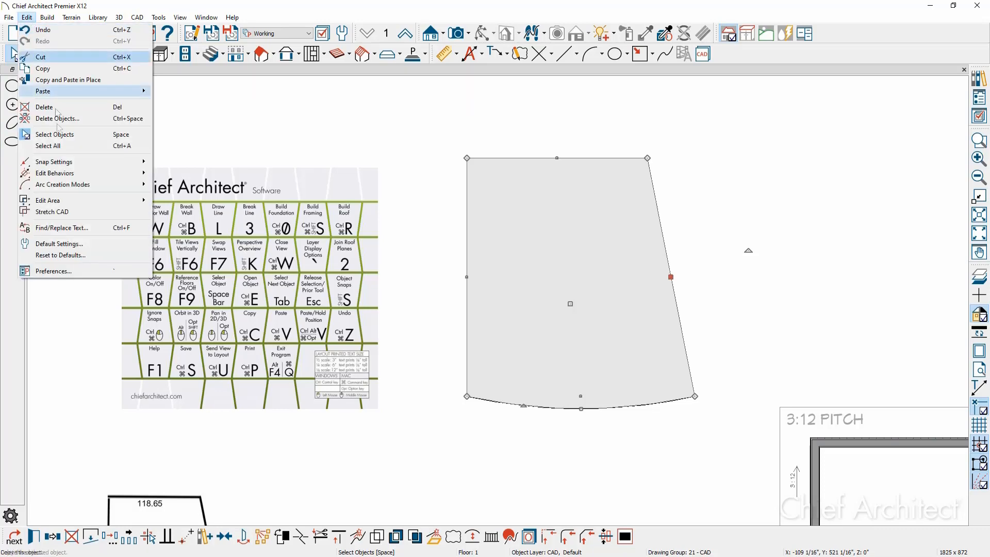
Set the concentric edit jump to 3' in the program preferences' edit behaviors.
click(63, 274)
click(121, 222)
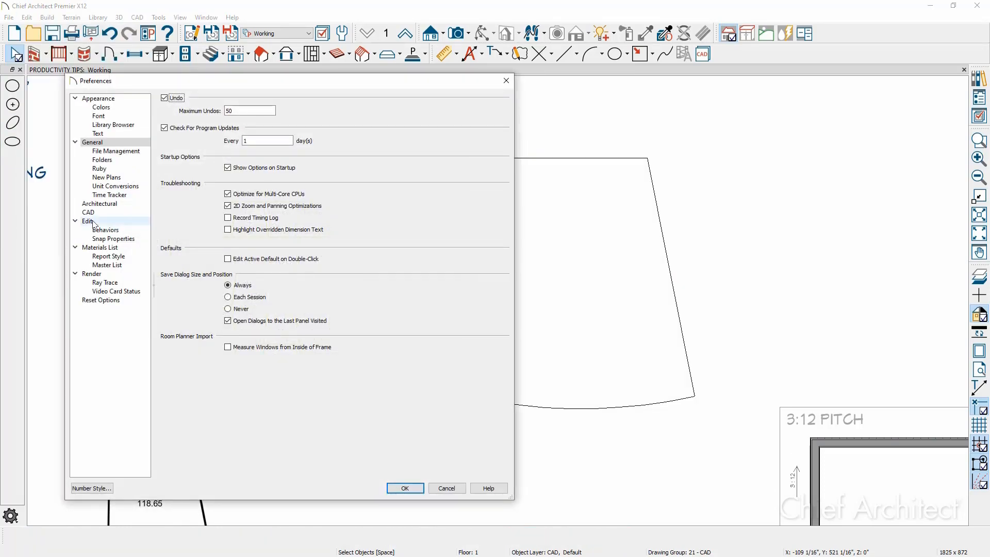
click(121, 230)
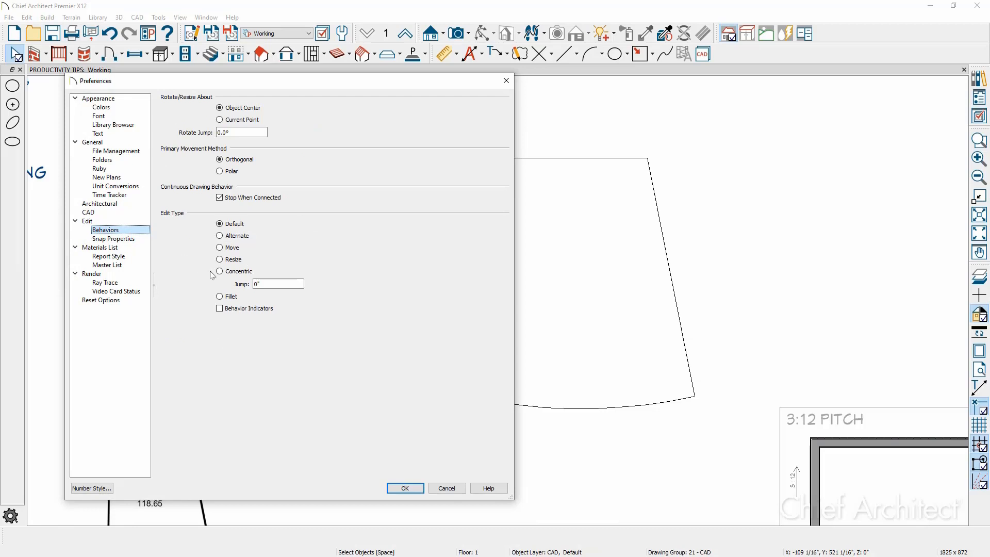
double_click(256, 284)
text(3)
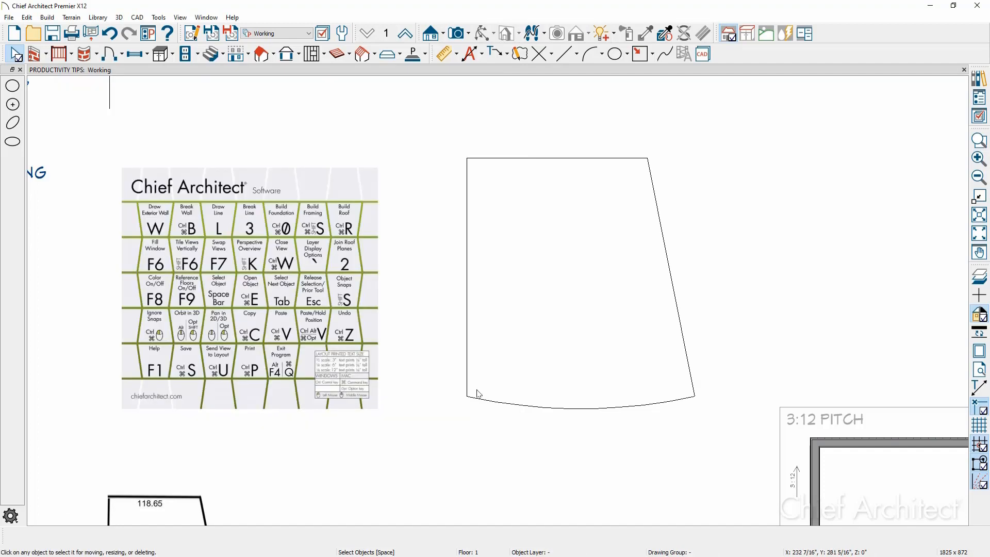
click(396, 488)
Concentrically resize the copied curved-bottom polyline inward by 3' from its lower-left corner.
click(477, 402)
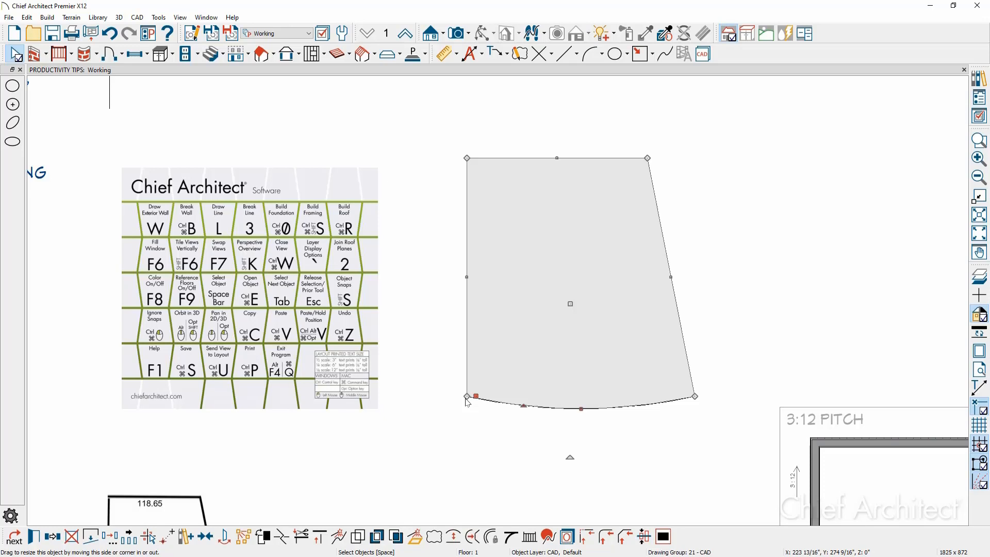
drag(466, 400, 500, 360)
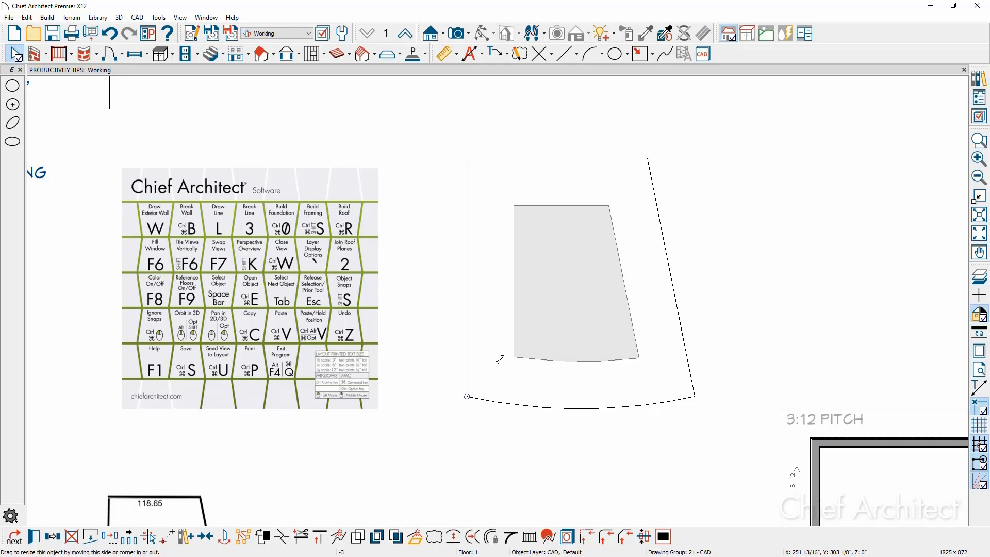
drag(500, 359, 500, 359)
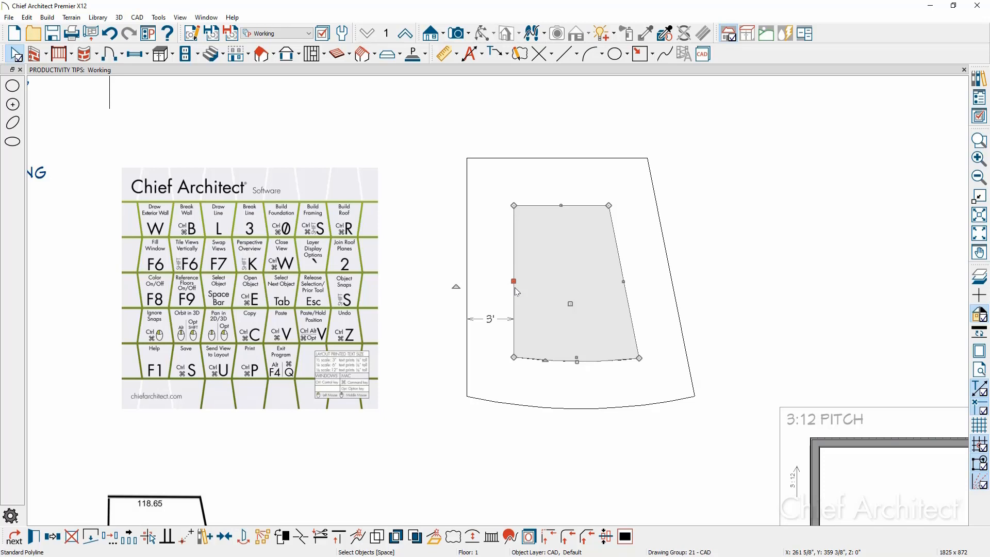
Draw a rectangular polyline about 8'-5" wide in the empty area beside the nested curved-bottom polylines.
middle_drag(517, 292, 396, 301)
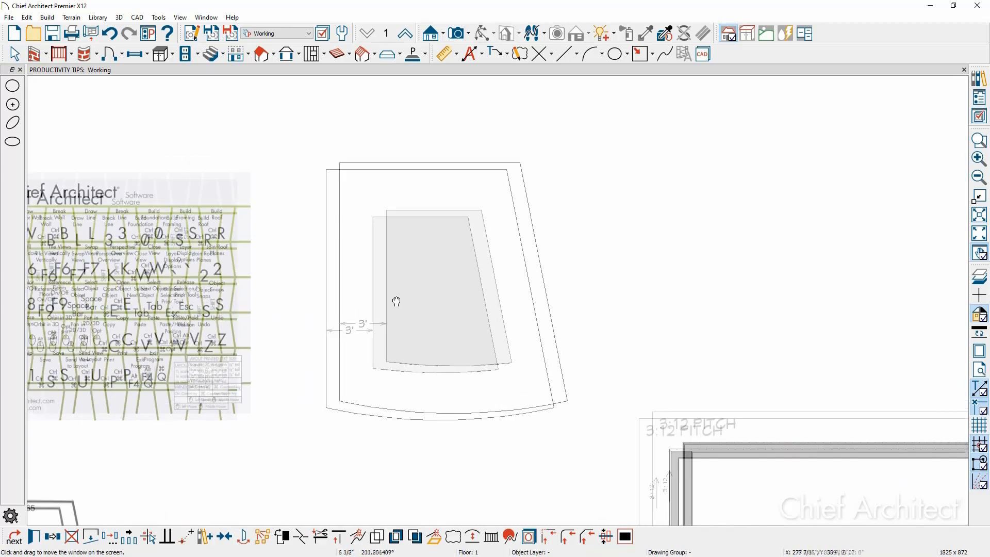
click(642, 54)
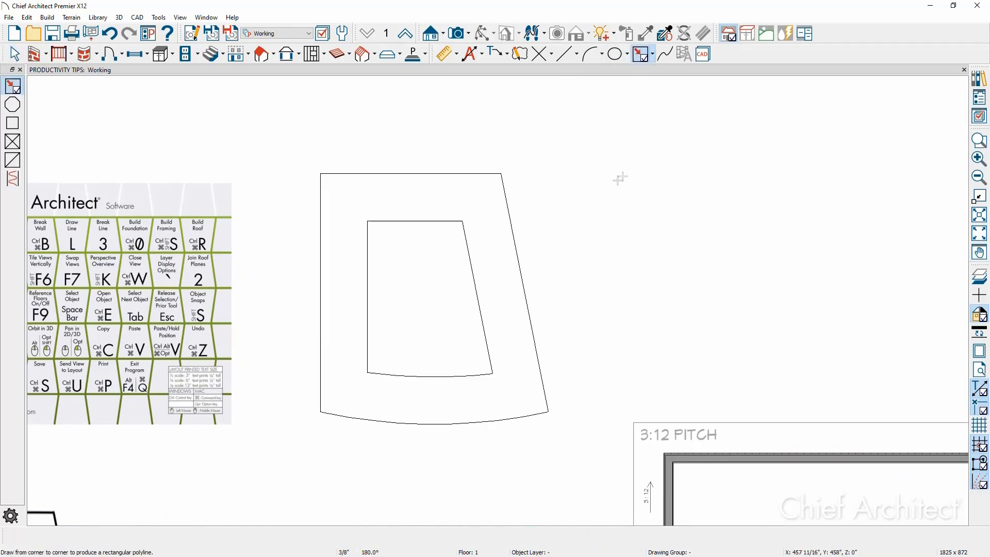
drag(599, 173, 731, 294)
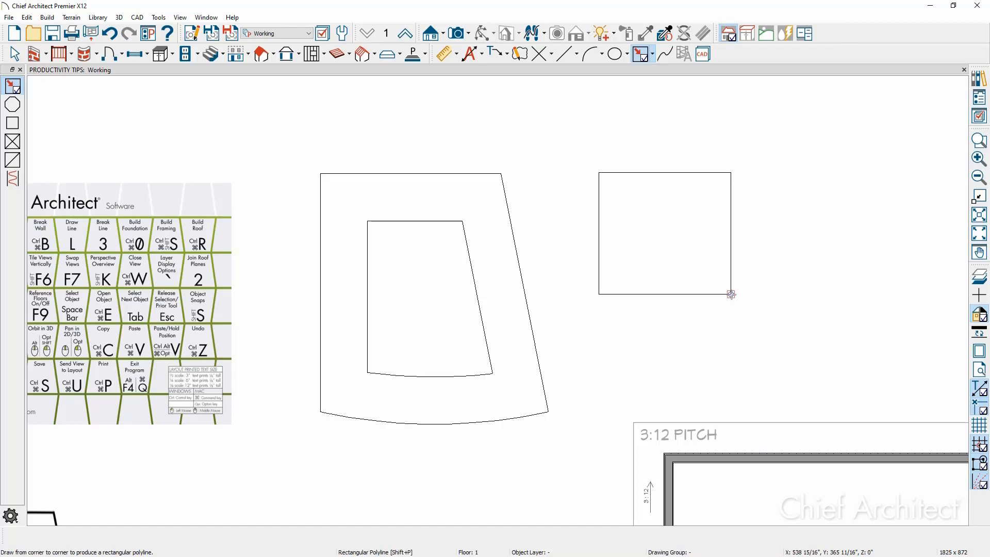
key(space)
Turn off temporary dimensions and enlarge the new rectangle proportionally about its center from its lower-right corner.
click(732, 295)
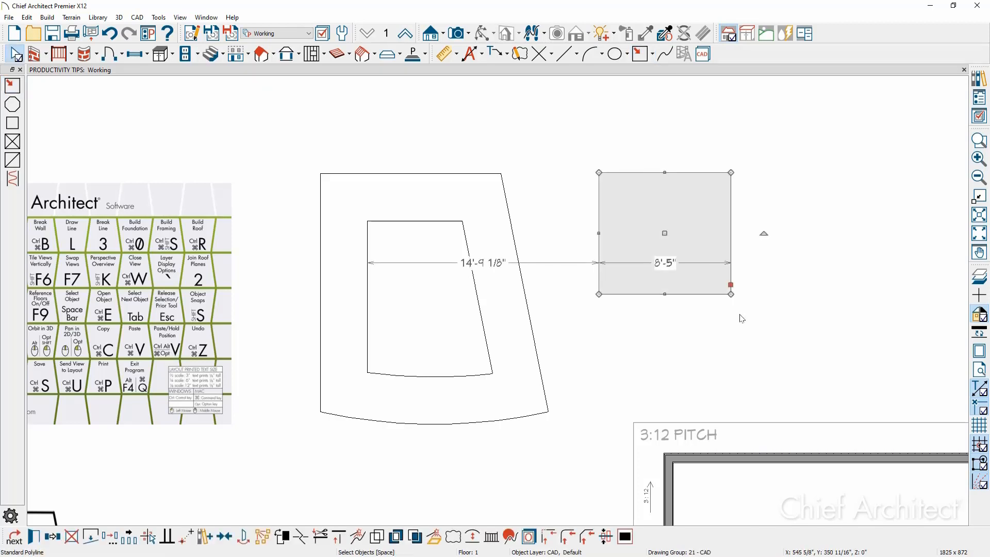
key(shift+t)
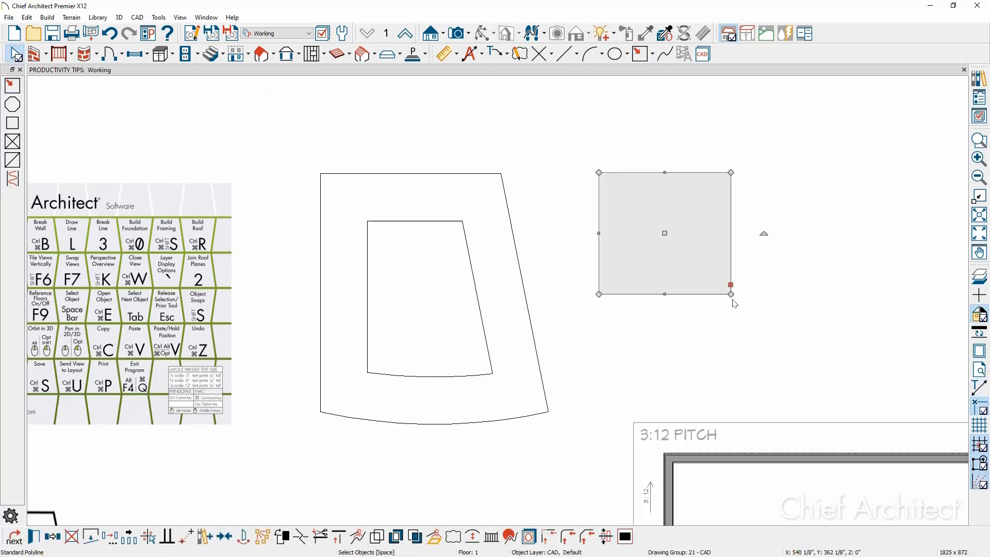
mouse_move(731, 294)
mouse_down()
mouse_move(755, 331)
mouse_move(712, 271)
mouse_move(747, 326)
mouse_up()
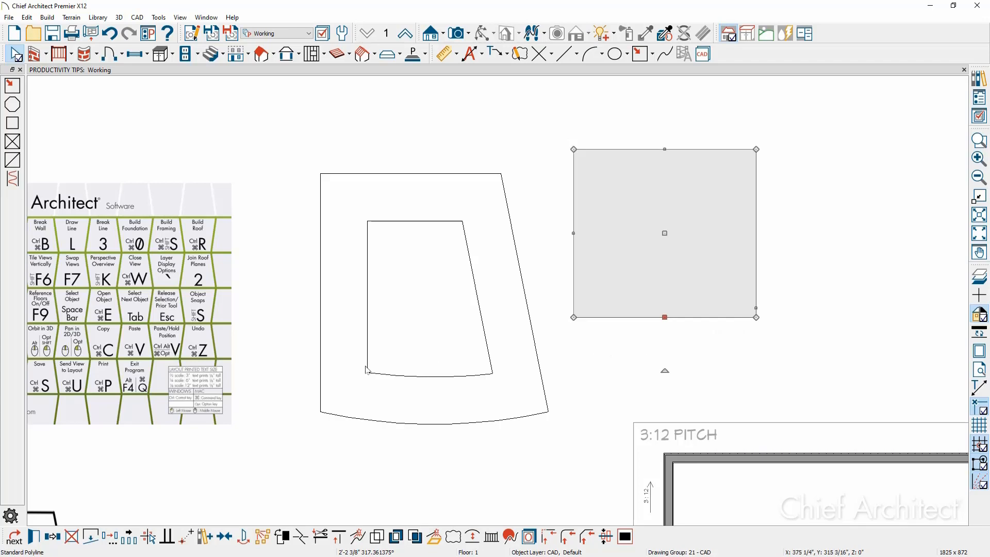
Enlarge the hotkey chart picture slightly and proportionally from its lower-right corner.
middle_drag(209, 384, 375, 380)
click(304, 382)
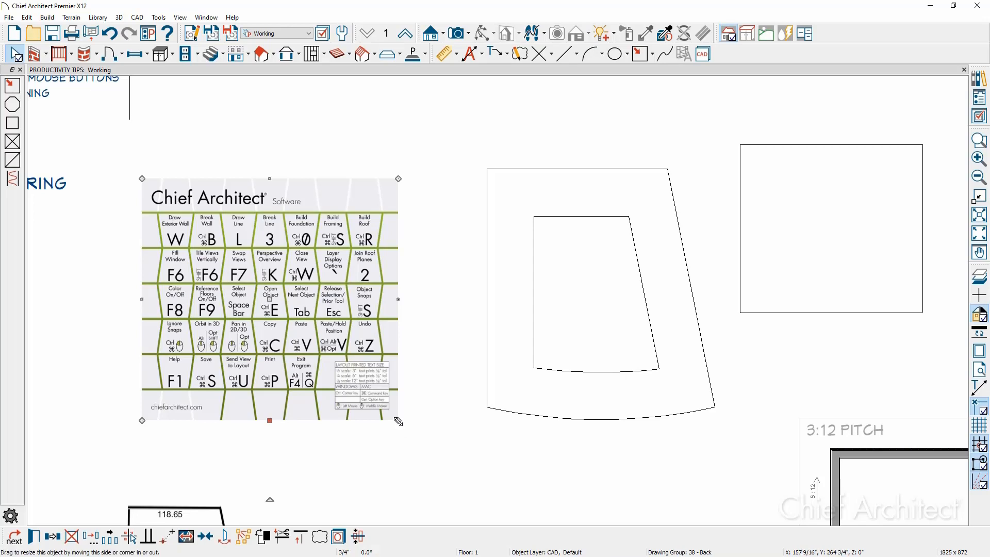
mouse_move(399, 421)
mouse_down()
mouse_move(432, 454)
mouse_move(345, 381)
mouse_move(304, 363)
mouse_move(389, 404)
mouse_move(398, 434)
mouse_up()
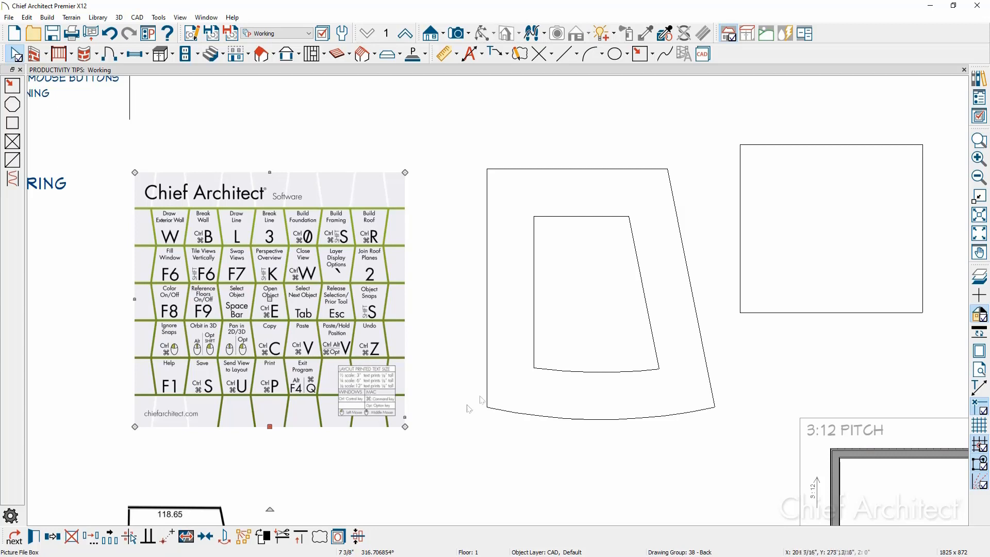
Fillet the rectangle's lower-left corner by reshaping it from that corner.
click(748, 315)
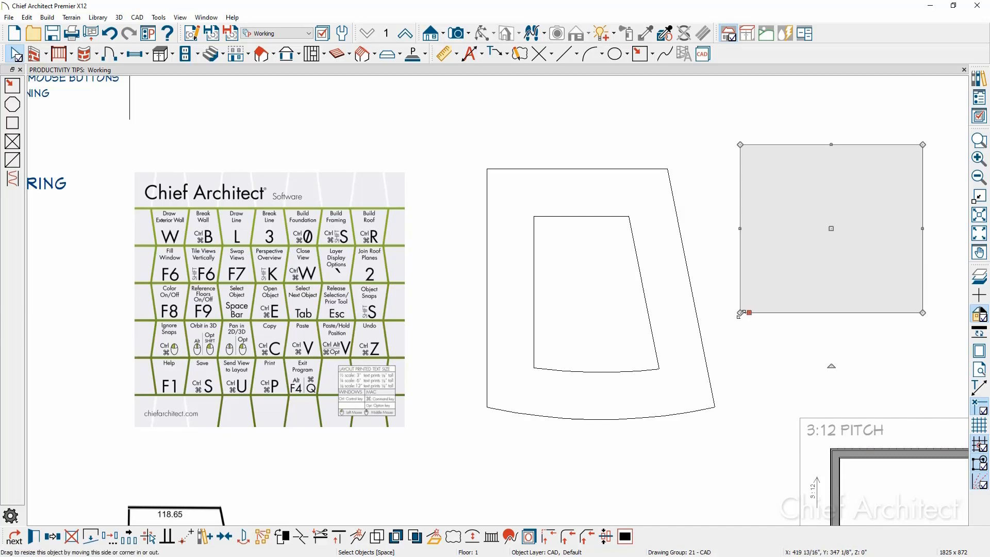
drag(746, 313, 759, 308)
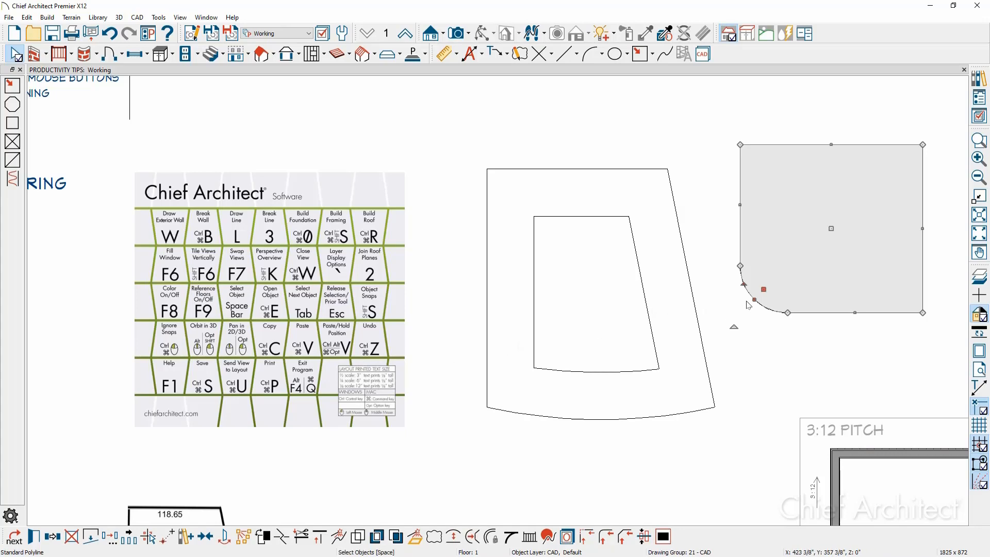
Bring the Pan & Orbit notes of the Part 2 outline into view and try the Pan Window tool on the plan.
scroll(443, 369, down, 1)
middle_drag(290, 403, 682, 338)
scroll(222, 219, up, 1)
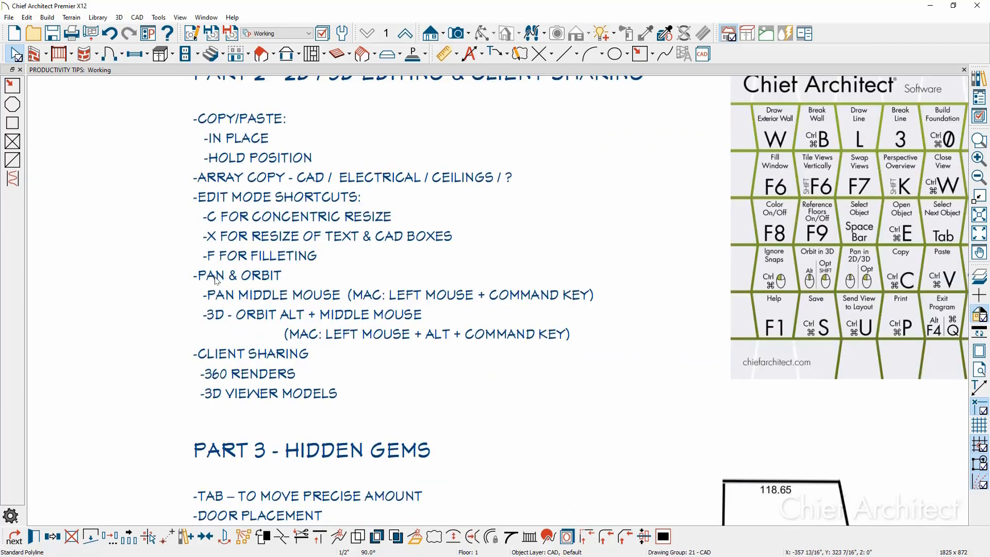
middle_drag(215, 279, 223, 299)
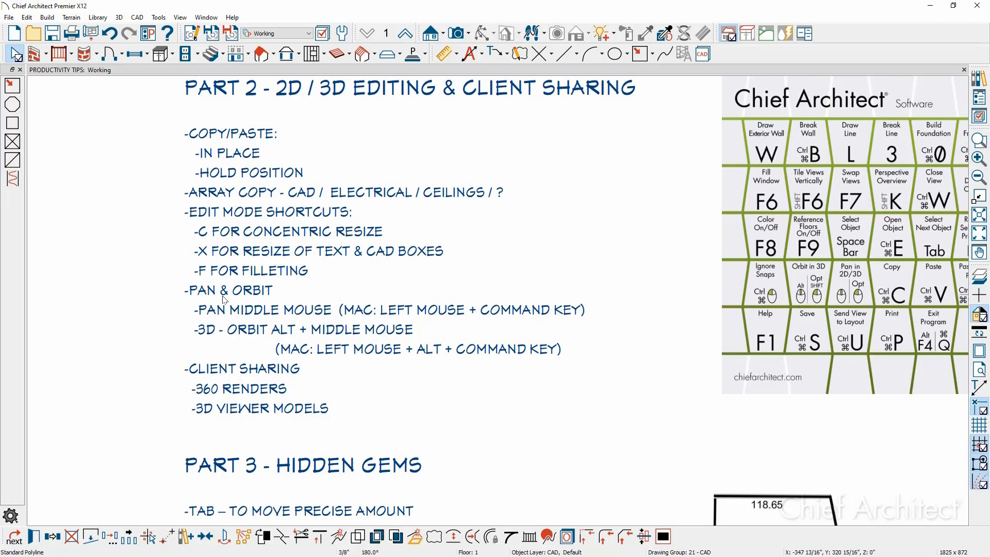
click(980, 252)
mouse_move(477, 299)
mouse_down()
mouse_move(442, 306)
mouse_move(509, 323)
mouse_up()
key(Escape)
key(Escape)
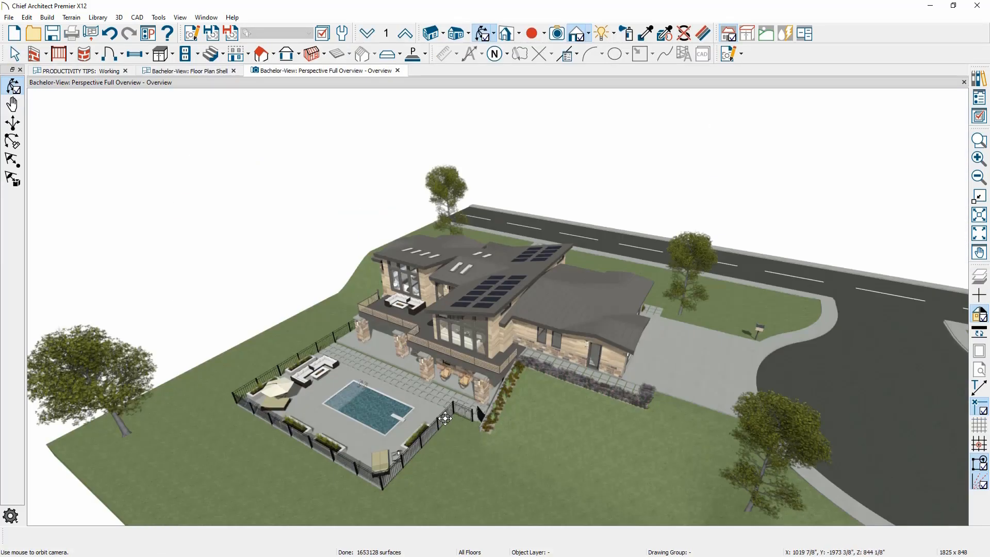
Pick up the tabletop material of the upper deck's fire table in the perspective overview with the Material Eyedropper.
middle_drag(461, 417, 405, 426)
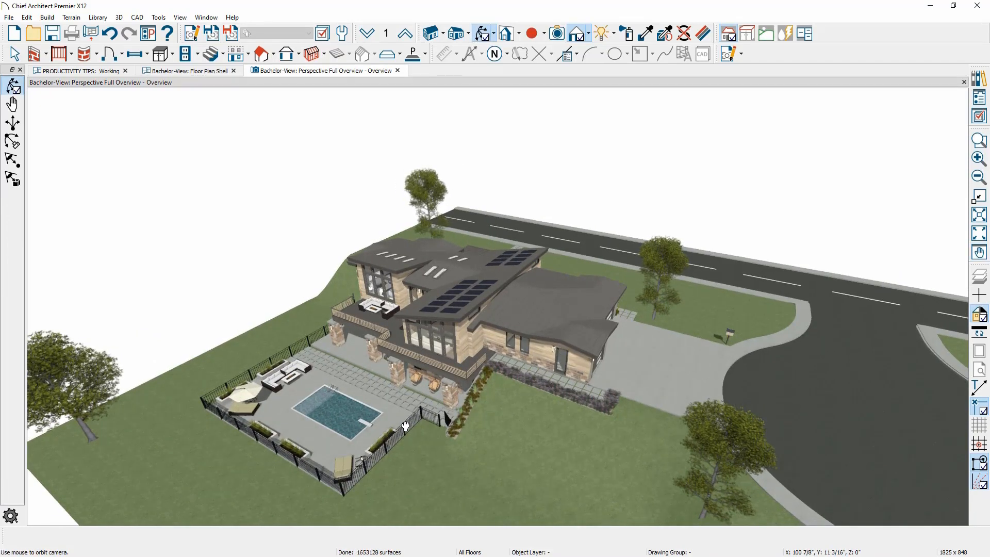
drag(406, 423, 494, 386)
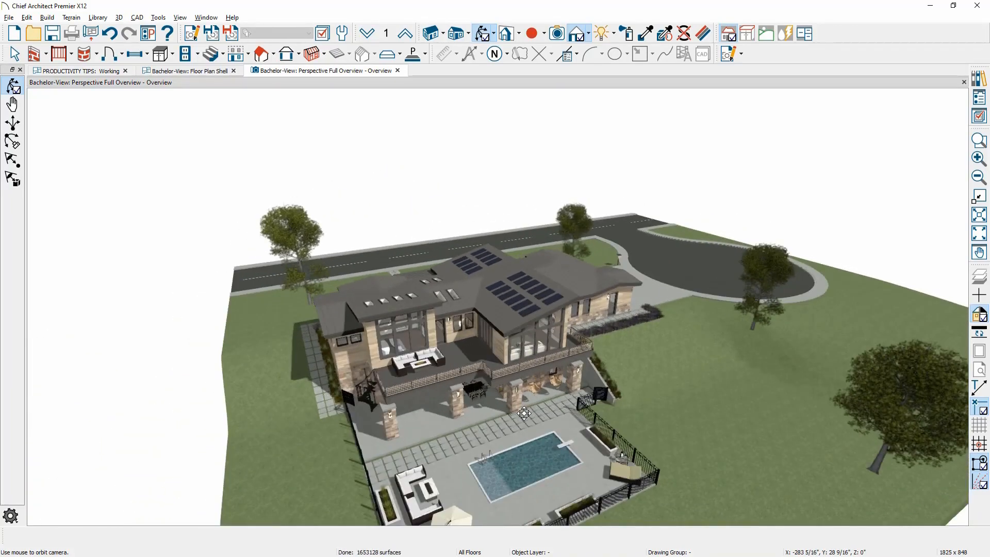
scroll(494, 387, up, 5)
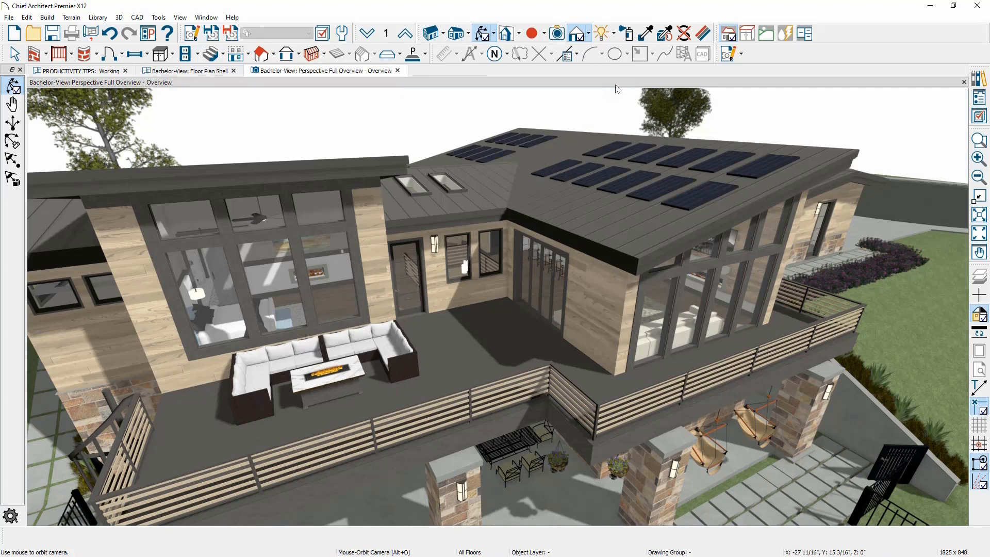
click(645, 34)
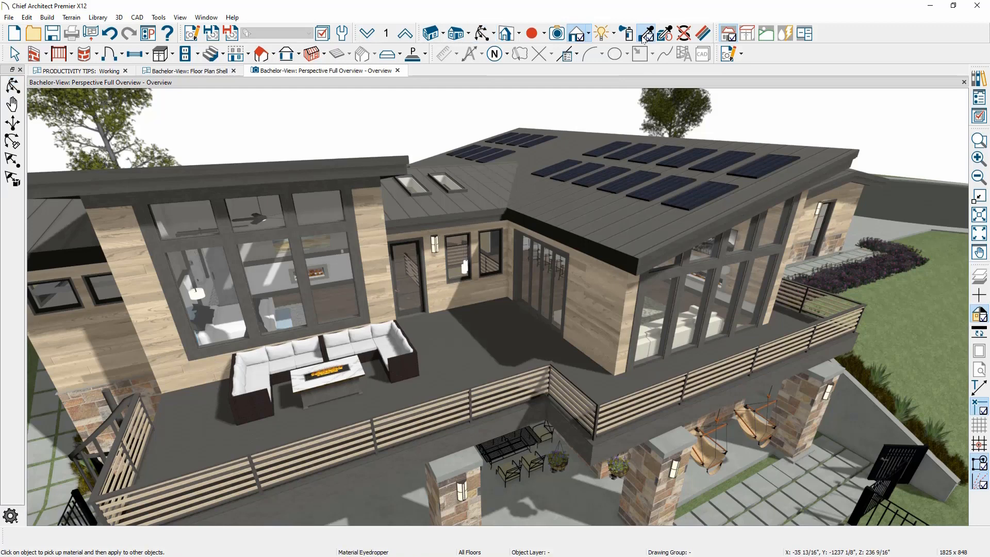
click(356, 364)
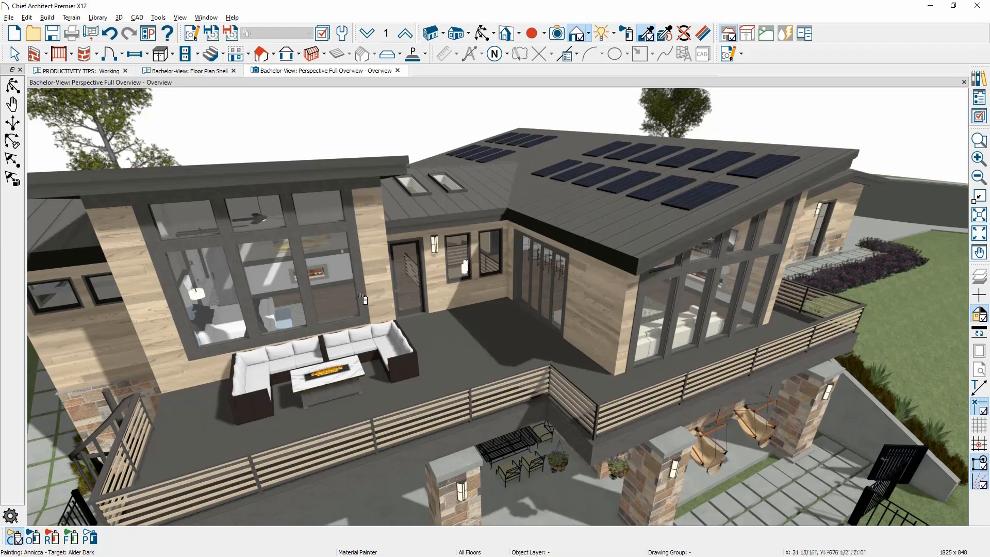
Paint the front entry double doors with the picked Annicca material.
middle_drag(358, 289, 632, 290)
scroll(597, 298, up, 5)
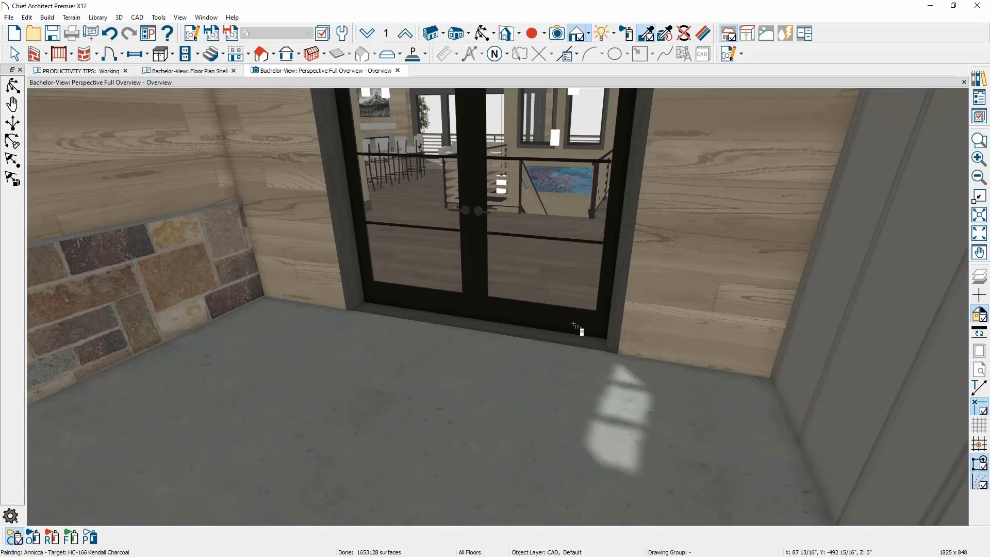
click(574, 324)
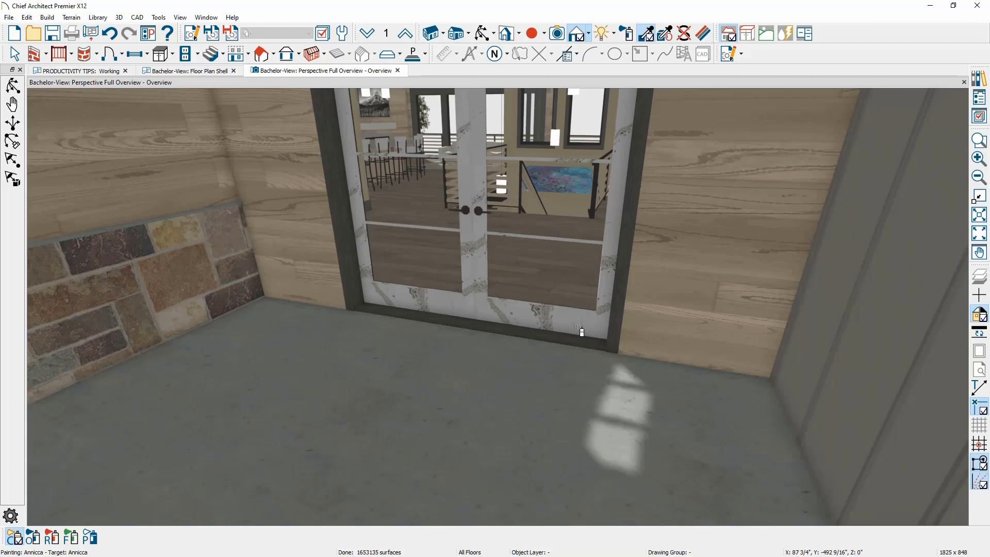
Apply the Annicca material to the cap of the stone pillar in front of the patio dining table.
scroll(581, 330, down, 10)
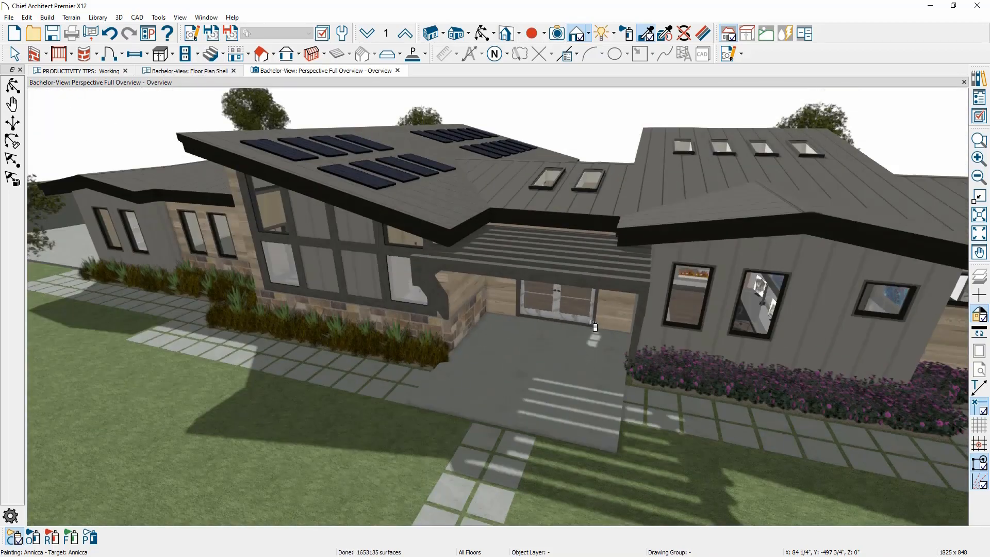
drag(593, 321, 275, 306)
middle_drag(275, 306, 281, 285)
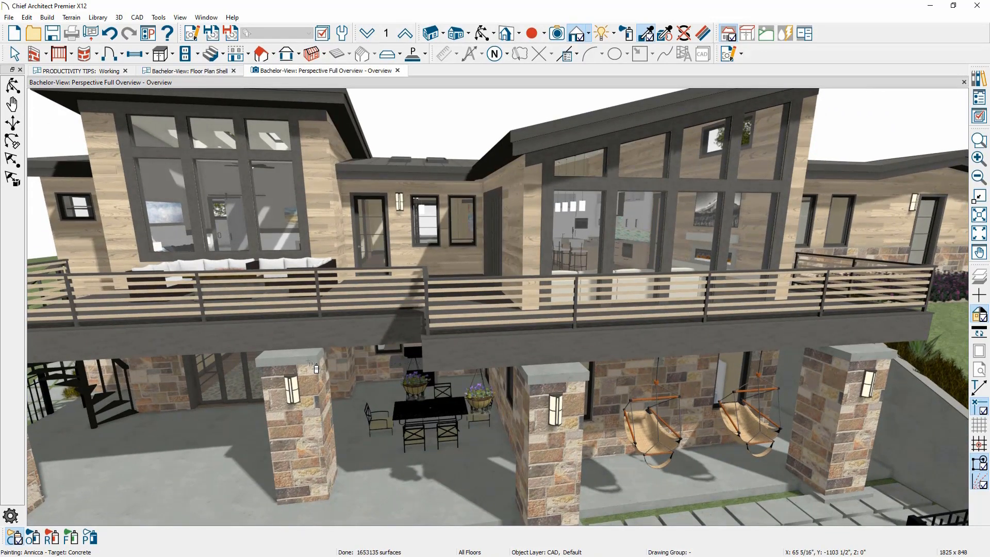
click(311, 364)
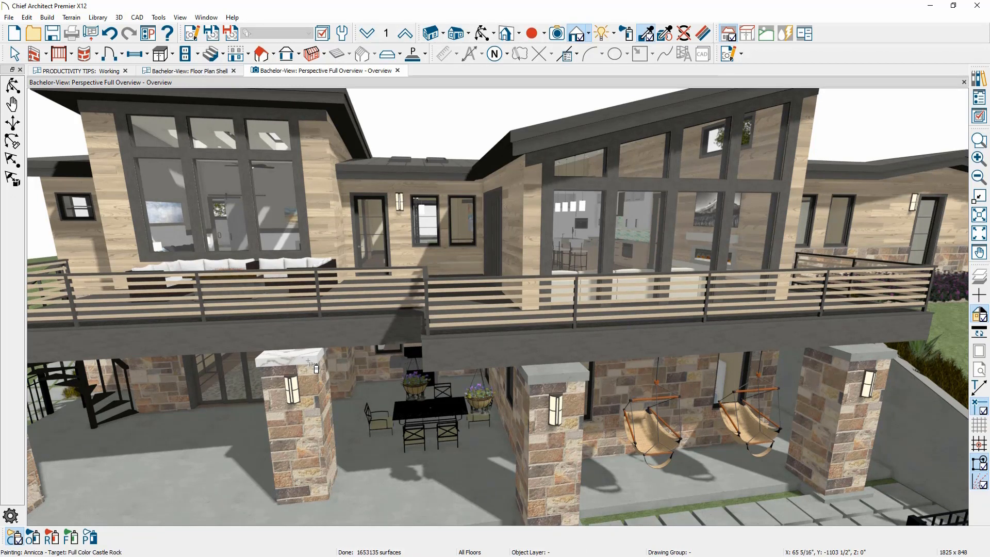
middle_drag(313, 366, 443, 380)
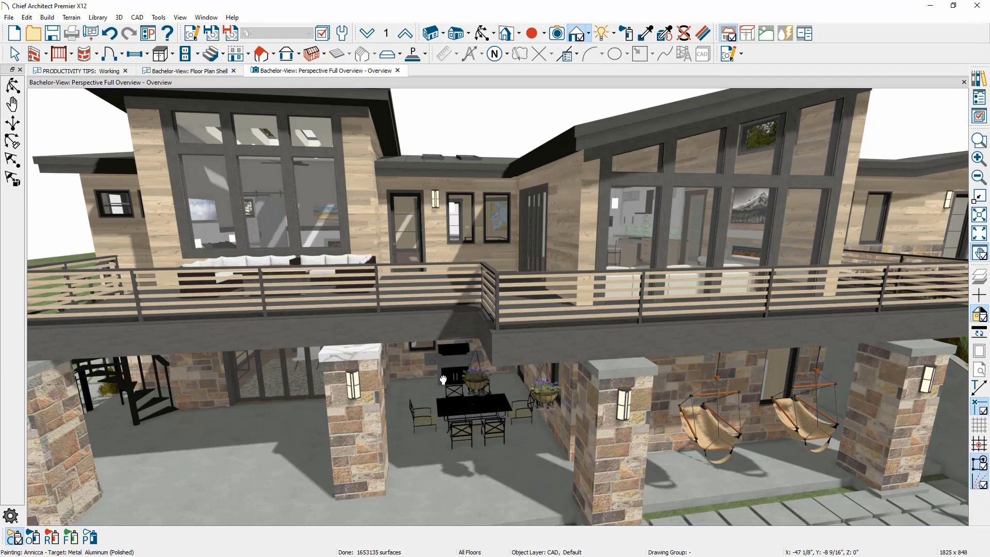
Create a Full Camera view of the kitchen from the Floor Plan Shell view and orbit it to frame the island and range wall.
click(89, 71)
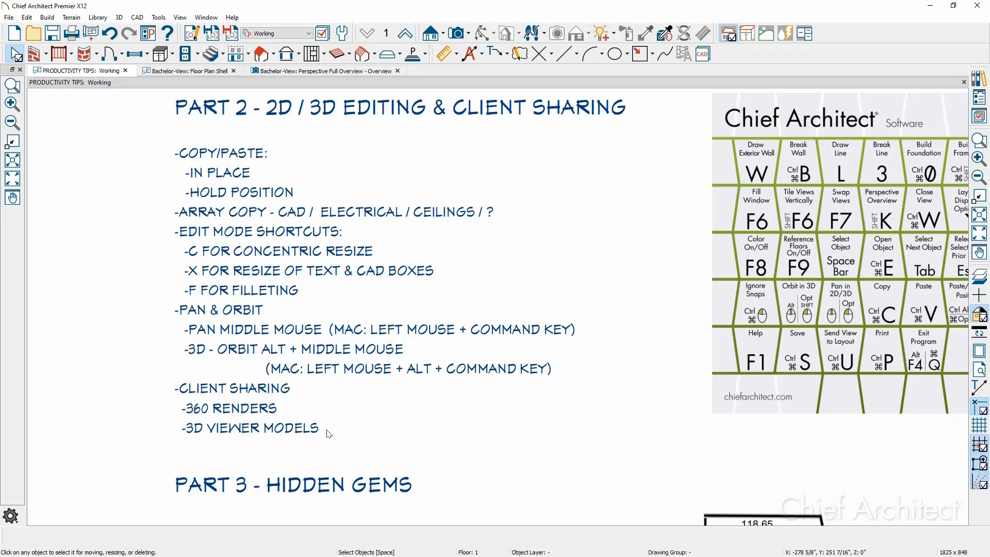
click(194, 72)
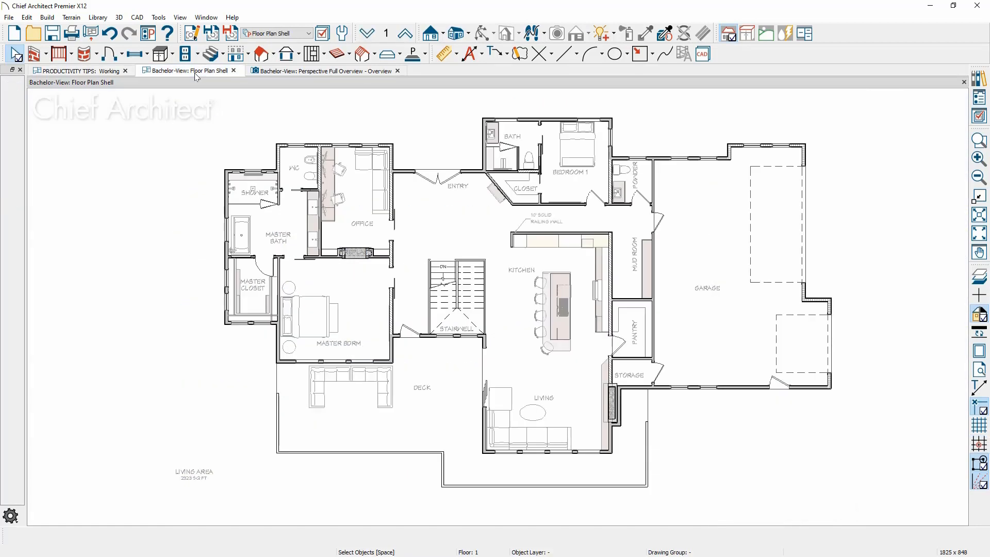
click(467, 34)
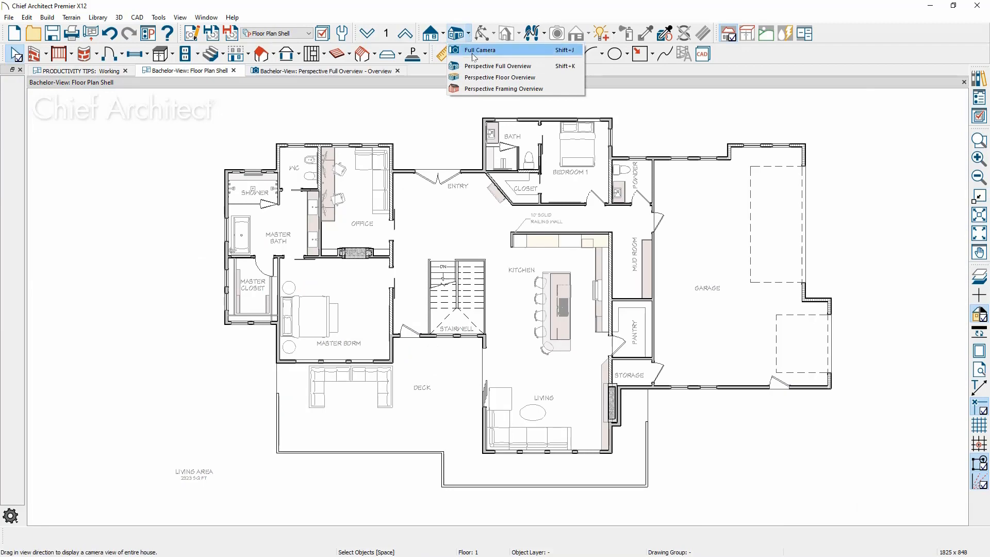
click(473, 52)
drag(510, 271, 516, 276)
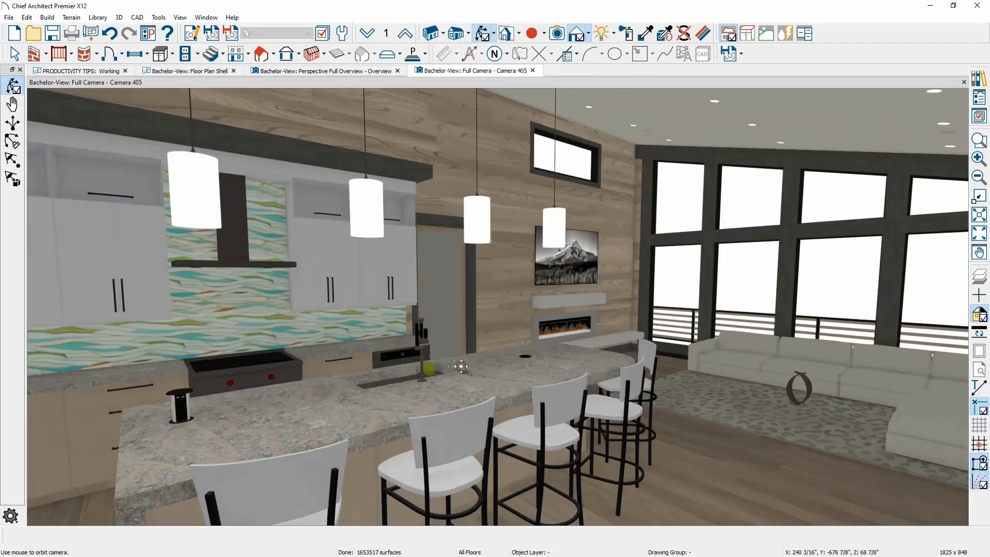
drag(461, 366, 453, 346)
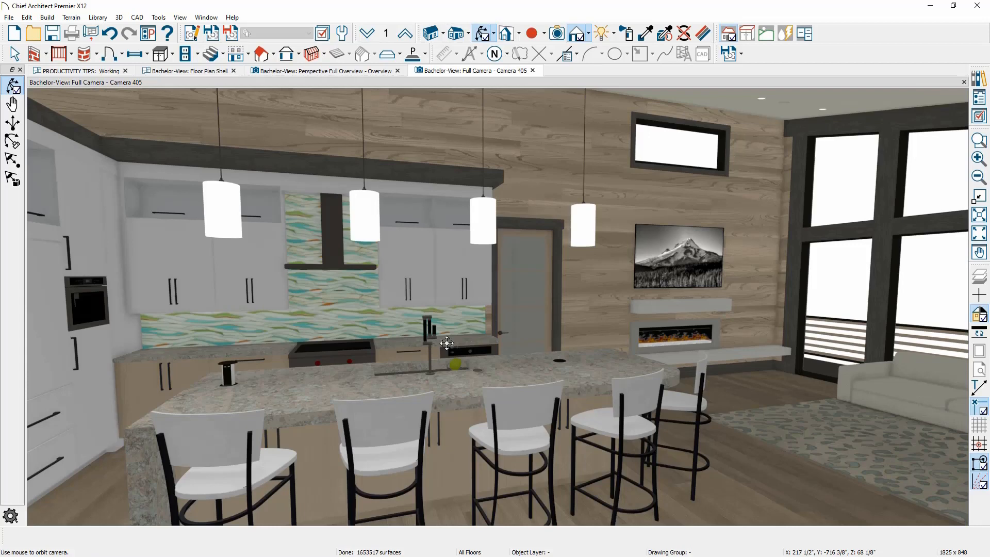
Export the kitchen view as a 360 panorama to disk and the Chief Architect Cloud, confirming the account login.
click(11, 18)
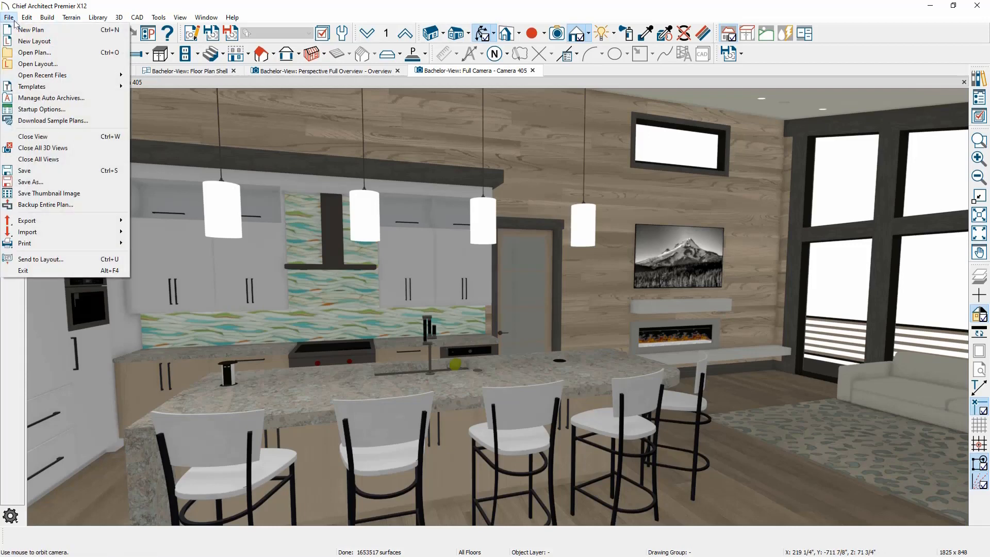
mouse_move(67, 220)
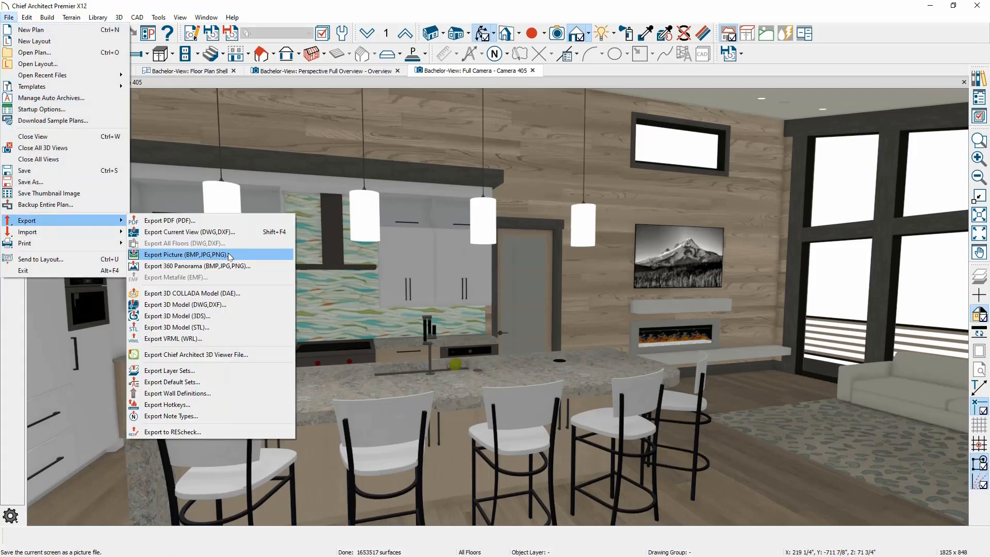
click(252, 266)
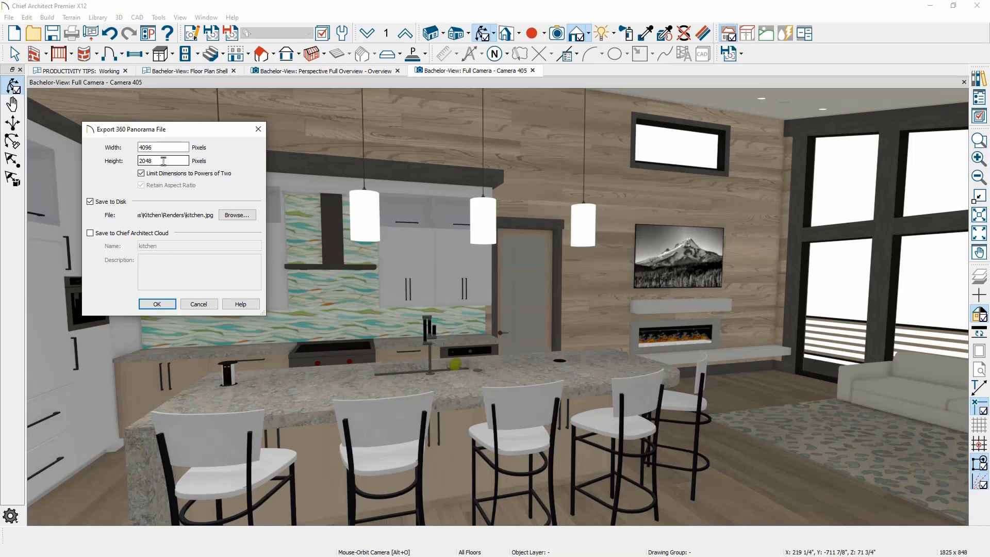
click(107, 237)
click(158, 303)
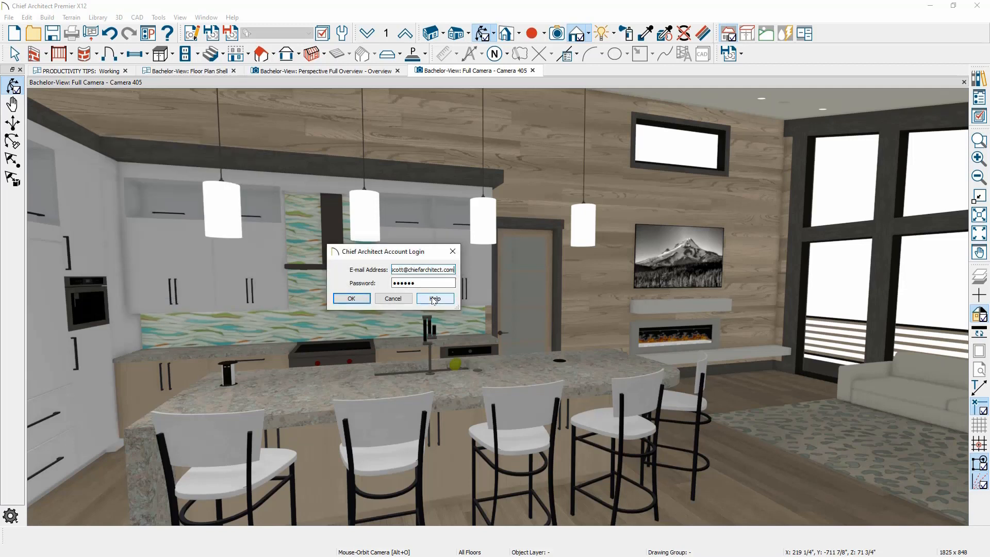
click(358, 299)
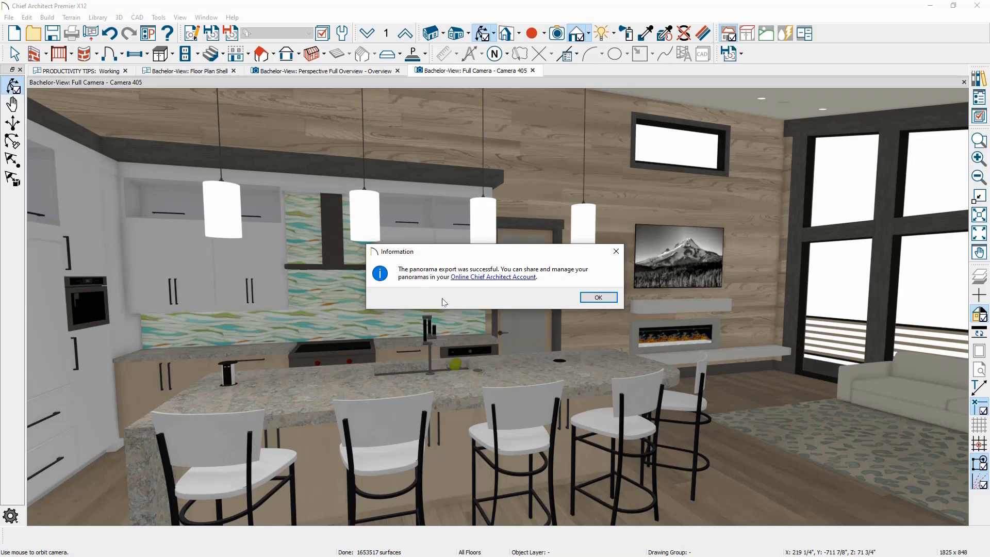
Open the online Chief Architect account, make the kitchen panorama public and copy its direct share link.
click(490, 278)
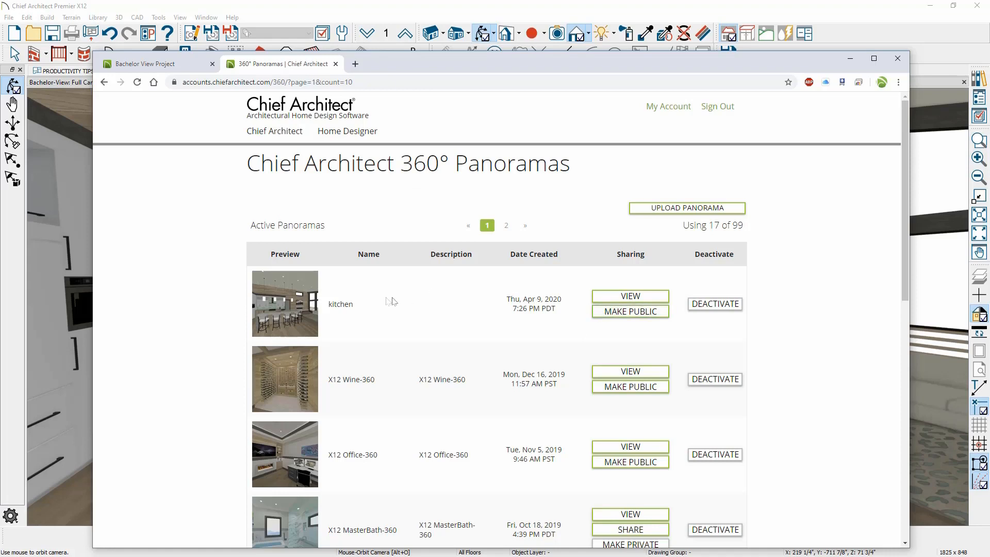
click(613, 313)
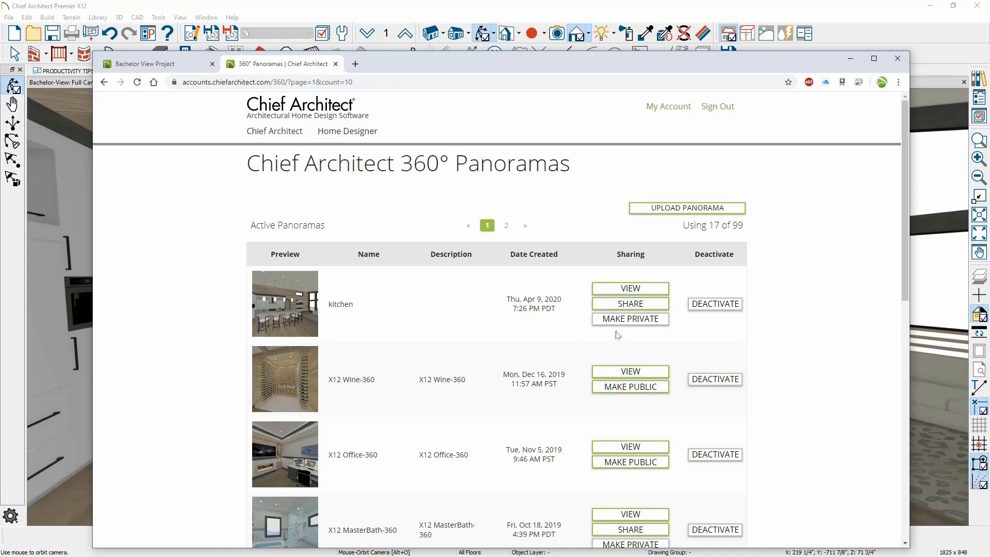
click(659, 308)
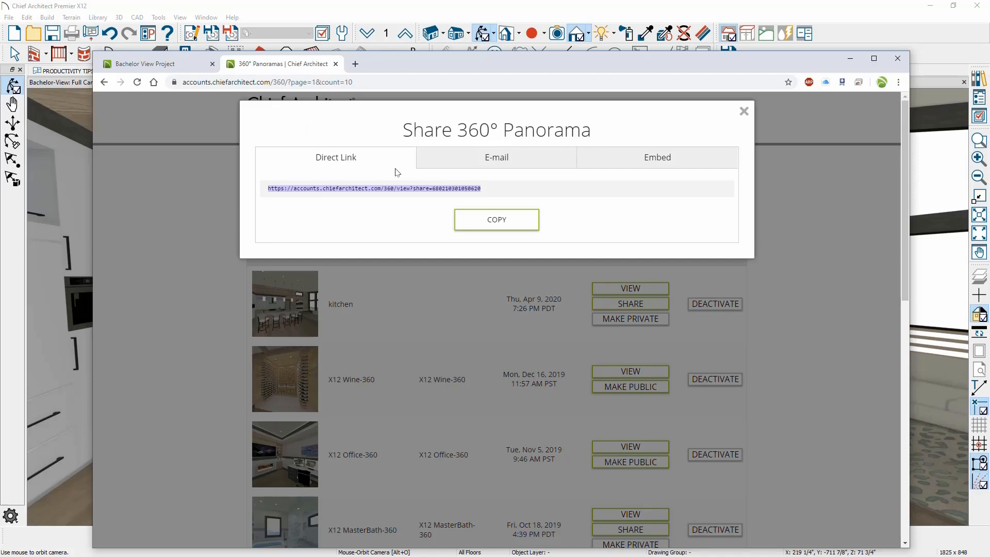
click(496, 226)
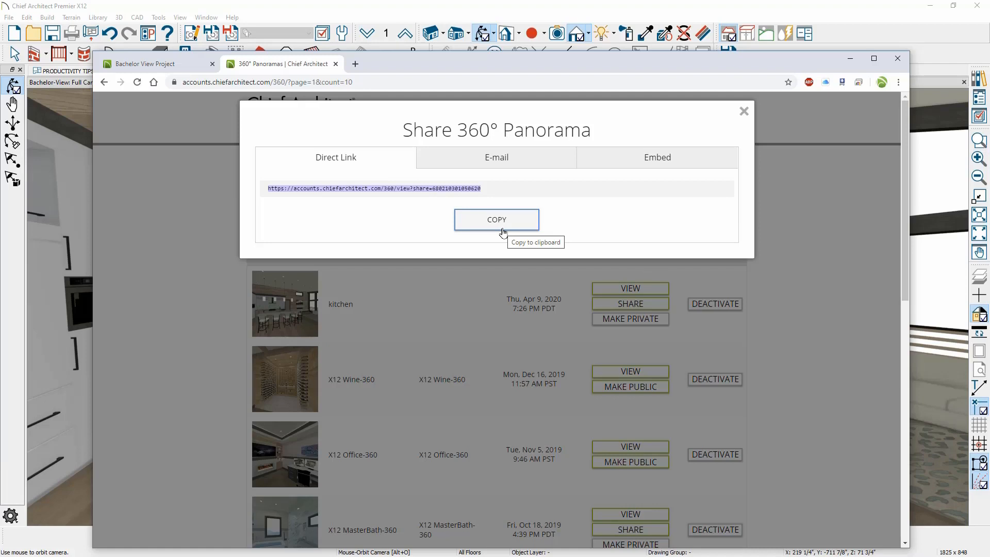
Review the e-mail and website embed options for sharing the kitchen panorama, and close the sharing dialog.
click(545, 163)
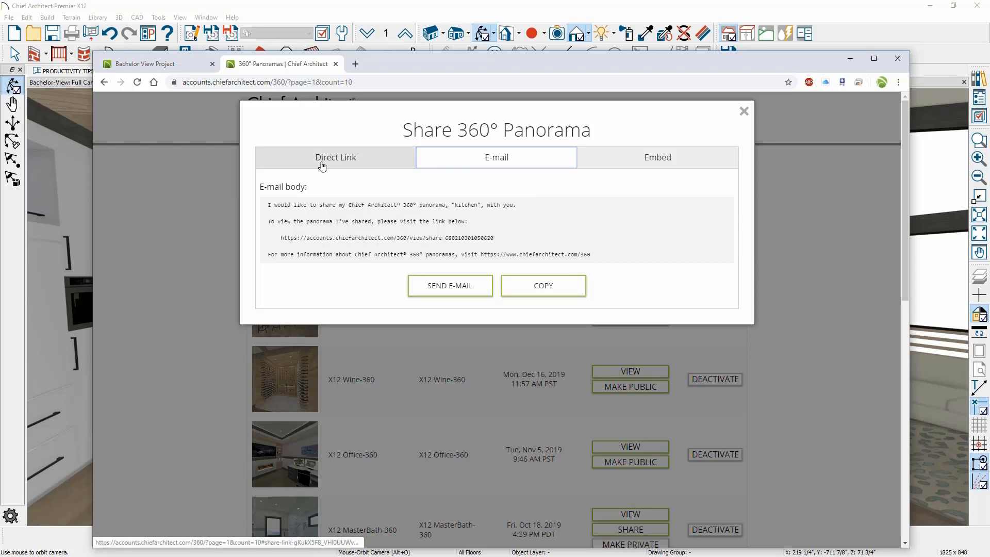
click(630, 168)
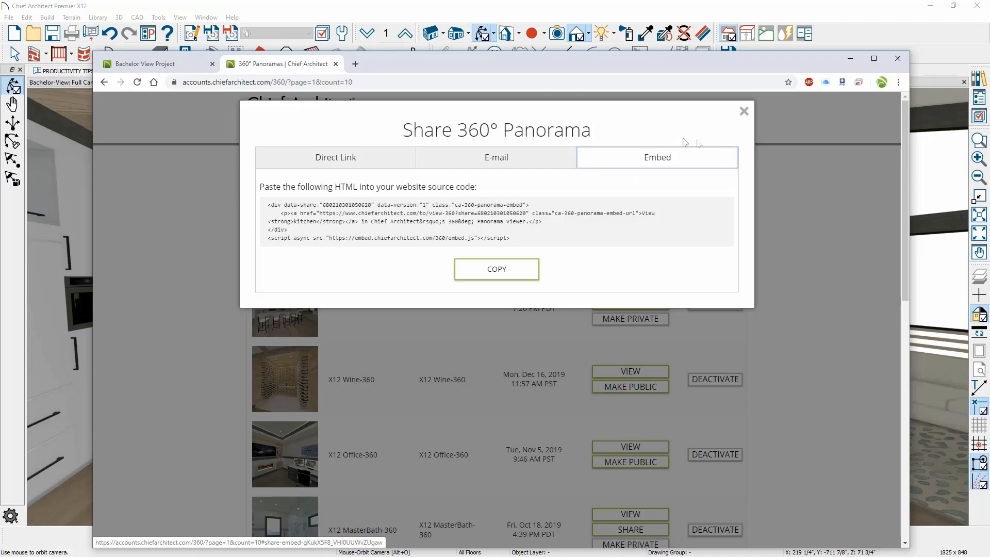
click(743, 112)
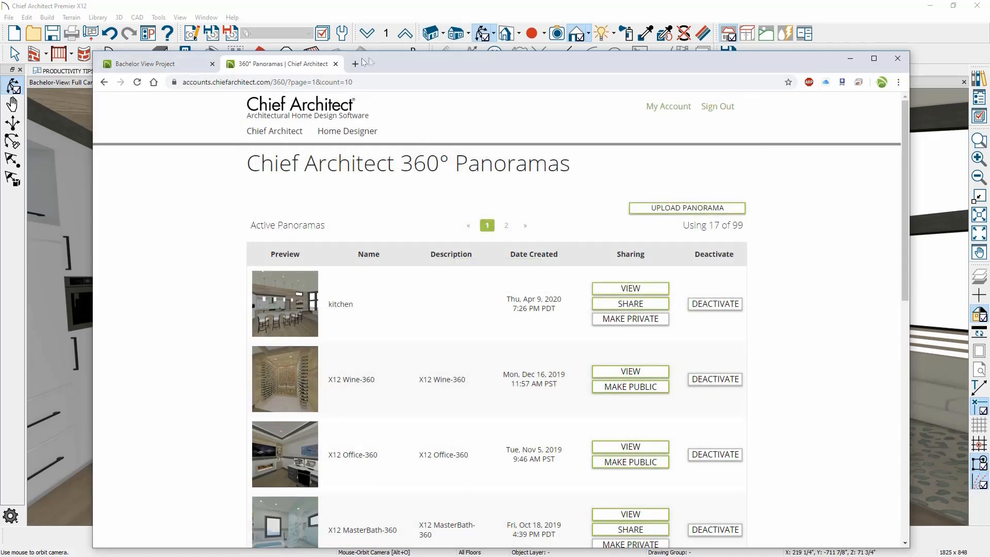
Open the 360° Panorama Viewer product page in a new browser tab and look around the sample kitchen panorama.
click(356, 64)
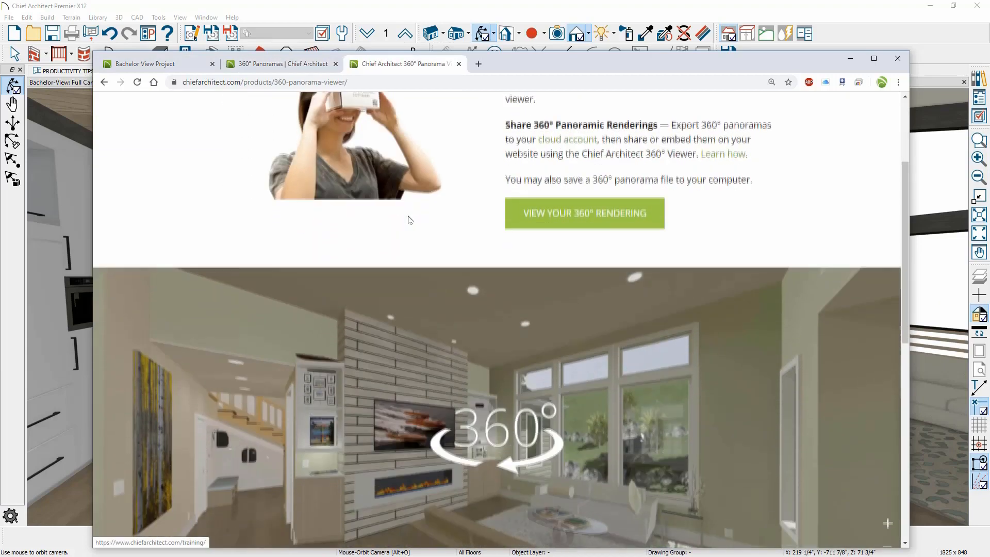
scroll(406, 219, down, 3)
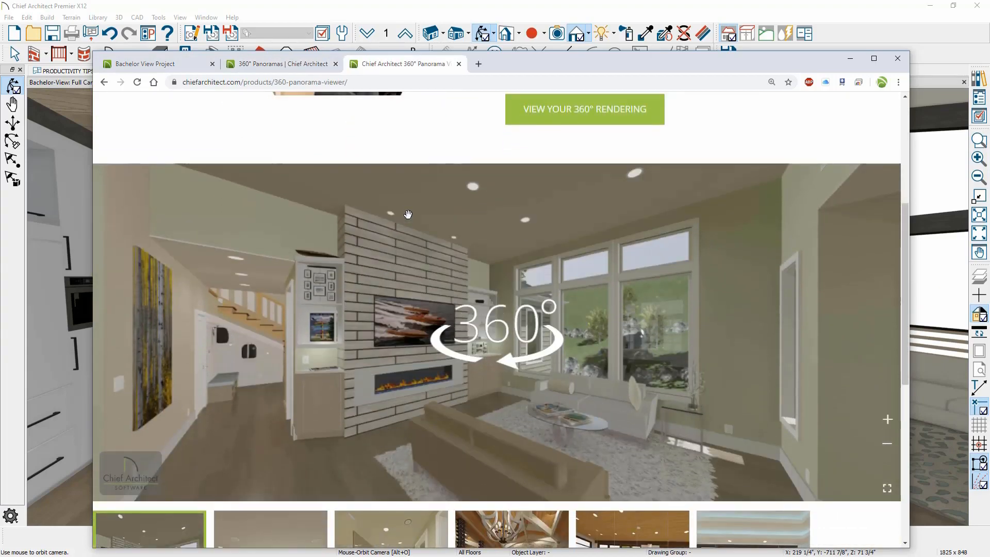
scroll(408, 214, down, 2)
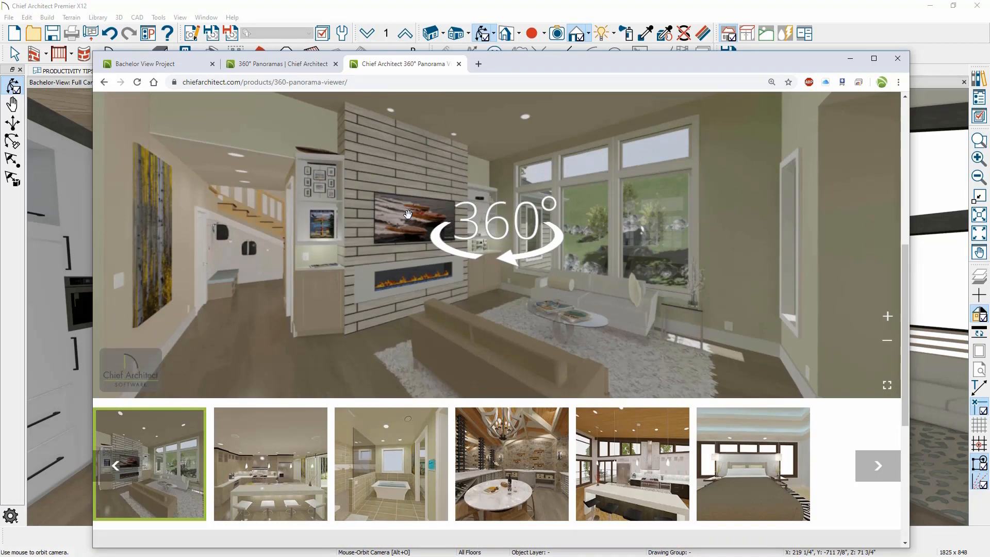
click(281, 497)
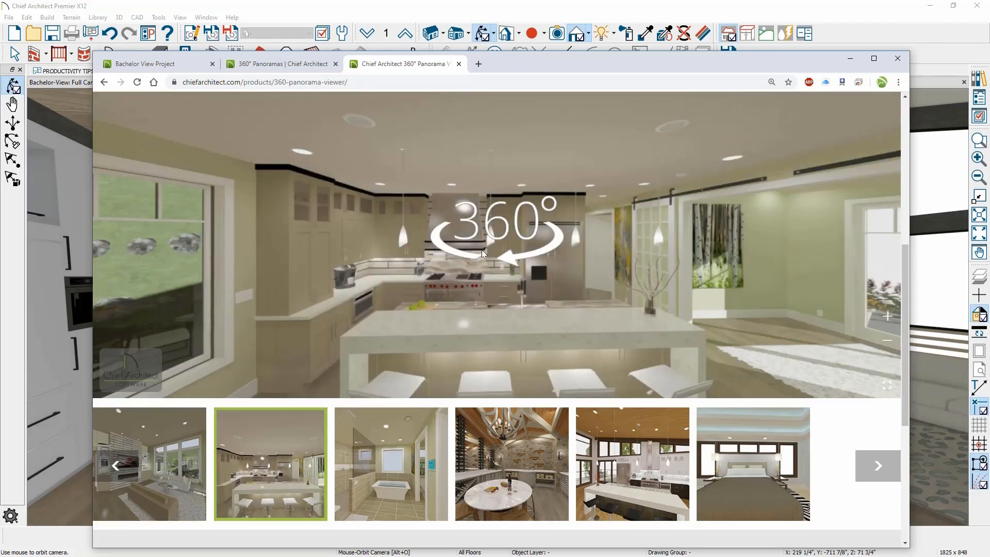
mouse_move(620, 284)
mouse_down()
mouse_move(417, 264)
mouse_move(602, 288)
mouse_up()
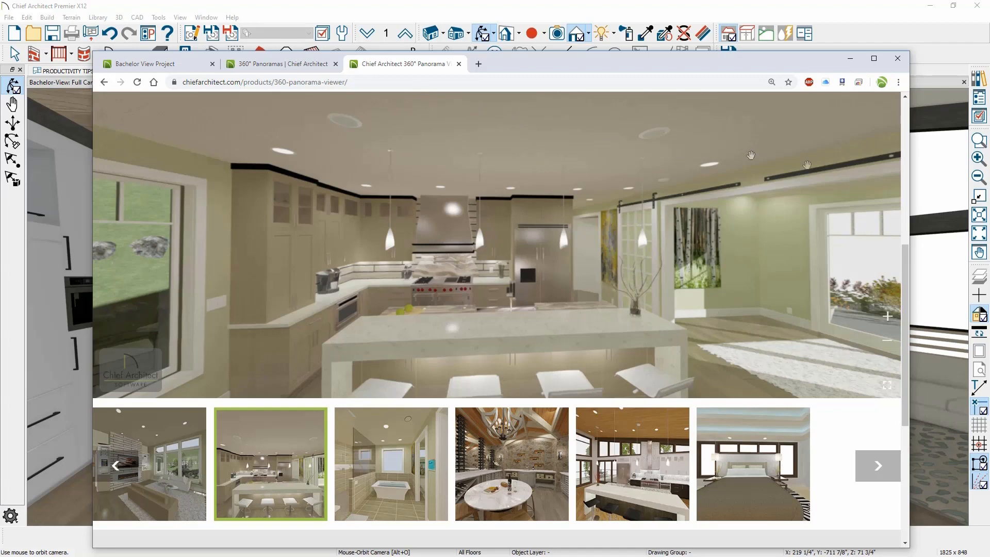
Open the 3D Viewer App page and examine its model sharing, augmented reality, navigation control and app download sections.
drag(905, 310, 896, 449)
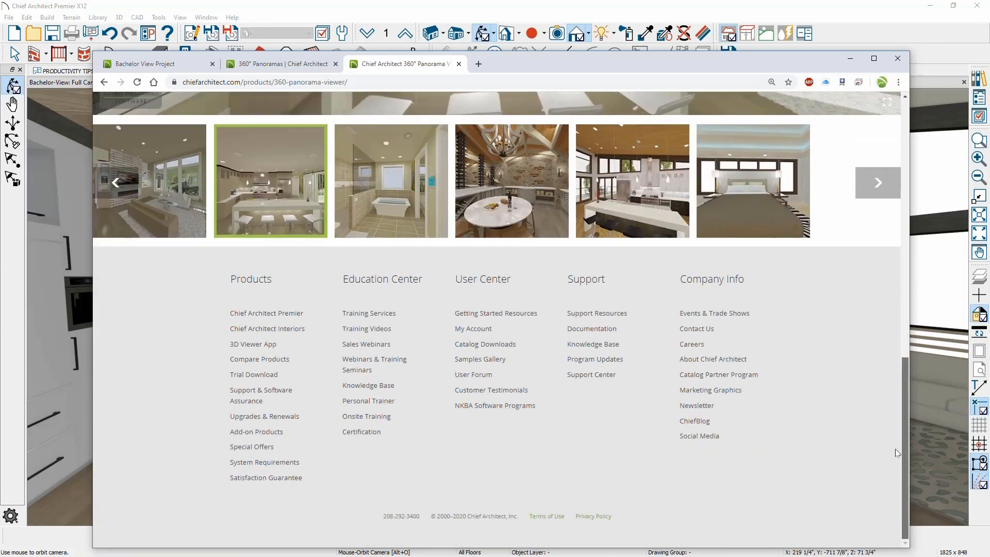
click(272, 345)
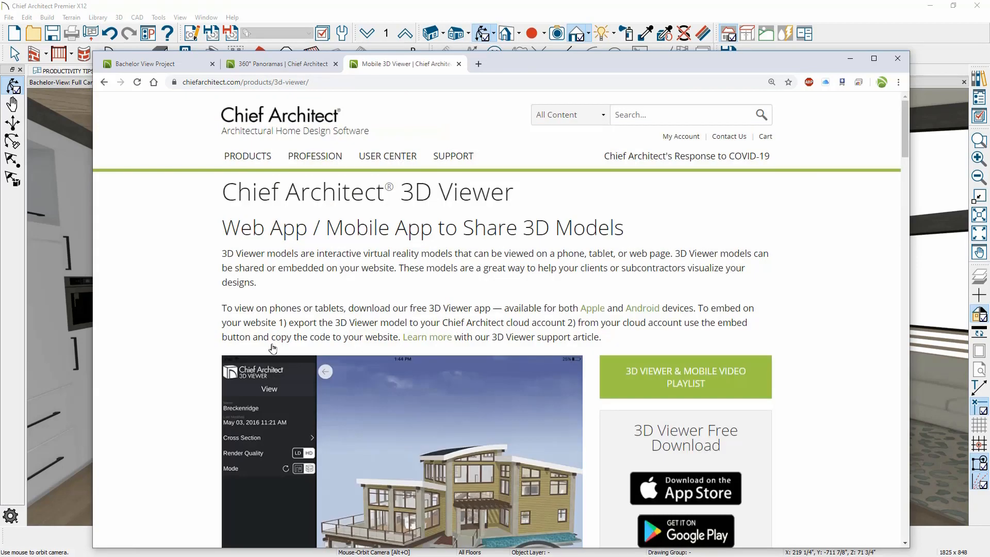
scroll(273, 348, down, 5)
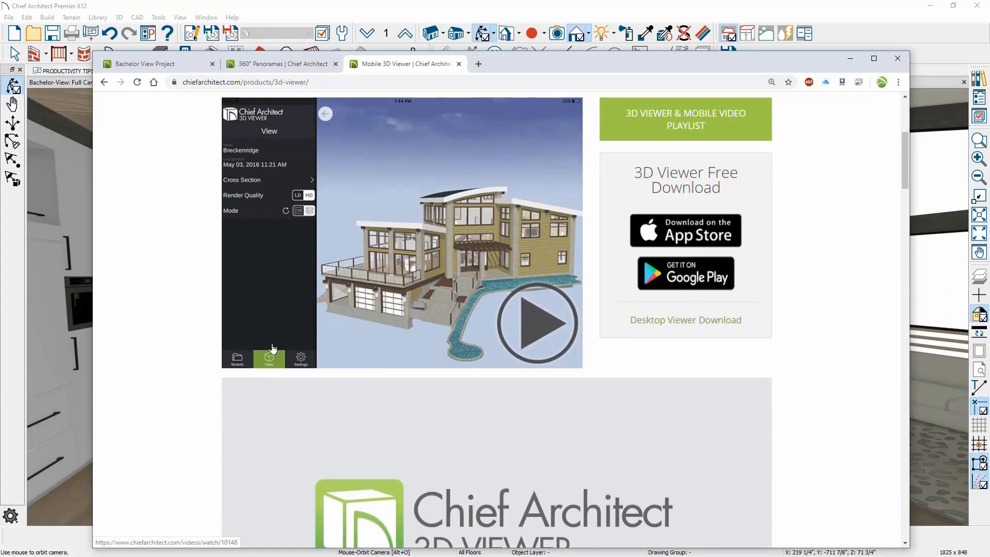
scroll(272, 349, down, 10)
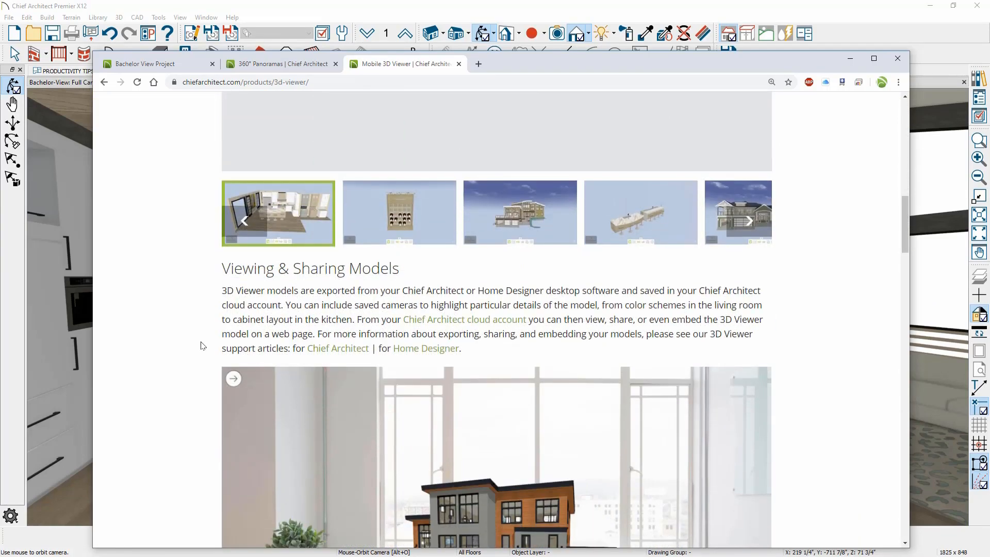
scroll(202, 346, down, 9)
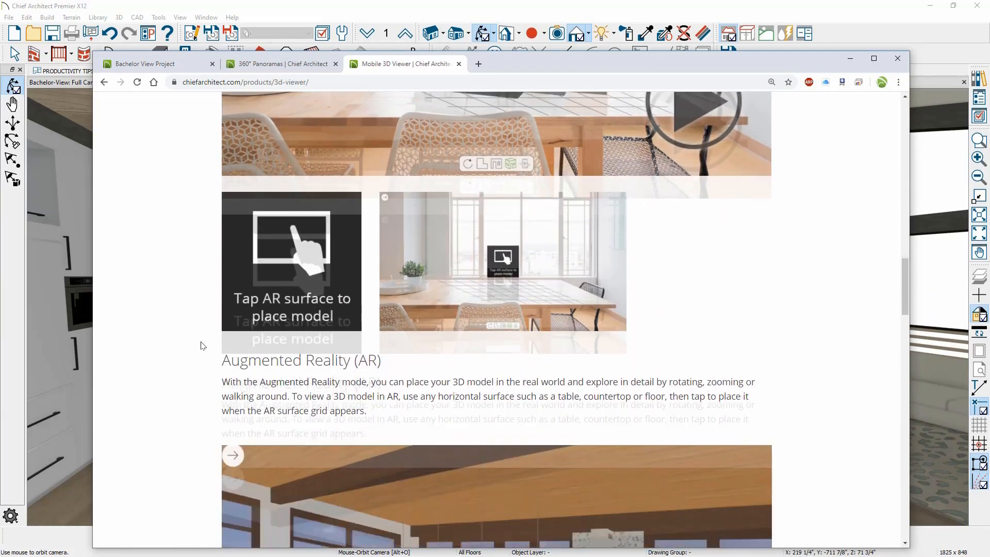
scroll(203, 346, down, 7)
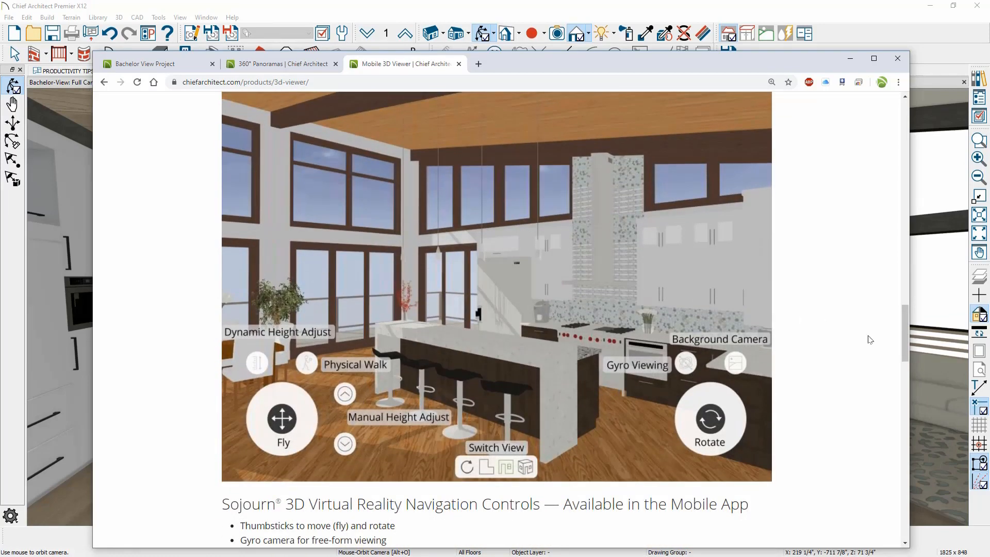
scroll(870, 340, up, 16)
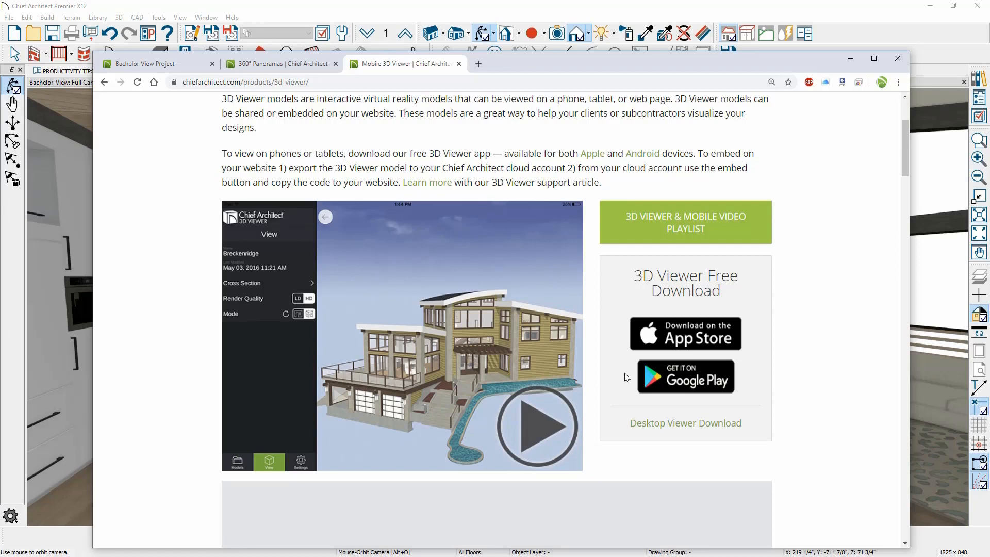
Play the Breckenridge 3D Viewer demonstration video, pause it partway through the interior walkthrough and close it.
click(531, 429)
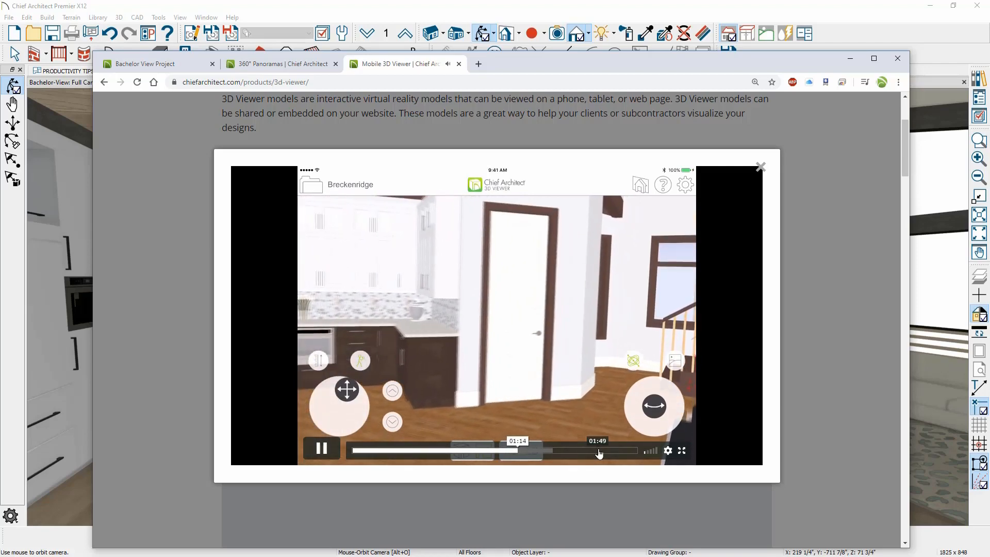
click(319, 450)
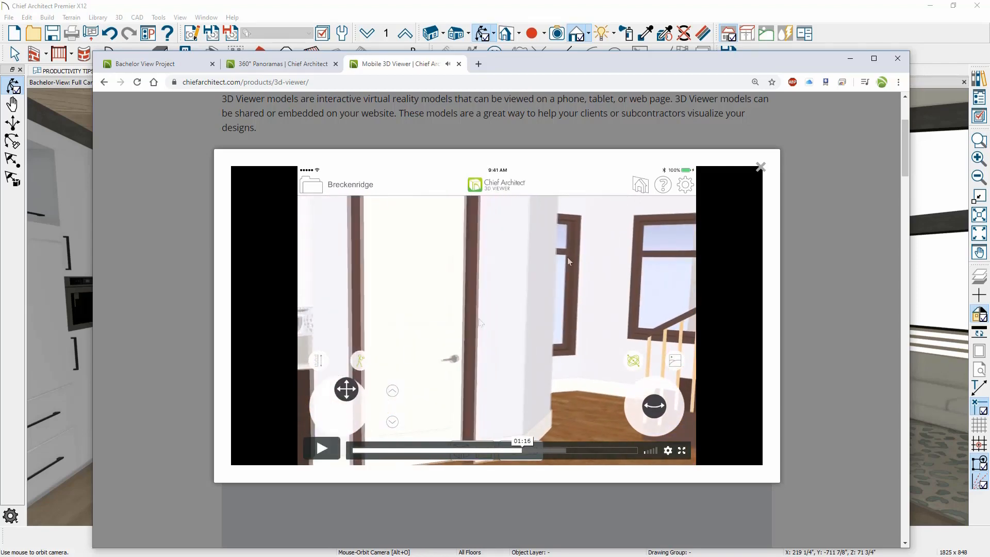
scroll(893, 253, up, 3)
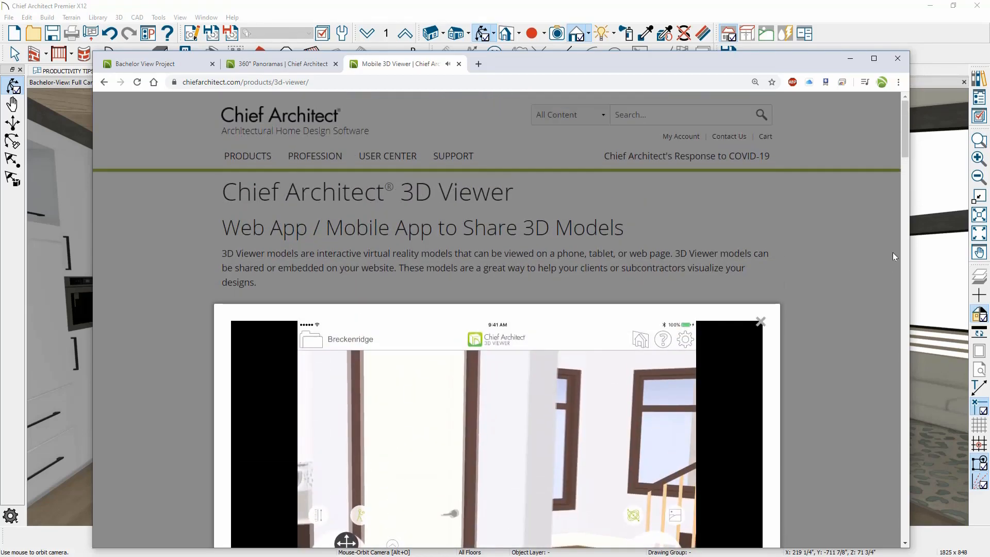
click(761, 322)
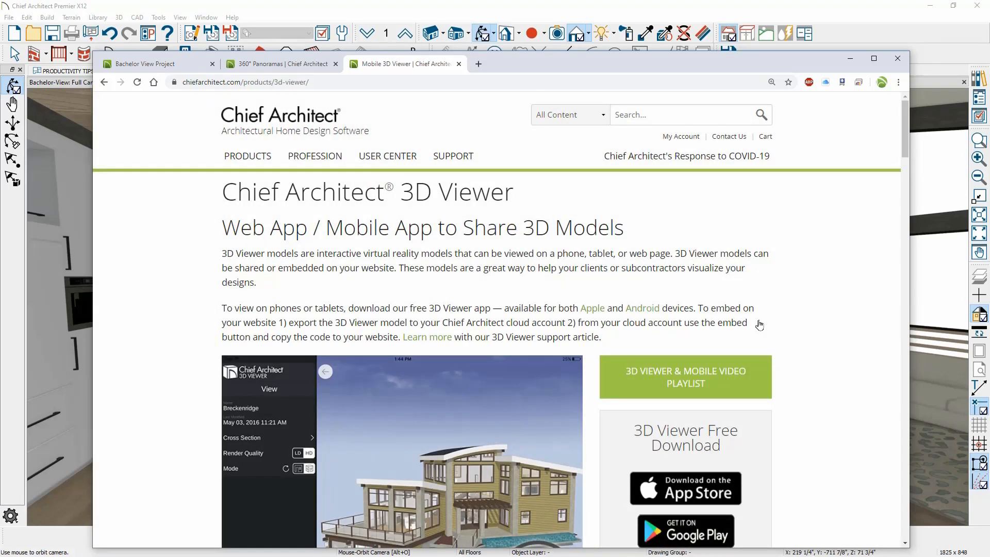
Switch back to Chief Architect, dismiss the panorama export notice and show the available export formats for the kitchen view.
click(230, 3)
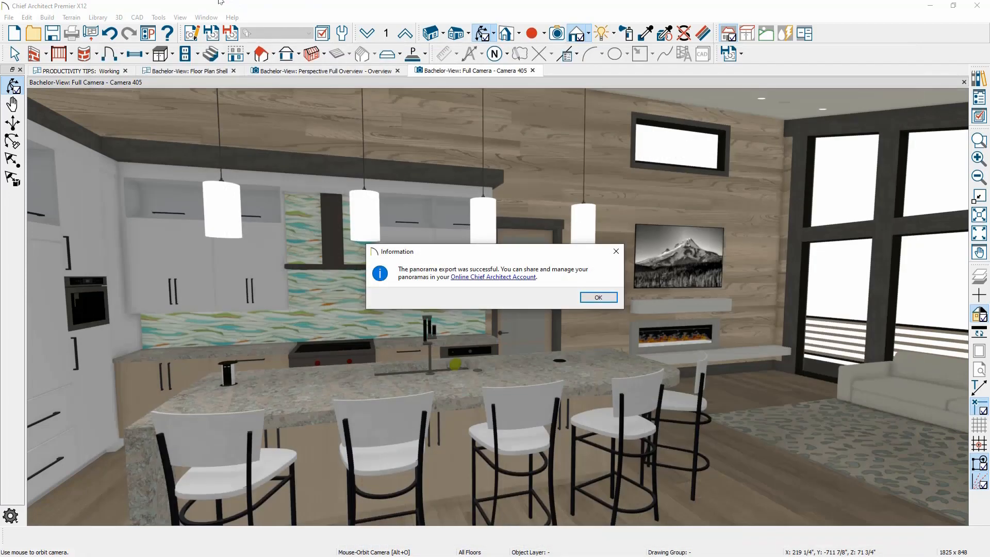
click(598, 298)
click(9, 17)
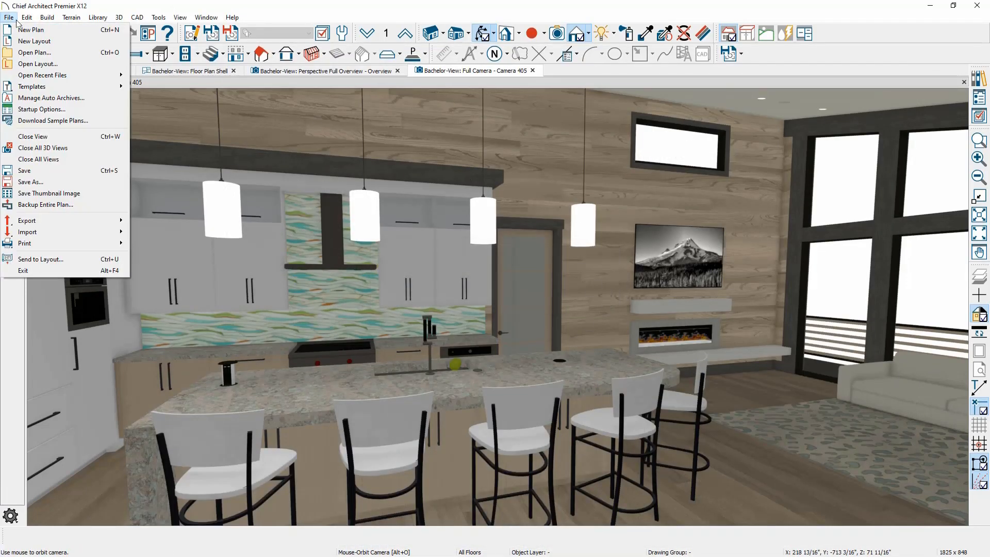
mouse_move(31, 220)
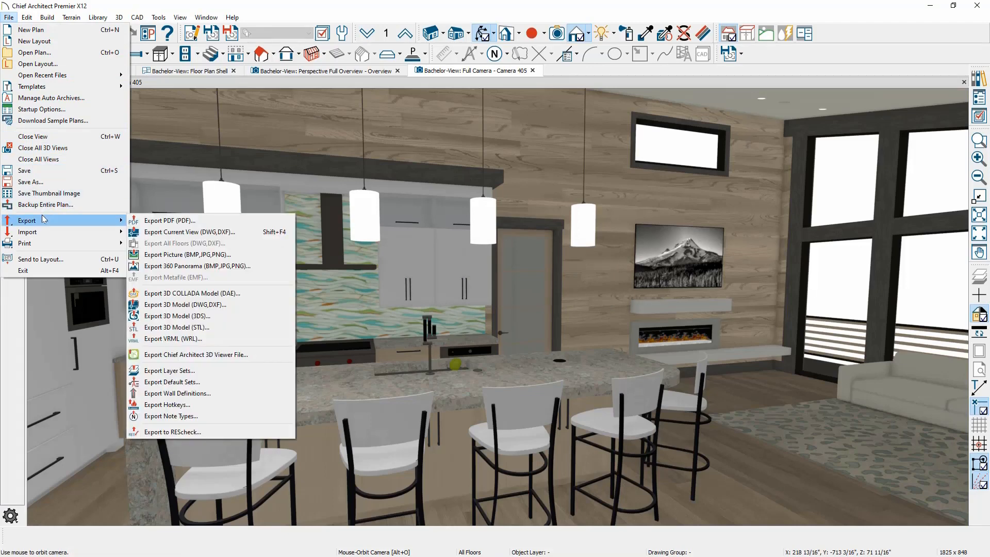
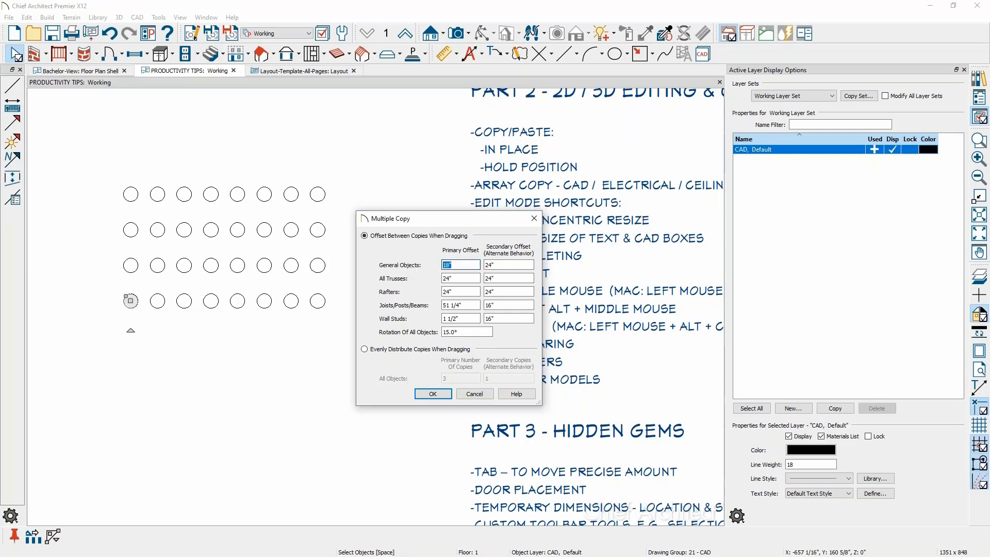
Close the Multiple Copy settings unchanged and array-copy the last circle of the lowest row into a grid of 4 rows by 5 columns.
drag(437, 226, 371, 269)
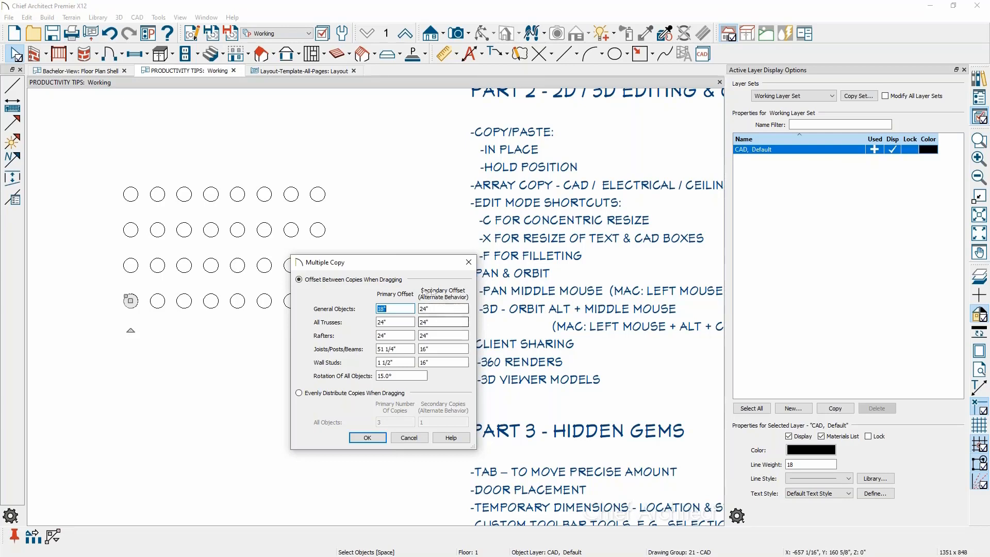
click(409, 437)
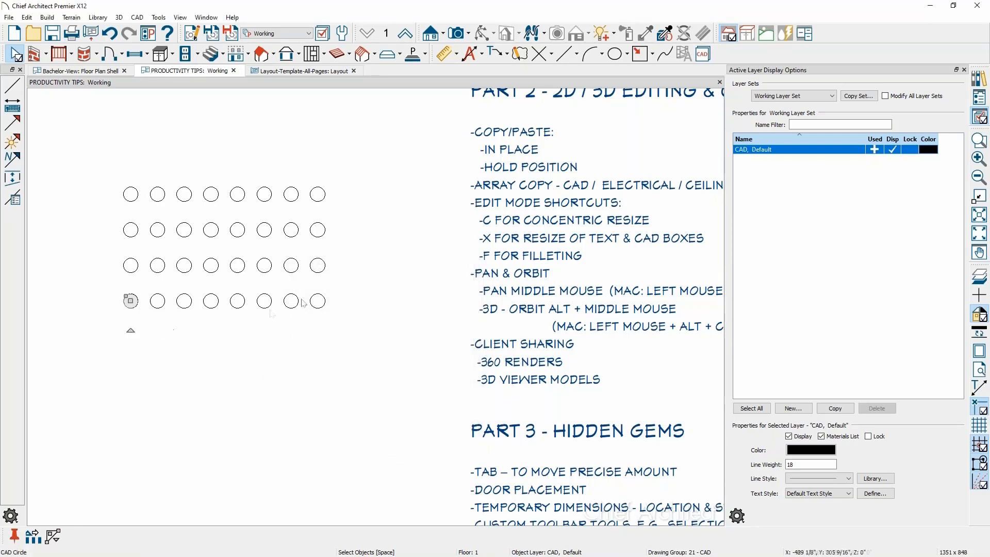
click(322, 307)
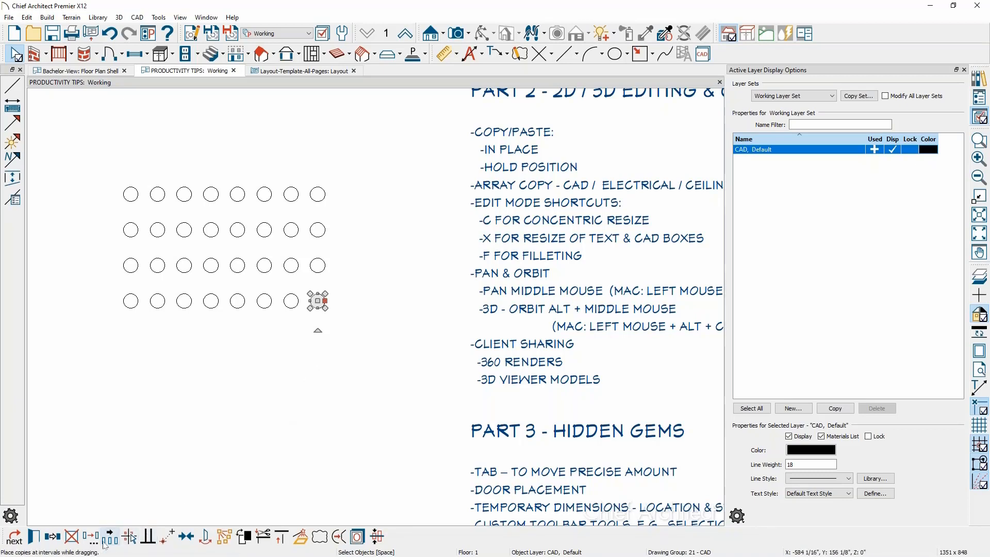
click(123, 542)
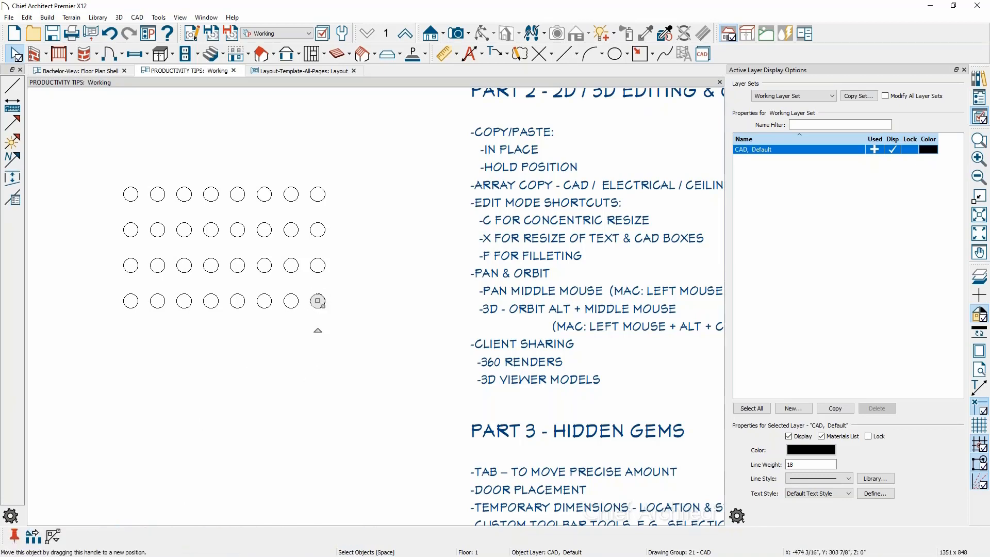
drag(319, 302, 420, 405)
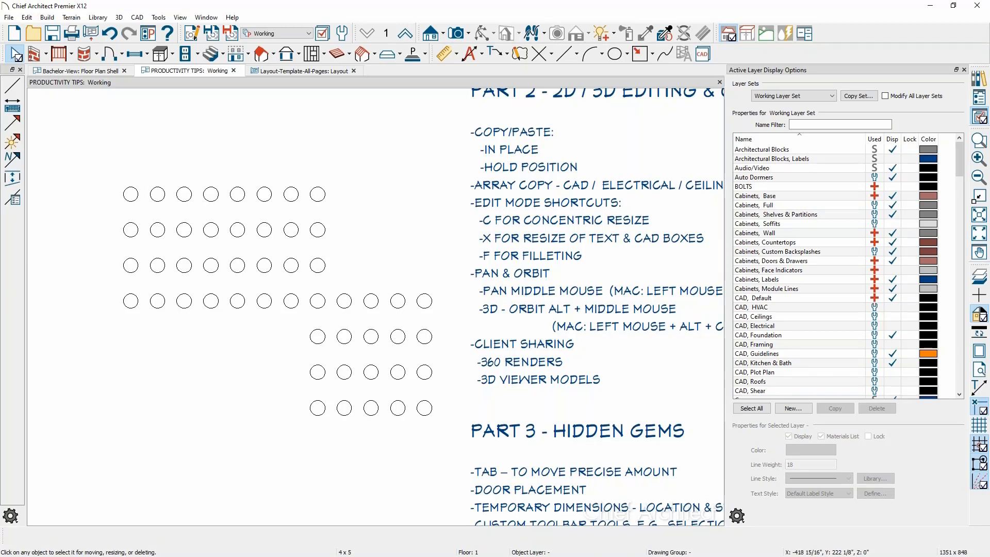
key(space)
Try a 5 by 3 array copy from the last circle of the new grid's lowest row, and undo it.
mouse_move(404, 509)
middle_down()
mouse_move(441, 262)
mouse_move(432, 261)
middle_up()
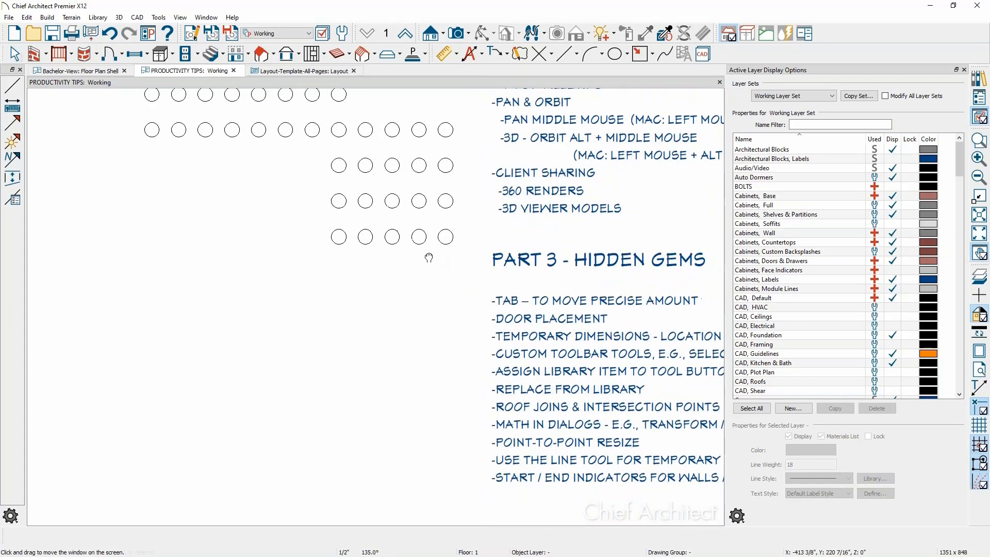
click(447, 243)
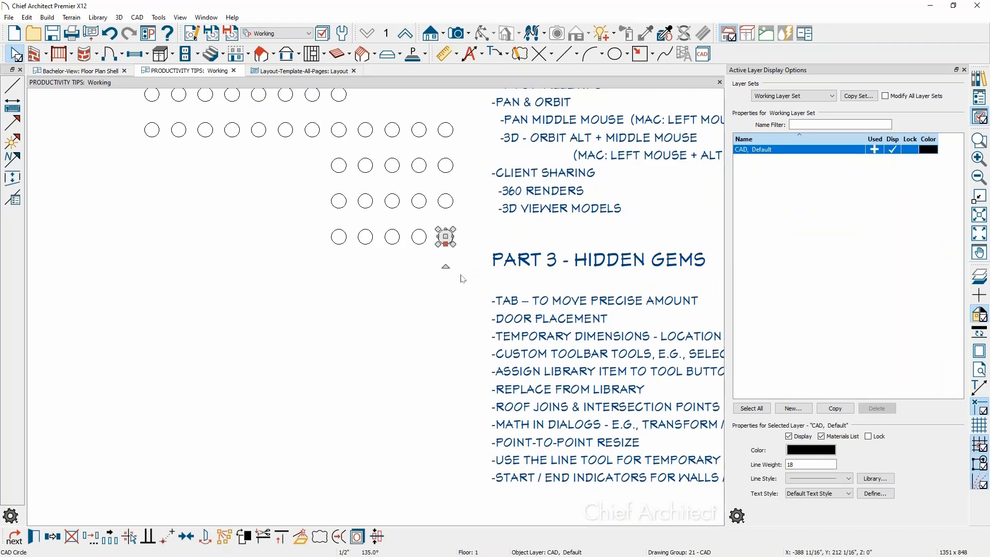
click(110, 538)
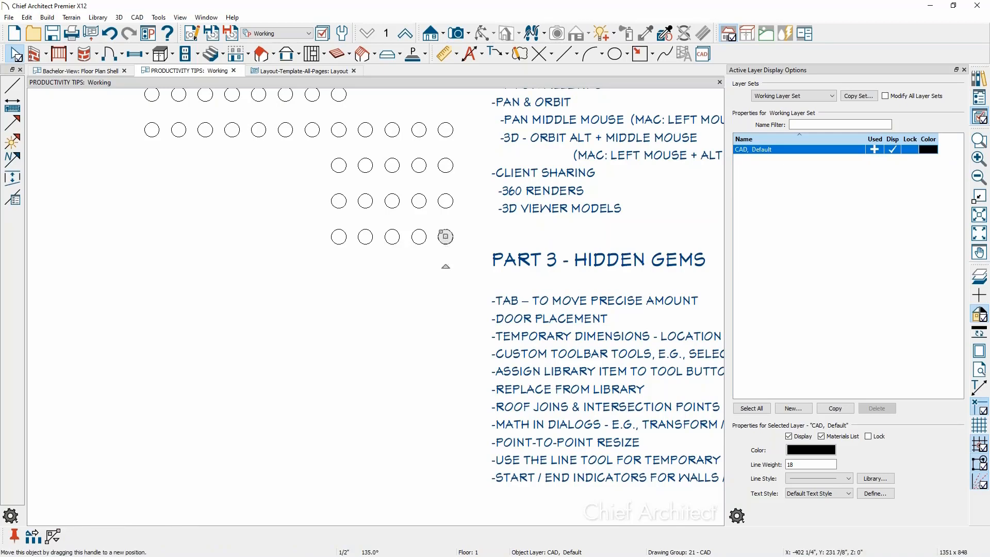
drag(446, 237, 520, 412)
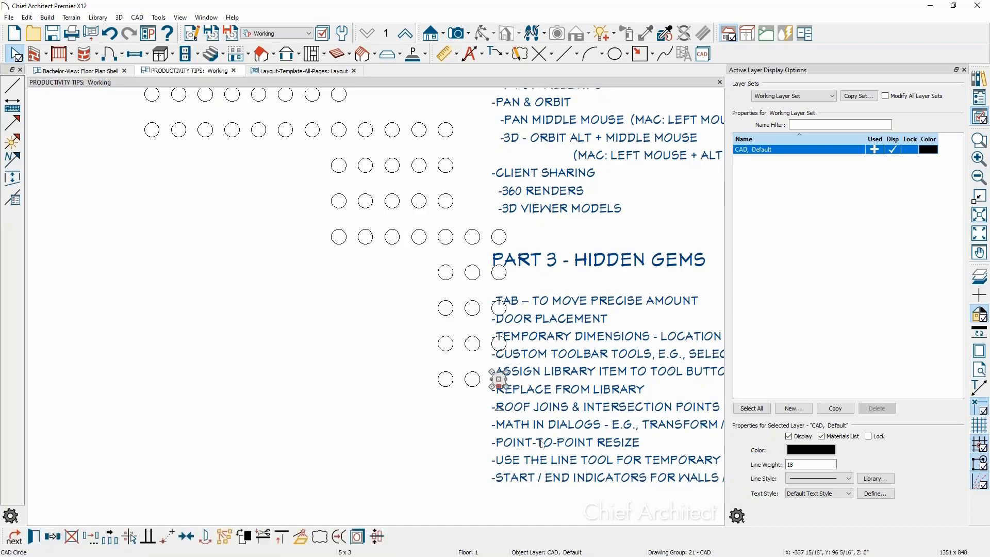
key(Escape)
key(ctrl+z)
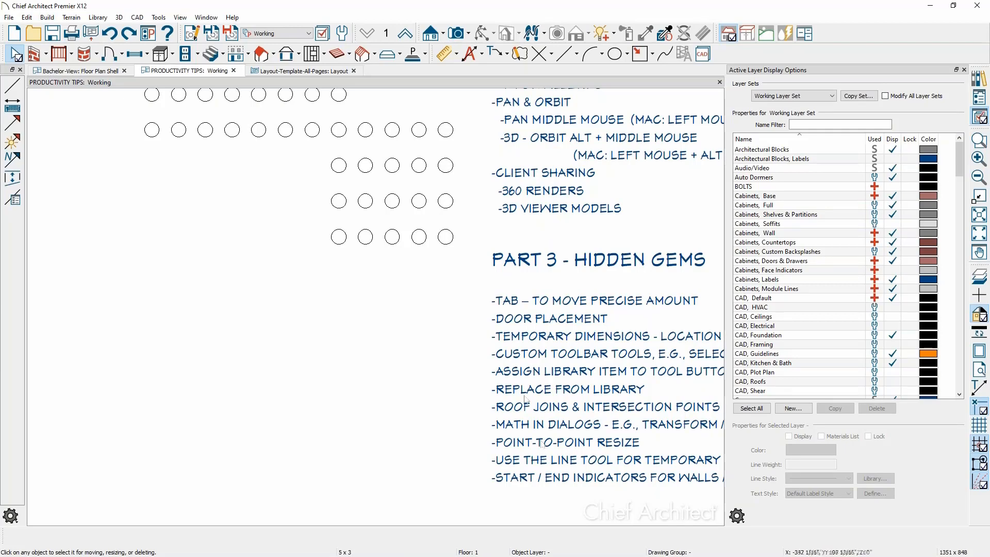
Draw a horizontal straight exterior wall about 14'-10" long in the empty space below the circle grids.
middle_drag(452, 266, 372, 380)
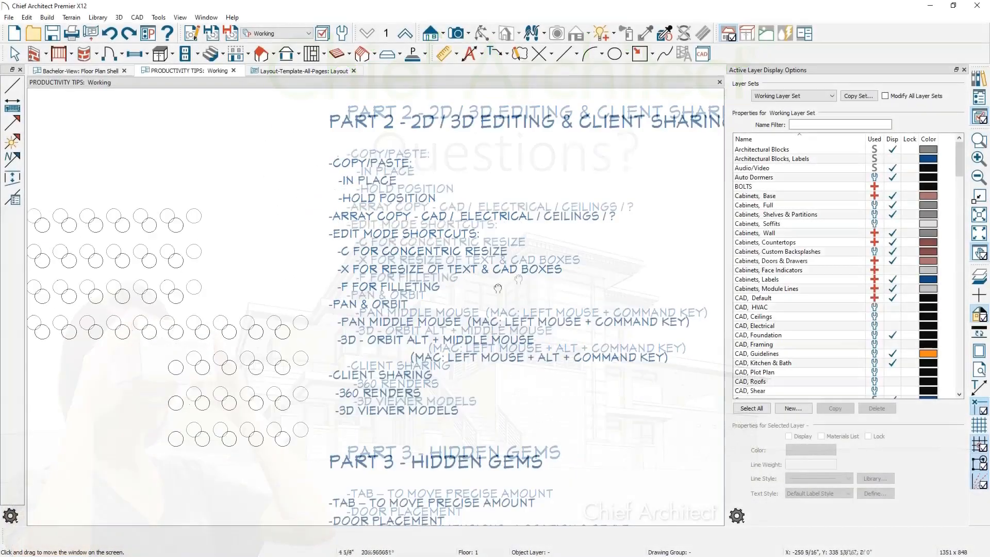
mouse_move(487, 288)
middle_down()
mouse_move(519, 275)
mouse_move(480, 287)
middle_up()
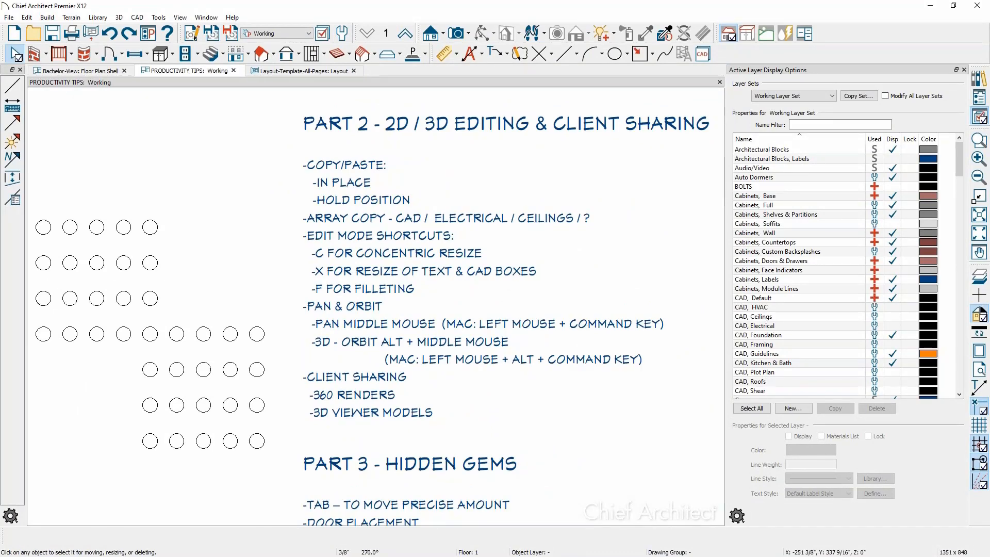
middle_drag(467, 297, 556, 273)
scroll(574, 272, up, 1)
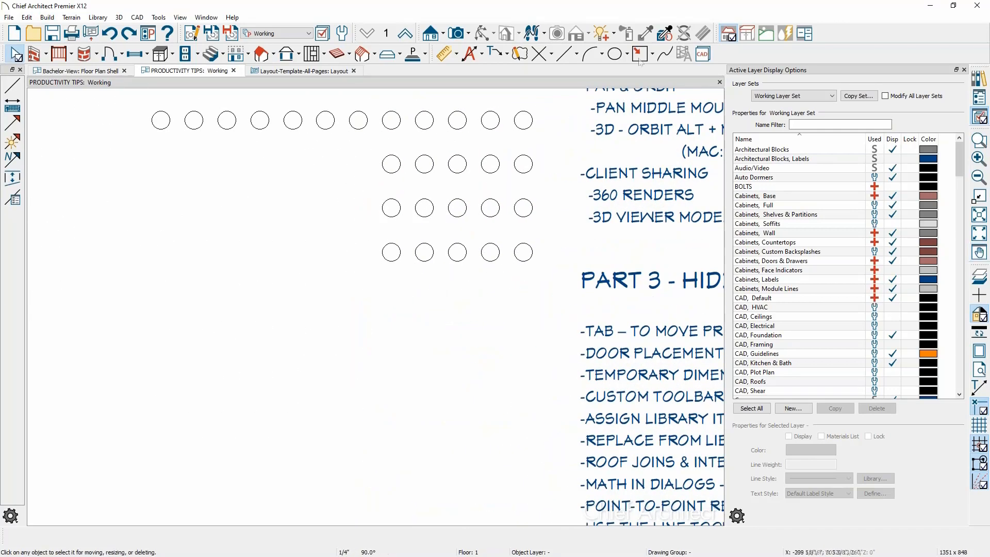
click(46, 55)
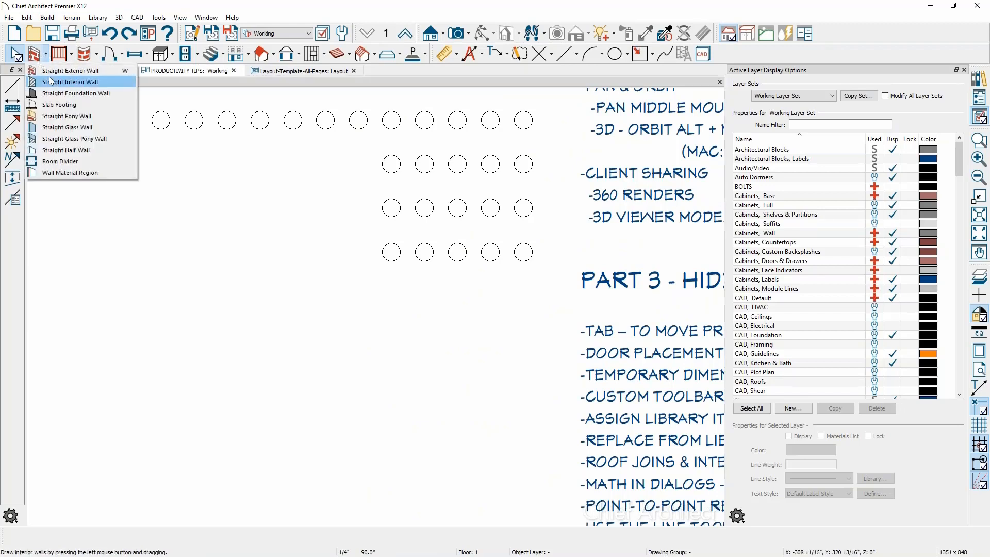
click(52, 75)
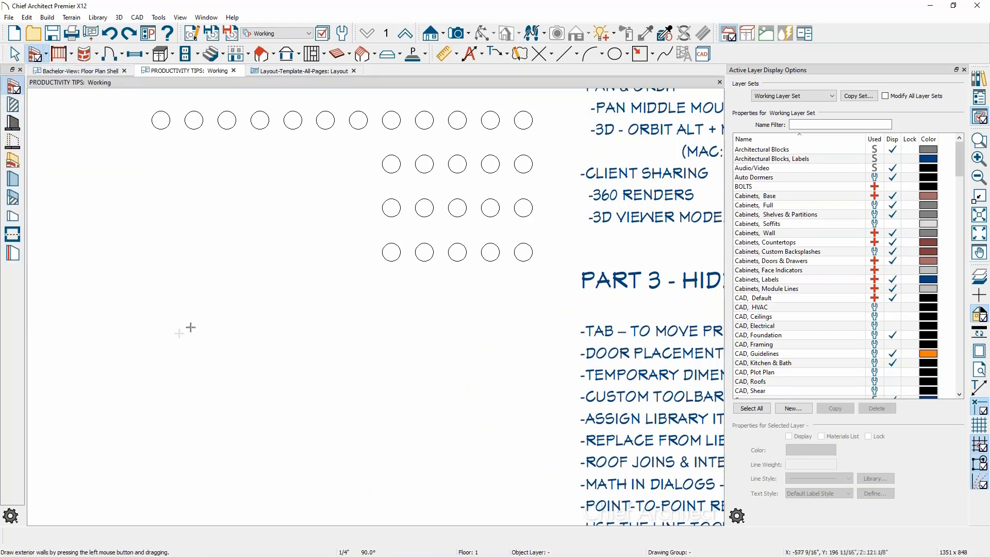
drag(126, 368, 452, 366)
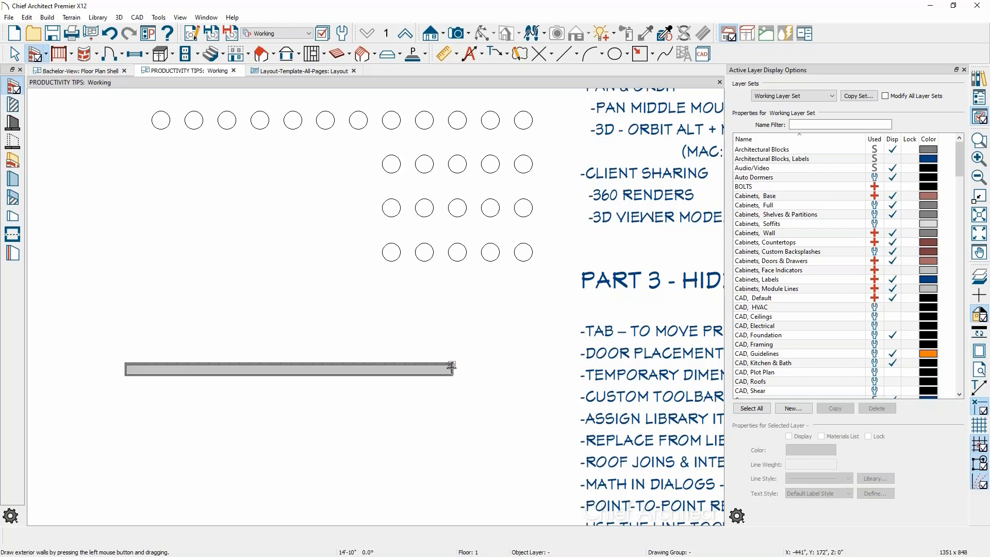
key(Escape)
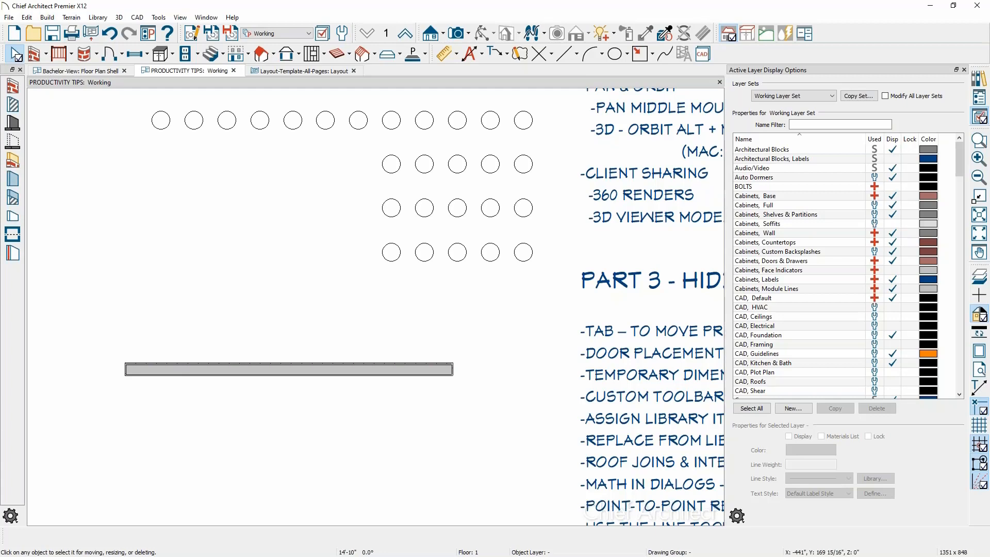
Select the new exterior wall and examine its edit handles and the Part 3 tips list beside it.
click(446, 372)
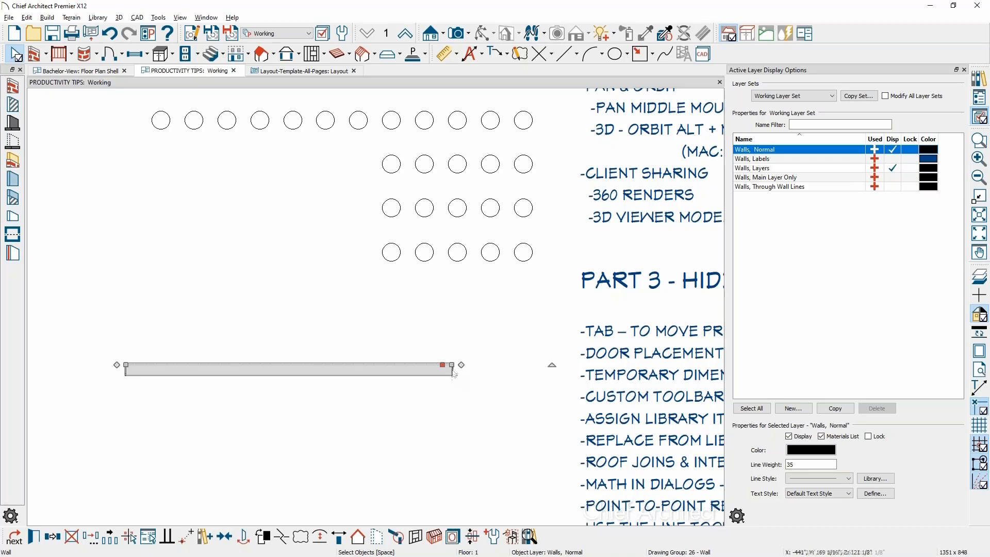
drag(451, 365, 402, 475)
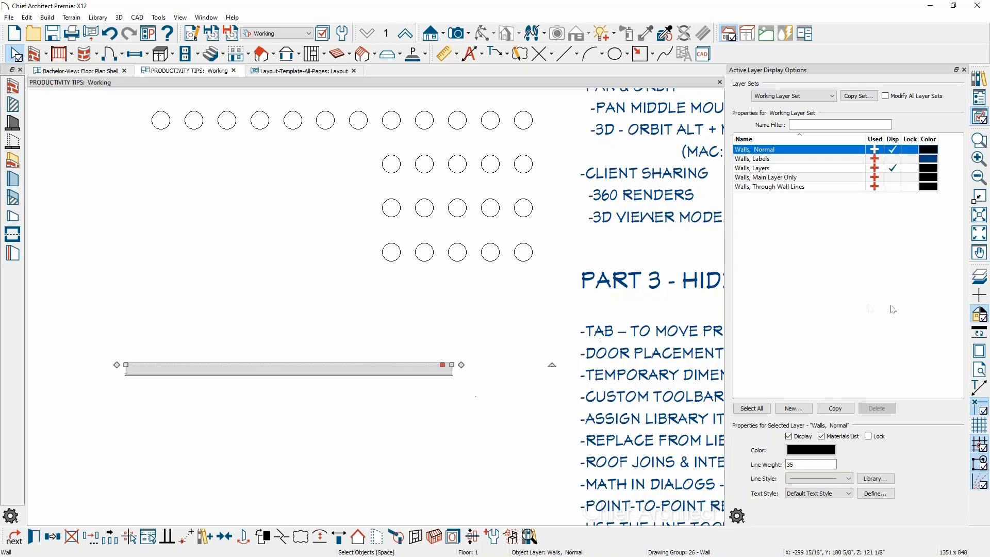
scroll(436, 387, down, 1)
middle_drag(529, 396, 337, 393)
scroll(336, 392, down, 1)
click(271, 370)
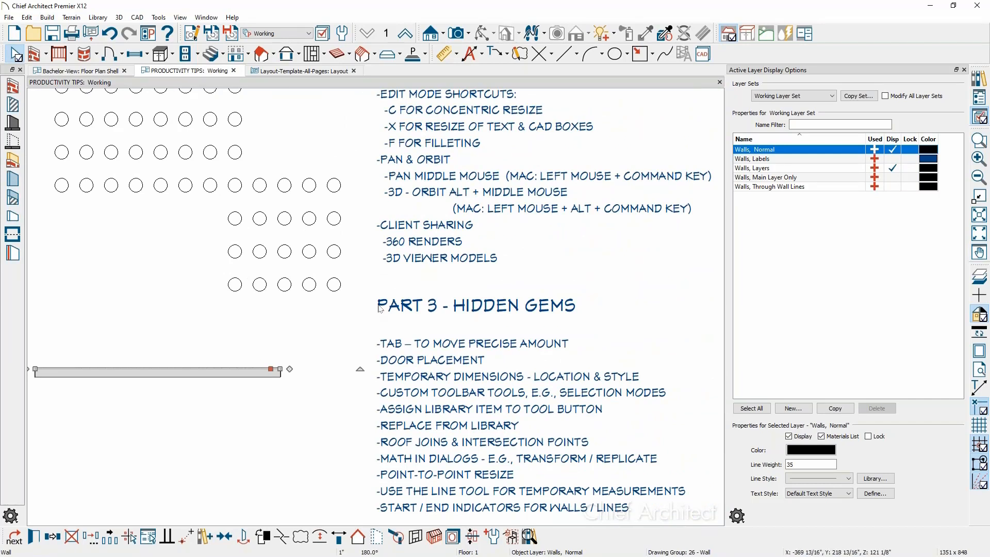
key(space)
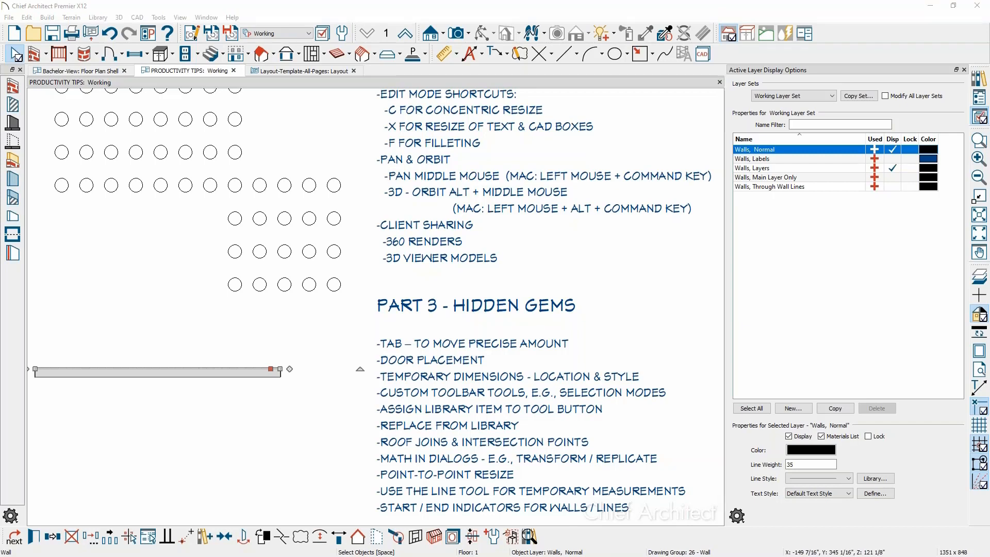
Switch to the Bachelor-View layout and open Page 22, Master Bath Plan & Elevations, through the Project Browser.
mouse_move(989, 444)
mouse_down()
mouse_move(913, 436)
mouse_move(483, 325)
mouse_move(459, 310)
mouse_up()
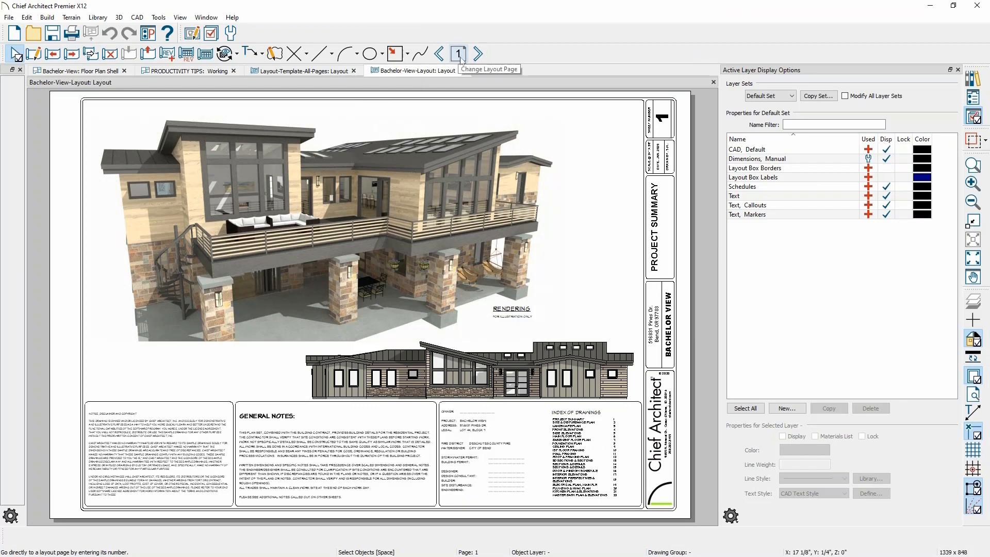
click(974, 99)
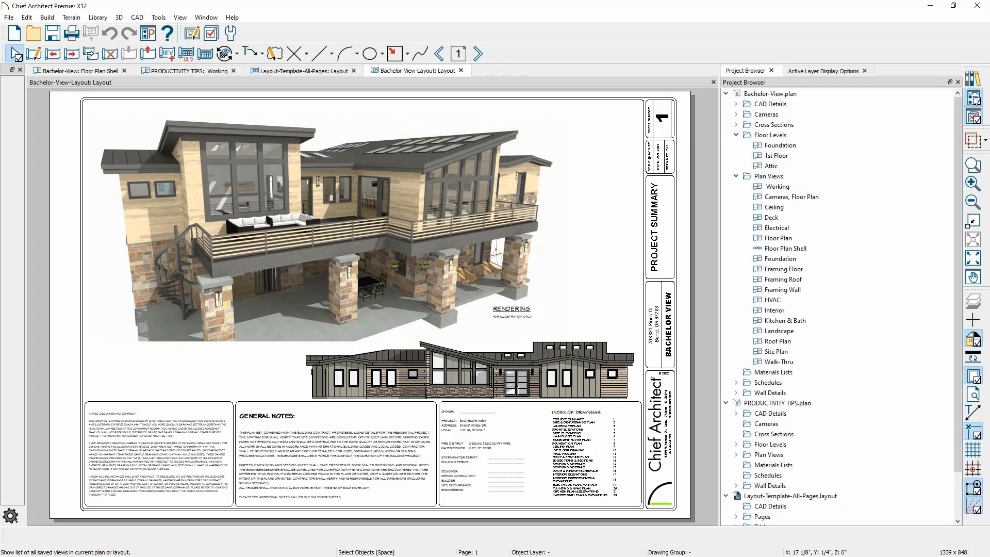
click(728, 94)
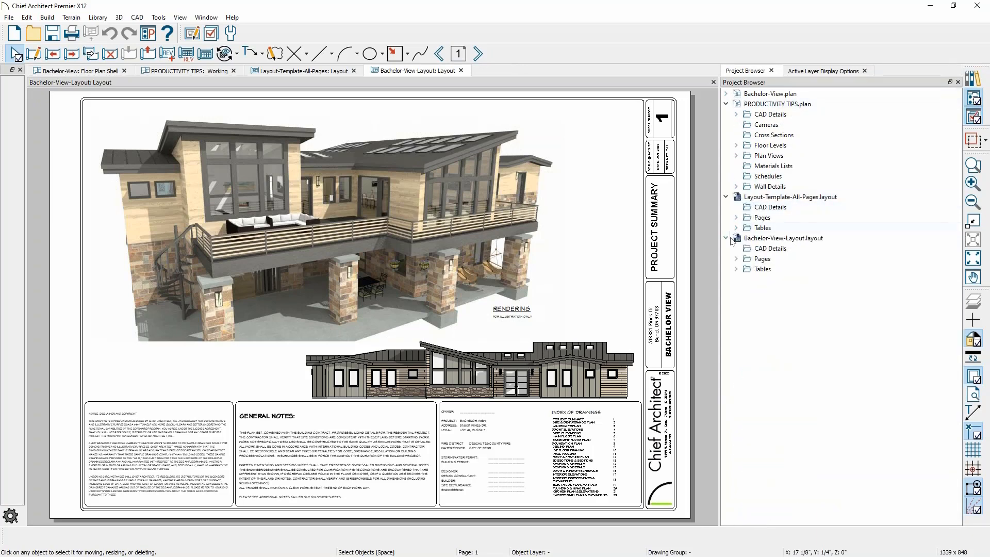
click(737, 260)
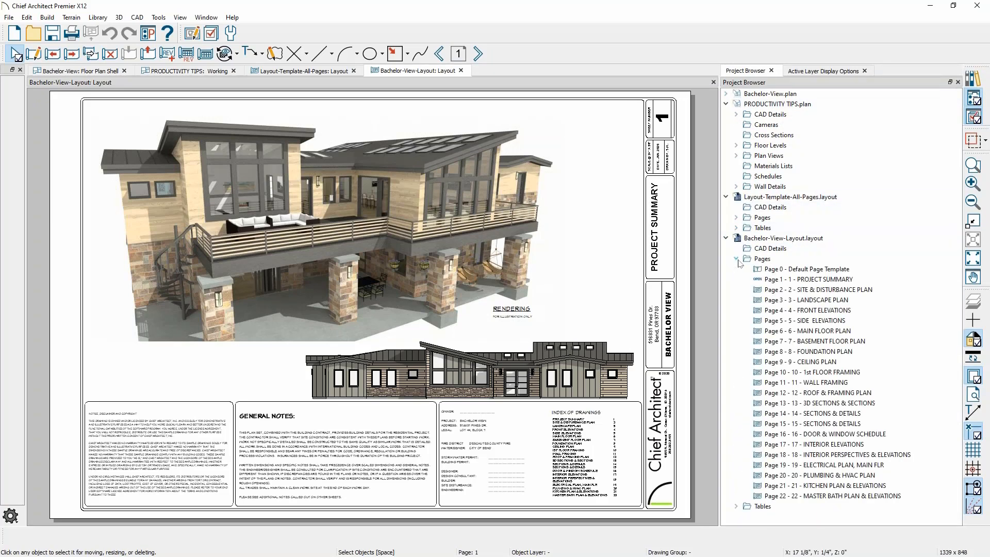
click(830, 496)
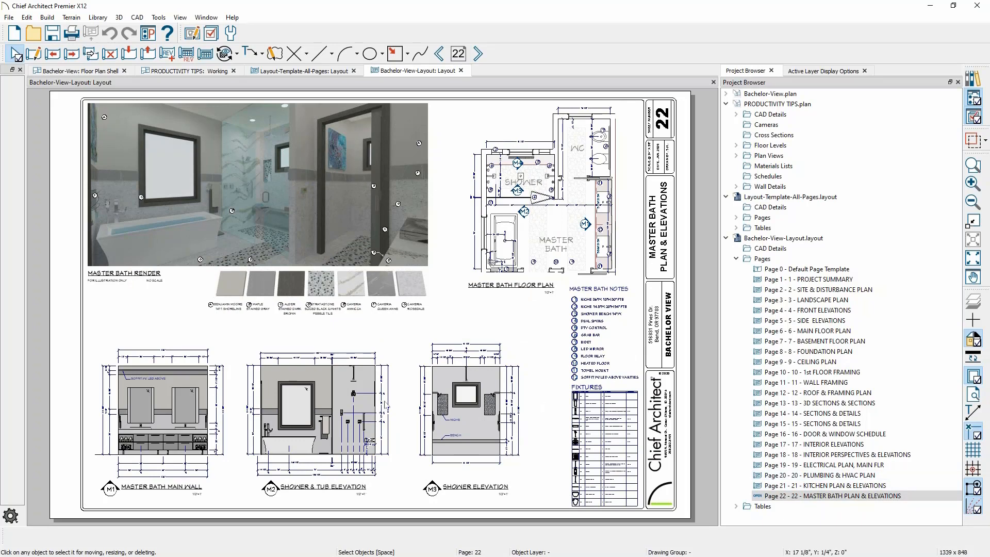
Copy the Master Bath Main Wall elevation view to the same position on blank layout page 23, and return to page 22.
click(182, 429)
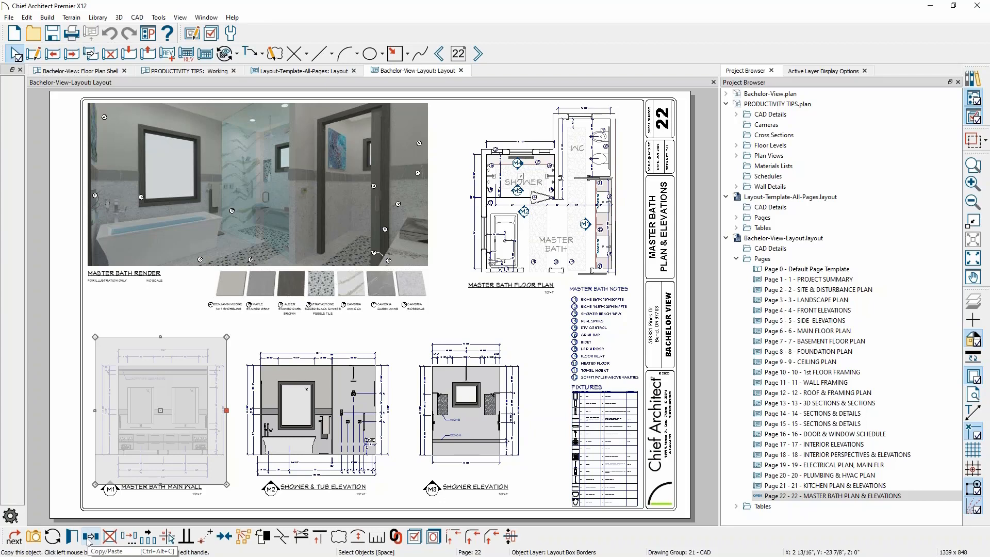
click(479, 53)
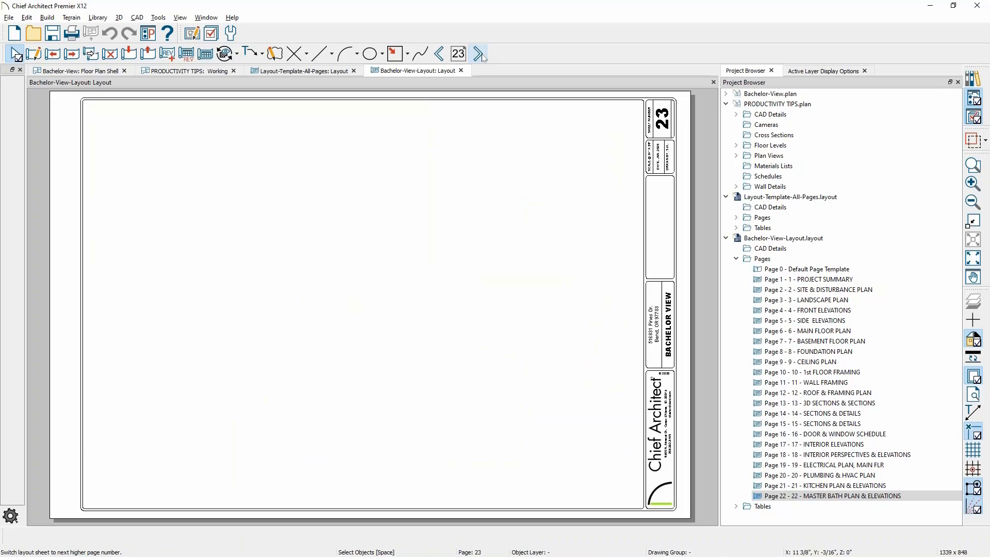
key(ctrl+v)
key(space)
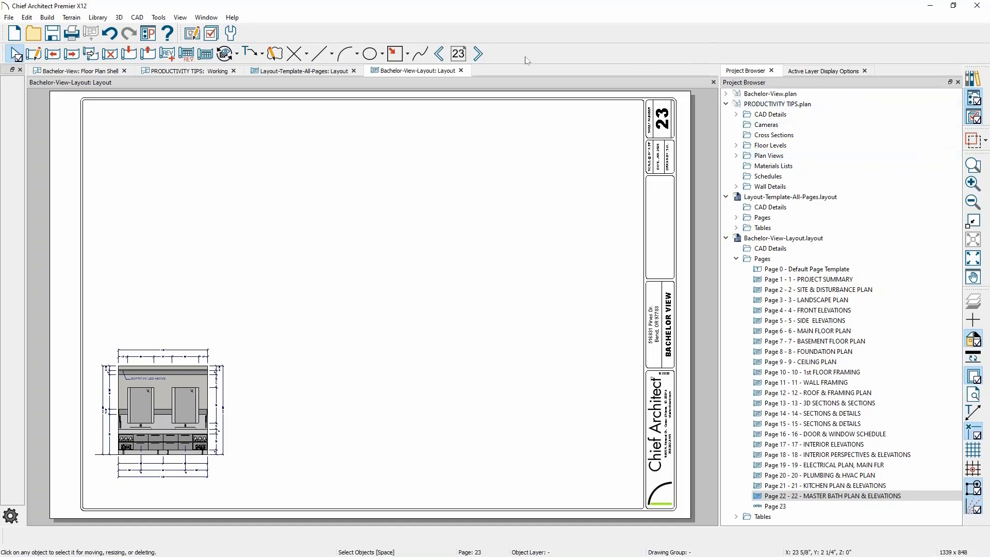
click(439, 54)
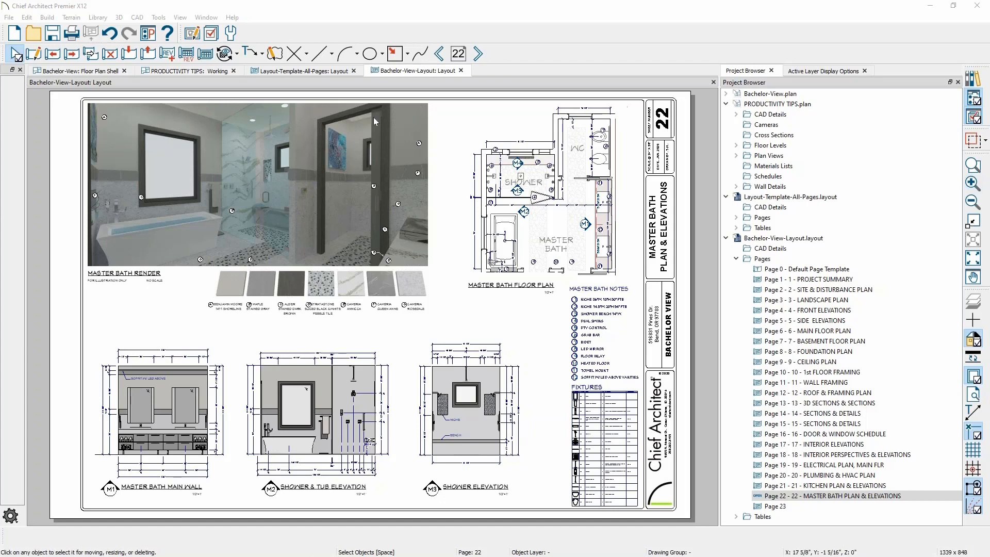
In the Bachelor-View floor plan, filter the Floor Plan Shell layers by "guid" and display the CAD, Guidelines layer.
click(98, 71)
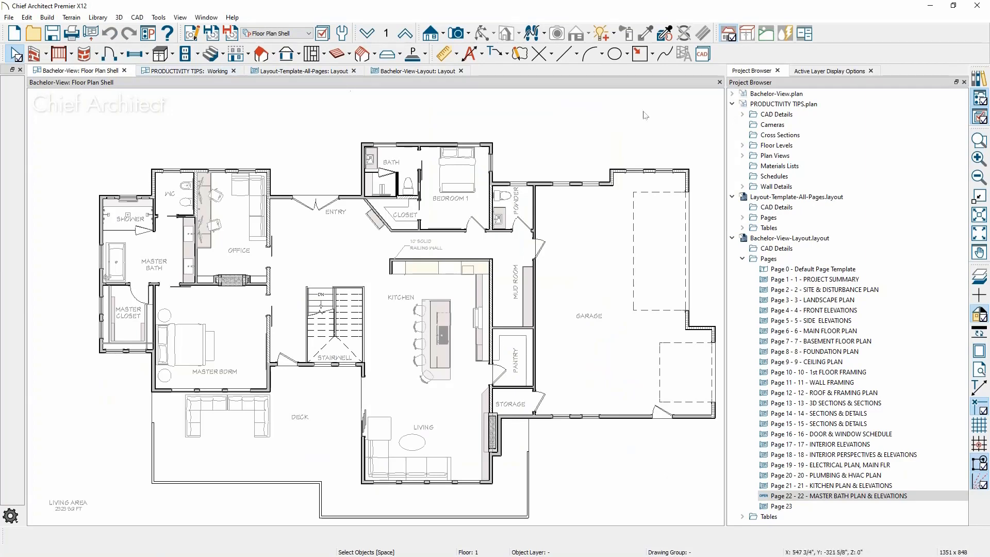
click(834, 71)
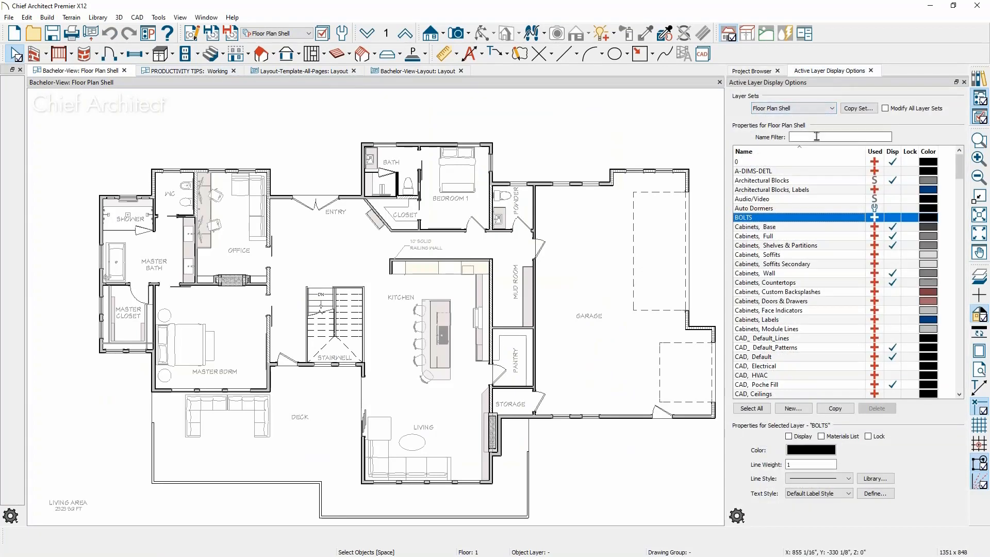
click(819, 137)
text(g)
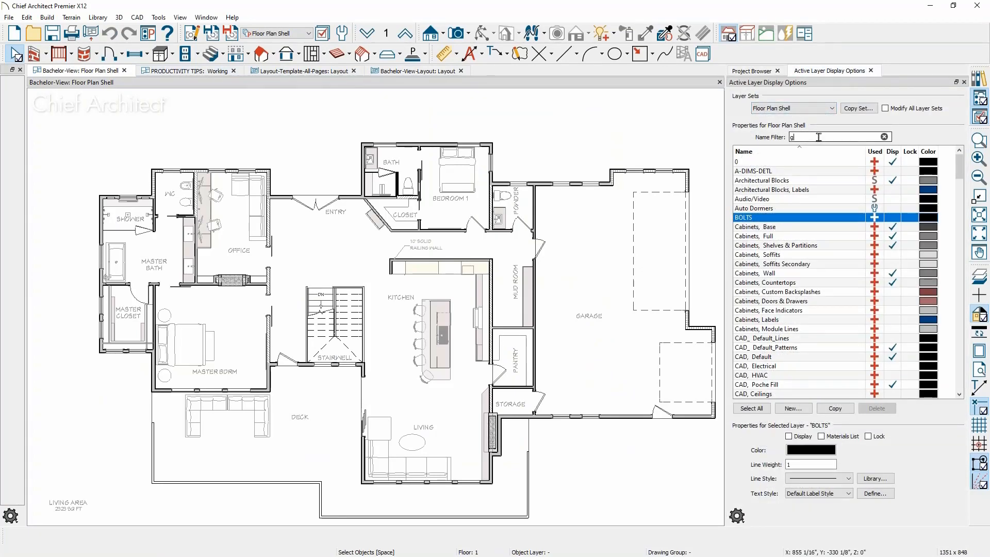
text(uid)
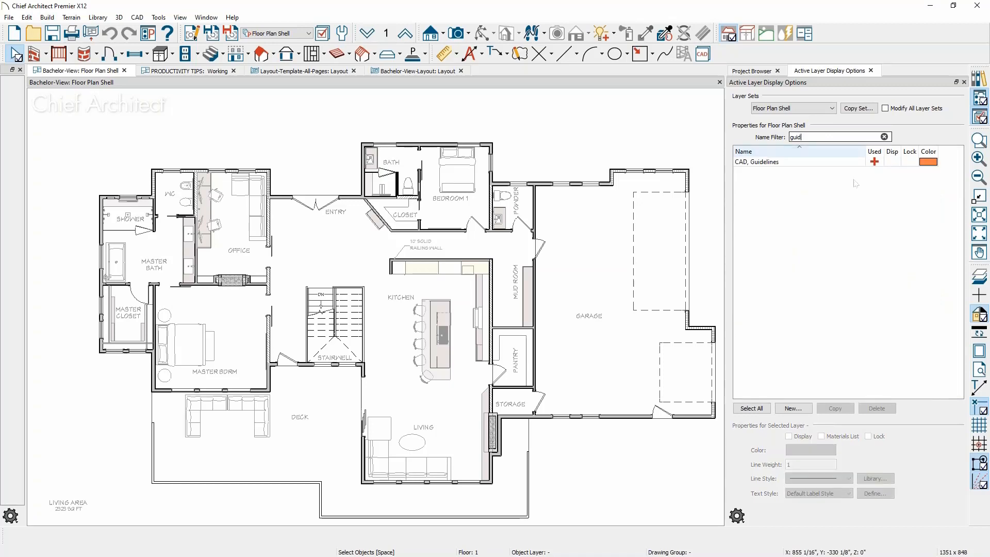
click(892, 162)
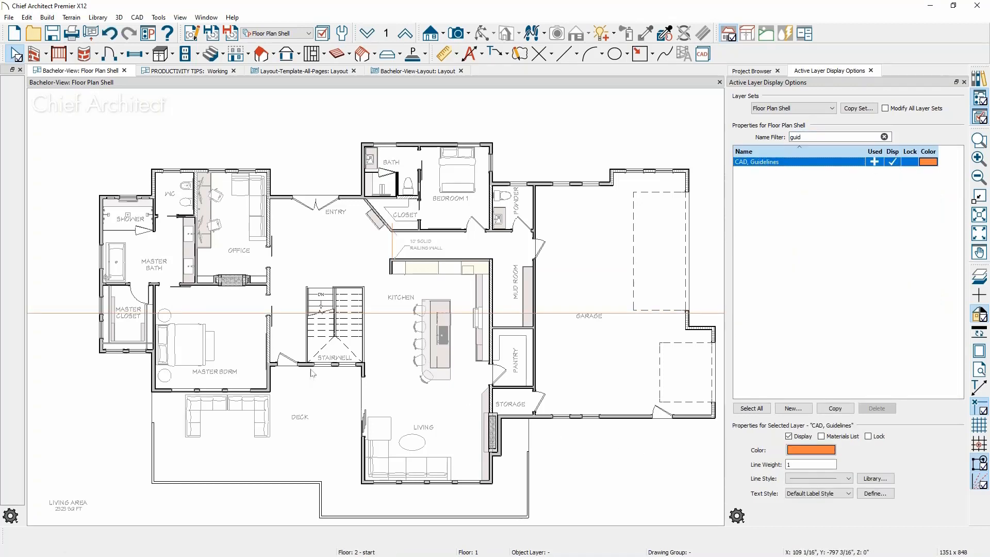
Select the horizontal guideline crossing the main floor plan, switch down to floor 0, and clear the selection.
middle_drag(309, 369, 300, 361)
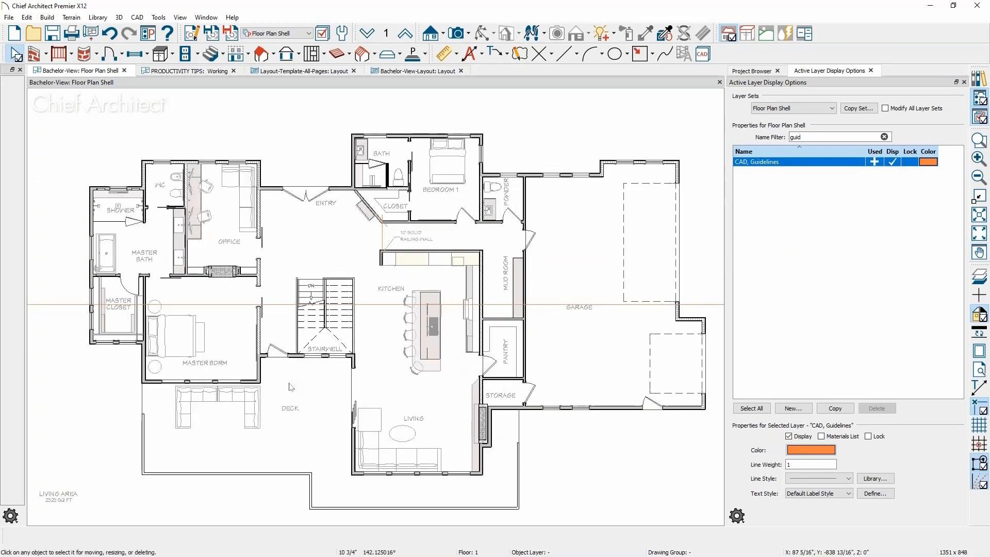
scroll(282, 361, down, 1)
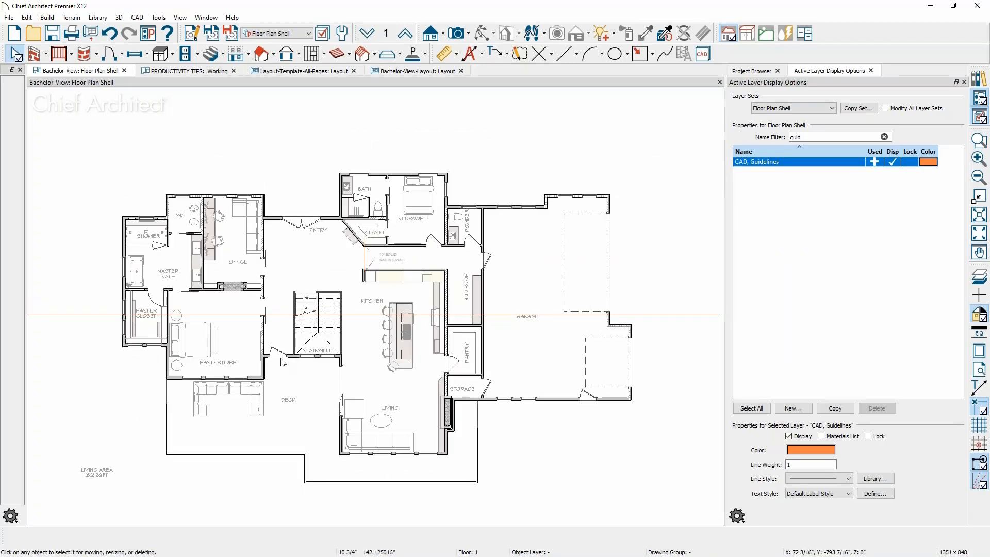
scroll(282, 362, down, 1)
scroll(117, 304, up, 4)
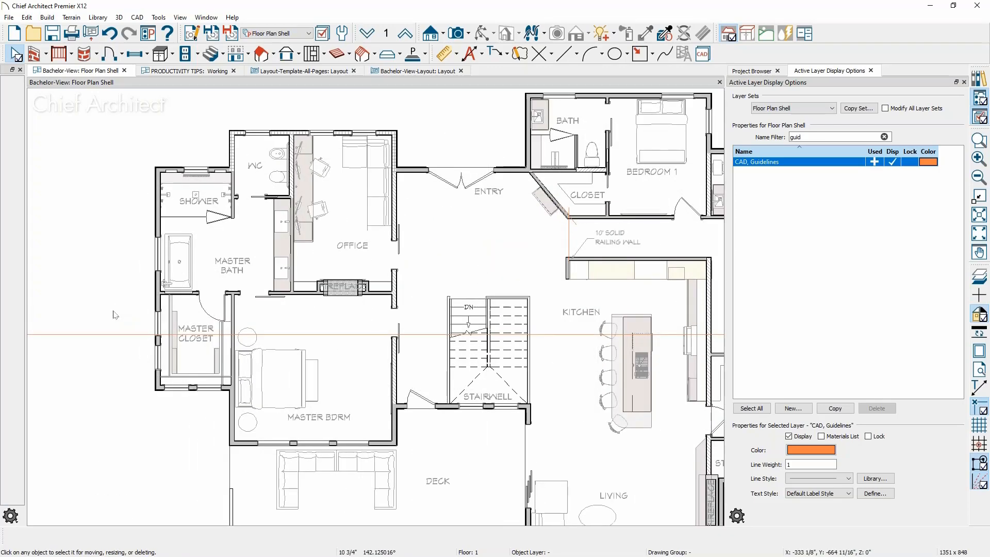
click(134, 334)
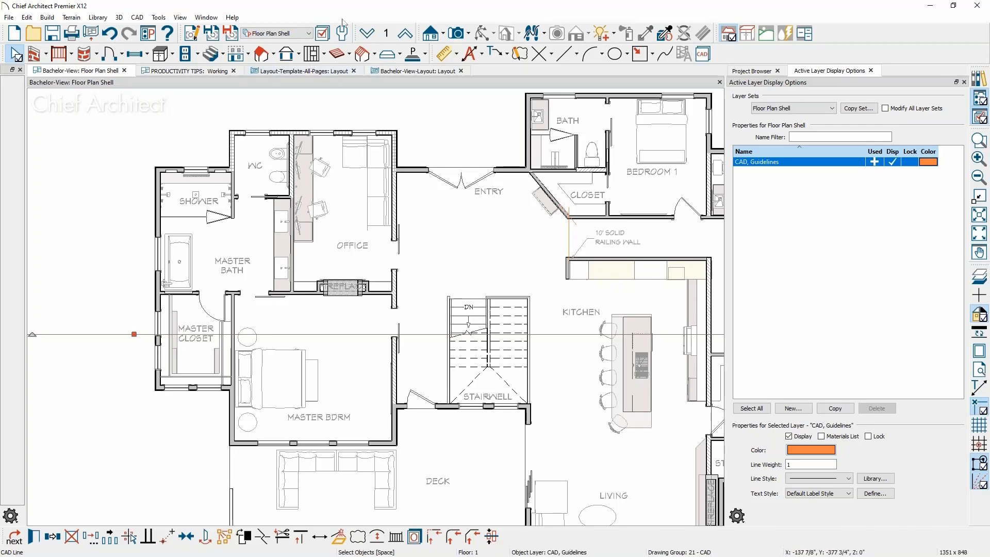
click(366, 32)
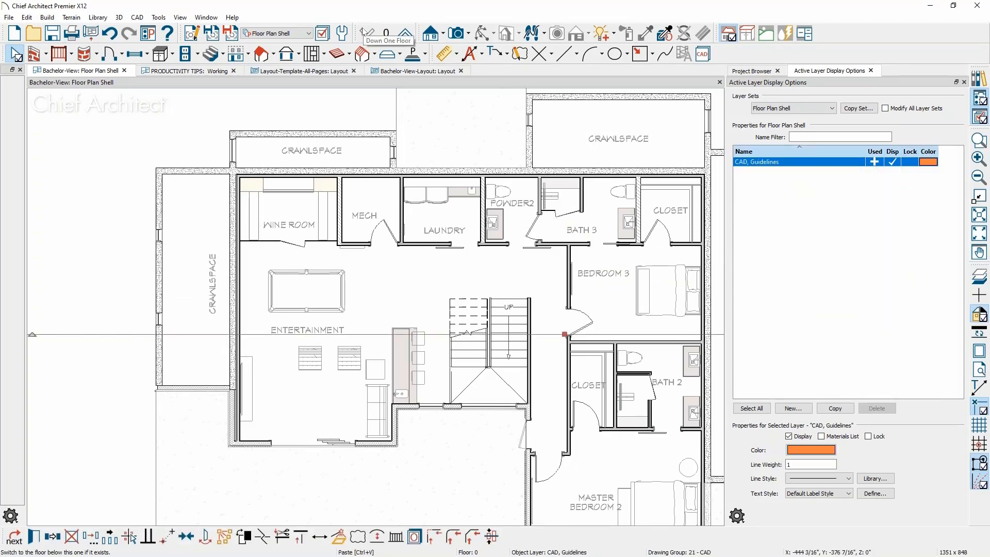
key(Escape)
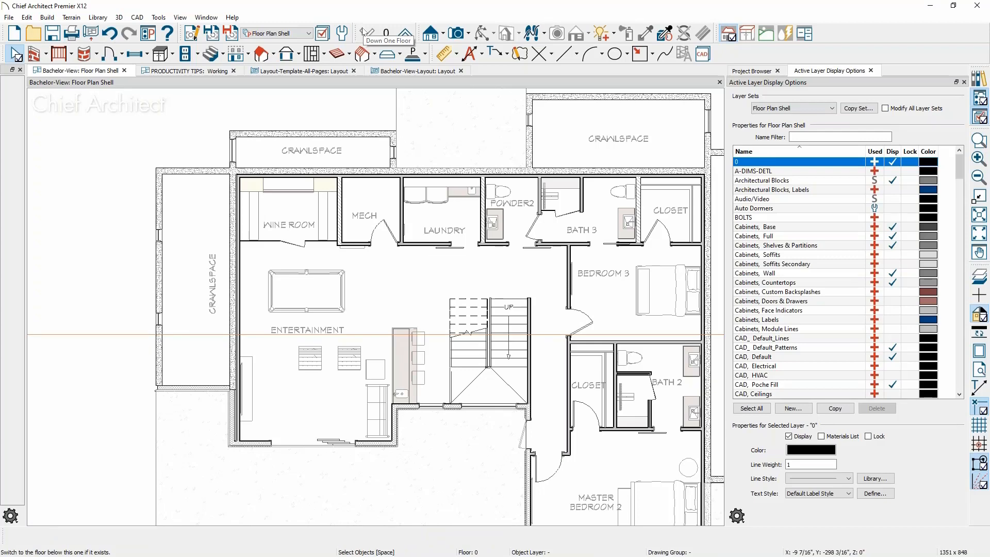
Select the guideline on floor 0, examine its in-place copy and Paste Hold Position commands, and deselect it.
click(26, 17)
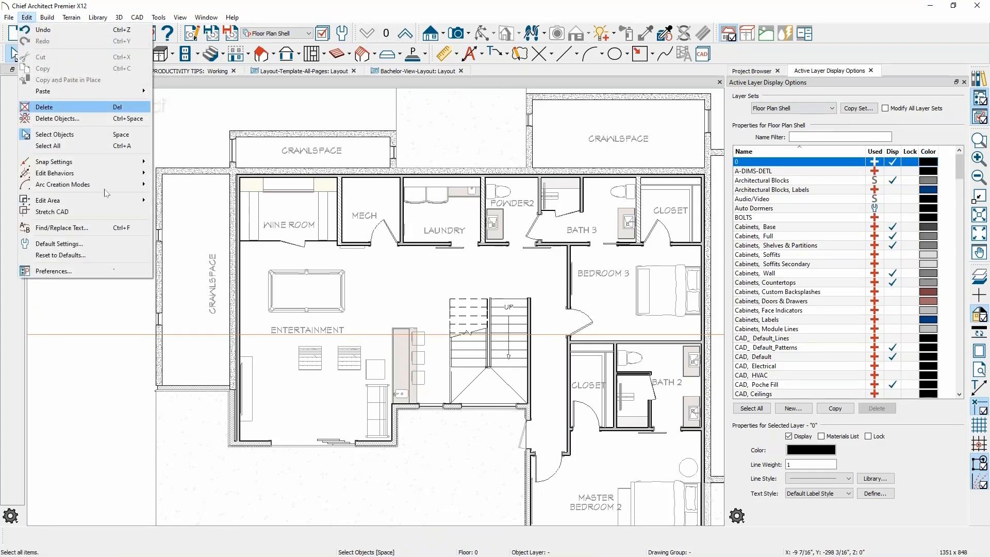
click(101, 334)
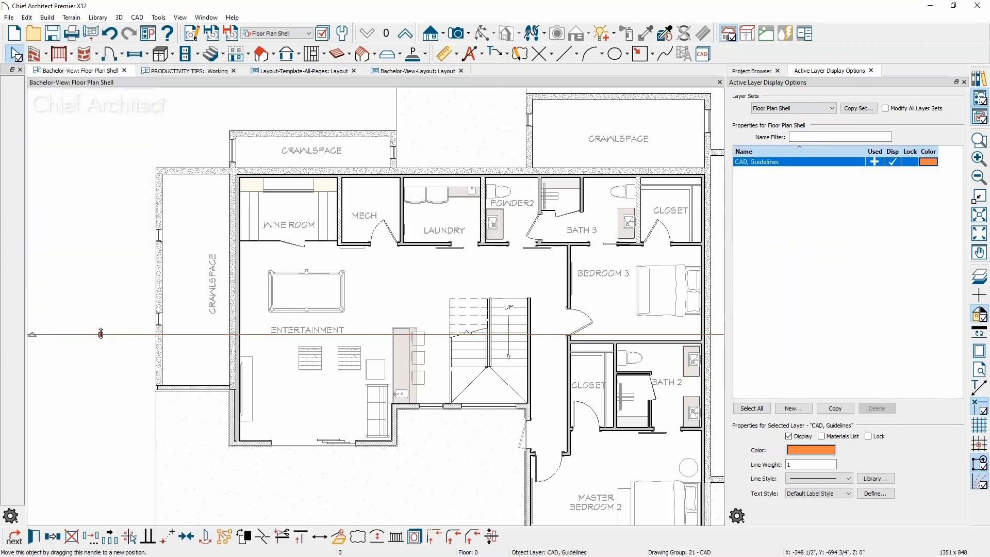
click(27, 18)
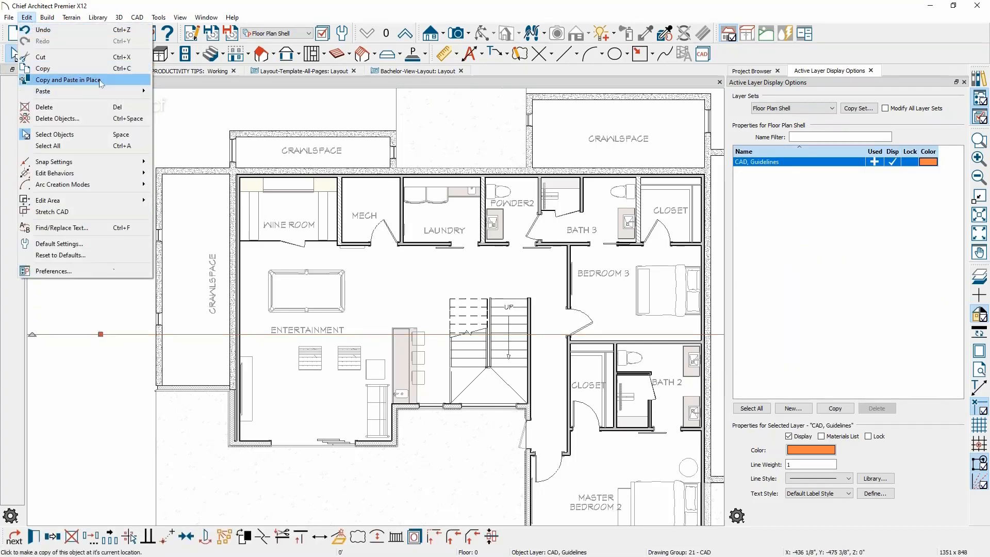
mouse_move(127, 92)
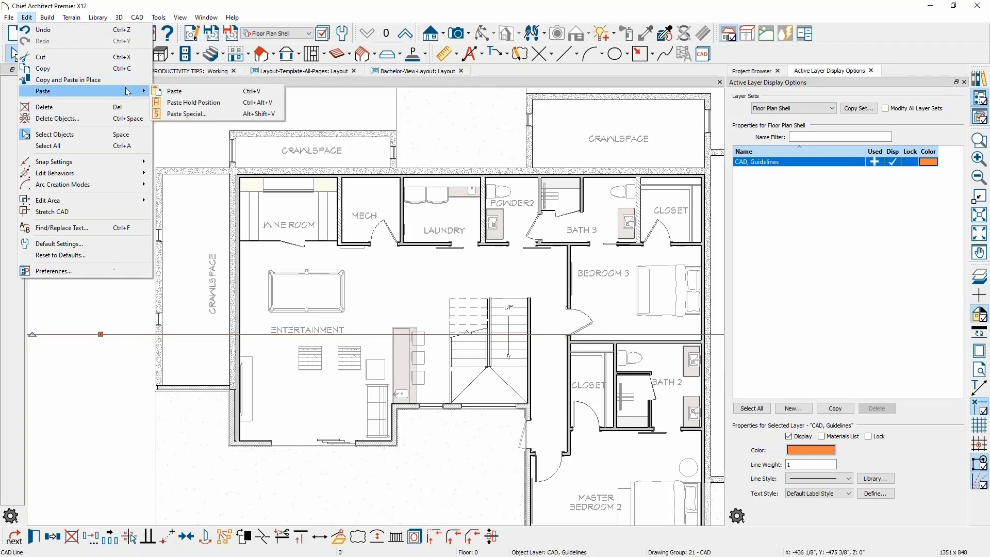
click(277, 103)
click(191, 339)
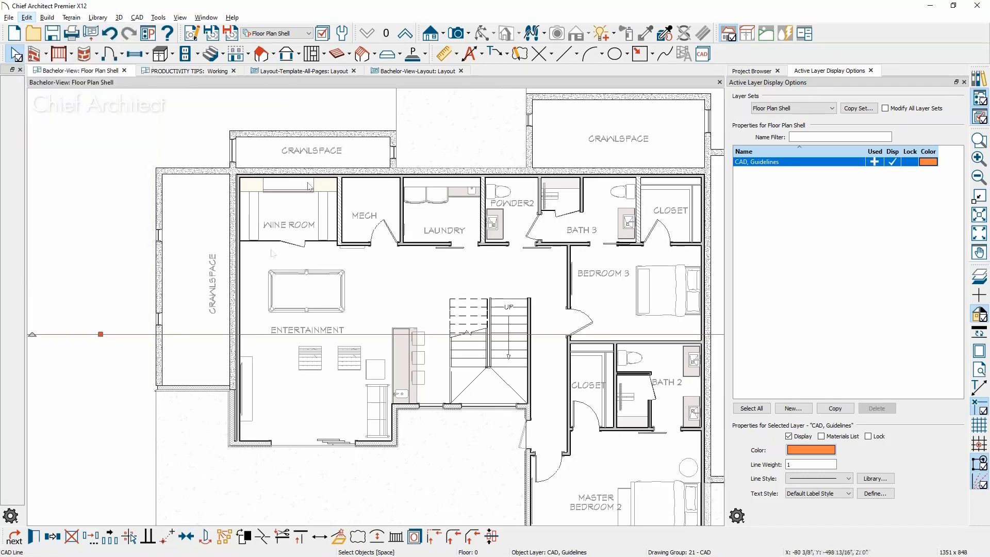
click(121, 351)
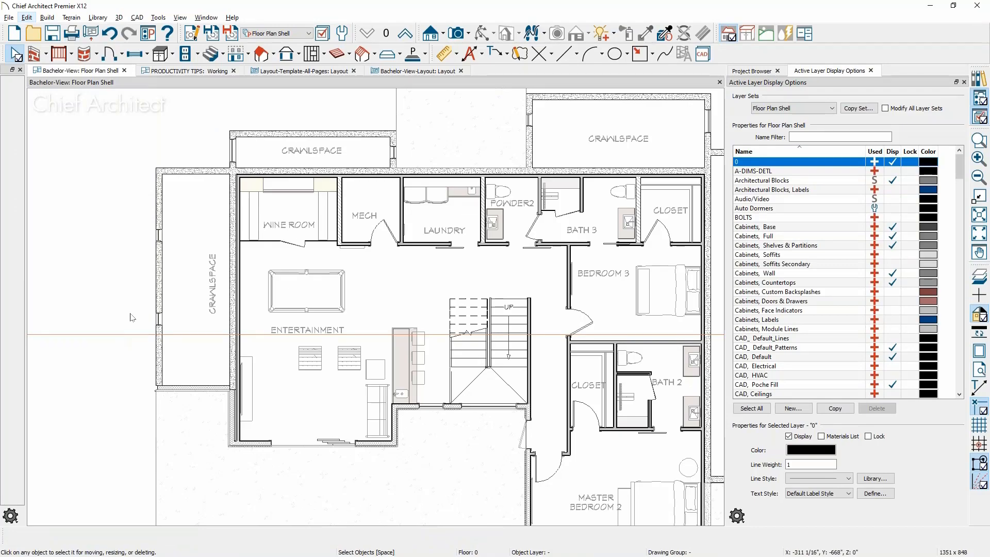
Toggle the temporary dimensions display and test it by selecting the garage foundation's outer side wall, leaving the display on.
scroll(132, 318, down, 2)
click(979, 252)
drag(262, 322, 172, 310)
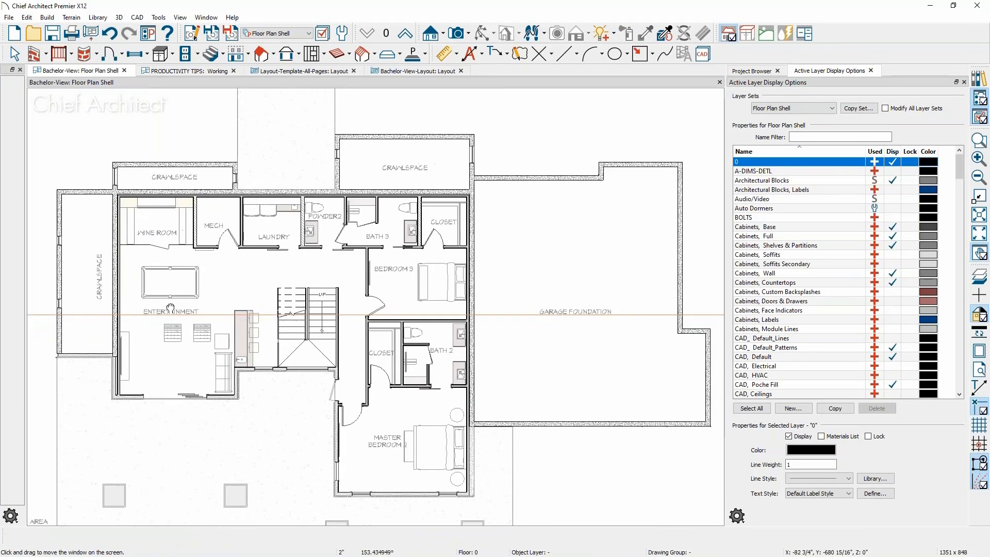
key(Escape)
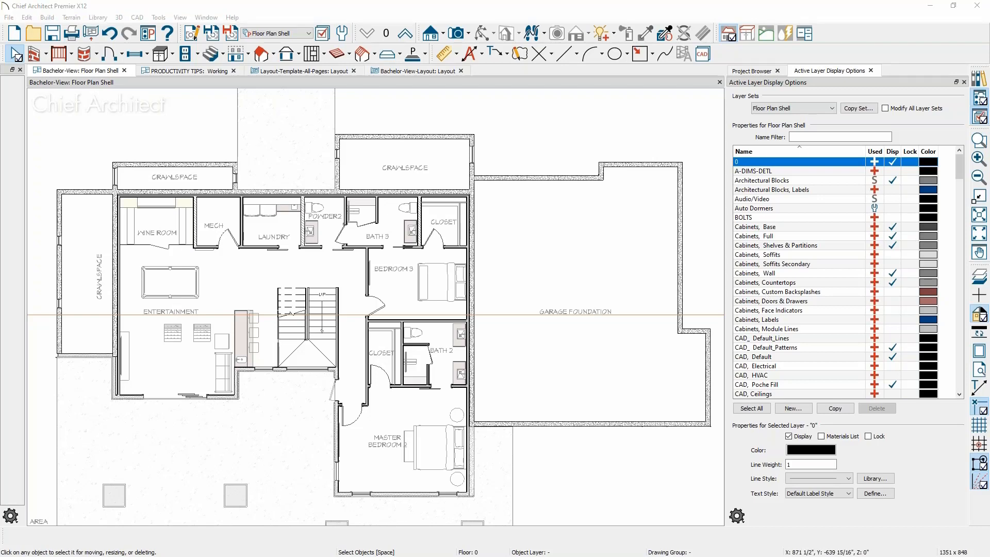
click(606, 5)
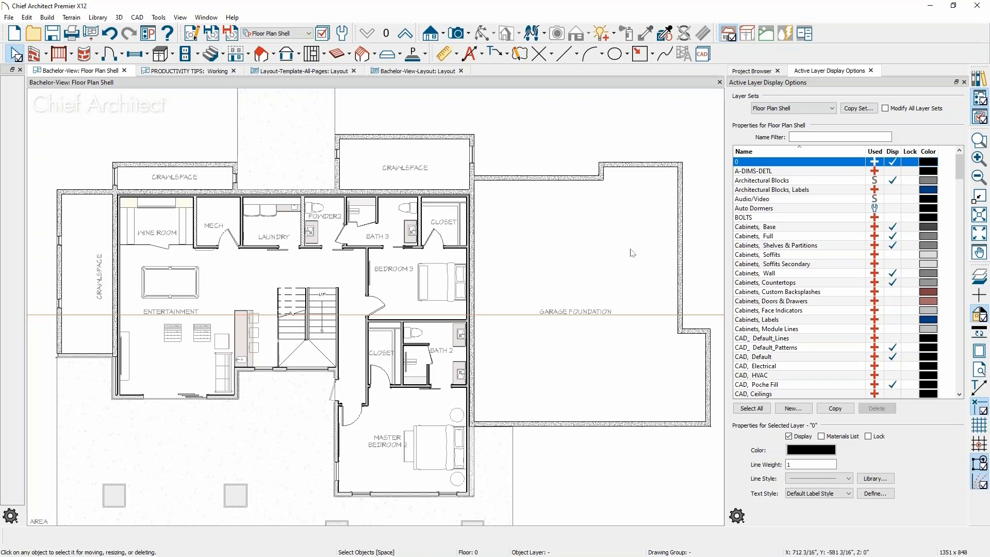
click(980, 387)
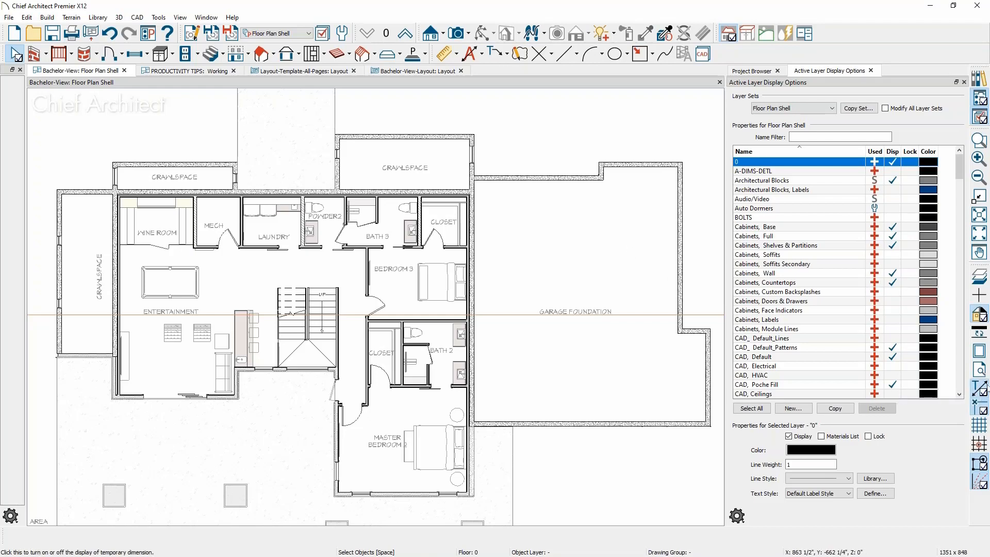
click(681, 253)
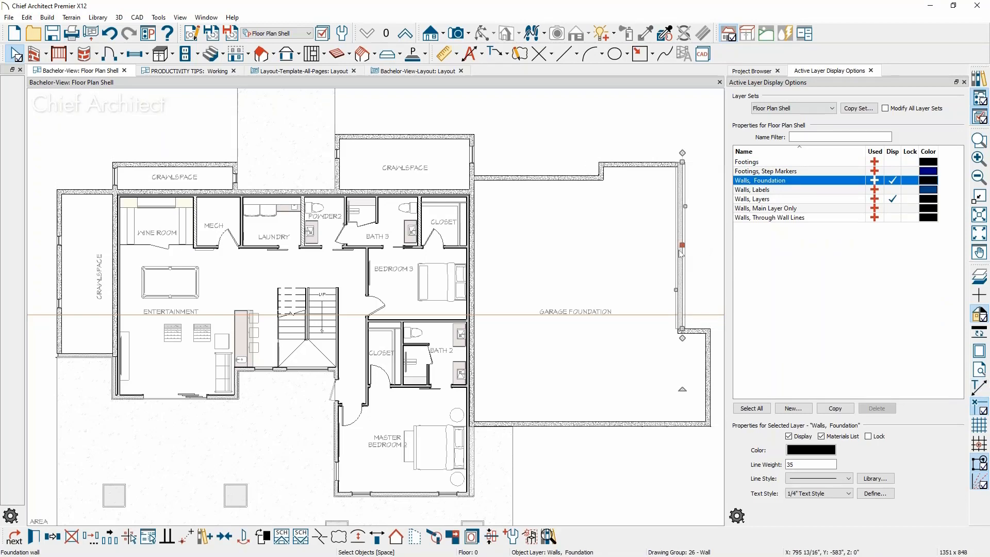
key(Escape)
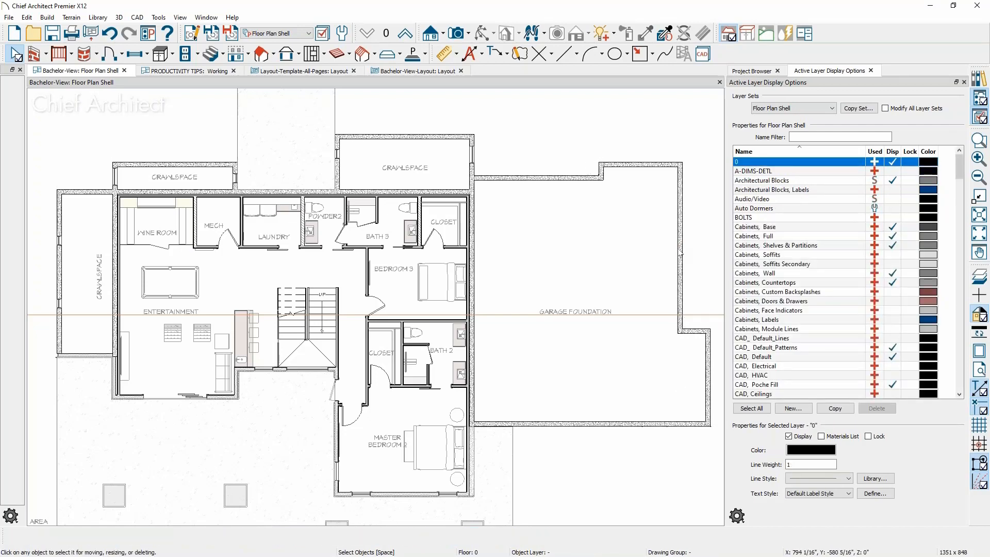
middle_drag(664, 253, 548, 267)
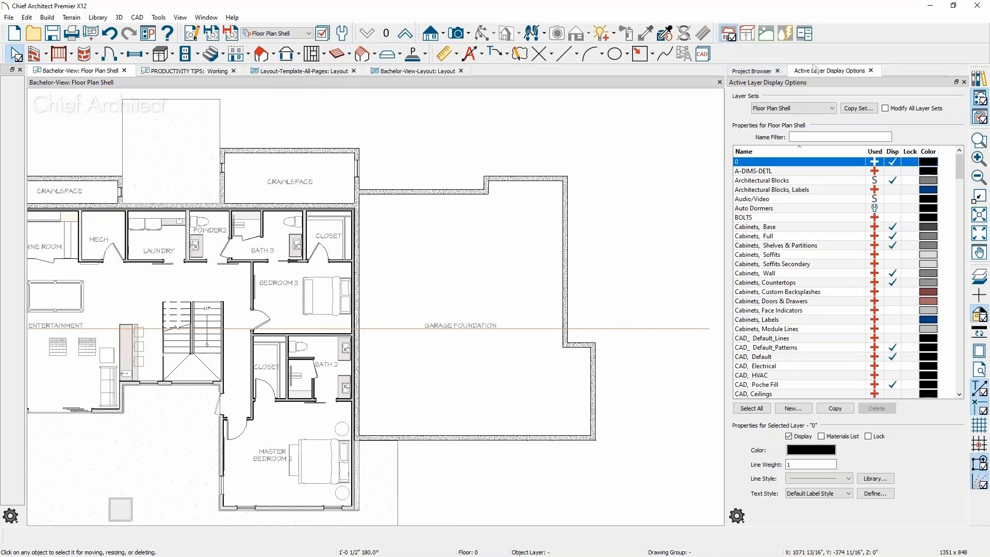
Switch to the PRODUCTIVITY TIPS plan, deselect the wall, and review the notes from Part 3 back up to Part 1.
key(alt)
click(225, 73)
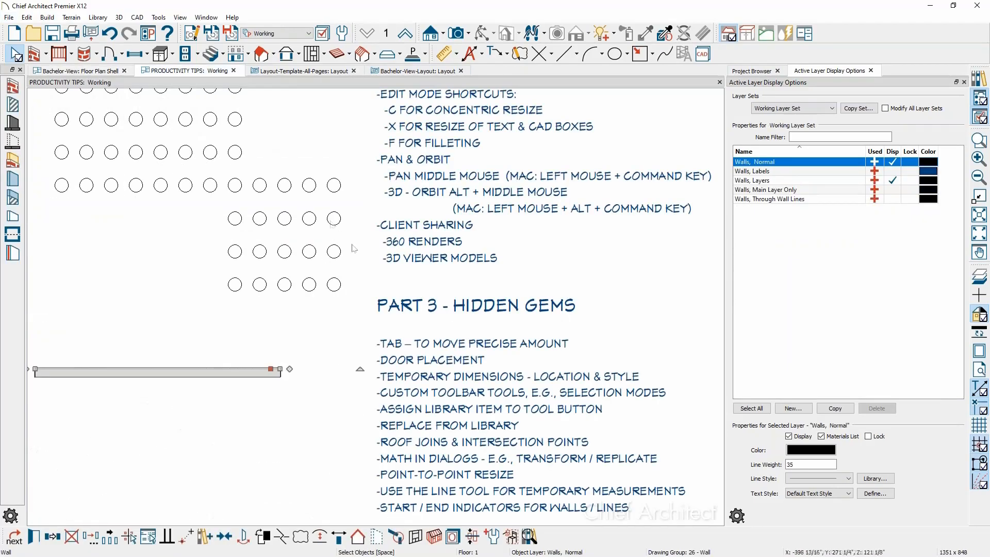
middle_drag(360, 262, 301, 464)
scroll(322, 408, up, 1)
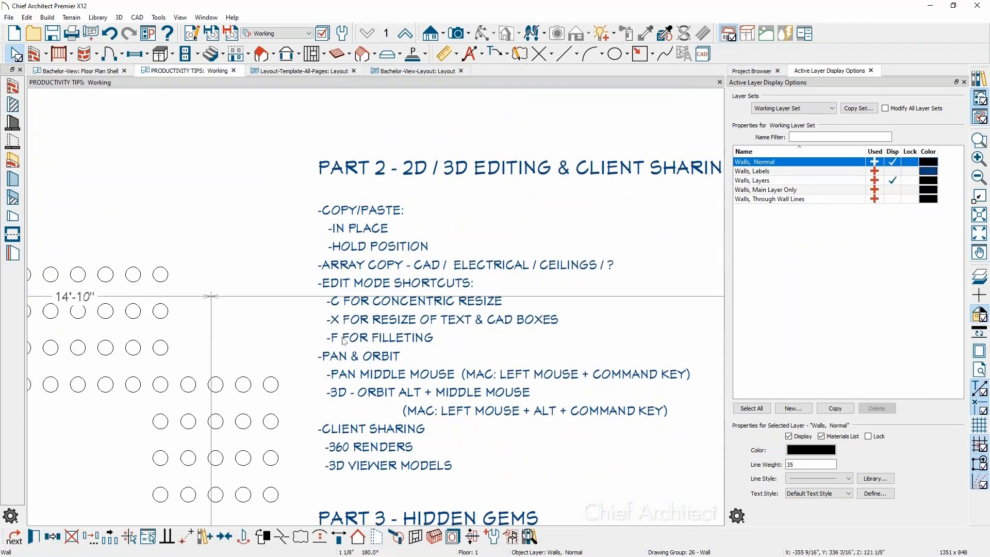
middle_drag(347, 330, 277, 538)
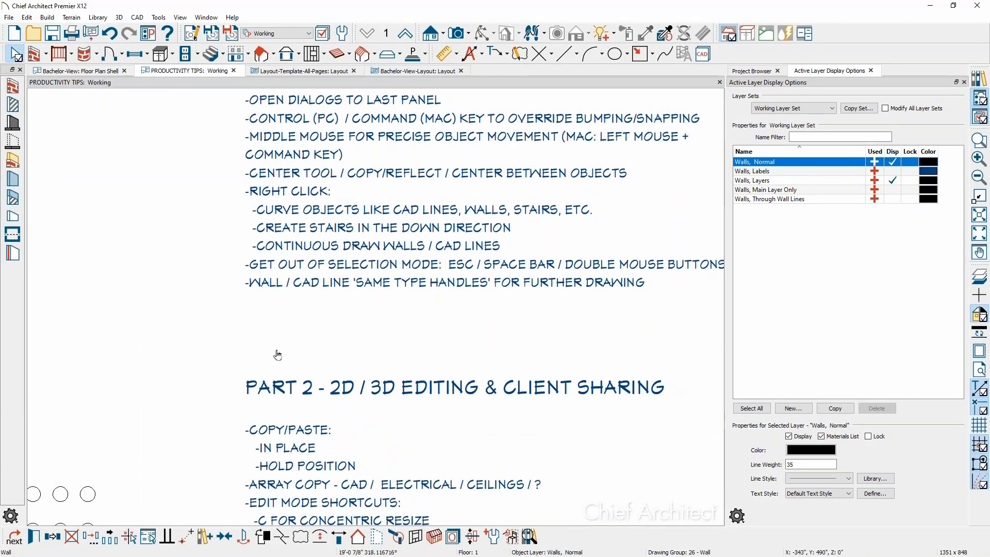
middle_drag(255, 346, 235, 401)
key(Escape)
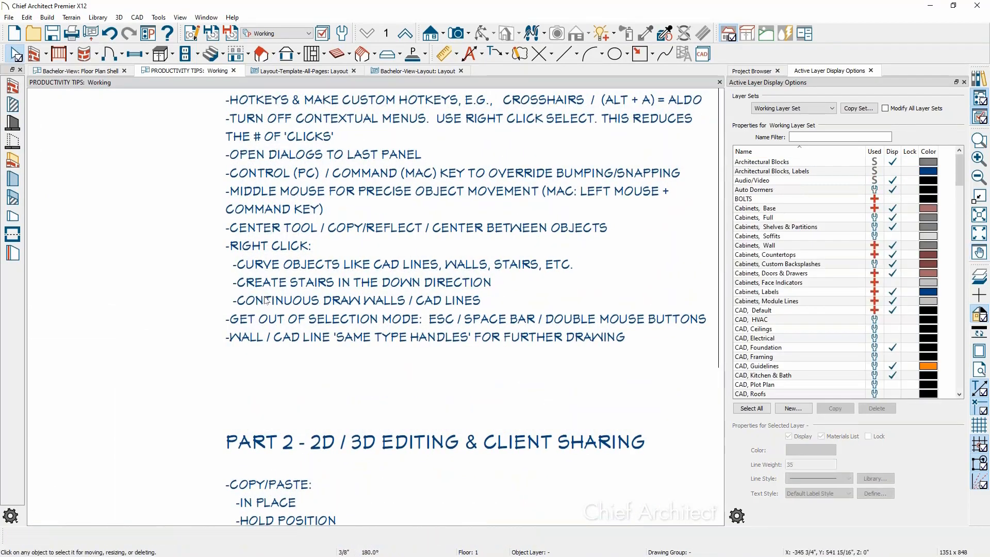
middle_drag(264, 297, 203, 412)
scroll(207, 361, up, 1)
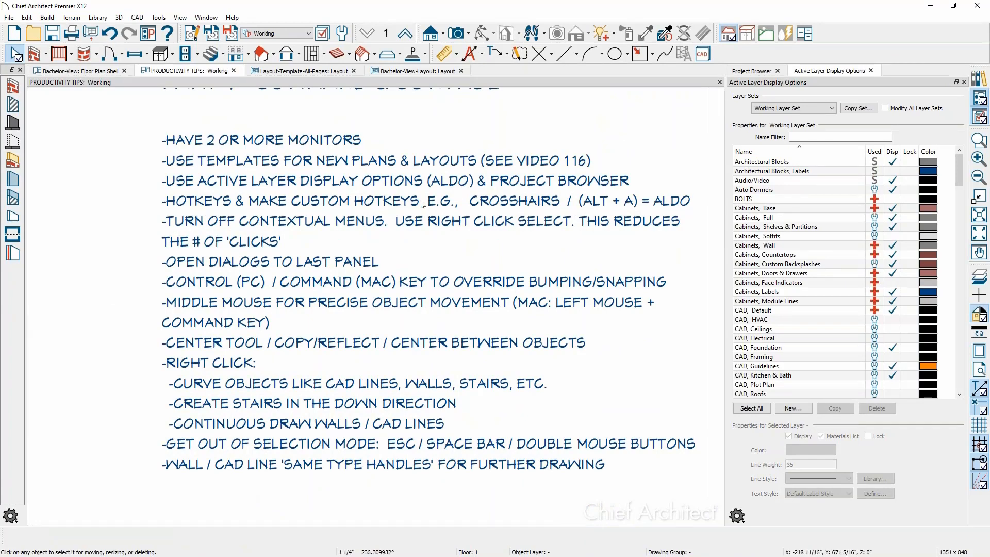
Turn the crosshairs on and off repeatedly over the Part 1 notes, leaving them off.
key(x)
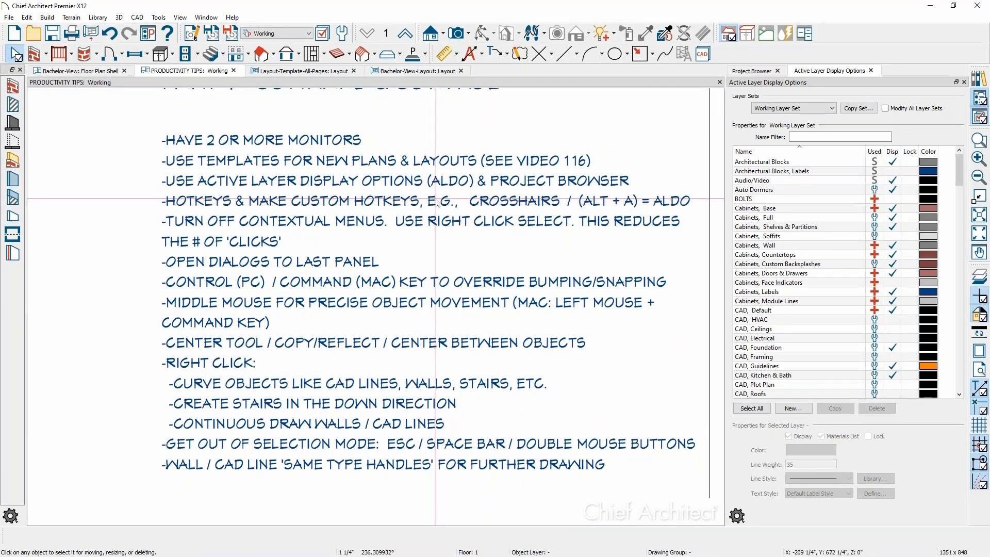
key(x)
key(x)
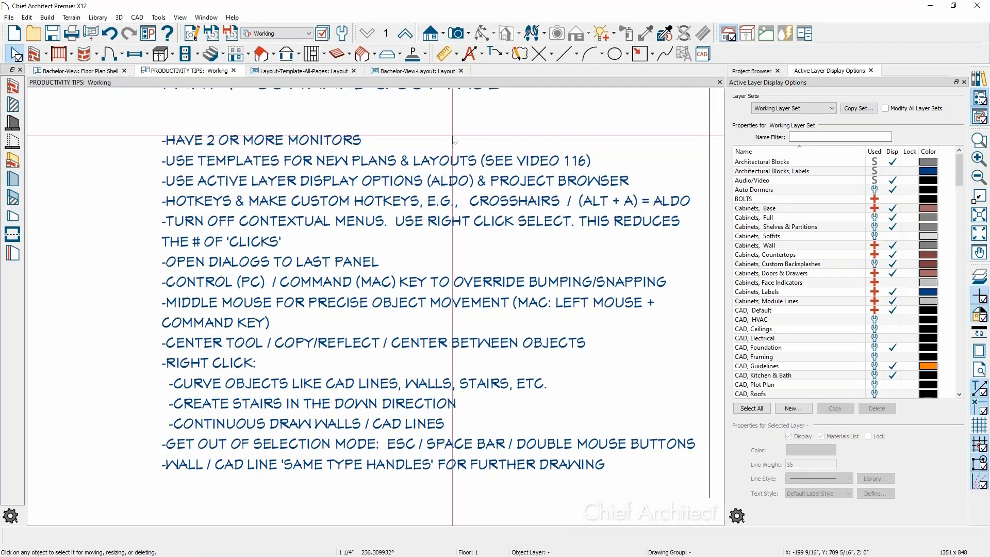
key(x)
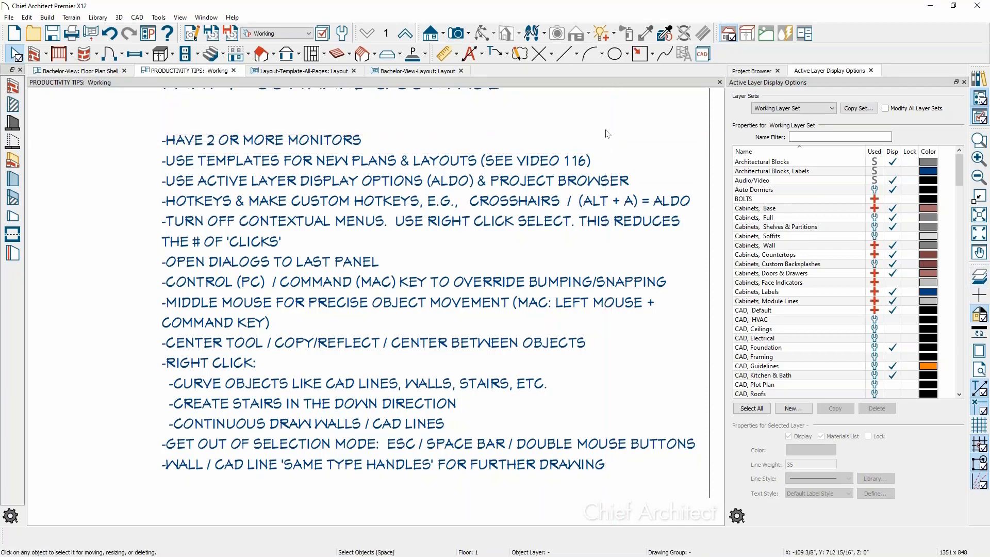
Open Customize Hotkeys, filter the commands by "line", and inspect the hotkey assignment of Line Tools - Draw Line.
click(166, 19)
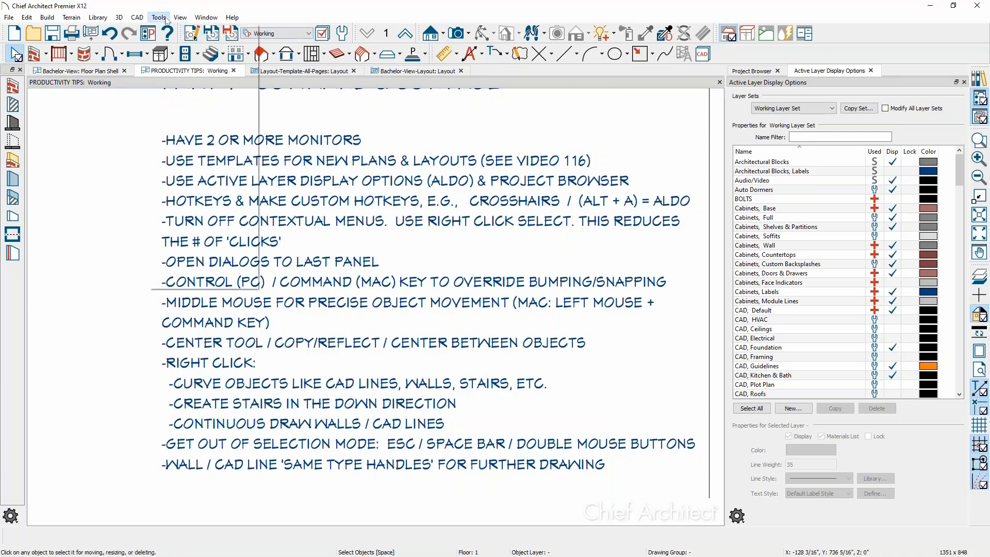
mouse_move(187, 92)
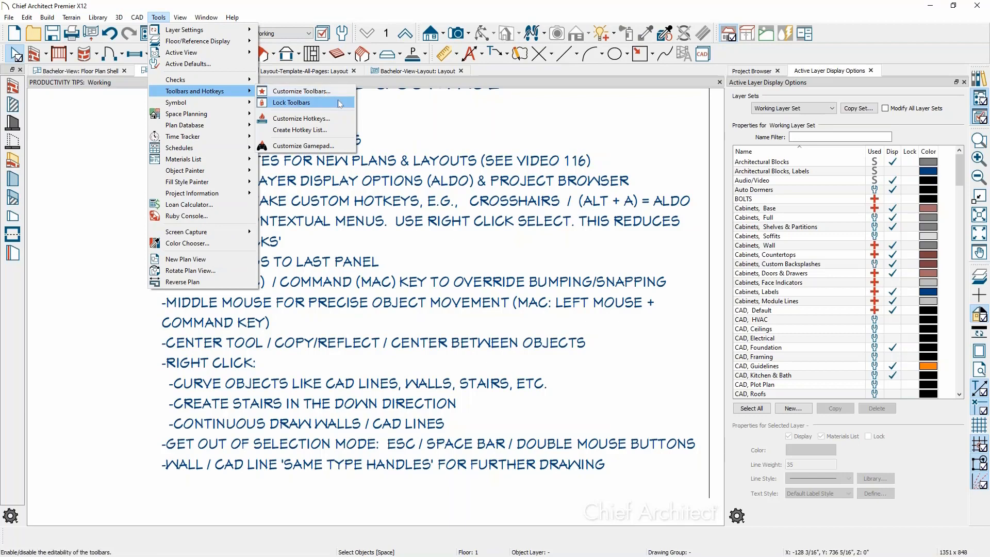
click(341, 118)
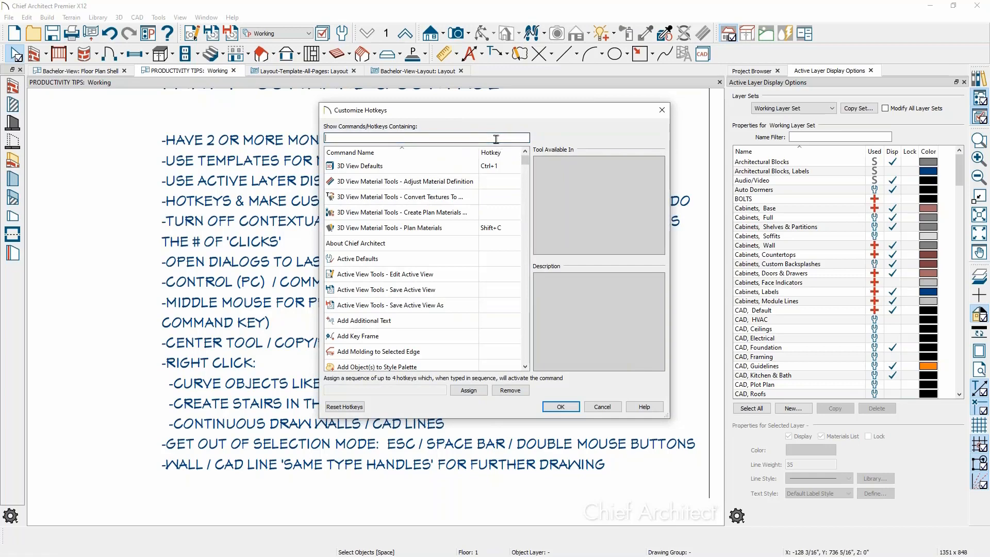
text(line)
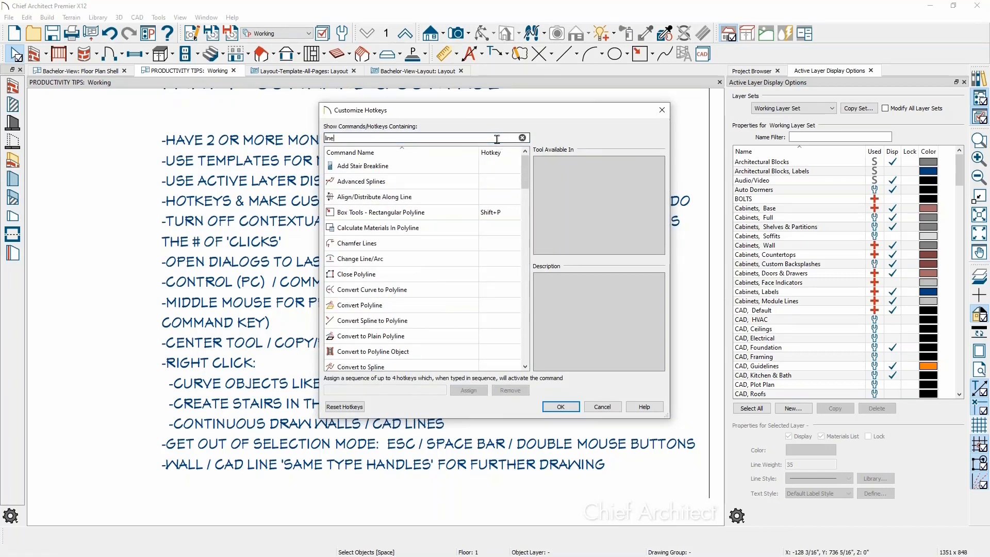
drag(526, 182, 526, 259)
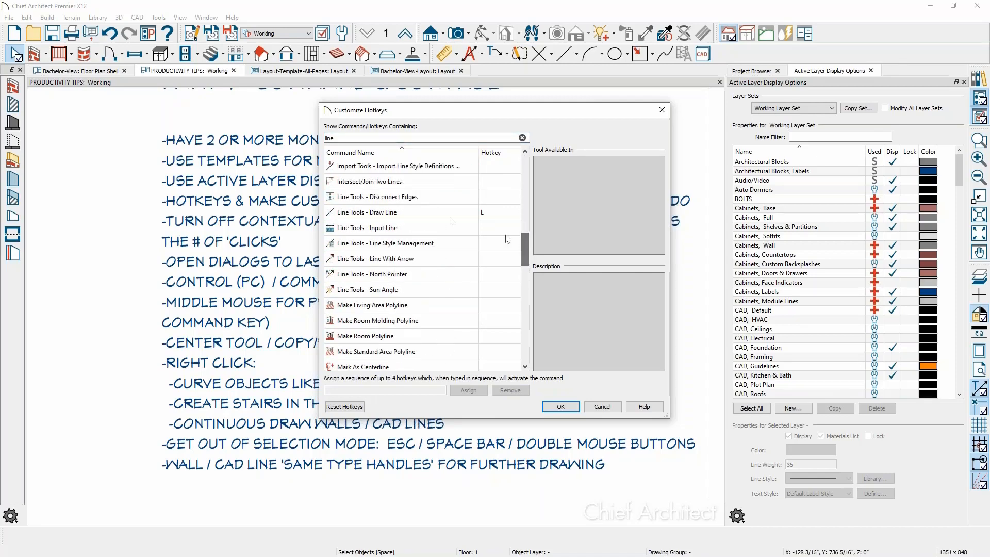
click(392, 215)
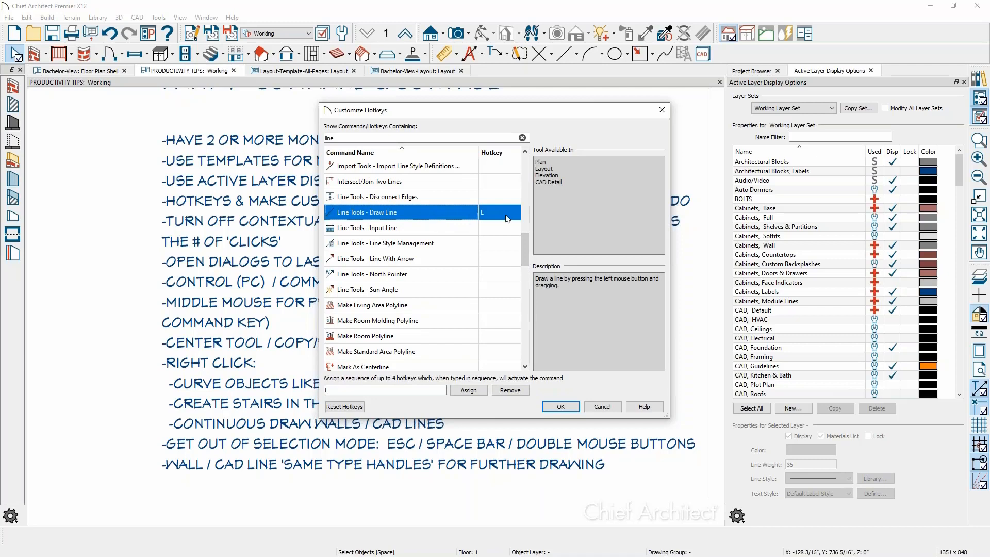
click(365, 390)
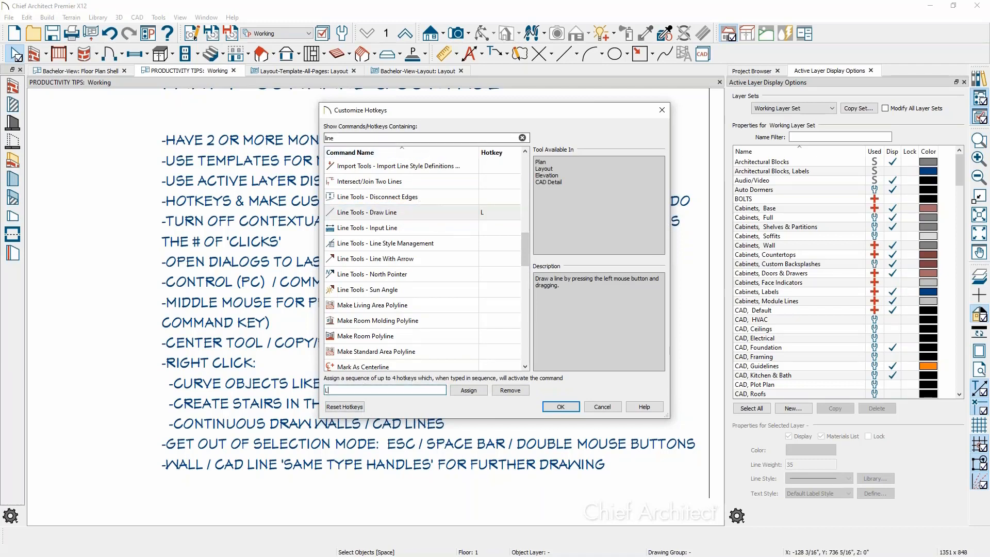
Filter the hotkey commands by "crossh", inspect the Crosshairs hotkey assignment, and move the dialog off the hotkey notes.
drag(348, 138, 319, 148)
text(crossh)
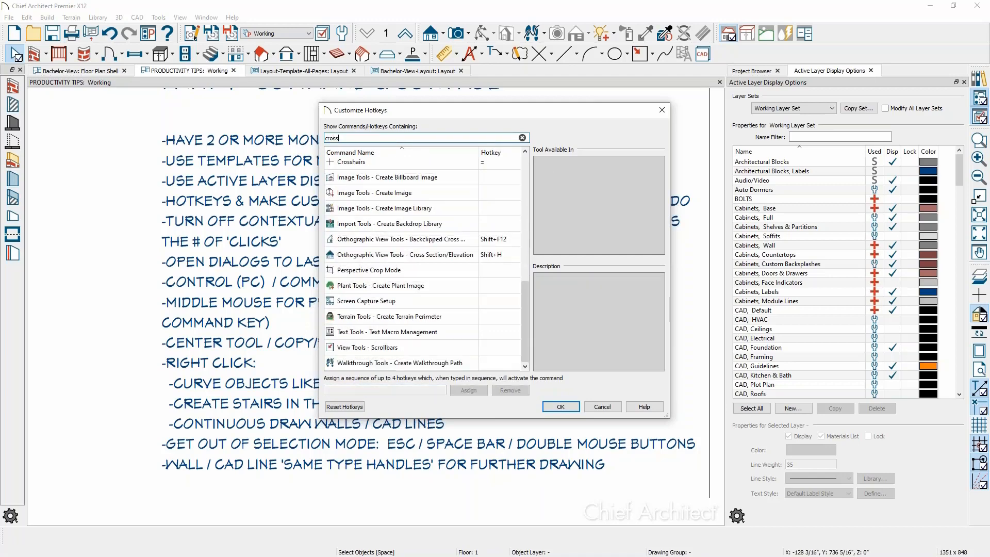
click(364, 166)
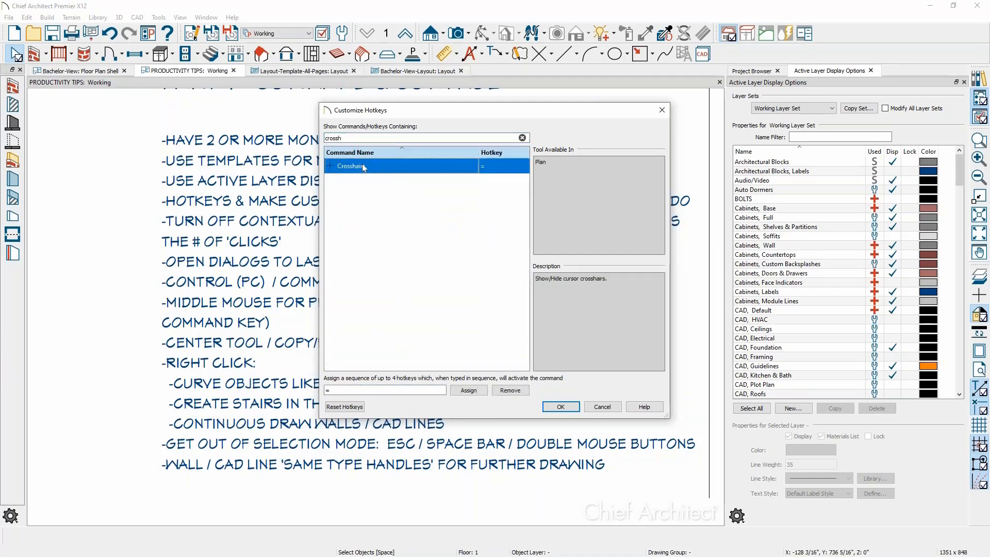
click(375, 391)
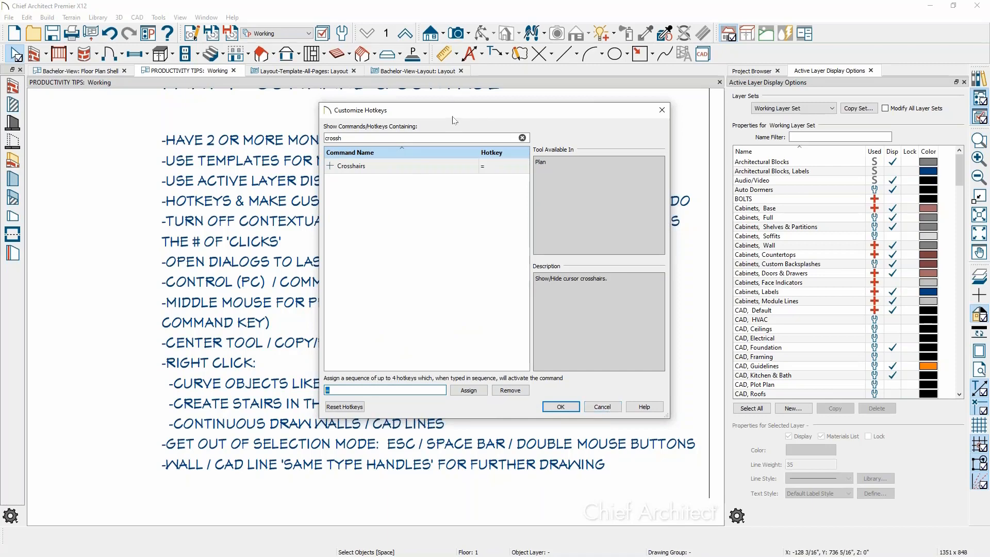
drag(453, 110, 468, 230)
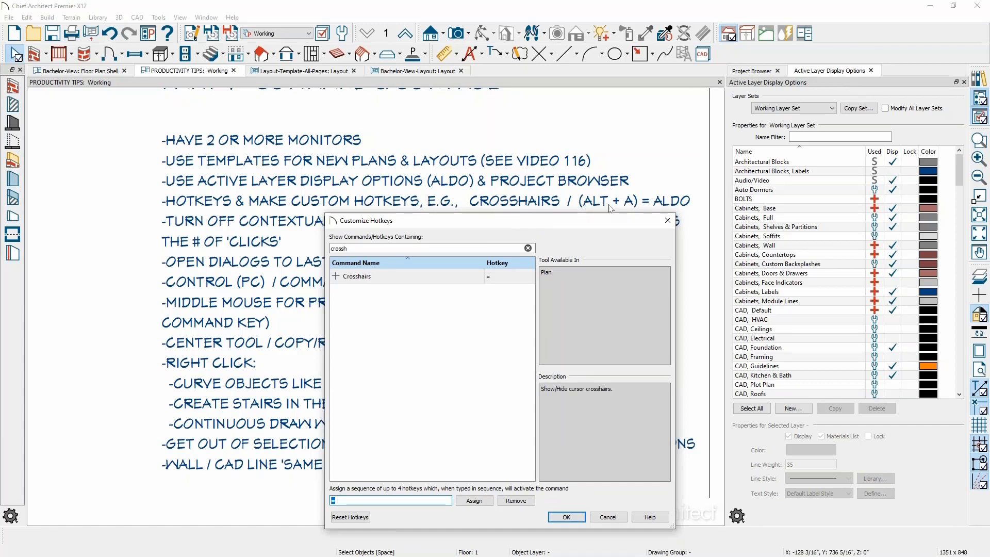
Filter the commands by "active lay", assign Alt+A to View Tools - Active Layer Display Options, and accept the hotkey settings.
double_click(391, 249)
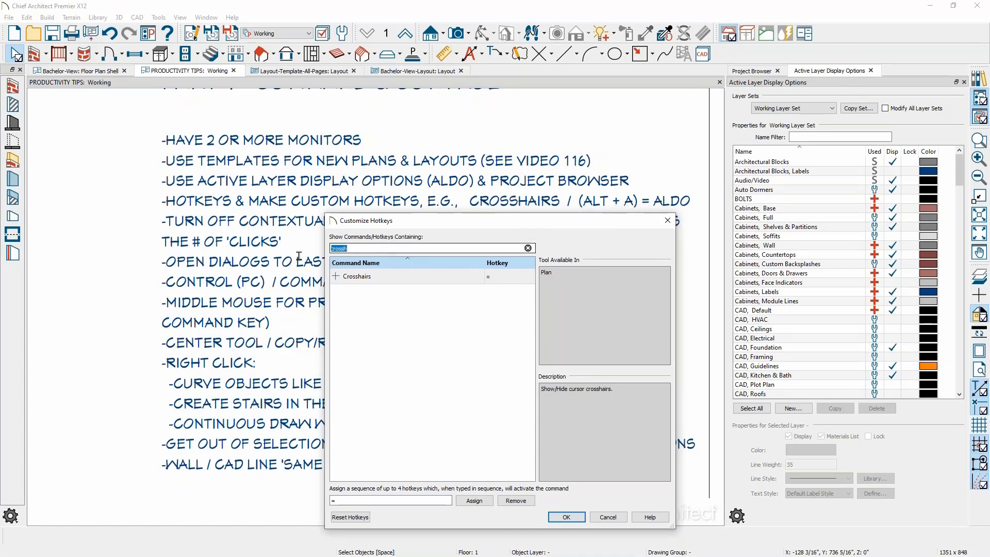
text(ac)
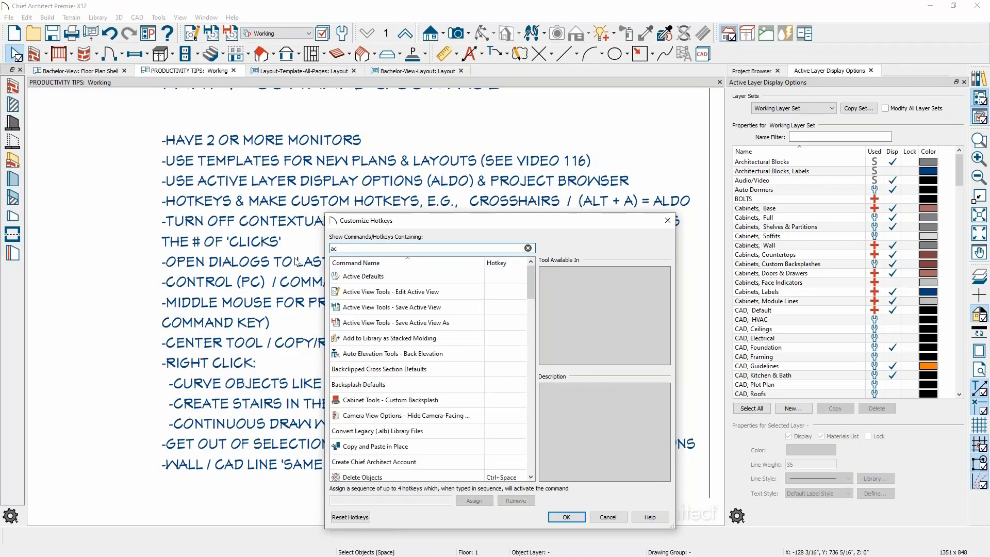
text(tive lay)
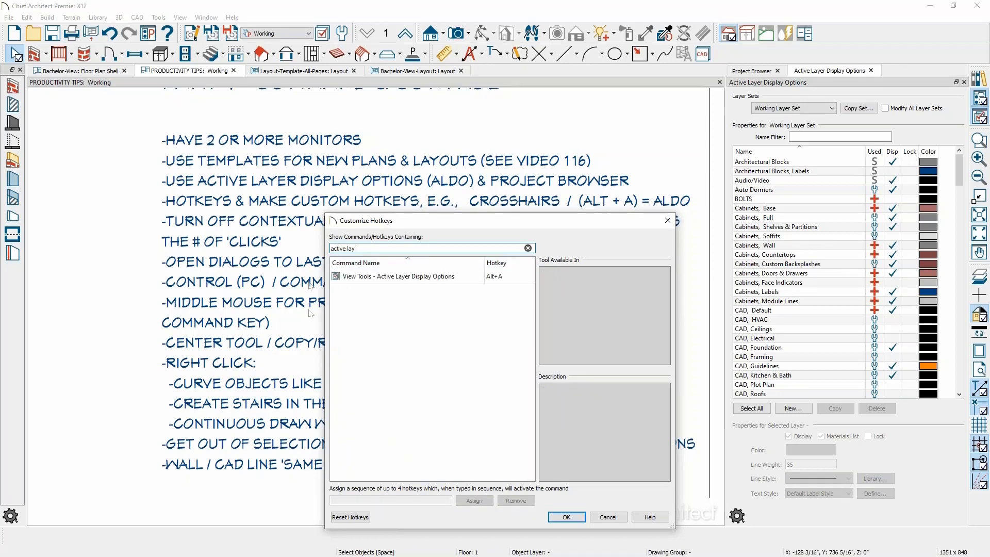
click(426, 277)
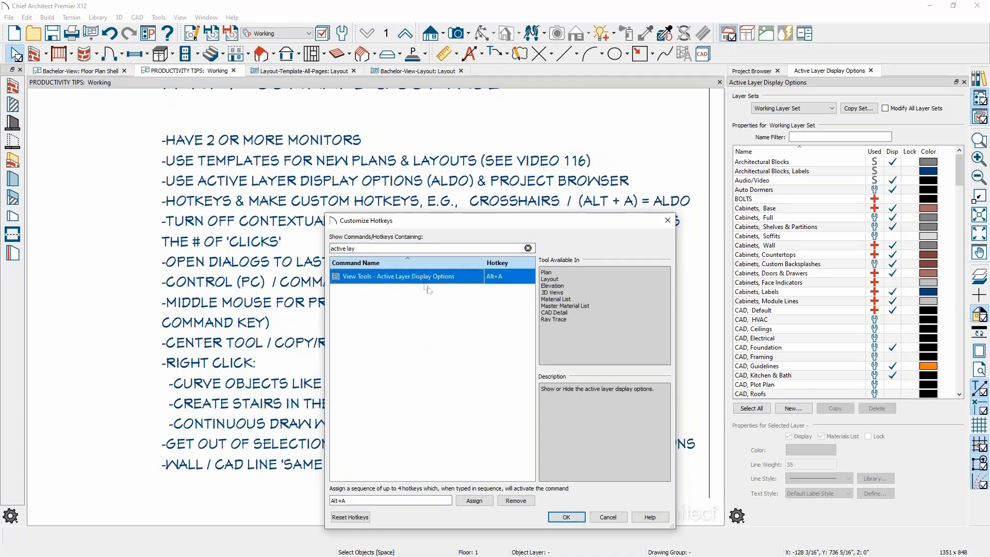
click(394, 500)
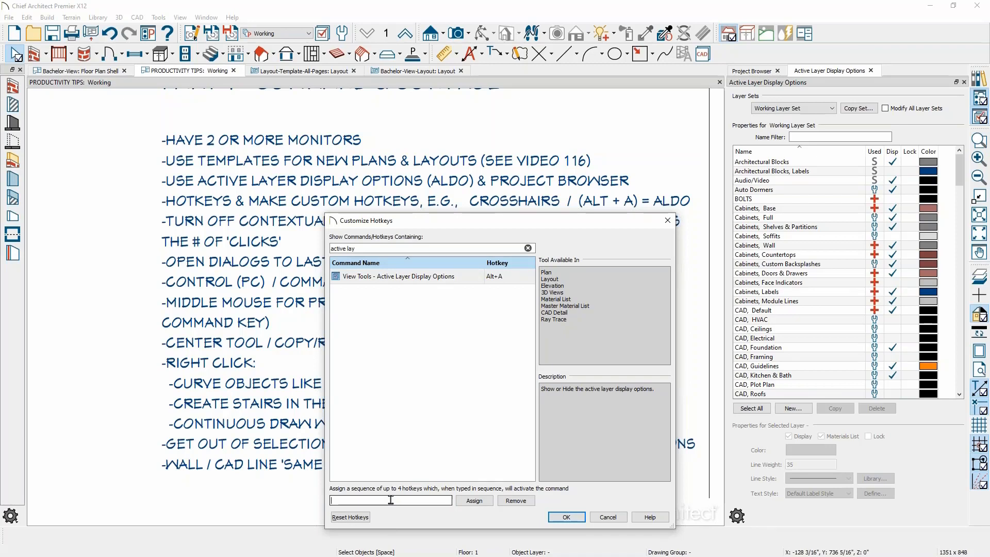
key(alt+a)
click(491, 503)
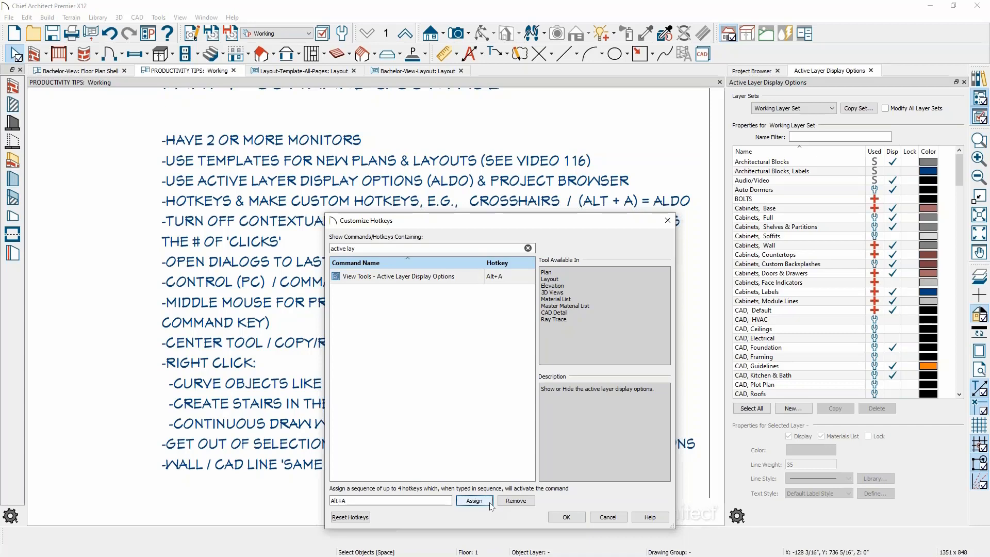
click(566, 519)
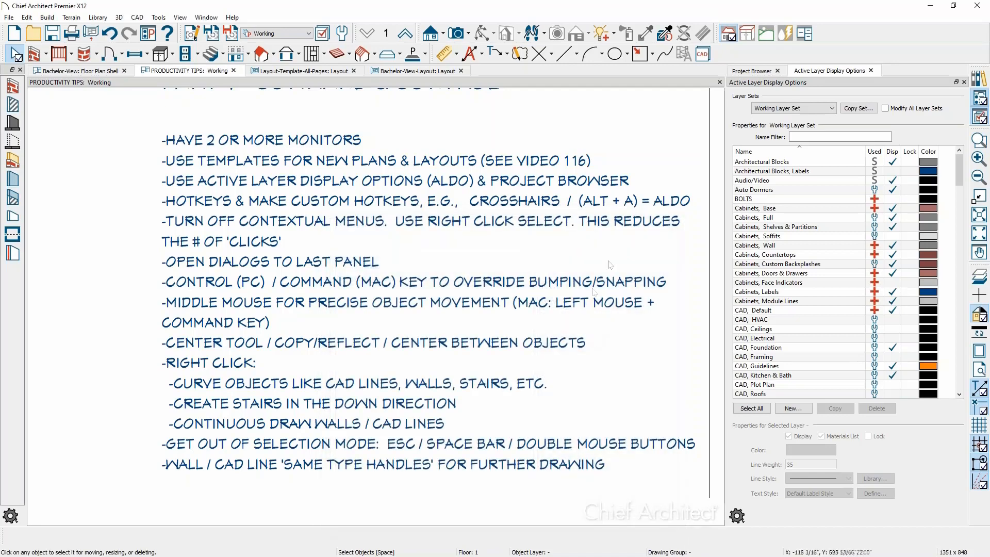
Test the Alt+A hotkey by toggling Active Layer Display Options with the Part 1 text selected and deselected, leaving it shown.
click(658, 165)
key(alt+a)
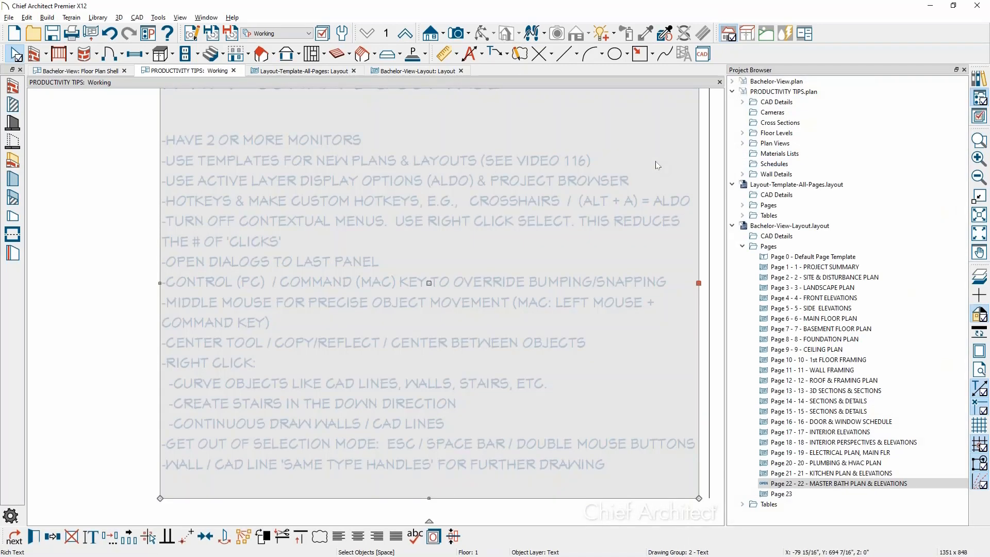
key(alt+a)
key(alt+a)
key(alt+a)
key(alt+a)
key(alt+a)
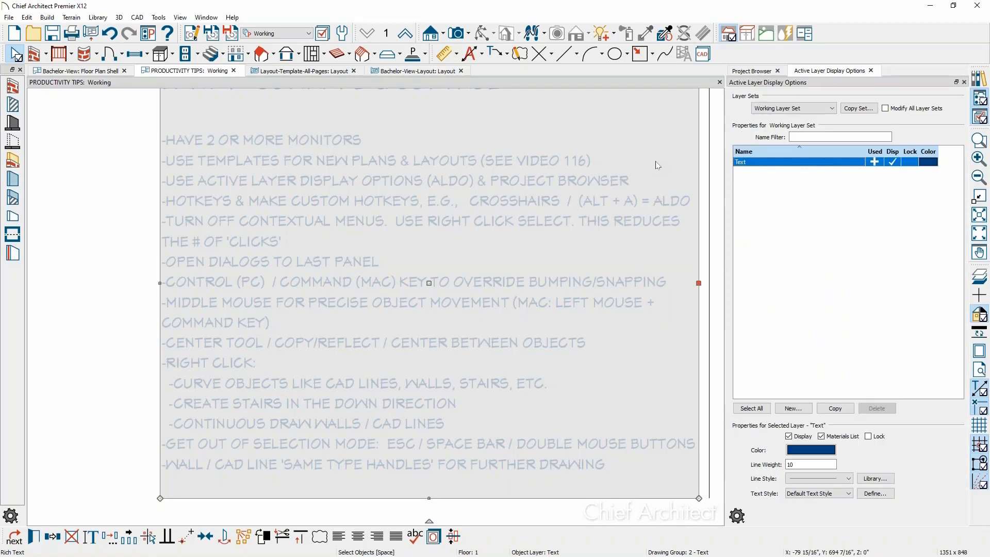
click(120, 268)
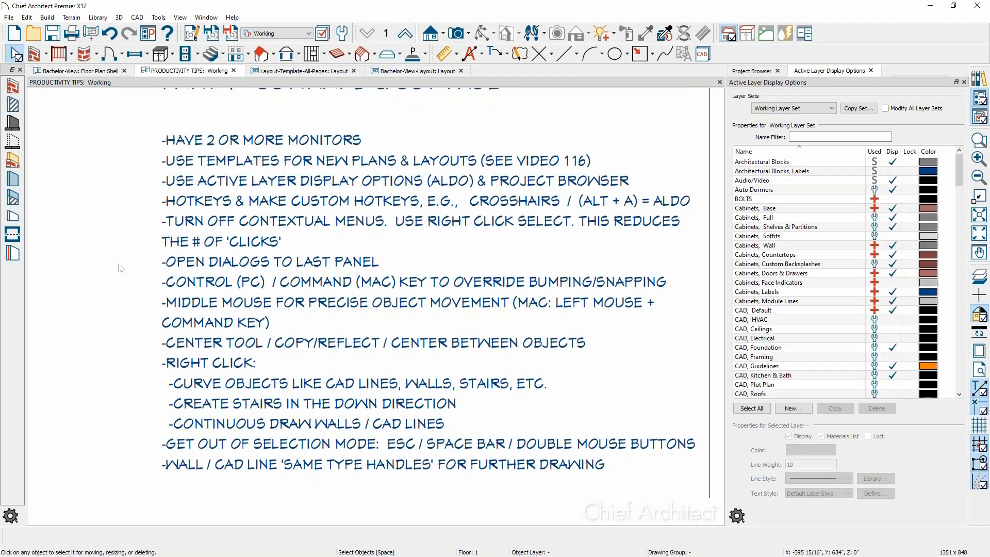
key(alt+a)
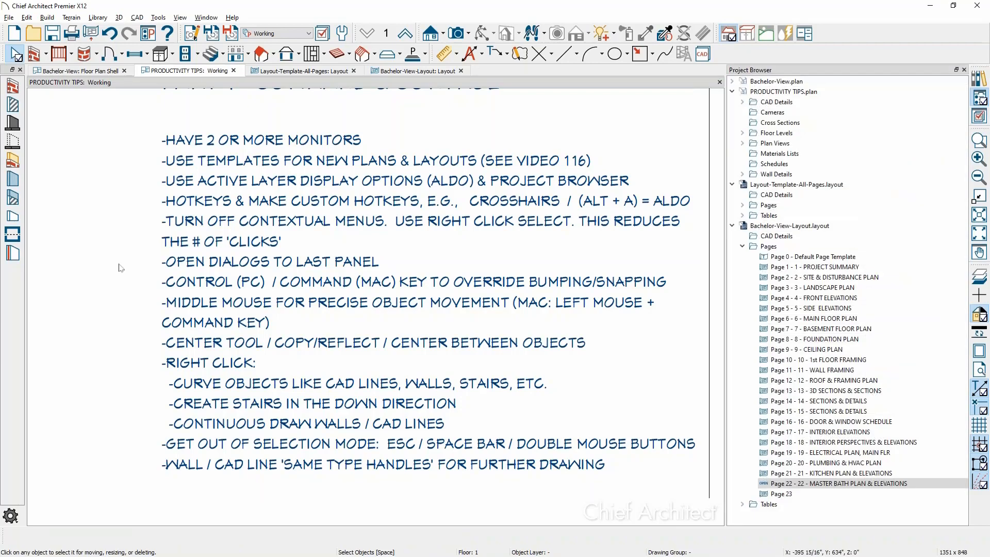
key(alt+a)
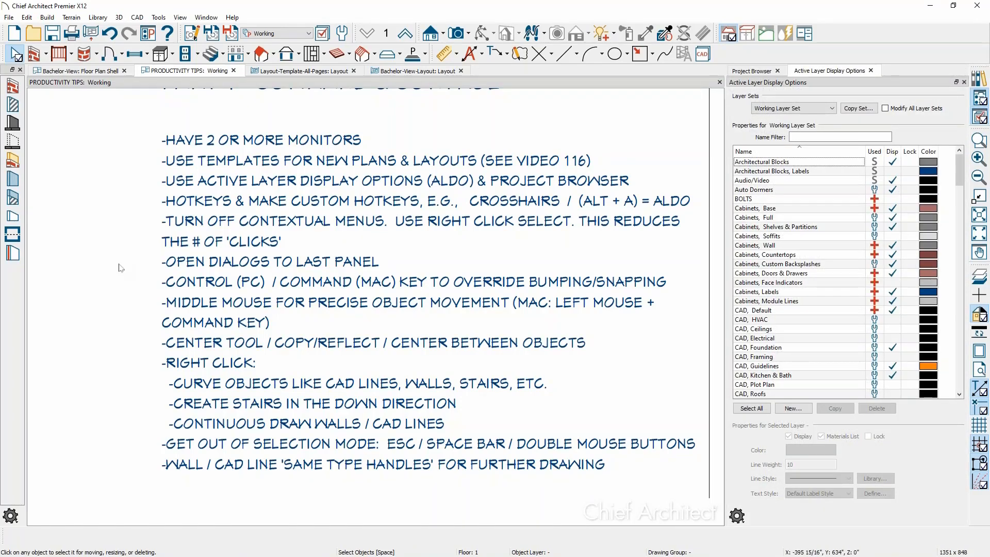
Open Toolbar Customization, review the available view types, and keep Plan as the view type.
right_click(741, 56)
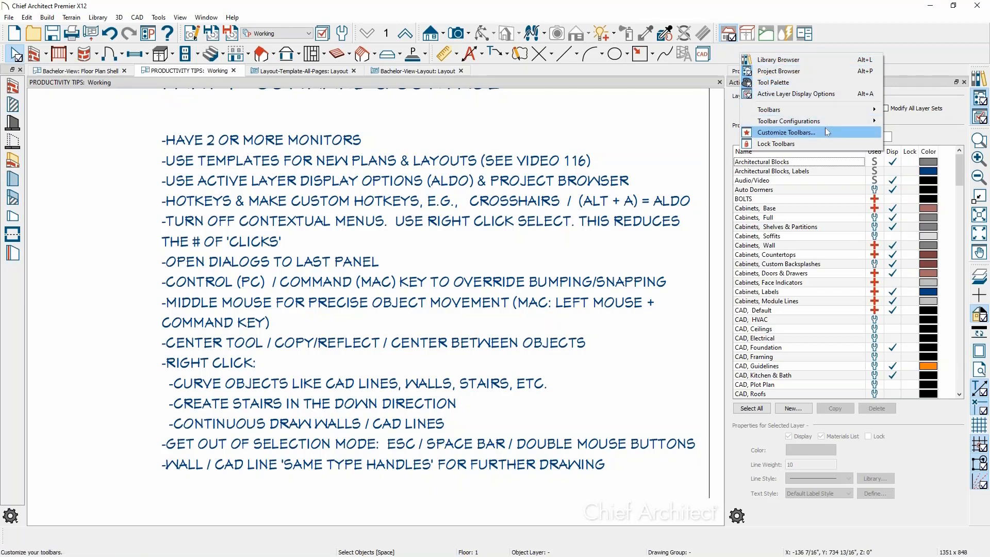
click(382, 7)
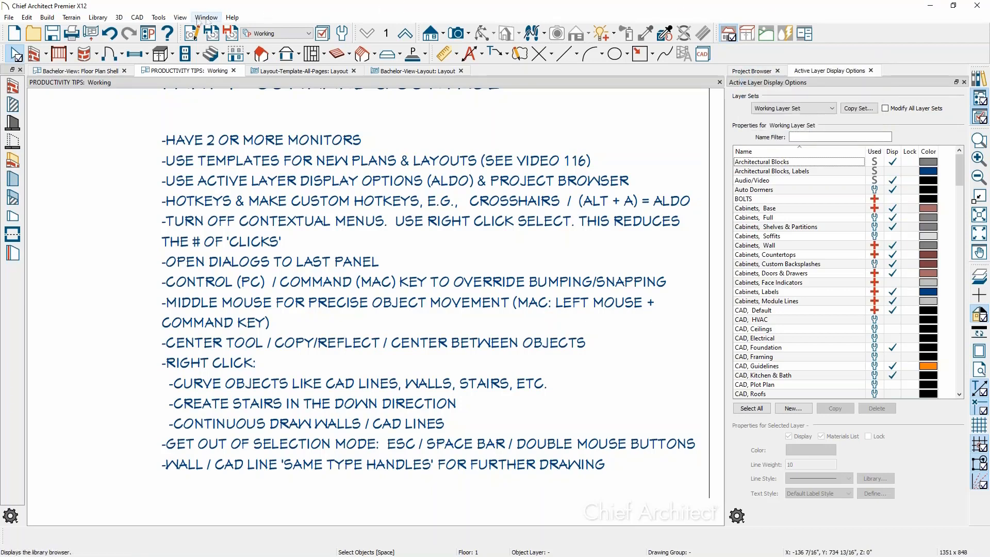
click(156, 18)
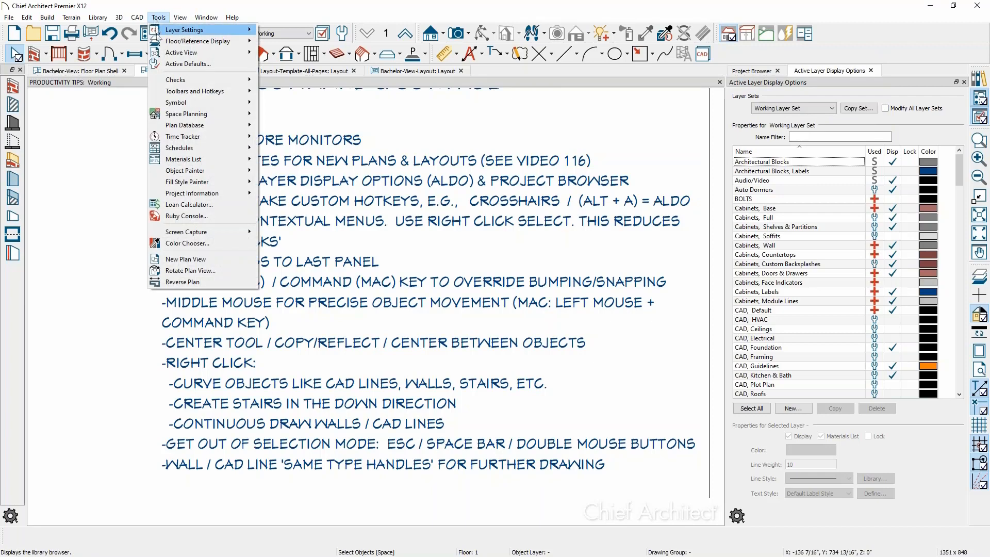
mouse_move(205, 96)
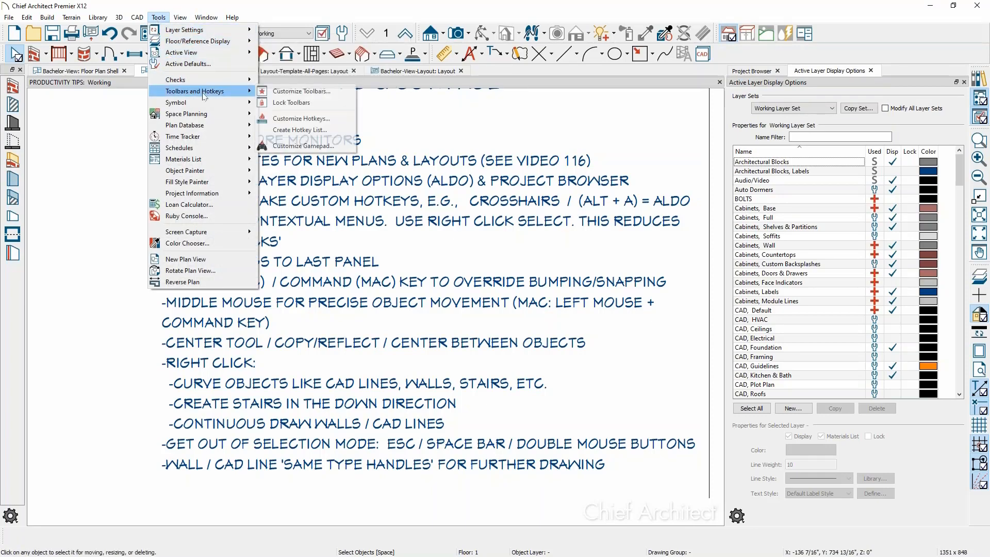
click(344, 94)
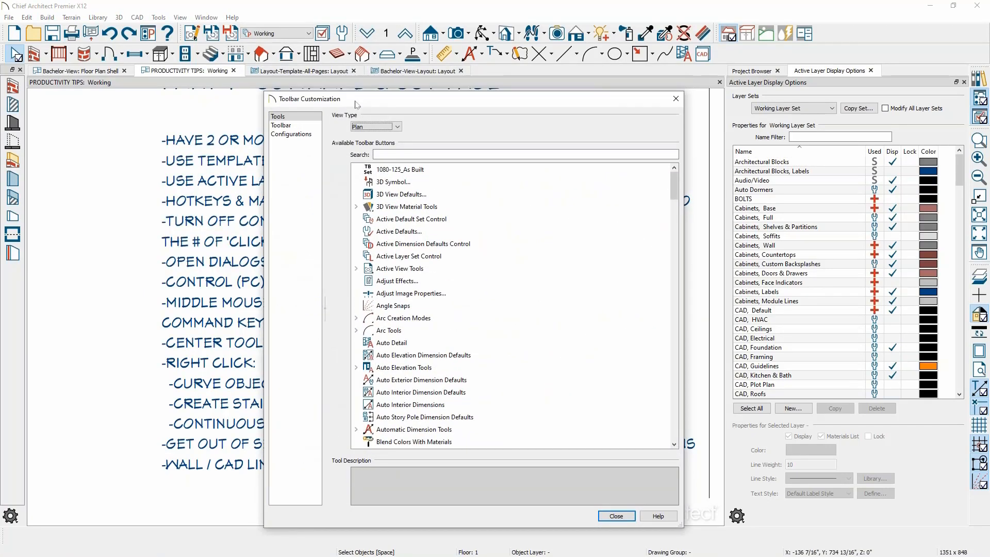
click(398, 128)
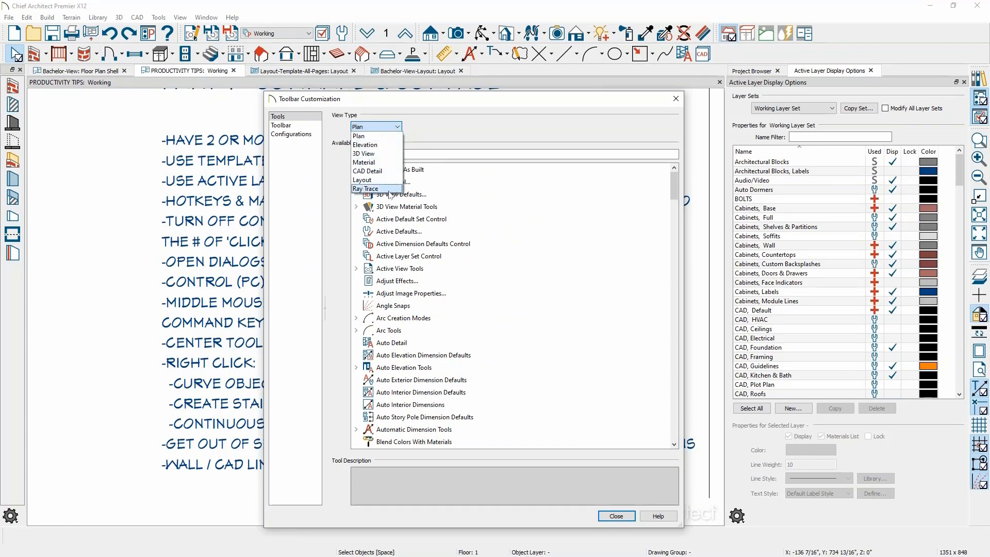
click(381, 137)
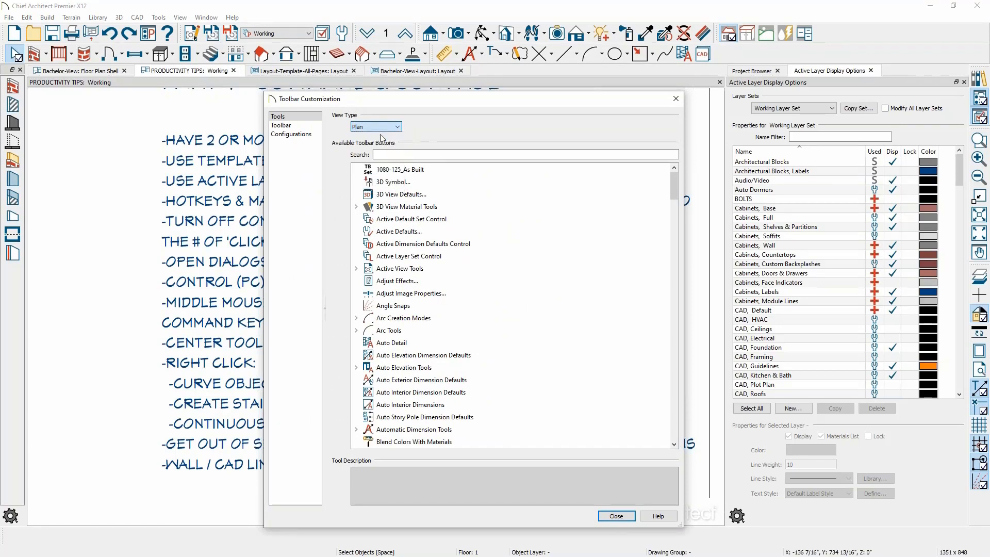
Search the available toolbar buttons for "marq" and add Selection Modes to the end of the vertical toolbar containing the snap settings.
click(400, 154)
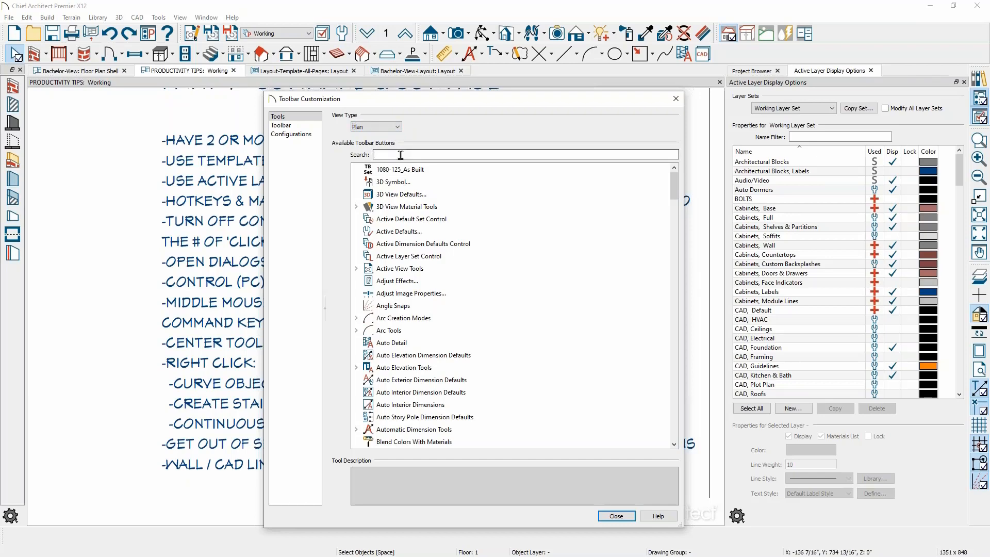
text(mar)
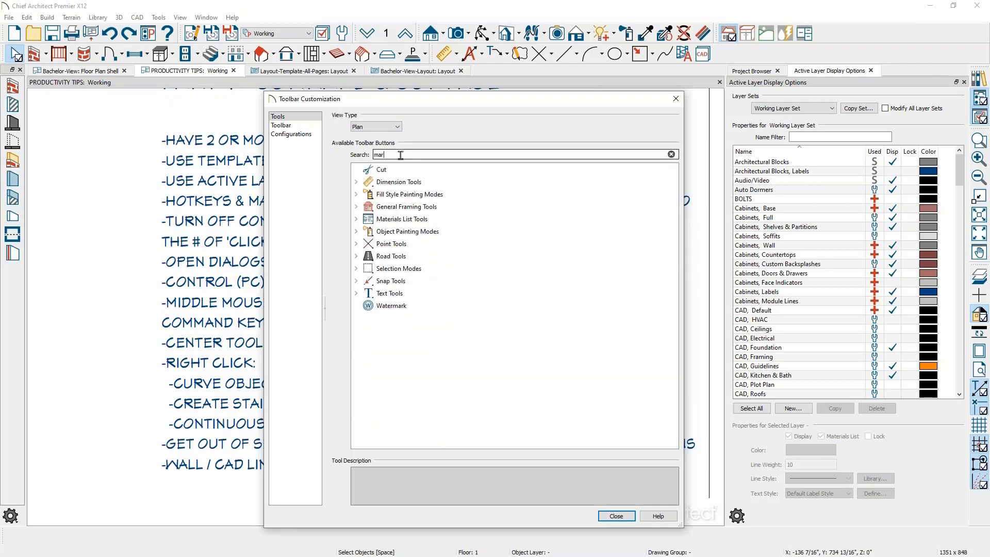
text(q)
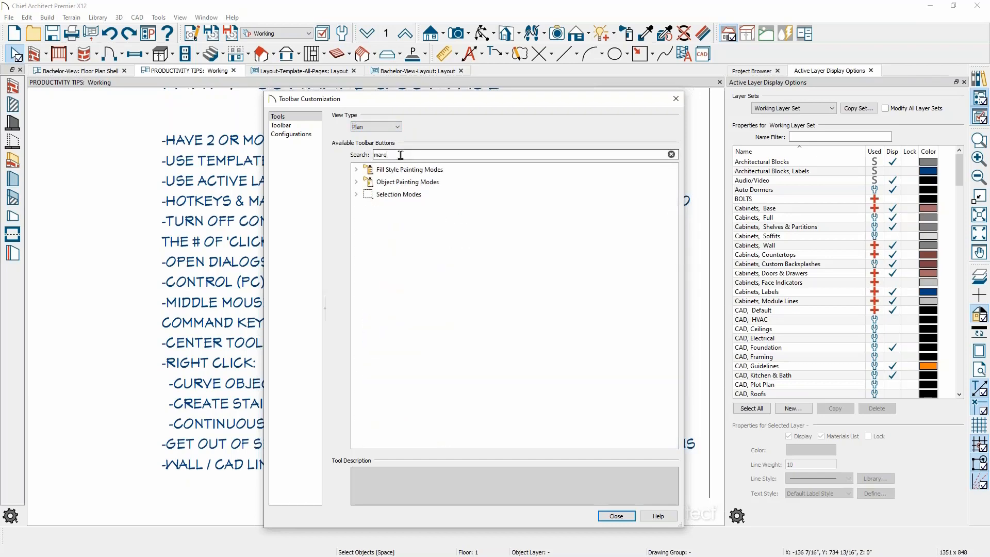
click(356, 195)
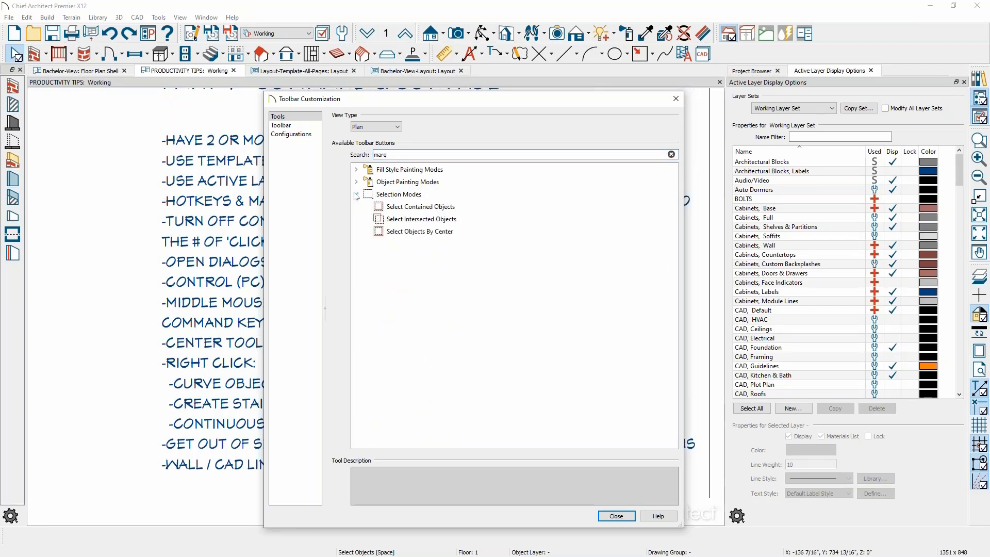
click(402, 196)
drag(402, 195, 979, 504)
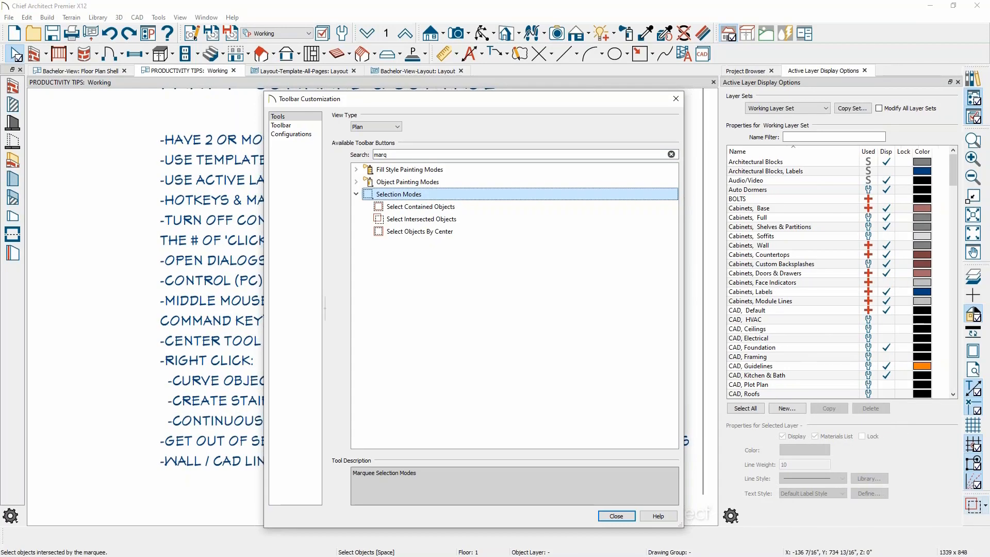
Search for "place lib", add Place Library Object to the end of the horizontal drawing tools toolbar, and close the customization.
click(422, 150)
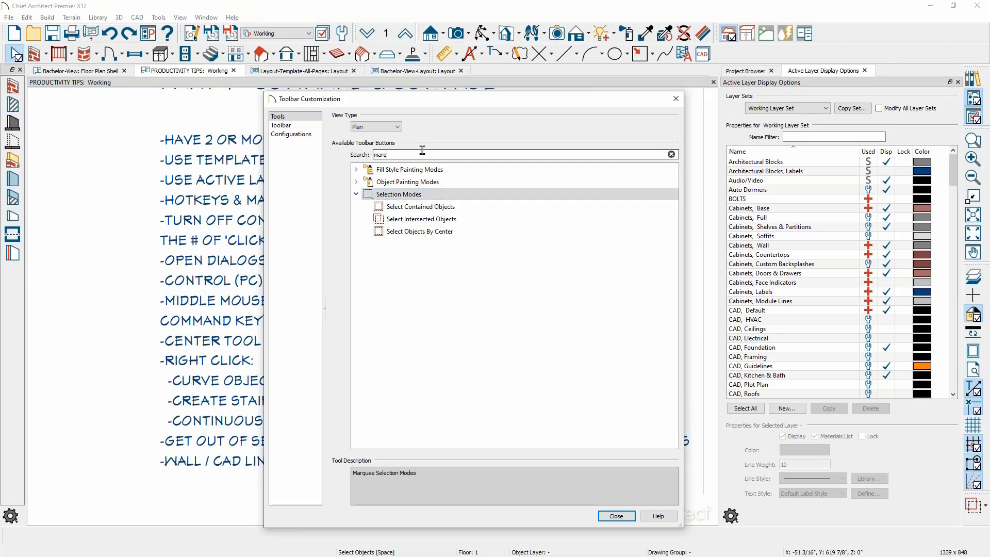
double_click(422, 150)
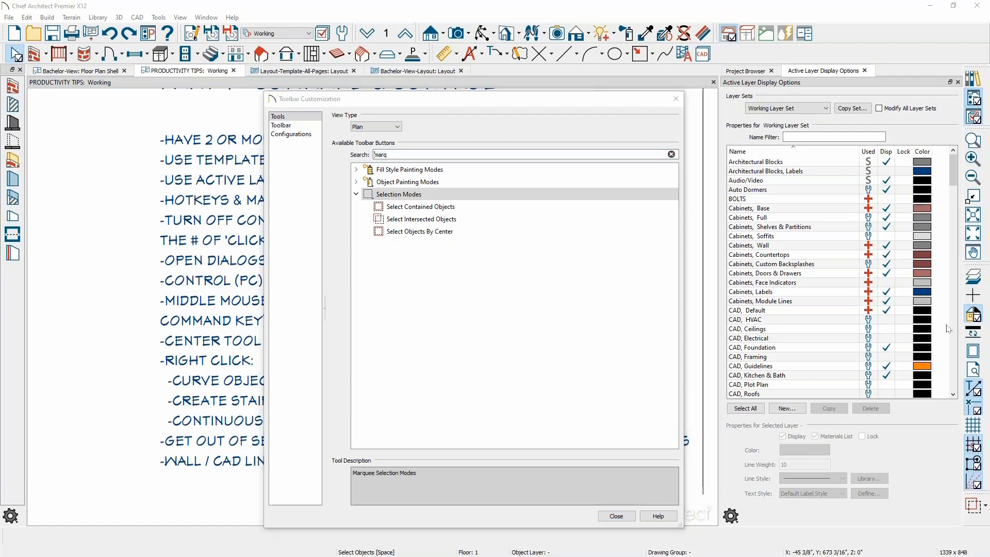
drag(399, 156, 321, 168)
key(BackSpace)
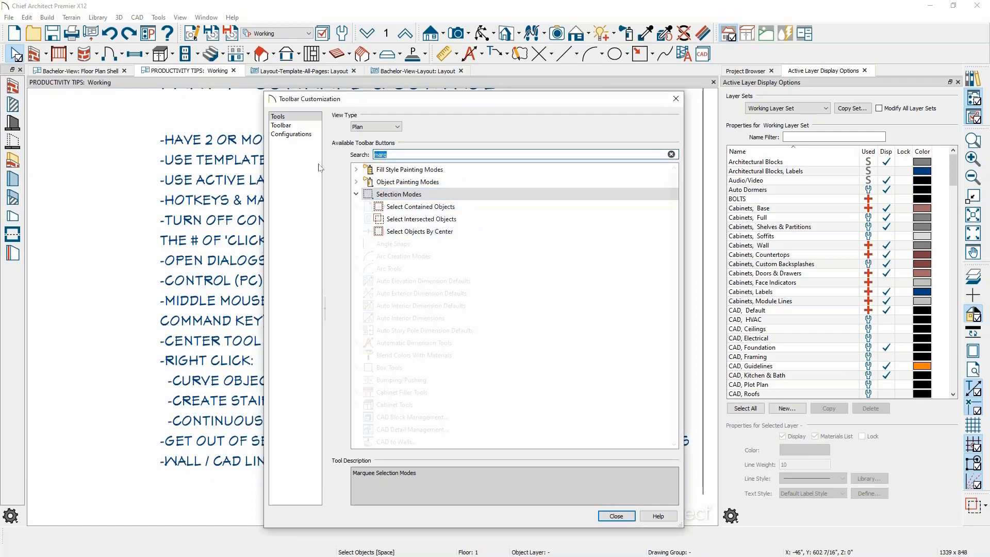
text(place)
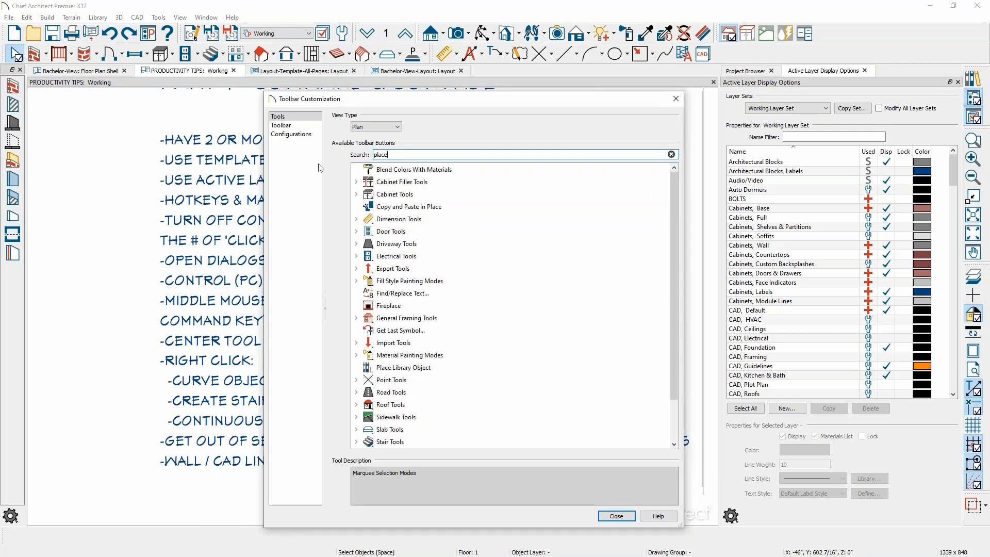
text( lib)
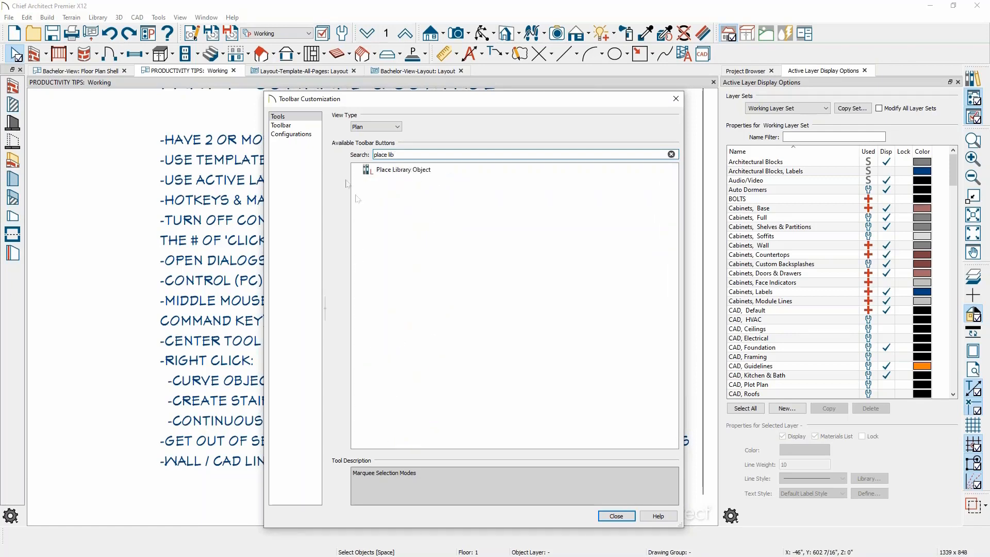
drag(406, 179, 728, 55)
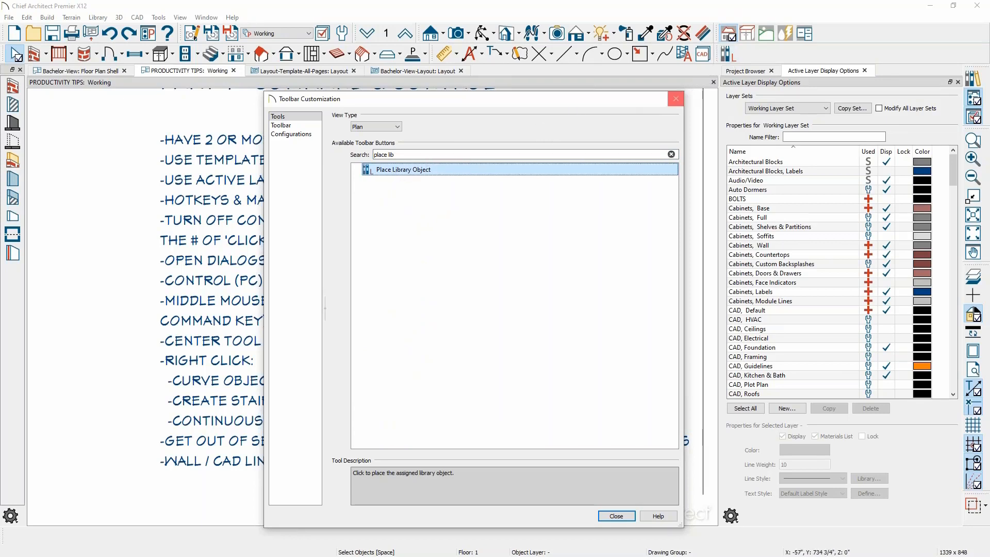
click(616, 516)
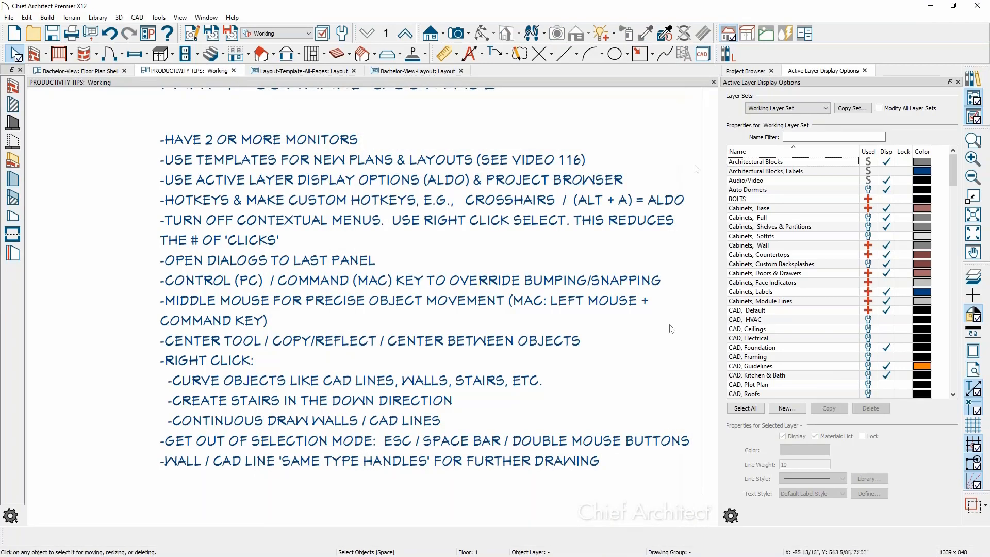
Assign the MailBox from the User Catalog's Bachelor-View folder to the new library object button, using the Automatic 1 icon.
click(729, 54)
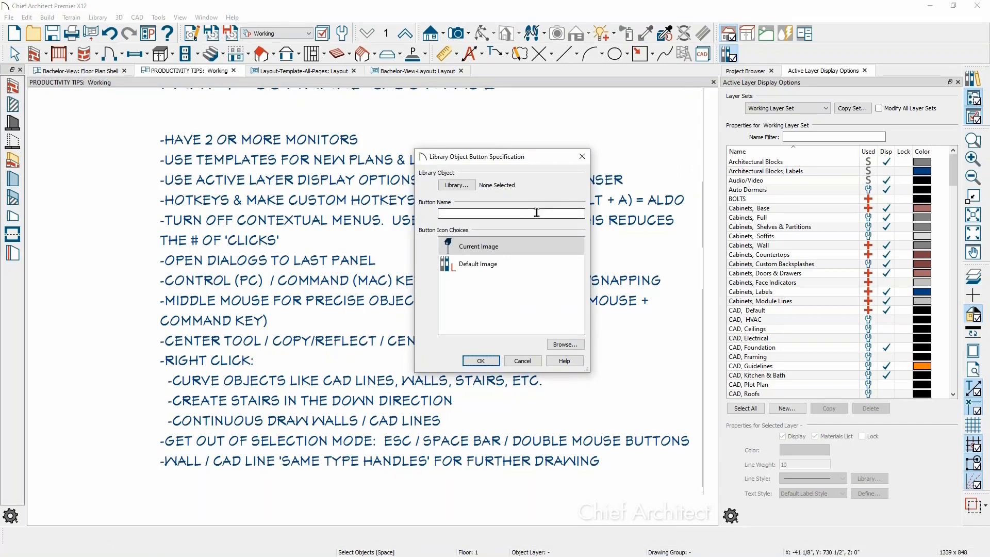
click(463, 188)
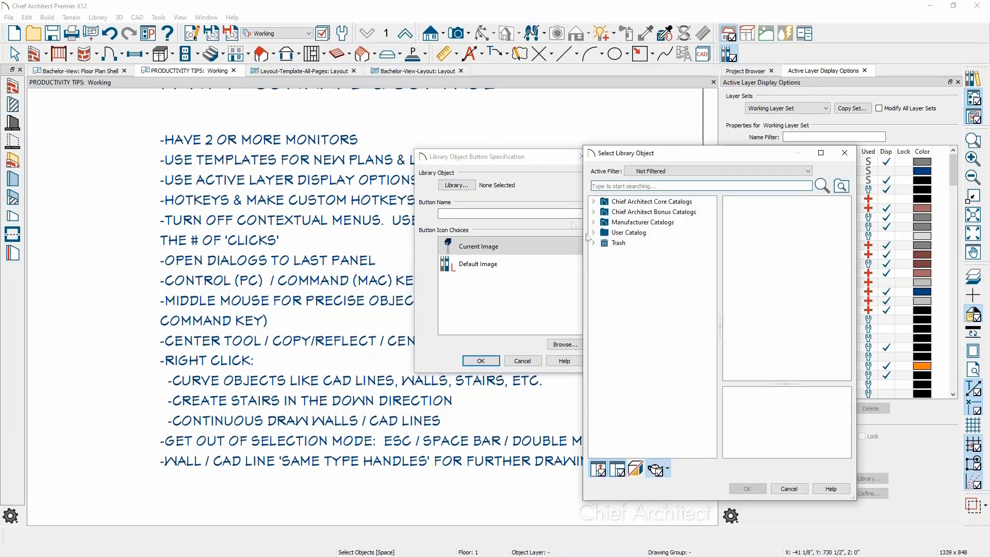
click(594, 232)
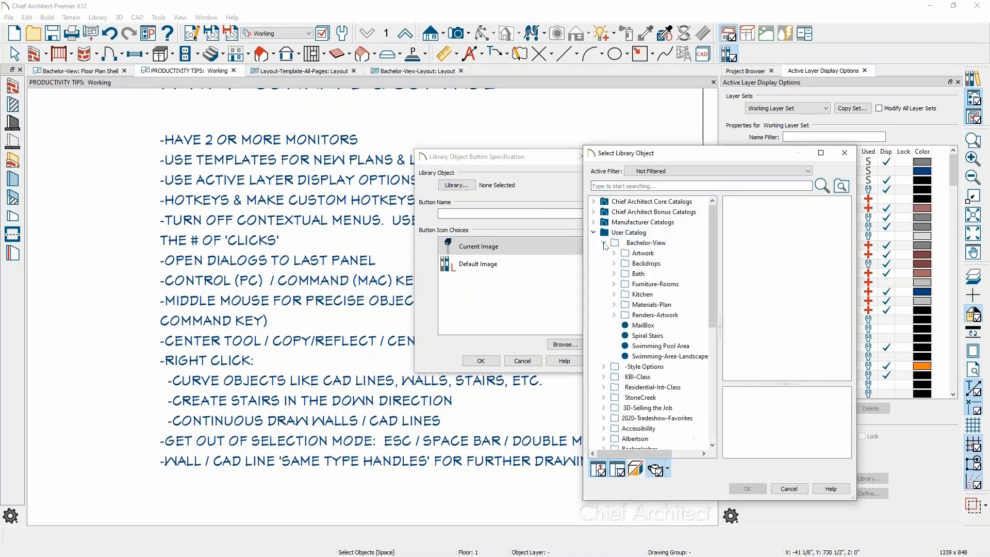
click(640, 326)
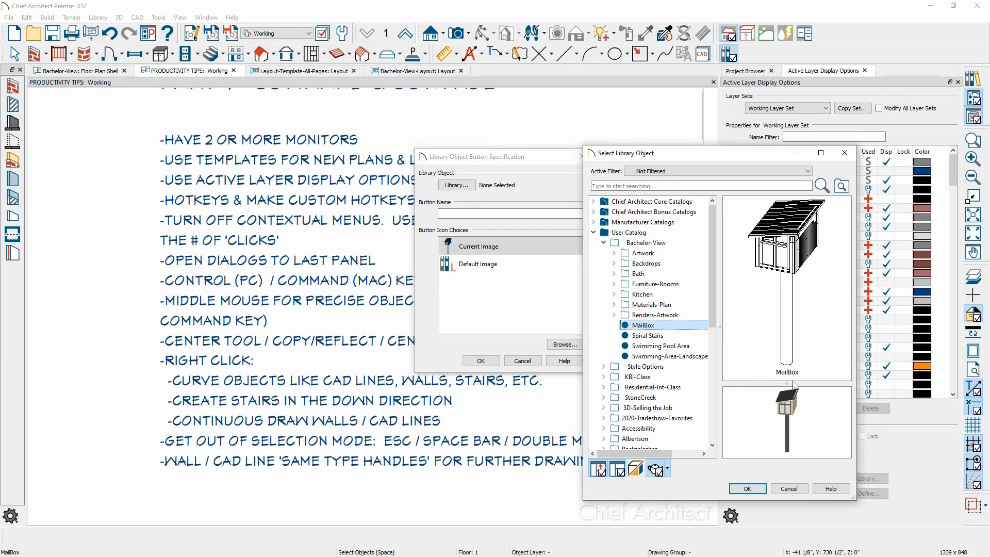
drag(795, 385, 788, 260)
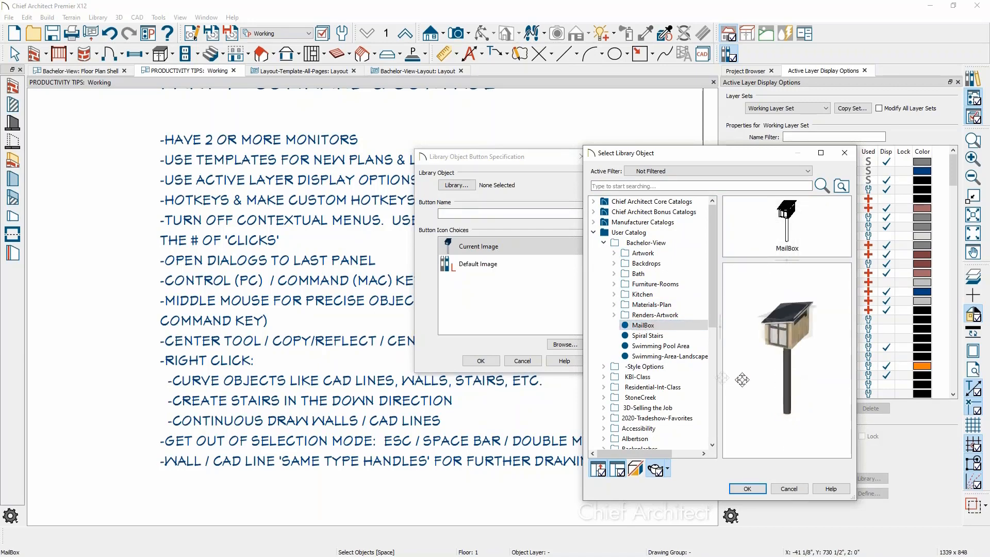
drag(743, 379, 947, 346)
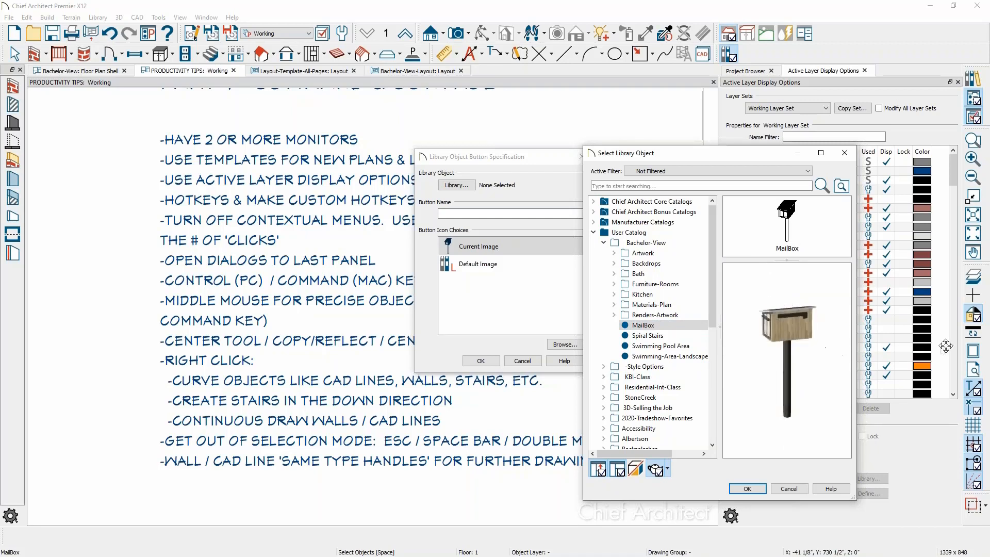
drag(789, 359, 819, 350)
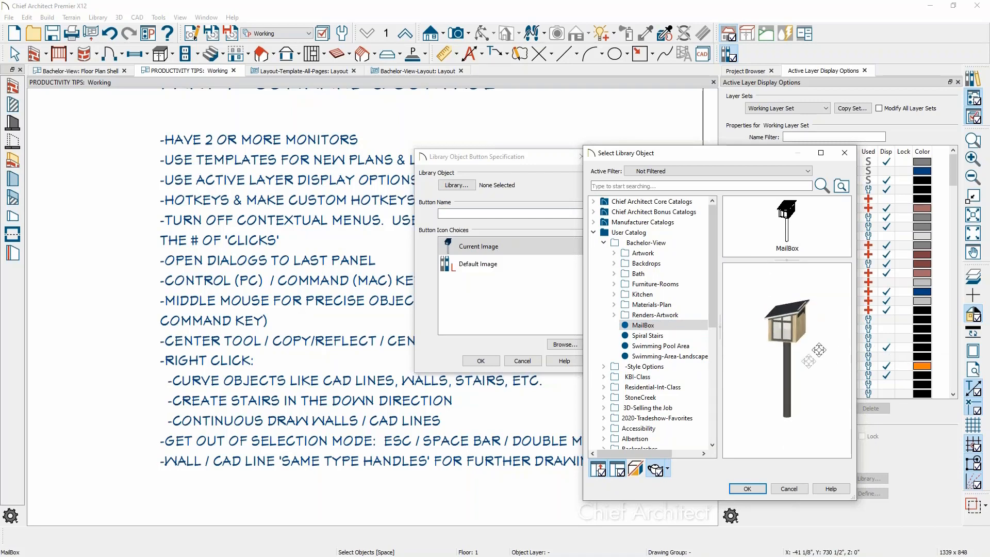
click(755, 490)
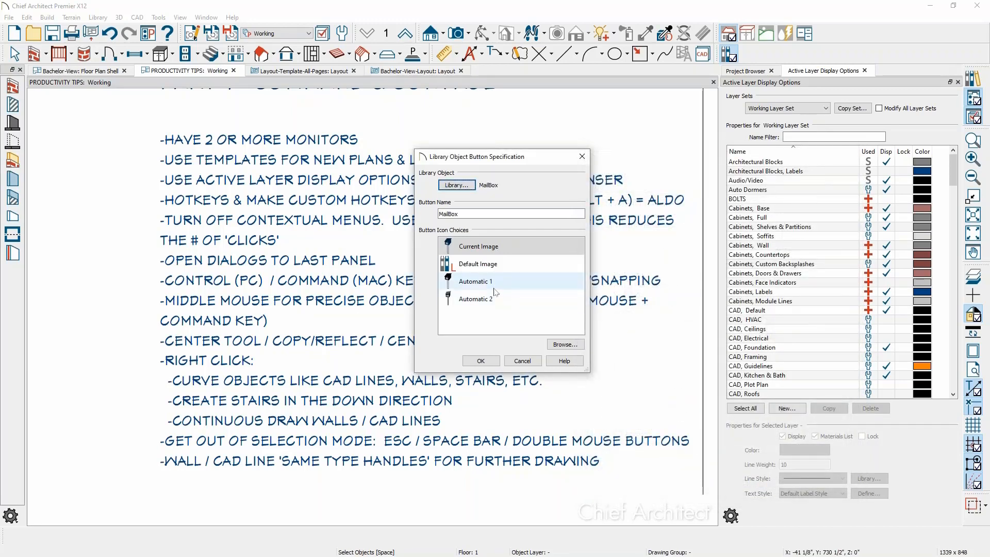
click(496, 283)
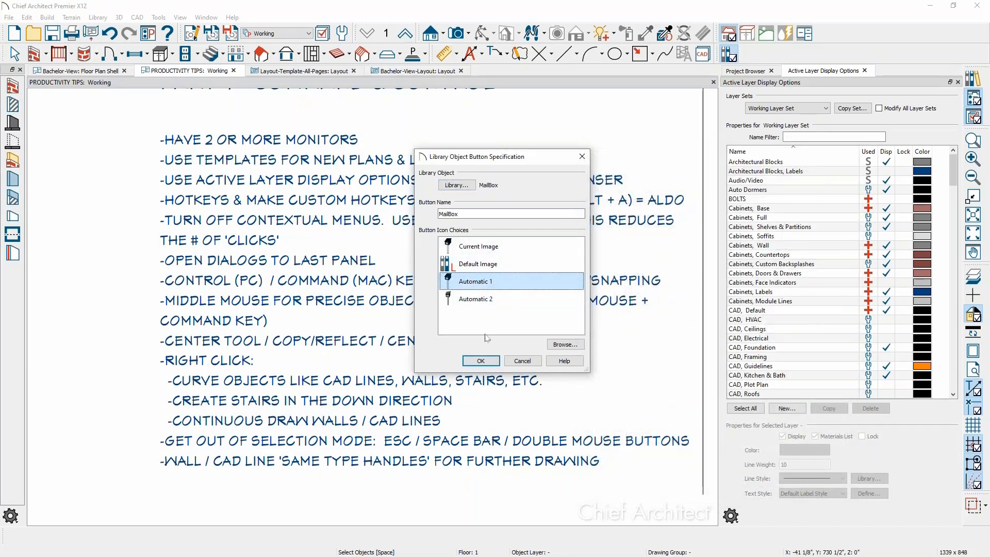
click(488, 361)
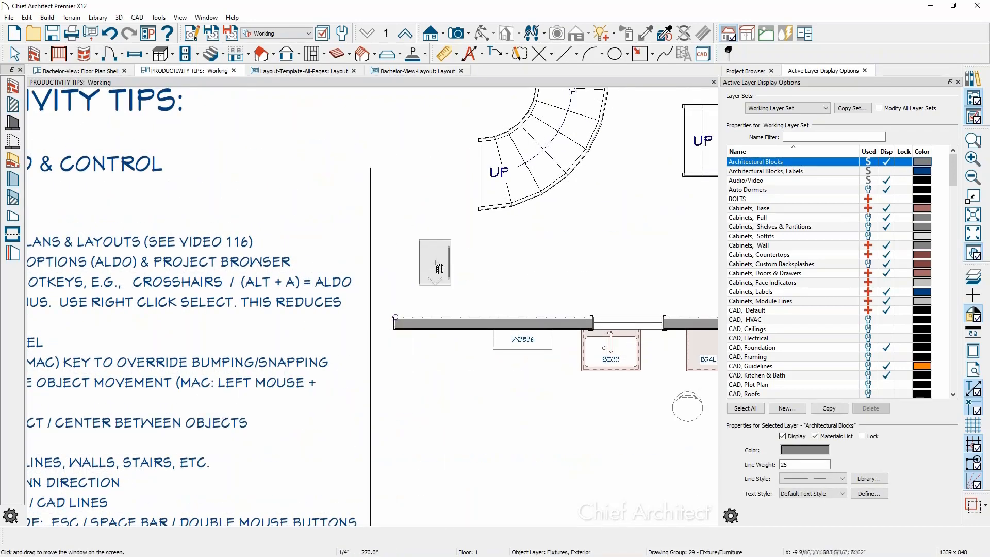
Place two MailBox objects side by side in the open area between the curved stairs and the kitchen wall, ending placement.
click(729, 53)
click(541, 266)
key(Escape)
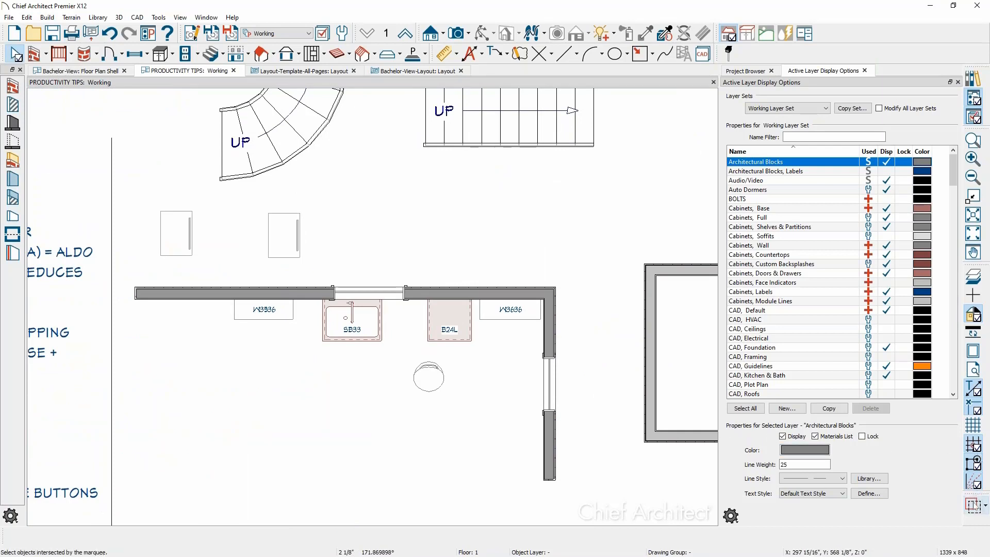
Set the selection mode to Select Contained Objects and marquee-select the kitchen walls together with all cabinets and the chair.
click(987, 507)
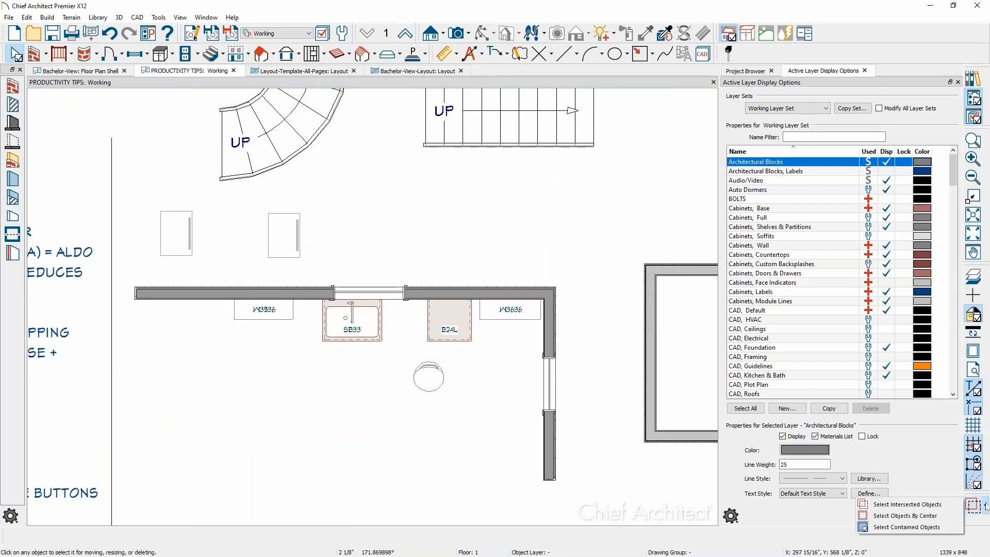
click(937, 527)
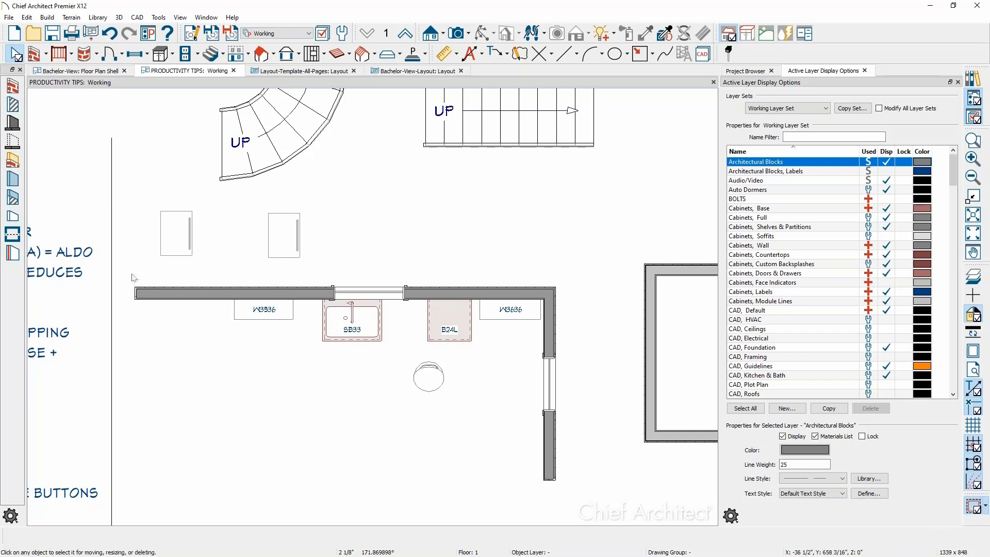
drag(134, 277, 576, 502)
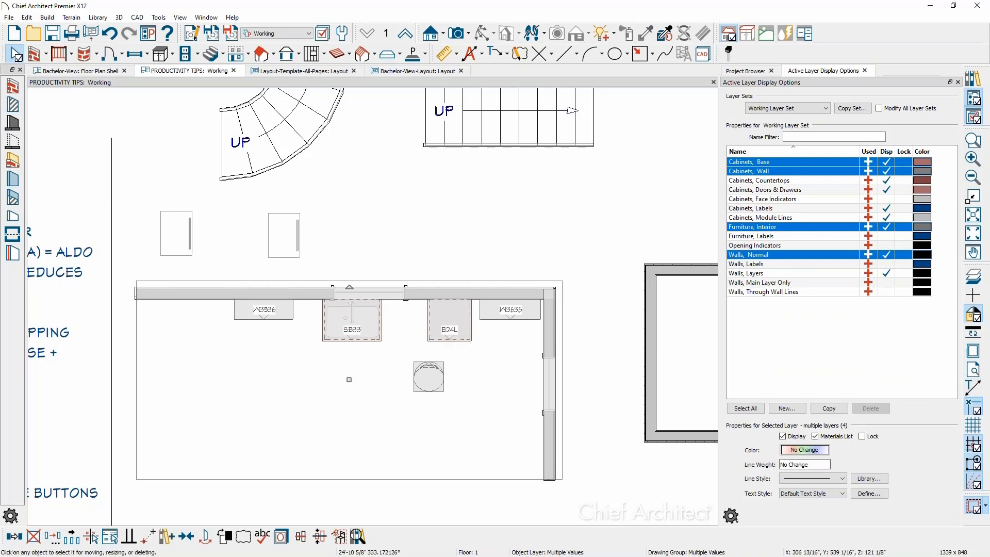
Switch to Select Intersected Objects, clear the selection, and marquee across the cabinet row to select the four cabinets.
click(987, 507)
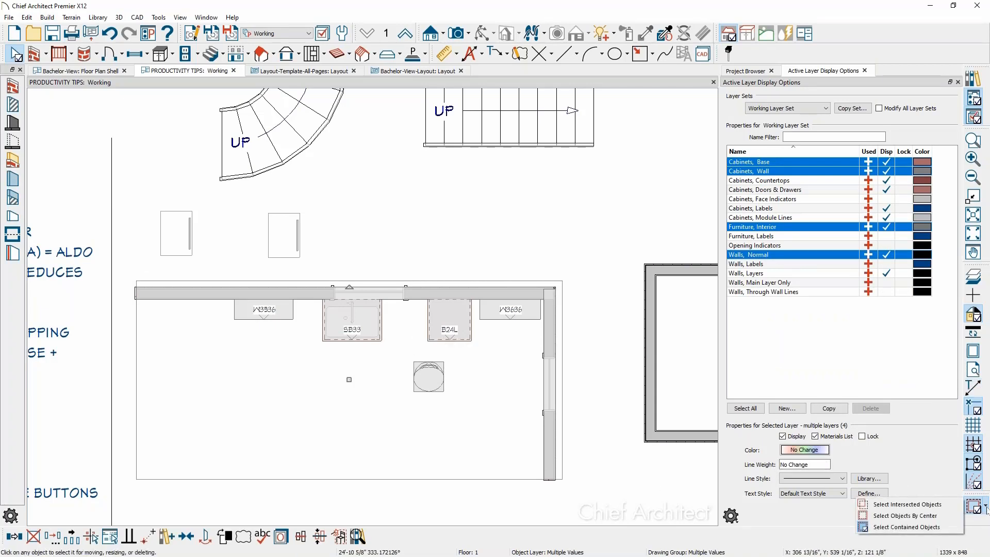
click(952, 508)
click(213, 317)
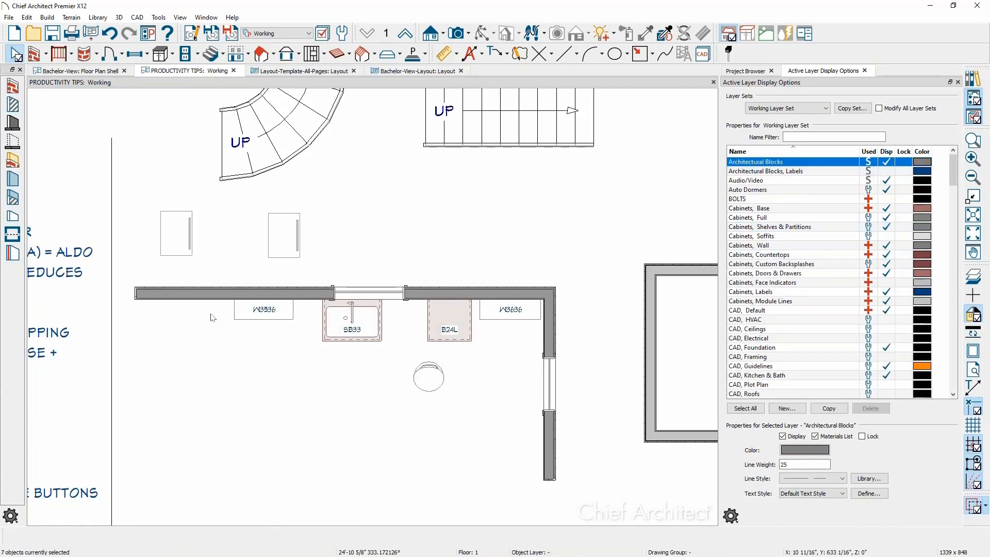
drag(213, 317, 540, 346)
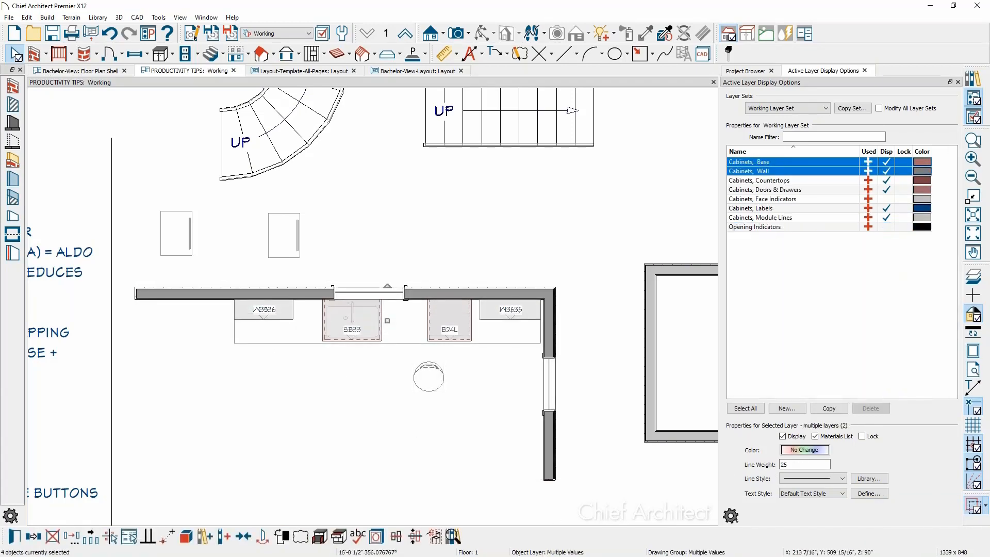
Open the choices for the marquee selection mode.
click(986, 507)
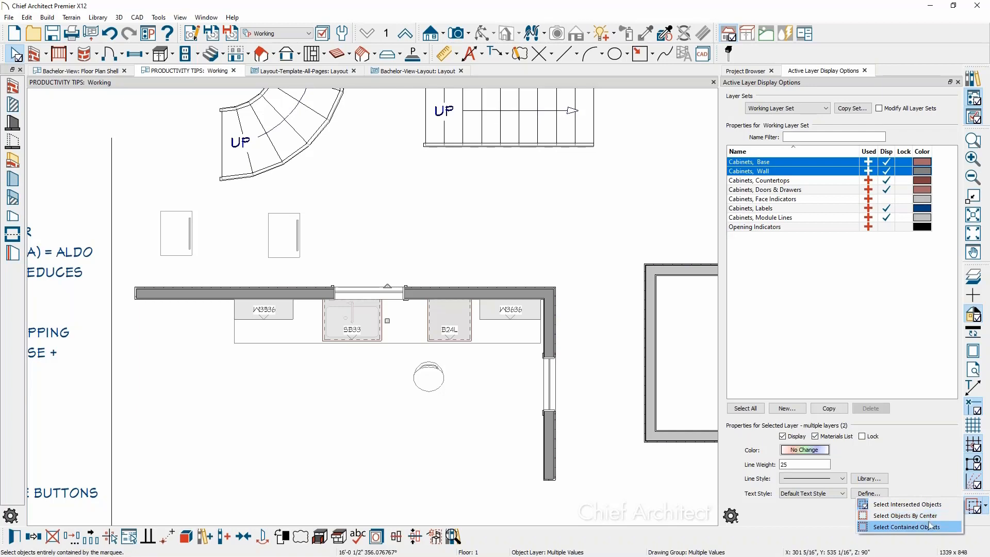
Set marquee selection to Select Contained Objects and marquee the kitchen walls, cabinets and stool, then clear the selection.
click(947, 527)
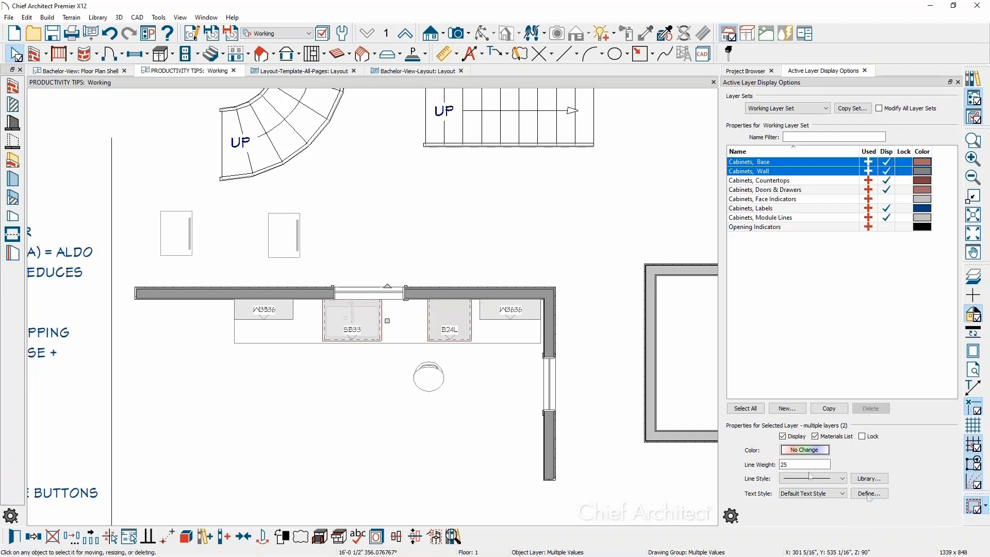
drag(571, 259, 125, 510)
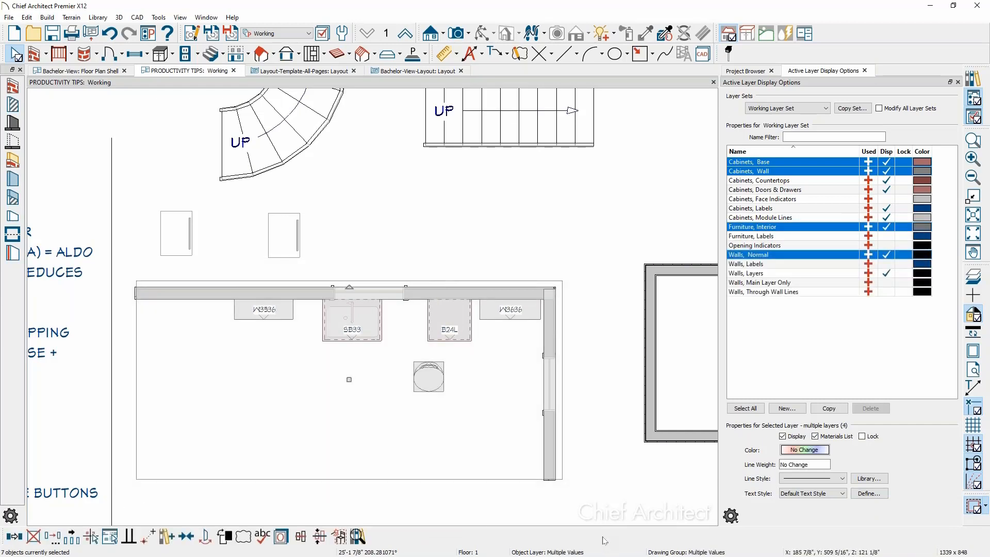
key(Escape)
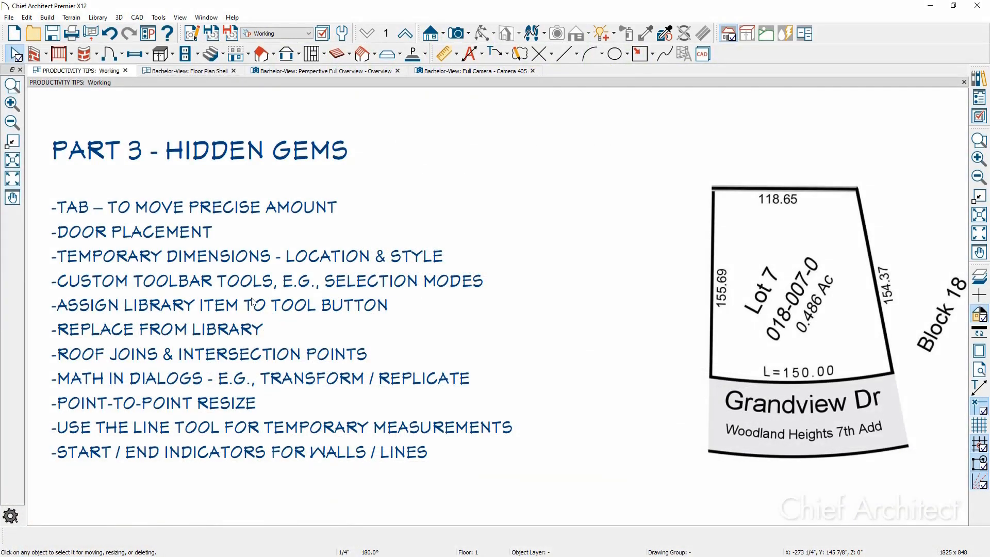
Draw a horizontal exterior wall beside the Part 3 heading, entering a relative polar distance of 5' for its end point.
key(space)
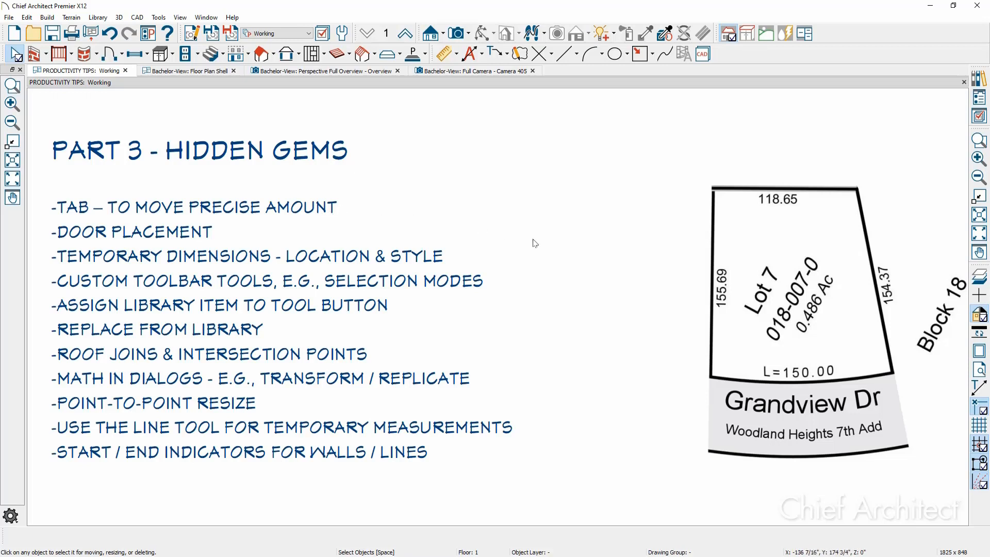
key(w)
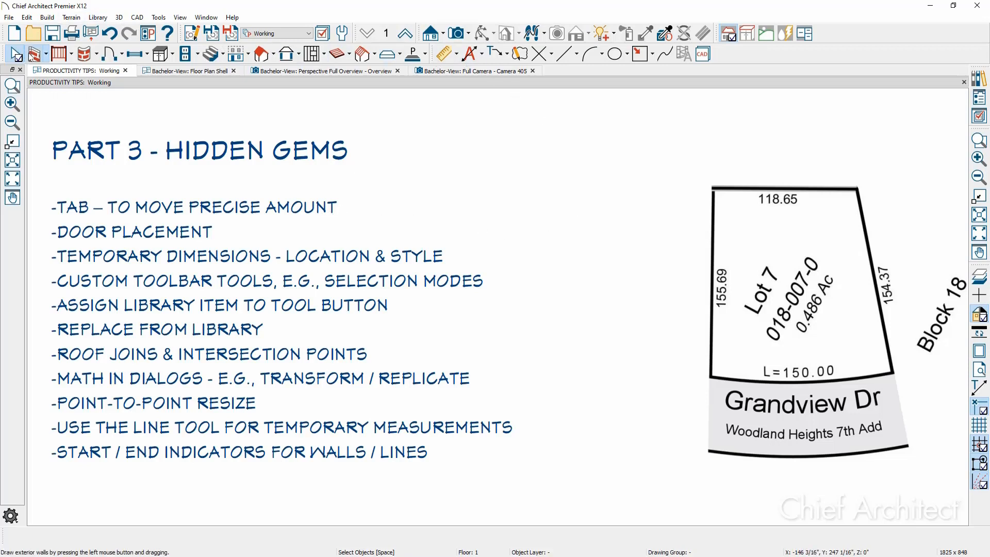
drag(517, 145, 605, 157)
key(Tab)
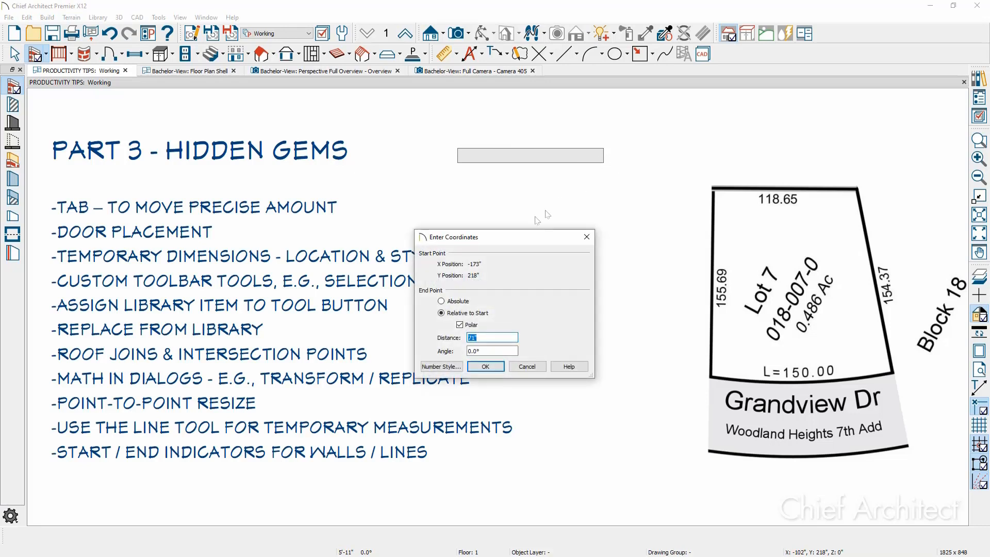
drag(499, 239, 583, 203)
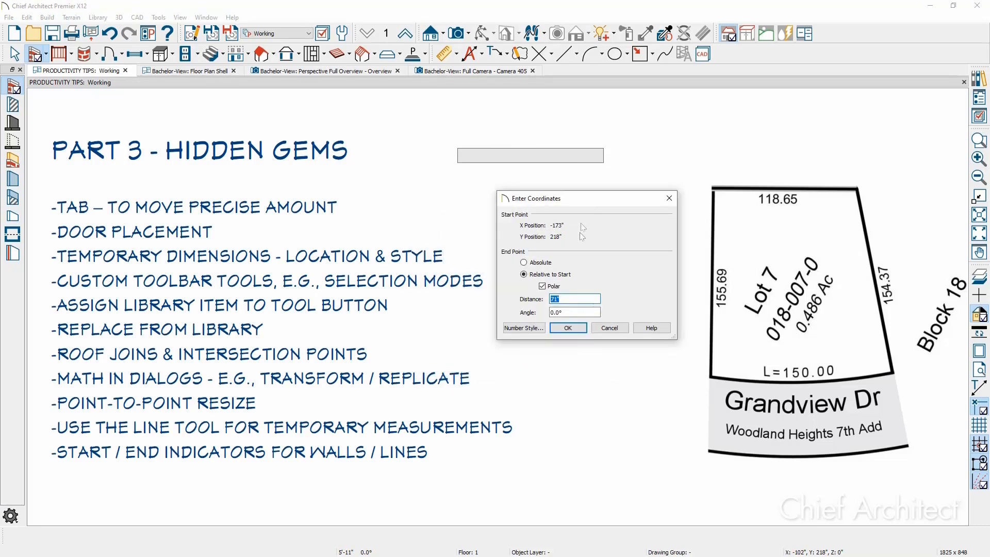
click(584, 299)
drag(583, 299, 478, 312)
text(5)
key(Return)
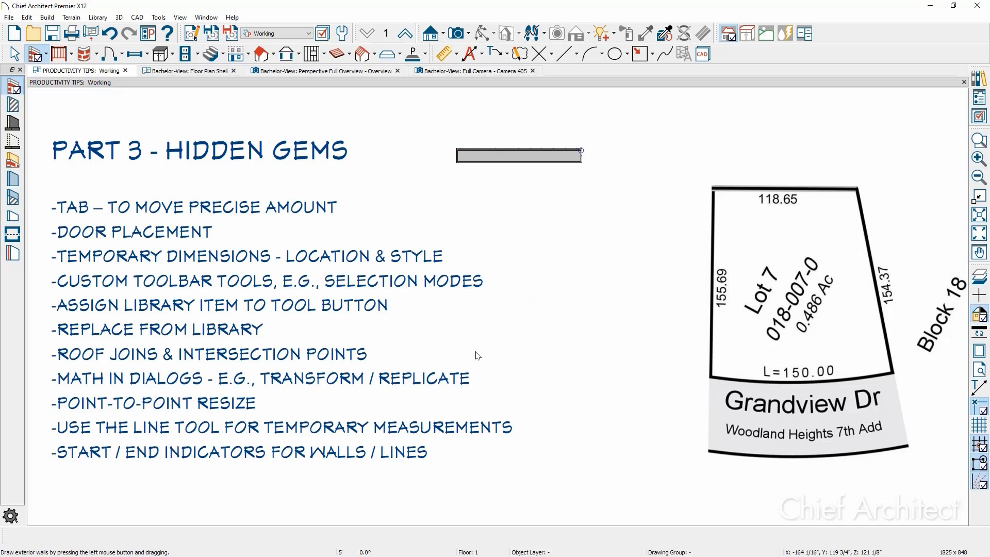
click(565, 53)
drag(459, 133, 607, 131)
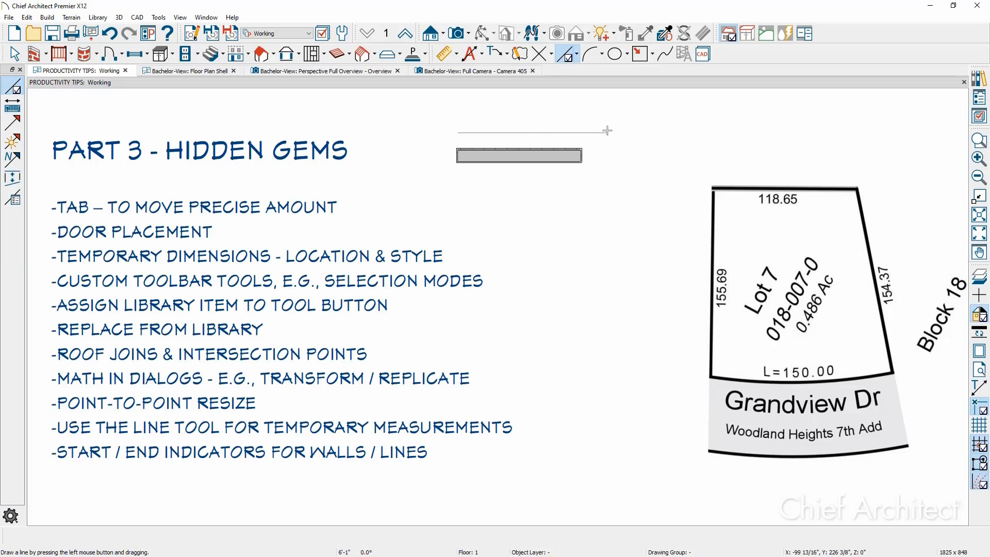
key(Tab)
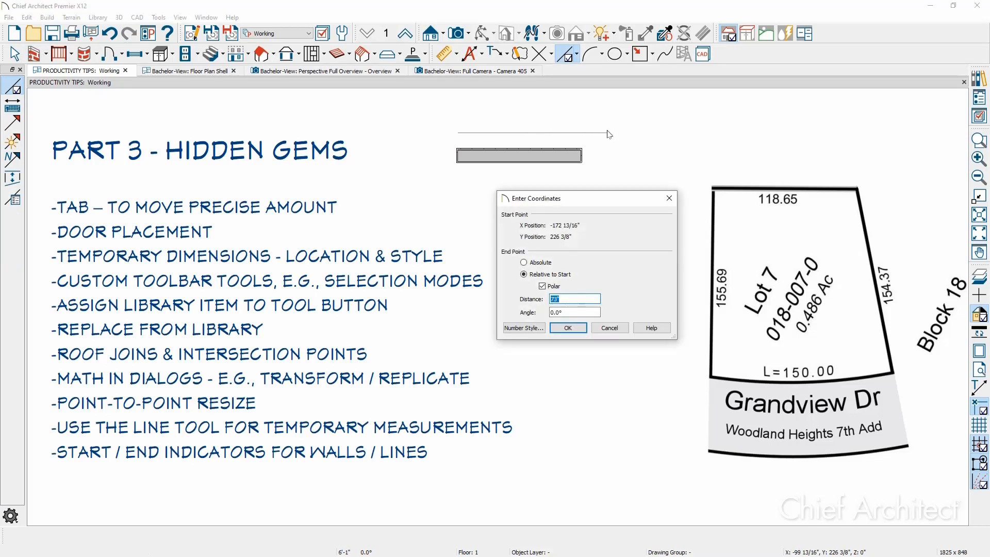
click(554, 285)
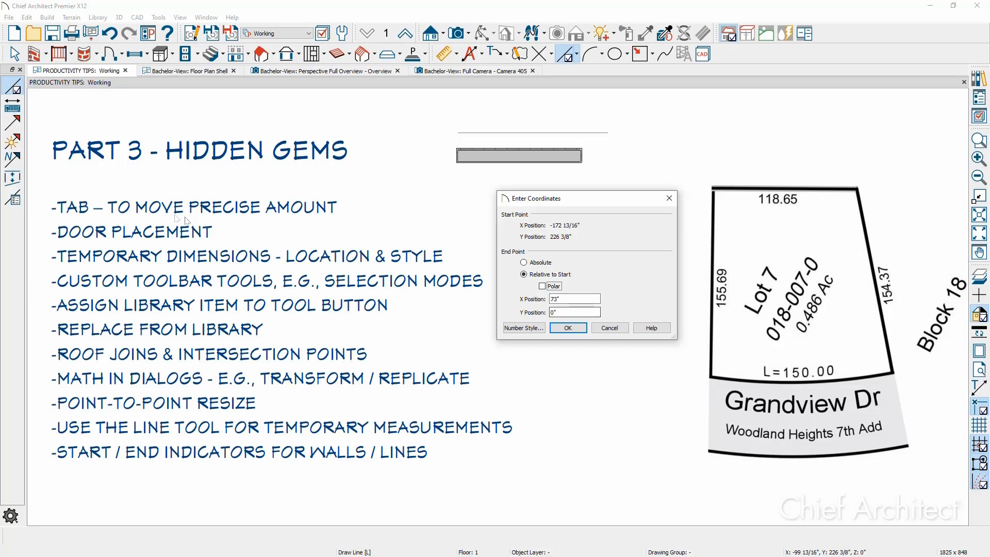
click(619, 331)
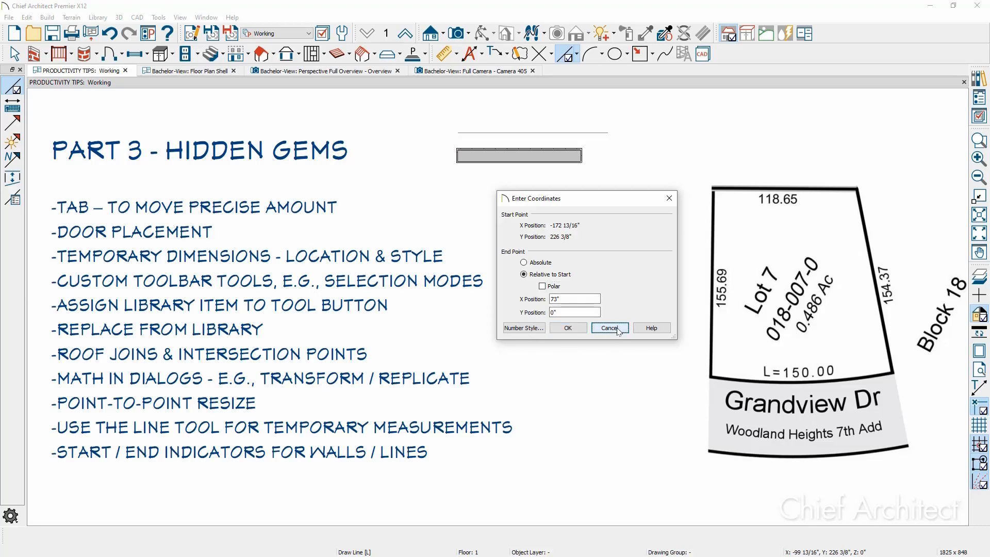
Lengthen the new wall by stretching its right end and place a hinged door in it, swinging below the wall.
click(577, 156)
drag(581, 150, 634, 151)
click(110, 53)
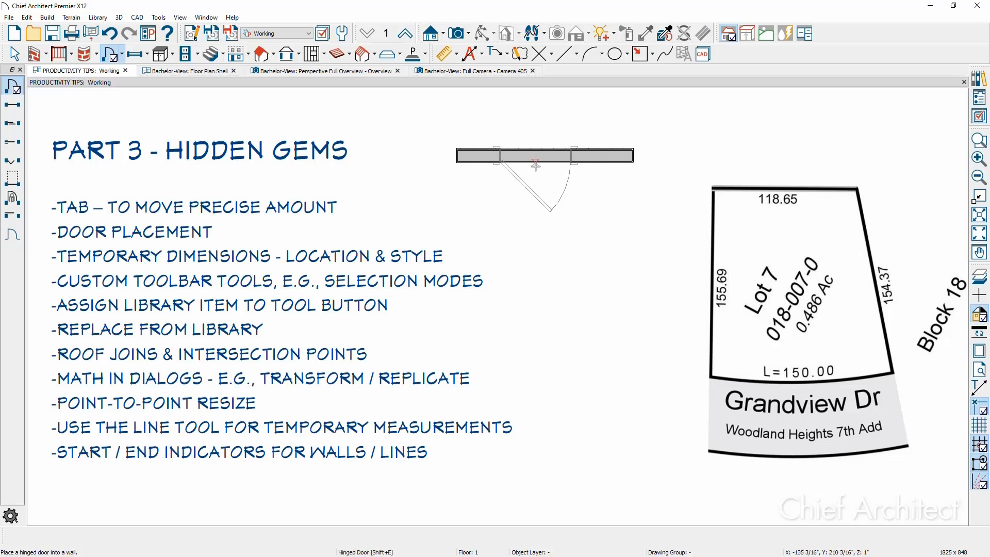
click(535, 165)
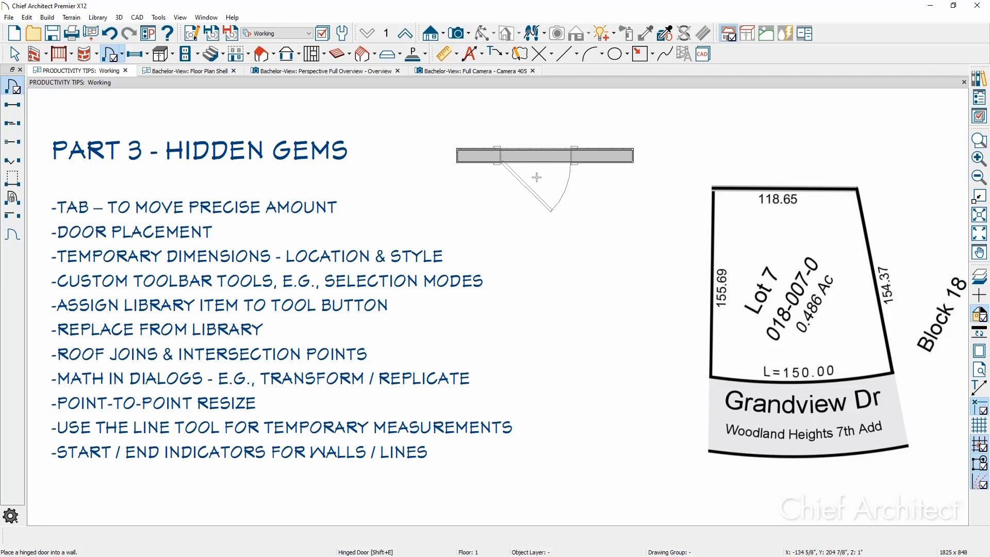
drag(537, 178, 512, 177)
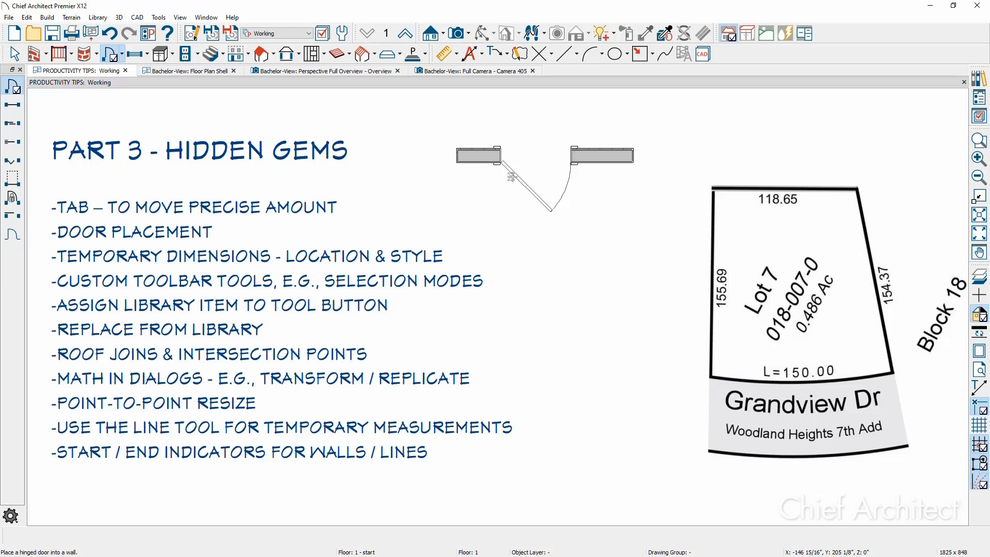
key(space)
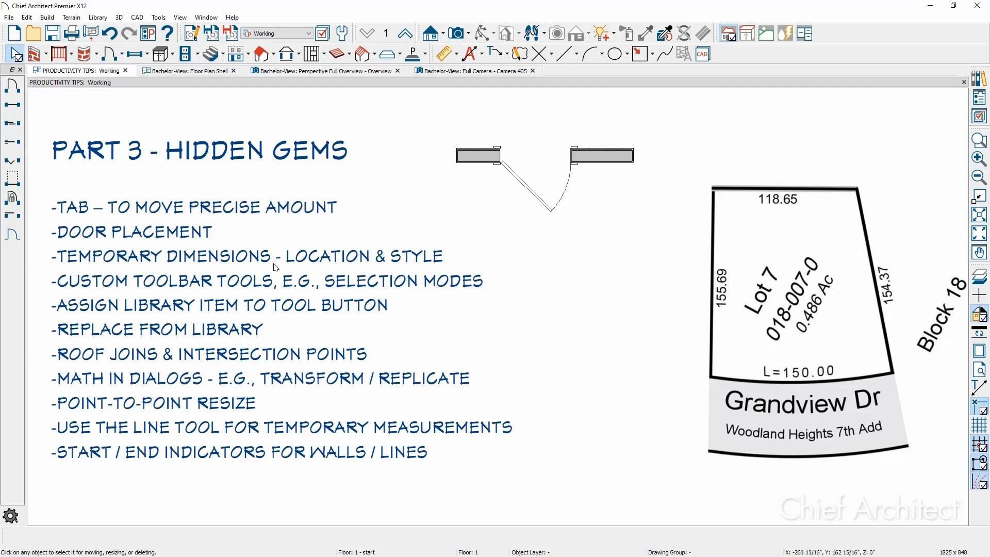
Turn on temporary dimensions and select the left wall of the rectangular room to see where they locate the walls.
scroll(276, 267, down, 3)
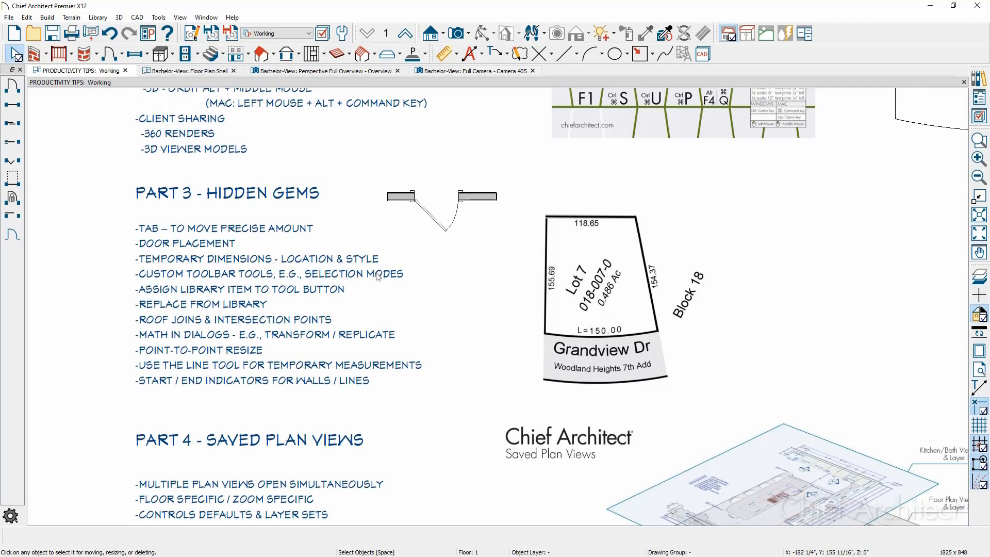
scroll(381, 273, down, 2)
middle_drag(606, 293, 178, 299)
middle_drag(565, 297, 419, 307)
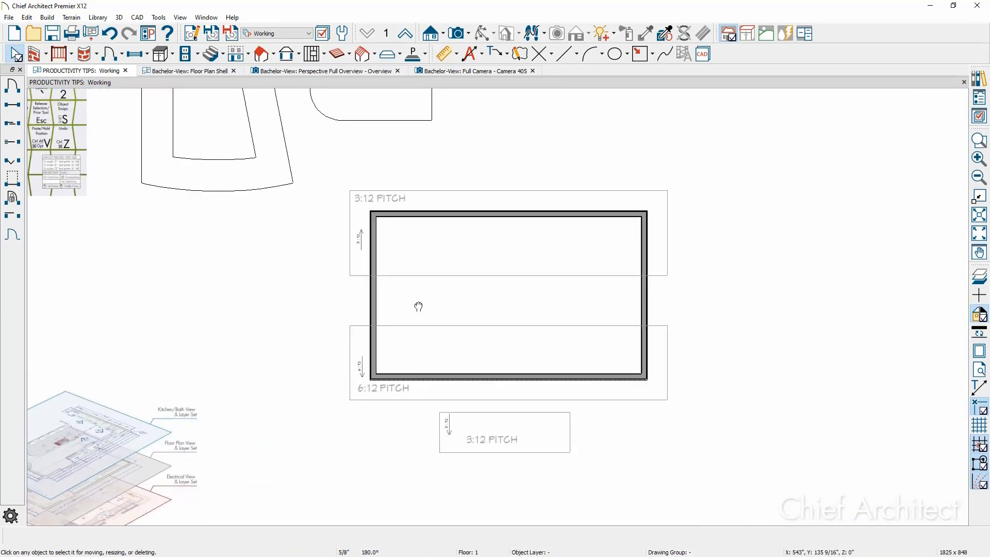
key(t)
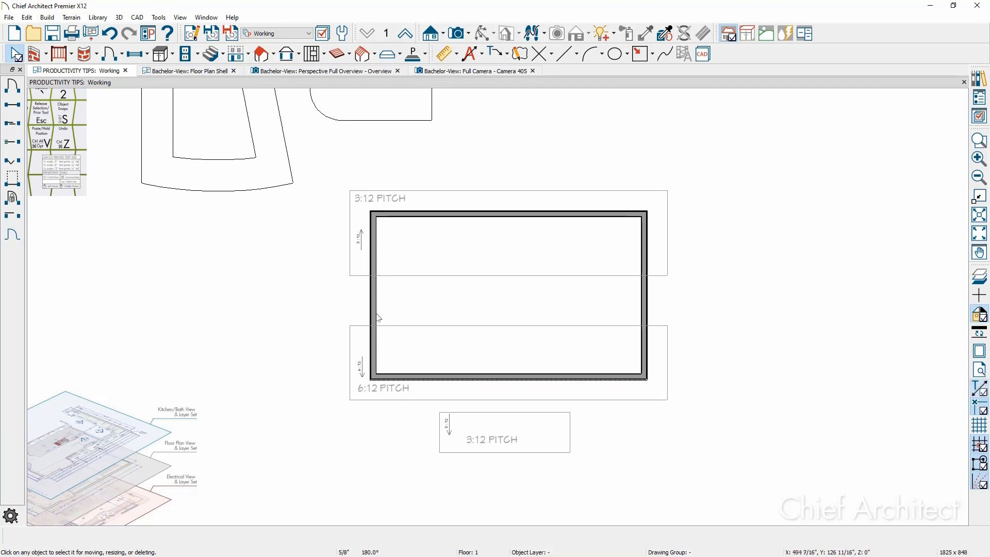
click(375, 307)
scroll(431, 312, up, 4)
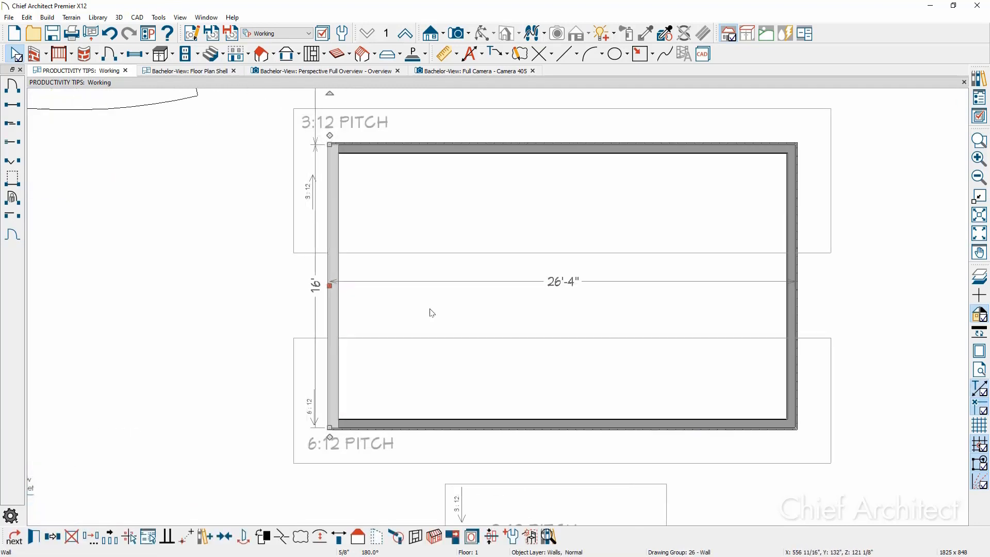
scroll(432, 313, up, 1)
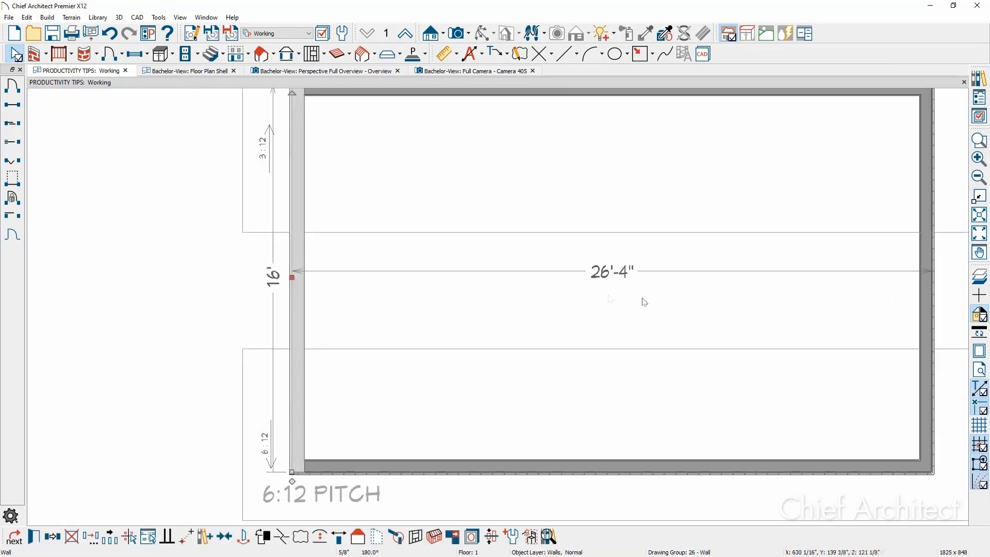
scroll(924, 285, up, 4)
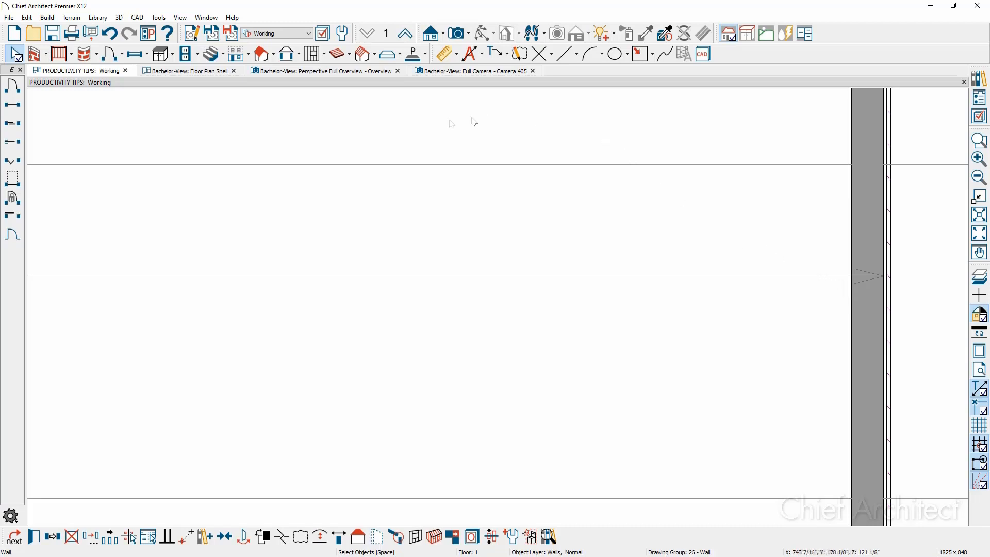
Set the temporary dimension defaults to locate wall surfaces for walls and wall openings, and both wall sides for selected walls.
click(344, 33)
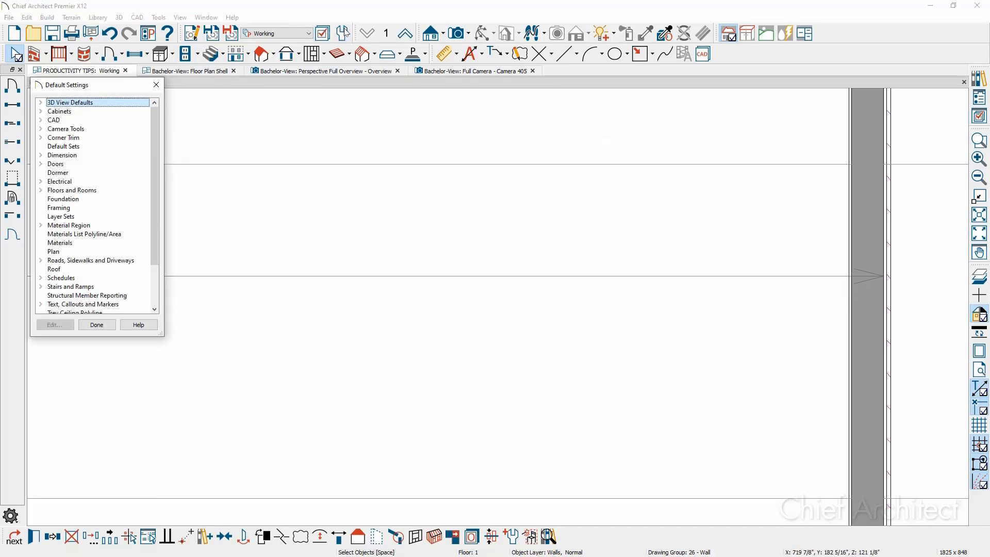
click(40, 155)
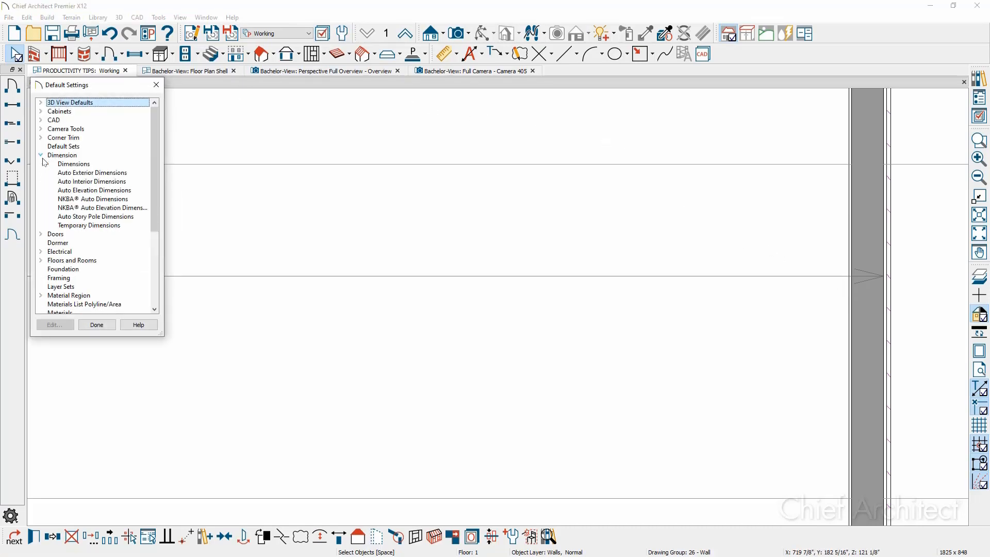
click(81, 226)
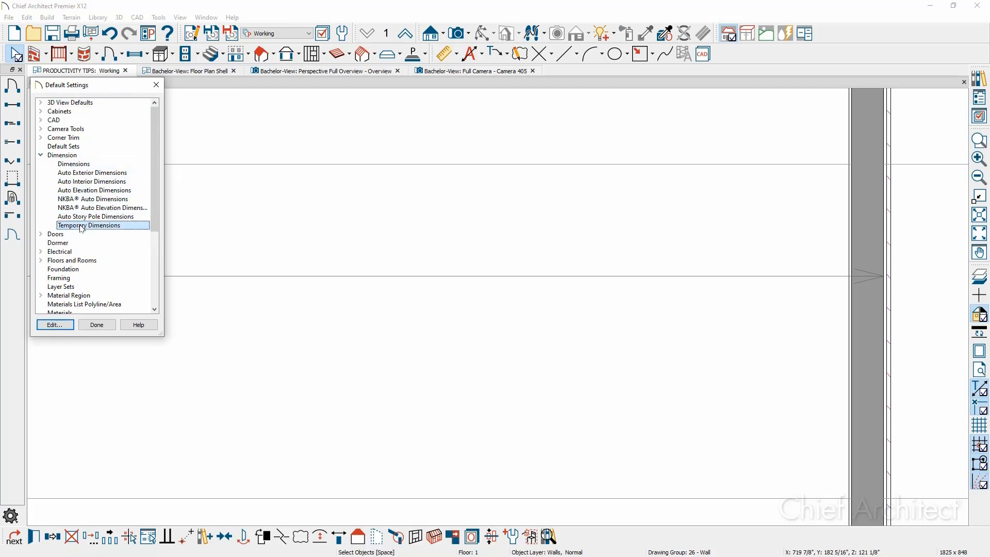
double_click(81, 228)
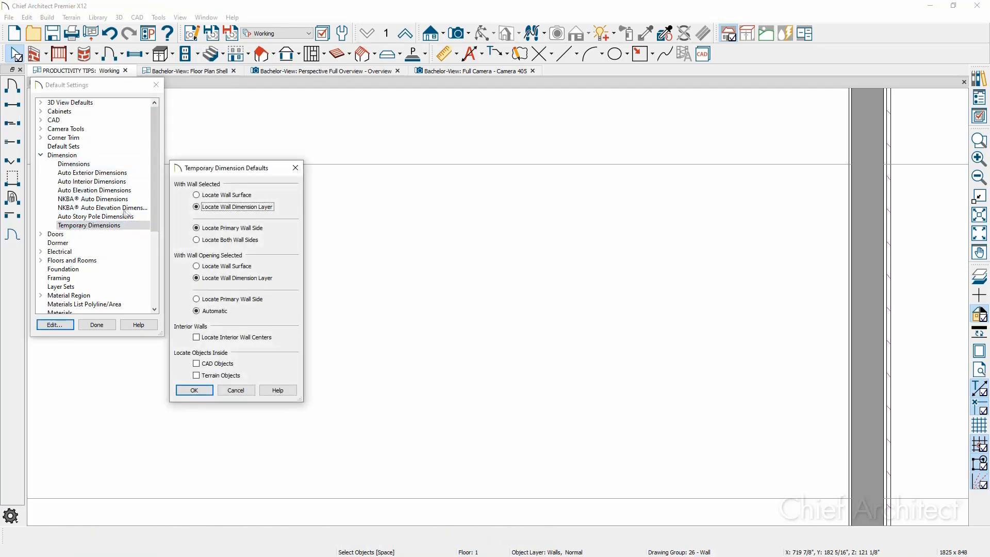
click(197, 196)
click(198, 240)
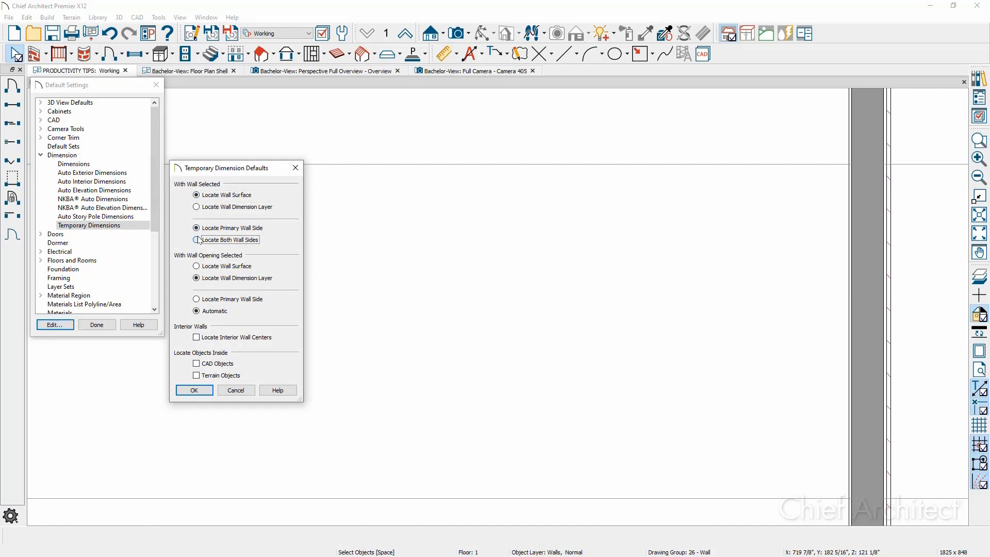
click(197, 266)
click(204, 390)
click(97, 324)
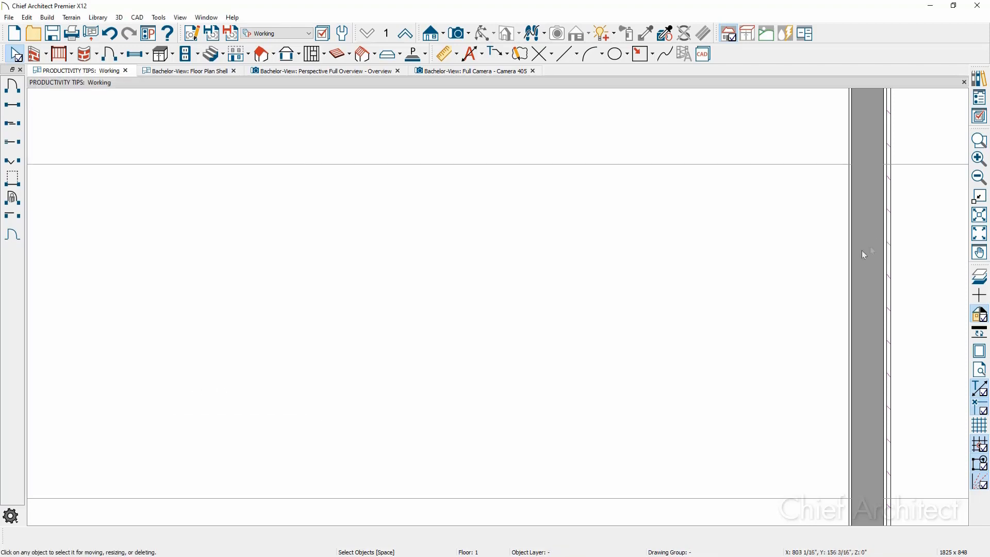
Select the room's right wall and examine which wall surfaces its temporary dimension locates.
click(862, 253)
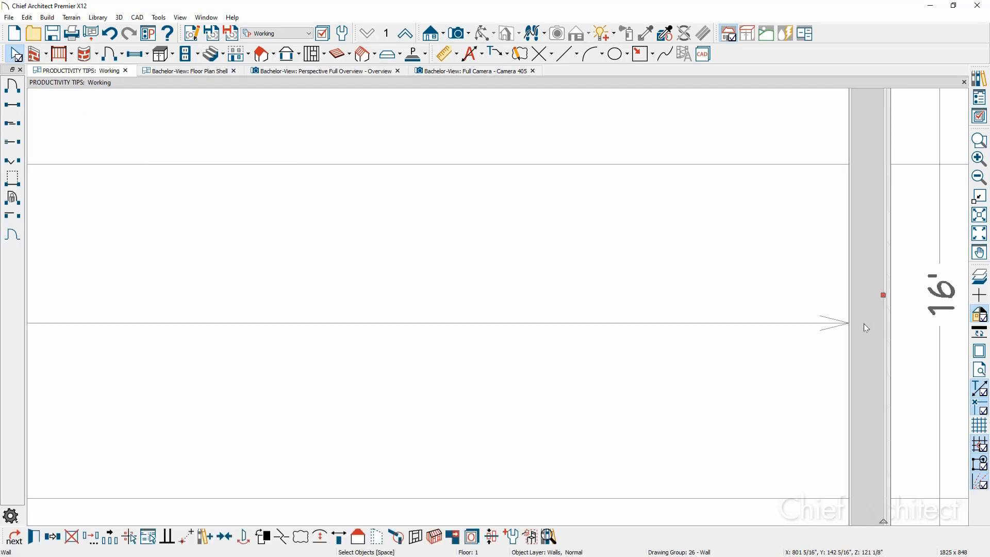
scroll(864, 324, down, 4)
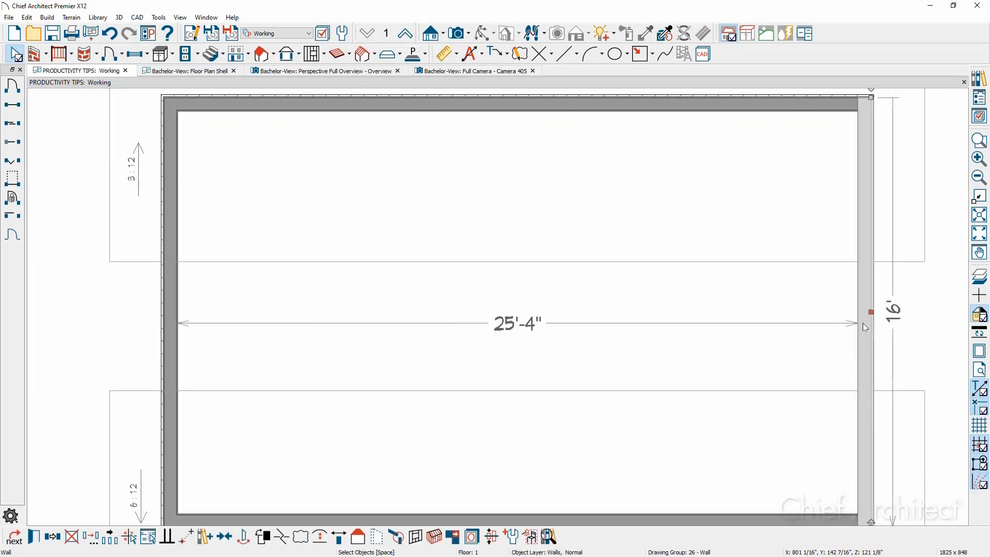
scroll(864, 326, up, 4)
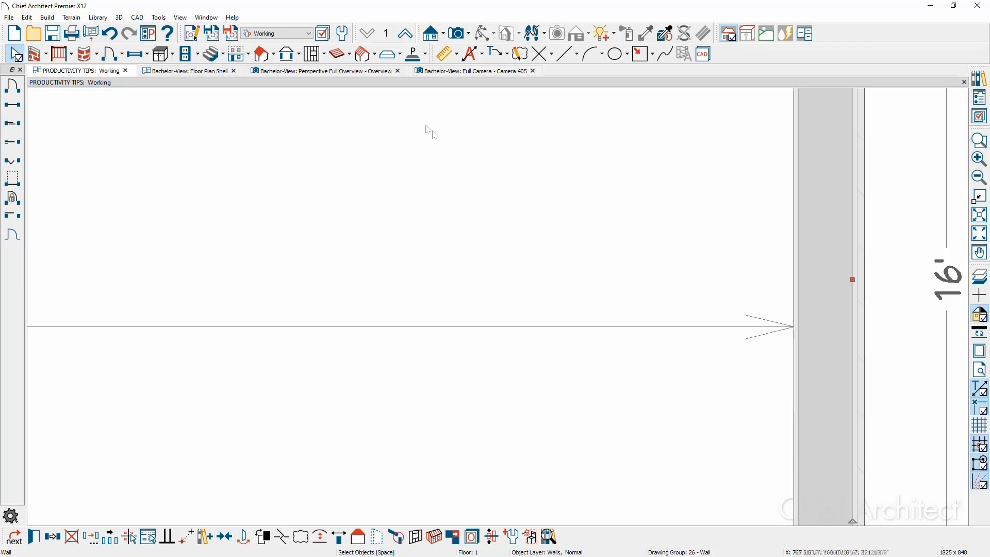
Switch to the Kitchen & Bath plan view and select the room's right wall to check the temporary dimension style.
click(276, 34)
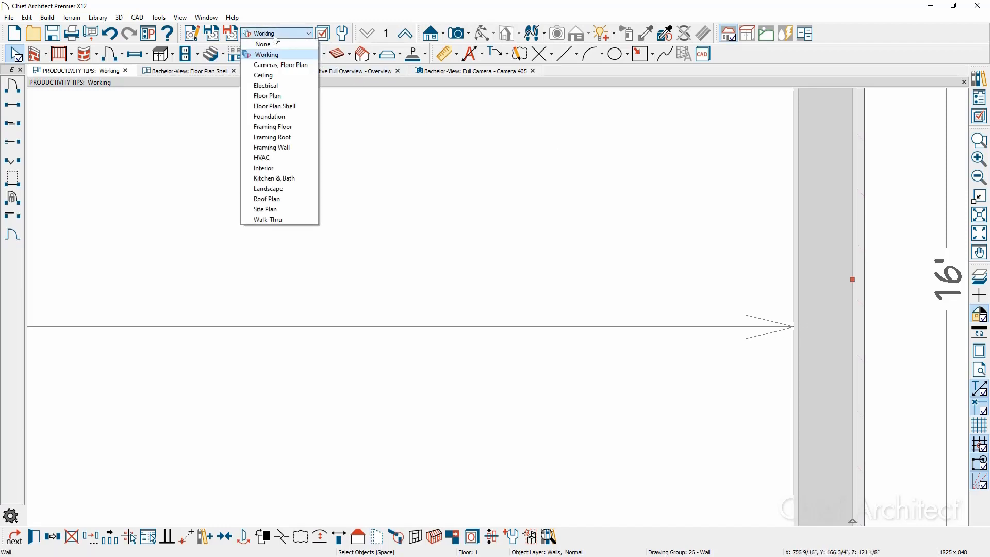
click(274, 178)
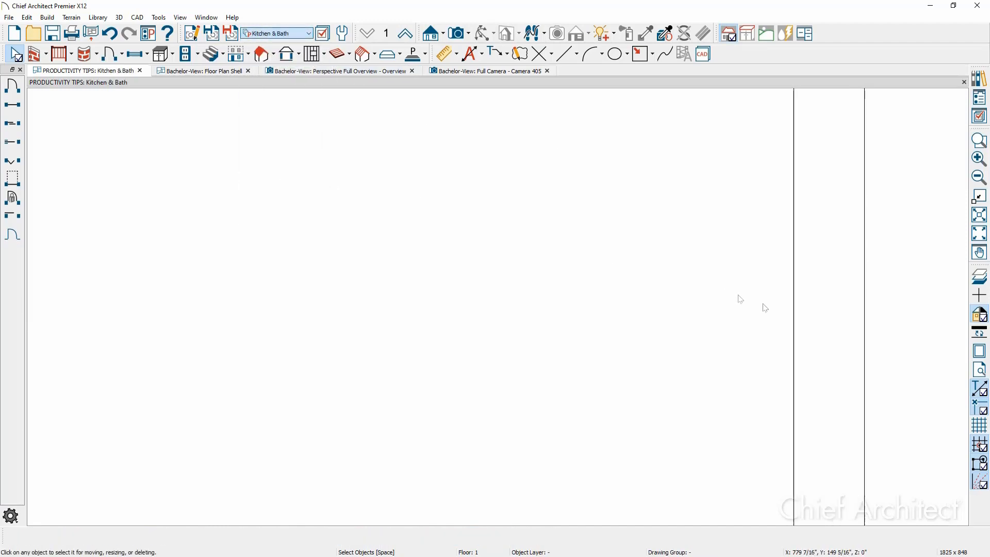
click(823, 336)
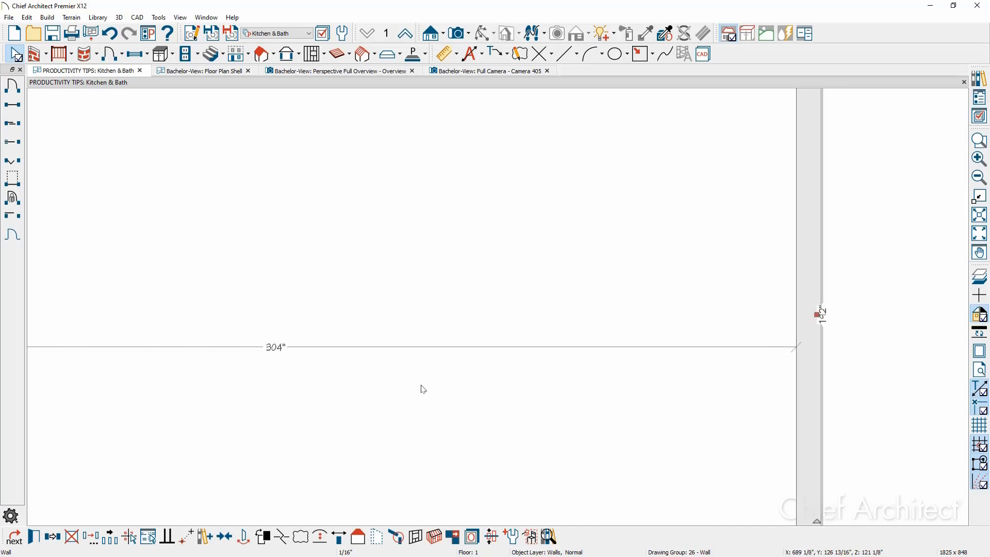
middle_drag(423, 389, 575, 360)
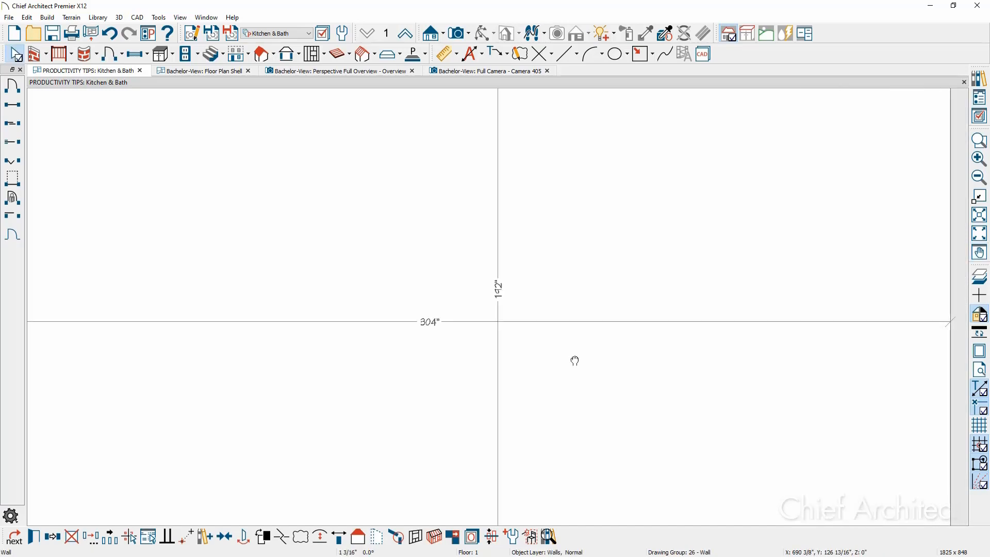
Examine where the temporary dimension meets the room's right wall, and switch the plan view back to Working.
scroll(960, 327, up, 4)
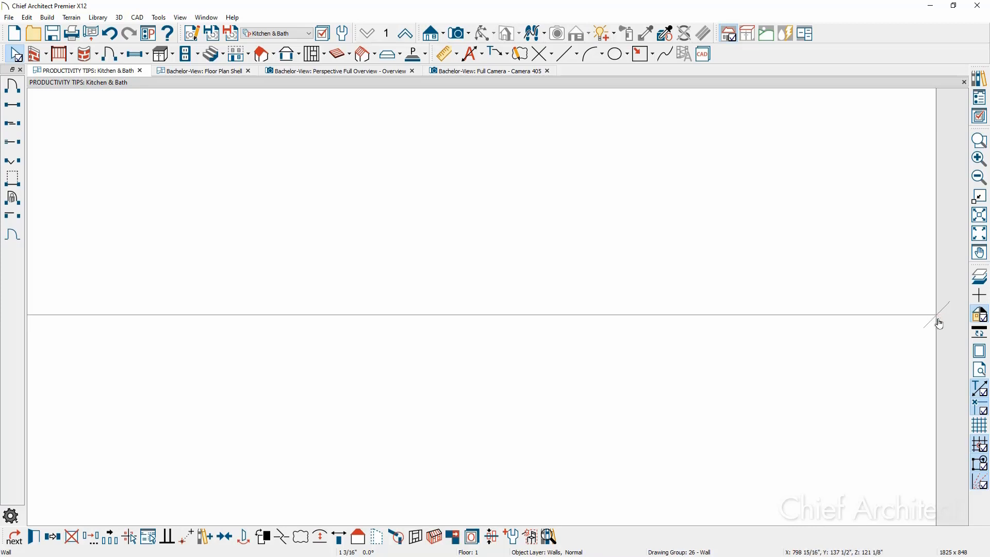
scroll(940, 324, down, 4)
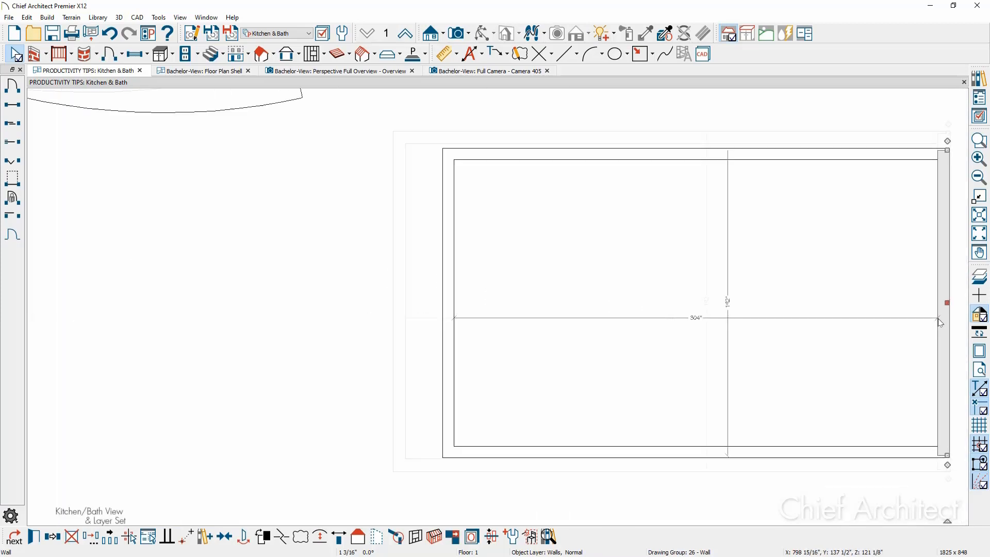
scroll(940, 323, down, 5)
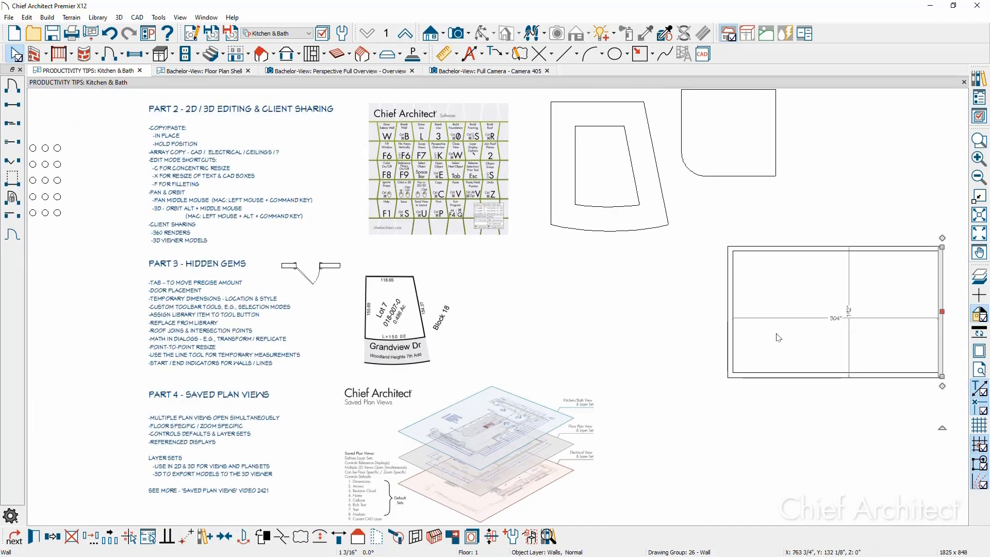
click(277, 33)
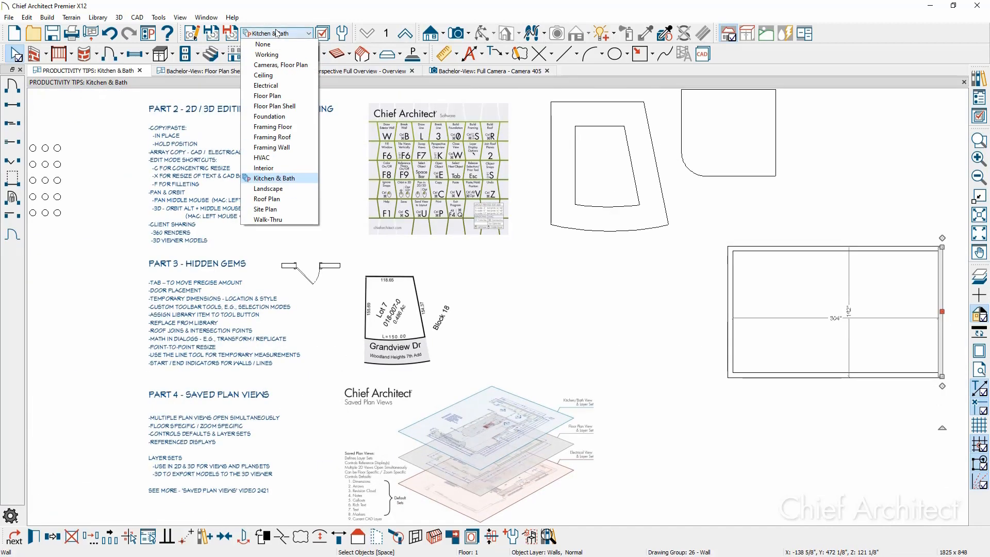
click(284, 56)
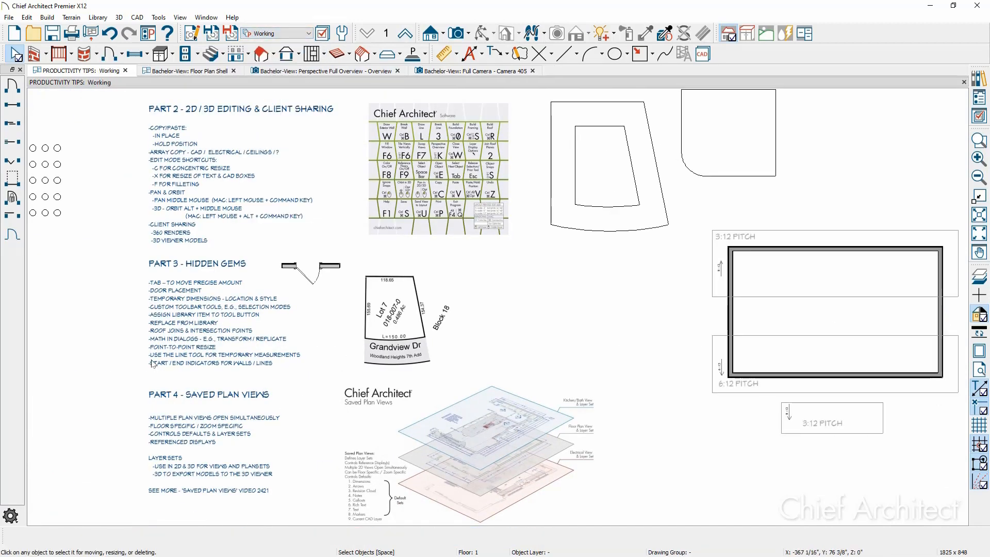
Marquee-select the short wall with the door beside the Part 3 notes to test the selection mode, and clear the selection.
scroll(154, 361, up, 4)
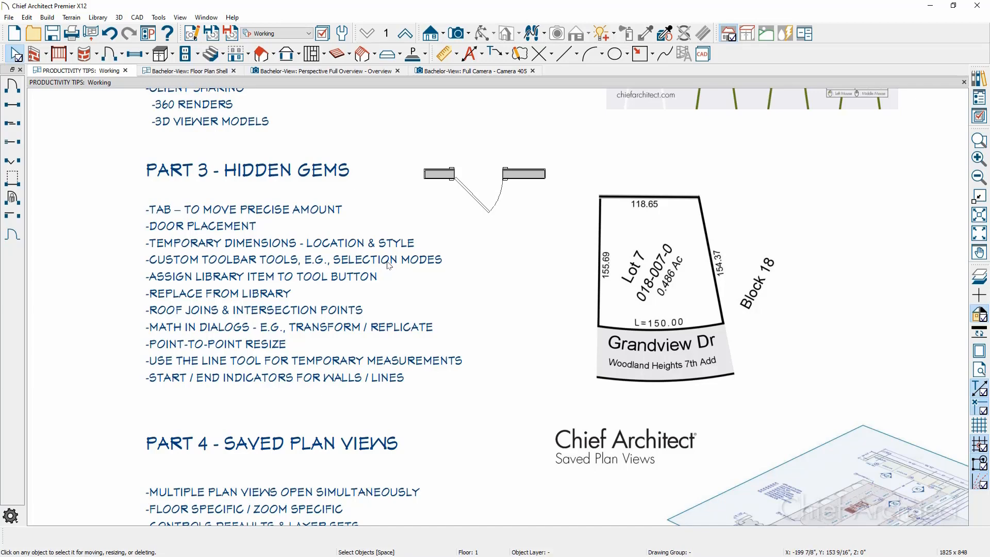
drag(397, 134, 592, 240)
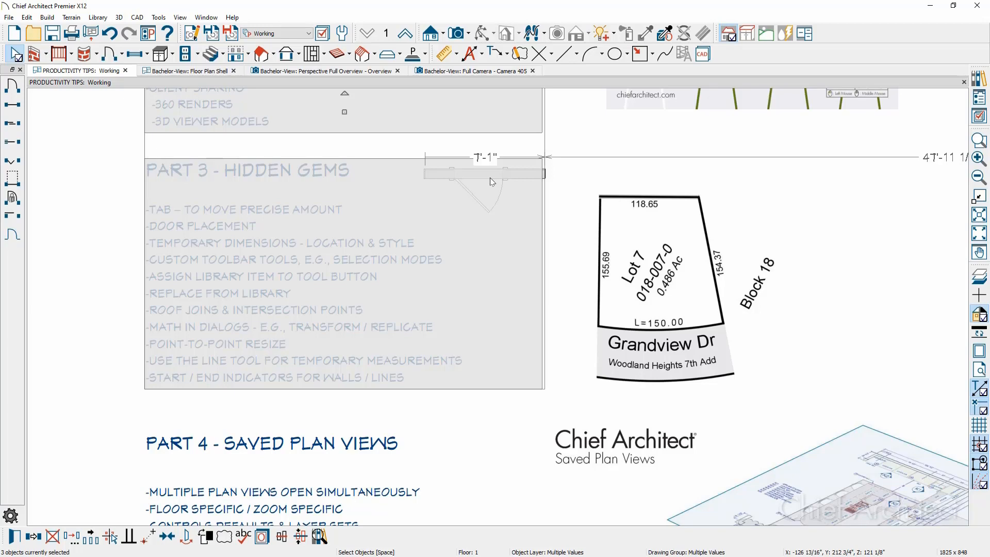
key(Escape)
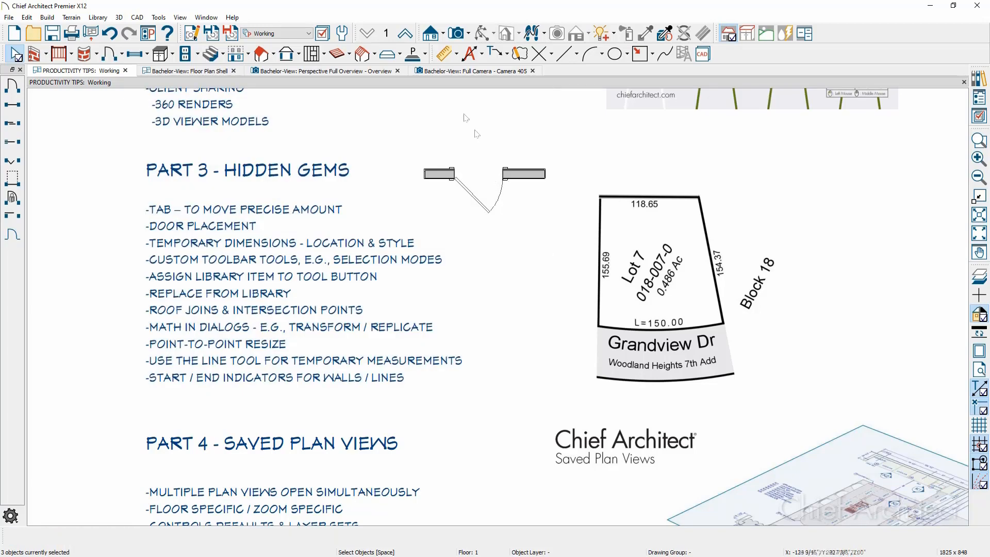
Customize the Plan view toolbars: search the available tools for "marq" and add the Selection Modes tools at the end of the vertical view toolbar.
right_click(751, 50)
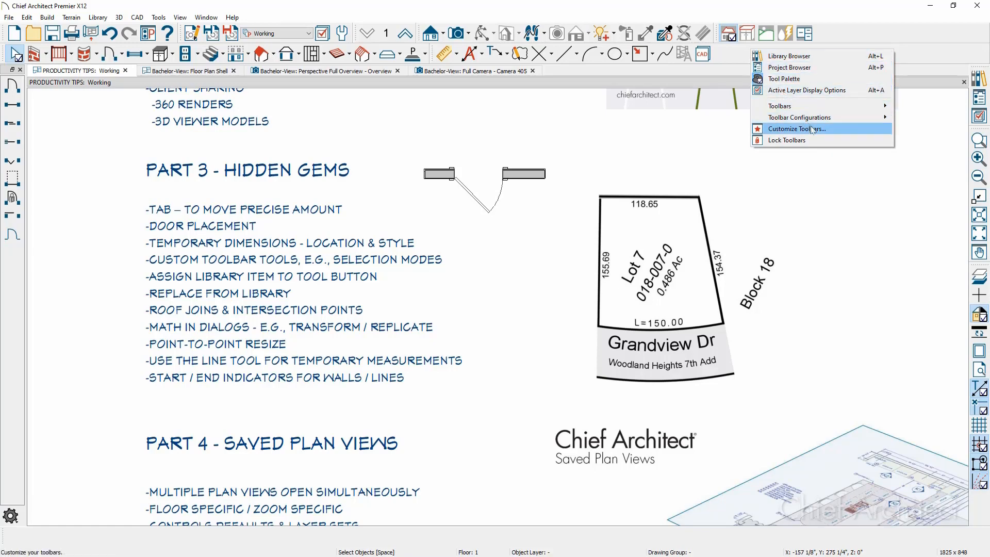
click(838, 130)
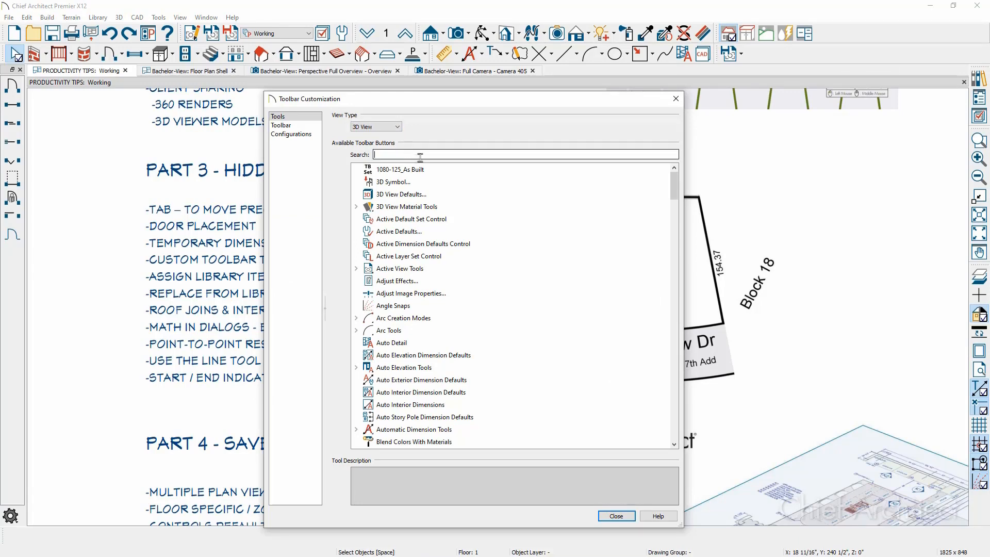
click(420, 155)
text(marq)
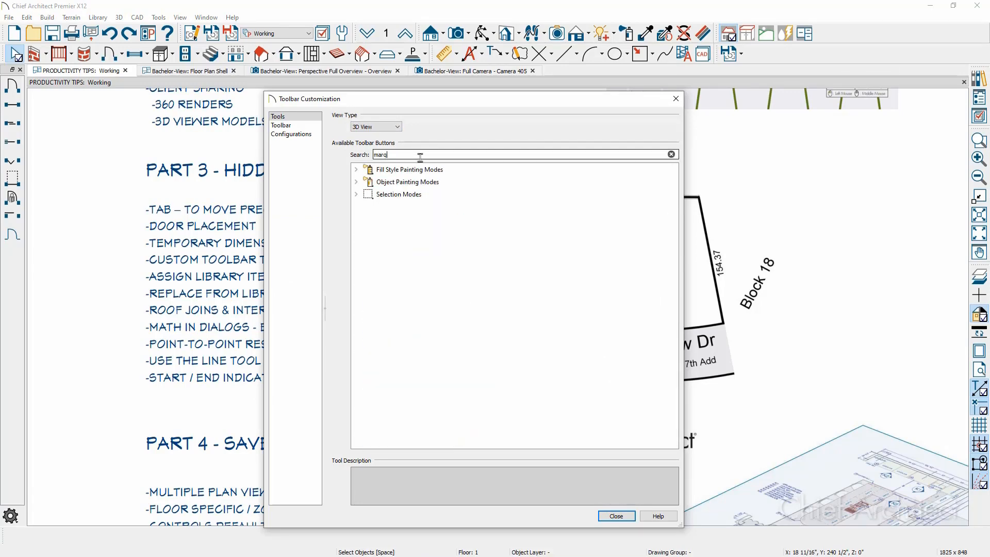
click(357, 195)
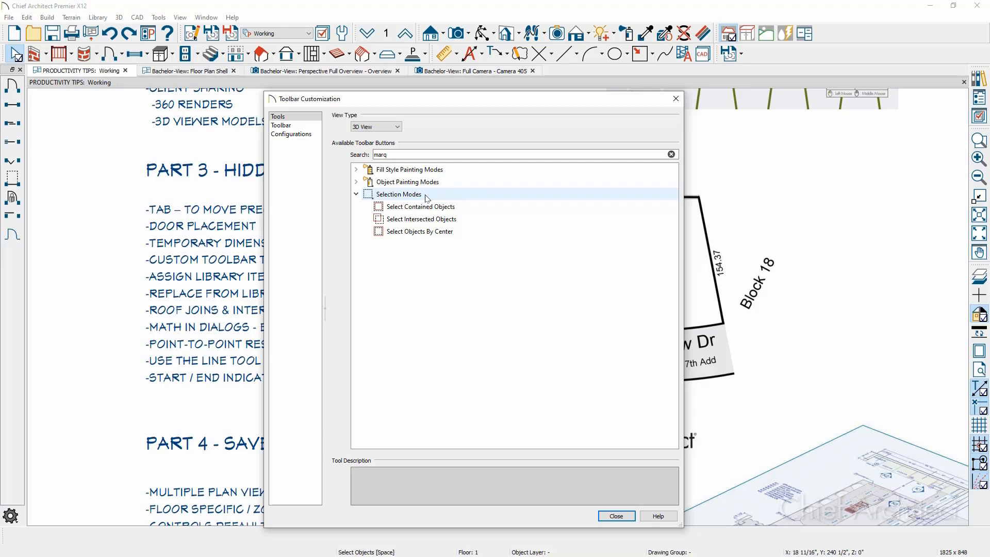
click(399, 127)
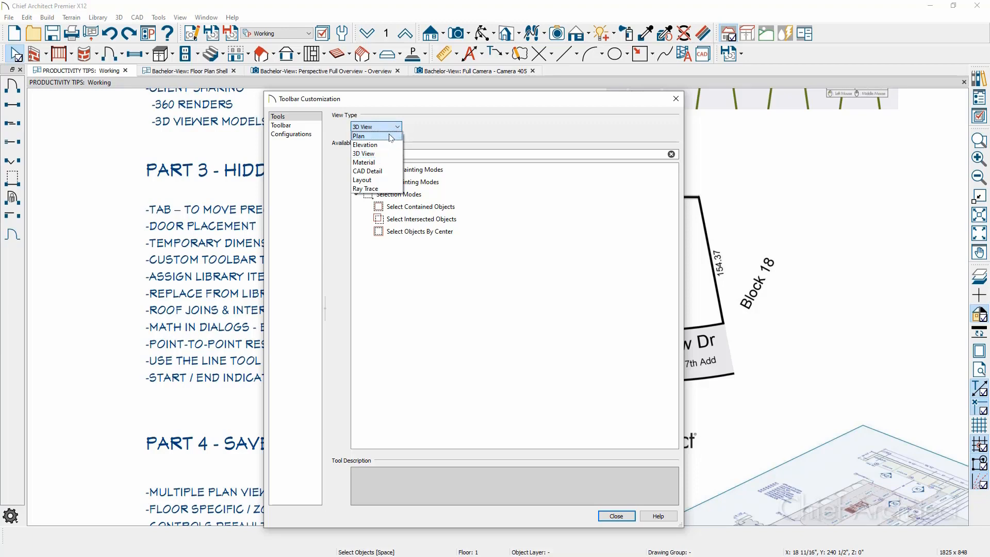
click(391, 136)
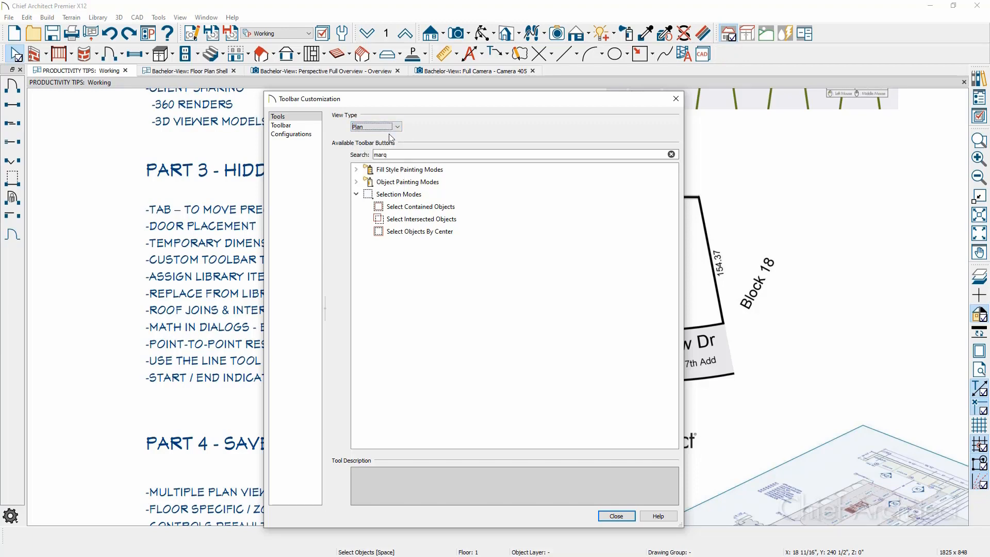
drag(401, 200, 982, 507)
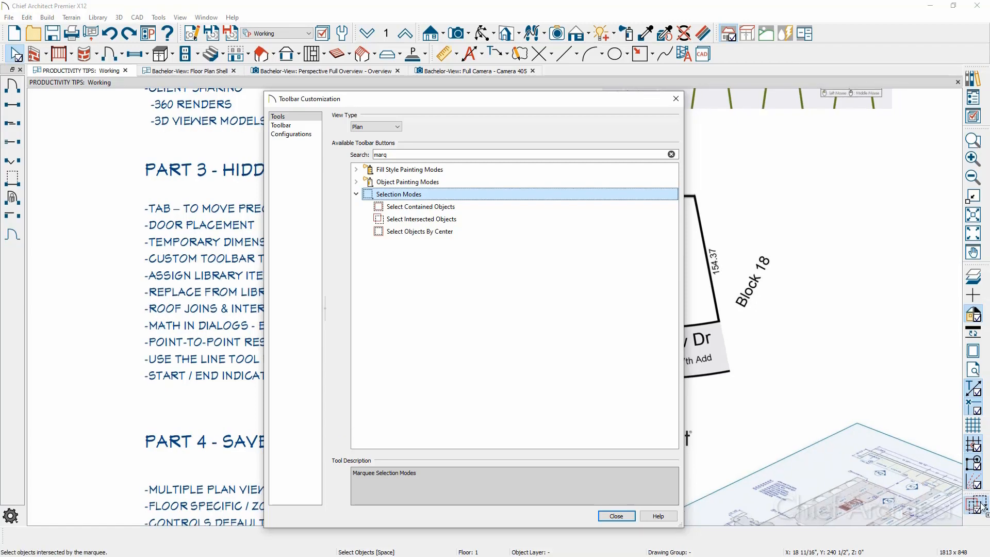
click(621, 516)
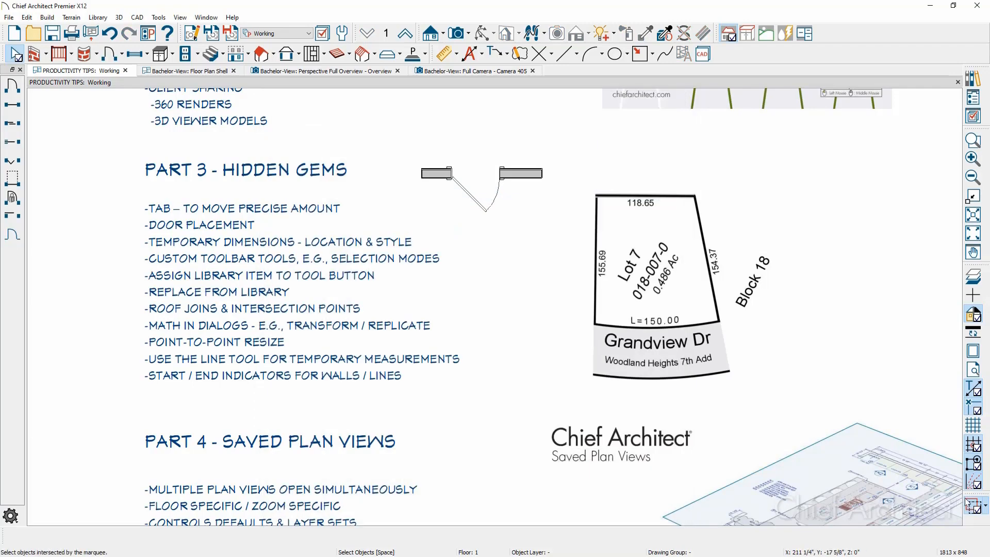
Set the selection mode to Select Contained Objects, marquee-select the short wall with the door, and turn off temporary dimensions.
click(986, 508)
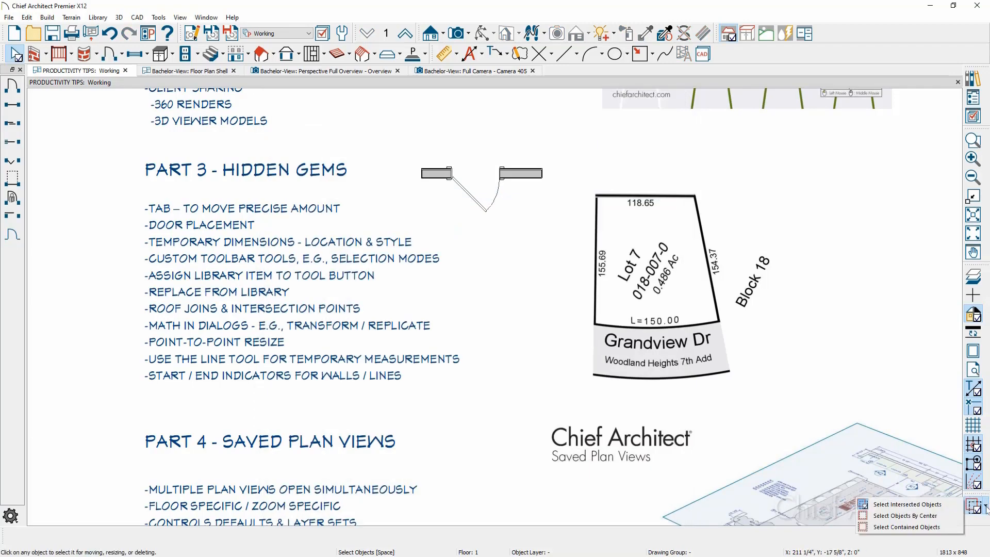
click(950, 527)
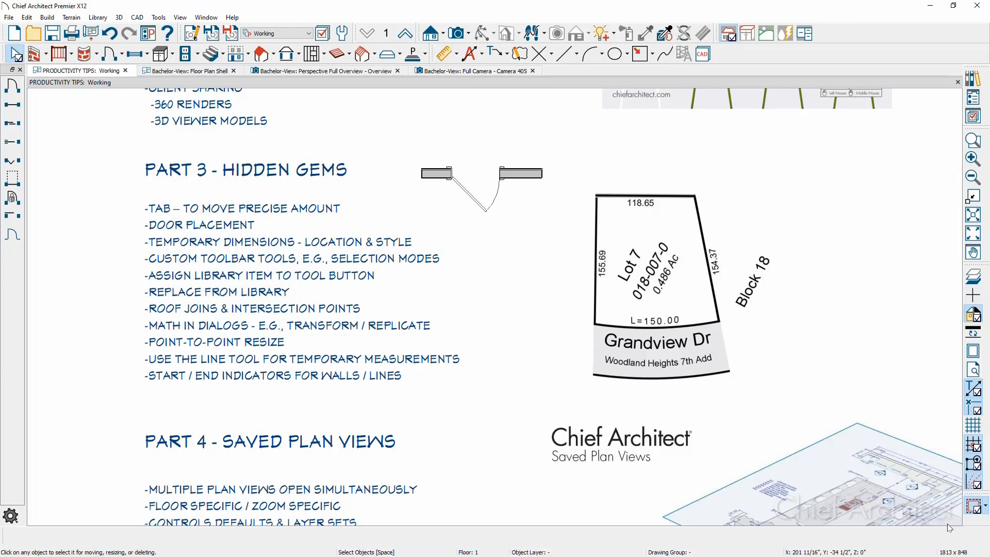
drag(405, 148, 558, 238)
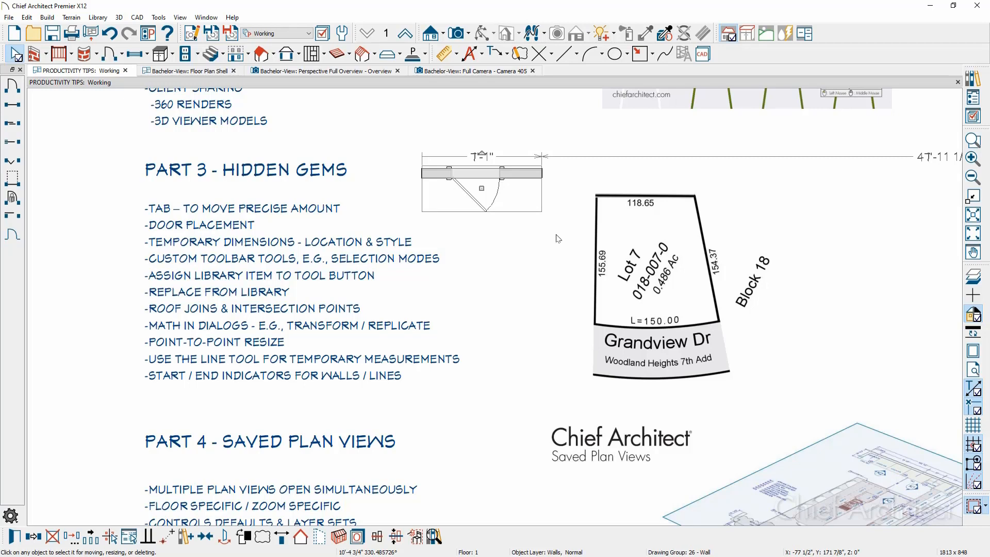
key(t)
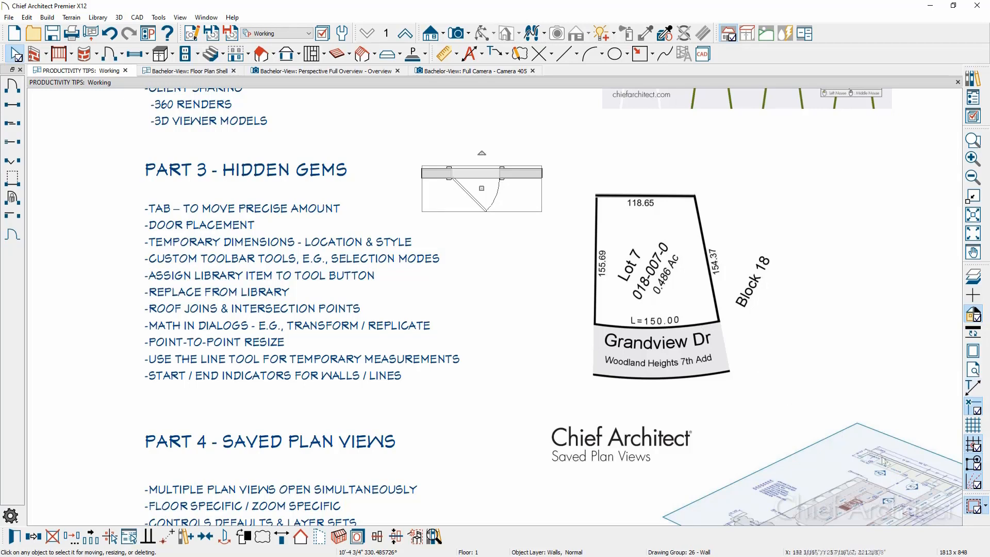
Switch to Select Intersected Objects and draw a marquee over the door wall and the Part 3 notes to compare the selection.
click(985, 508)
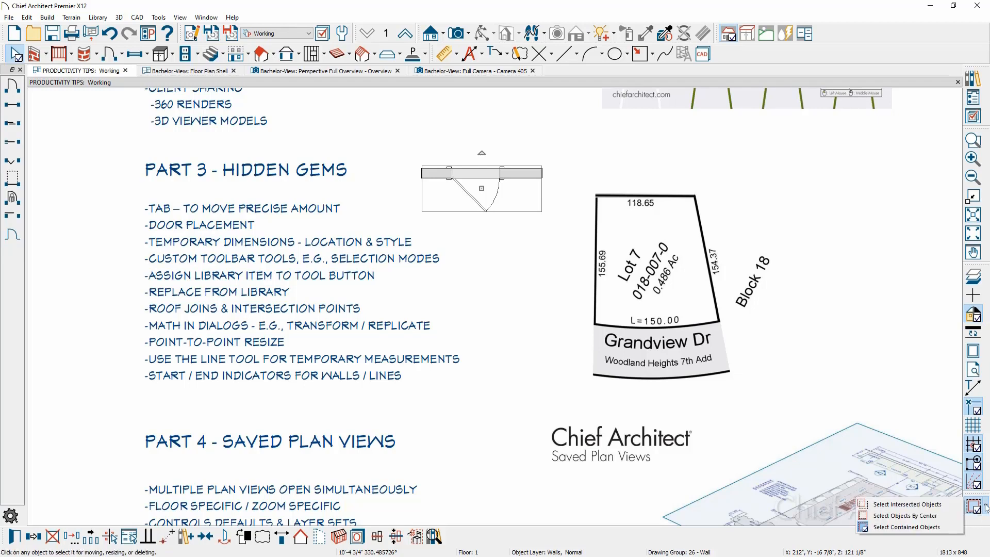
click(946, 505)
drag(323, 132, 499, 224)
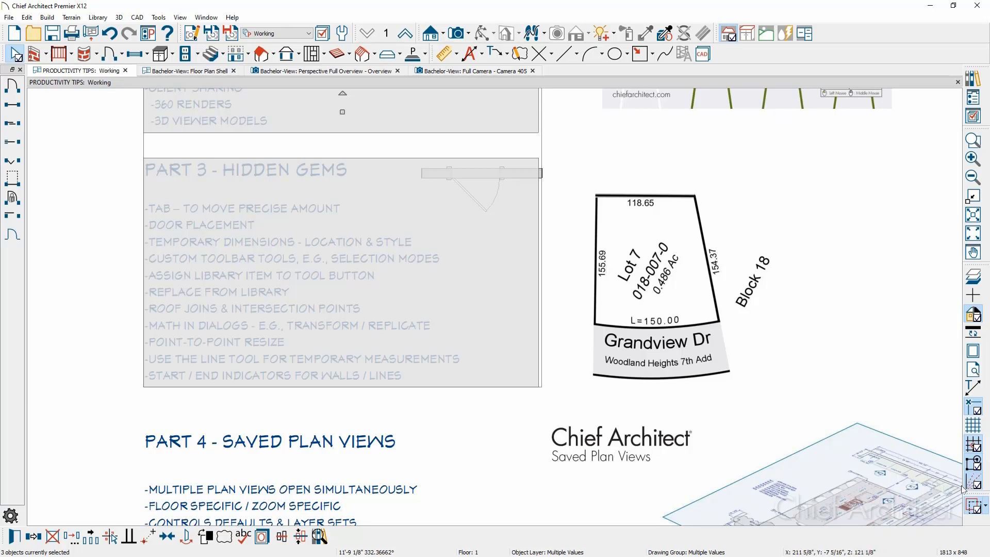
Return the selection mode to Select Contained Objects and clear the current selection.
click(986, 509)
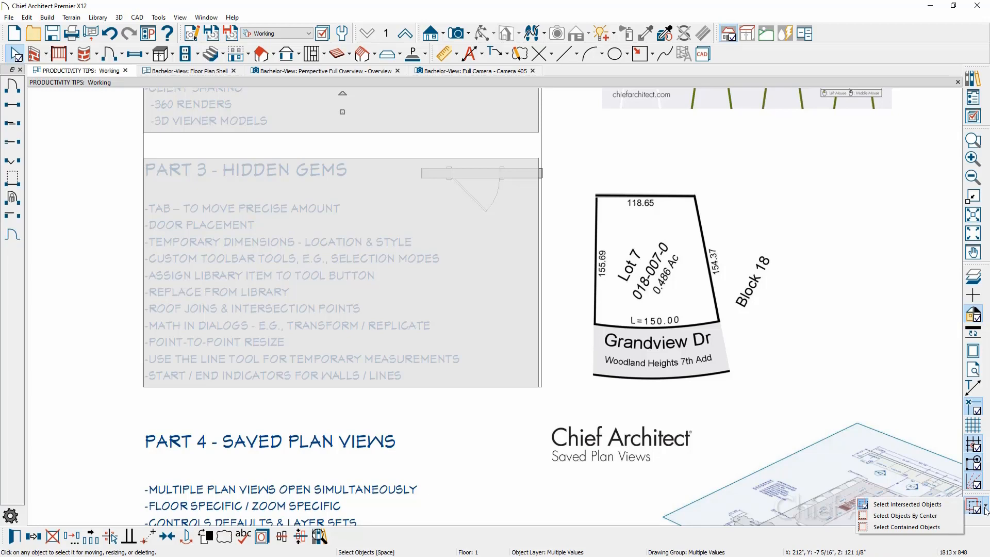
click(946, 529)
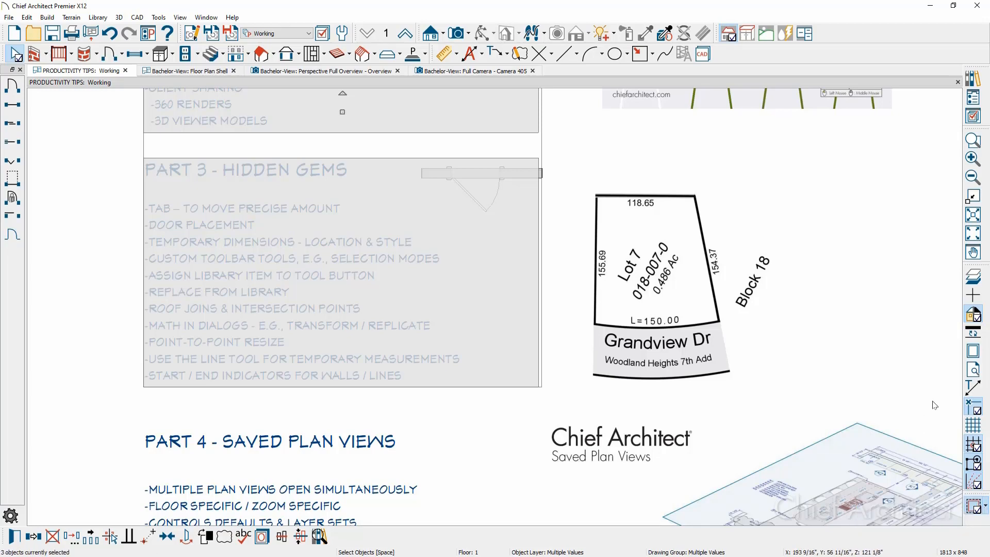
click(850, 376)
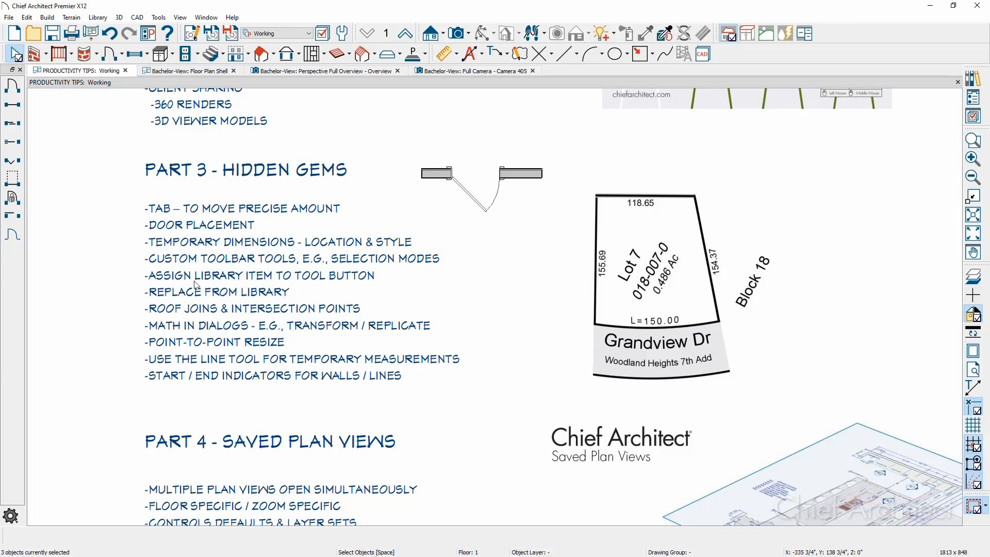
Customize the Plan view toolbars: search the tools for "place lib" and add the Place Library Object button after the CAD tools.
right_click(777, 55)
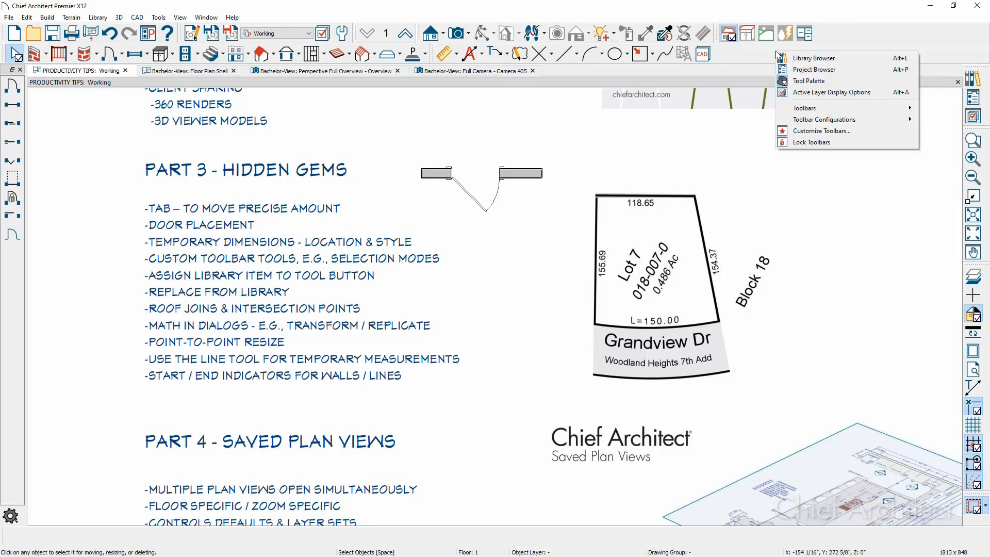
click(841, 132)
click(401, 127)
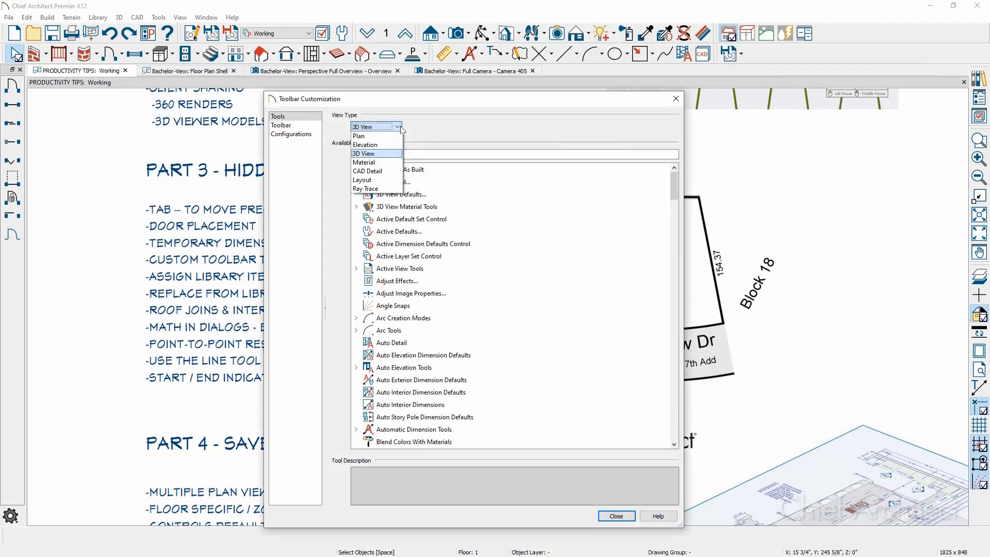
click(361, 136)
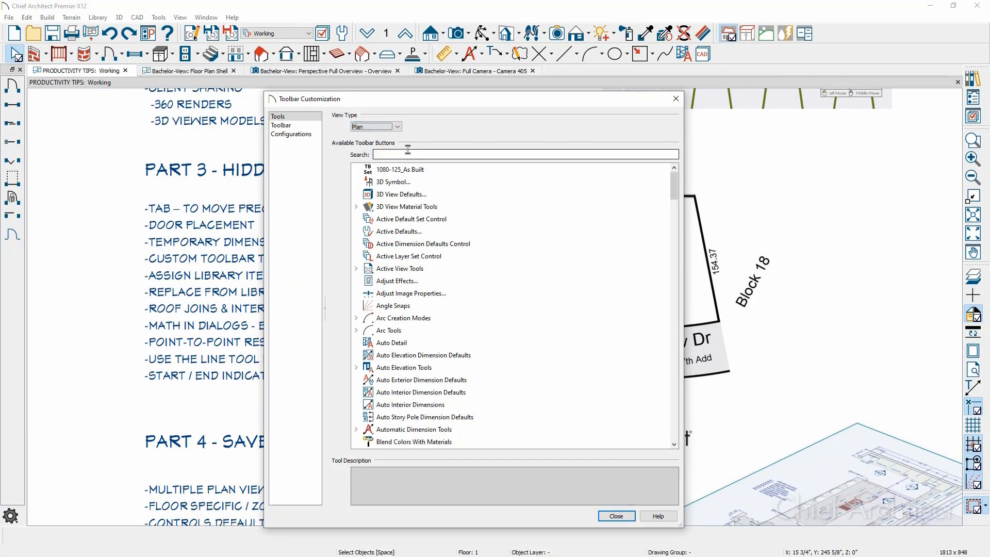
text(pla)
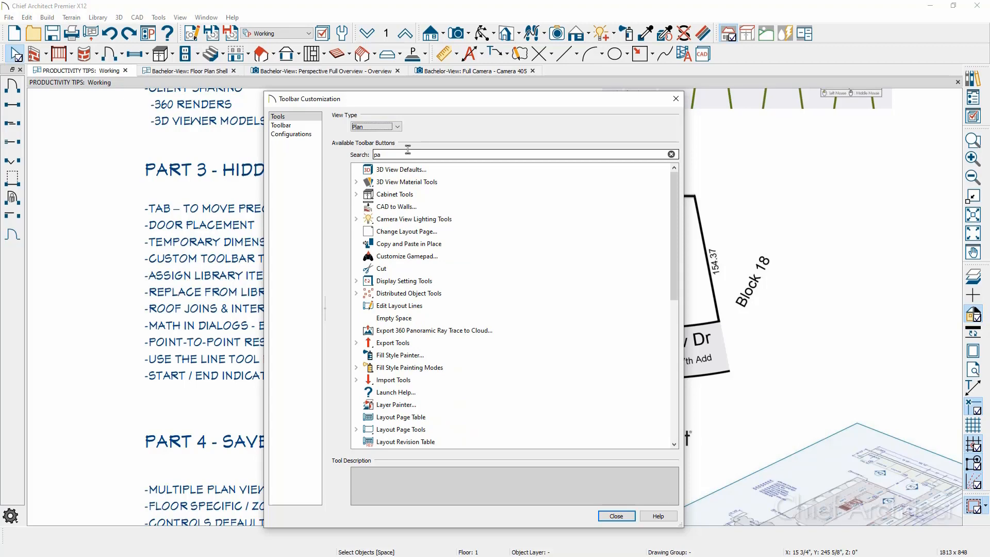
text(ce li)
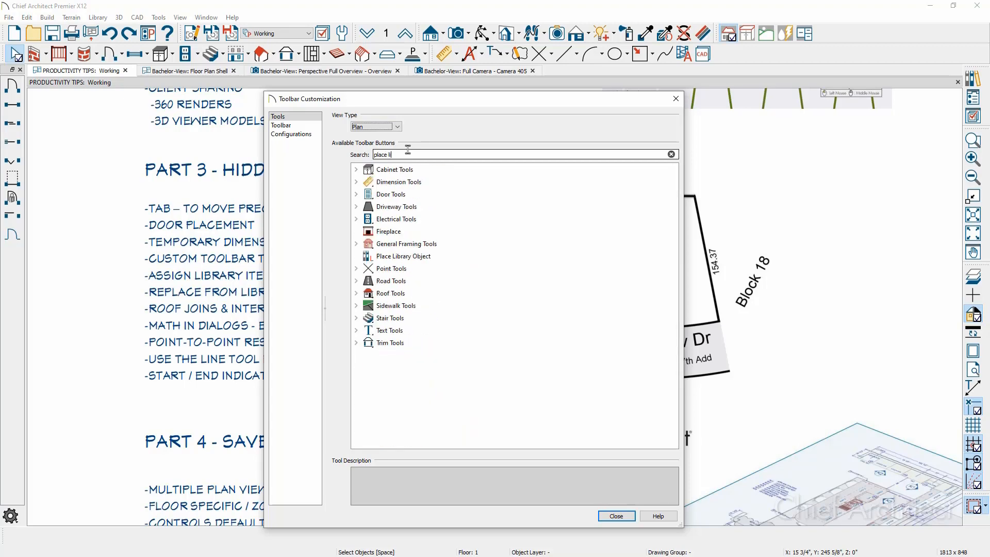
text(b)
drag(402, 171, 732, 57)
click(625, 518)
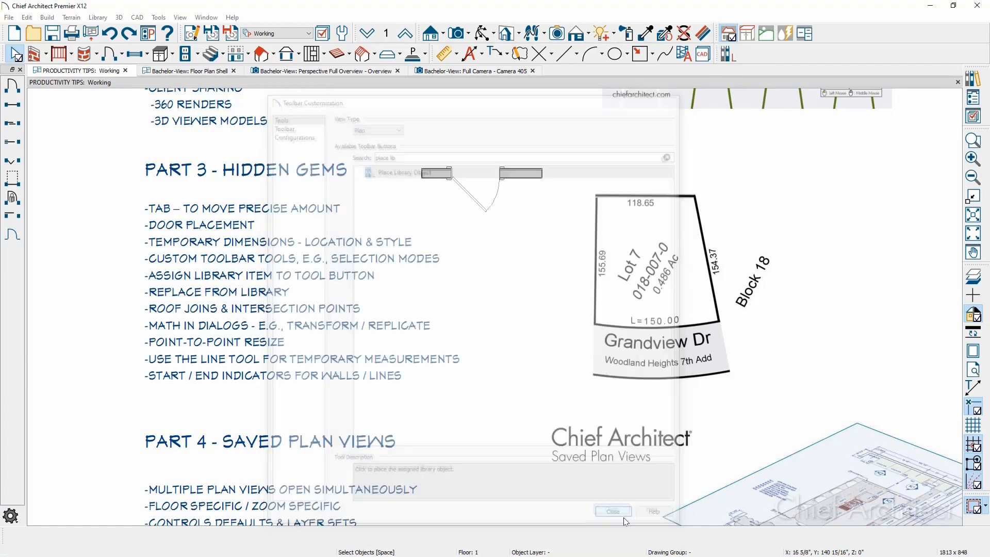
Assign the MailBox from the User Catalog's Bachelor-View folder to the new library object button, enlarging its preview to inspect it.
click(730, 55)
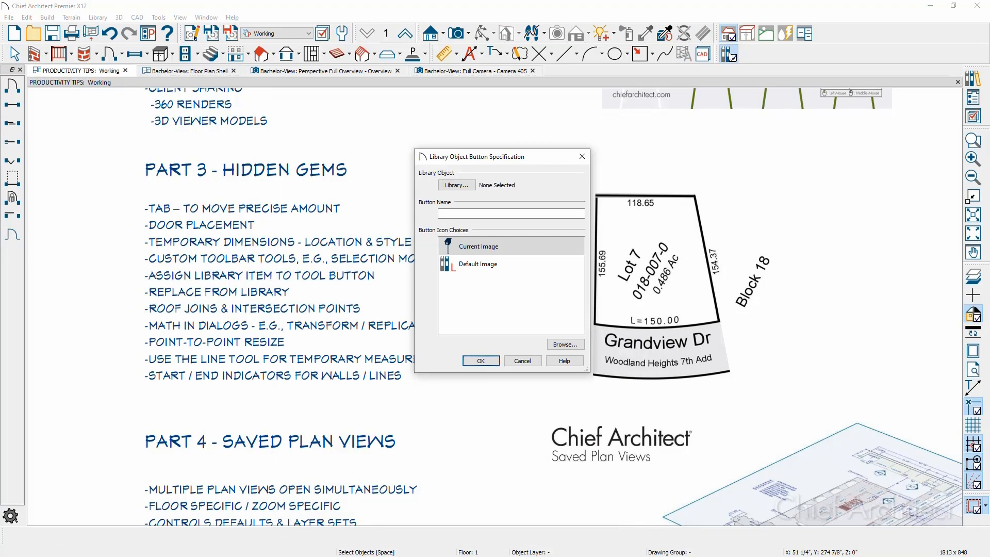
click(471, 186)
click(602, 234)
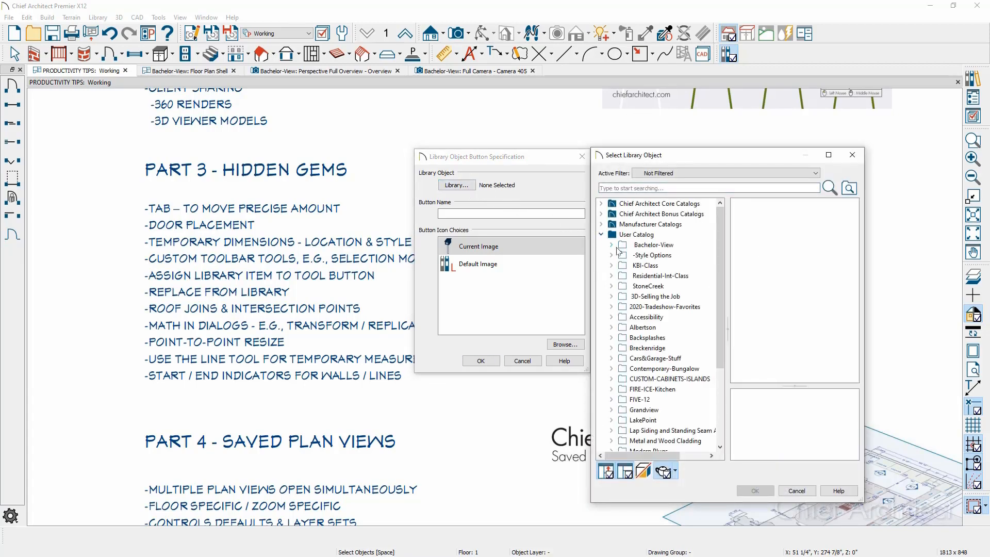
click(613, 245)
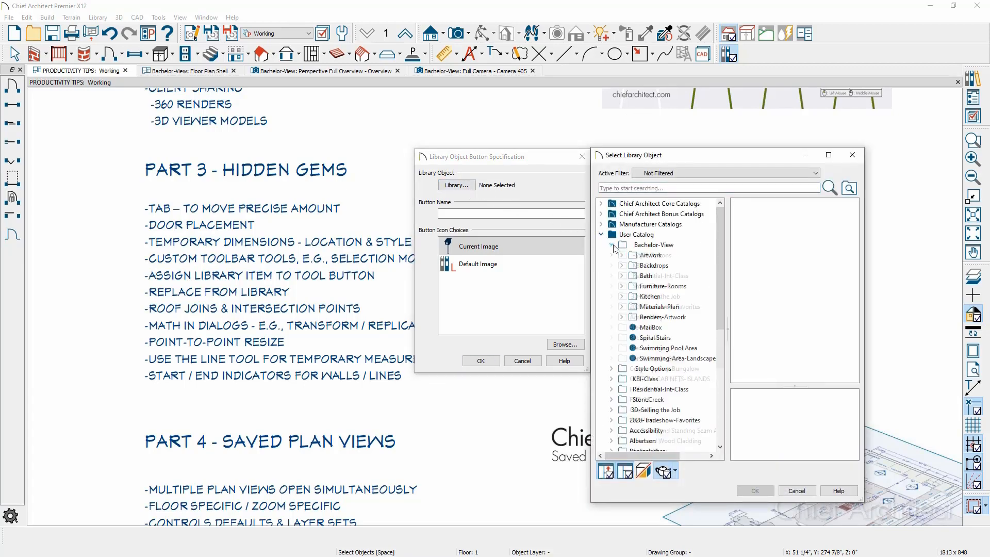
click(661, 332)
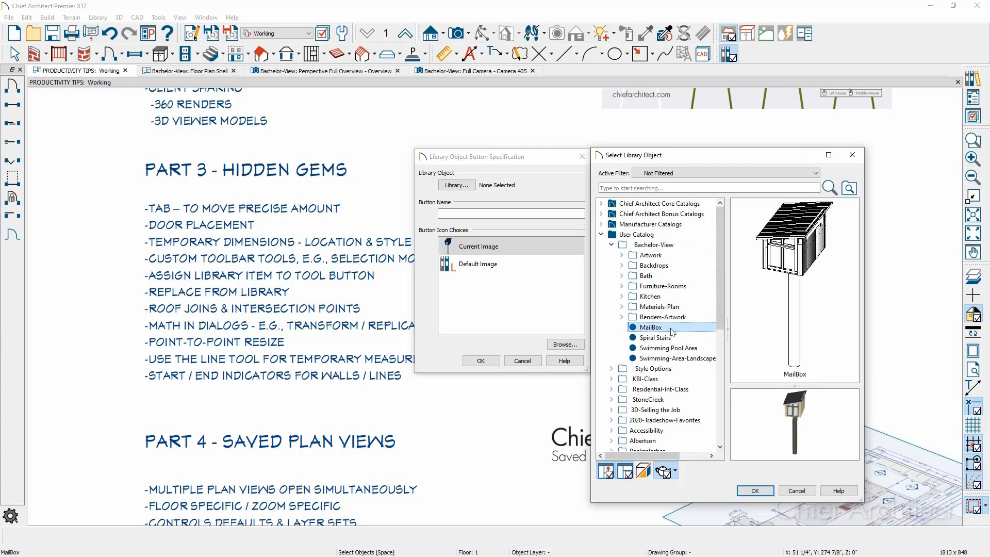
drag(787, 386, 788, 270)
drag(814, 372, 732, 326)
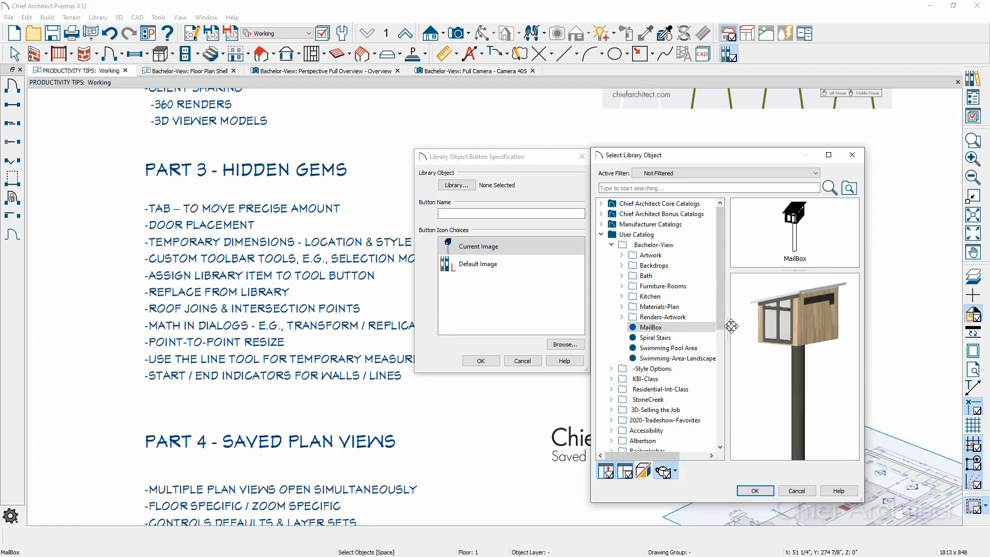
click(755, 490)
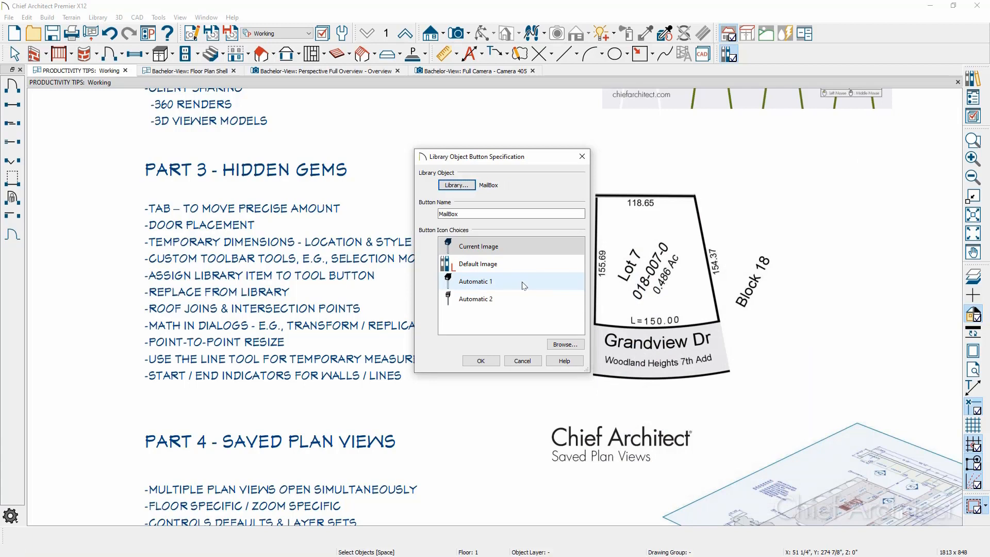
Use the Automatic 1 image as the MailBox button's icon and place one mailbox beside the short door wall.
click(524, 286)
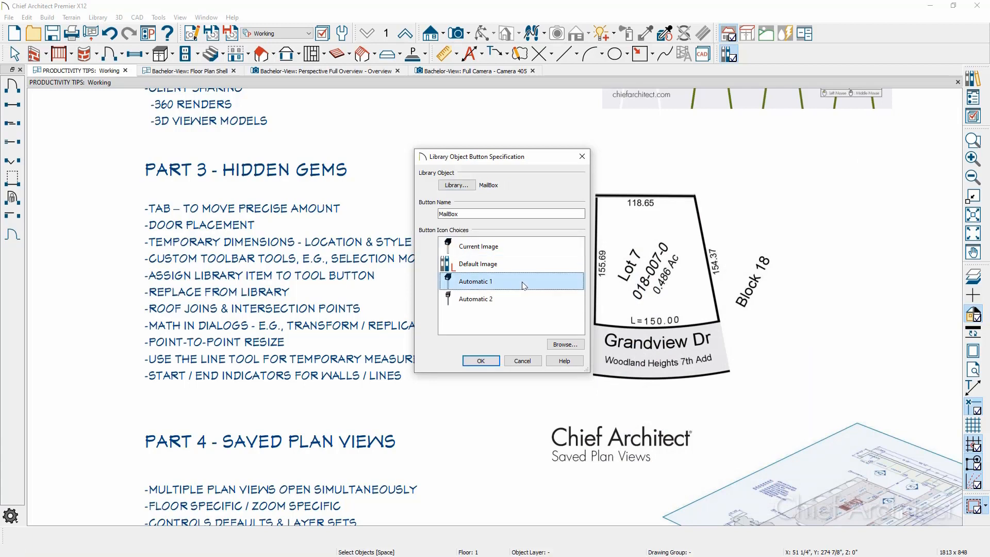
click(491, 364)
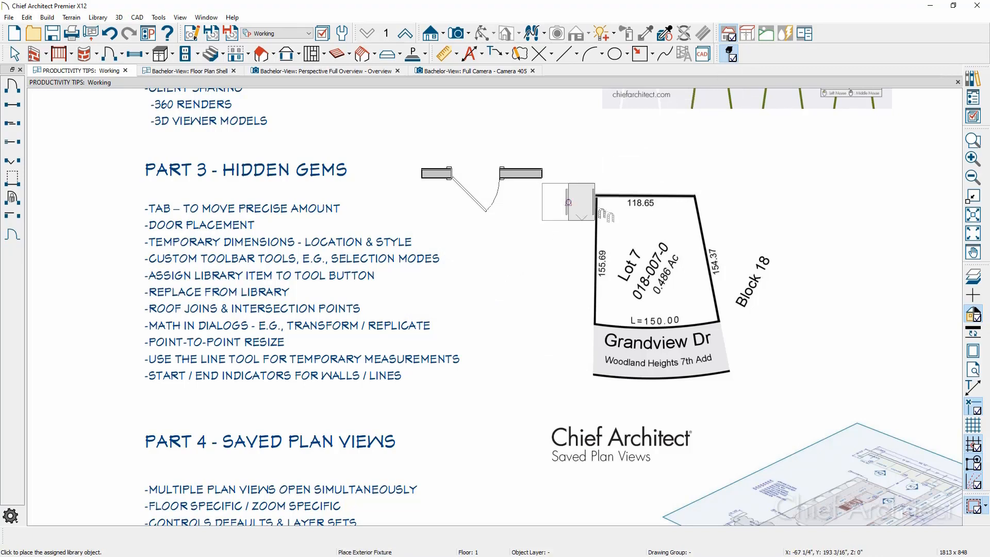
key(space)
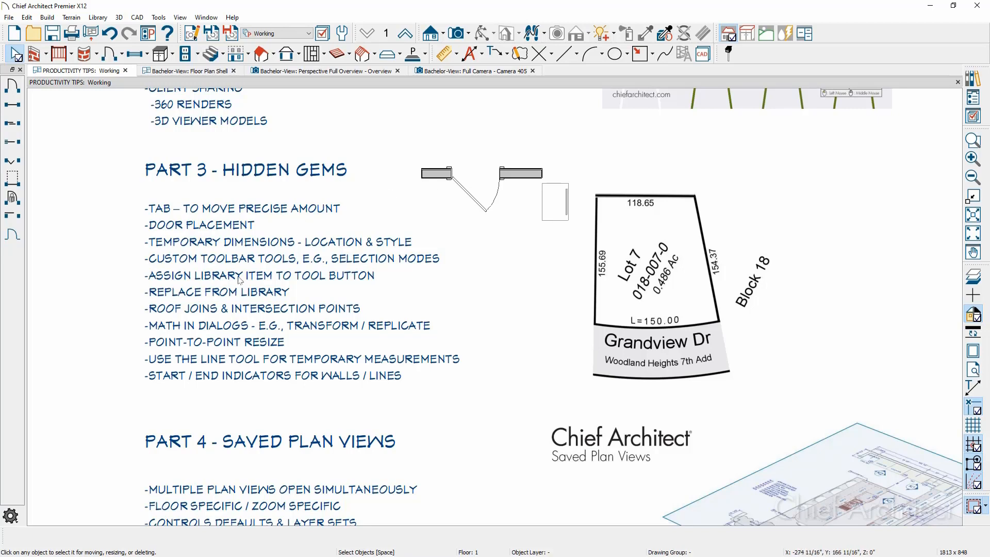
Create a Full Camera view looking at the sink and base cabinet wall from behind the bar stool.
scroll(524, 221, down, 2)
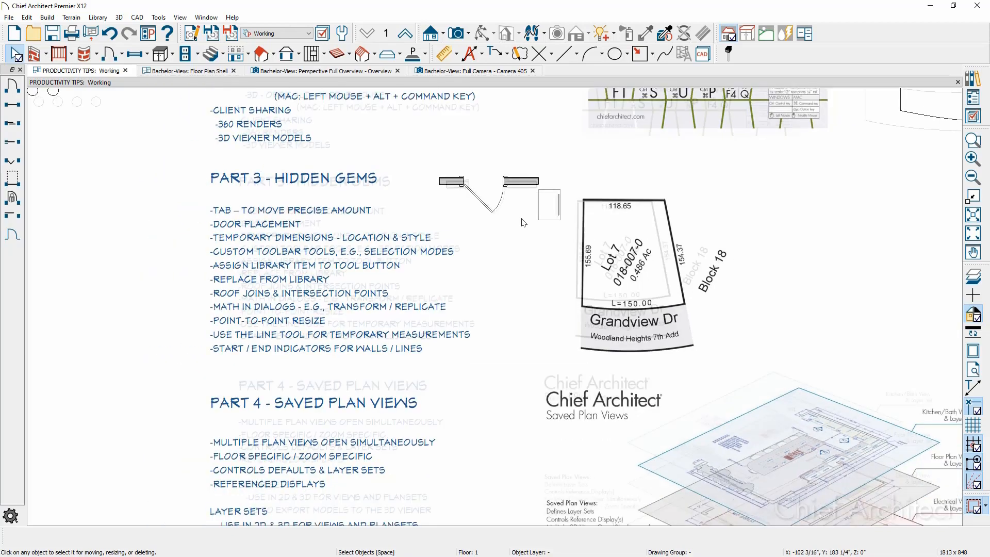
middle_drag(551, 235, 395, 489)
middle_drag(583, 101, 484, 304)
scroll(481, 263, up, 2)
click(468, 34)
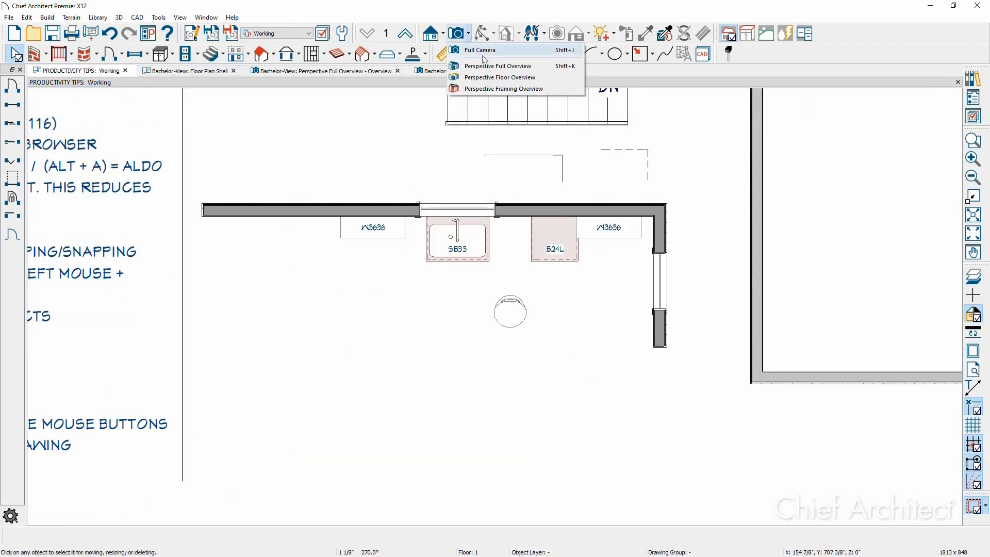
click(490, 50)
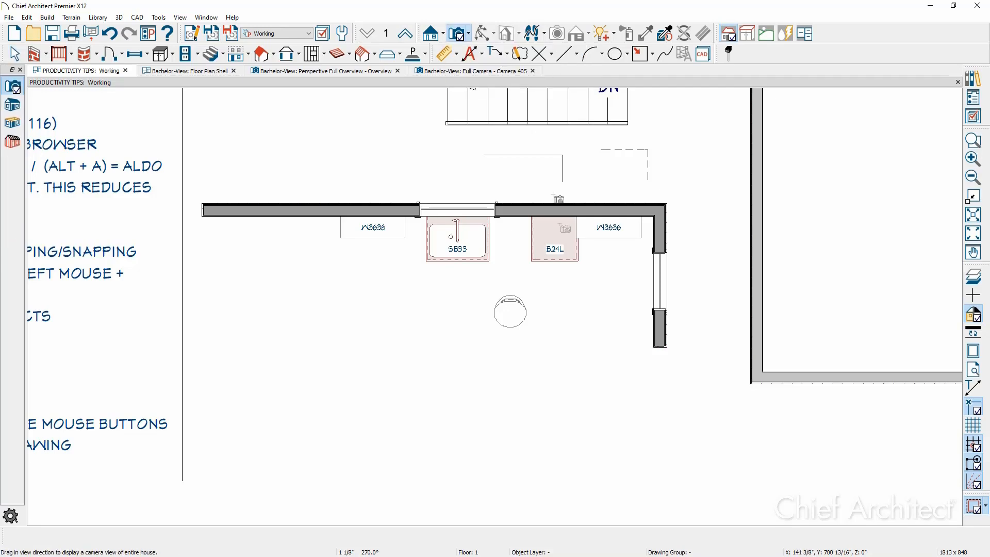
middle_drag(548, 389, 543, 283)
drag(616, 410, 528, 223)
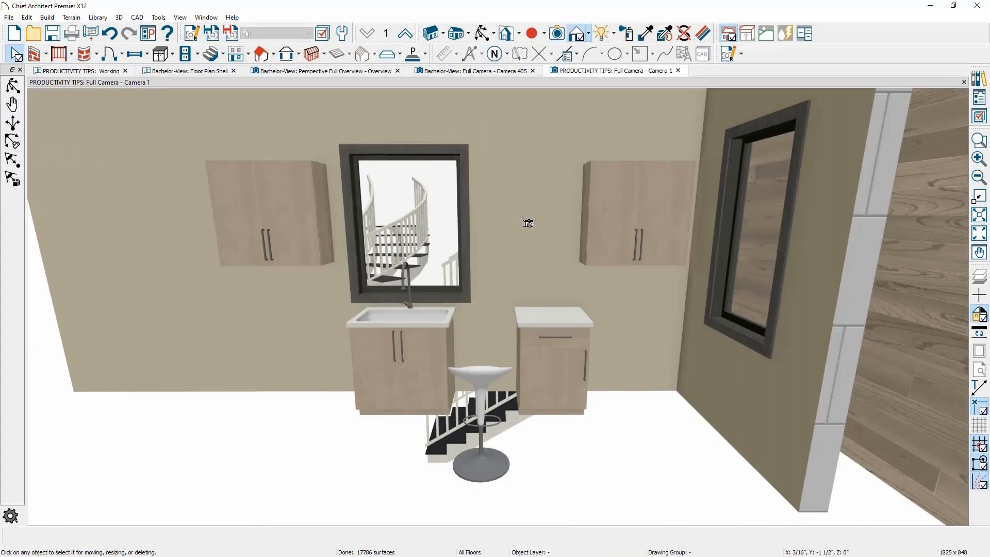
Replace only the selected bar stool with the Cafe Bar Stool from the Bachelor-View Kitchen folder using Replace From Library.
middle_drag(523, 410, 535, 483)
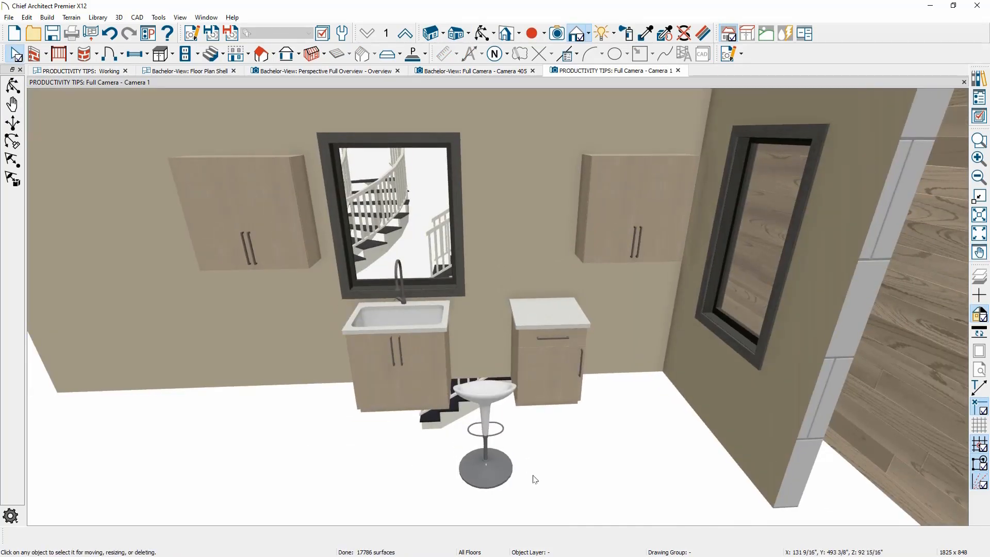
click(494, 476)
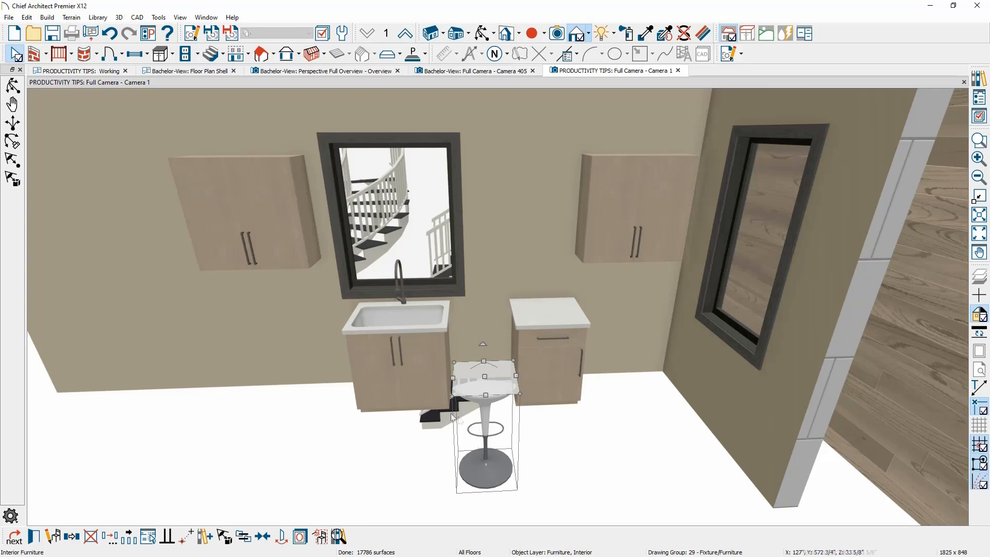
click(243, 536)
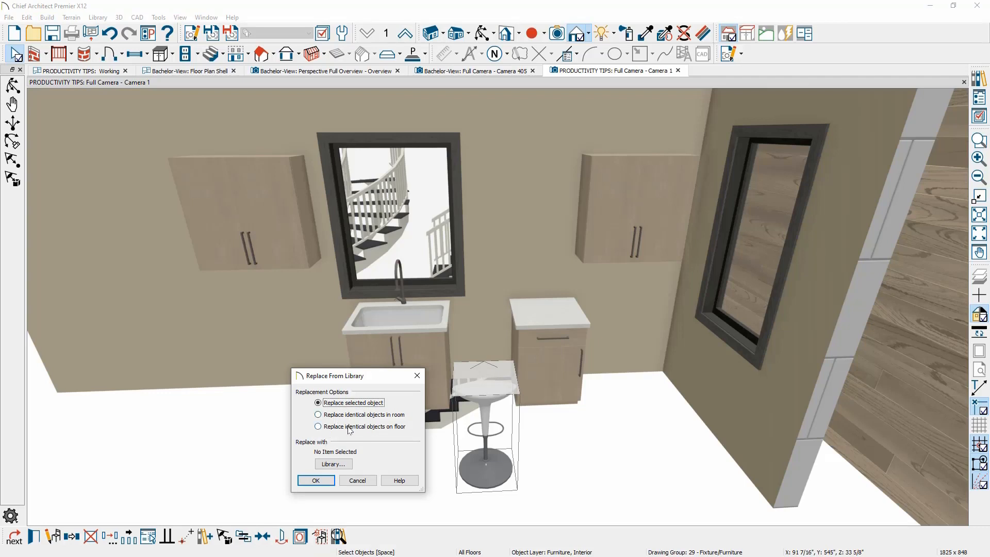
click(349, 466)
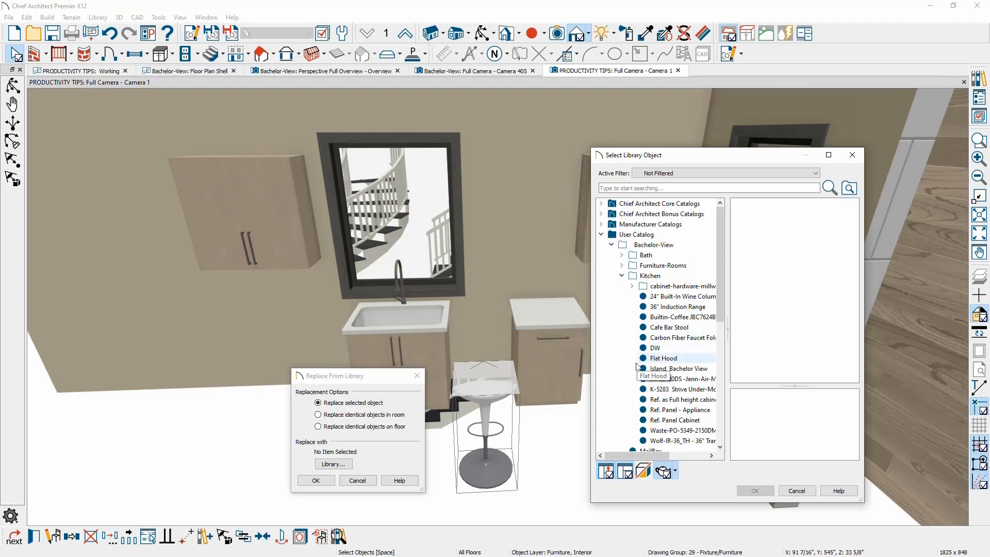
click(668, 328)
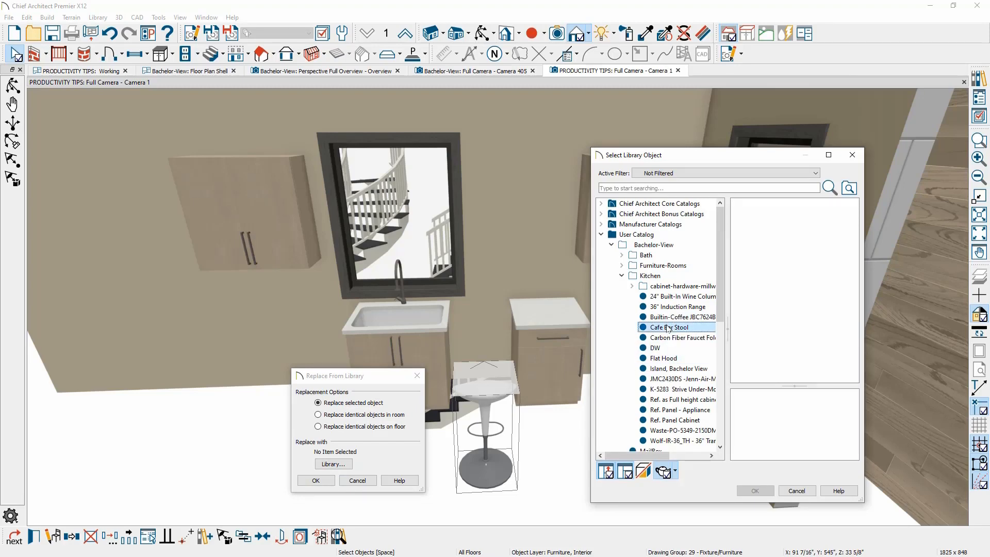
click(755, 491)
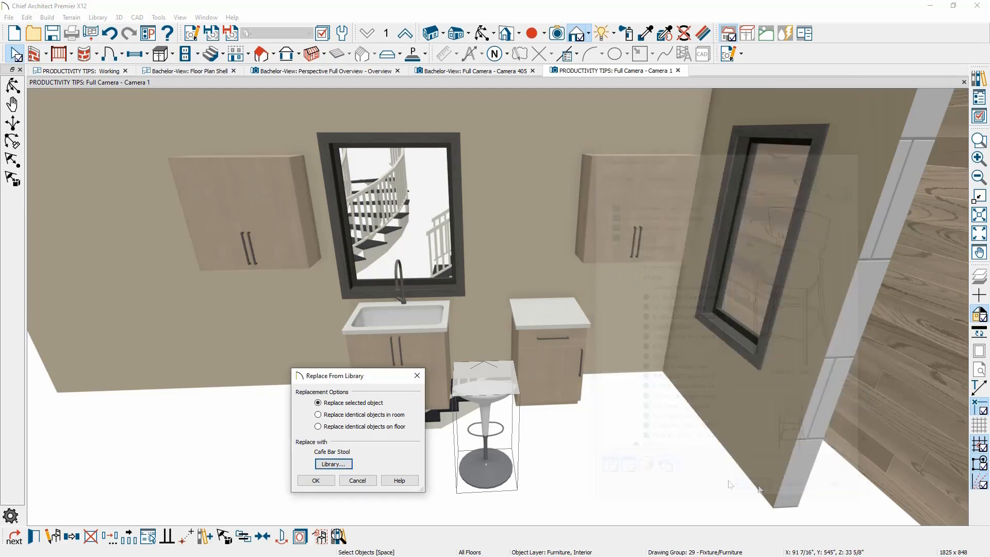
click(325, 481)
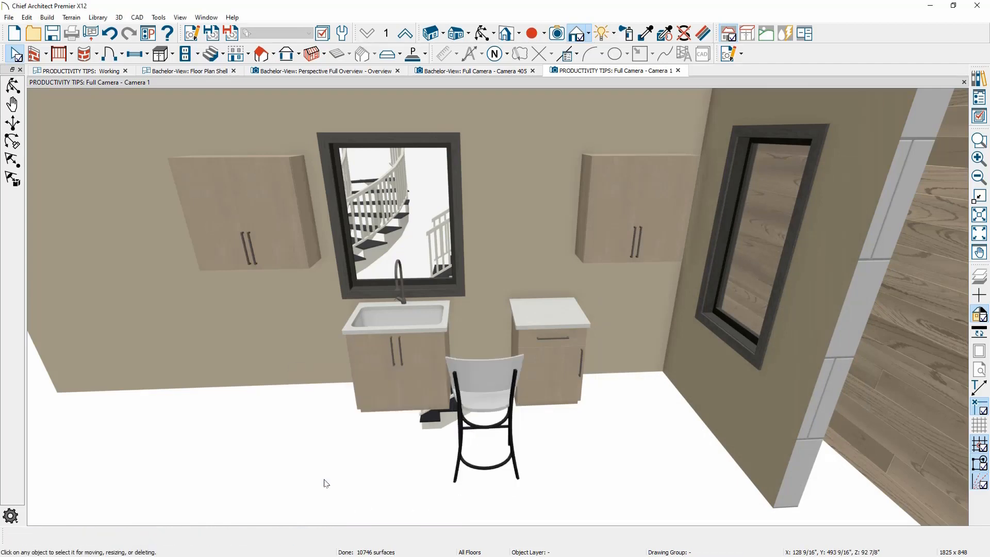
middle_drag(356, 467, 499, 422)
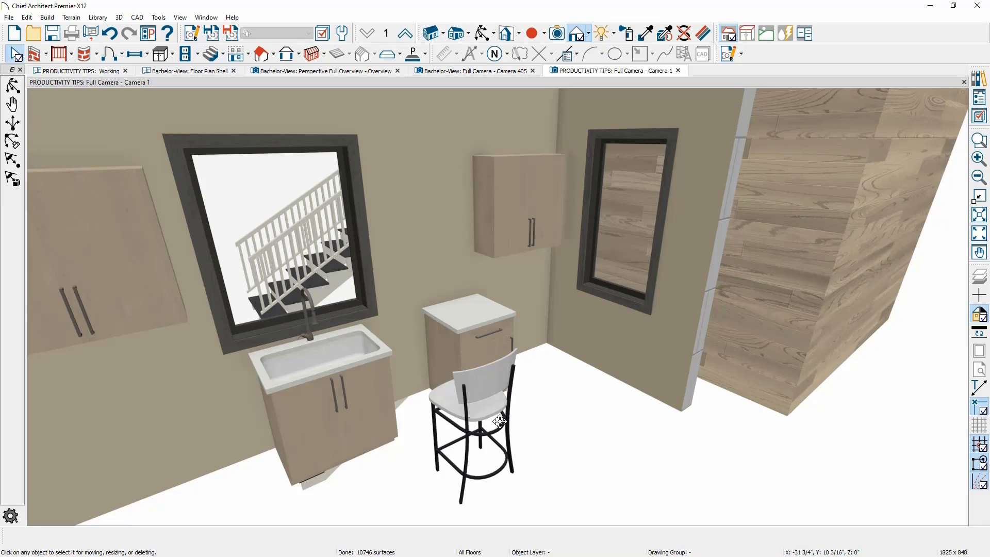
Return to the Working plan view at the Part 3 Hidden Gems notes and switch back to Select Objects.
click(82, 73)
middle_drag(315, 271, 793, 208)
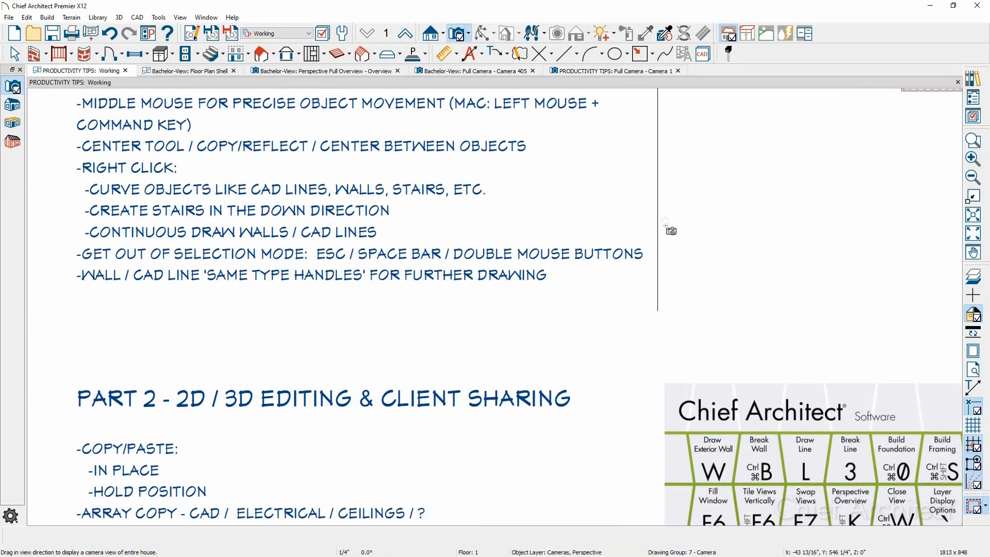
middle_drag(548, 393, 566, 4)
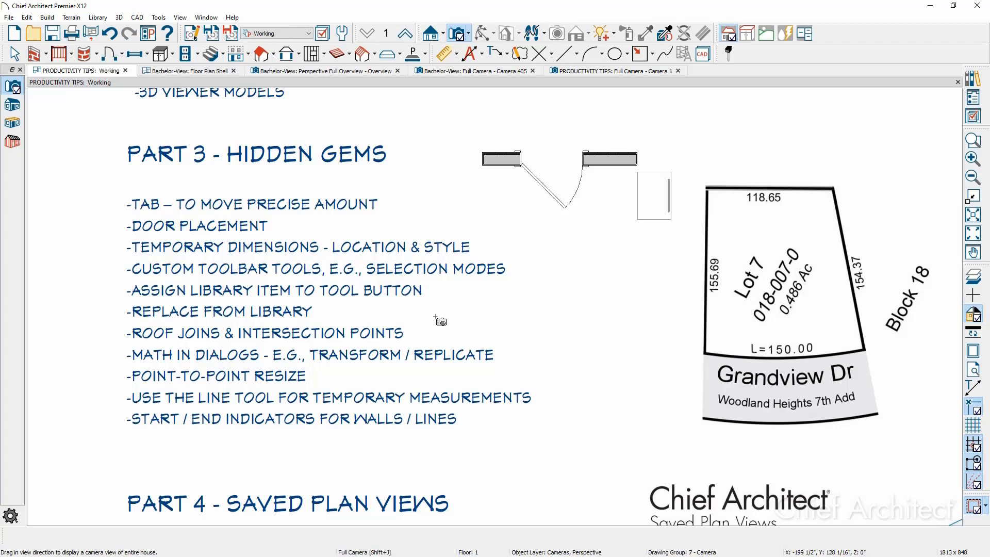
key(space)
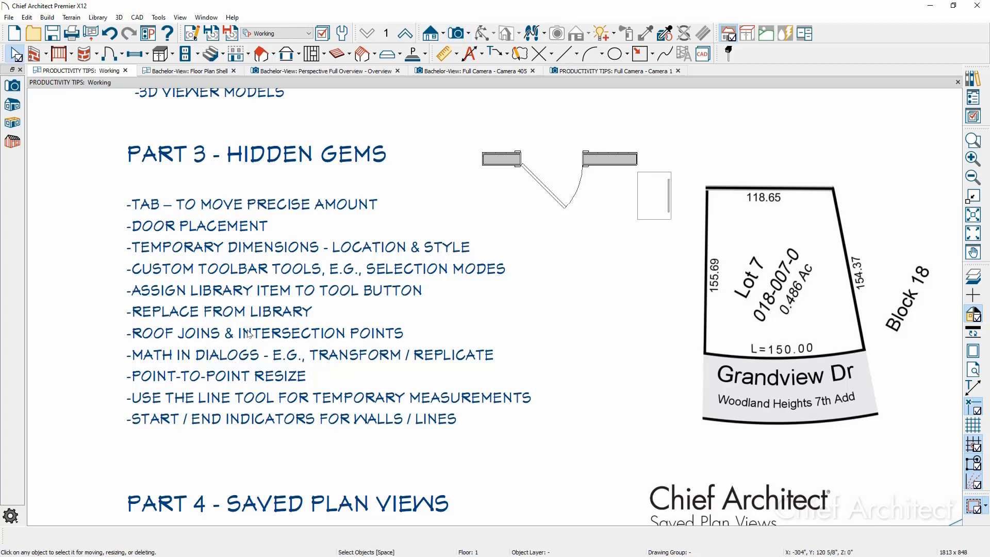
Join the 6:12 roof plane to the opposite 3:12 roof plane over the rectangular building at a common ridge.
middle_drag(851, 347, 420, 312)
scroll(420, 314, down, 3)
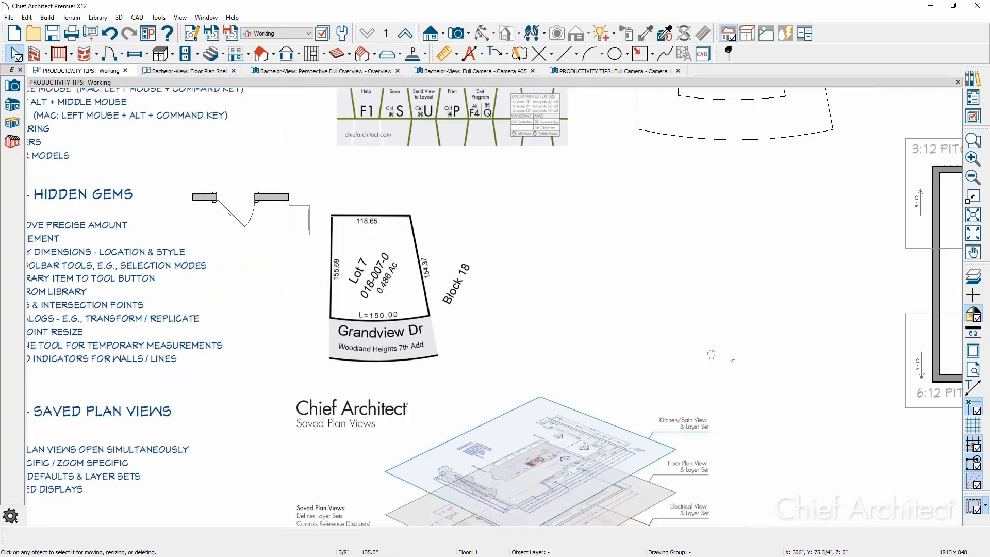
middle_drag(928, 338, 432, 363)
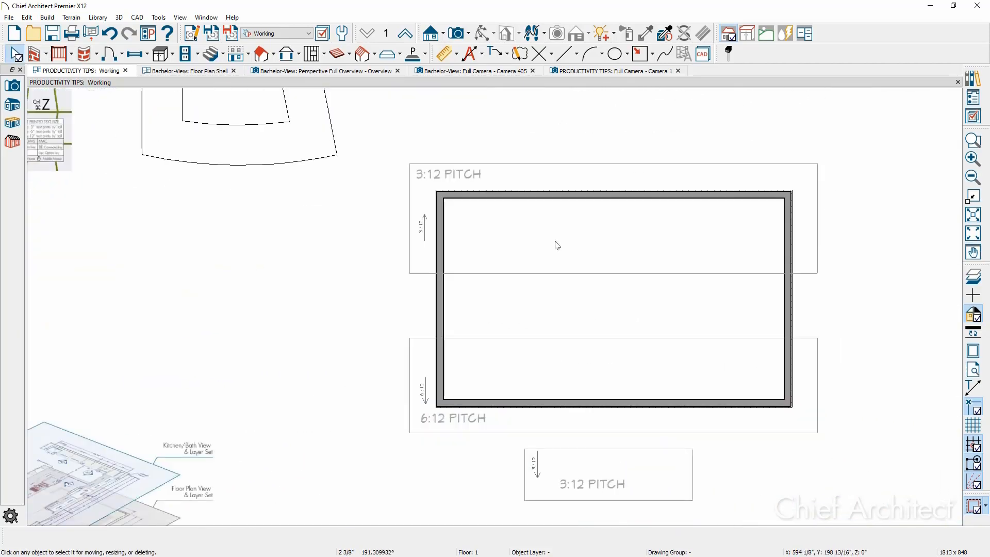
click(556, 341)
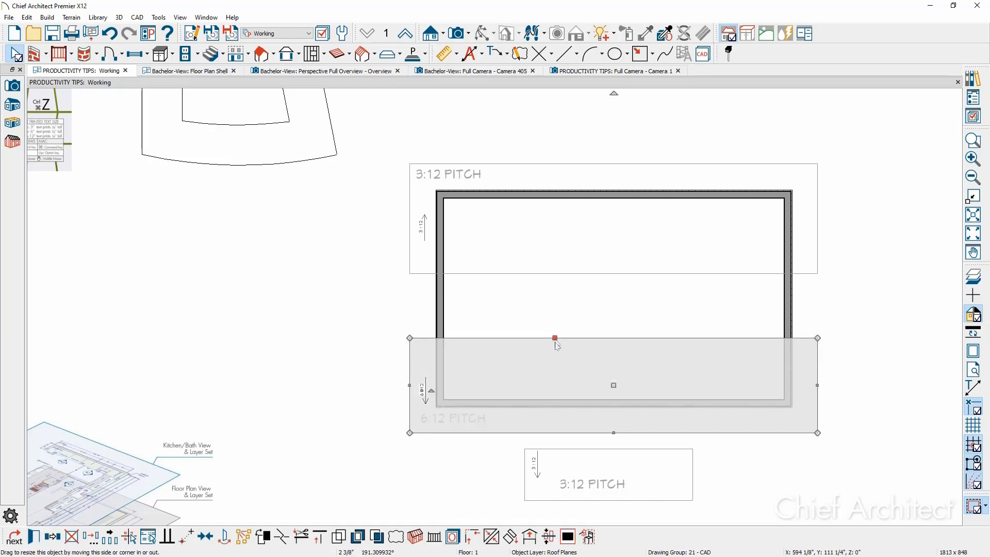
click(499, 540)
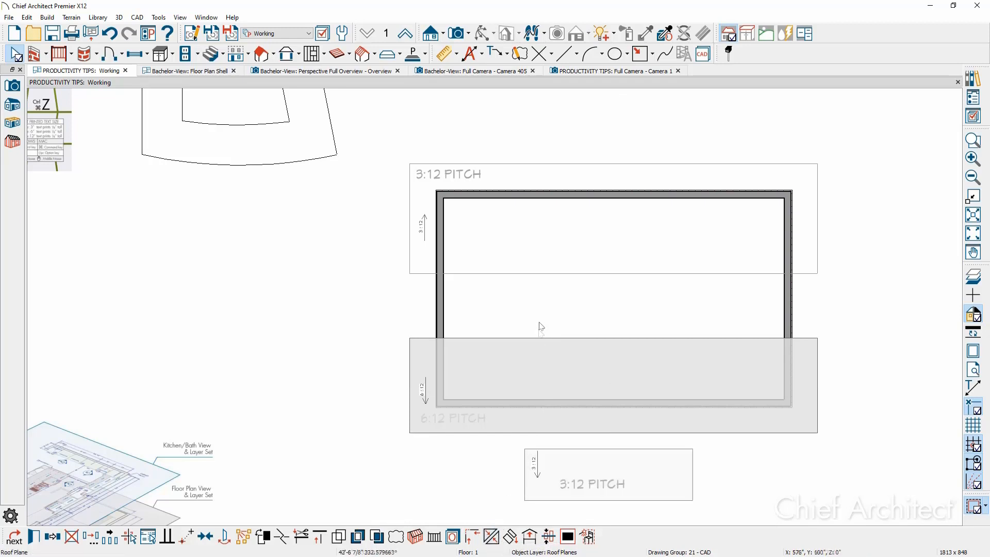
click(555, 280)
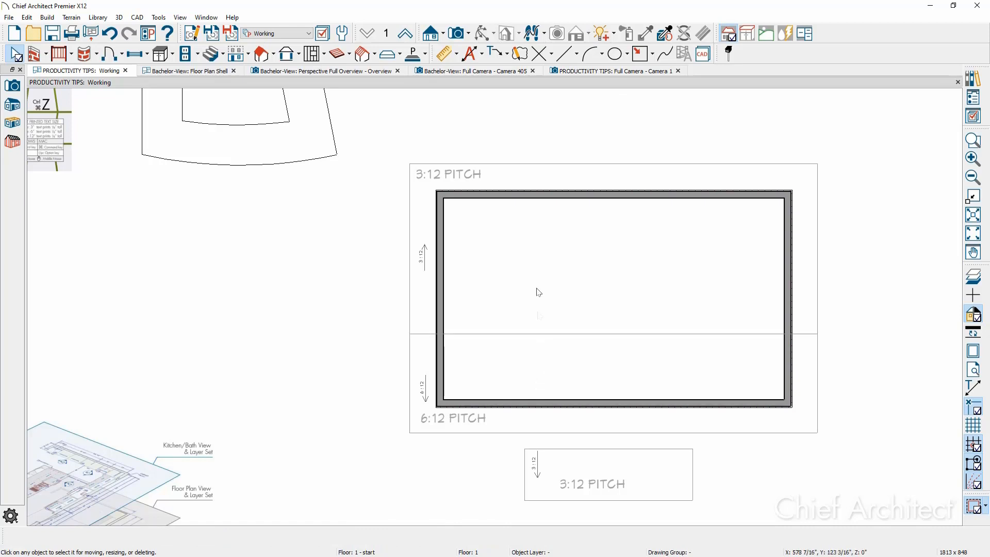
Create a cross section/elevation view of the building's gable end to check the joined roof, and return to the Working plan.
click(436, 35)
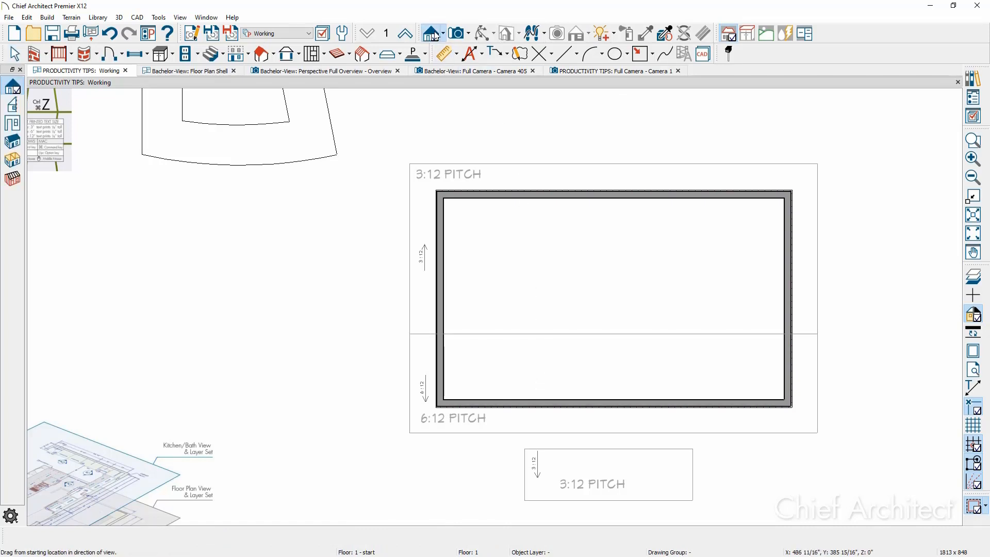
drag(369, 307, 656, 309)
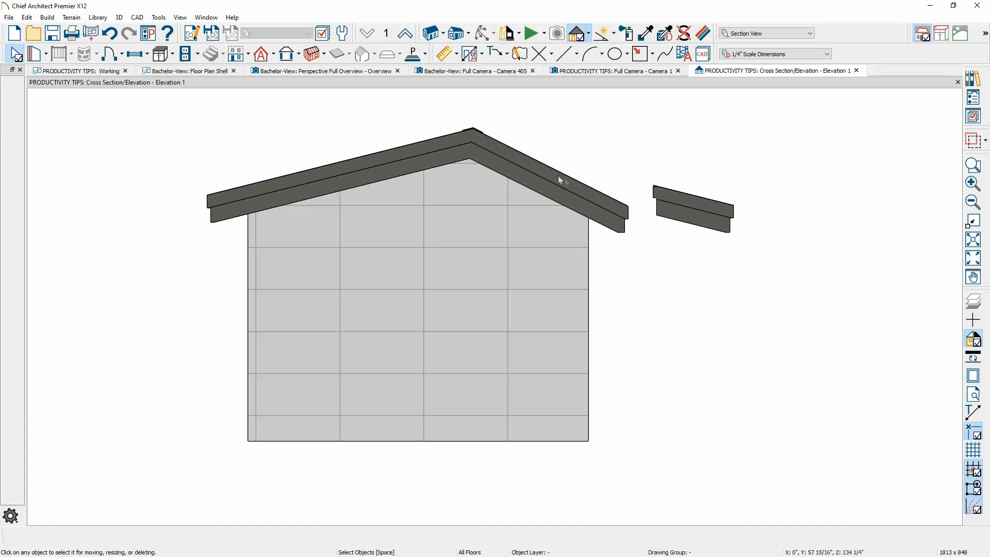
click(95, 75)
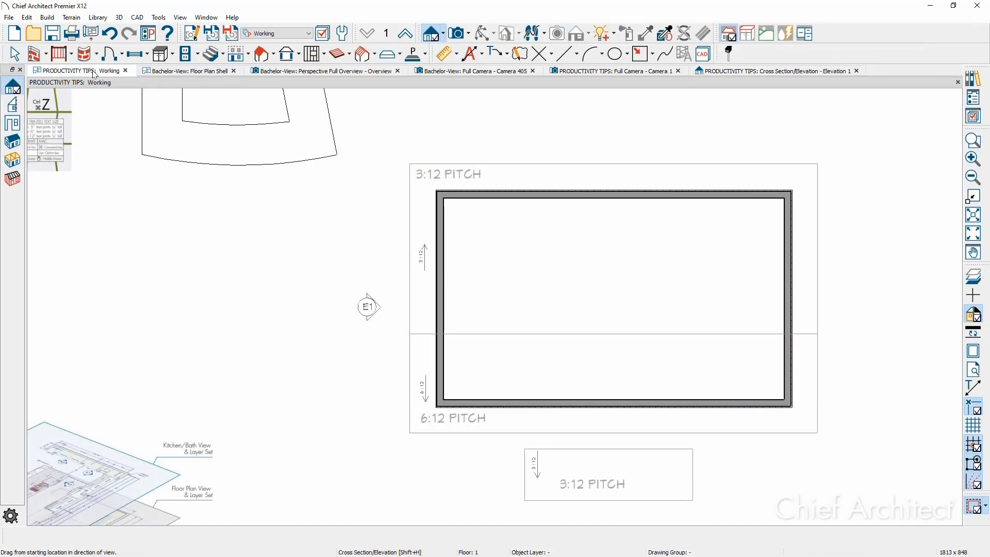
key(space)
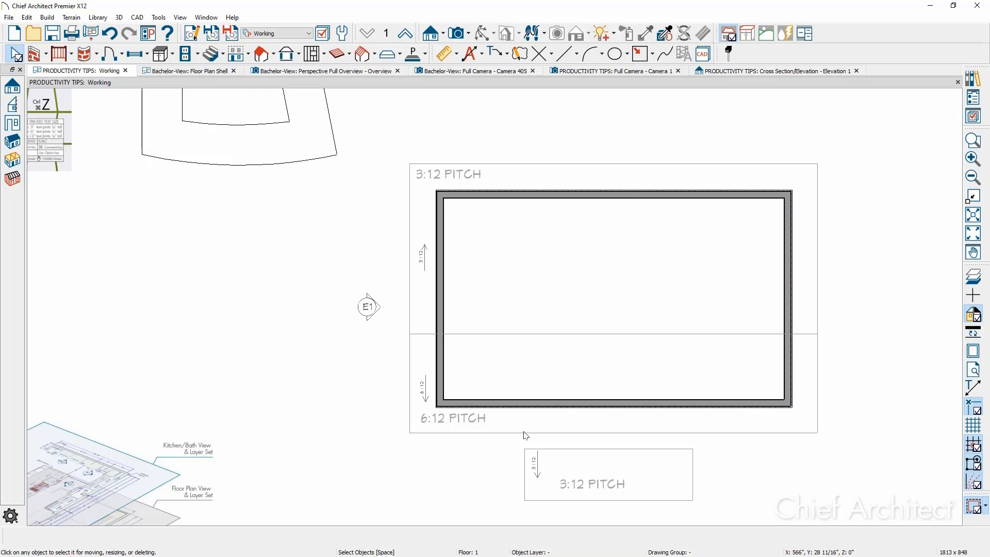
Enable Automatically Place Roof Intersection Points in the Architectural preferences.
key(ctrl+comma)
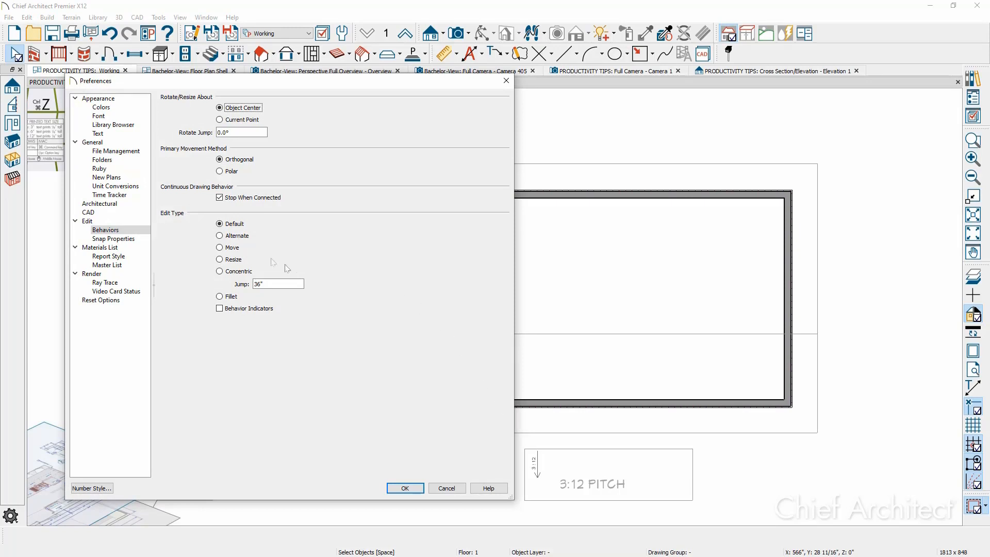
click(100, 203)
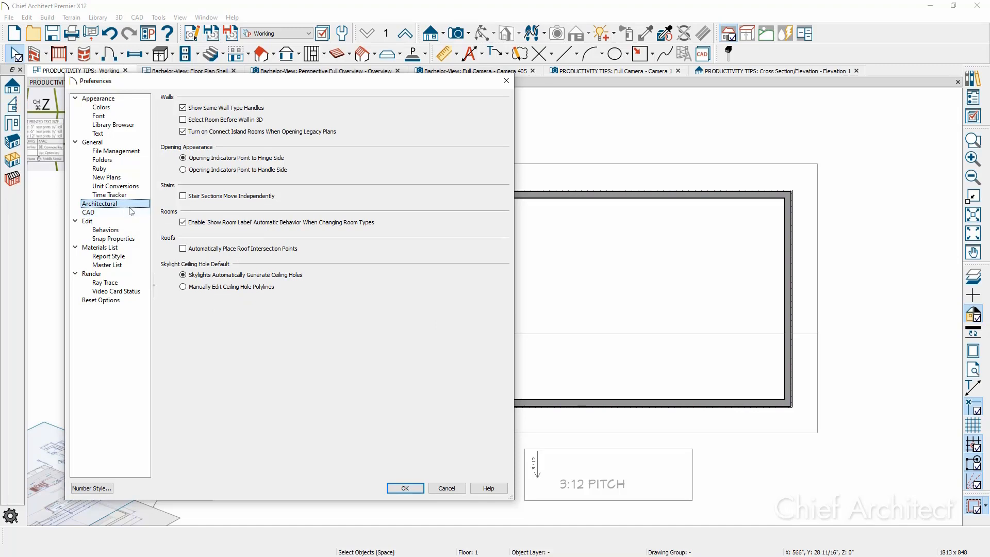
click(187, 251)
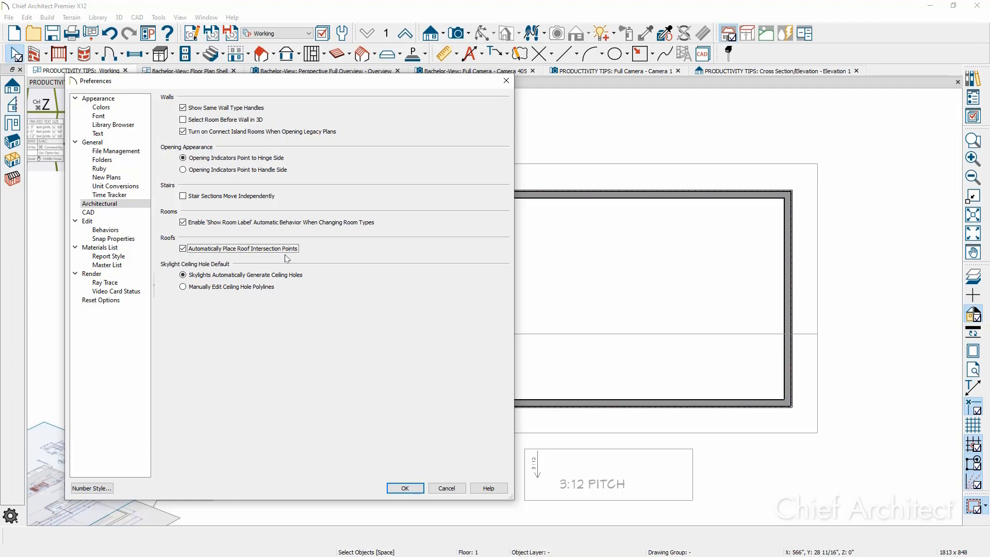
click(406, 488)
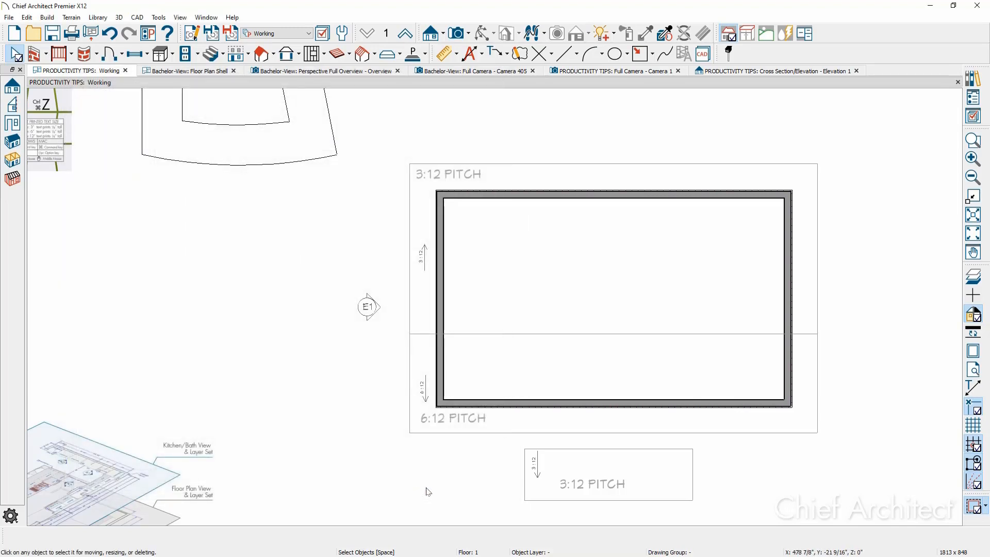
Generate the intersection point between the small 3:12 roof plane and the 6:12 plane, and extend the small plane's upper edge to that point.
click(693, 475)
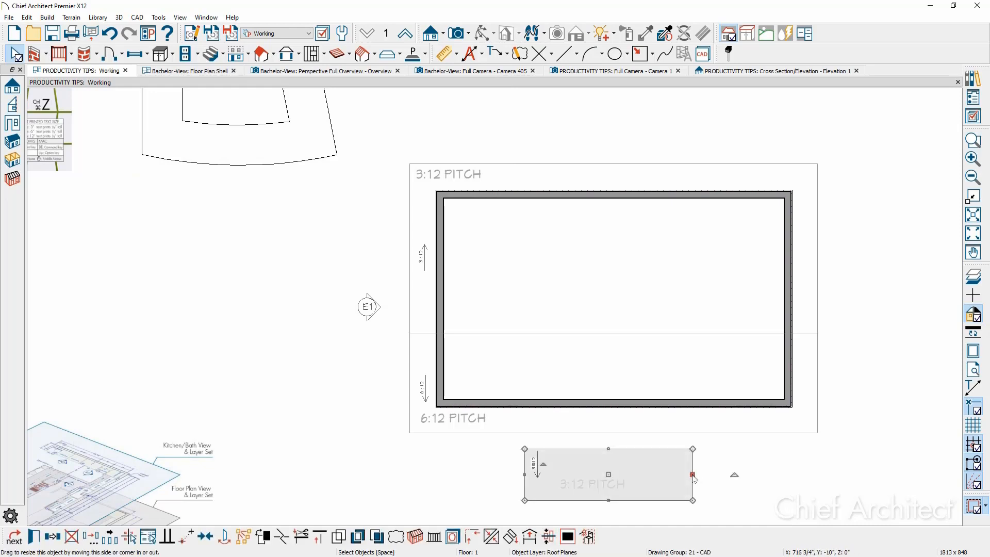
click(819, 379)
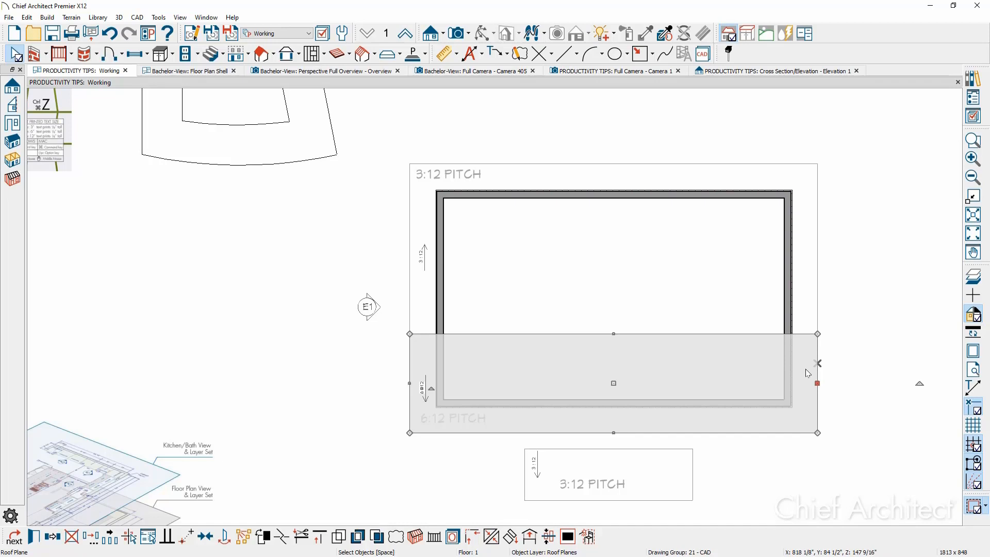
click(662, 450)
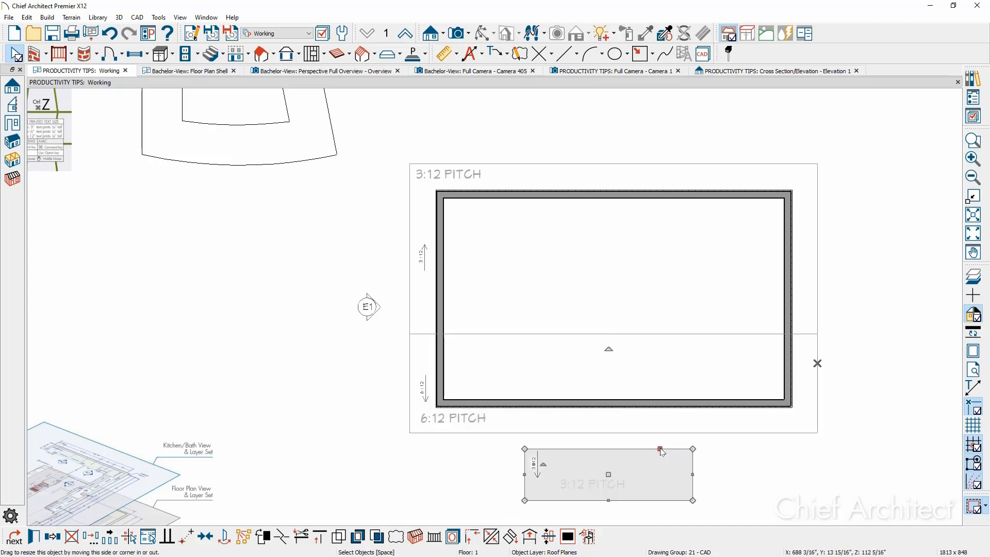
drag(662, 450, 818, 363)
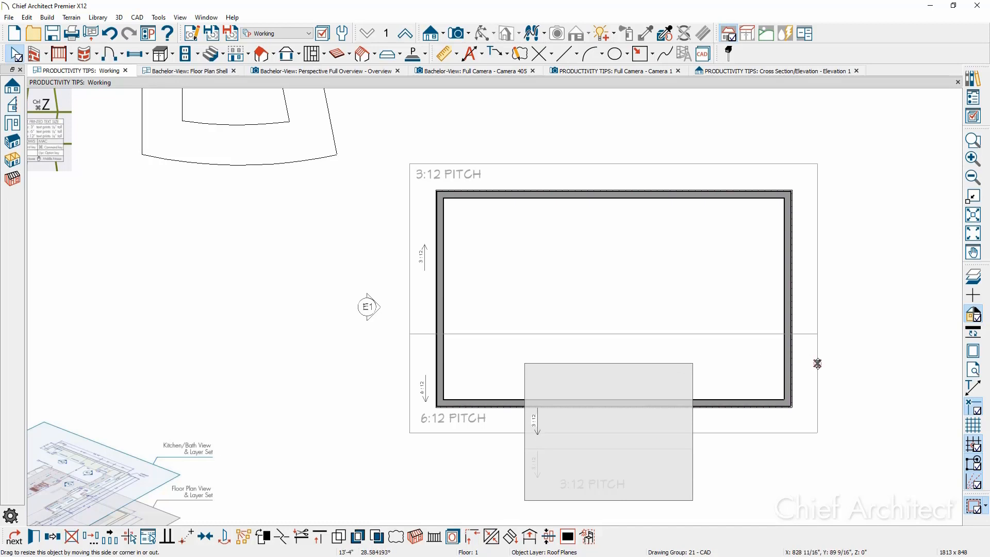
drag(818, 363, 818, 363)
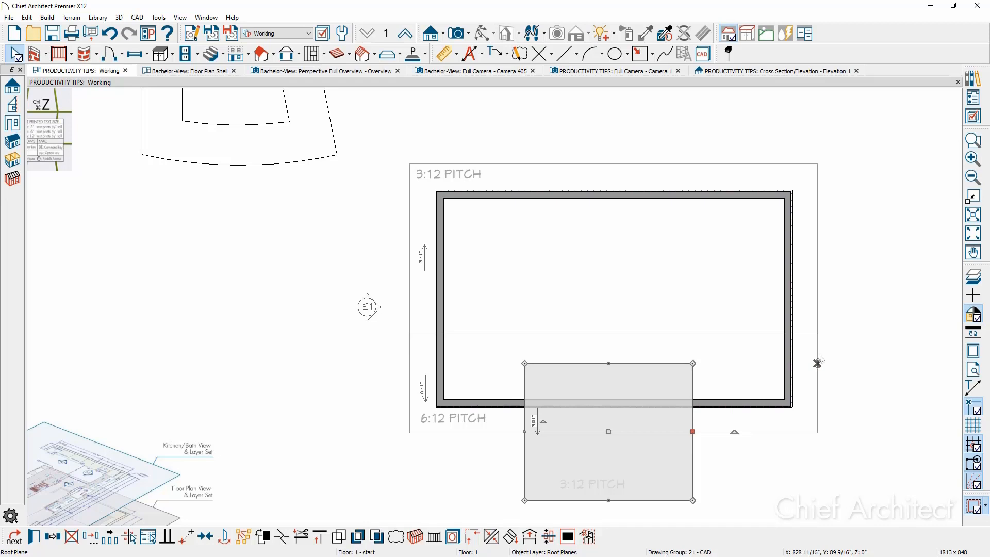
Check the extended roof plane in the cross section/elevation view and delete the temporary points in the Working plan.
click(813, 75)
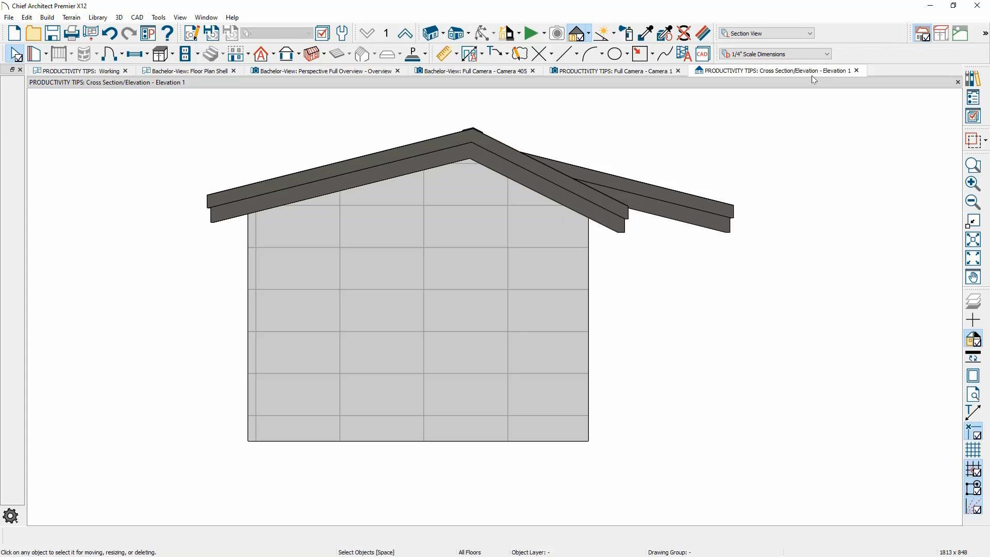
click(86, 71)
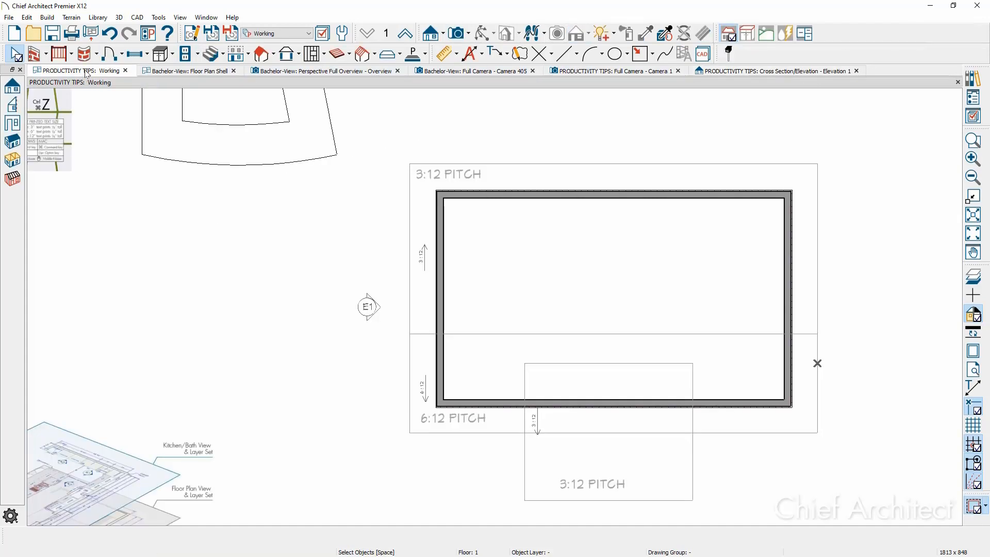
click(551, 54)
click(605, 109)
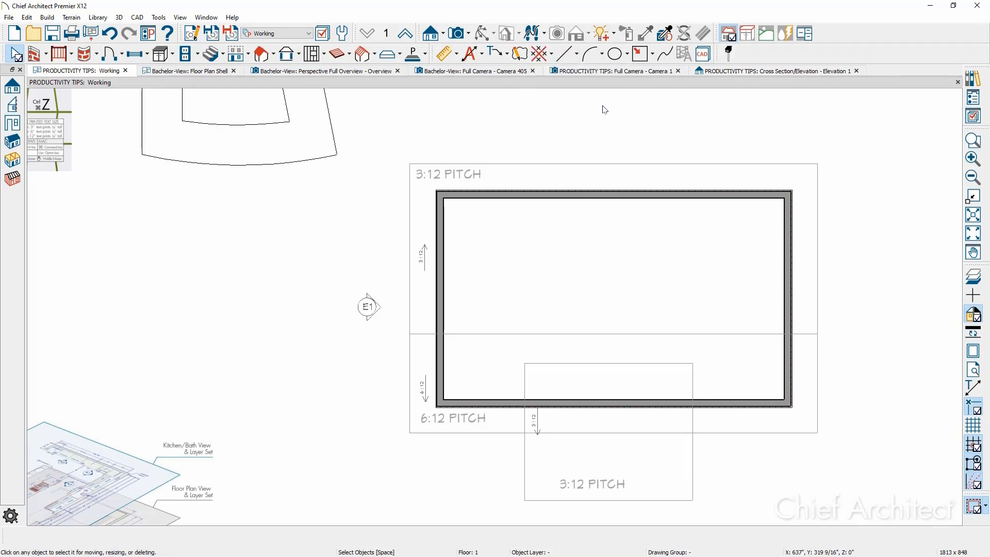
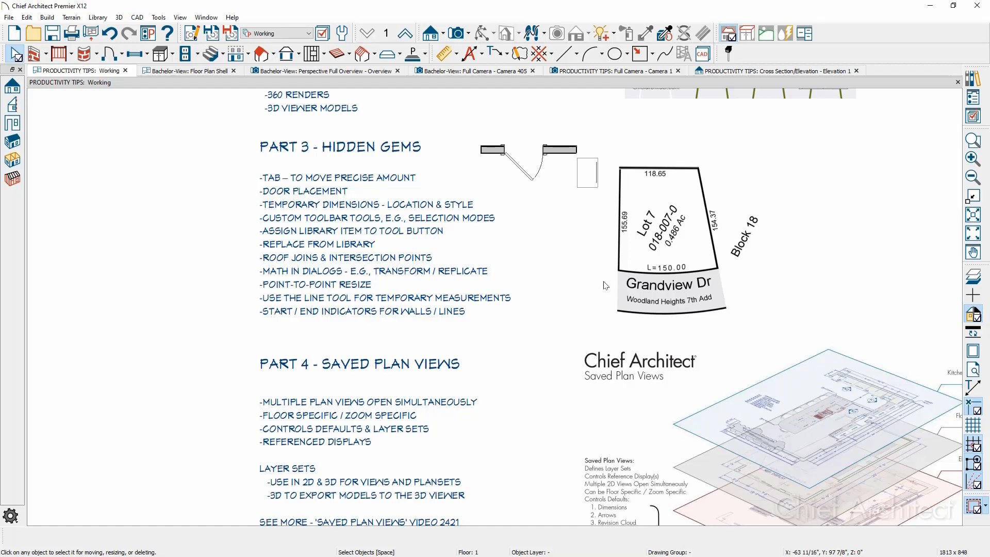
Copy the Lot 7 plat picture about 110 feet horizontally into the empty area beyond the rectangular building.
scroll(605, 286, down, 4)
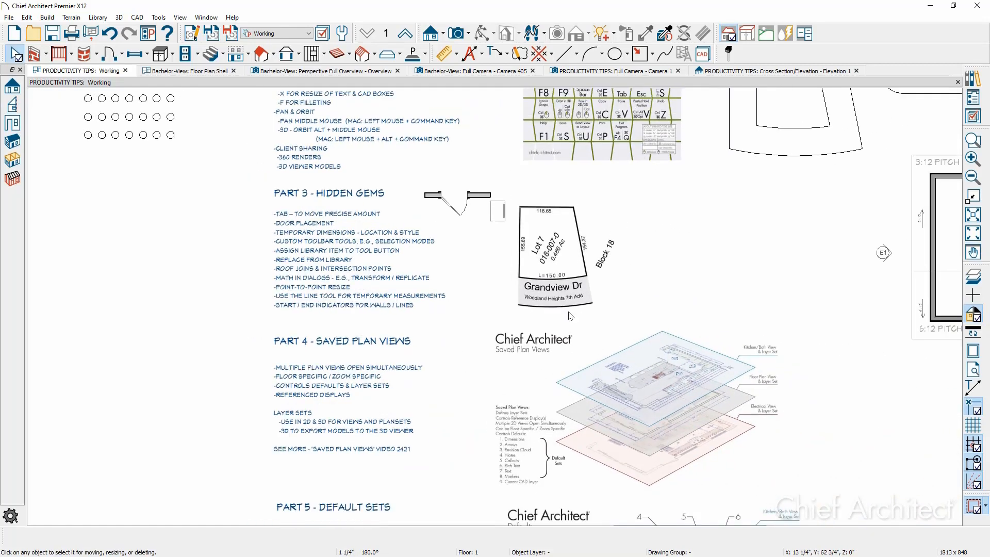
scroll(570, 313, down, 1)
click(575, 279)
scroll(565, 282, down, 2)
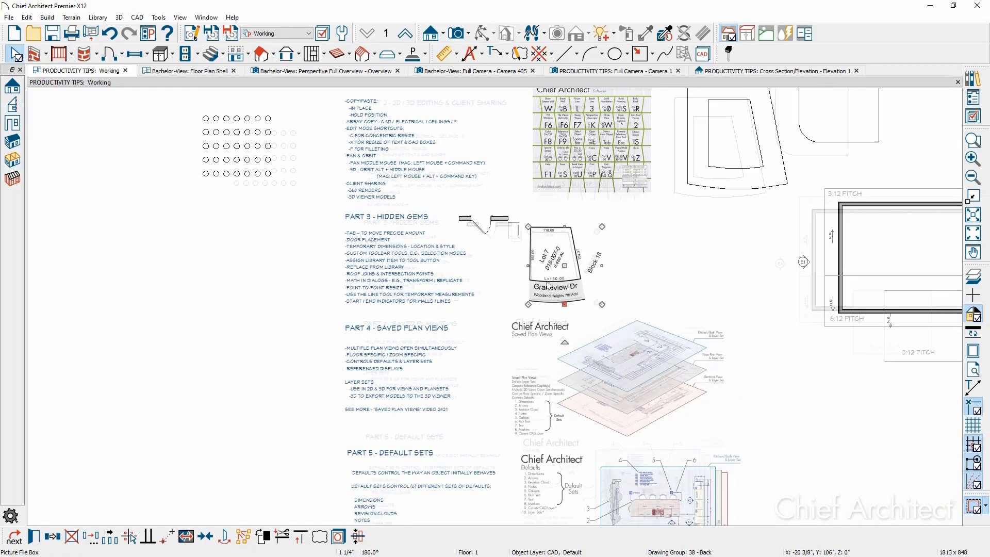
scroll(549, 287, down, 4)
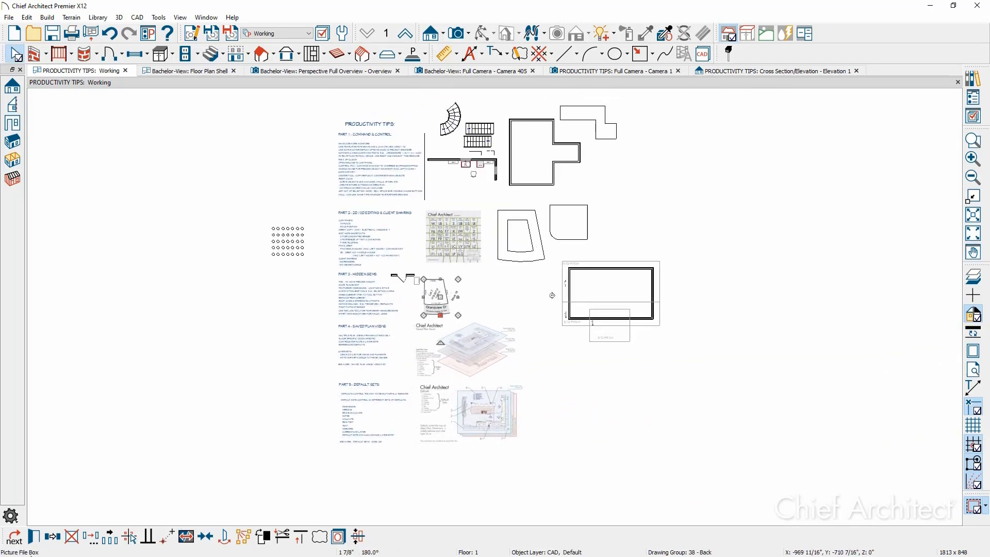
click(50, 535)
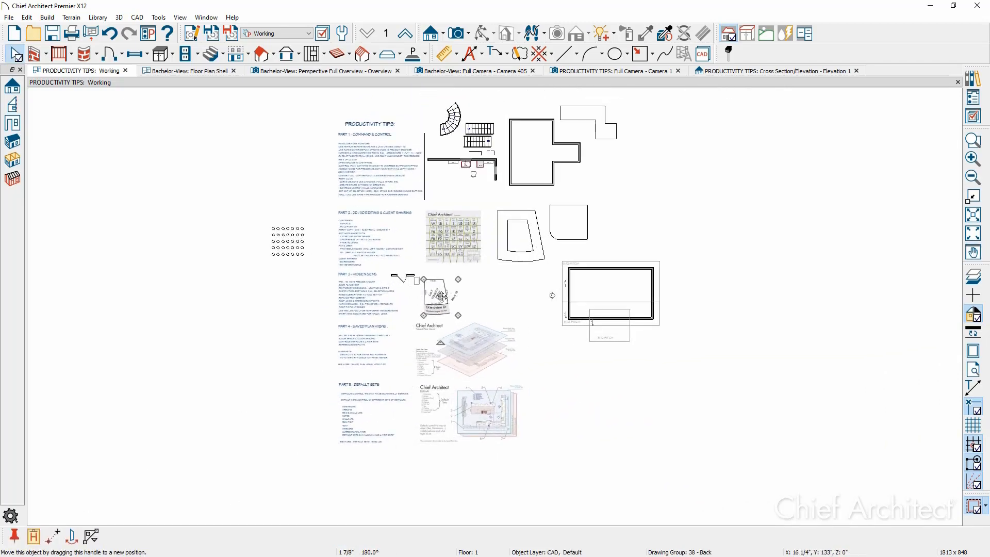
drag(441, 297, 792, 312)
scroll(858, 302, up, 3)
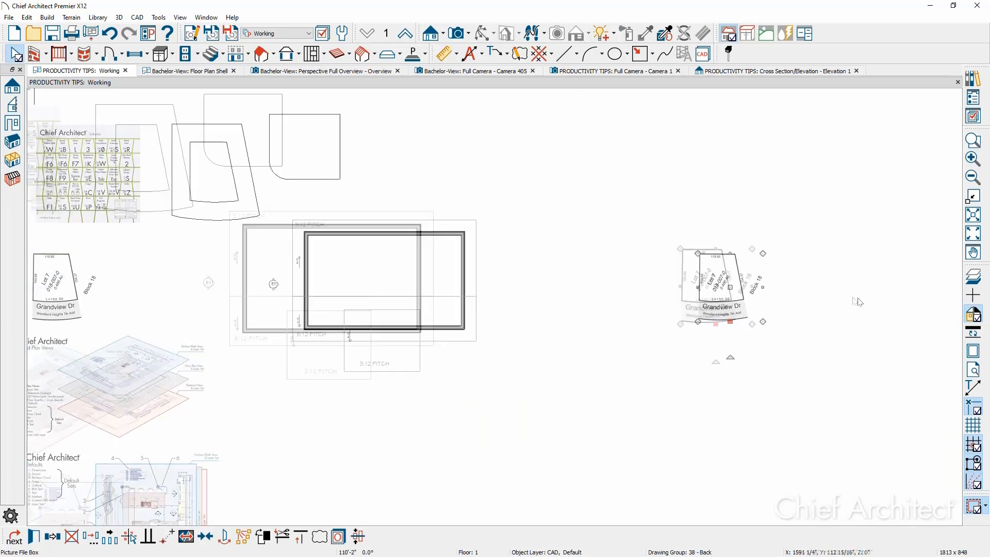
scroll(804, 301, up, 5)
scroll(660, 320, up, 4)
key(Escape)
scroll(588, 244, up, 5)
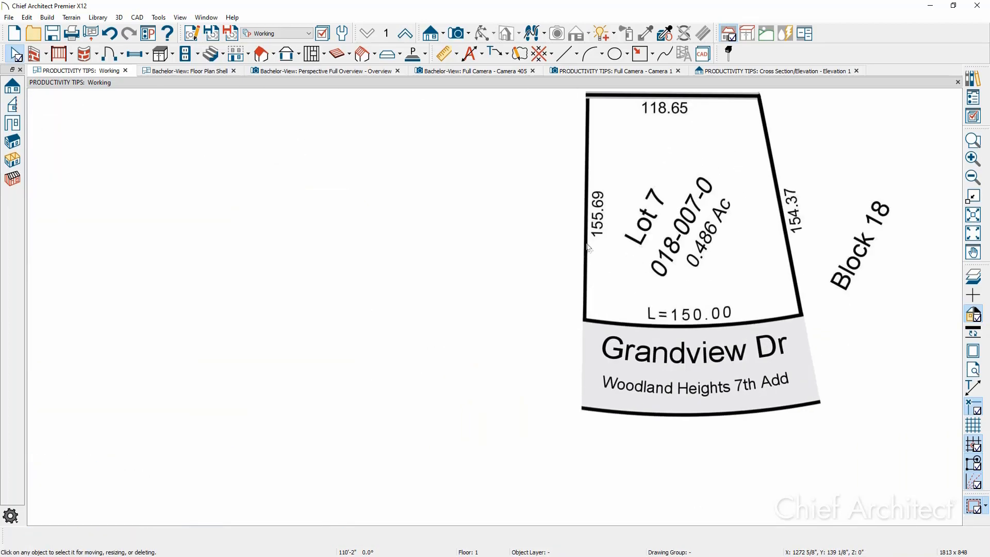
middle_drag(589, 247, 500, 336)
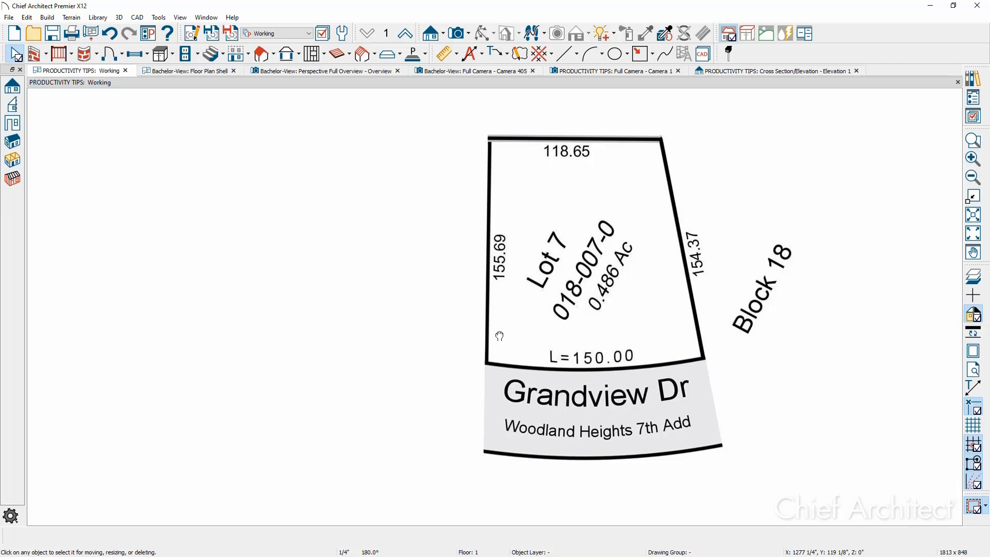
Draw a vertical CAD line about 7'-10" long beside the plat's 155.69 boundary, matching that boundary's extent.
click(578, 53)
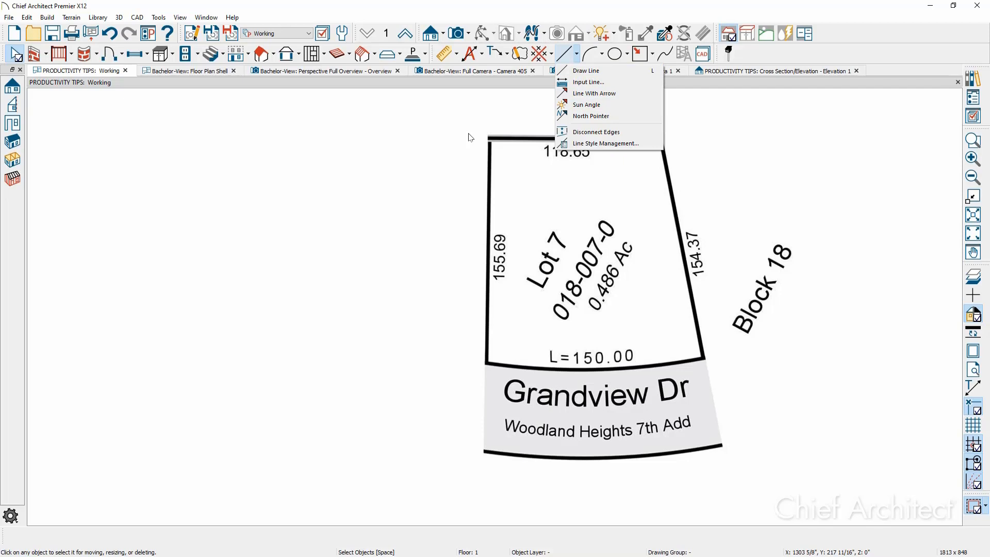
click(588, 71)
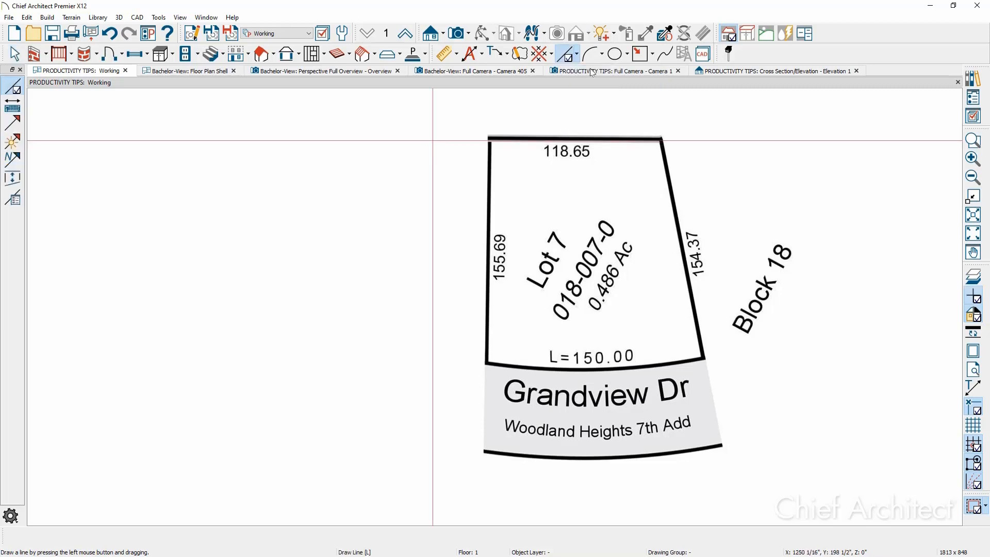
drag(440, 134, 424, 364)
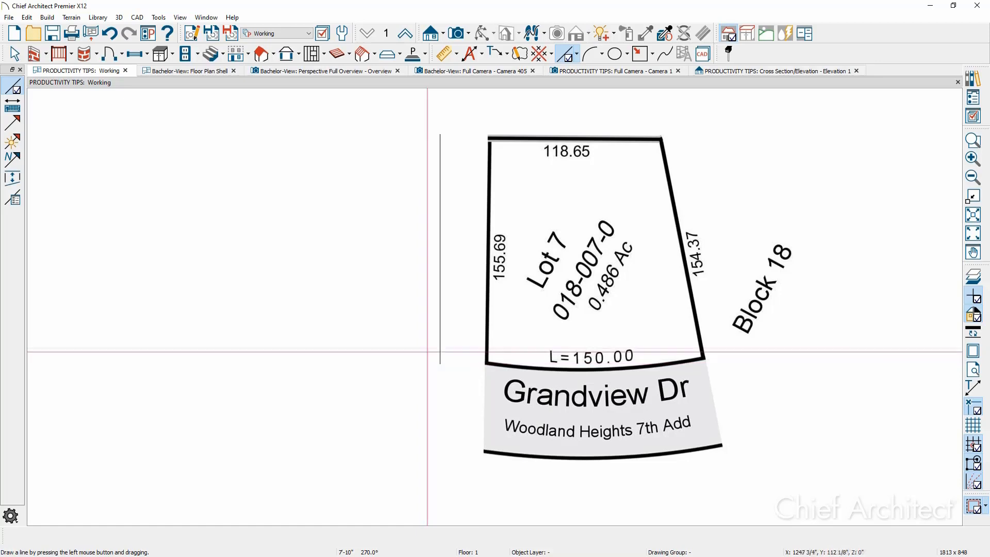
Open the Line Specification for the vertical line and set the dialog number style to Decimal Feet.
click(440, 326)
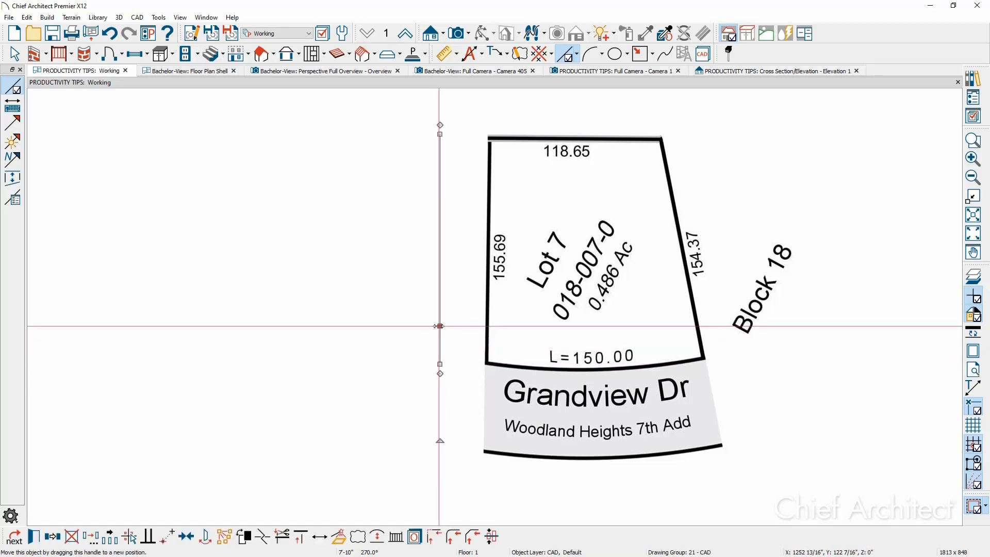
double_click(439, 326)
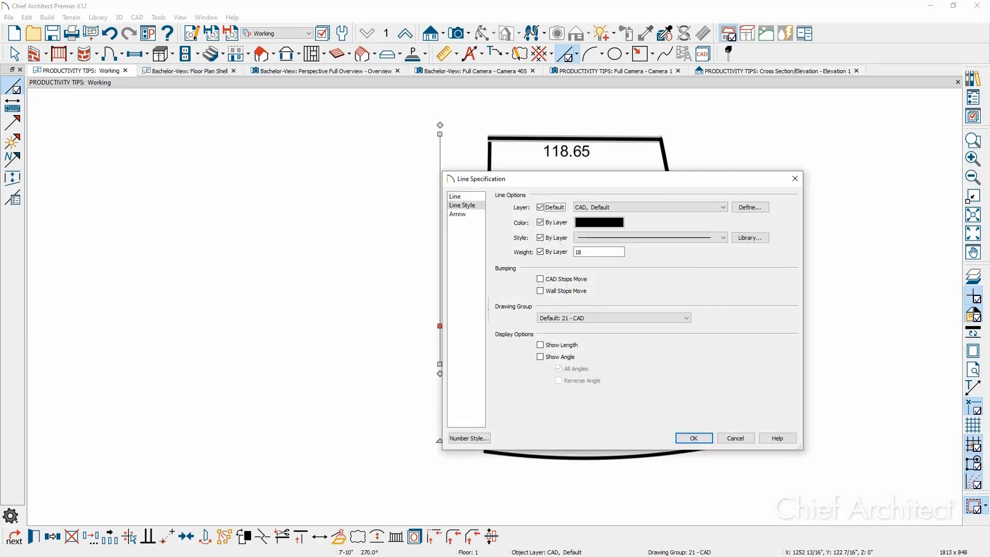
drag(561, 182, 659, 168)
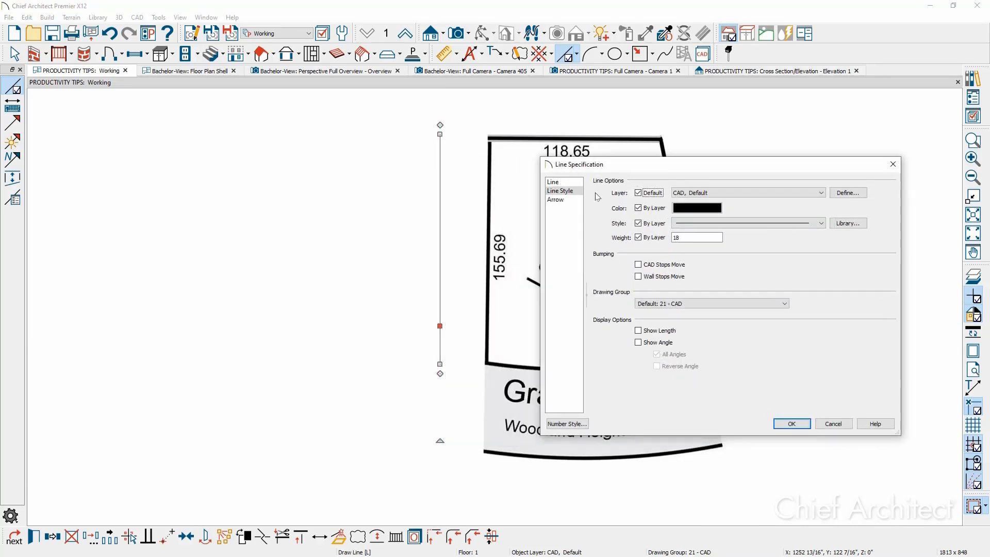
click(561, 182)
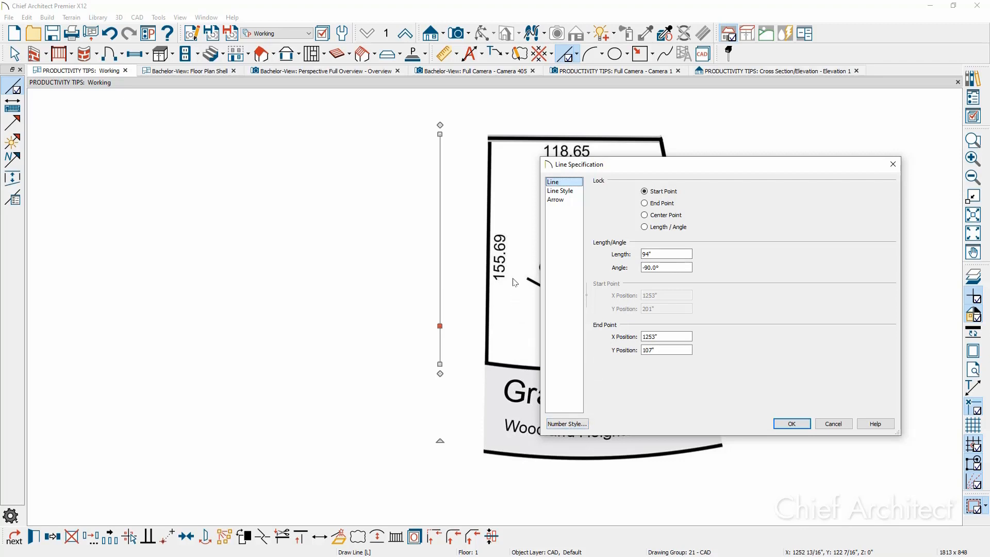
click(567, 423)
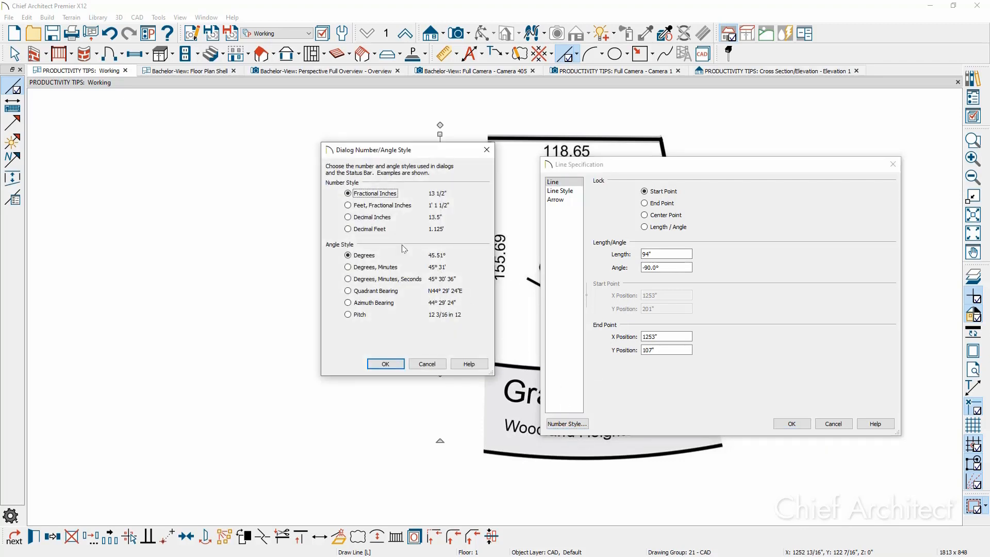
click(383, 231)
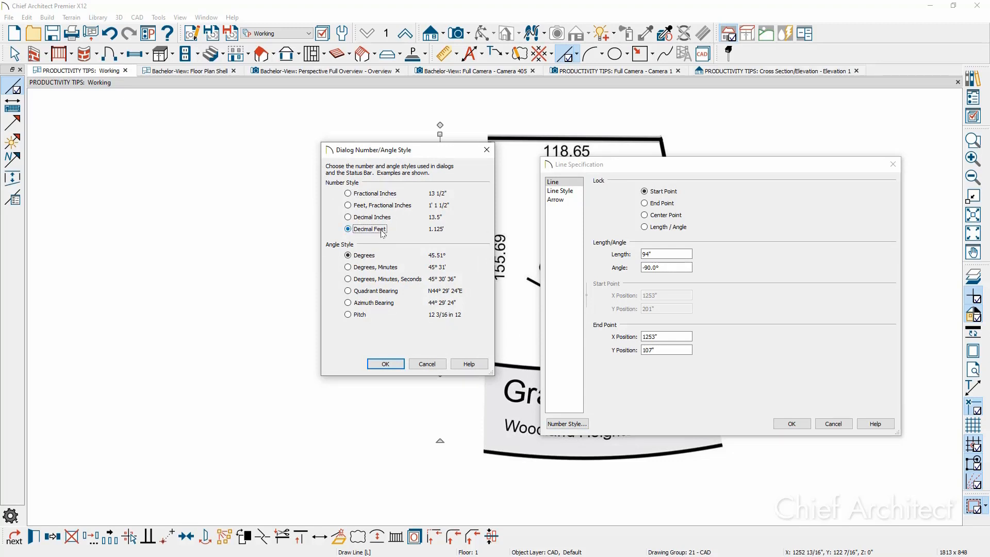
click(385, 365)
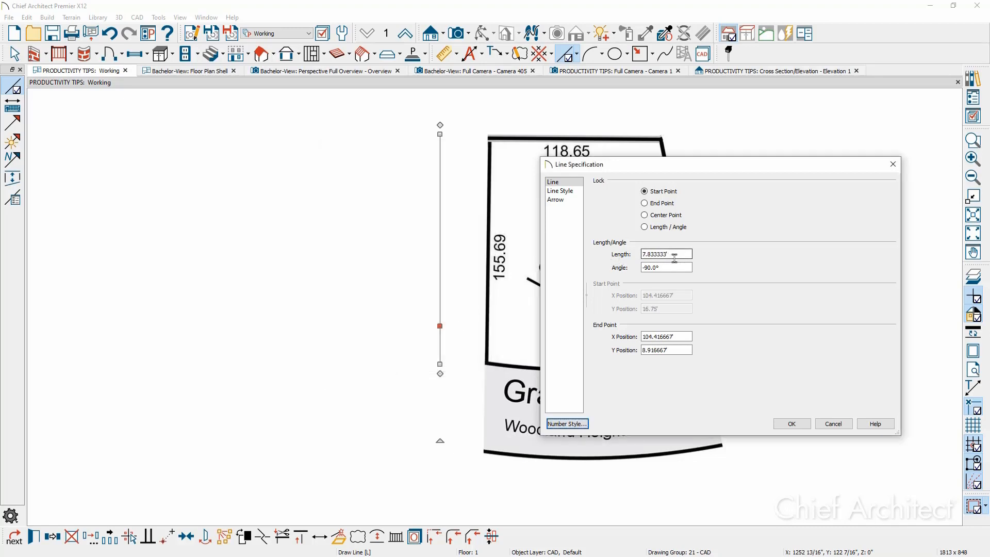
Calculate the scale factor 155.69/7.833333 in the line's length value, copy the result and discard the line change.
click(675, 258)
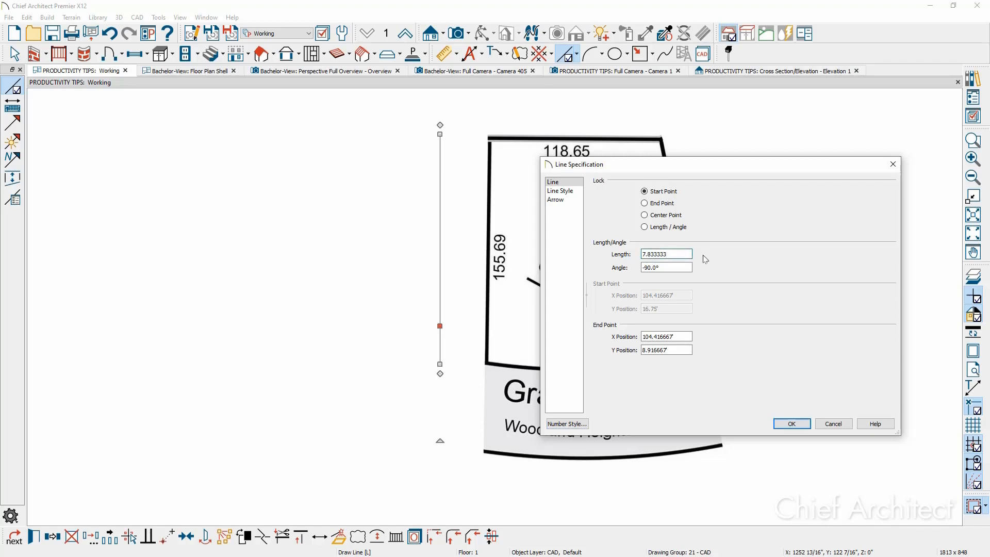
key(shift+Home)
key(Home)
text(155.)
key(Tab)
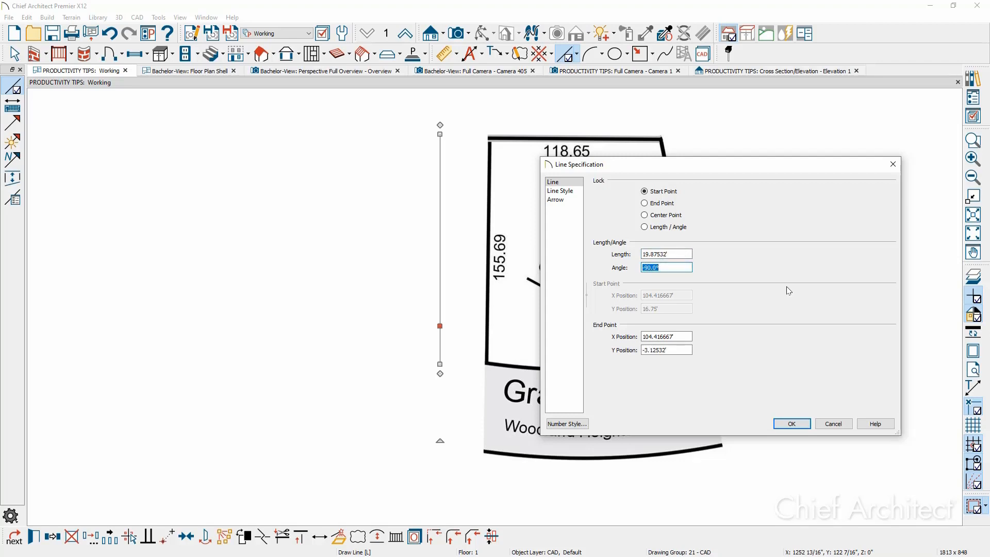
key(shift+Tab)
key(ctrl+c)
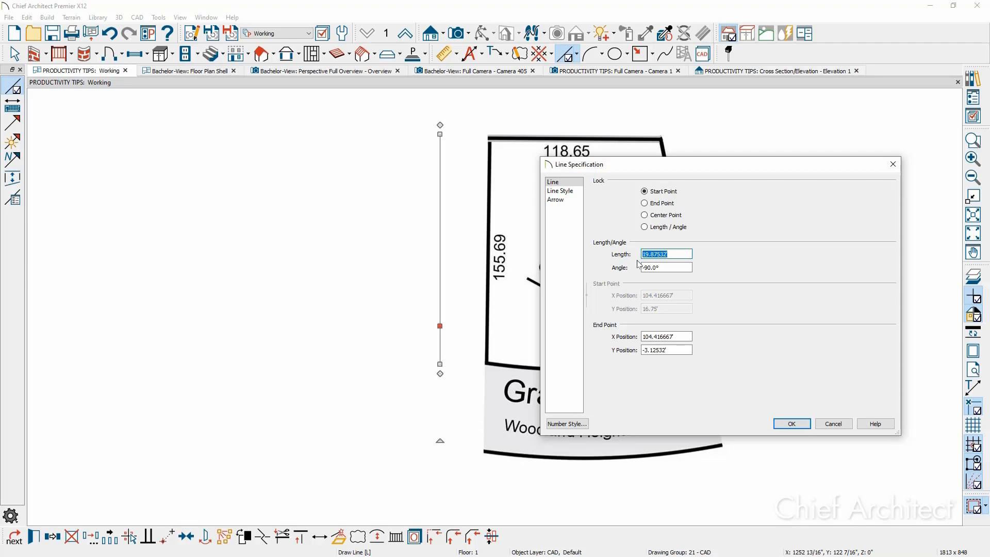
click(832, 424)
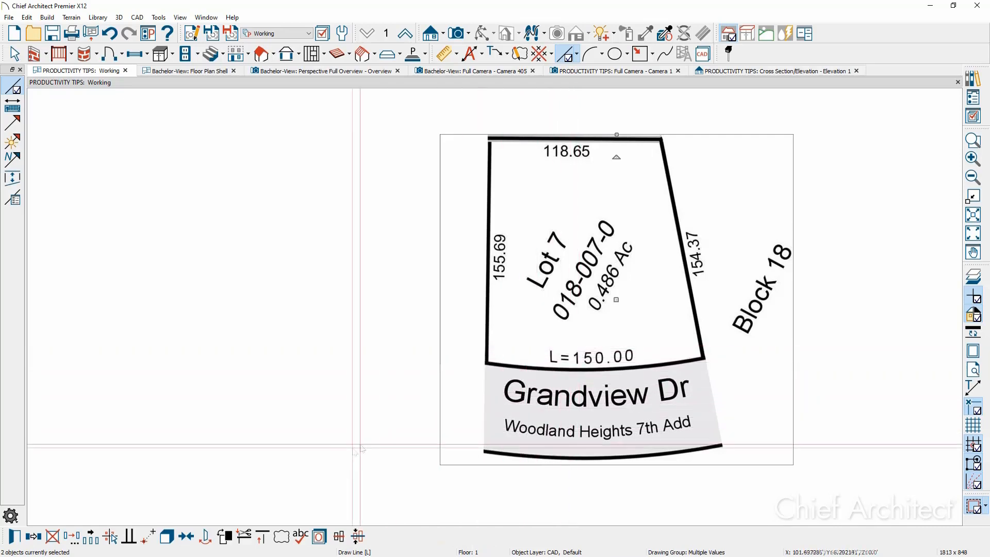
Resize the selected plat picture and CAD line with Transform/Replicate, using the copied scale factor as the resize factor.
click(72, 537)
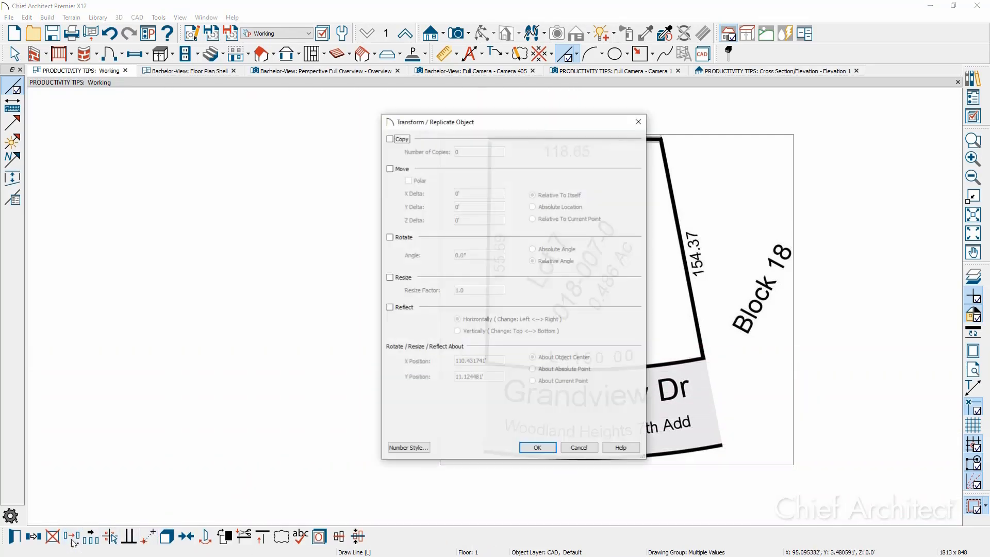
click(390, 277)
click(461, 291)
double_click(462, 291)
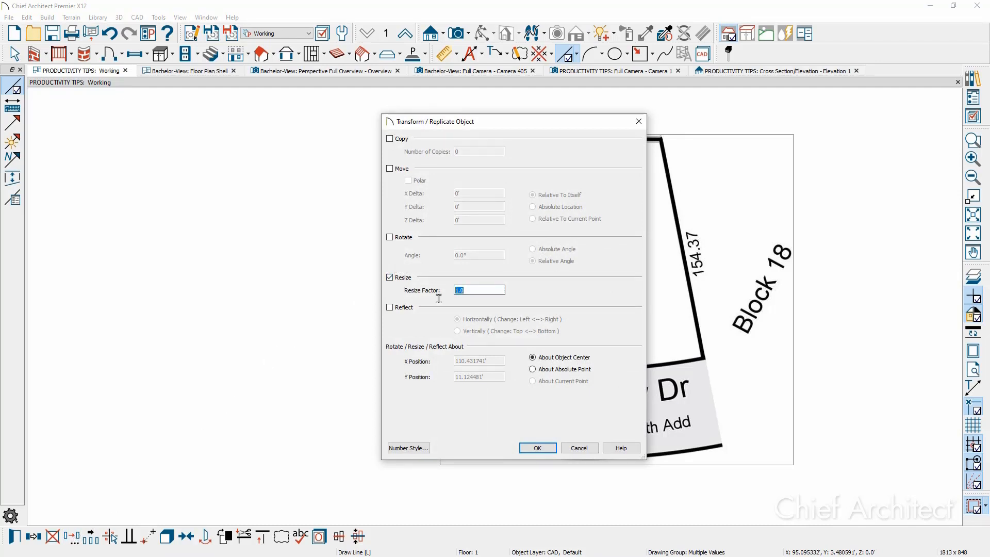
key(ctrl+v)
click(535, 448)
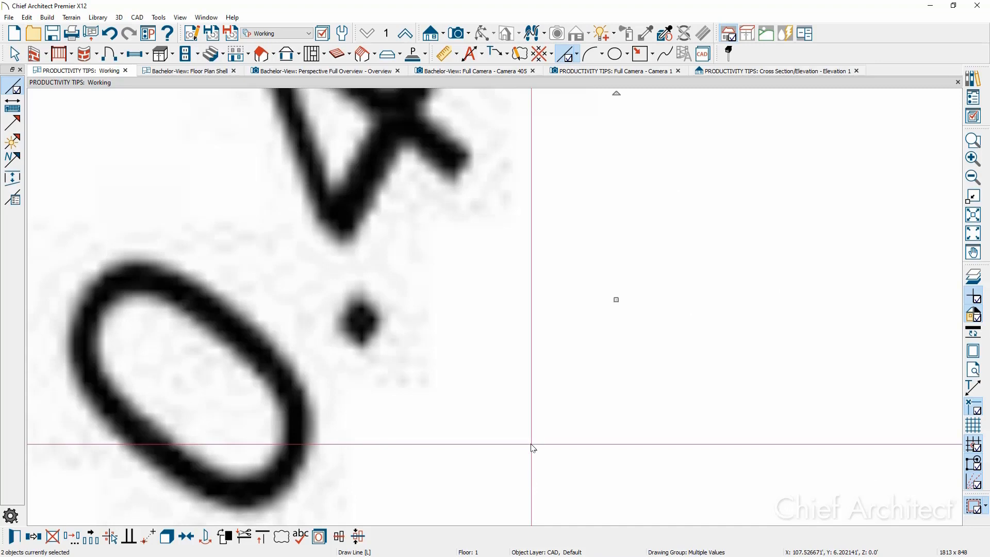
key(F6)
scroll(513, 319, down, 5)
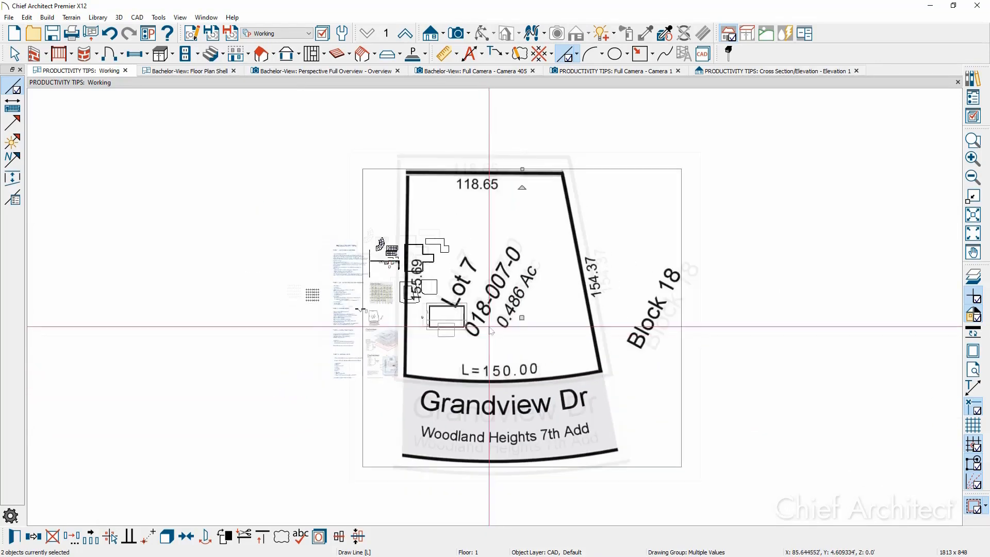
Open the specification of the scaled vertical CAD line beside the plat to check its length.
drag(513, 319, 823, 312)
scroll(832, 316, up, 2)
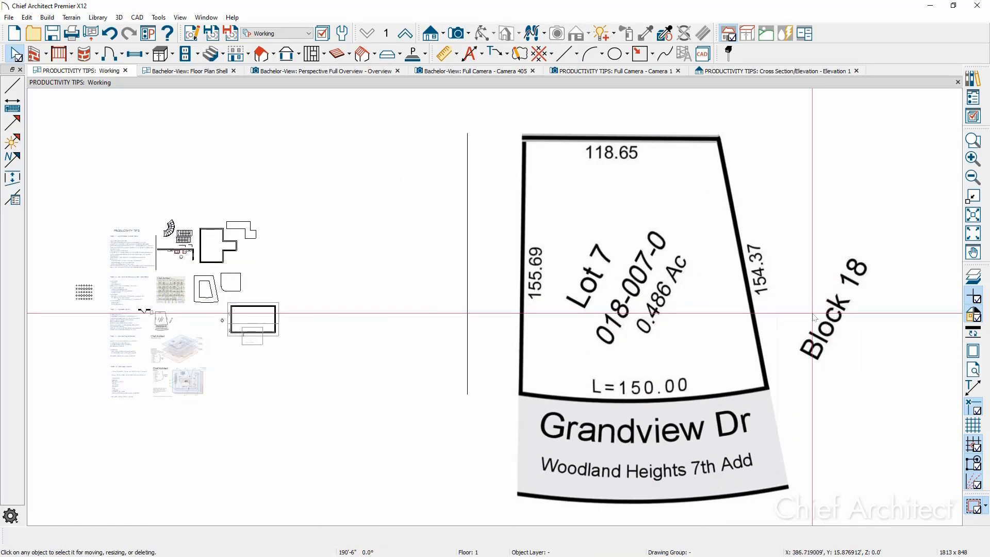
click(467, 312)
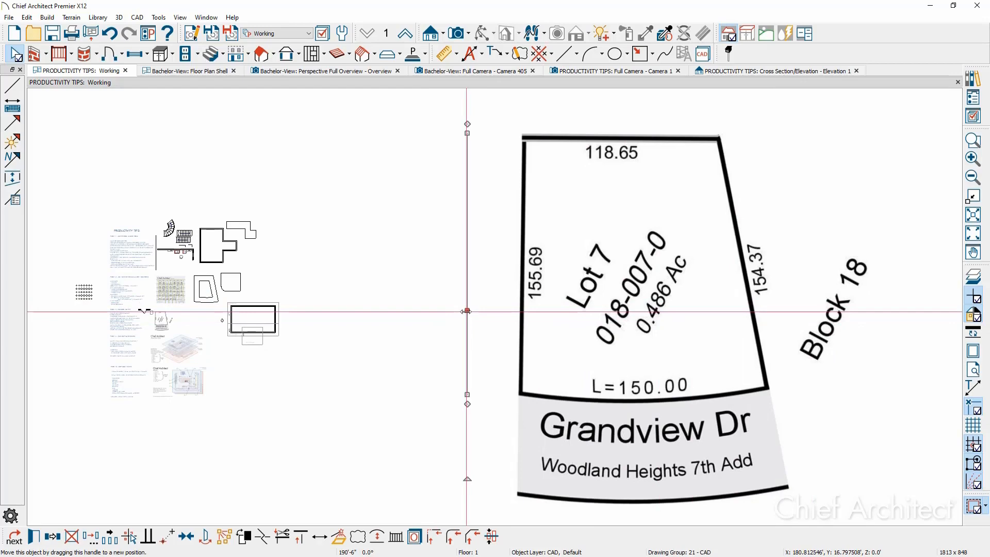
double_click(466, 312)
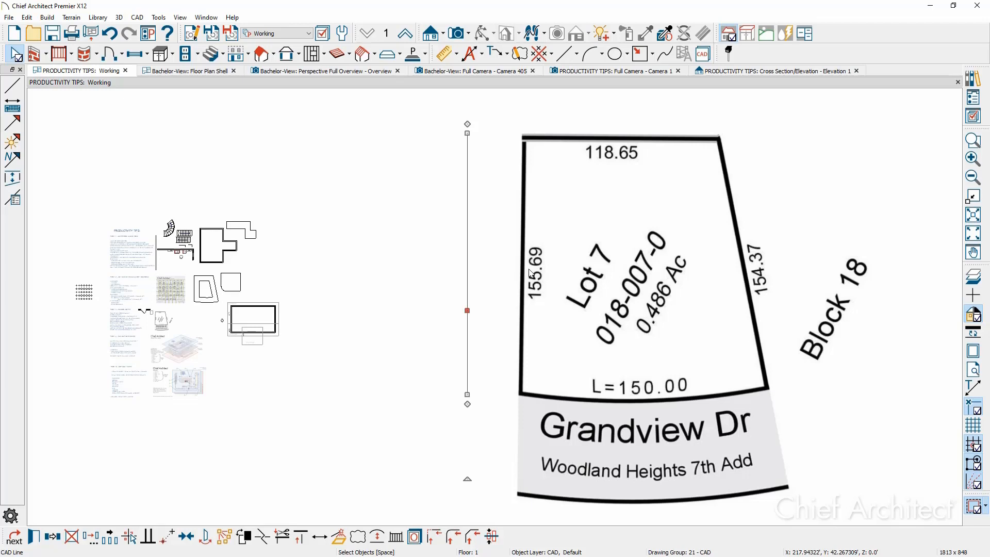
Shrink the Lot 7 plat picture to an arbitrary smaller size, proportionally, from its lower corner opposite the vertical line.
click(588, 324)
click(590, 327)
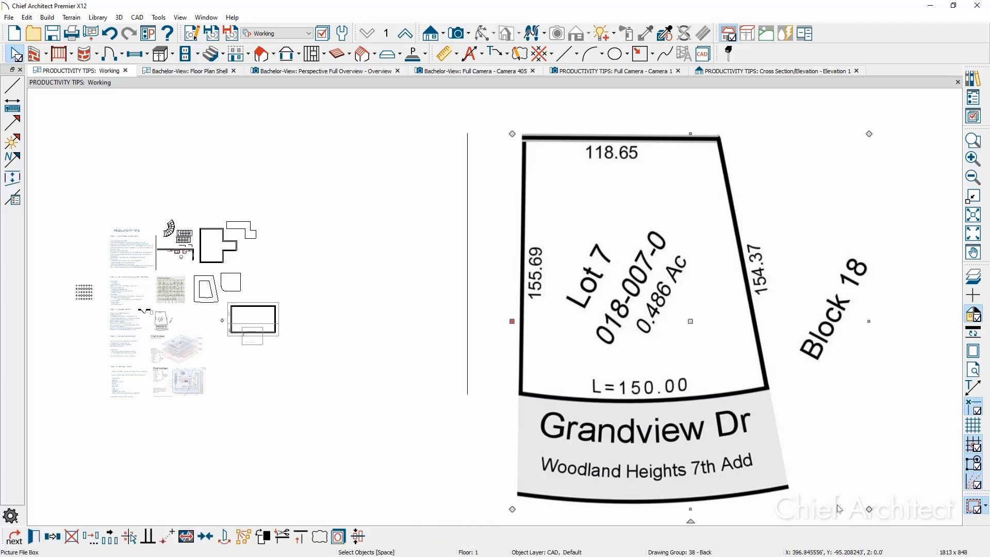
drag(868, 509, 660, 289)
scroll(629, 171, up, 2)
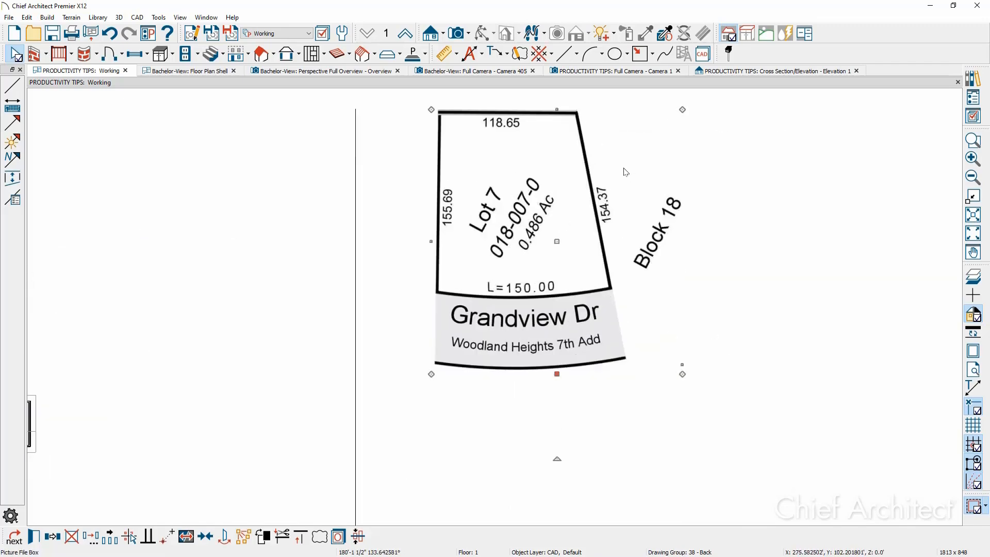
scroll(562, 167, up, 2)
middle_drag(562, 167, 517, 217)
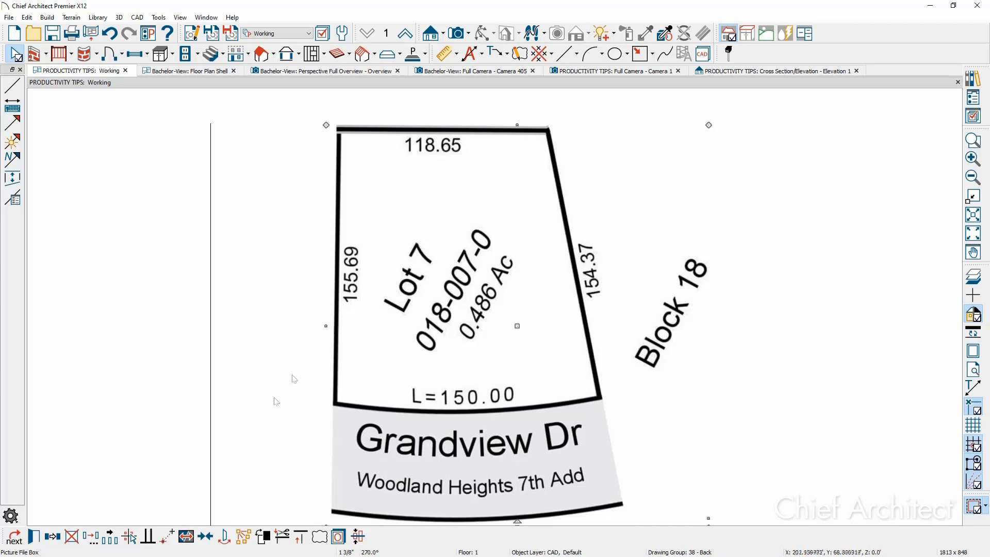
Scale the plat picture with Point to Point Resize, setting the distance between the 155.69 boundary's endpoints to 155.69 and retaining the aspect ratio.
click(187, 537)
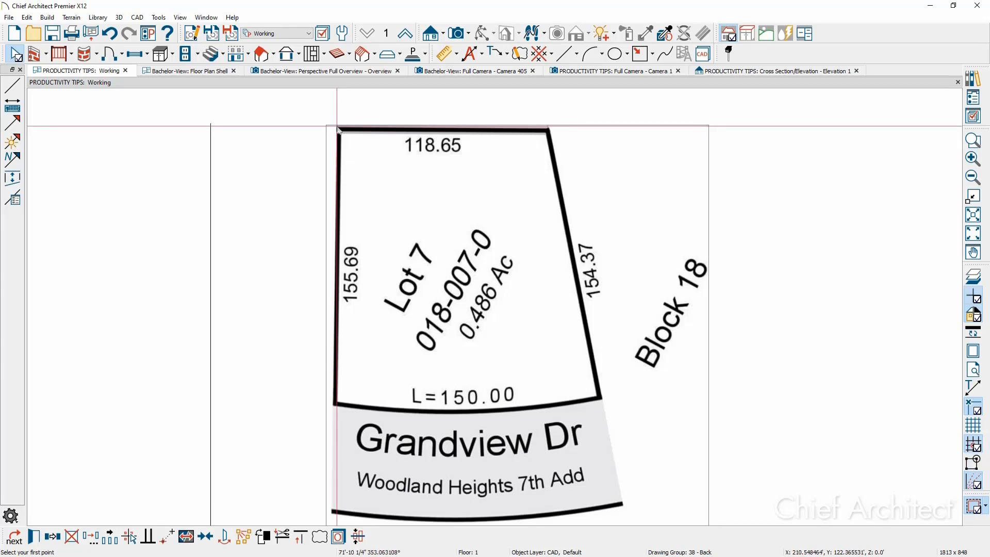
click(337, 127)
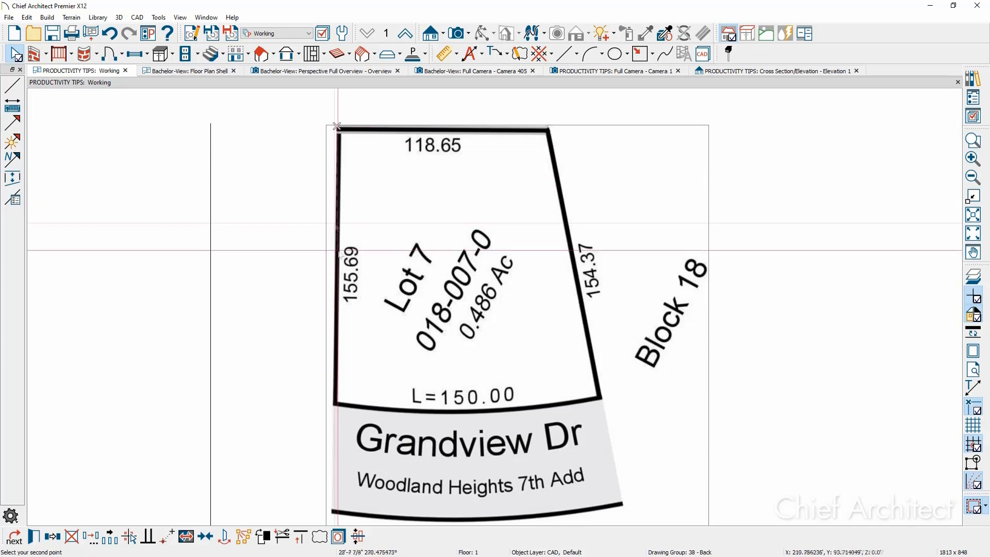
click(337, 402)
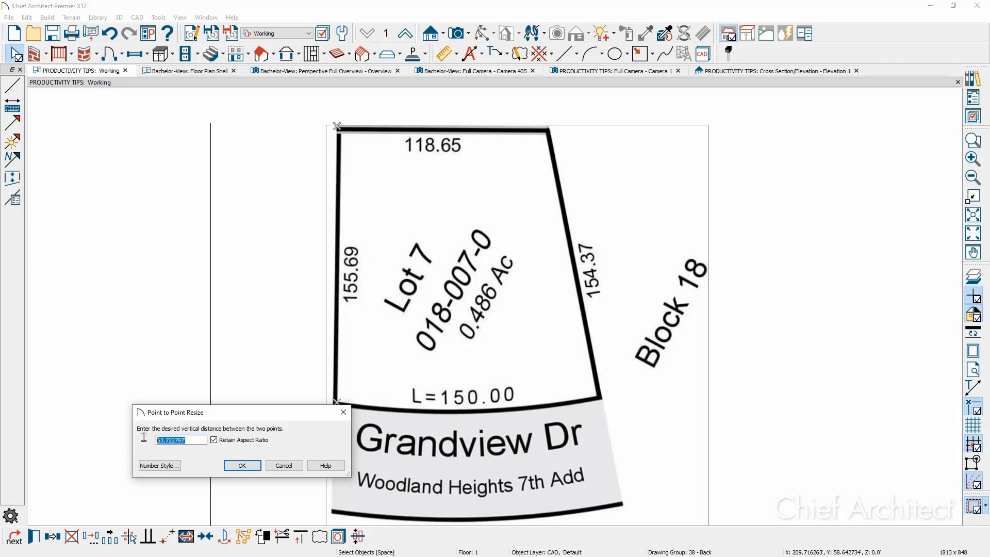
text(155.69)
click(241, 466)
scroll(294, 339, down, 5)
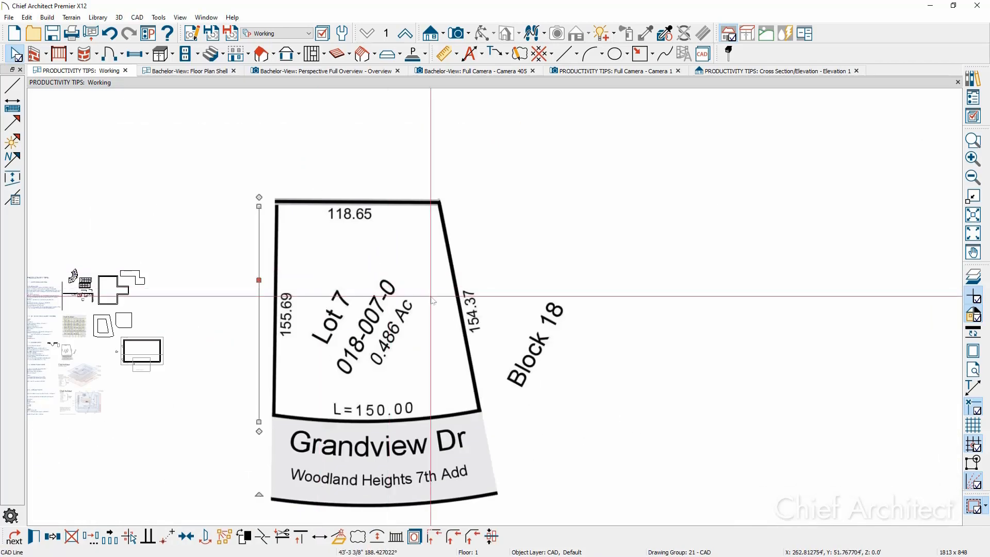
key(Escape)
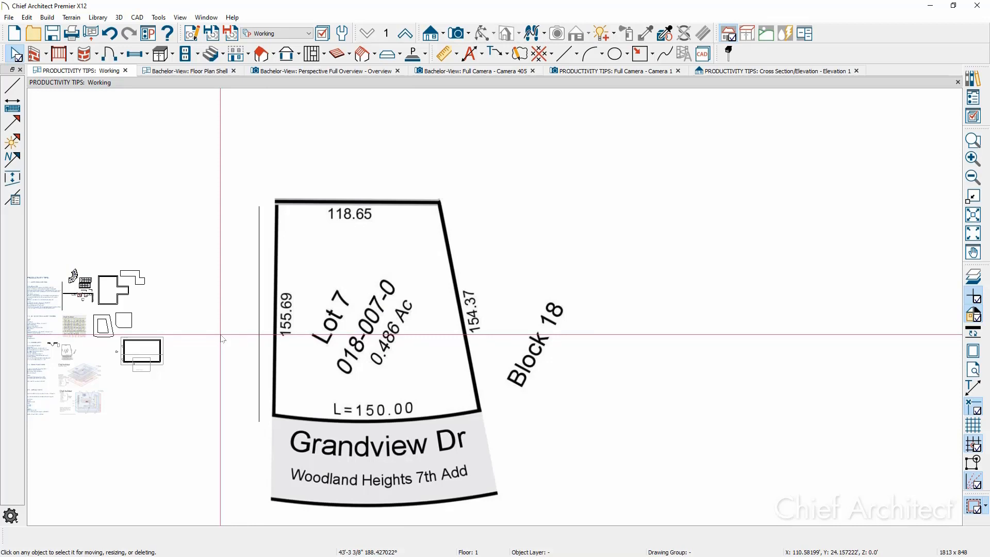
Measure the large plat's 155.69 boundary from end to end with the Tape Measure and clear the temporary dimension.
key(space)
scroll(223, 339, down, 1)
scroll(252, 405, up, 3)
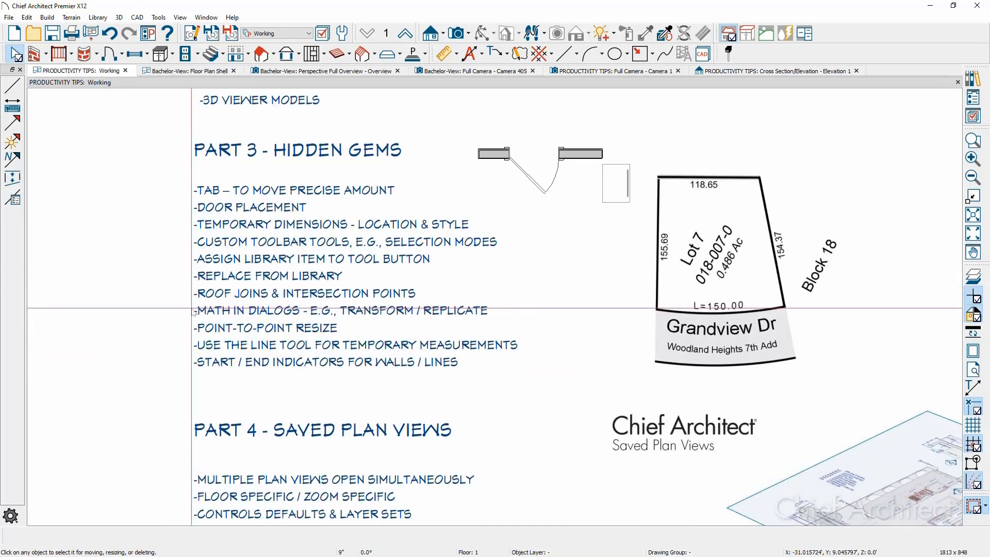
scroll(194, 311, up, 1)
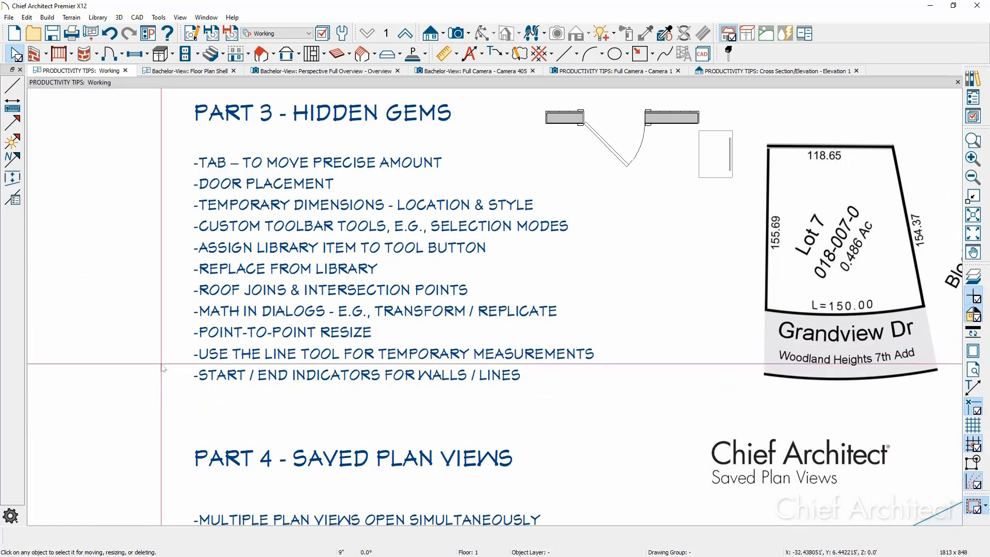
scroll(156, 358, down, 6)
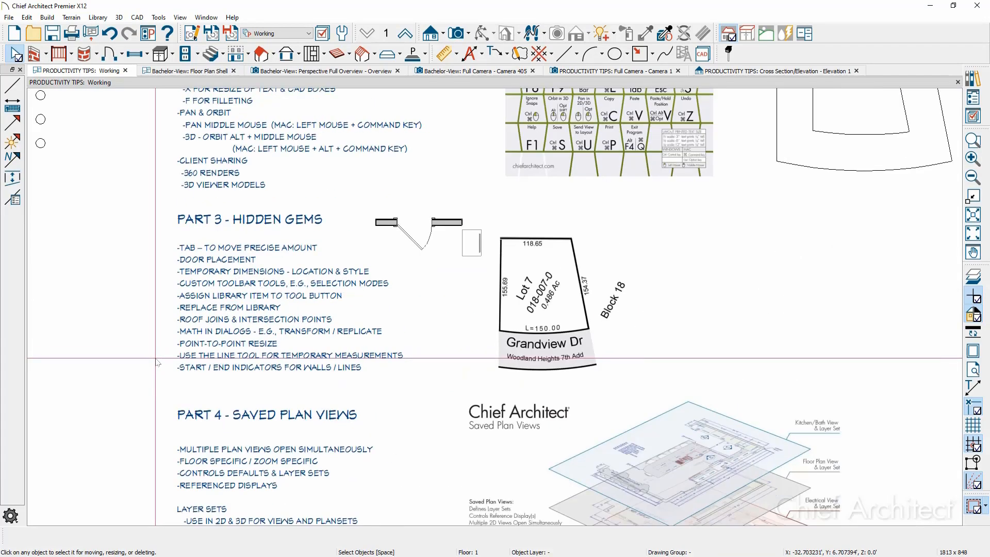
middle_drag(451, 354, 102, 405)
scroll(102, 405, down, 5)
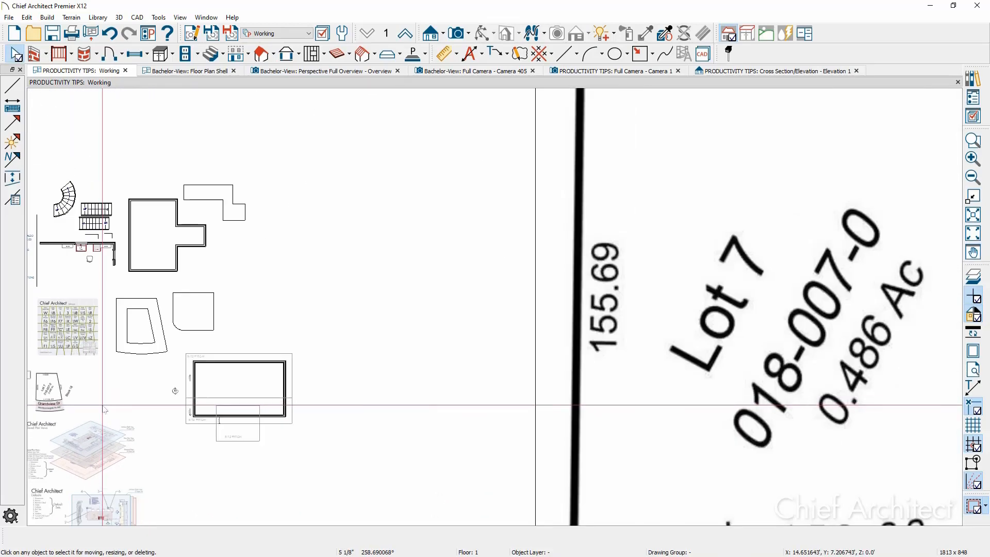
click(457, 56)
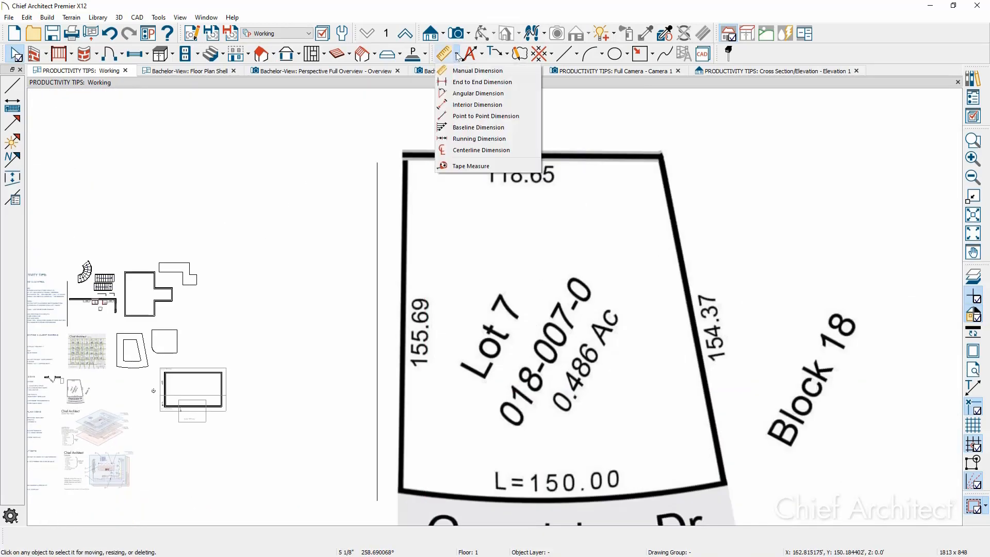
click(465, 166)
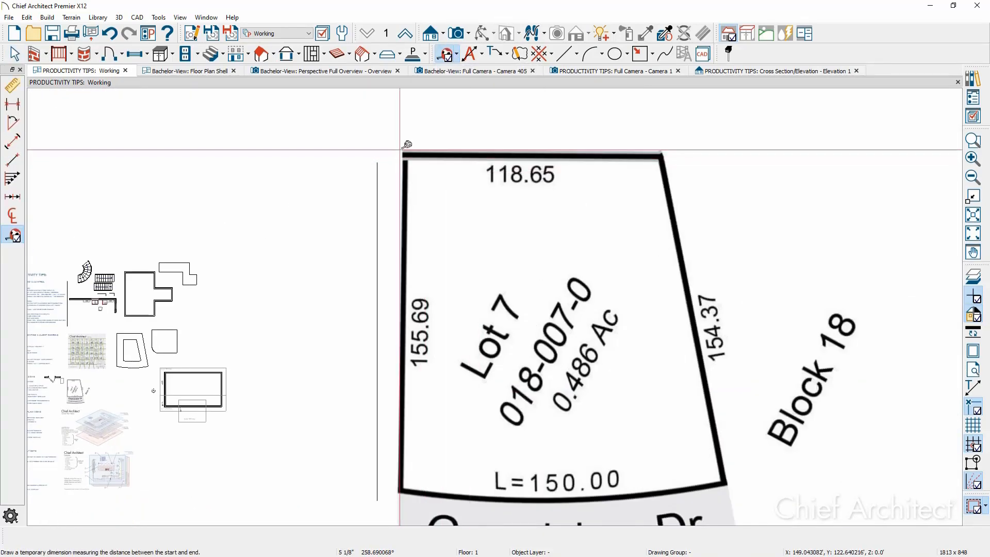
mouse_move(400, 151)
mouse_down()
mouse_move(400, 488)
mouse_move(391, 492)
mouse_up()
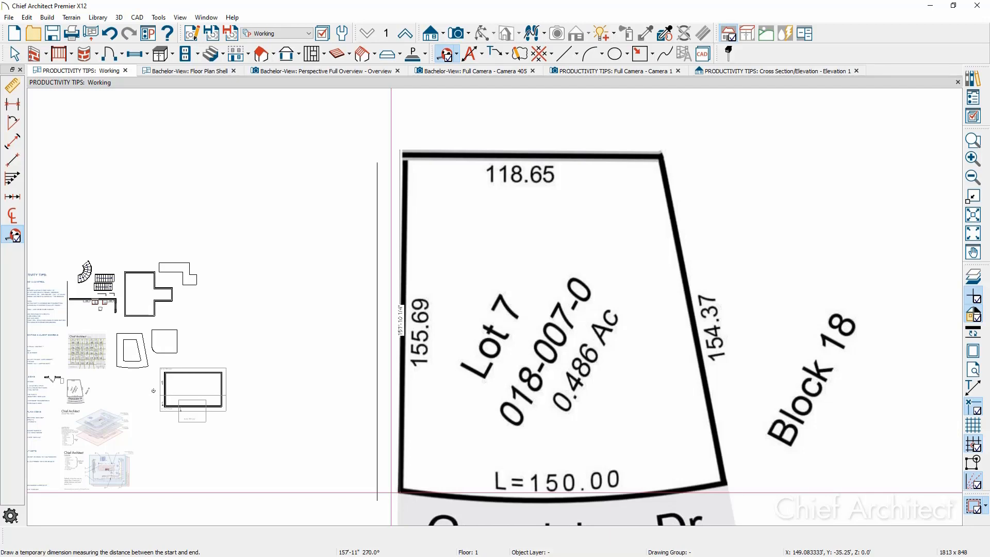
key(space)
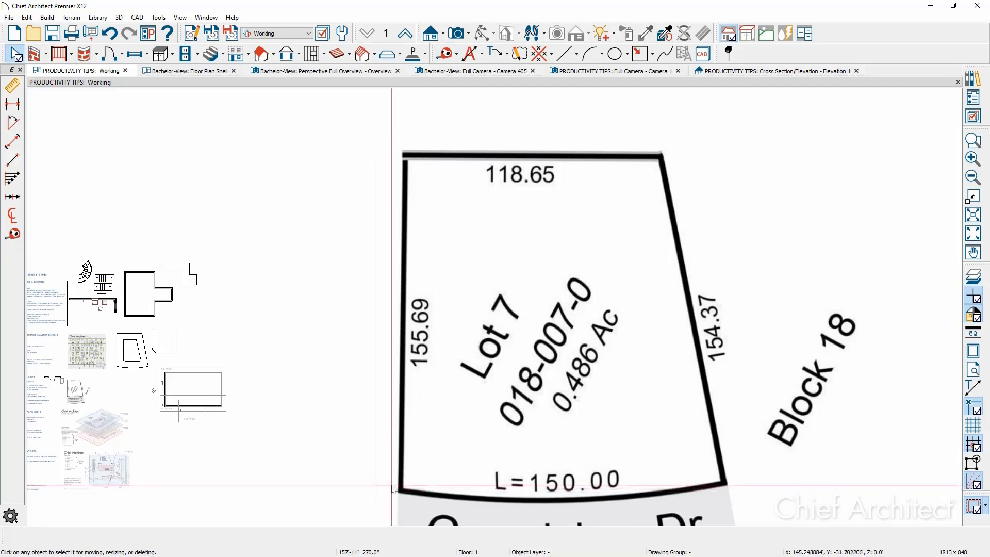
Measure the plat's 155.69 boundary again with a temporary CAD line drawn along it, without keeping the line.
key(l)
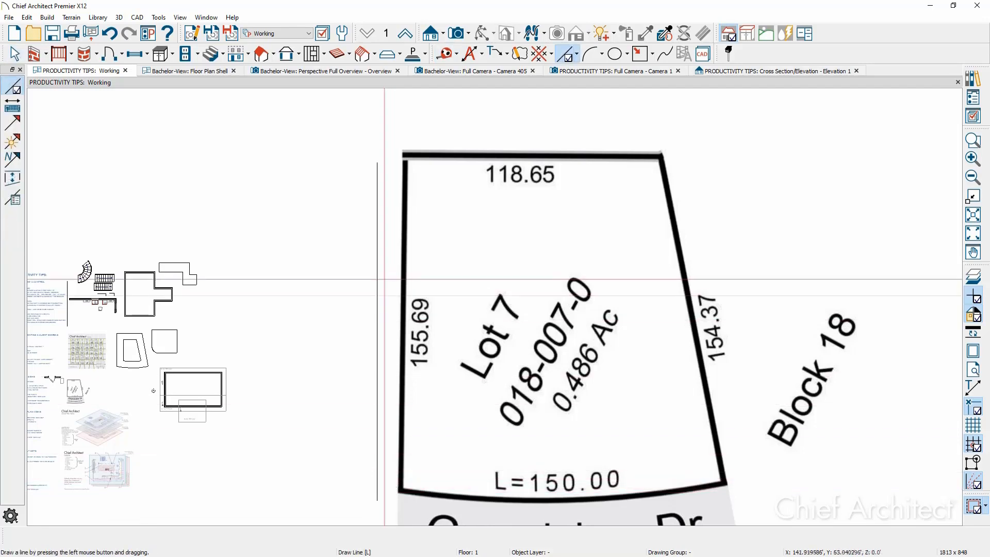
drag(400, 151, 390, 492)
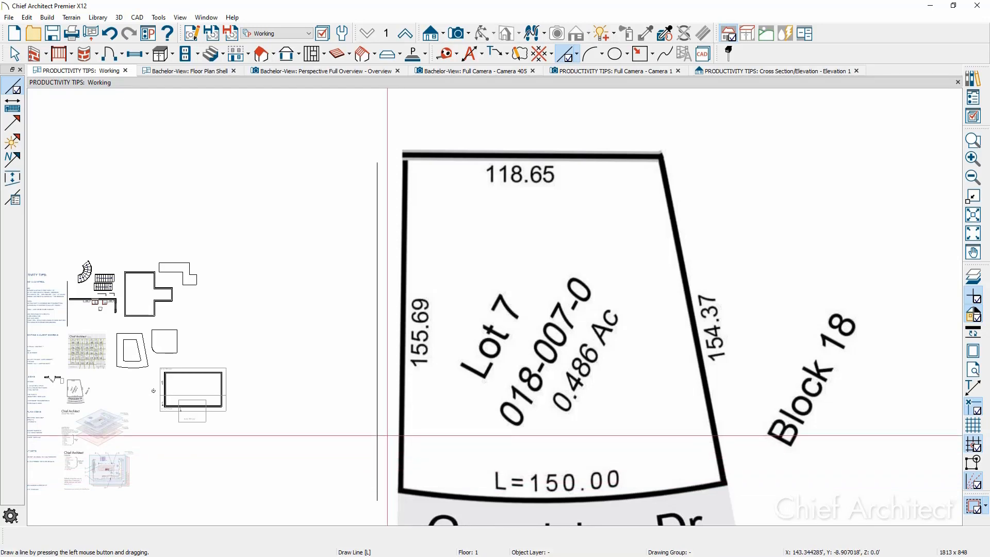
click(457, 55)
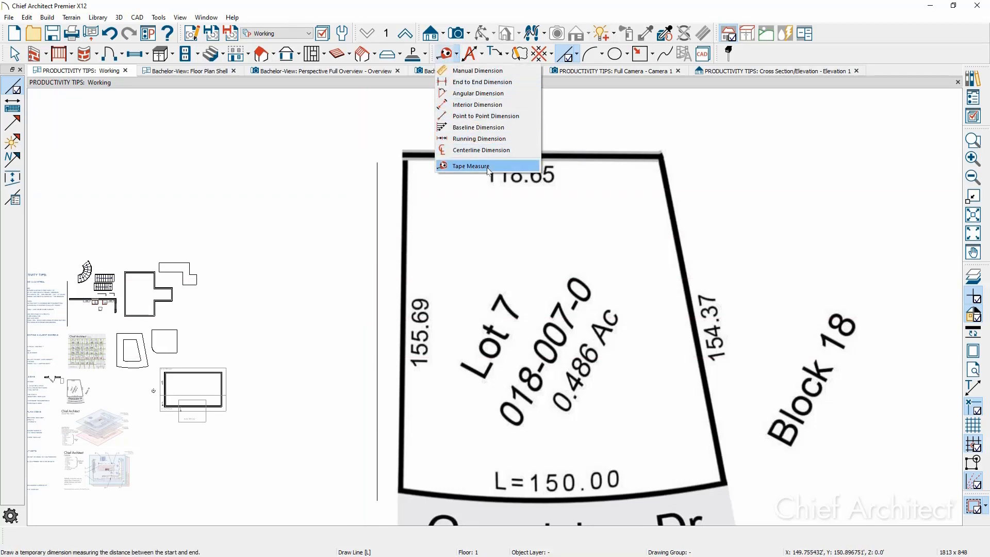
click(391, 150)
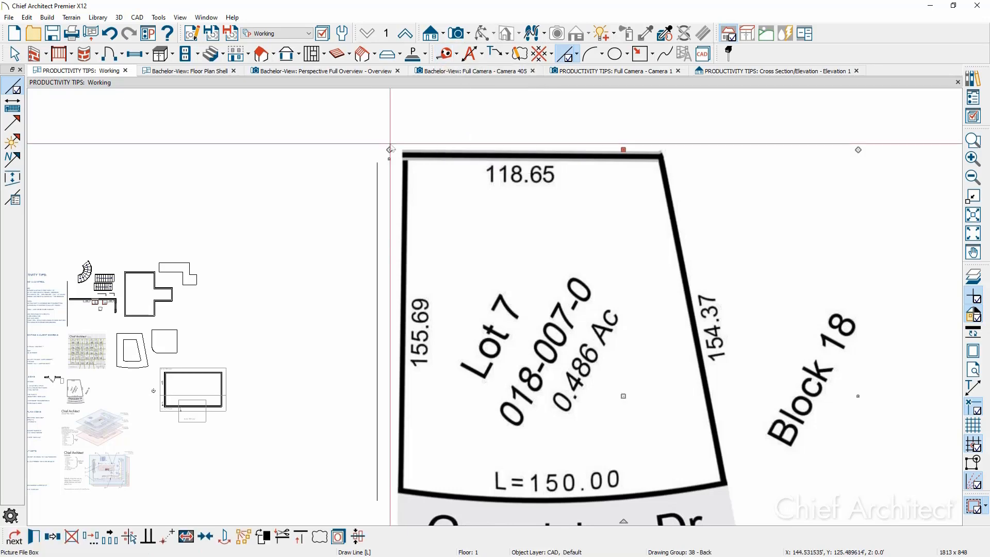
Measure along the plat's 118.65 boundary with a temporary horizontal CAD line just above it, discarding the line.
drag(397, 137, 464, 137)
drag(609, 118, 639, 120)
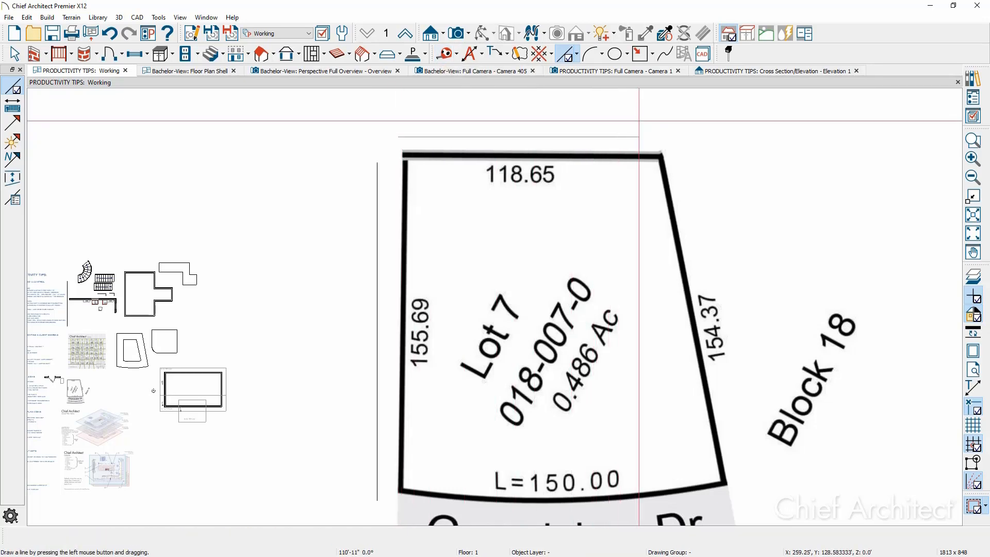
key(Tab)
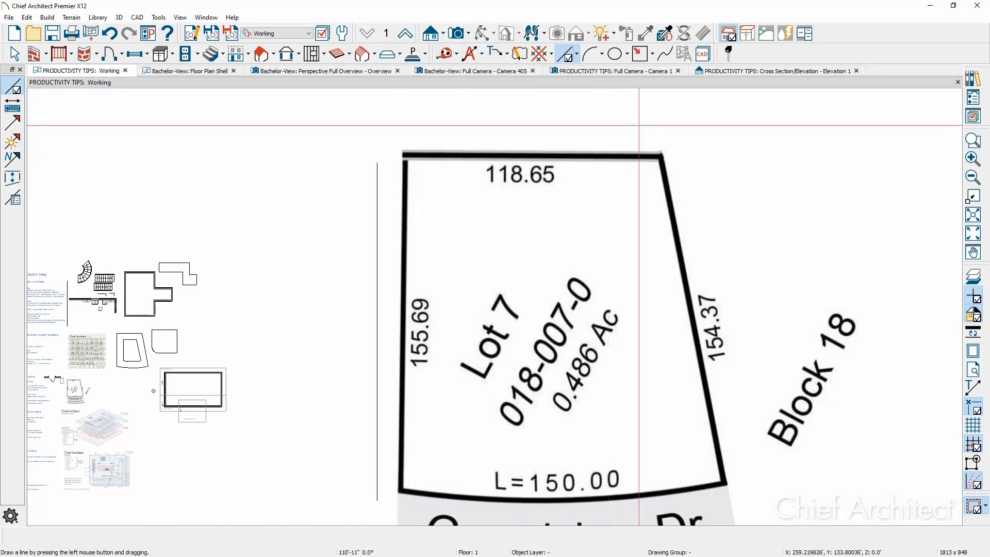
Inspect the Selected Line lock, length and start/end point settings of the outer lot-shaped polyline's slanted edge.
middle_drag(195, 361, 484, 286)
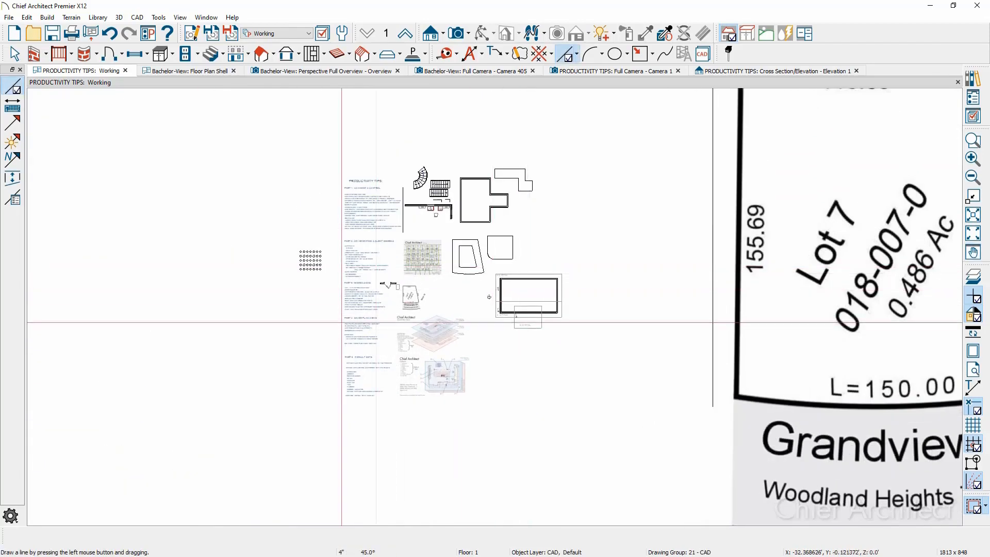
scroll(356, 320, up, 6)
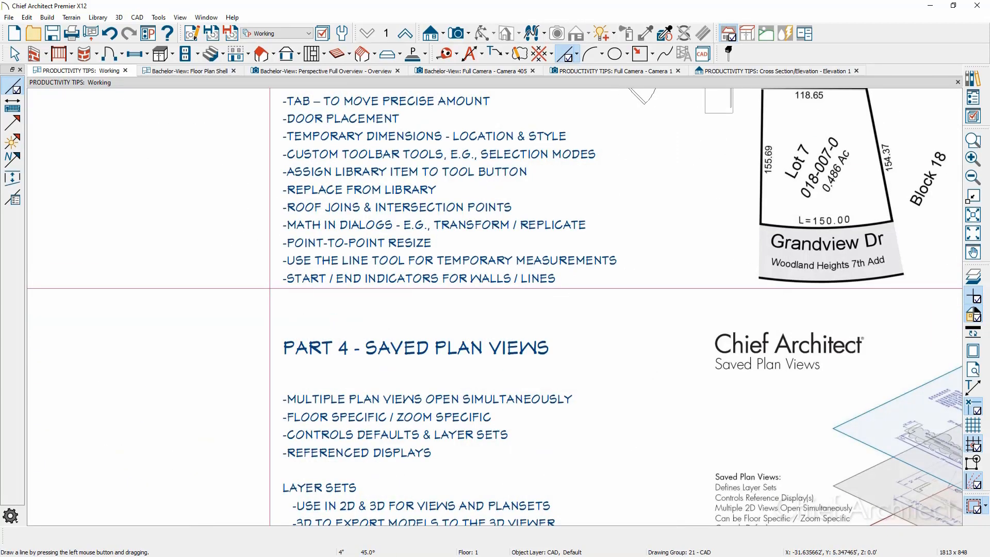
scroll(513, 345, down, 5)
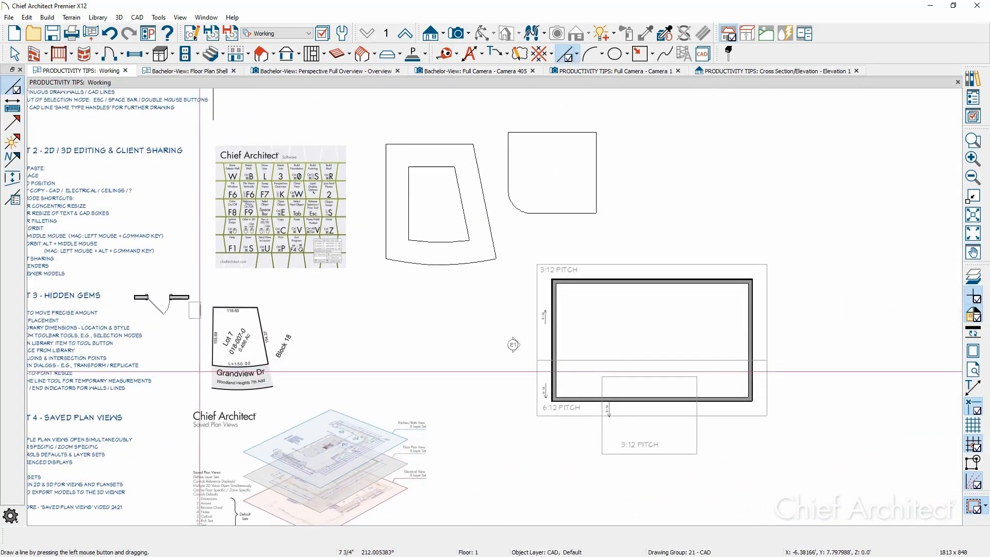
scroll(200, 371, up, 4)
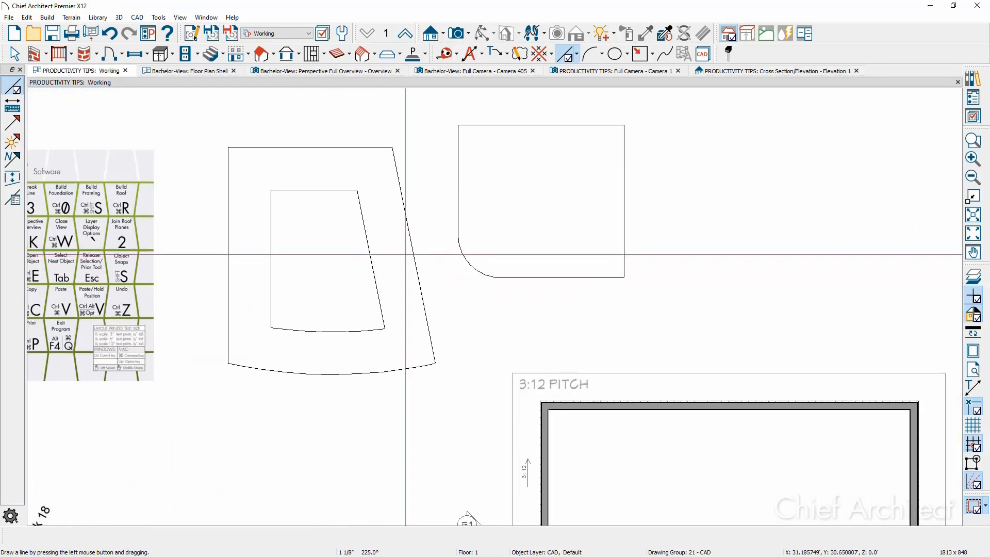
click(413, 255)
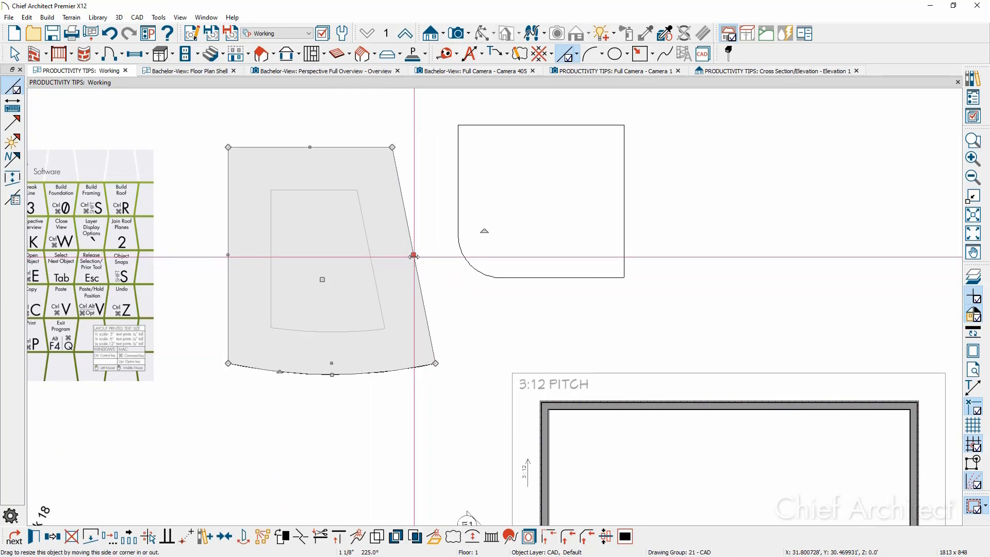
double_click(414, 256)
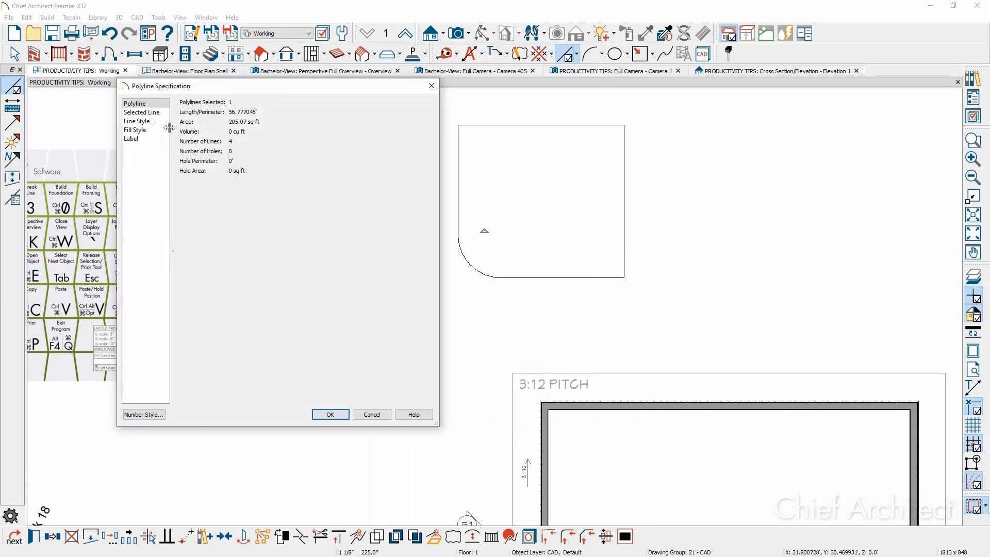
click(140, 112)
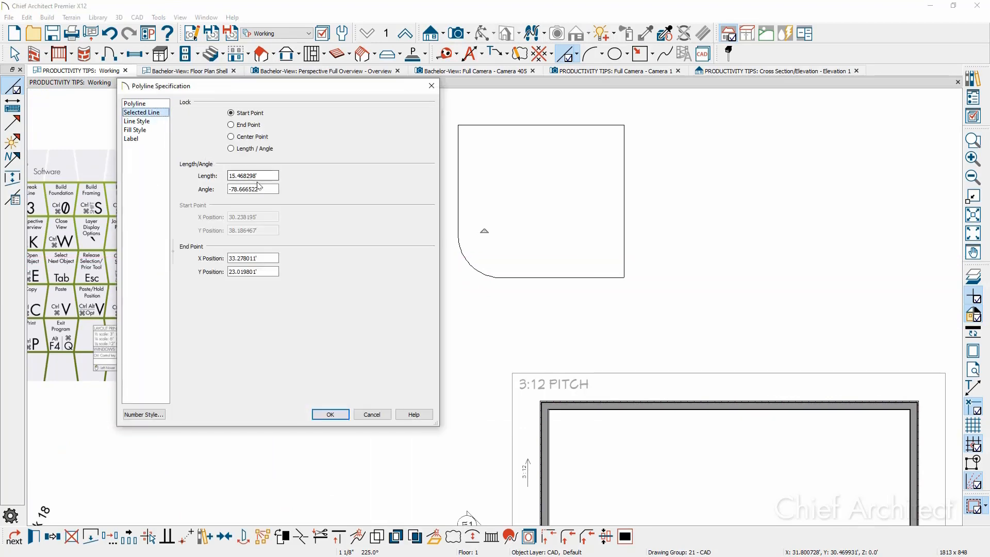
click(264, 176)
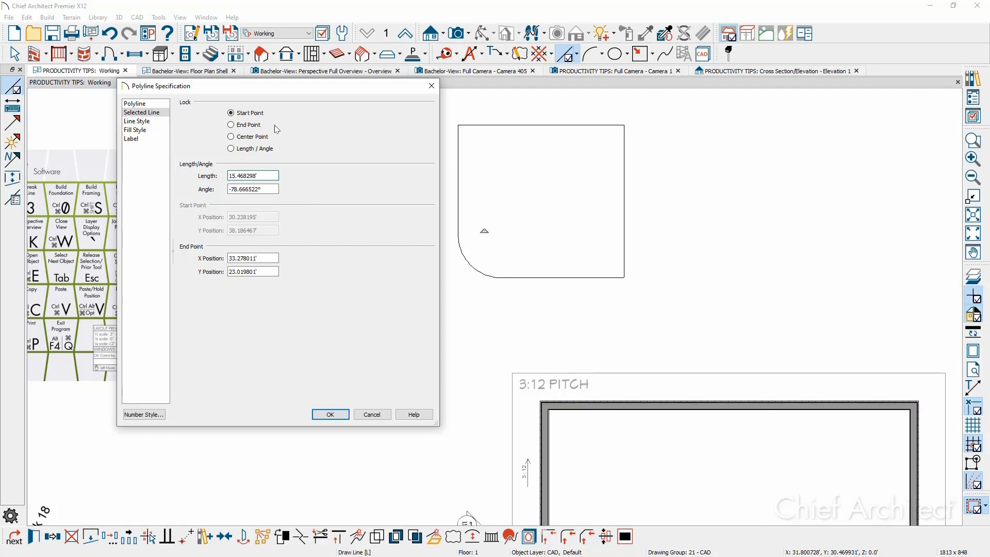
drag(279, 83, 638, 81)
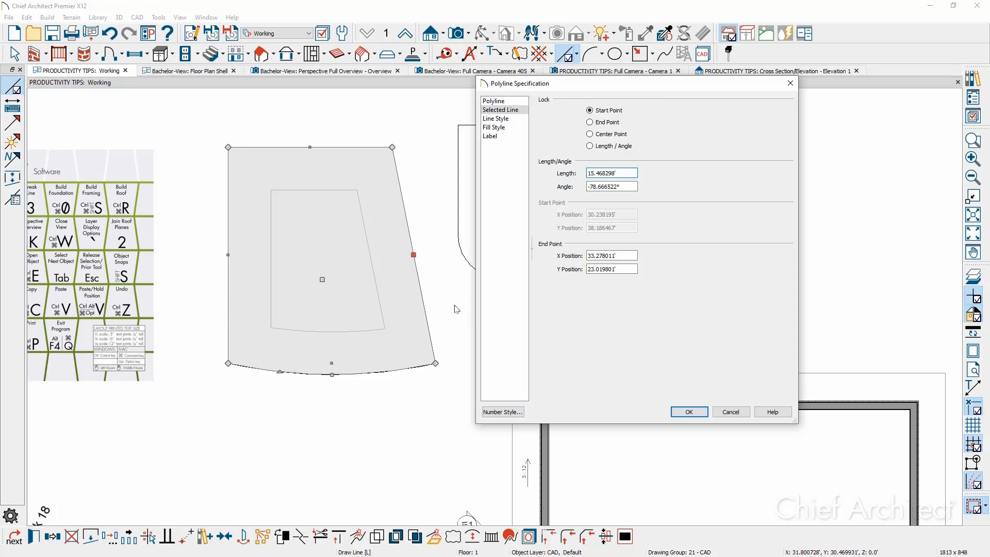
key(Return)
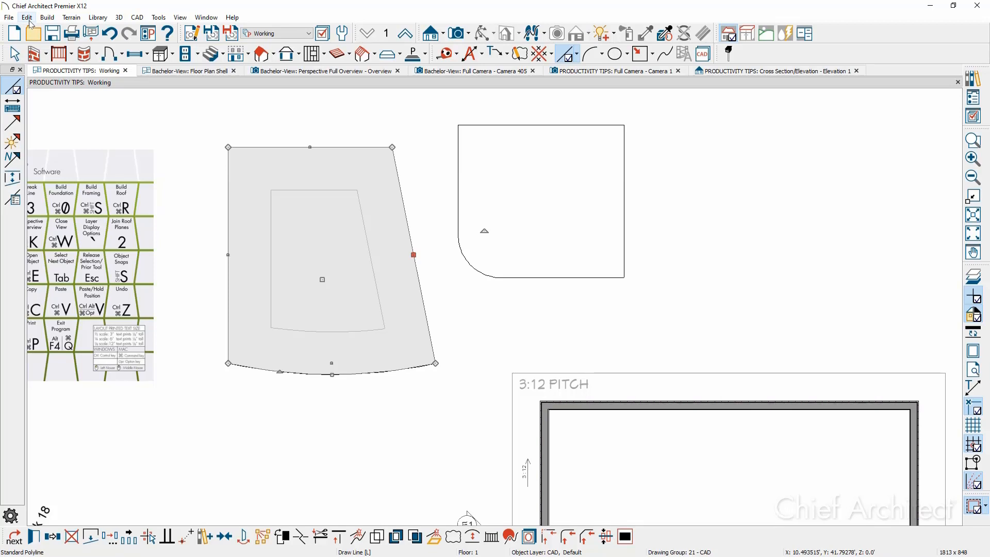
Enable Show Start and End Indicators in the Edit preferences.
key(ctrl+comma)
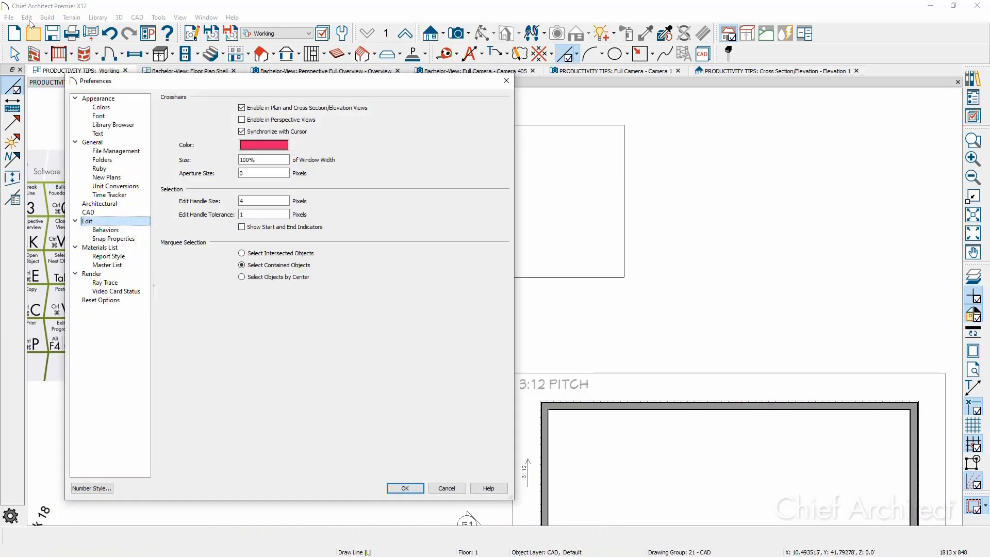
click(255, 226)
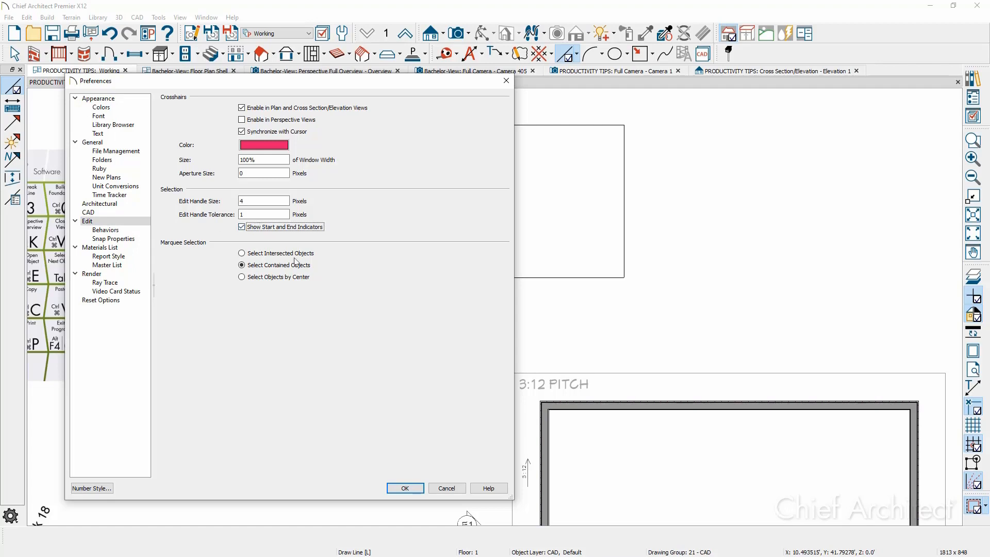
click(405, 488)
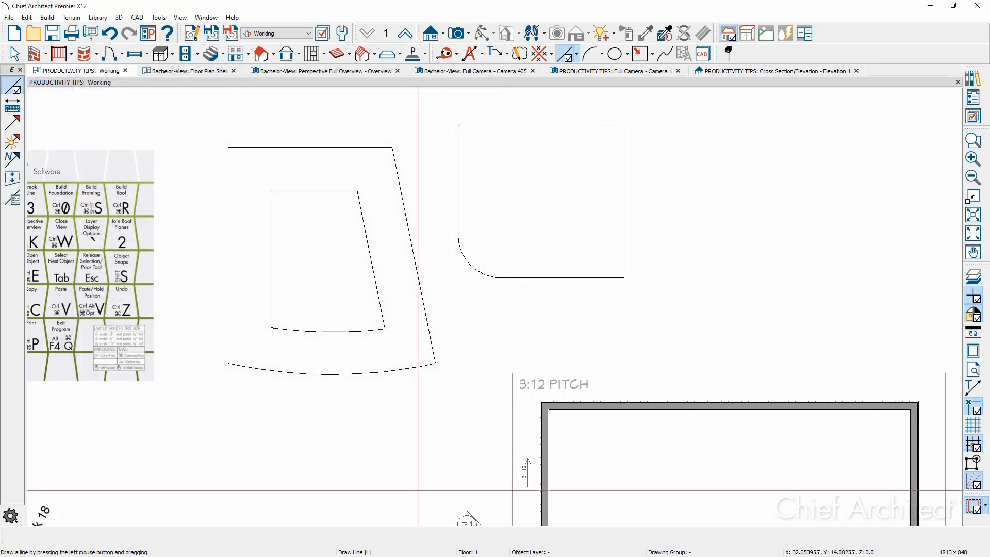
Reselect the outer polyline's slanted edge to examine its start and end indicators alongside its Selected Line specification.
click(416, 251)
scroll(410, 253, up, 2)
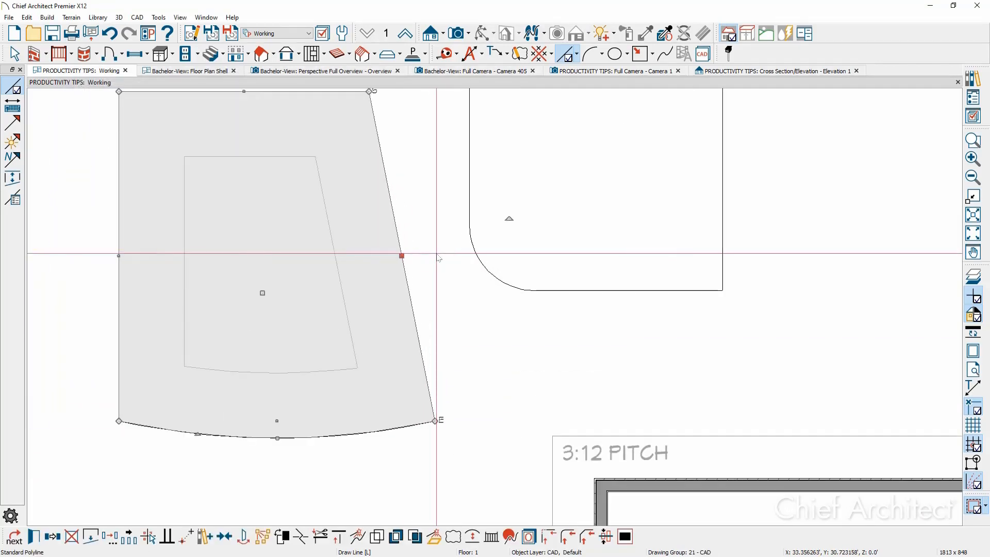
middle_drag(445, 246, 455, 337)
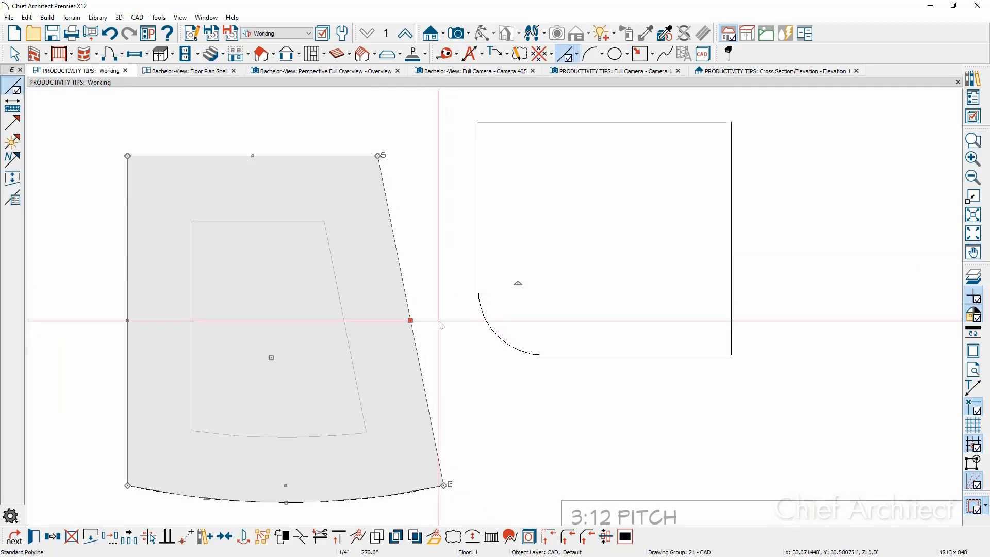
key(ctrl+e)
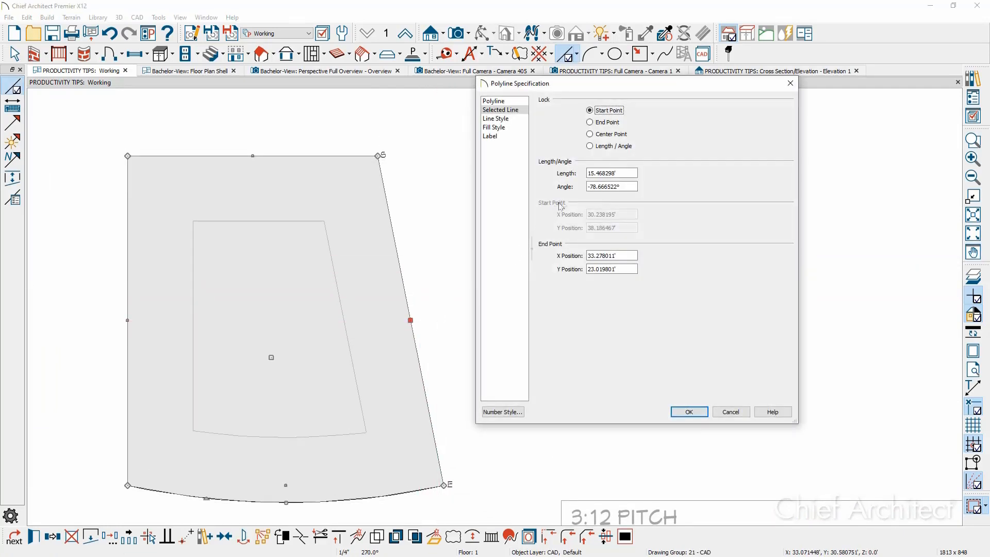
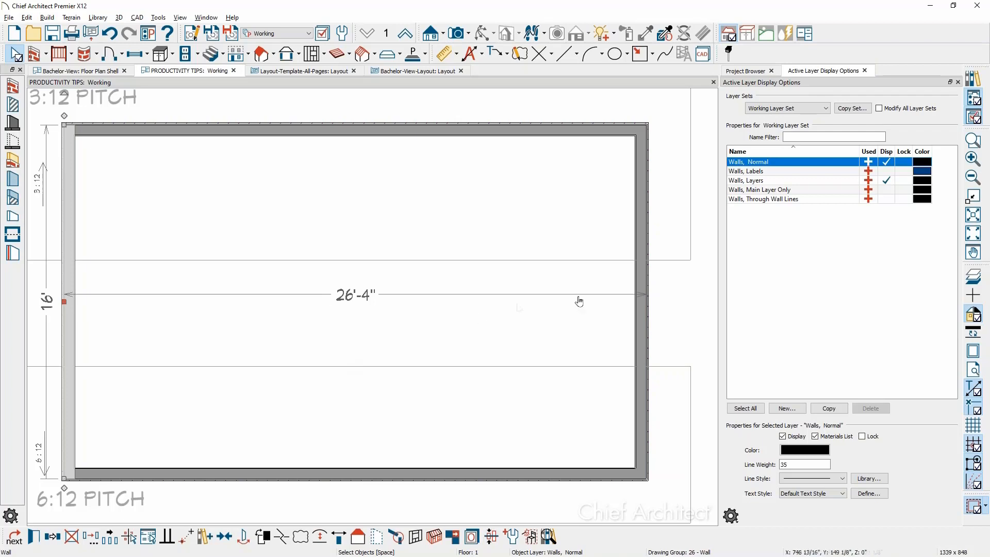
Set the temporary dimension defaults to Locate Wall Surface for walls and openings, with Locate Both Wall Sides, and check them on the rectangle's right wall.
scroll(658, 296, up, 5)
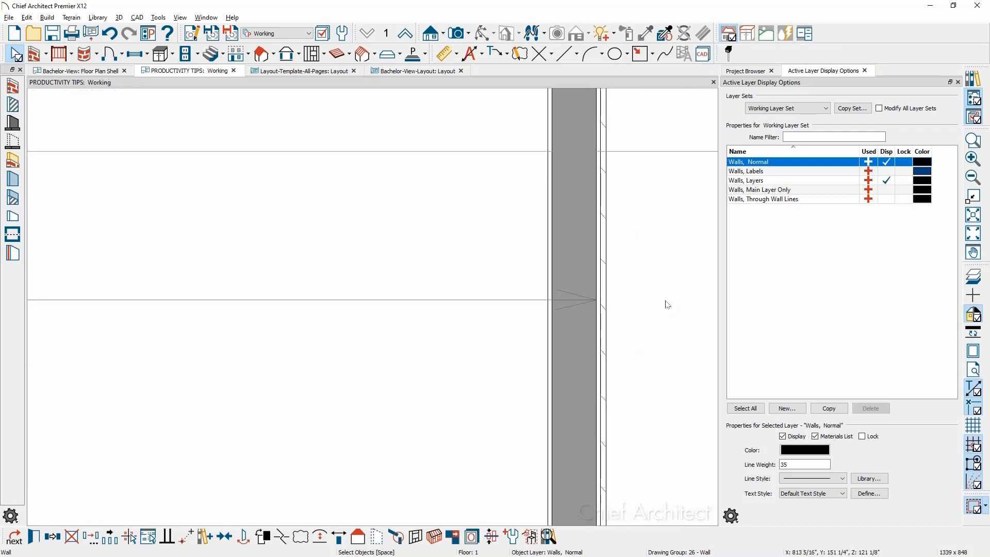
scroll(668, 304, down, 5)
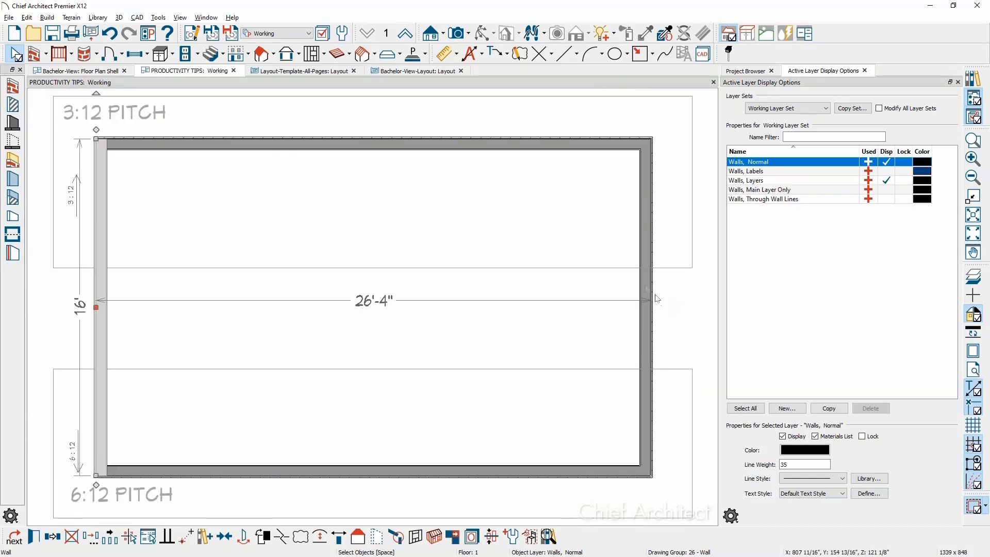
click(343, 34)
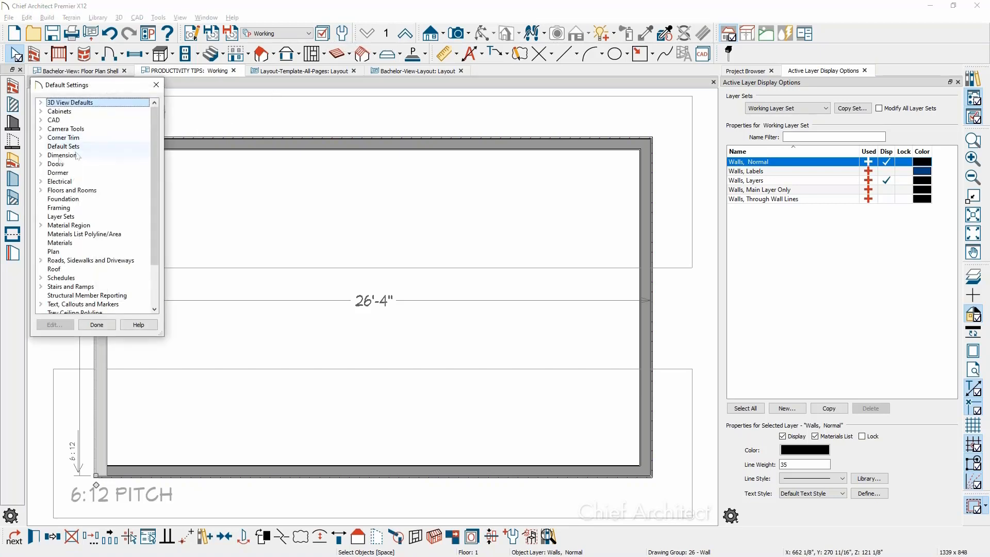
click(42, 155)
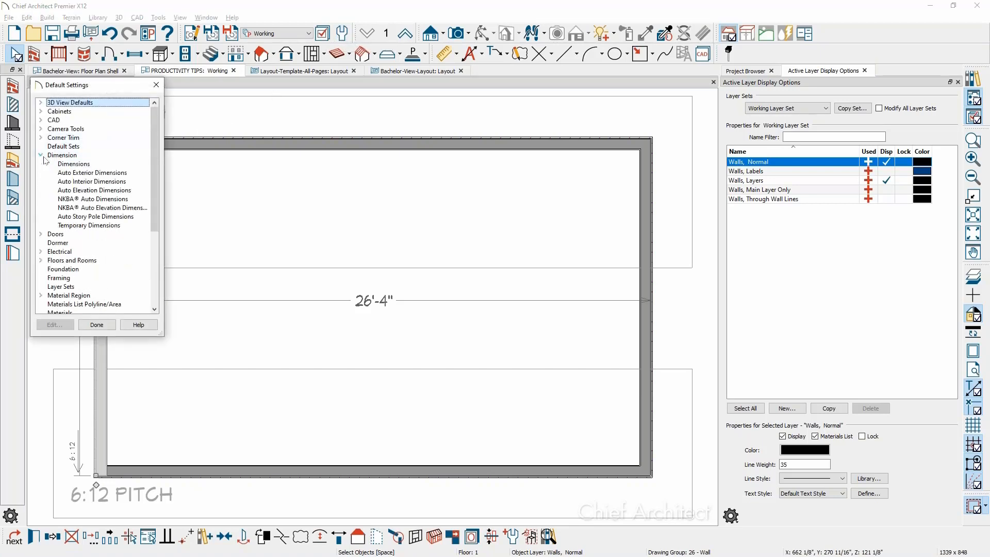
click(85, 227)
double_click(87, 227)
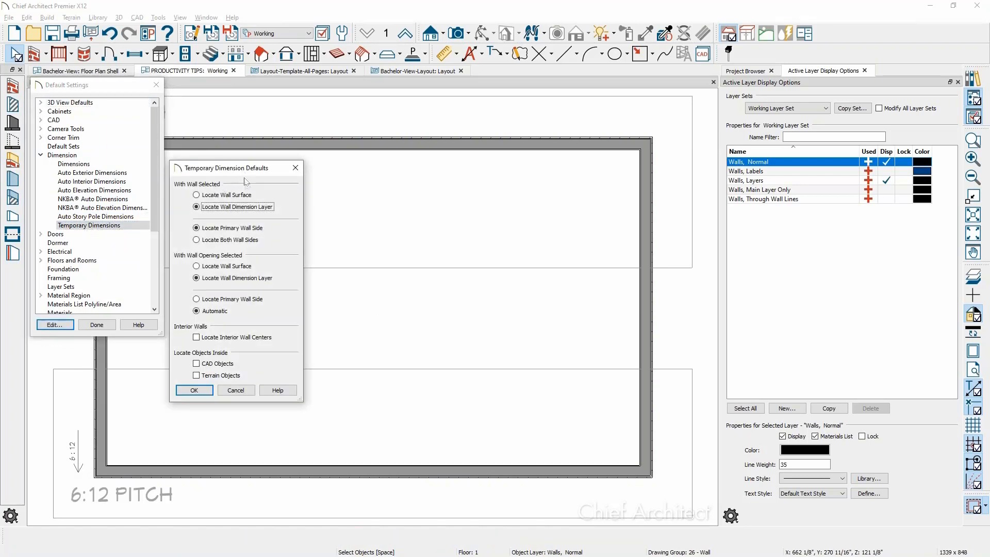
click(247, 198)
click(207, 241)
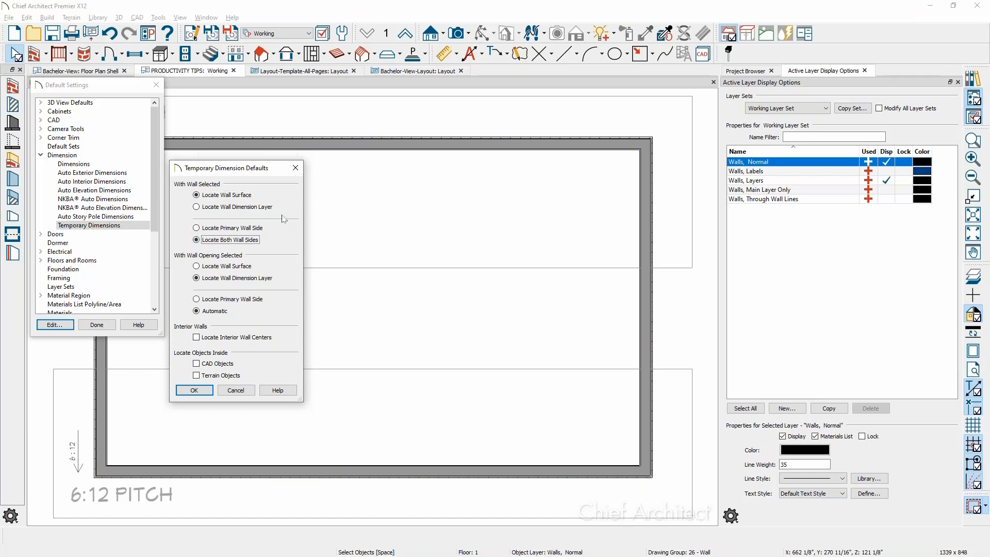
click(204, 269)
click(195, 390)
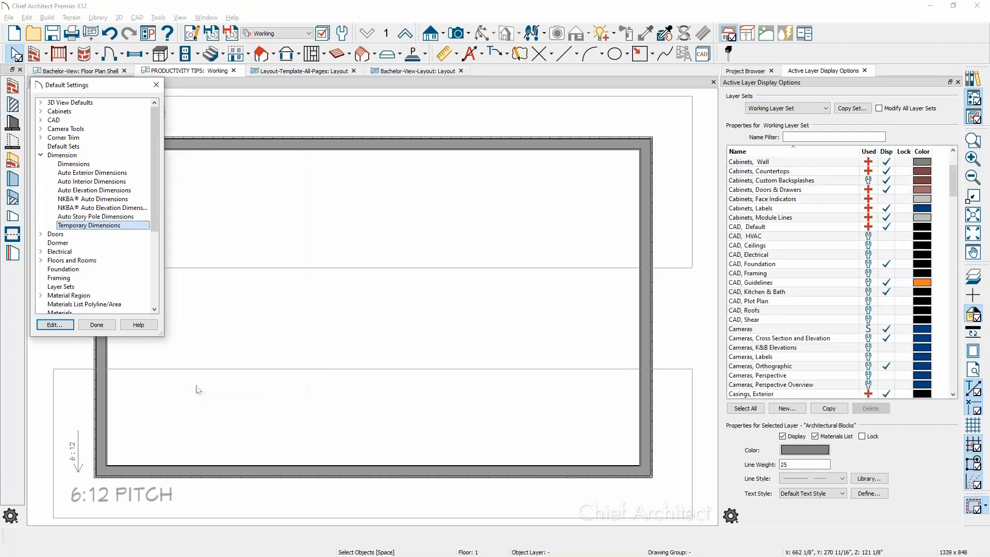
click(97, 325)
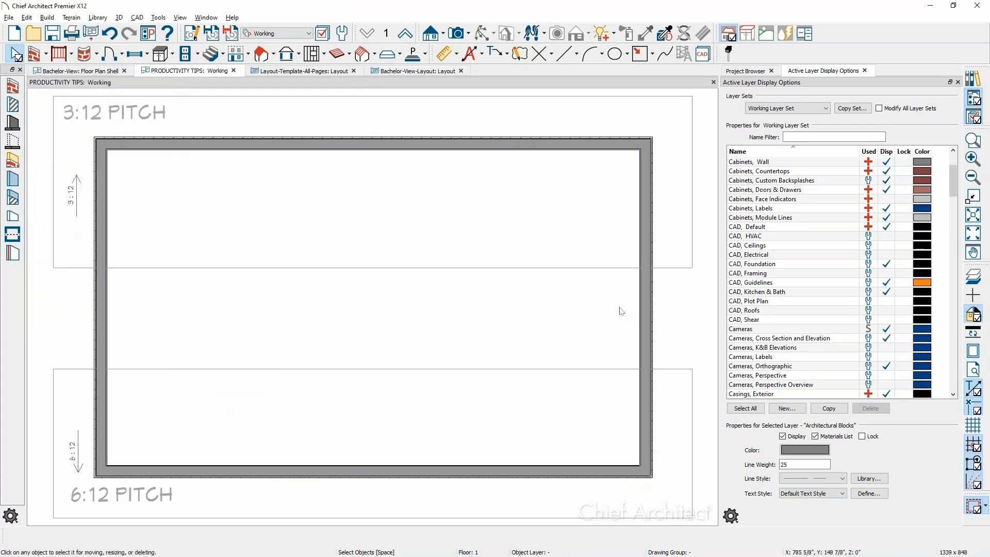
click(644, 307)
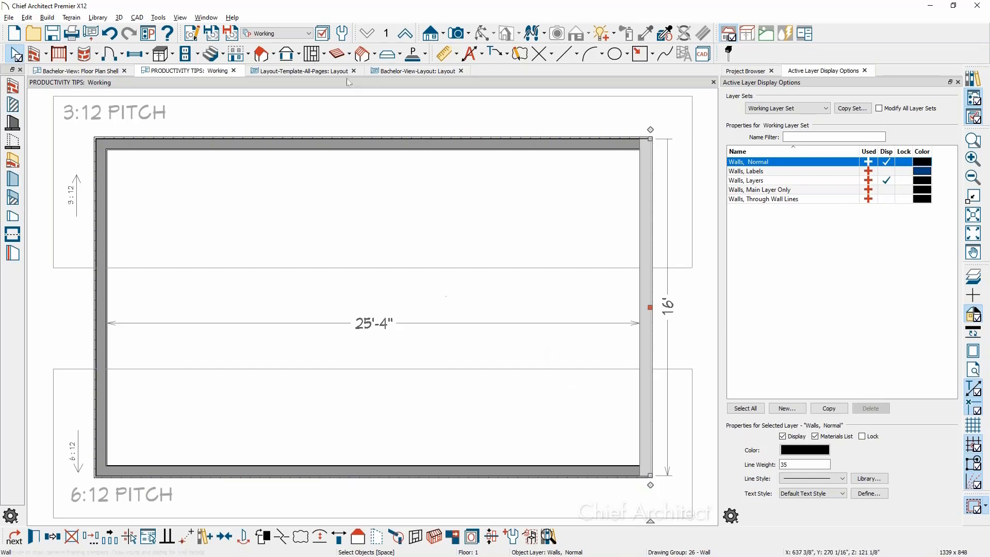
Switch the plan to the Kitchen & Bath saved plan view and select the rectangular room.
click(296, 38)
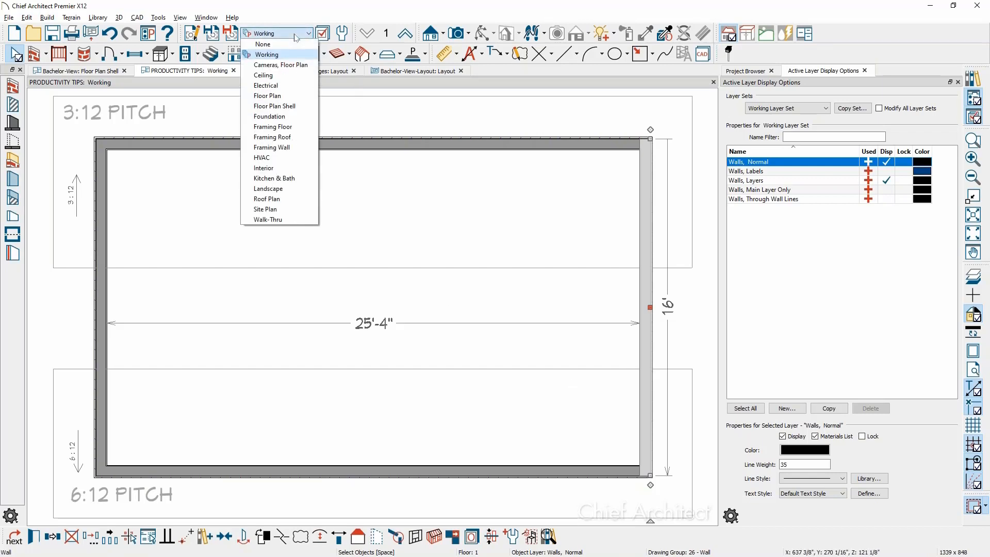
click(286, 54)
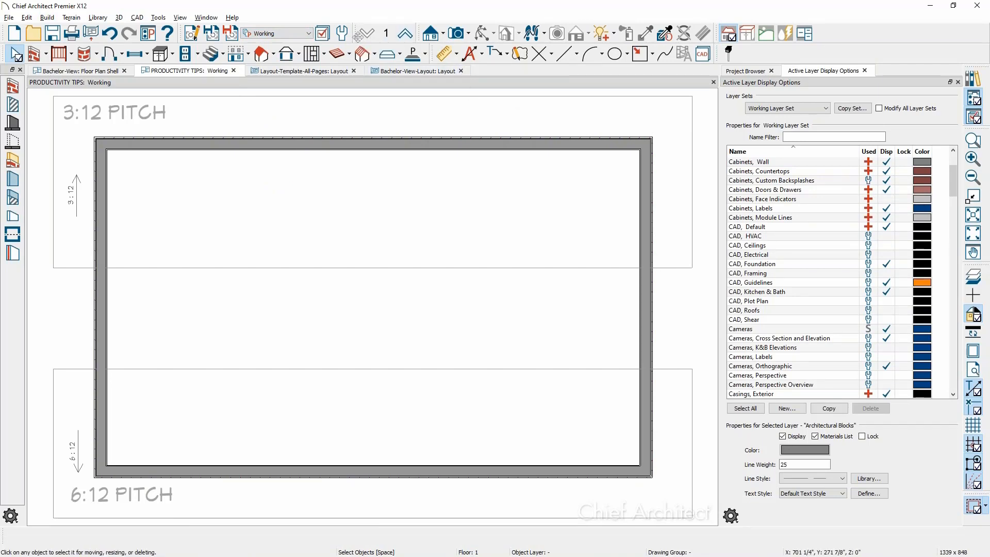
click(308, 34)
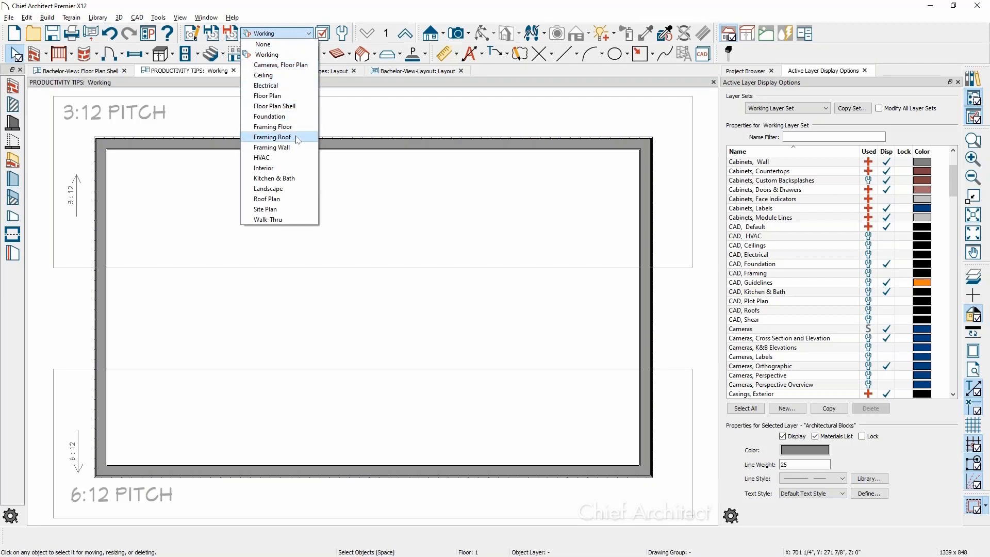
click(291, 179)
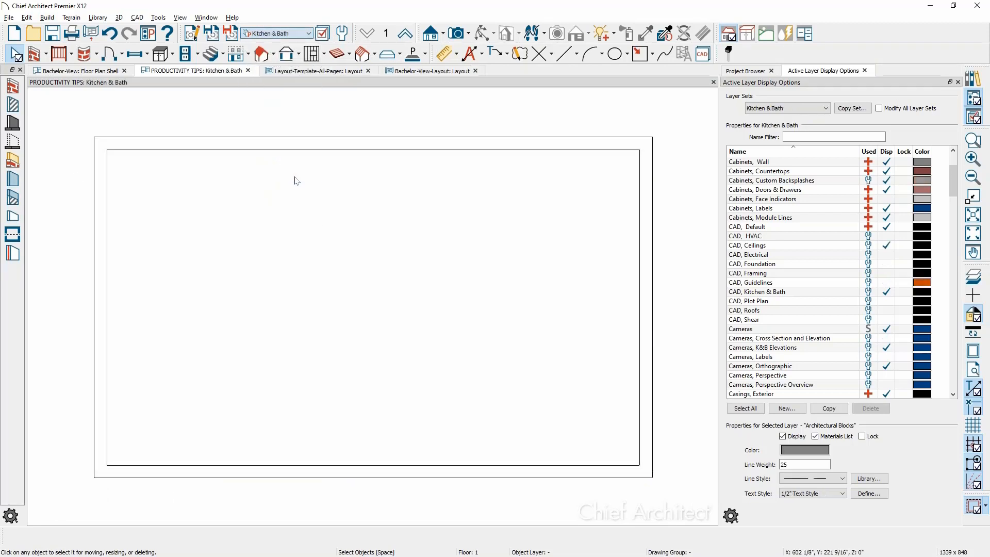
click(406, 334)
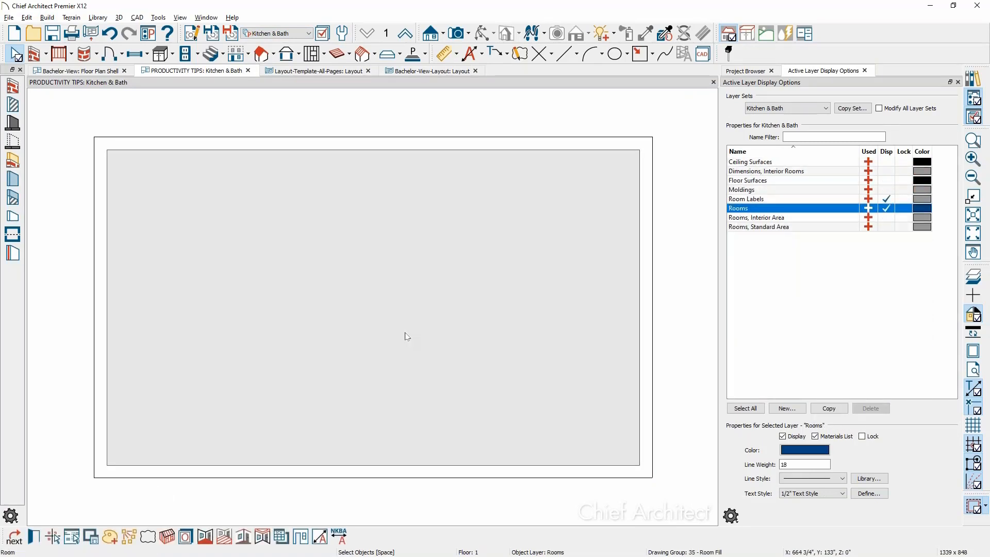
Place one standard window toward the left end of the room's upper wall and another near the middle of its left wall.
click(135, 53)
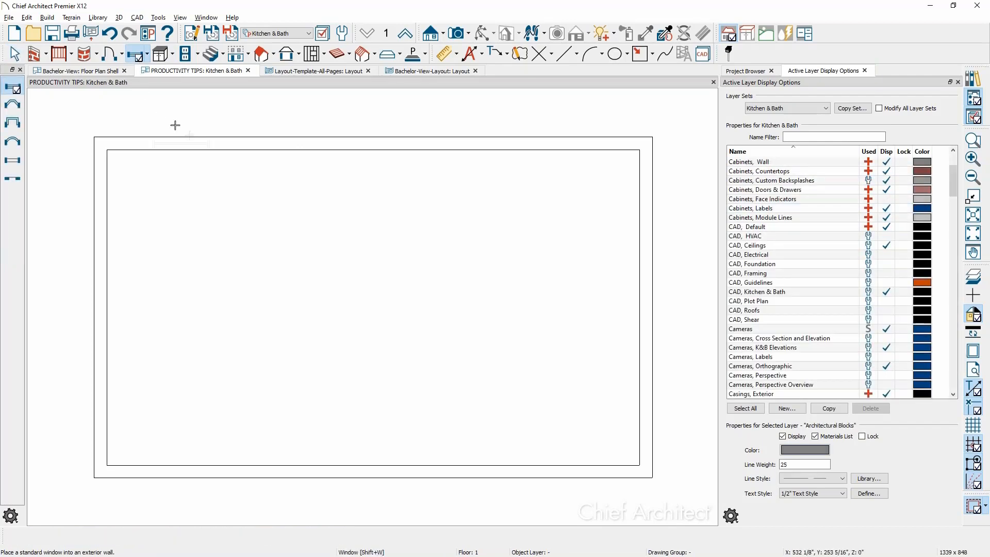
click(224, 144)
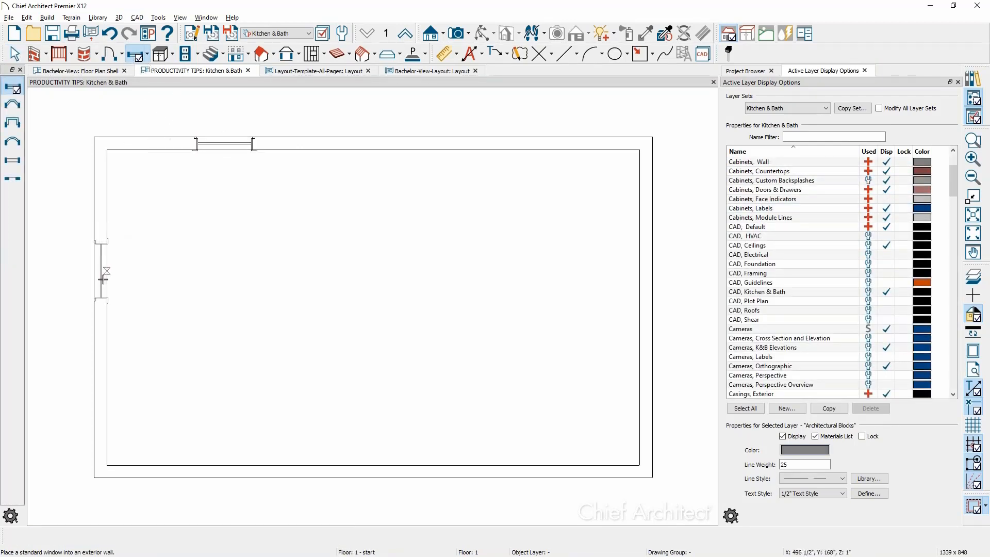
click(101, 281)
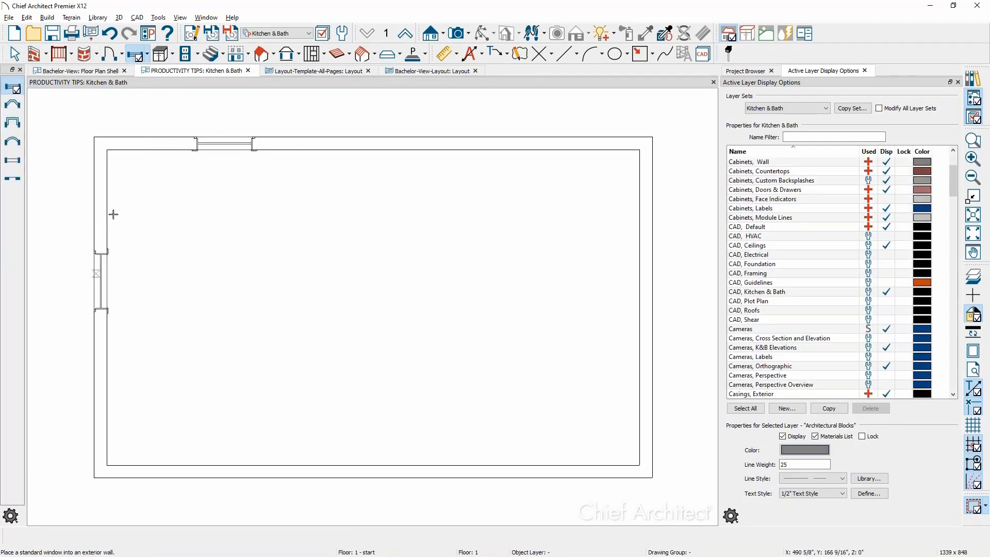
Place a hinged door in the room's right wall and generate NKBA automatic dimensions for the room.
click(108, 58)
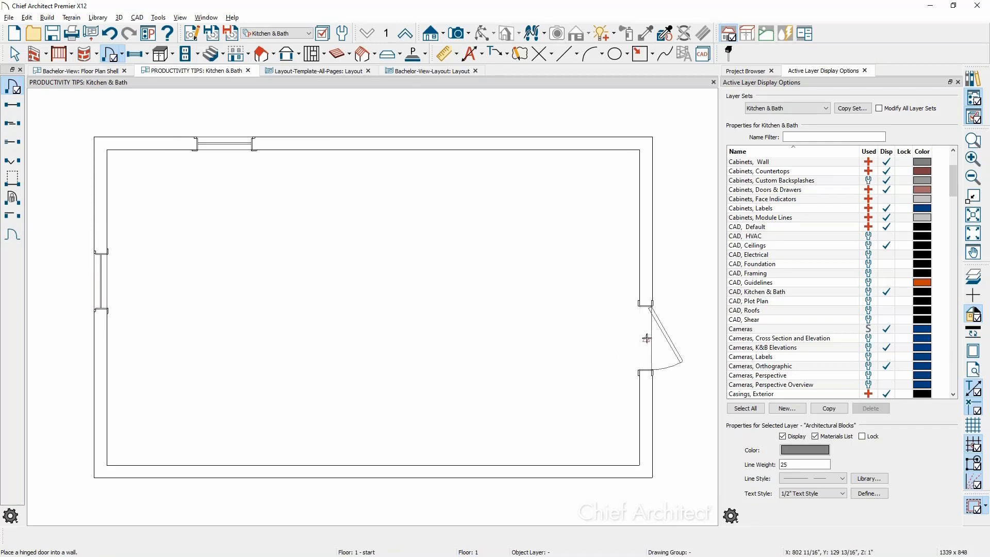
key(space)
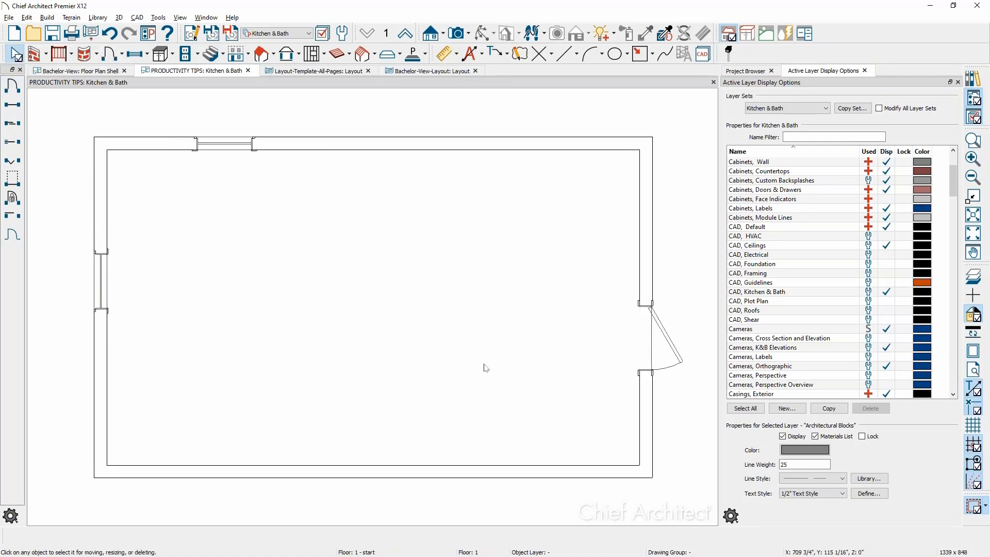
click(485, 368)
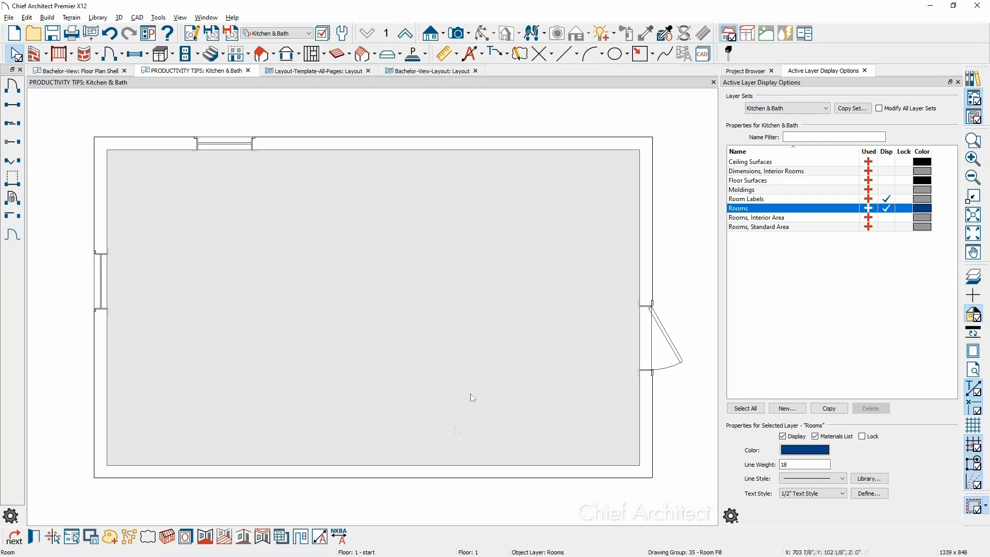
click(341, 538)
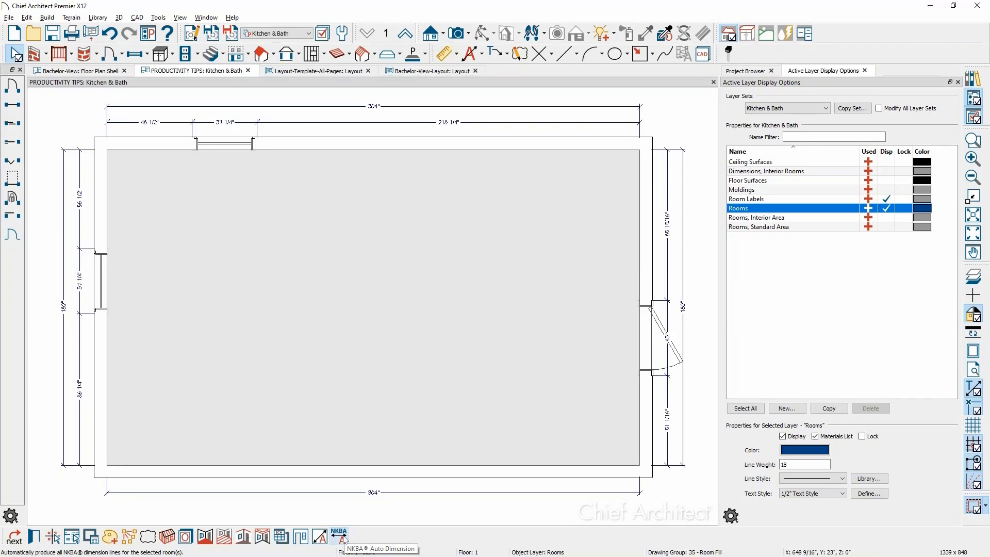
Stretch the extension line of the upper dimension at the room's upper-right corner down past the inner wall surface, turning Auto Refresh Dimensions off.
scroll(659, 103, up, 2)
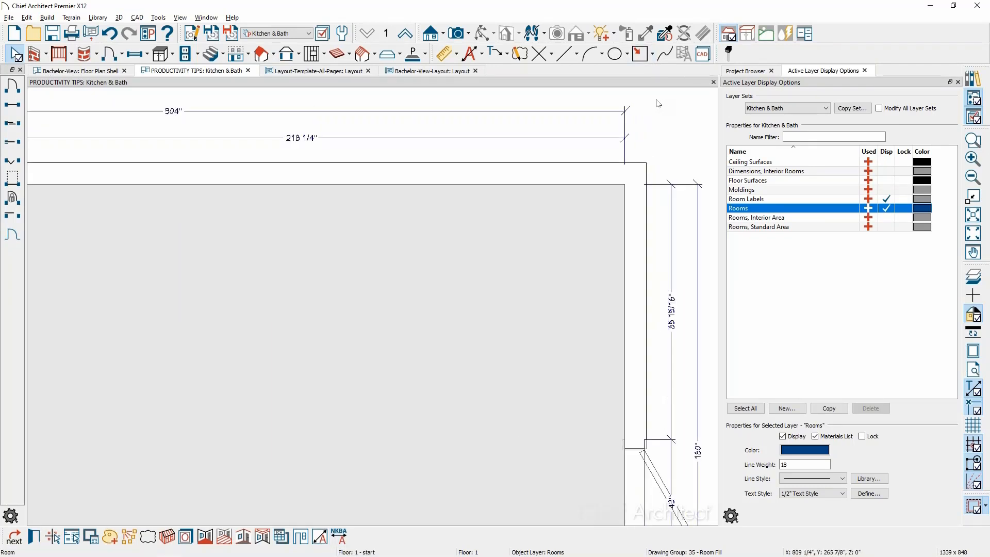
scroll(659, 103, up, 4)
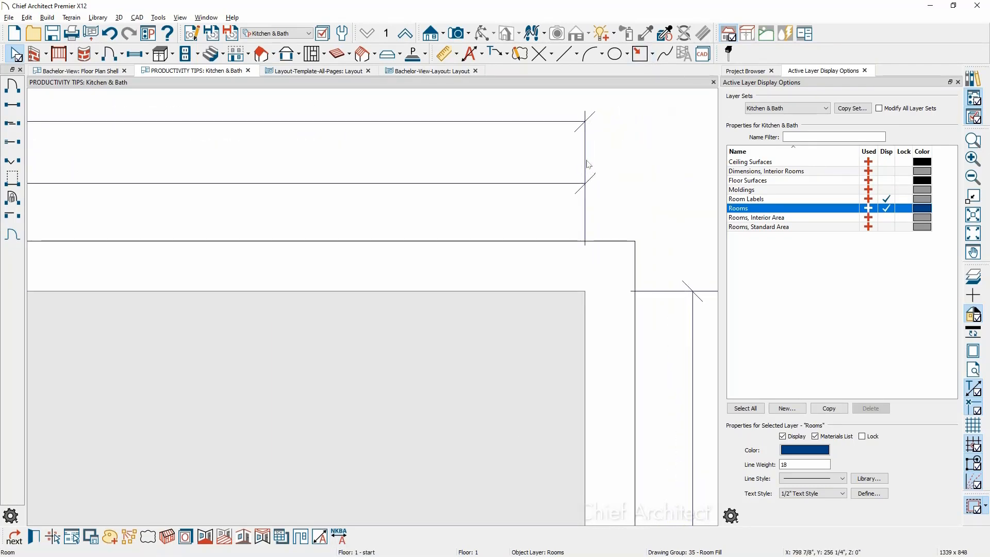
click(586, 167)
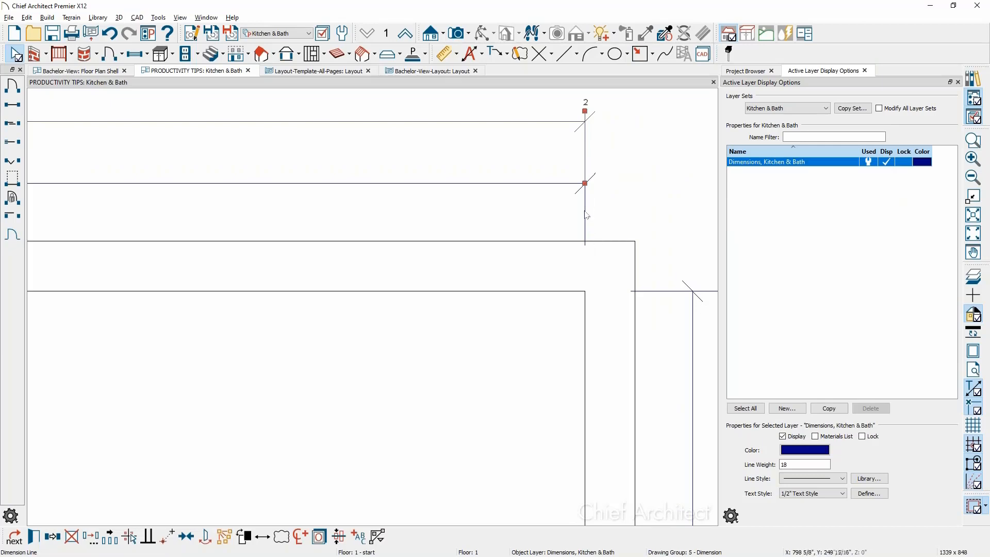
click(585, 211)
drag(584, 245, 585, 338)
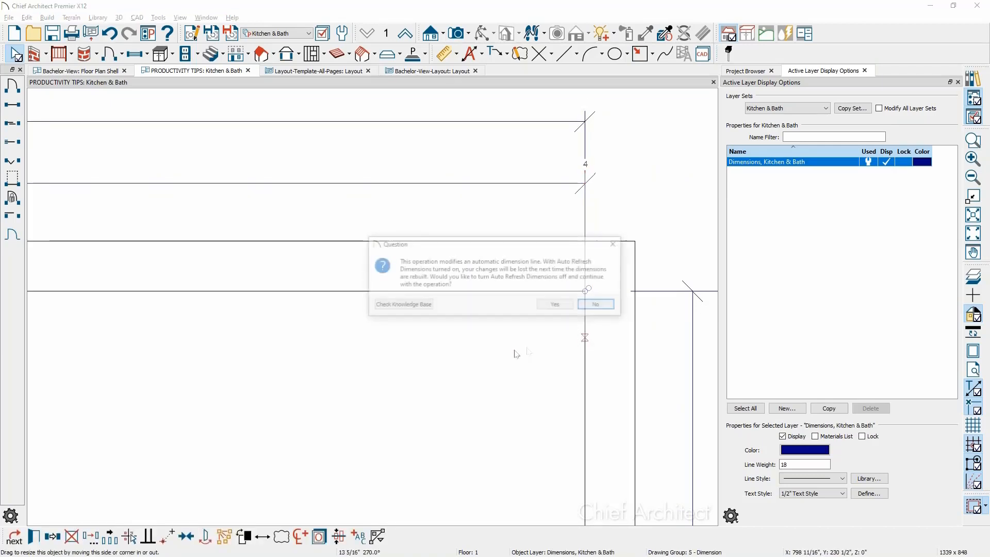
click(557, 305)
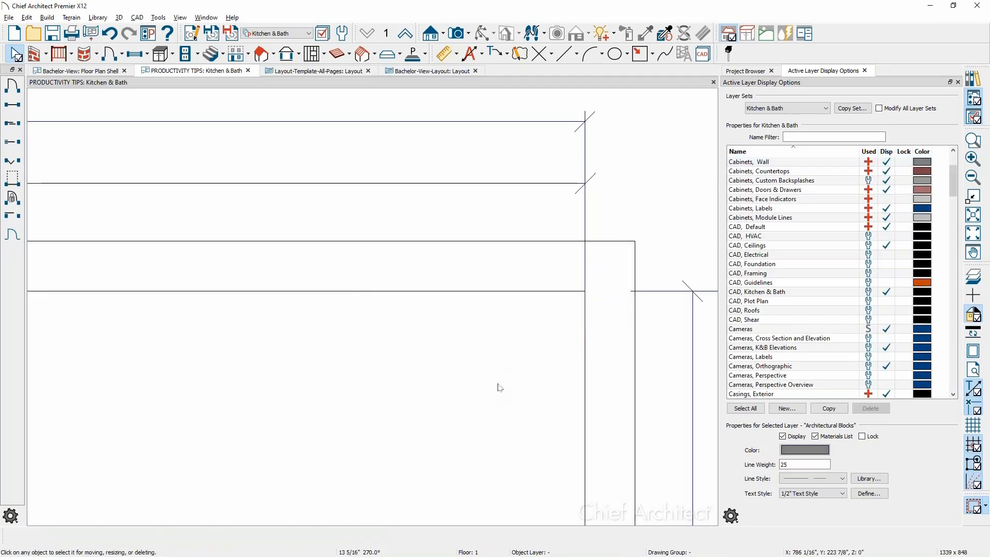
scroll(498, 384, down, 7)
middle_drag(496, 392, 543, 212)
scroll(544, 212, down, 4)
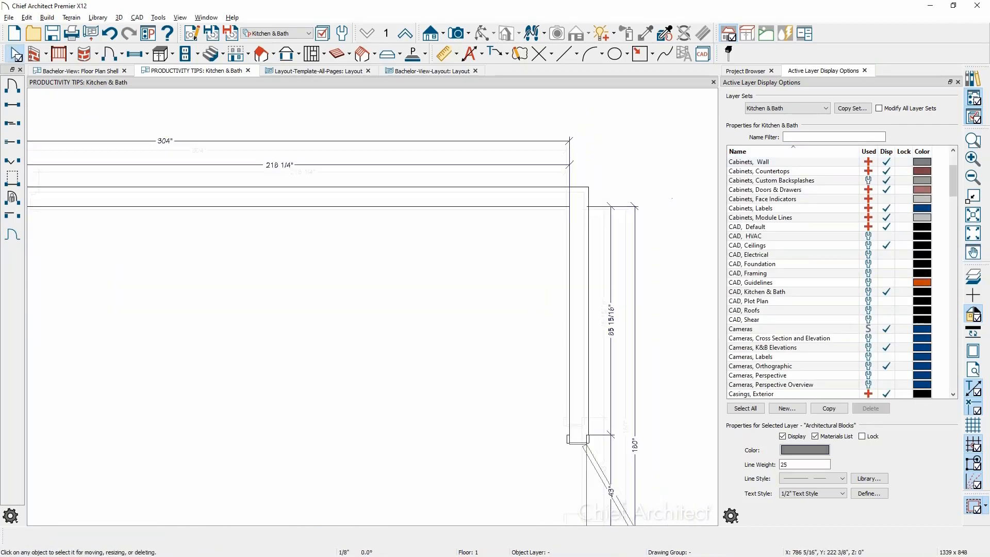
Examine the Kitchen & Bath plan view's selected defaults and the Locate Objects settings of its NKBA Dimensions default.
click(303, 35)
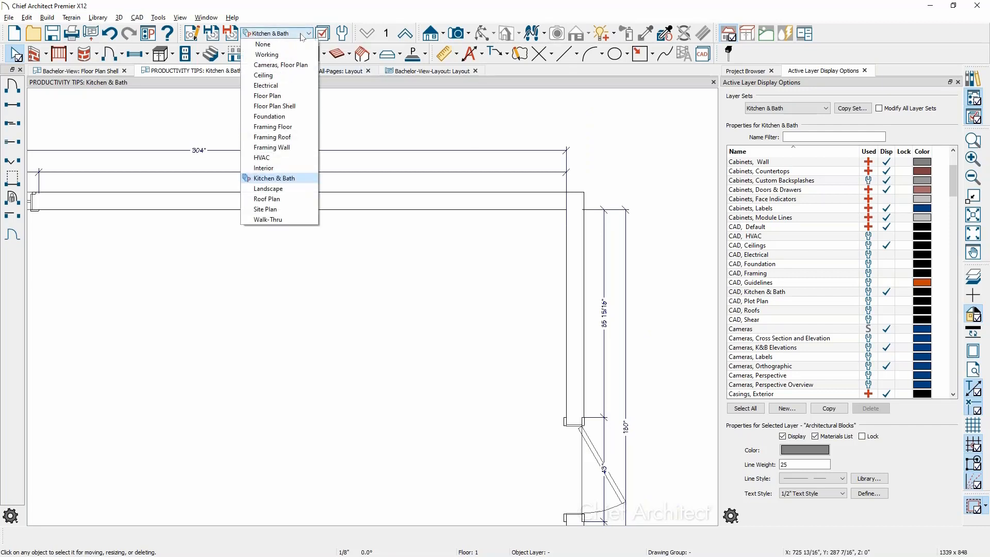
click(302, 35)
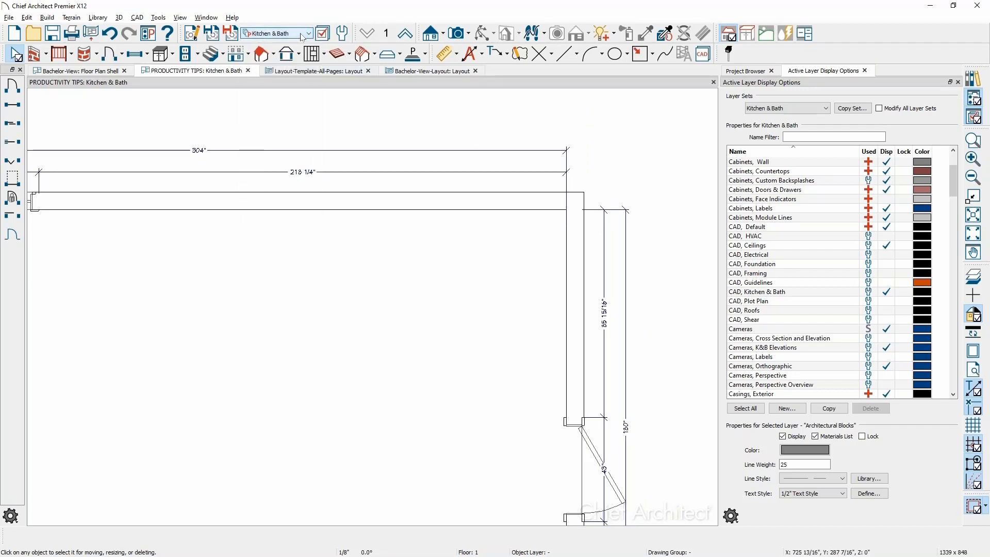
click(199, 40)
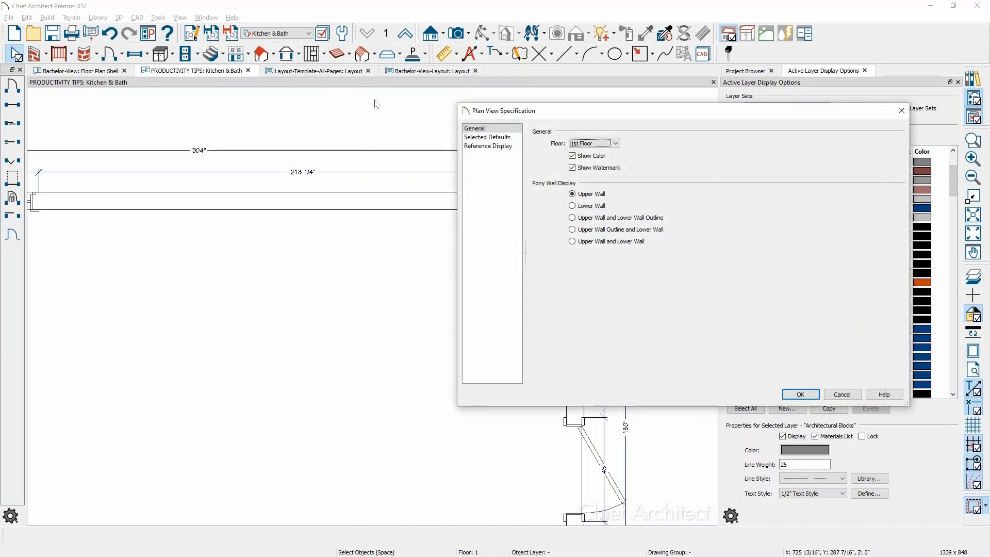
click(488, 138)
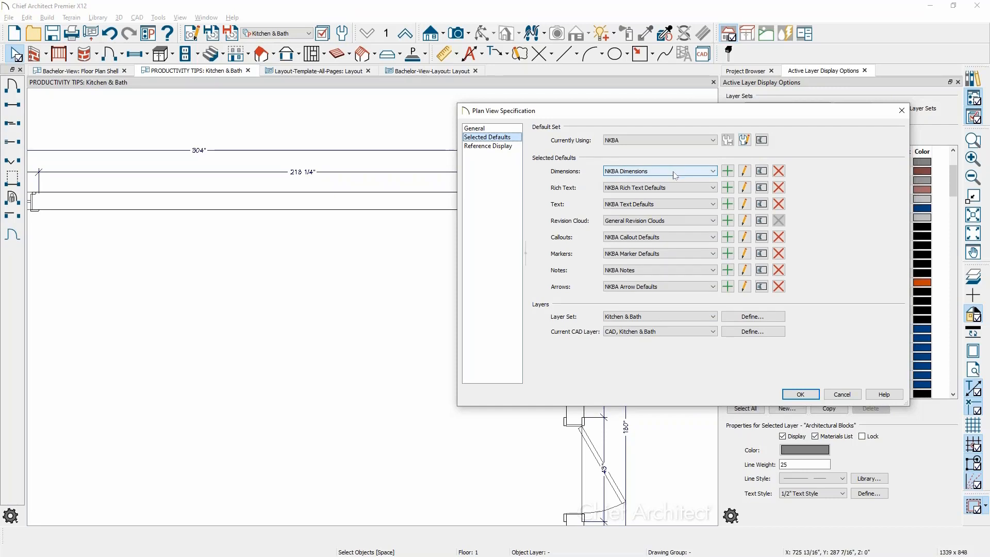
click(746, 172)
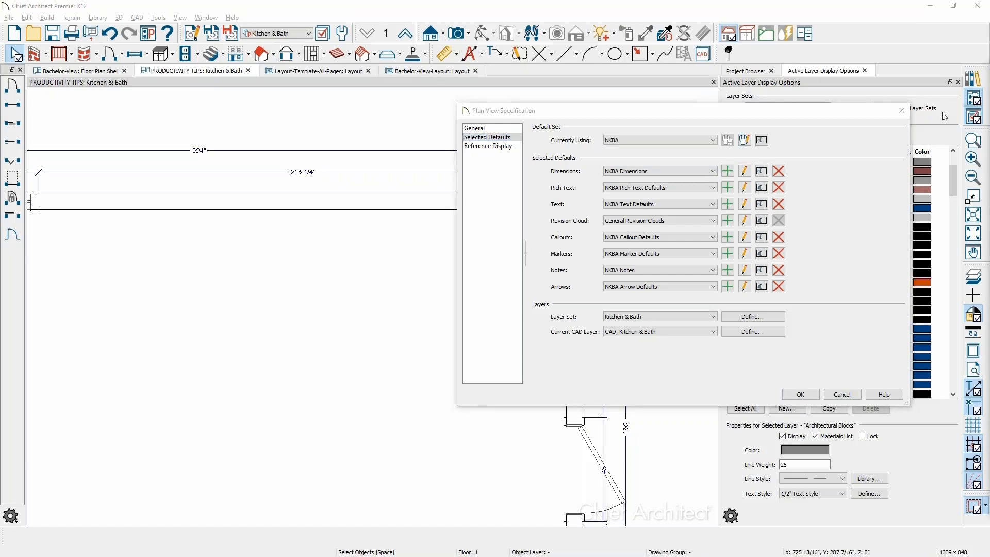
drag(988, 77, 412, 69)
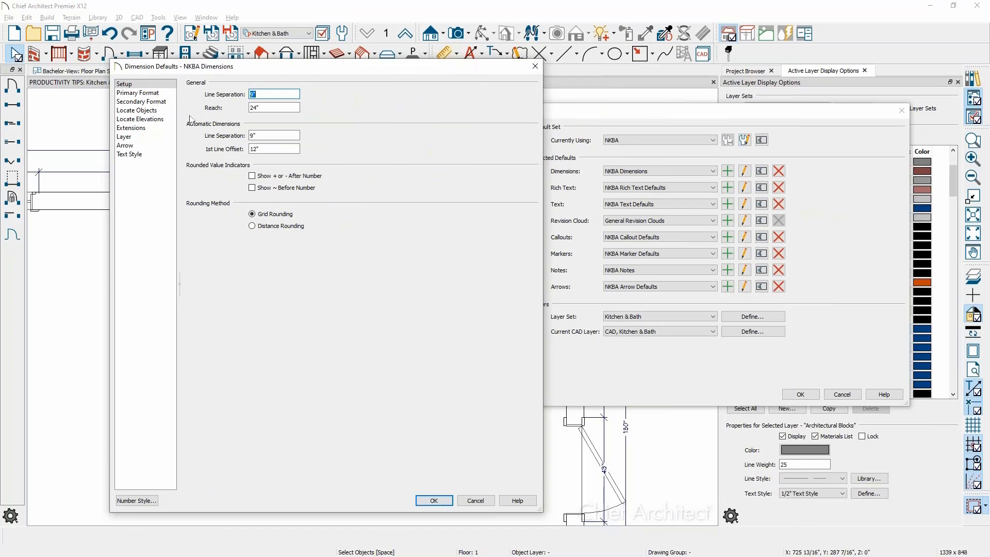
click(149, 111)
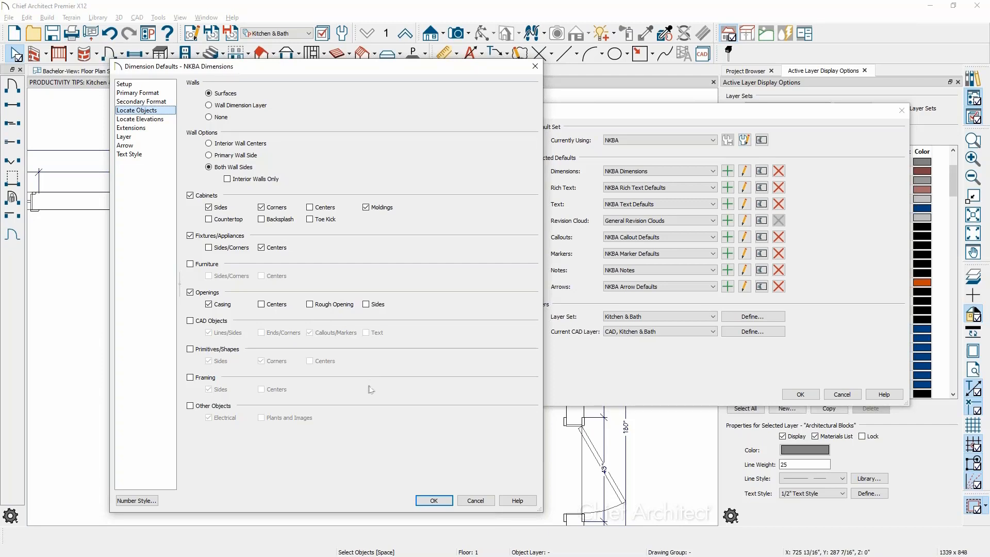
click(447, 502)
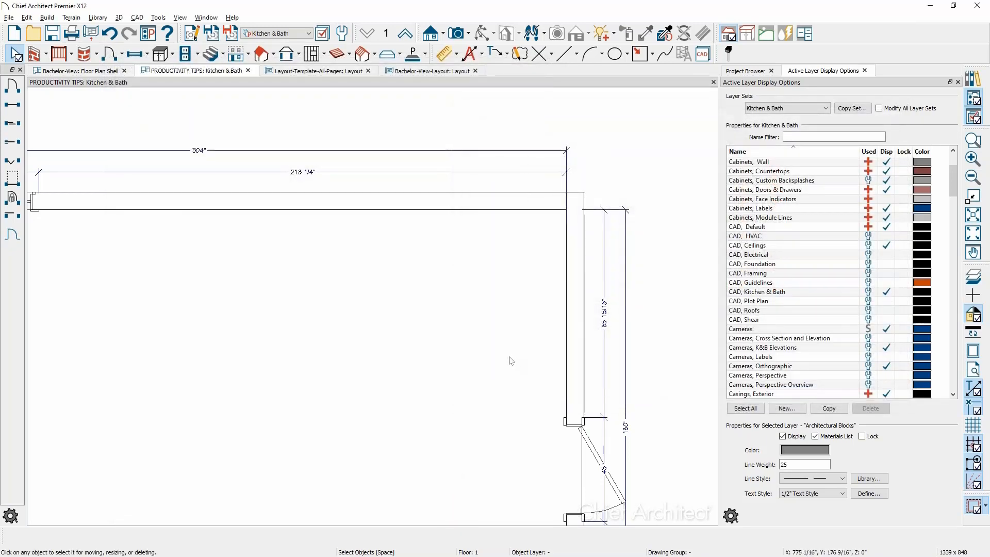
Review the available saved plan views and reselect Kitchen & Bath.
scroll(522, 334, down, 1)
middle_drag(515, 367, 574, 322)
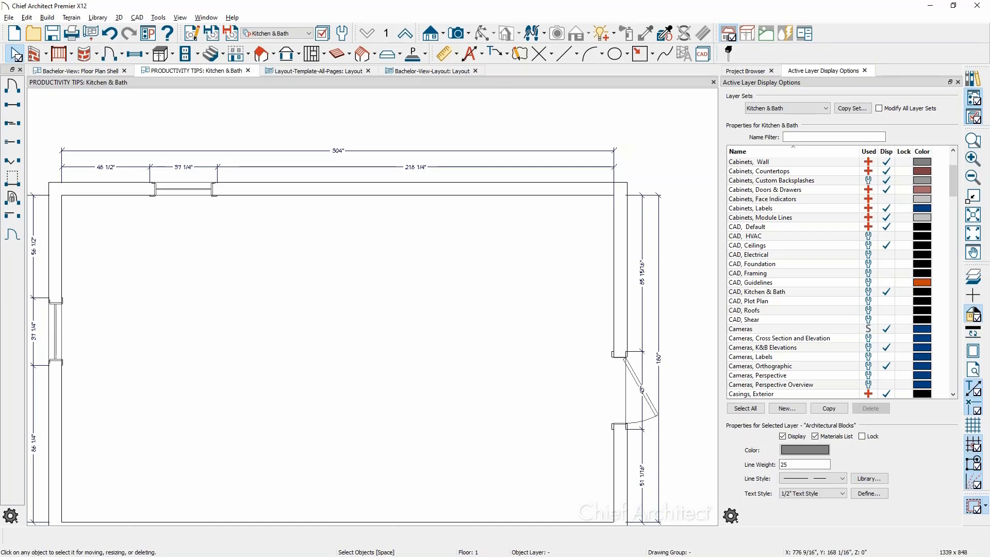
click(295, 35)
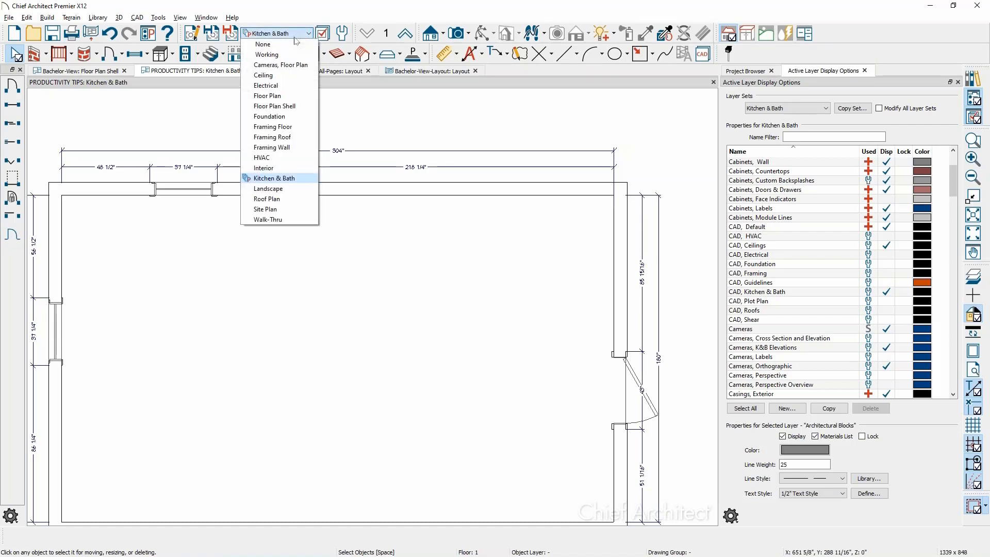
click(301, 178)
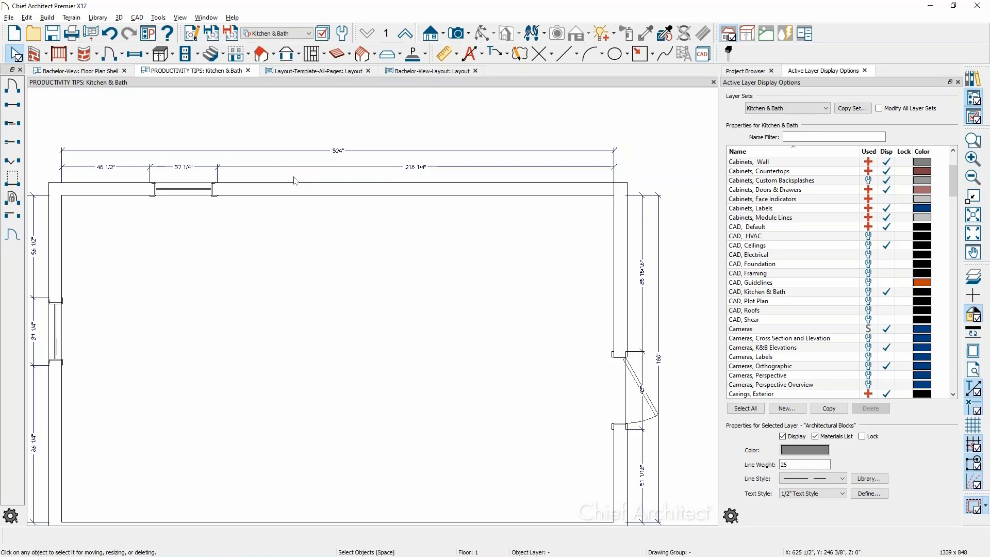
Draw a vertical straight interior wall about 186 inches long from the room's upper wall to its lower wall, right of centre.
click(46, 56)
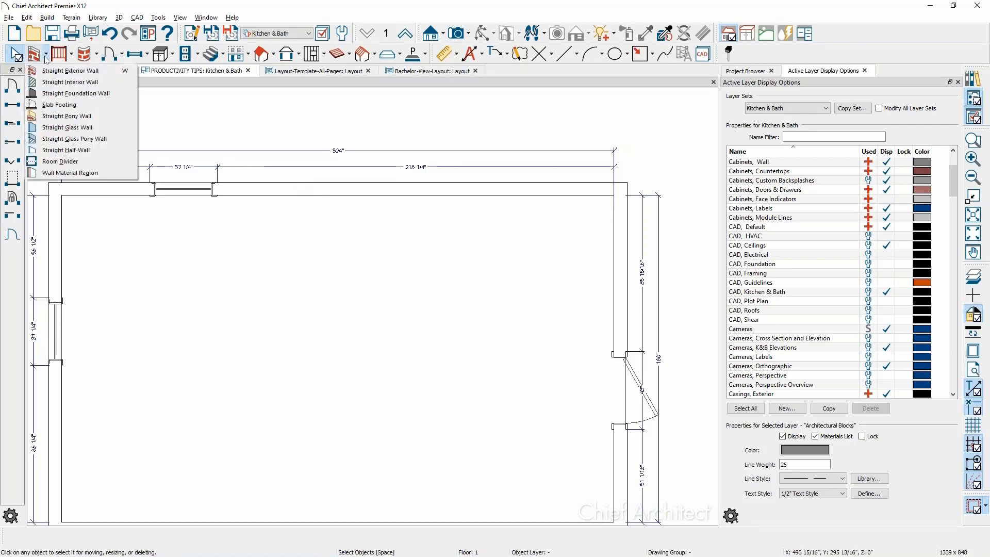
click(70, 82)
scroll(413, 196, down, 1)
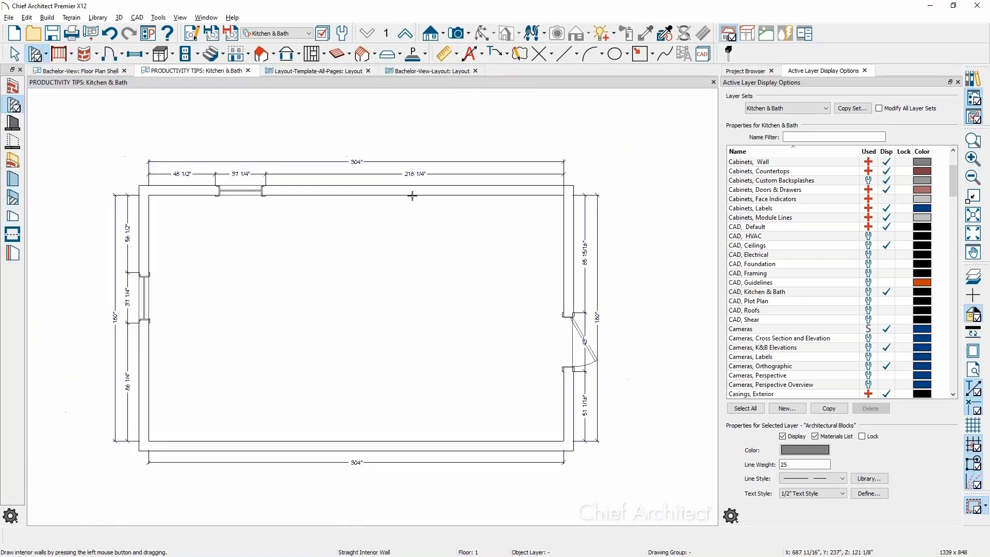
drag(414, 190, 418, 443)
key(space)
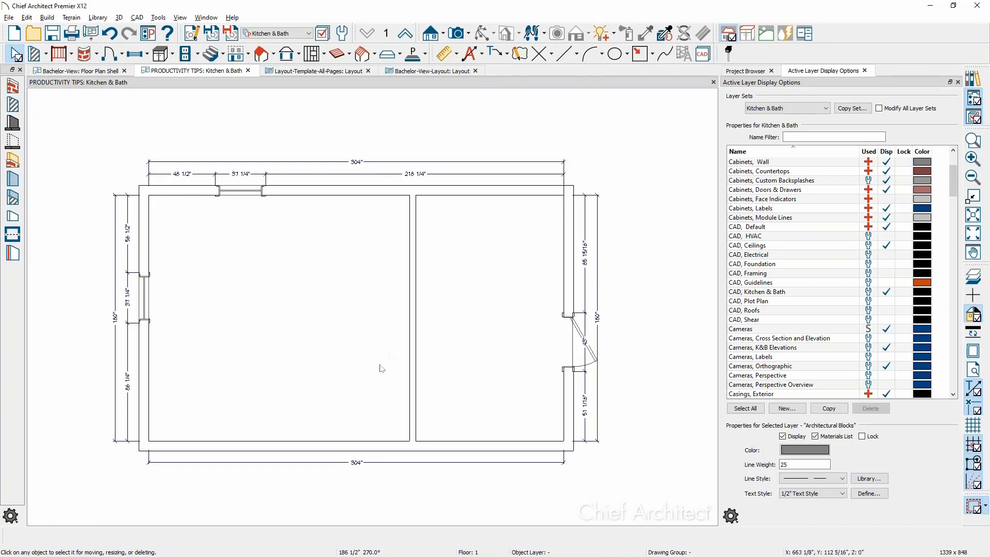
Add an interior dimension line across both rooms from the left wall to the right wall and inspect it at the partition.
click(459, 51)
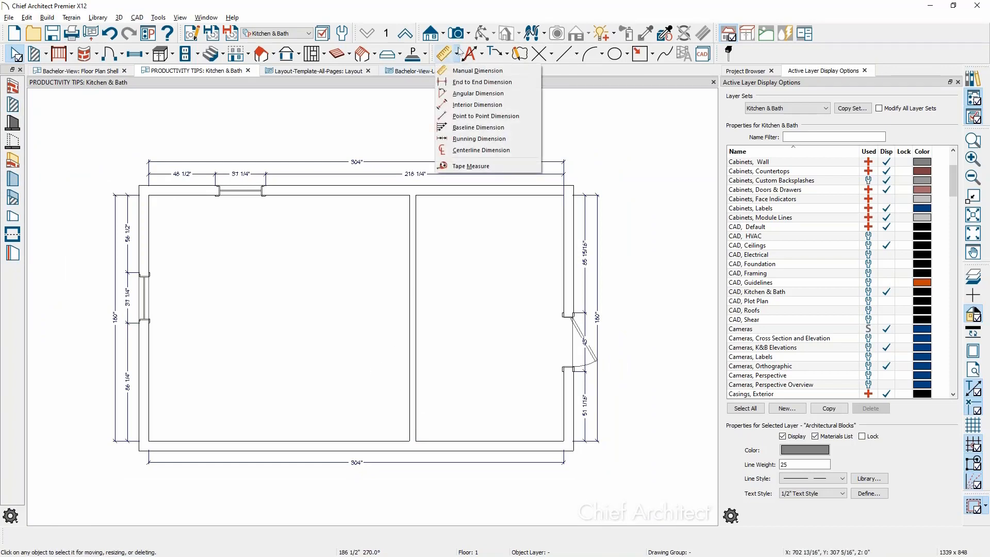
click(478, 105)
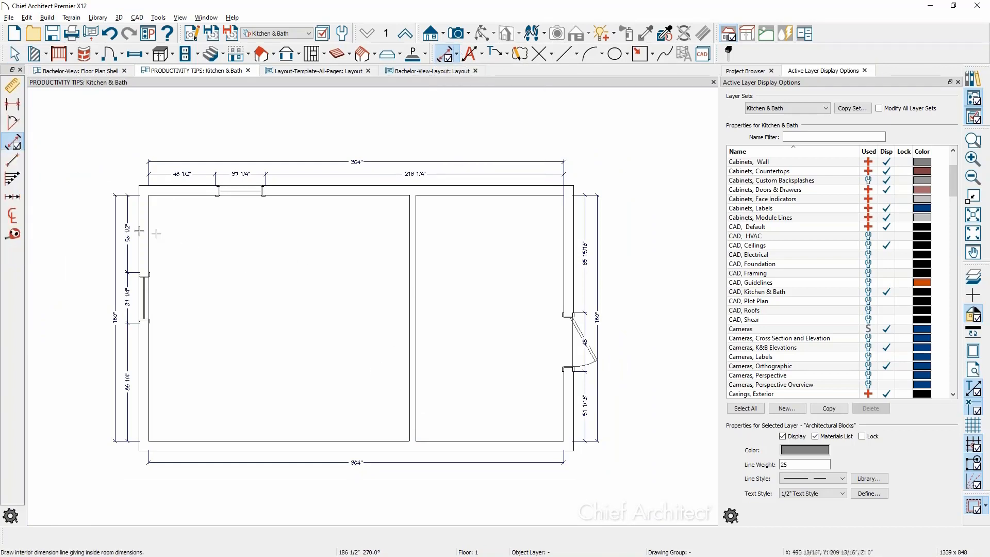
drag(139, 231, 568, 222)
scroll(455, 253, up, 2)
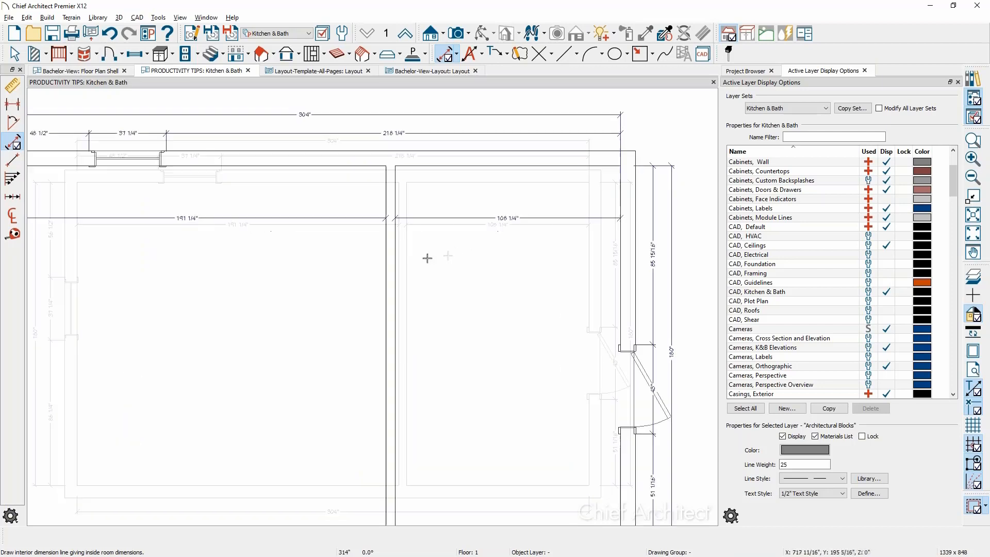
scroll(418, 248, up, 3)
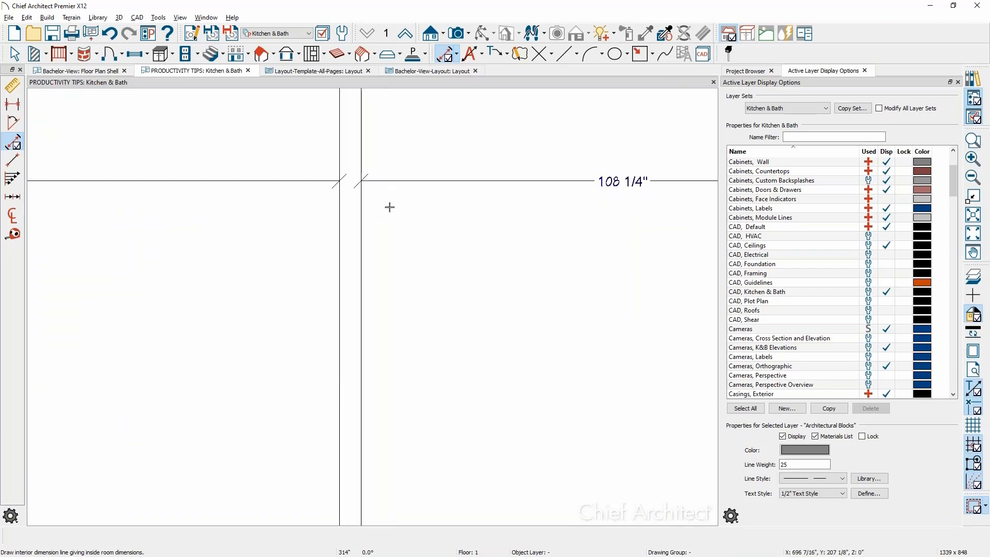
middle_drag(391, 221, 277, 276)
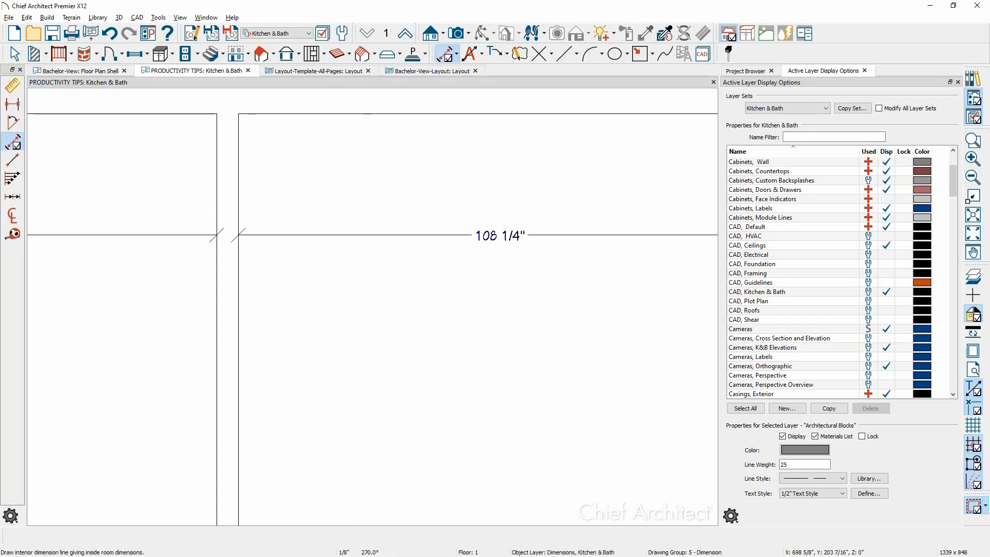
Check which dimension defaults are available for the Kitchen & Bath plan view without changing the NKBA Dimensions selection.
click(193, 34)
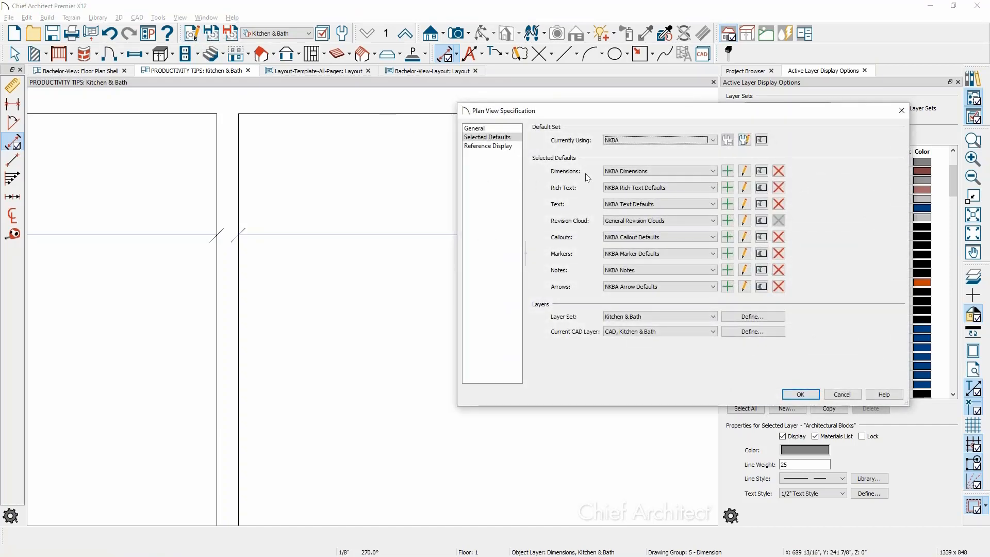
click(652, 172)
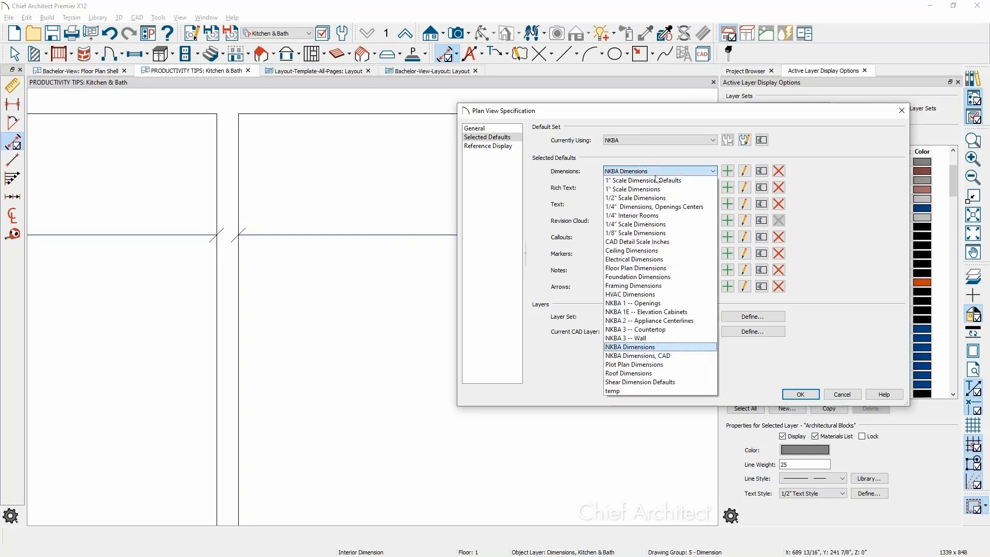
click(844, 397)
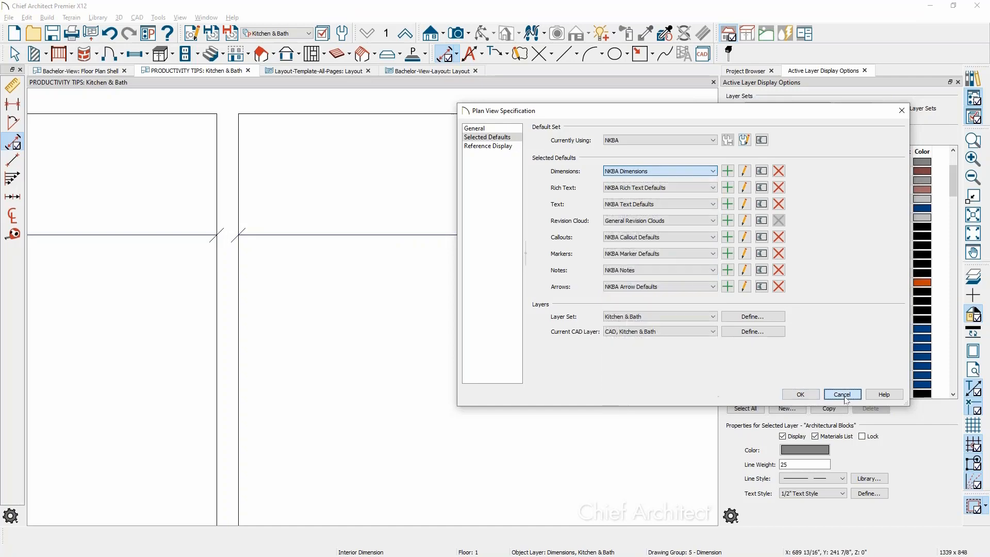
click(844, 397)
Switch the plan to the Floor Plan saved plan view and bring the whole room layout into view.
click(289, 36)
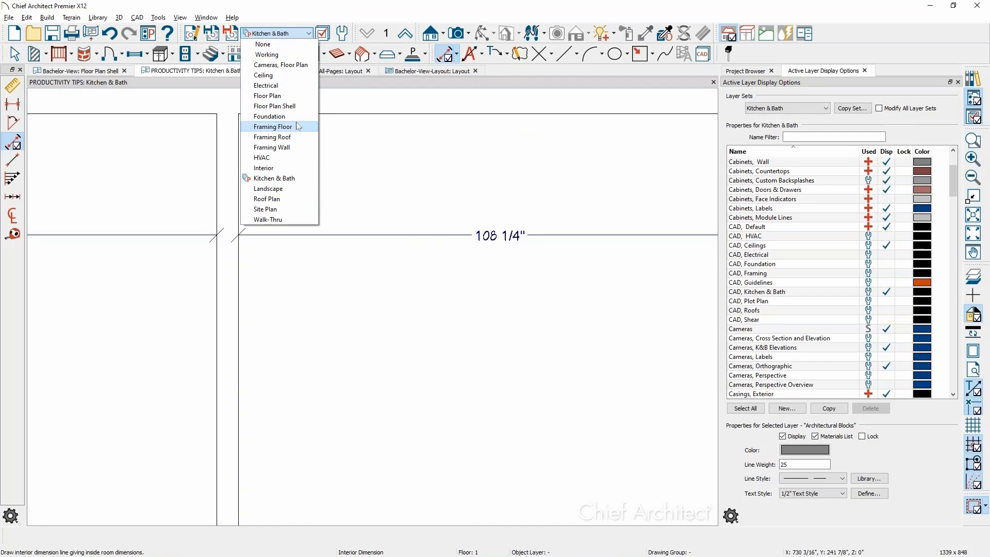
click(287, 96)
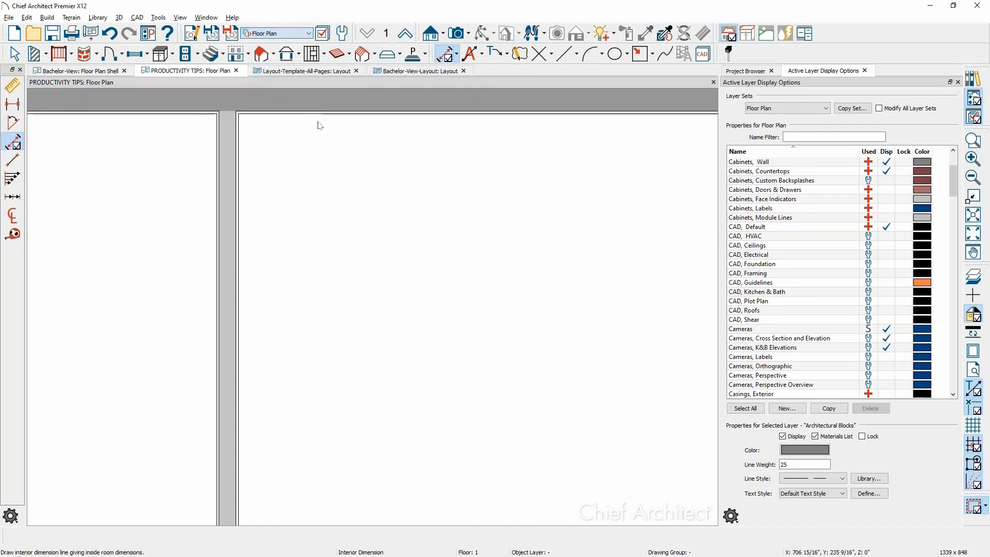
scroll(319, 126, down, 3)
middle_drag(387, 163, 519, 182)
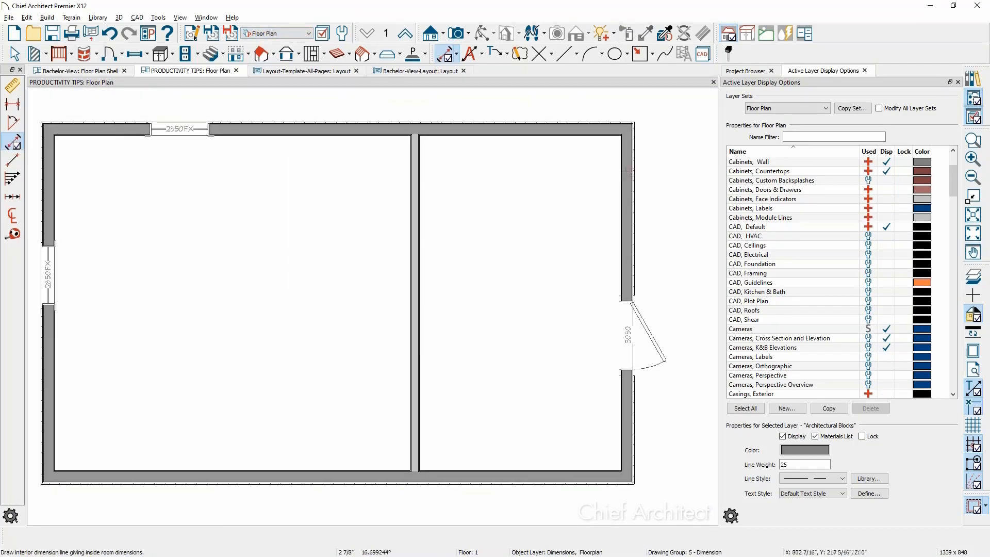
Generate automatic exterior dimensions around the plan and view them at the upper-left corner of the building.
scroll(627, 173, down, 2)
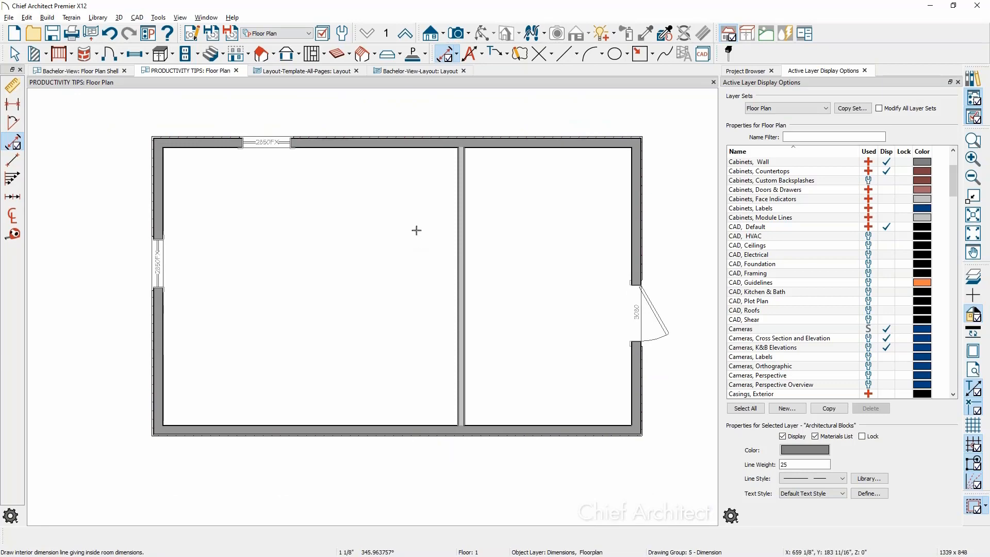
click(470, 58)
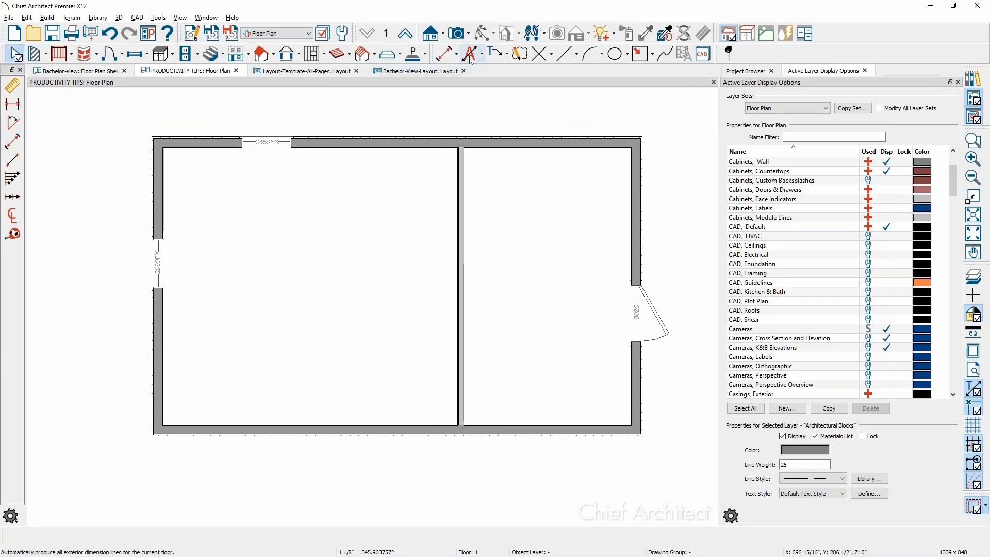
click(470, 57)
middle_drag(452, 216, 469, 298)
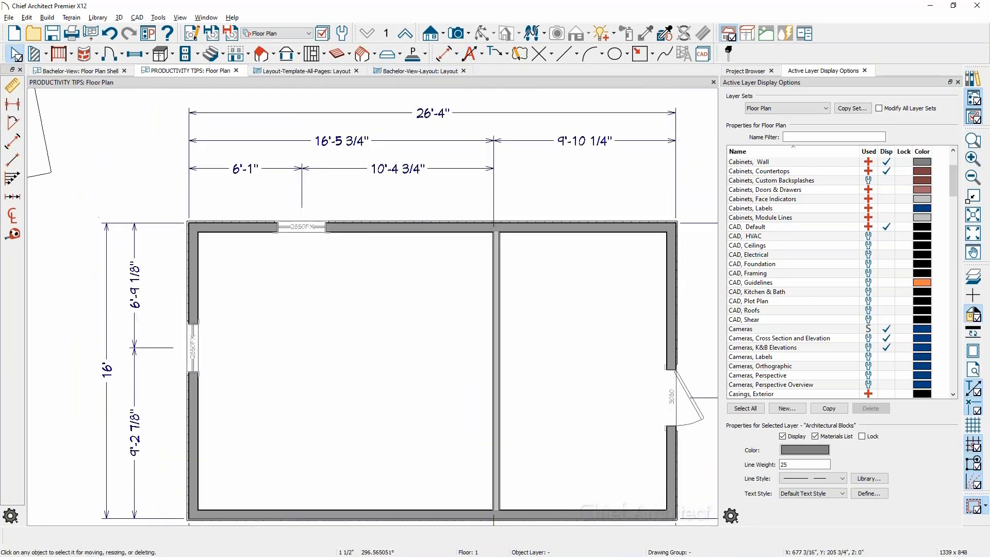
scroll(163, 201, up, 1)
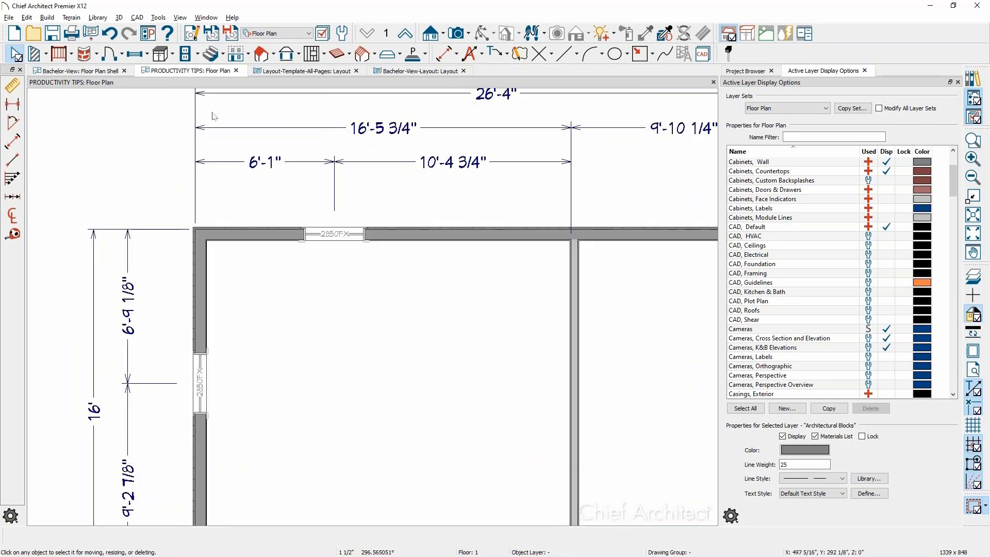
Set the Floor Plan view's 1/4" Scale Dimensions default to locate wall surfaces, and run Auto Exterior Dimensions.
click(195, 34)
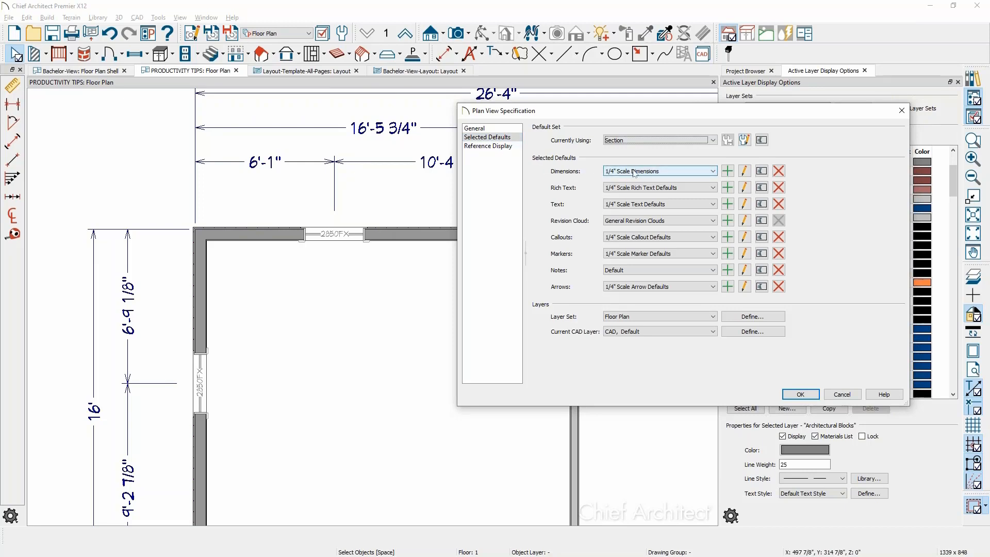
click(745, 171)
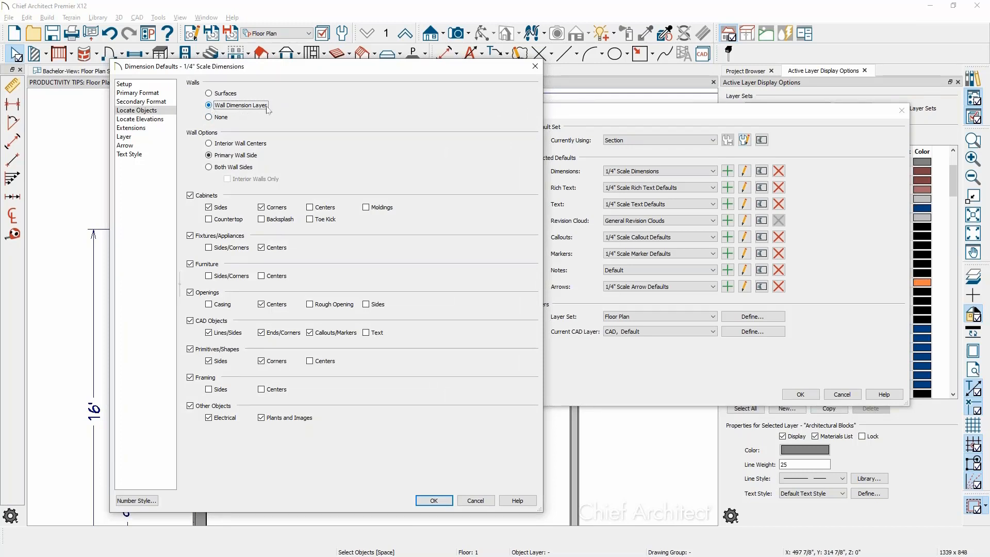
click(240, 97)
click(434, 501)
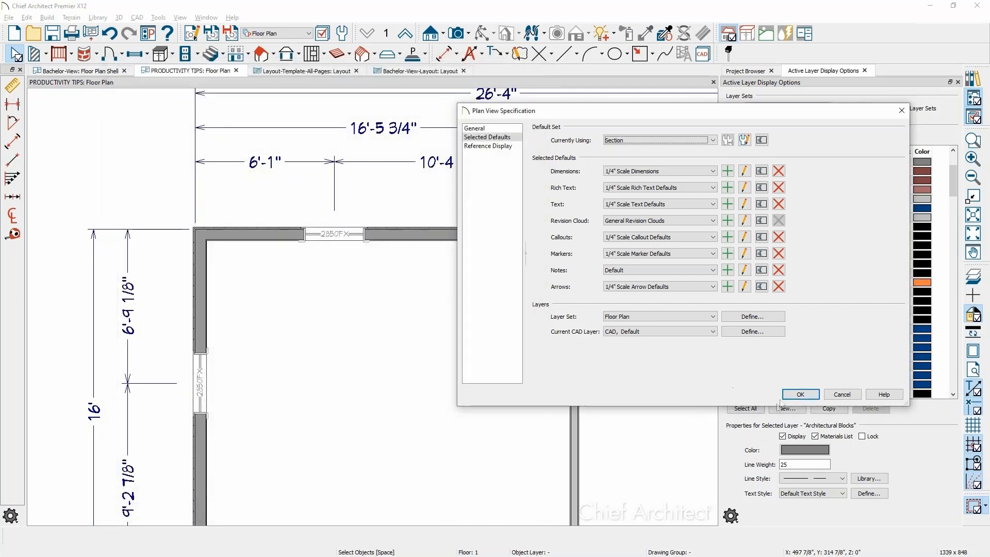
click(800, 394)
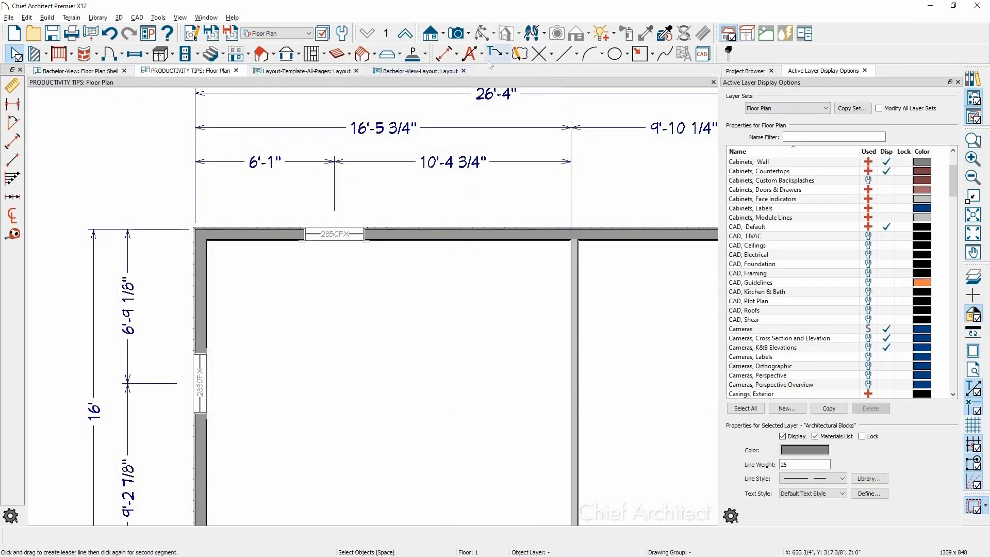
click(476, 55)
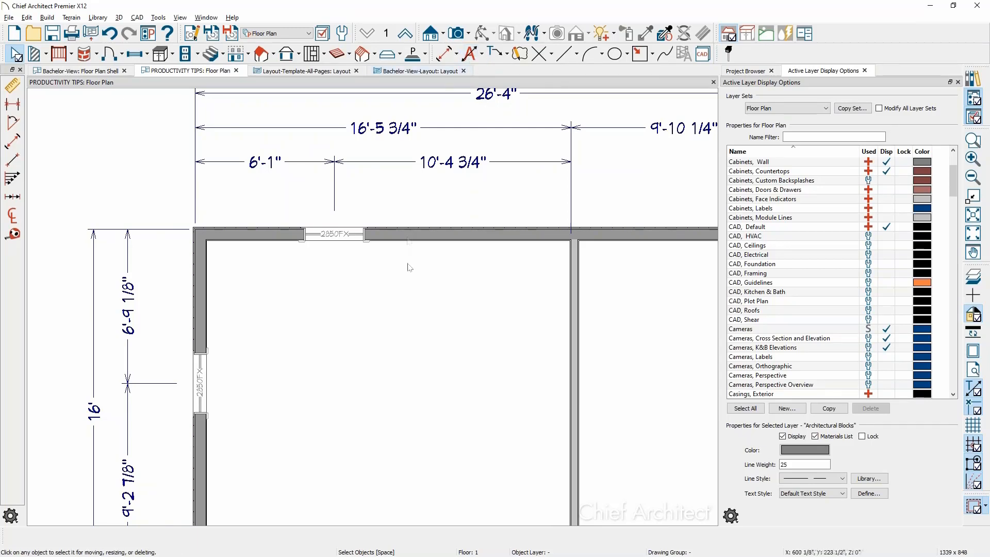
Set the Auto Exterior Dimension defaults to locate wall Surfaces.
click(339, 32)
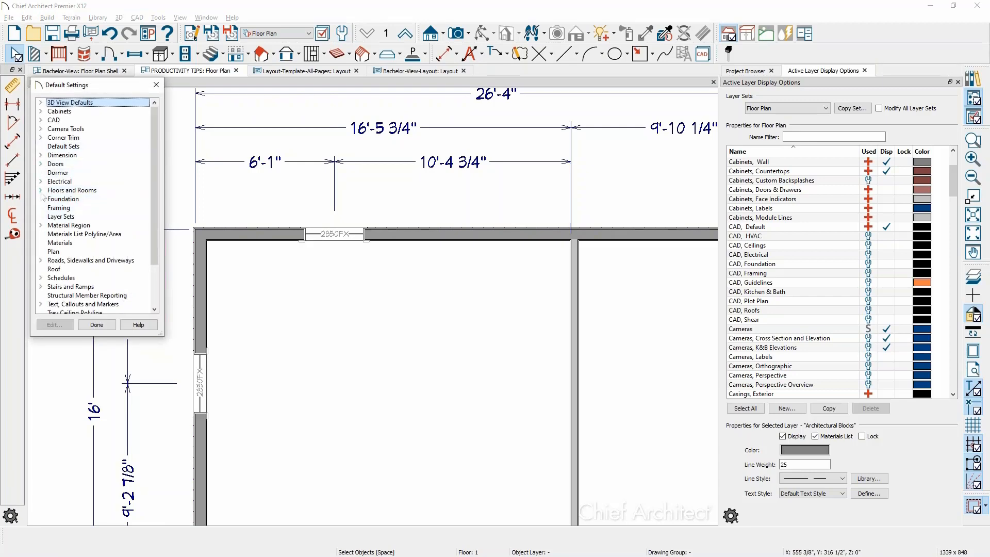
click(40, 155)
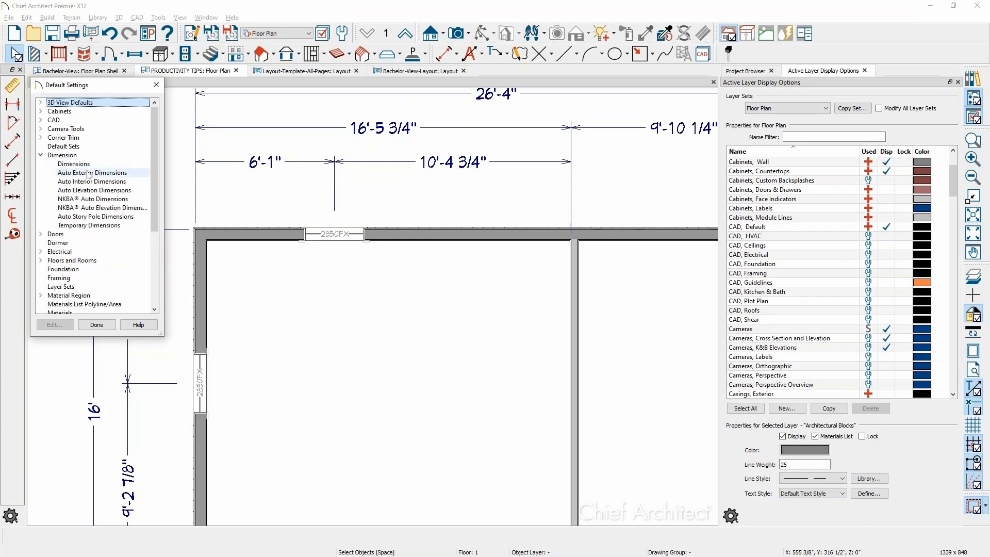
double_click(103, 173)
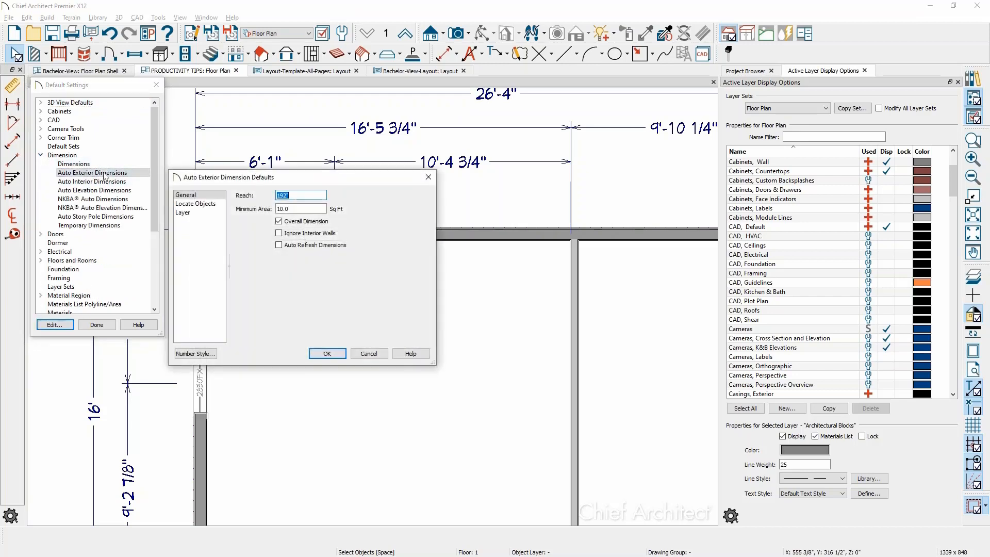
click(197, 204)
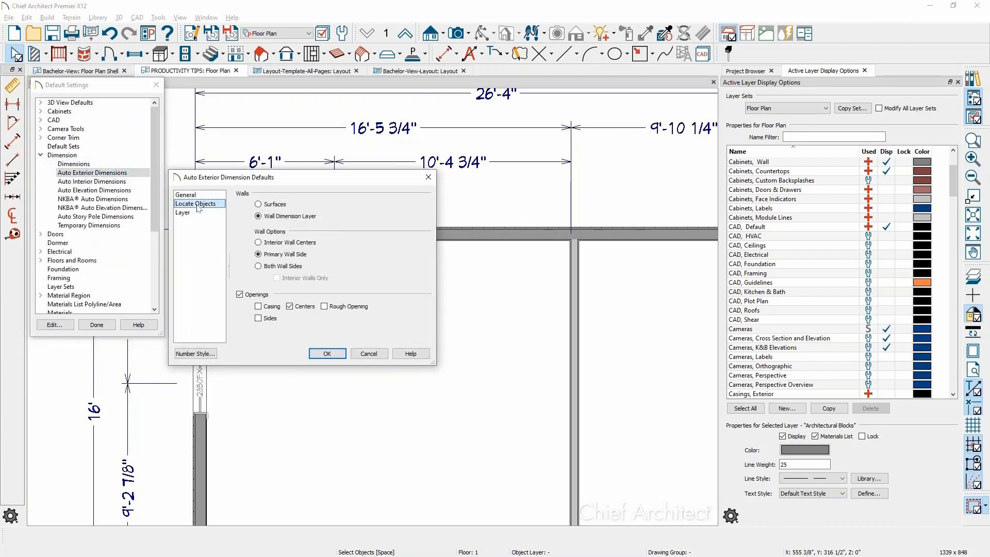
click(274, 205)
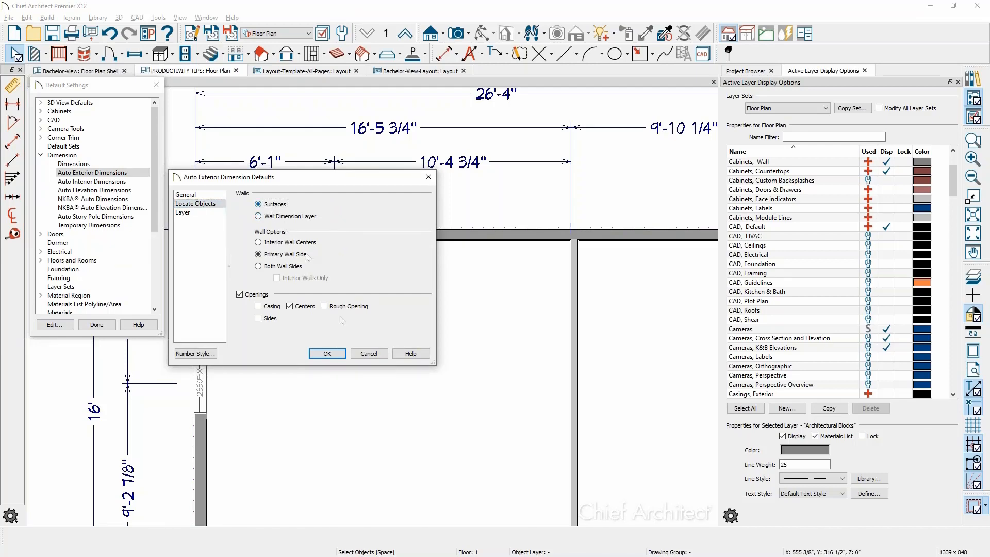
click(330, 354)
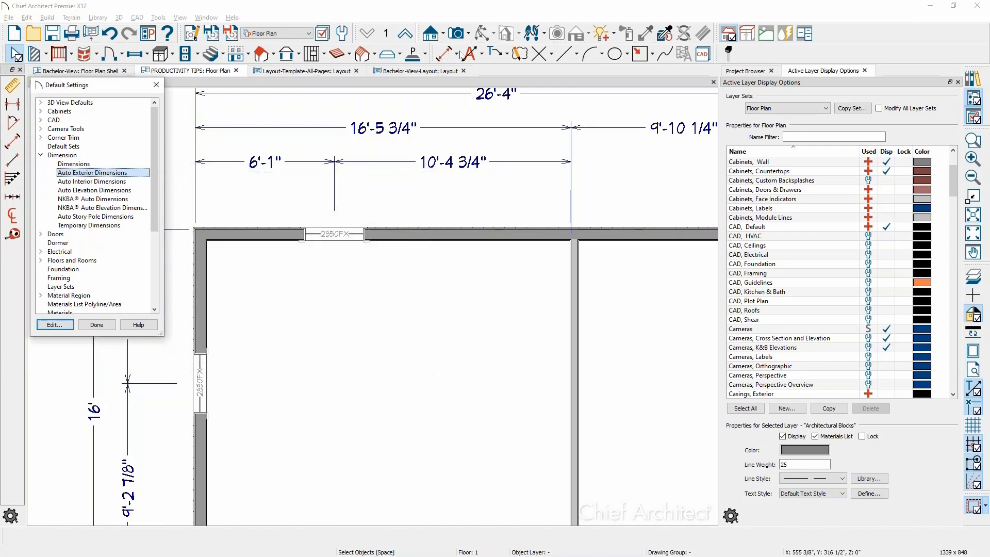
click(156, 84)
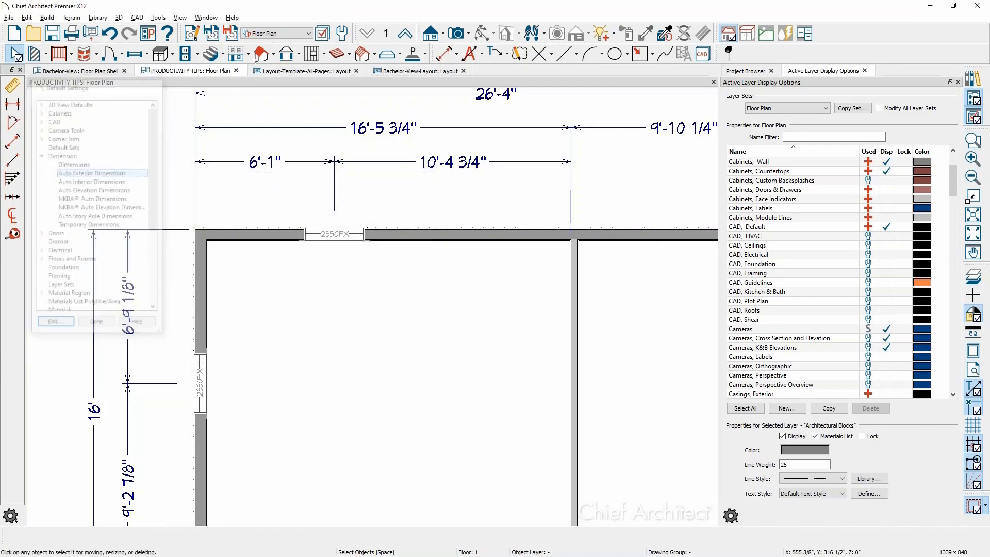
Regenerate the automatic exterior dimensions and inspect where they locate the outer walls and the partition.
click(470, 54)
middle_drag(403, 290, 338, 314)
scroll(340, 316, down, 2)
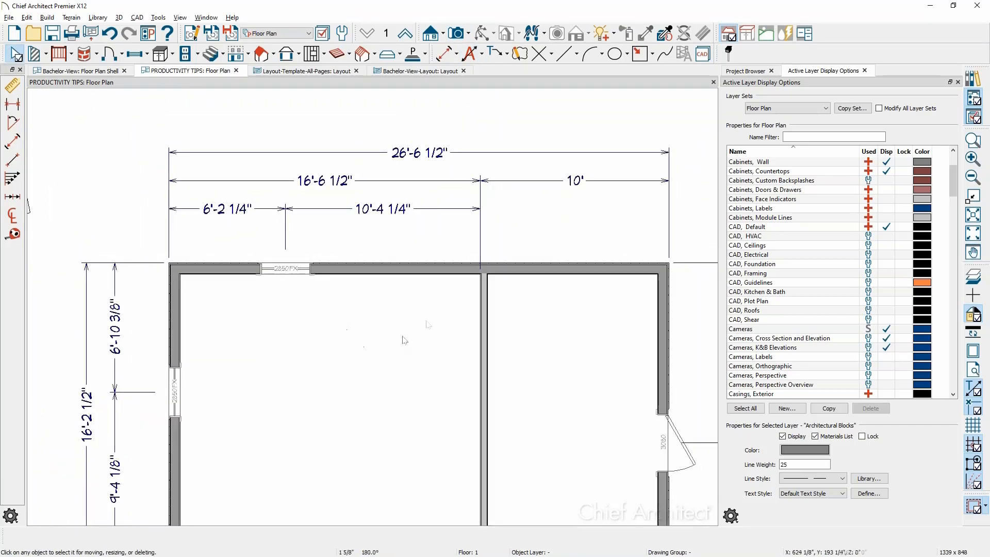
scroll(482, 265, up, 2)
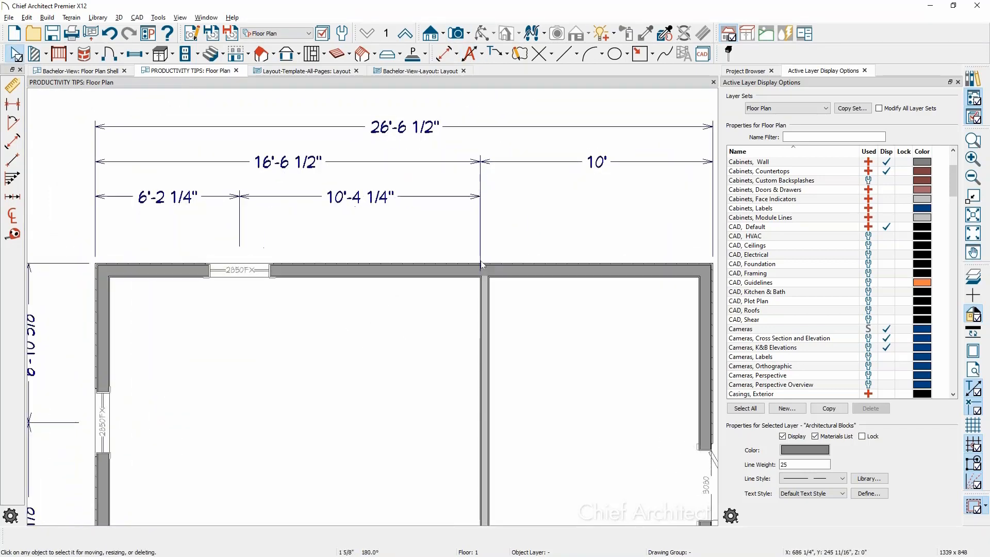
Switch the plan to the Kitchen & Bath saved plan view and minimize the Questions image window.
click(279, 34)
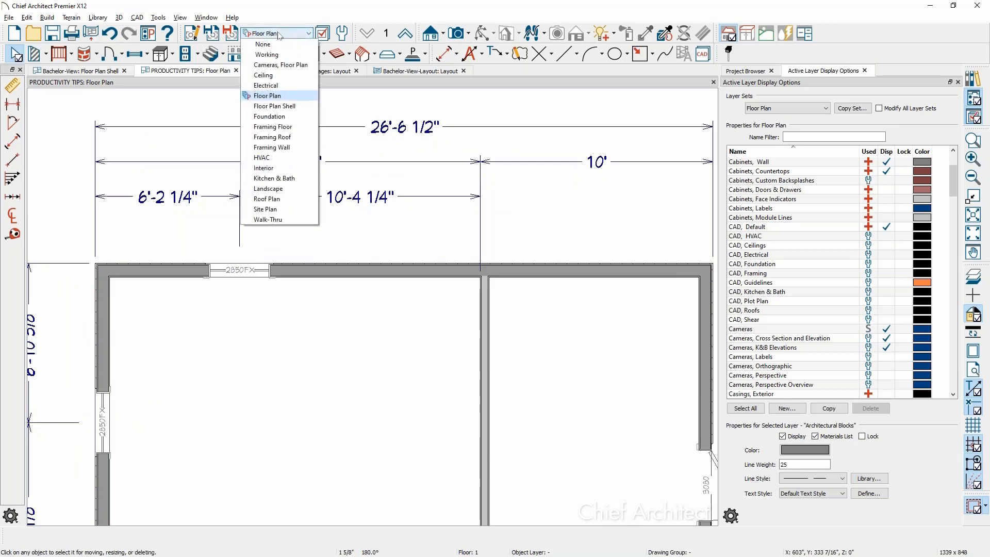
click(289, 178)
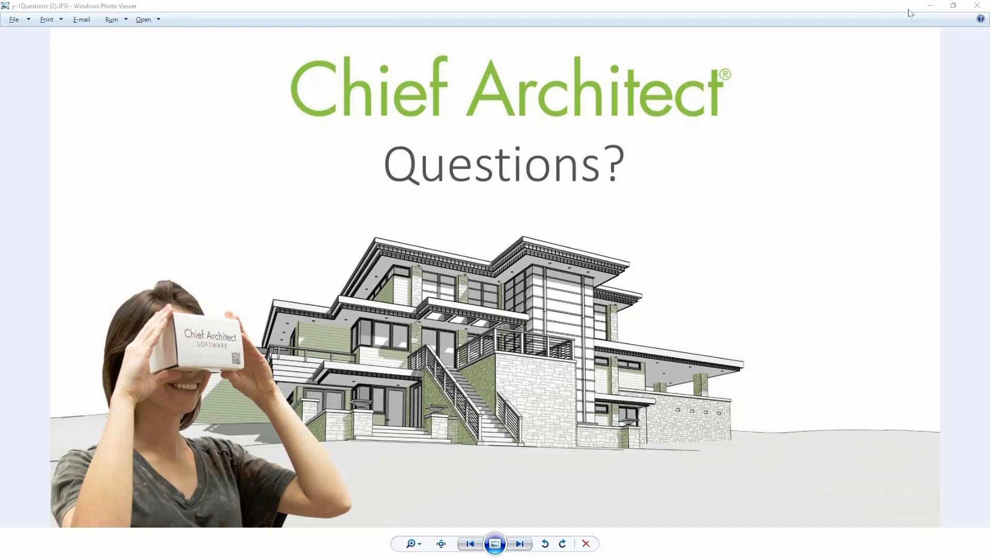
click(930, 7)
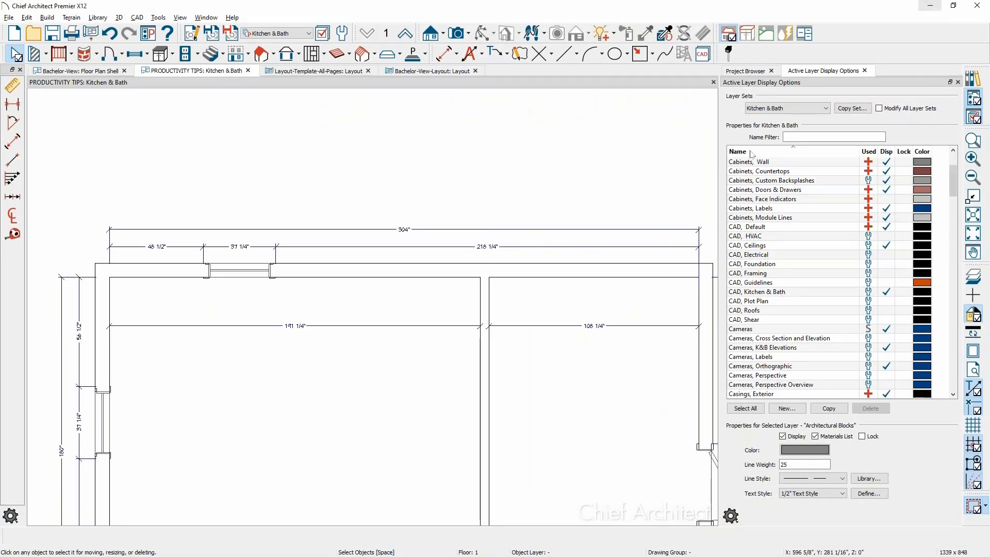
Delete the interior partition wall and the interior dimension line, leaving one open room.
middle_drag(646, 241, 641, 192)
scroll(612, 247, up, 1)
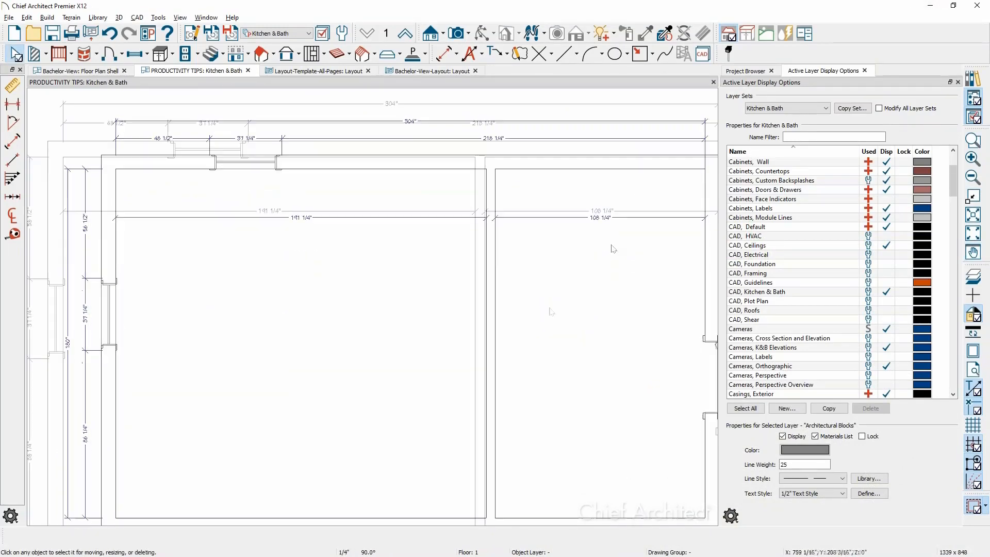
click(487, 328)
key(Delete)
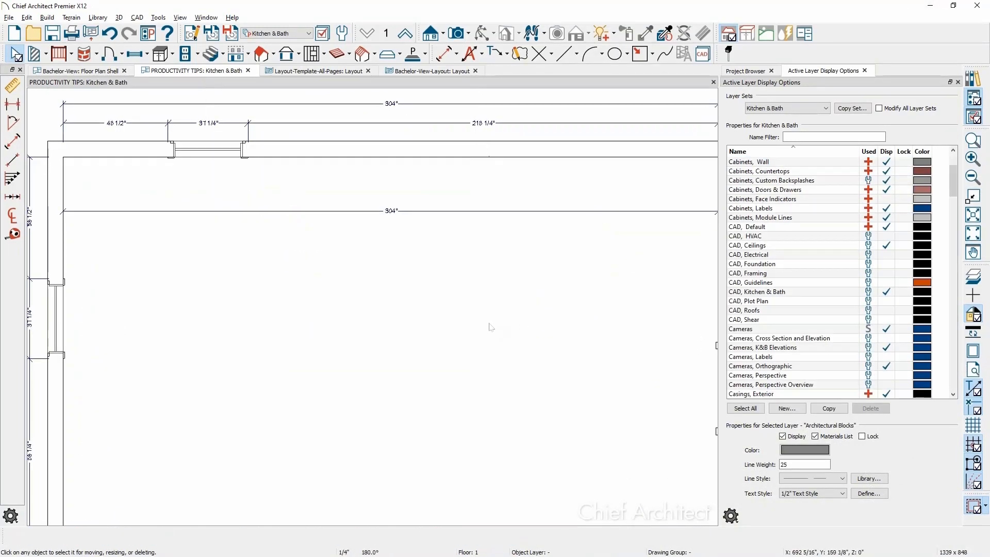
click(477, 214)
key(Delete)
scroll(478, 218, down, 2)
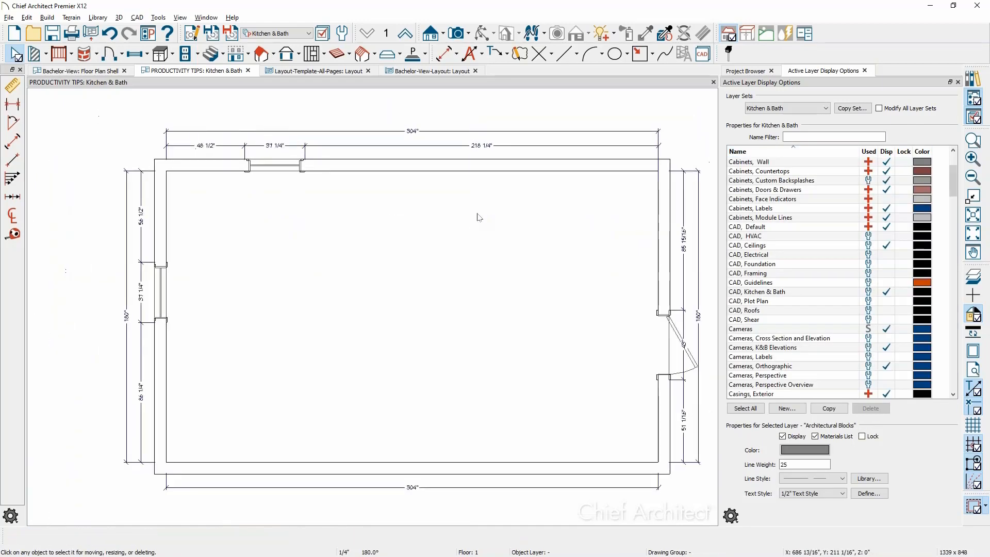
scroll(630, 136, up, 1)
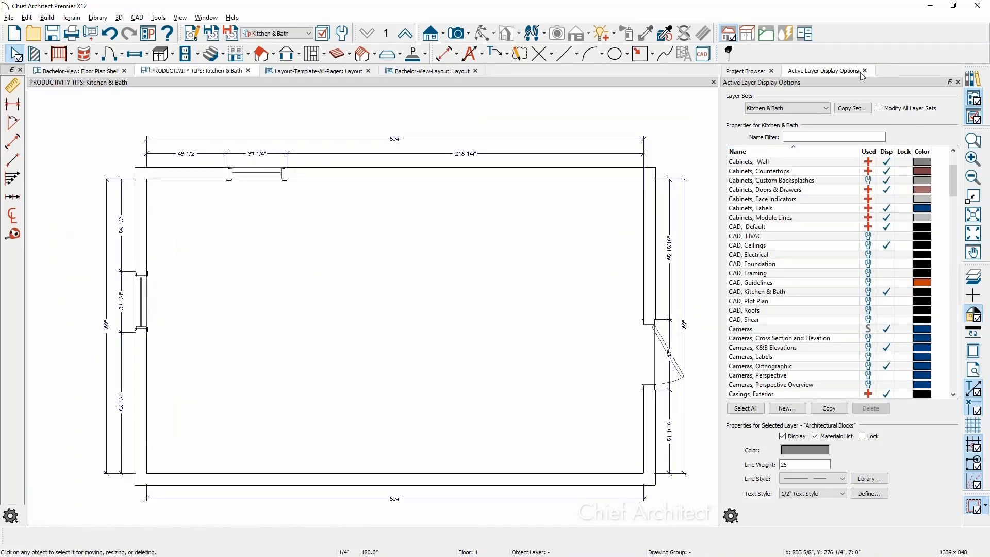
Close the Active Layer Display Options and Project Browser to enlarge the plan's drawing area.
click(865, 70)
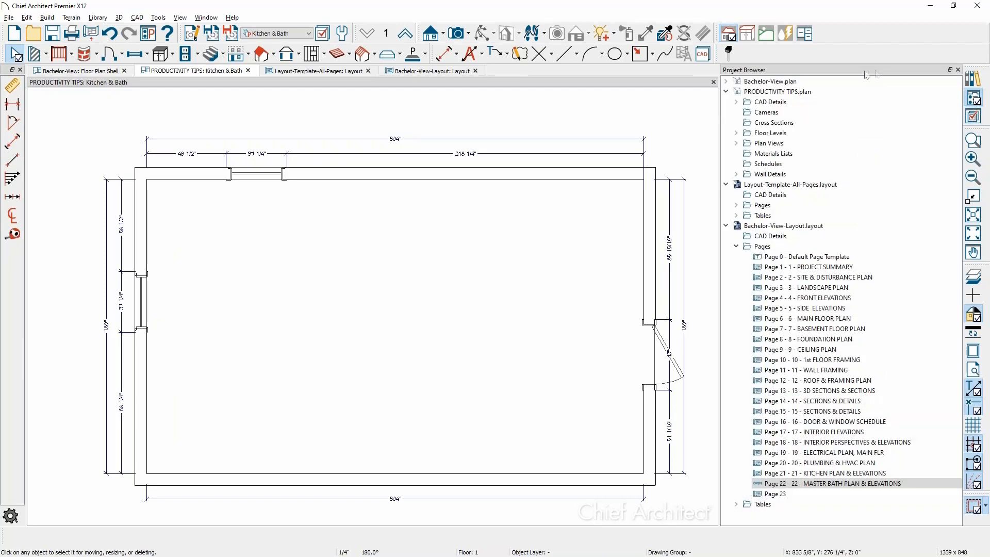
click(958, 70)
middle_drag(758, 253, 719, 165)
scroll(719, 164, down, 2)
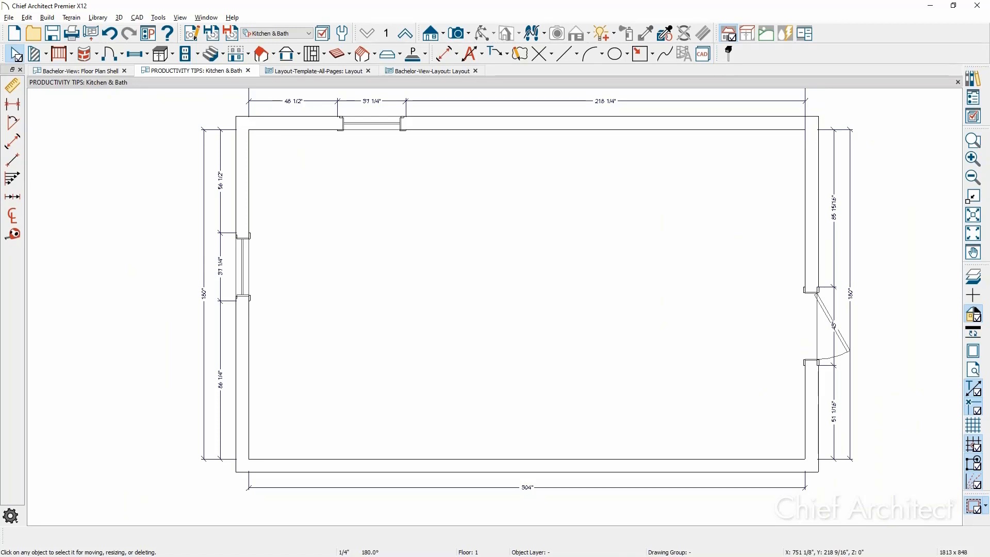
Add a trey ceiling to the room with 24" width, 12" depth and vertical pitch, turning on the Ceiling Planes layer display.
click(629, 273)
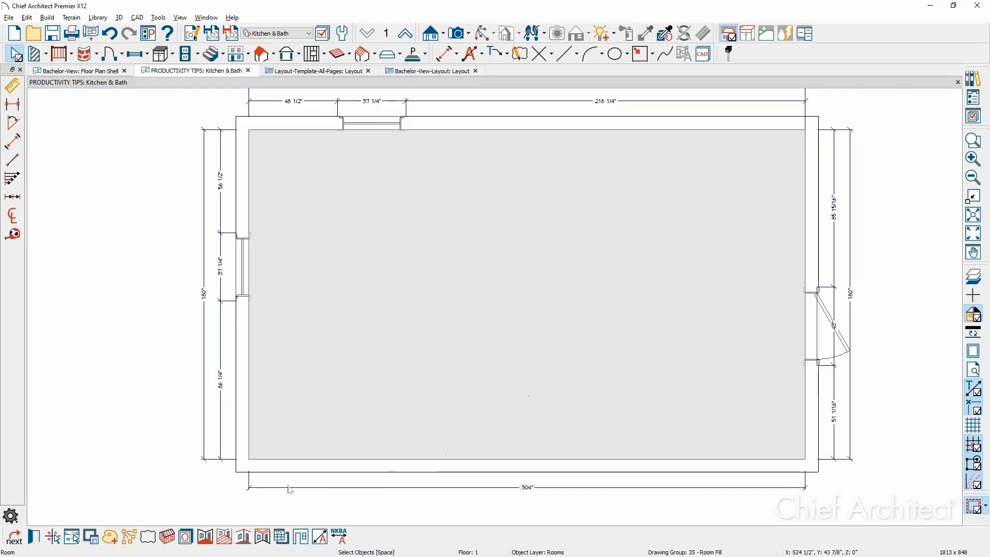
click(262, 537)
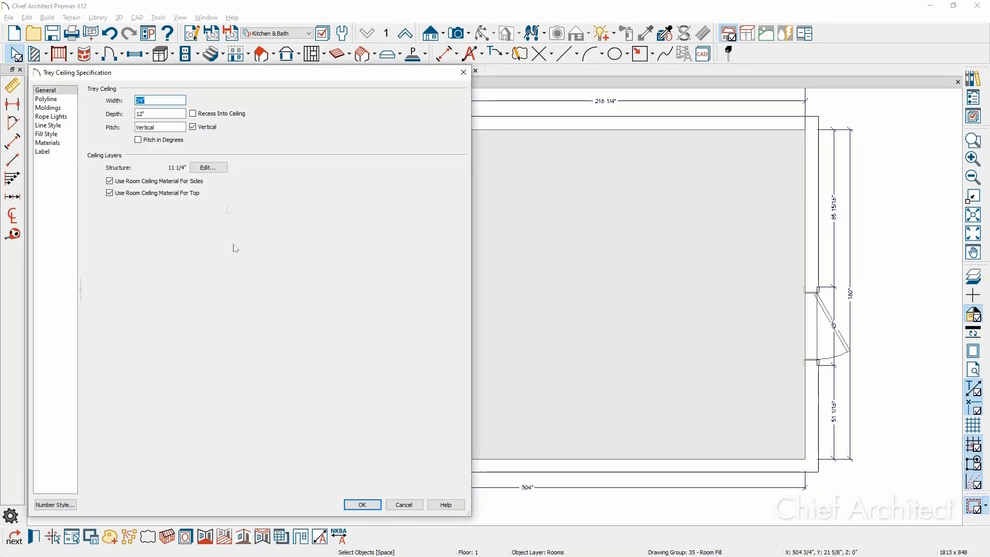
click(362, 505)
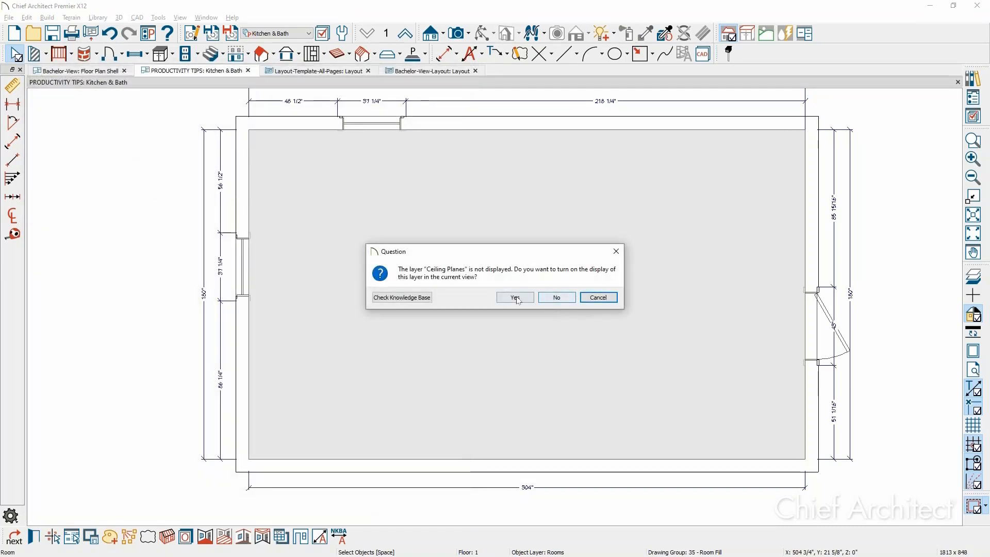
click(516, 299)
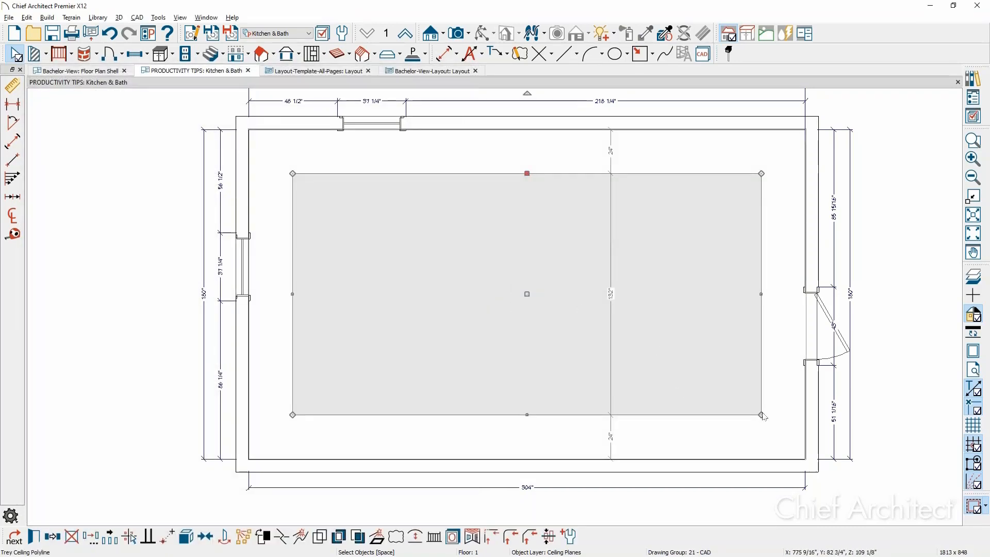
Shrink the trey ceiling polyline to about 48" by 25" near the room's upper-left corner and select its right edge.
drag(761, 294, 381, 306)
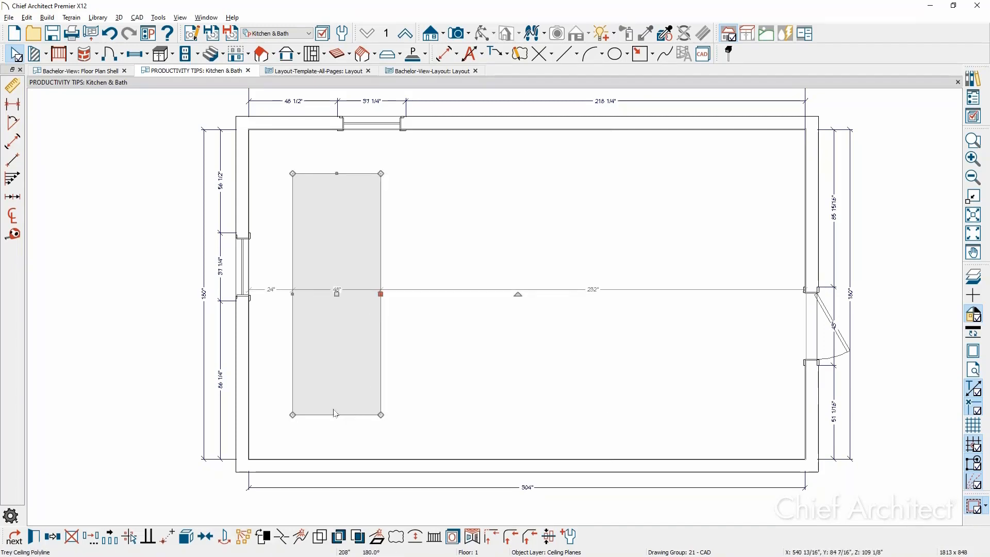
drag(335, 413, 340, 219)
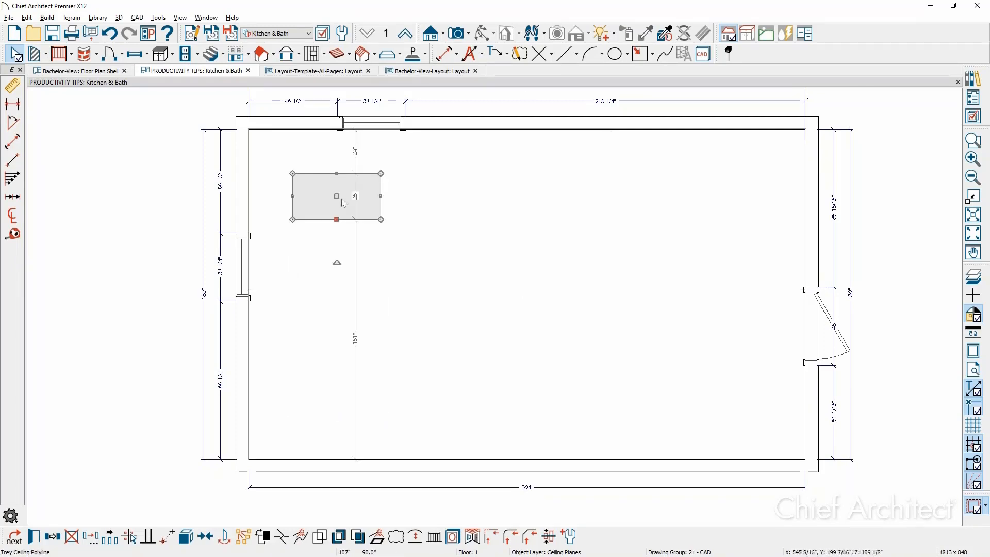
scroll(344, 203, up, 2)
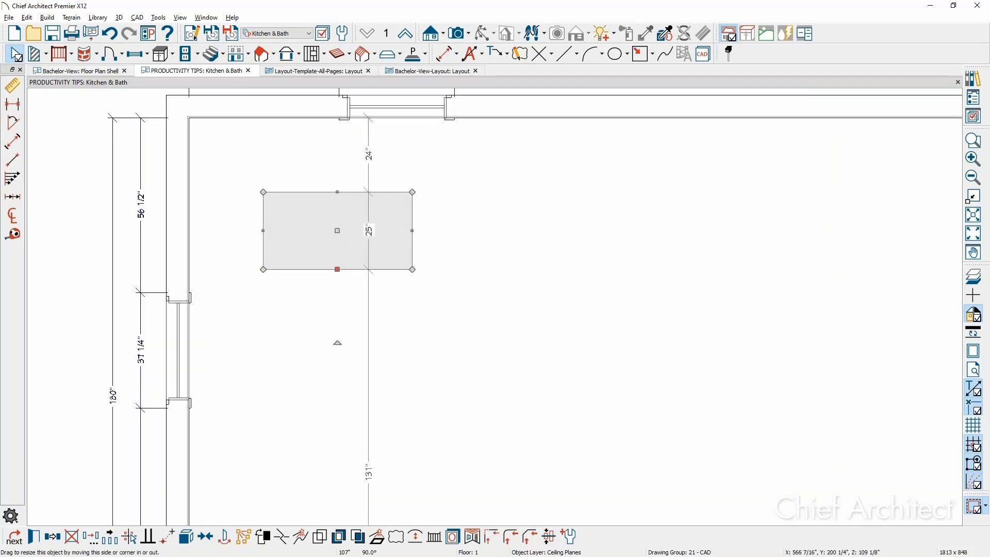
click(412, 232)
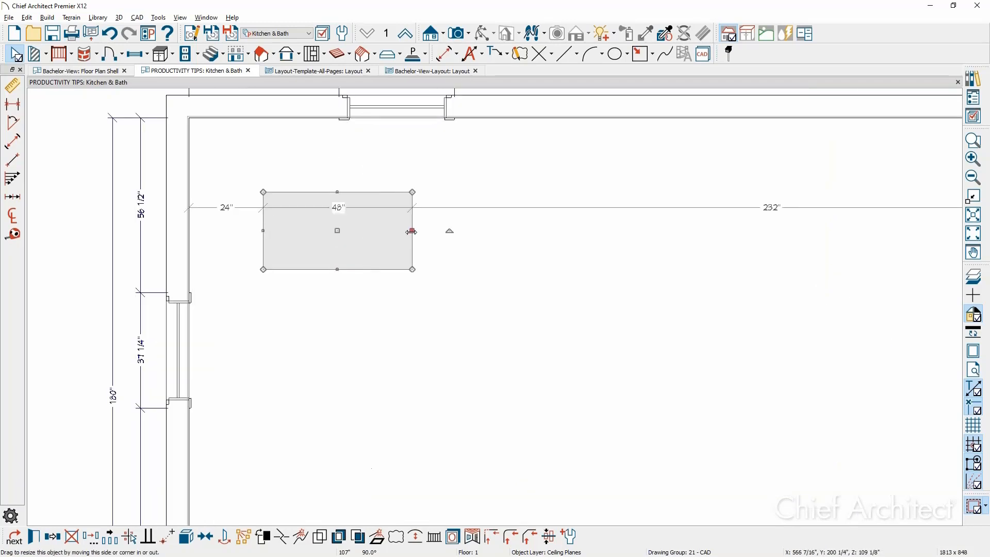
Set the trey ceiling polyline's vertical plan dimension to 24" by relocating its lower edge, and deselect it.
click(338, 269)
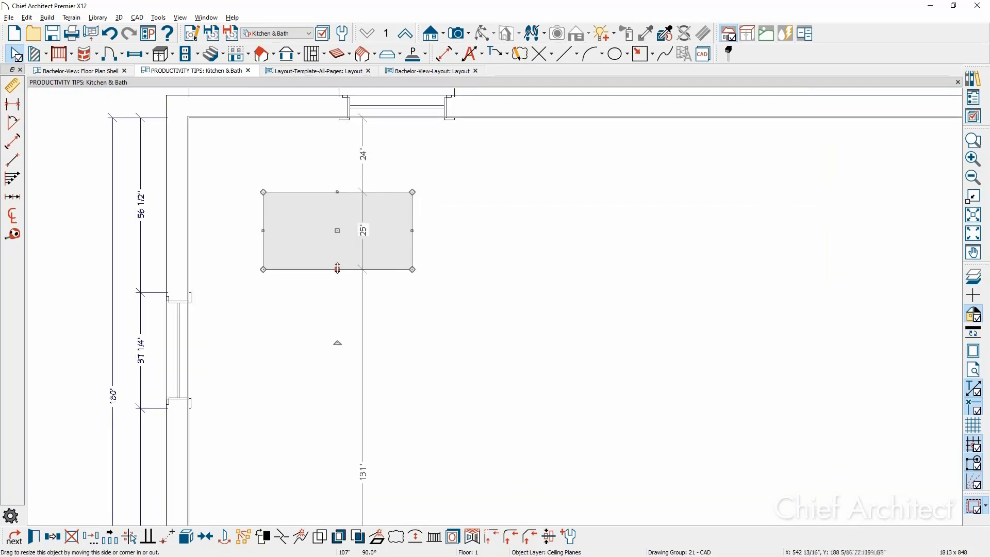
click(364, 231)
text(24)
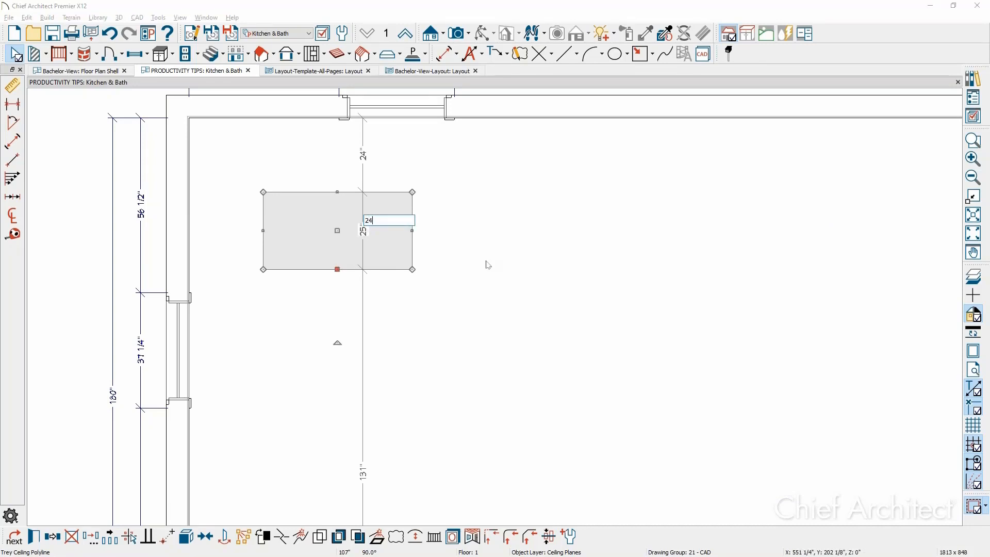
key(Return)
scroll(372, 257, down, 3)
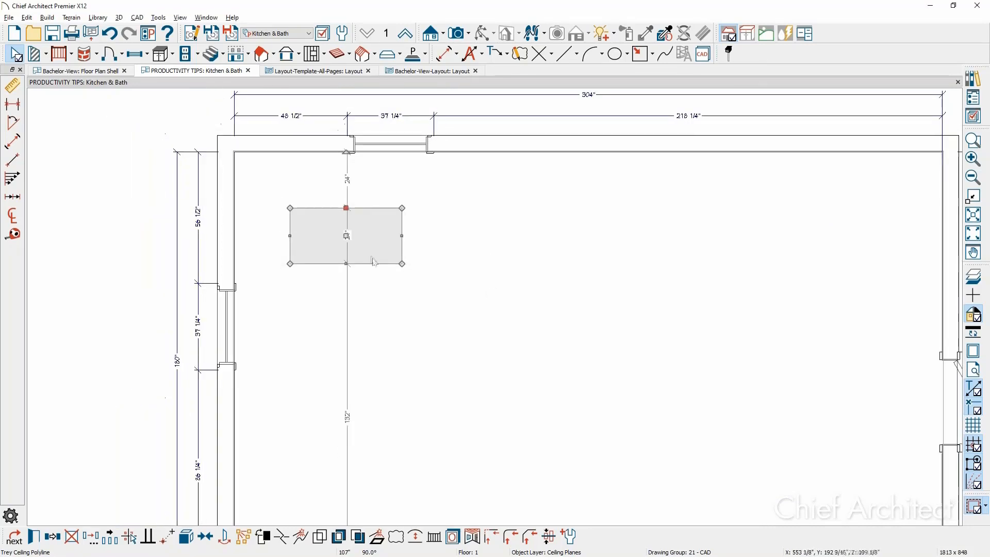
click(472, 279)
middle_drag(472, 278, 442, 227)
scroll(442, 227, down, 1)
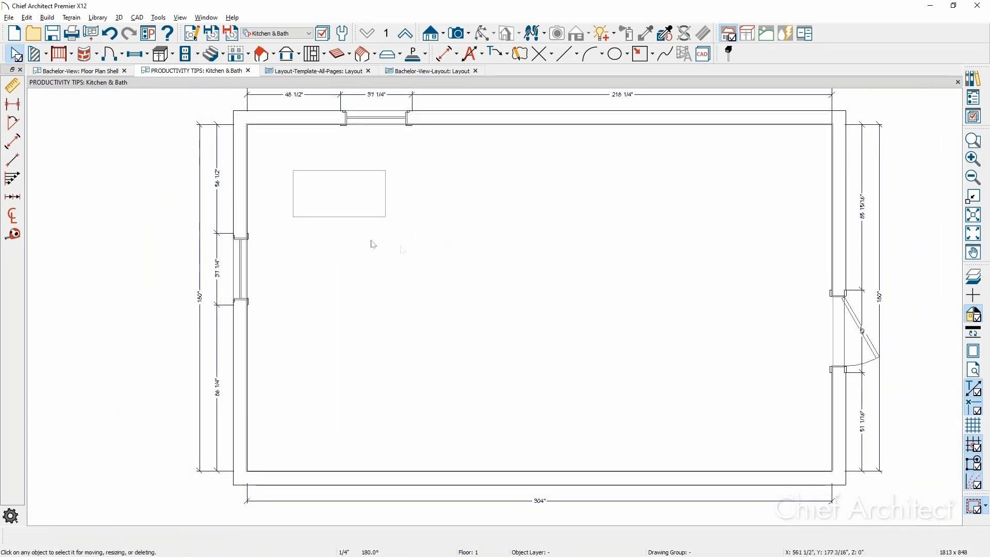
Start Multiple Copy on the trey ceiling polyline and set the general objects' primary offset to 60" and secondary offset to 36".
click(366, 217)
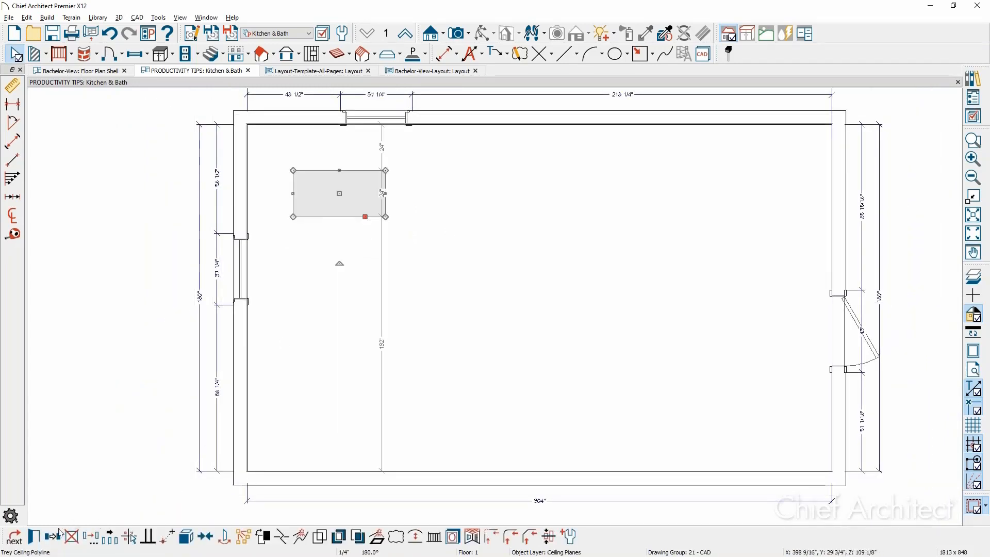
click(91, 537)
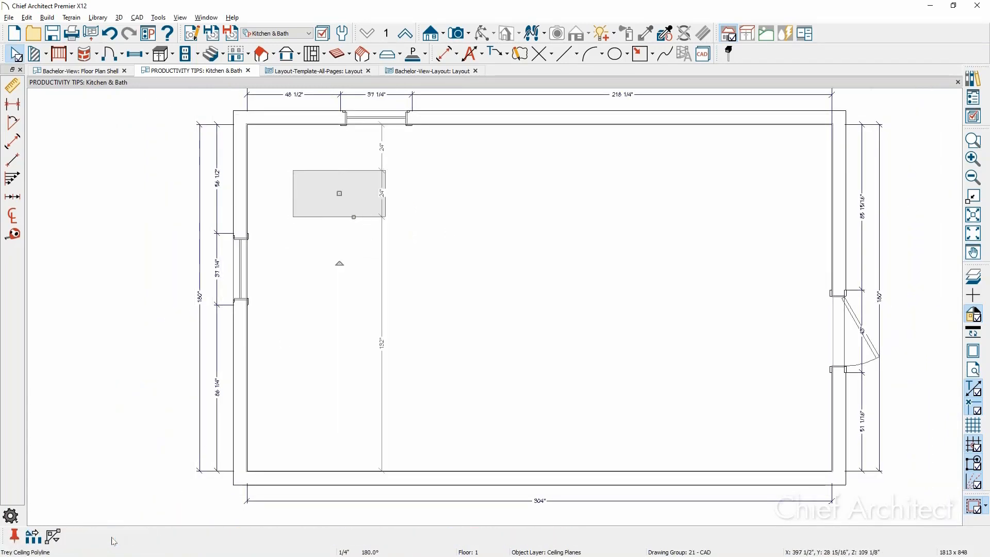
click(33, 537)
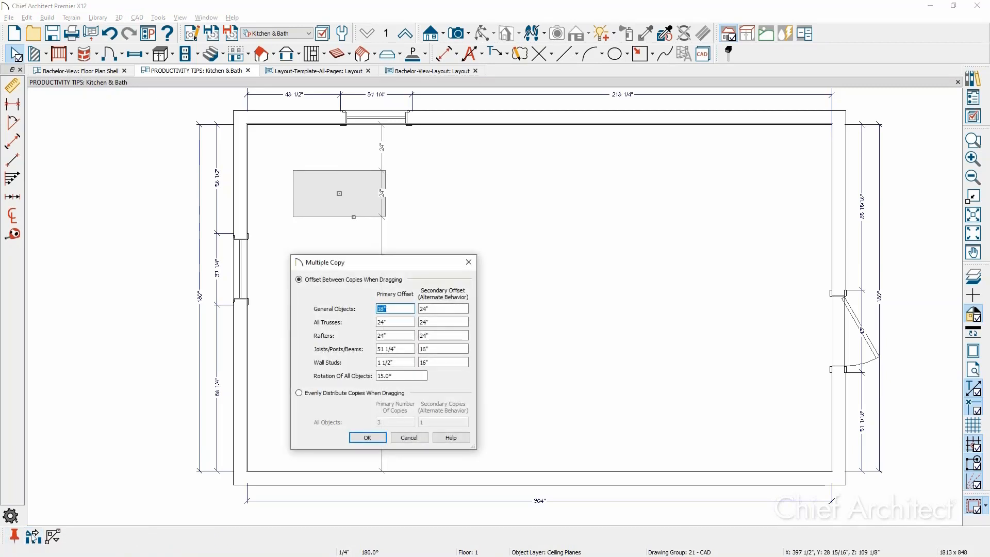
drag(400, 266, 624, 247)
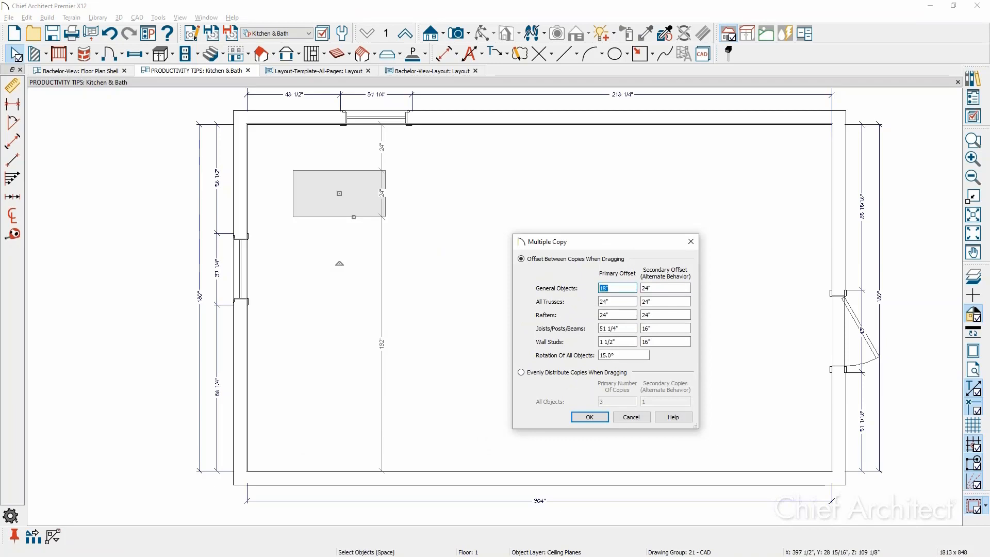
text(60)
key(Tab)
text(3)
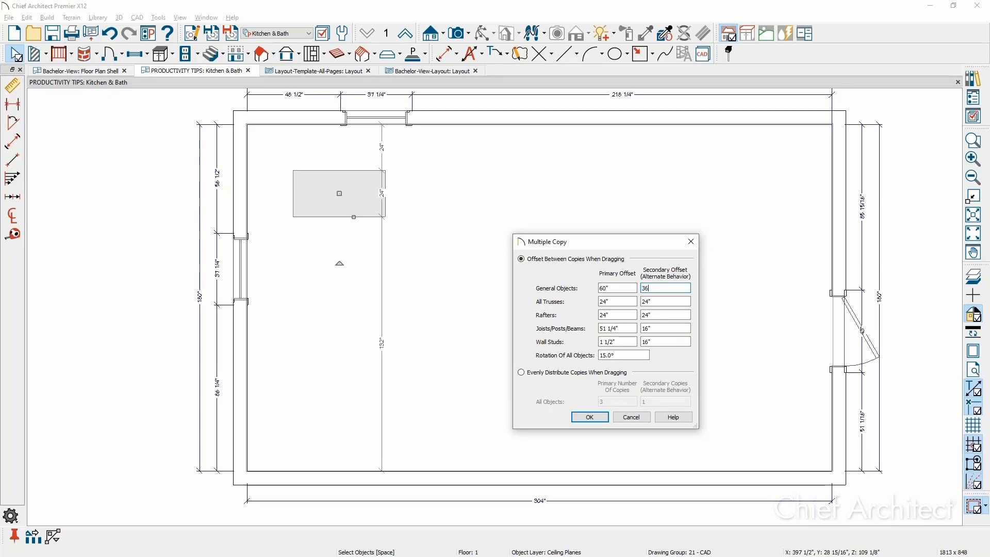
click(590, 418)
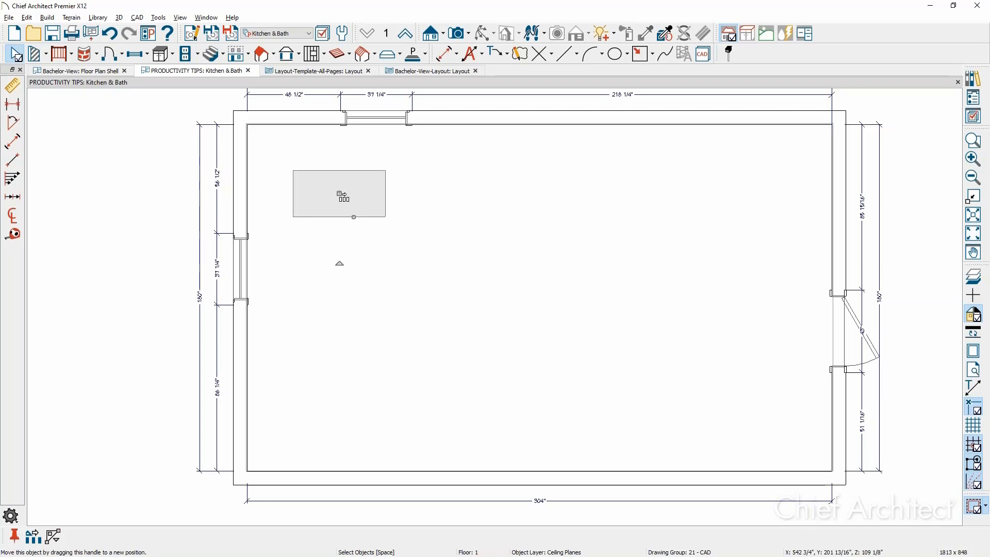
Array the trey ceiling polyline across and down the room into a grid of four columns by four rows.
drag(343, 197, 762, 198)
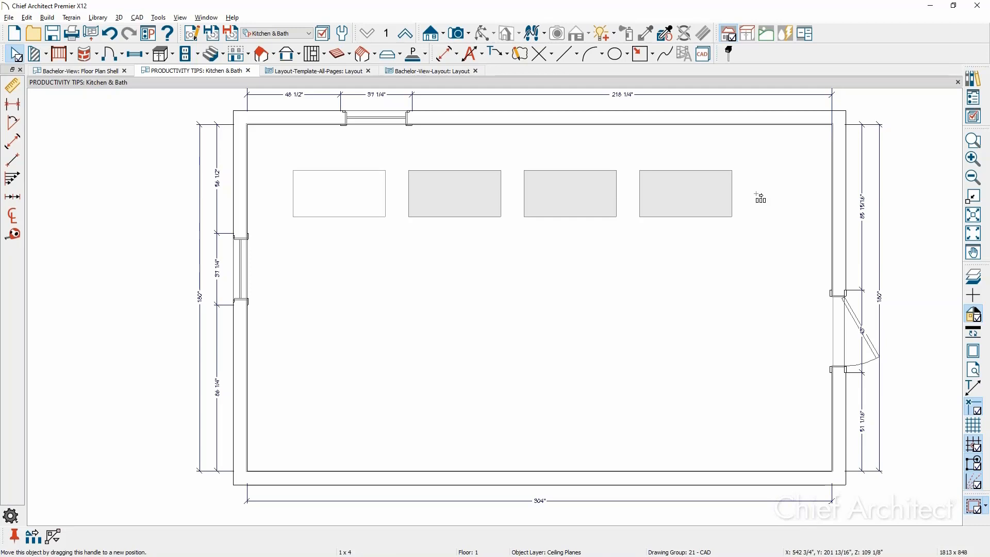
drag(760, 198, 724, 415)
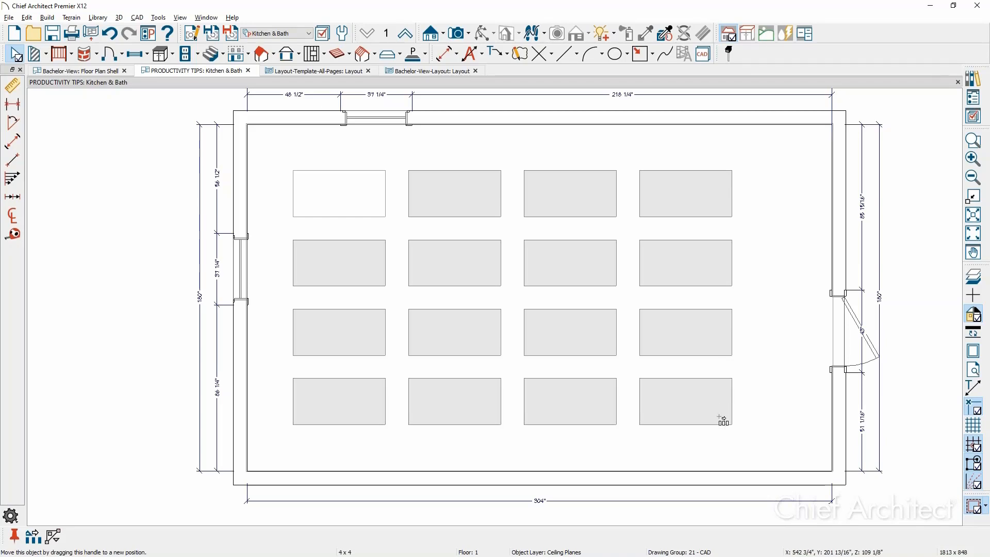
click(723, 421)
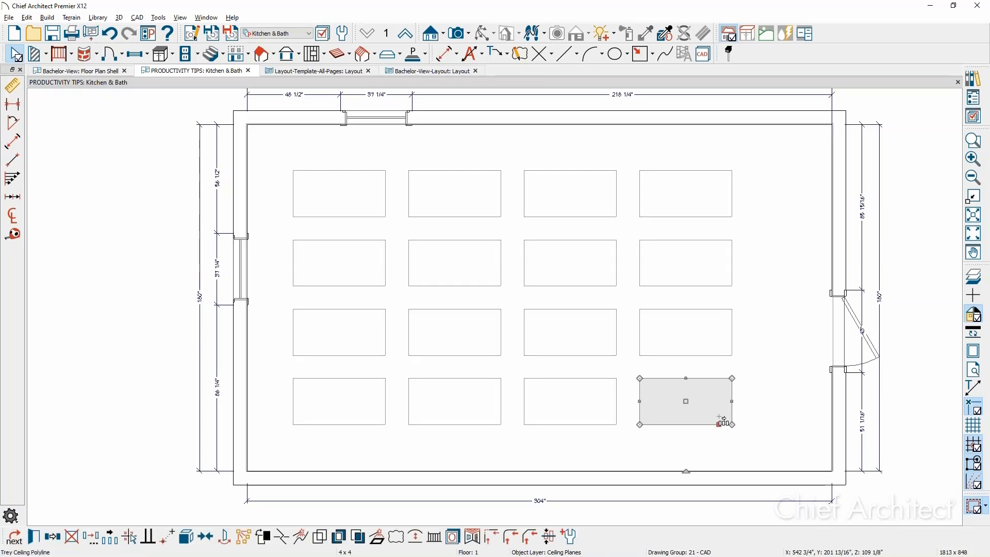
key(Escape)
Inspect the arrayed ceiling in a full camera view aimed toward the room's two windows, and close that view.
click(457, 35)
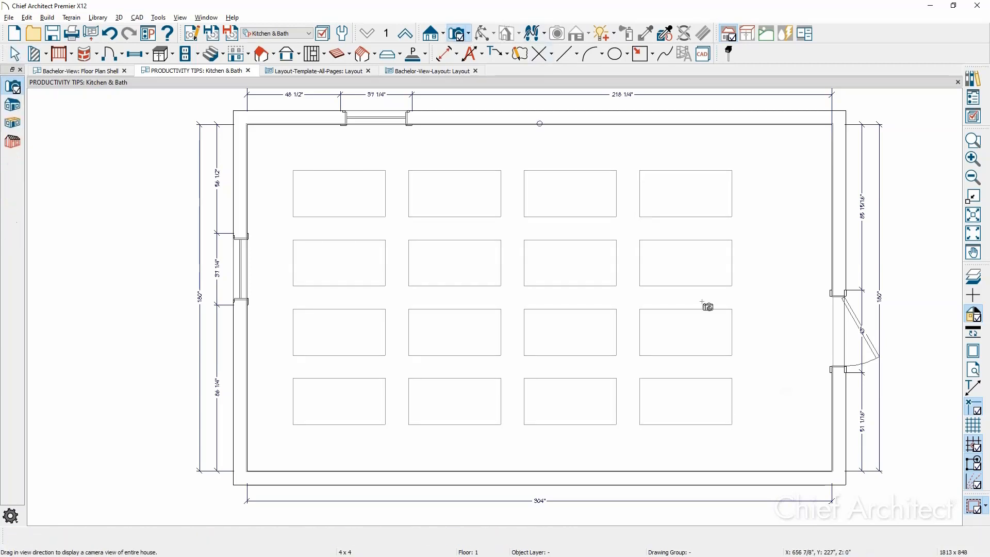
drag(750, 412, 567, 326)
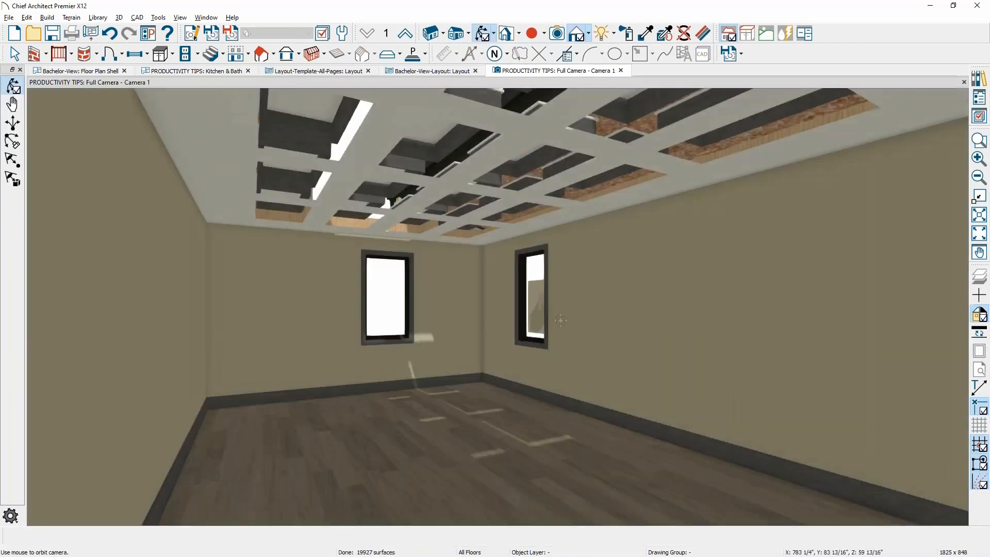
mouse_move(552, 331)
mouse_down()
mouse_move(485, 343)
mouse_move(512, 332)
mouse_move(500, 325)
mouse_move(545, 326)
mouse_up()
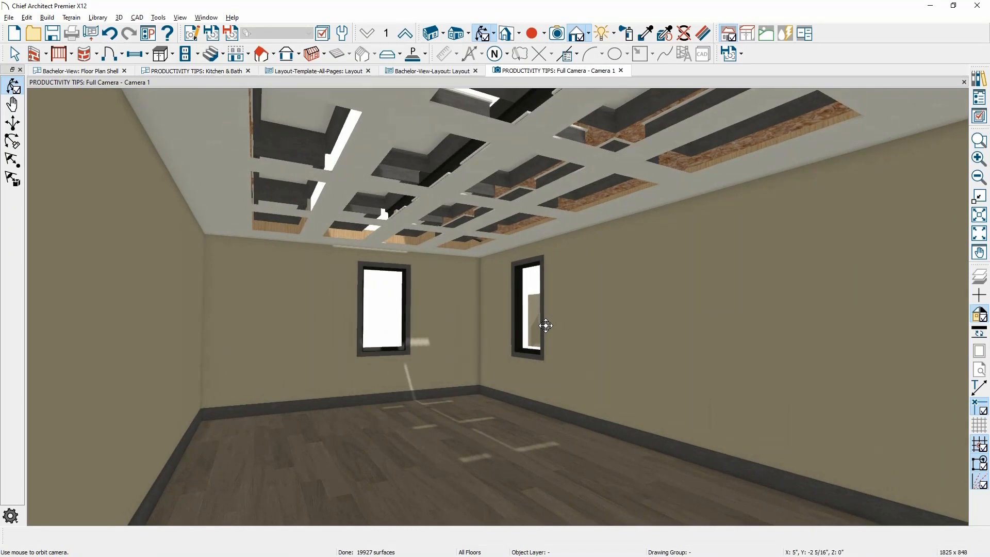
click(621, 70)
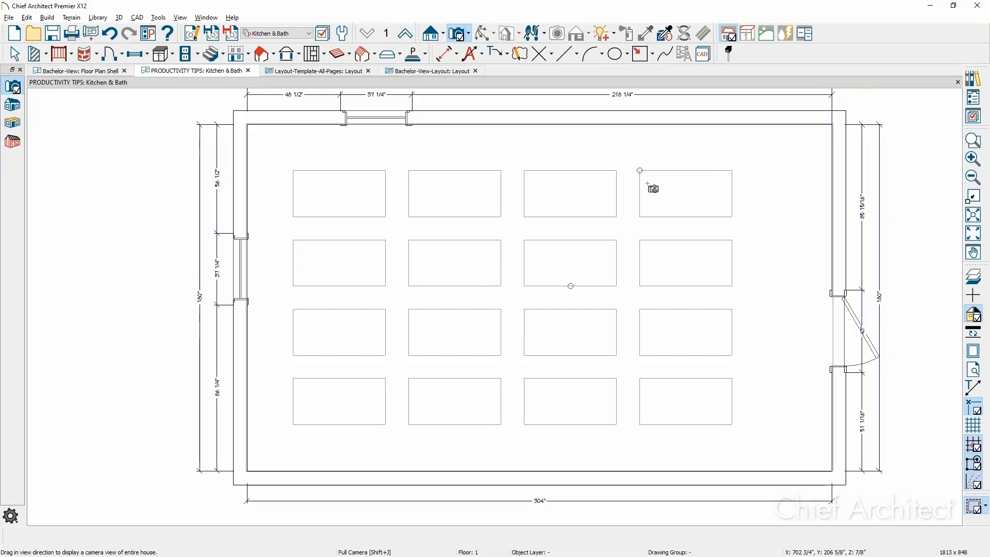
Examine the Part 2 tips list on 2D/3D editing and client sharing, focusing on the edit mode shortcuts.
scroll(648, 183, down, 2)
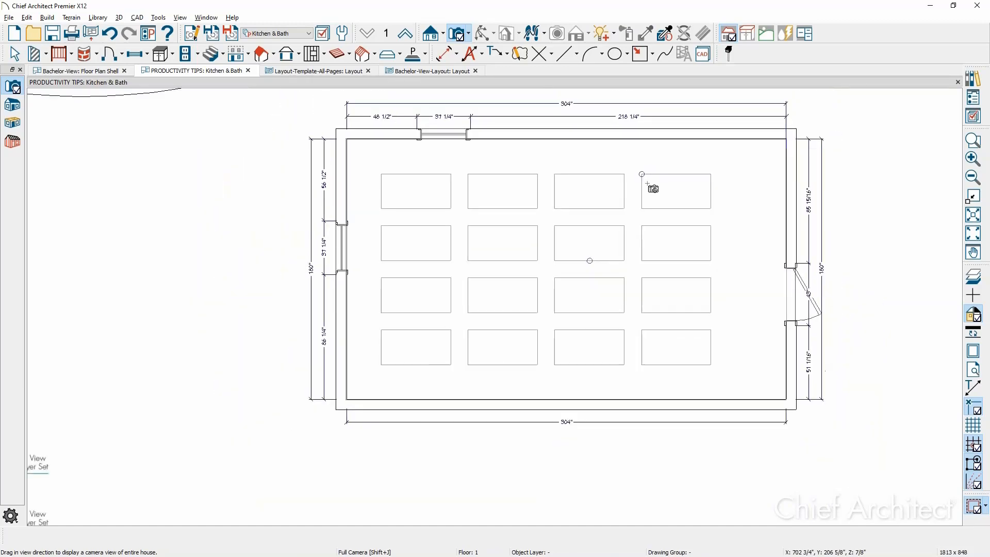
middle_drag(650, 178, 874, 408)
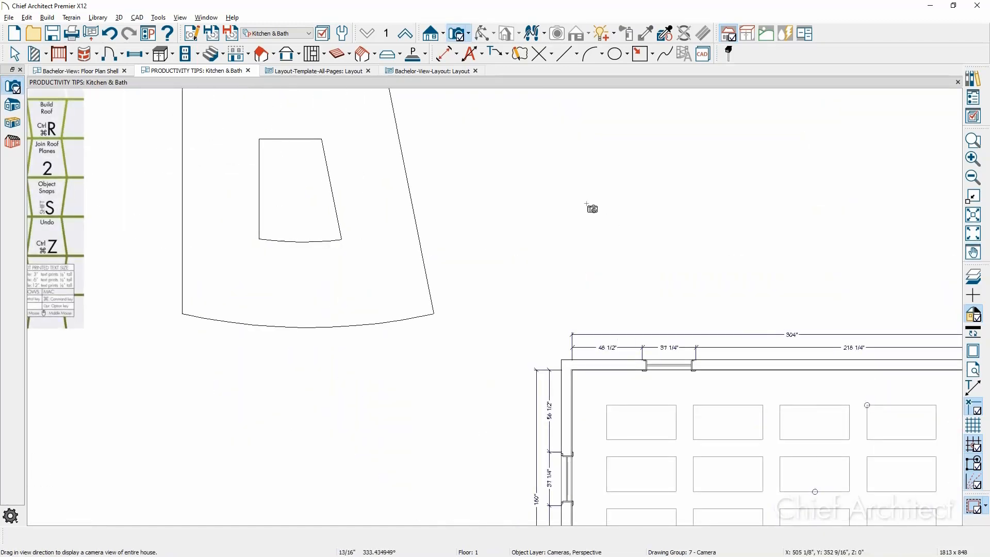
middle_drag(590, 208, 725, 455)
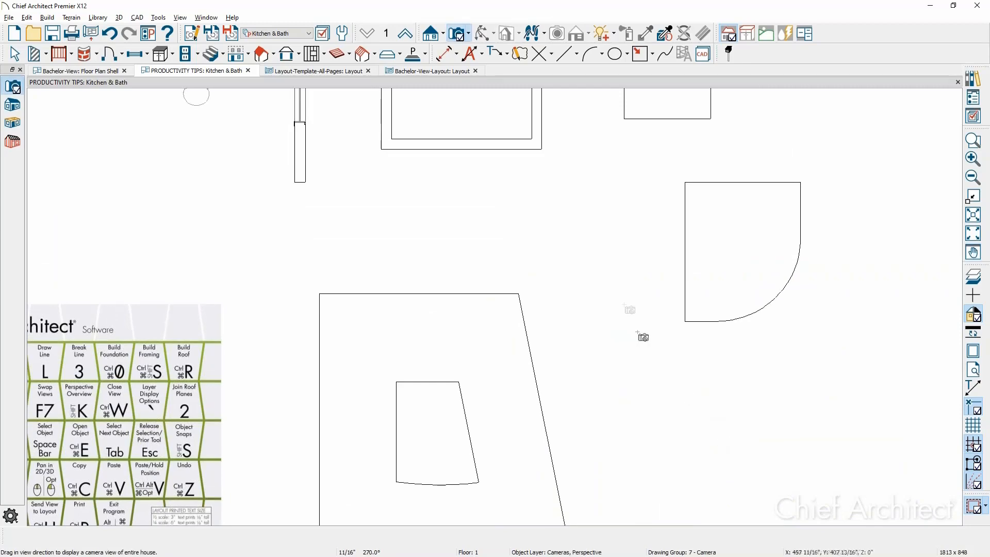
middle_drag(600, 261, 645, 544)
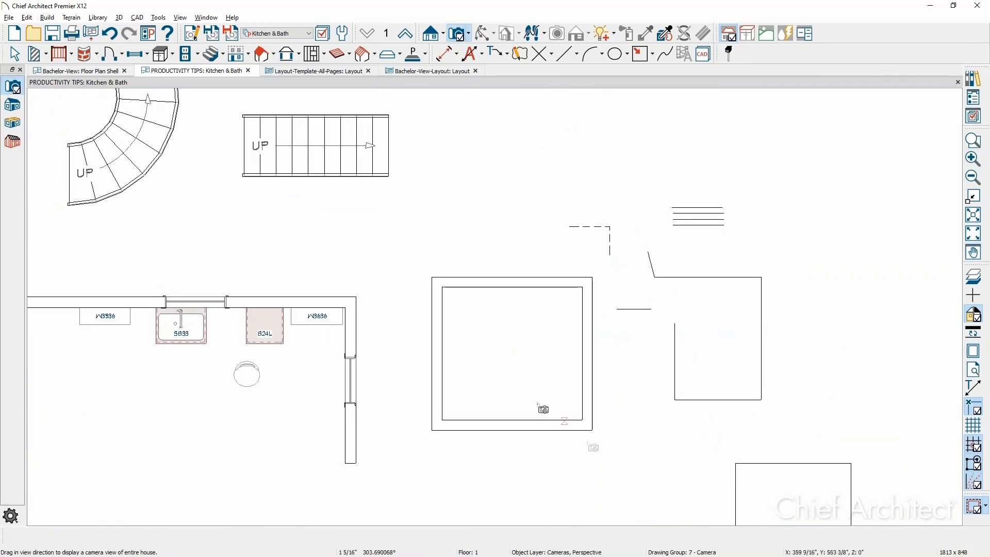
middle_drag(530, 396, 781, 467)
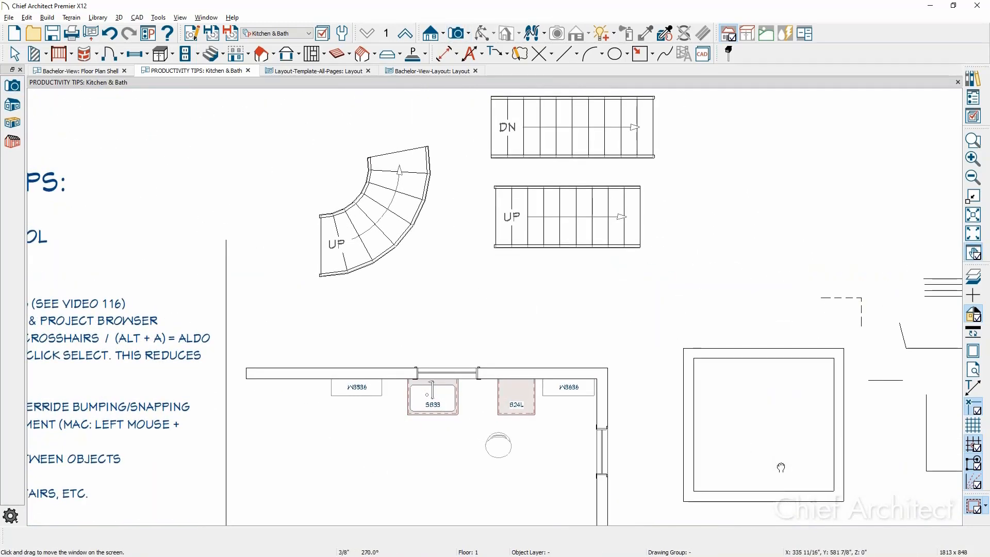
middle_drag(591, 449, 926, 364)
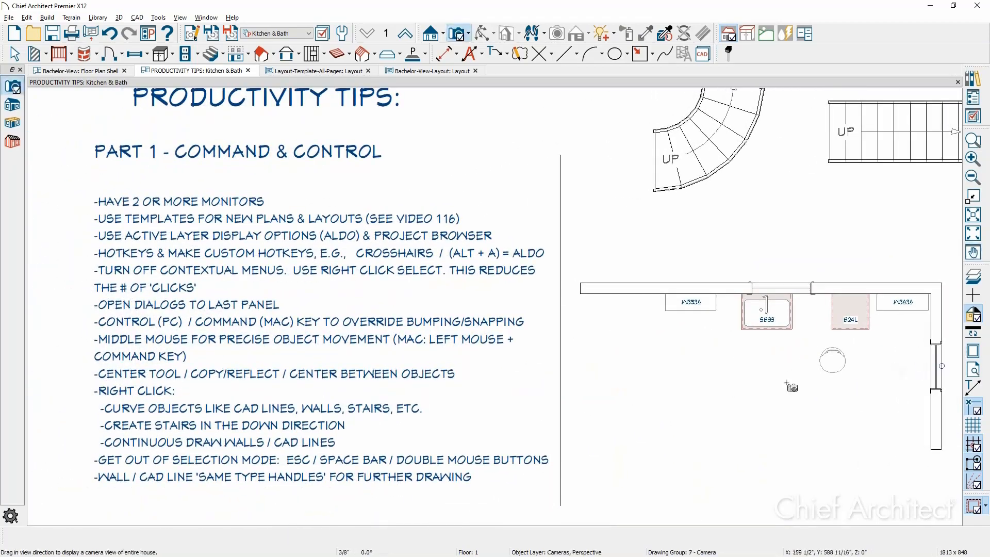
middle_drag(707, 379, 754, 188)
middle_drag(675, 372, 692, 210)
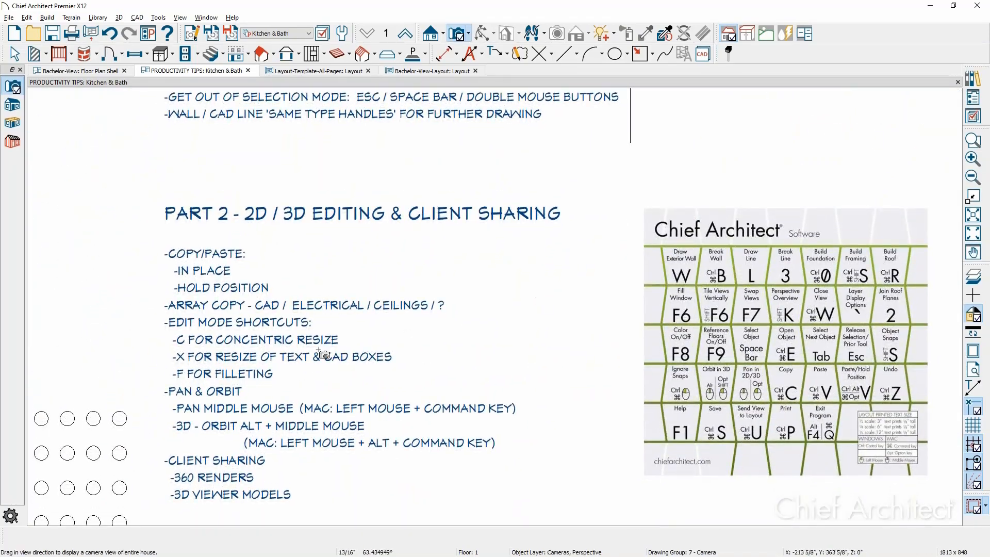
scroll(324, 355, up, 3)
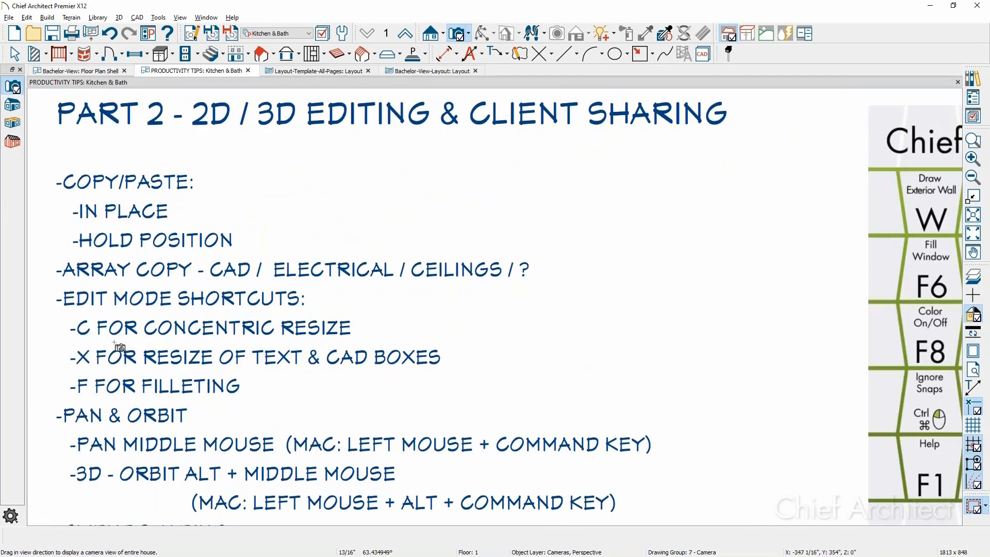
Review the Concentric edit type's jump distance in the edit behavior preferences.
key(space)
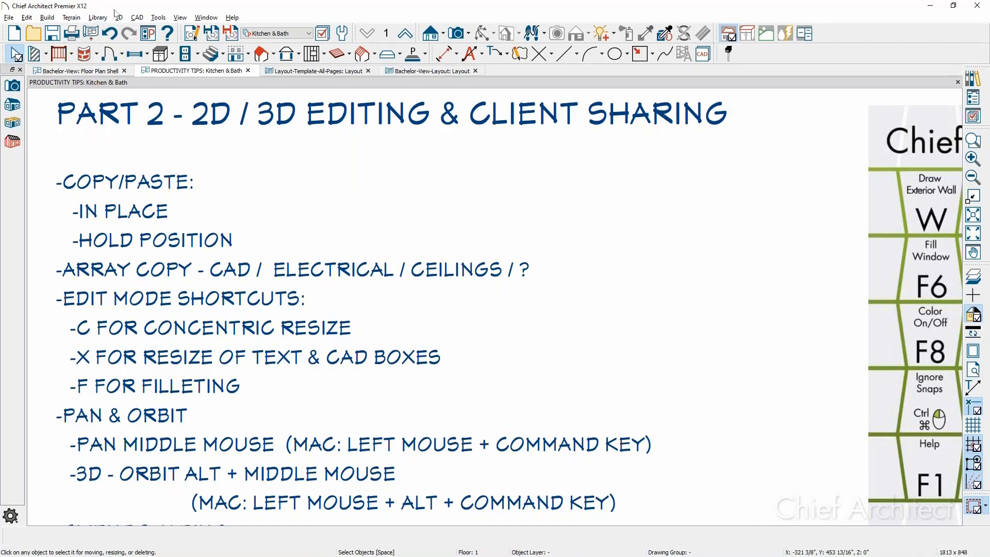
key(ctrl+comma)
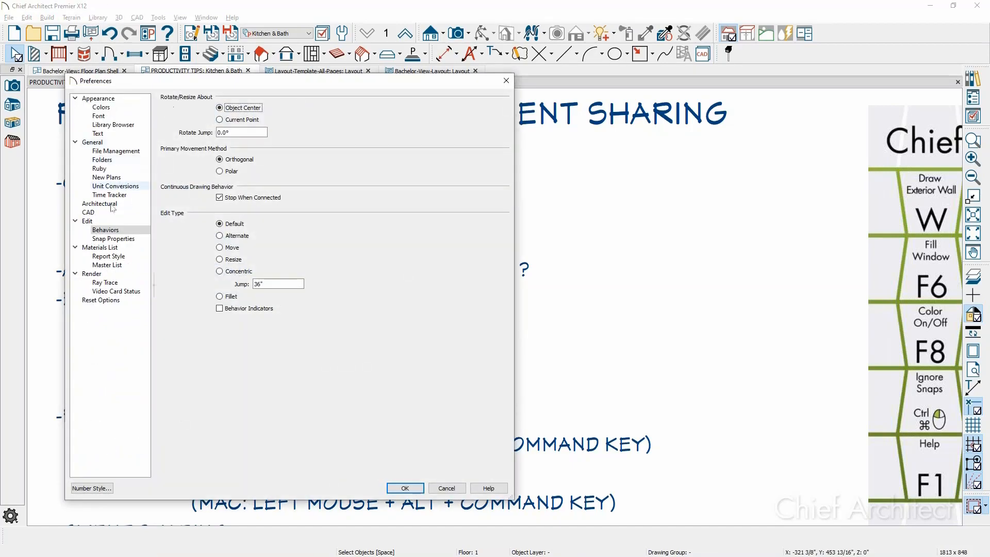
click(273, 284)
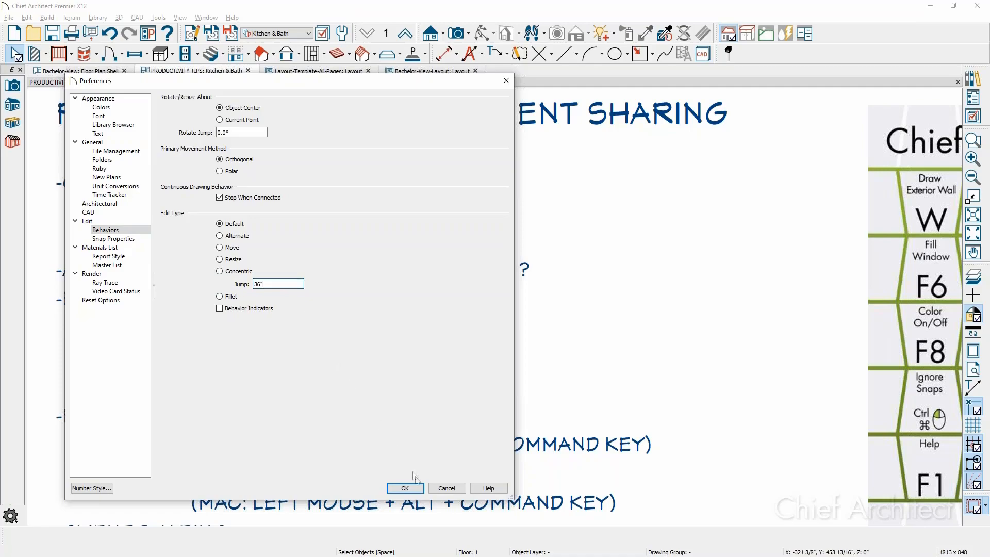
click(419, 491)
Delete the small inner polyline nested inside the large curved-bottom CAD polyline beside the keyboard shortcut chart.
scroll(586, 307, down, 3)
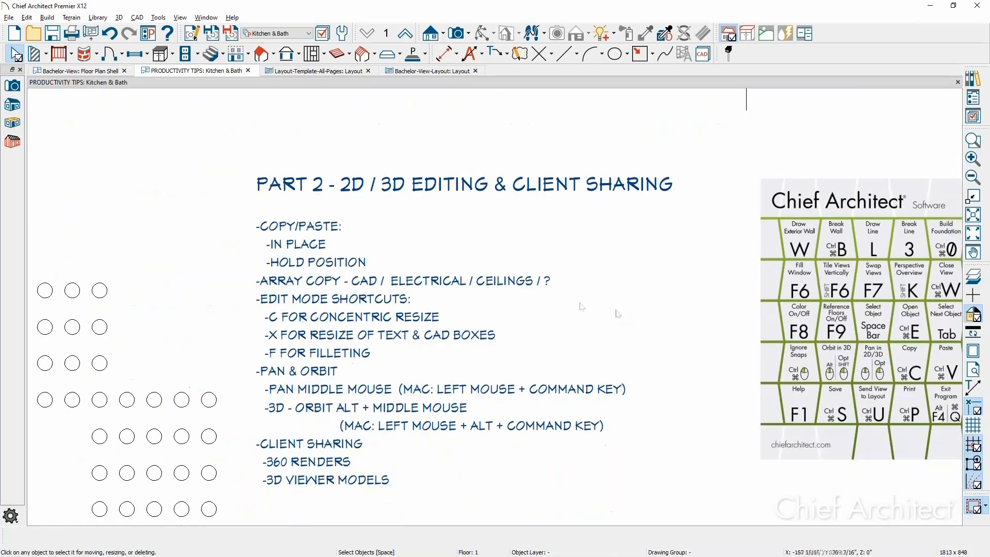
middle_drag(599, 323, 256, 339)
middle_drag(785, 339, 512, 327)
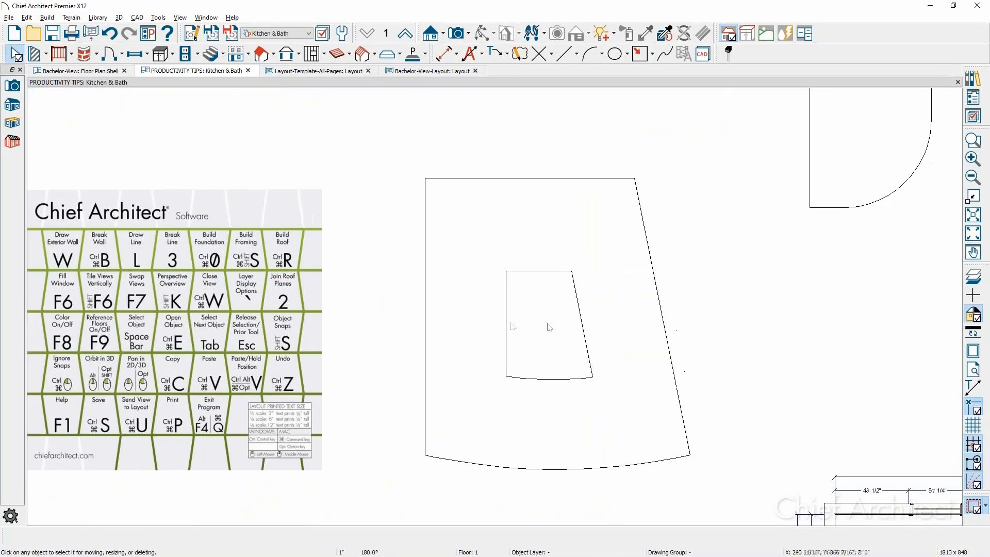
scroll(553, 325, up, 2)
click(493, 338)
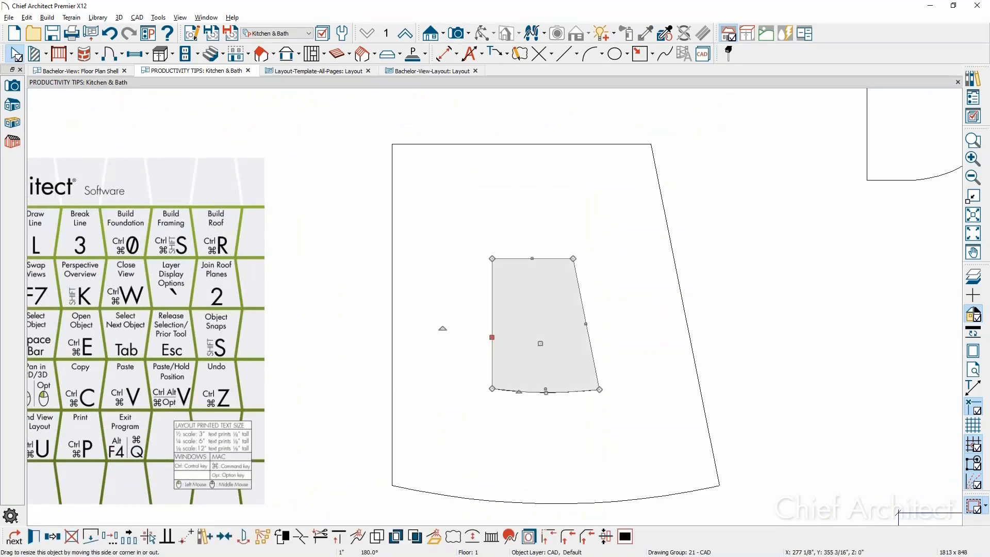
key(Delete)
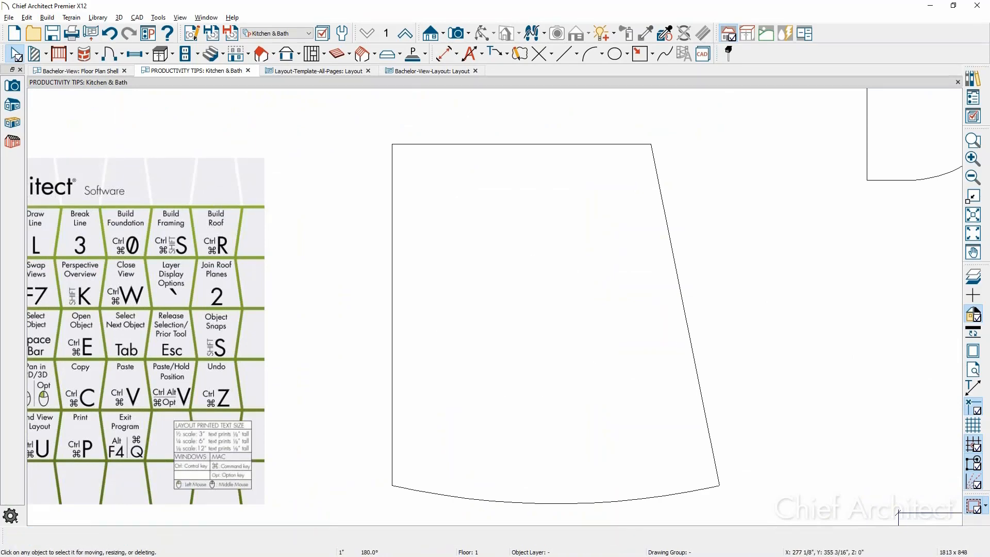
Copy the large curved-bottom CAD polyline and paste the duplicate in place, holding its position.
click(392, 354)
middle_drag(471, 378, 386, 337)
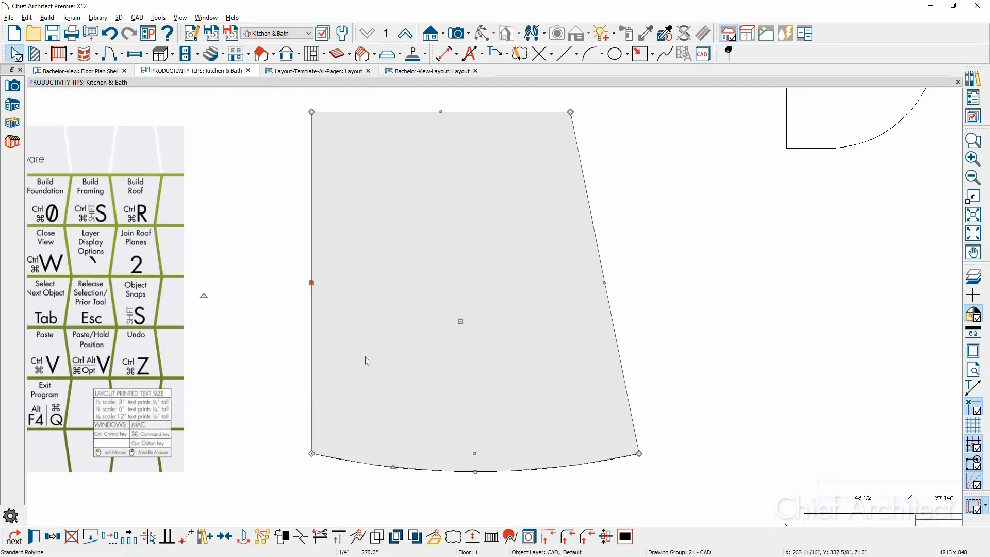
click(52, 538)
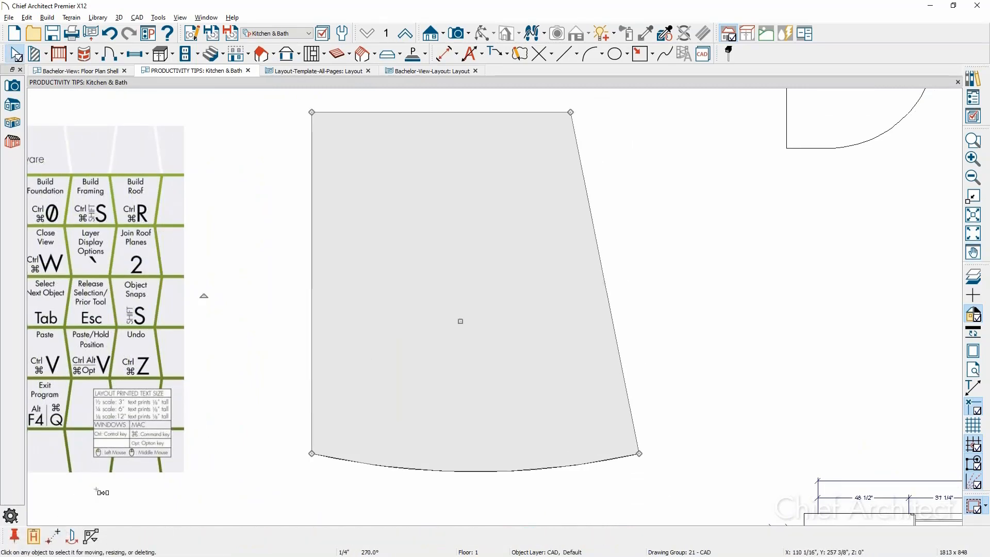
click(34, 536)
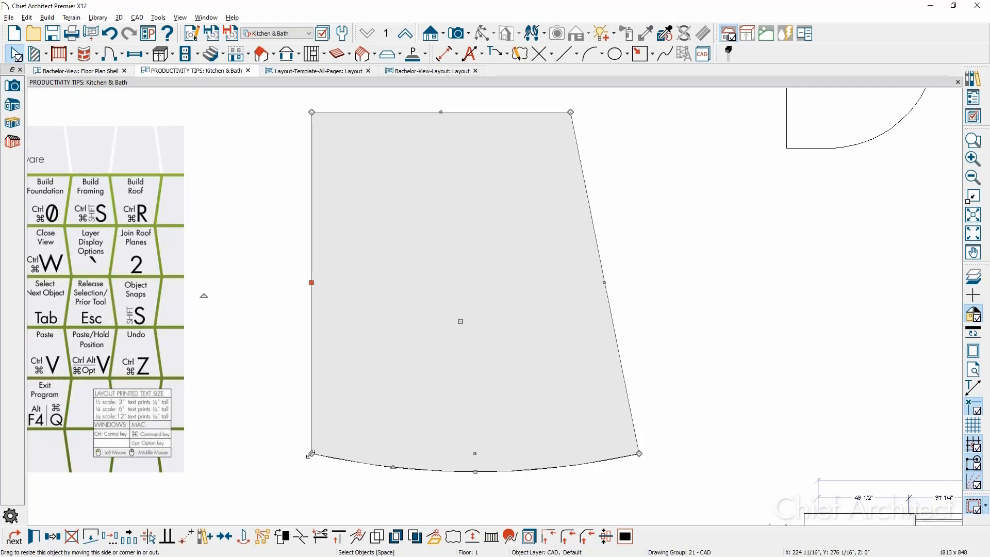
Resize the pasted curved-bottom polyline concentrically inward to an even 36" offset inside the original, and inspect the spacing.
drag(311, 454, 363, 413)
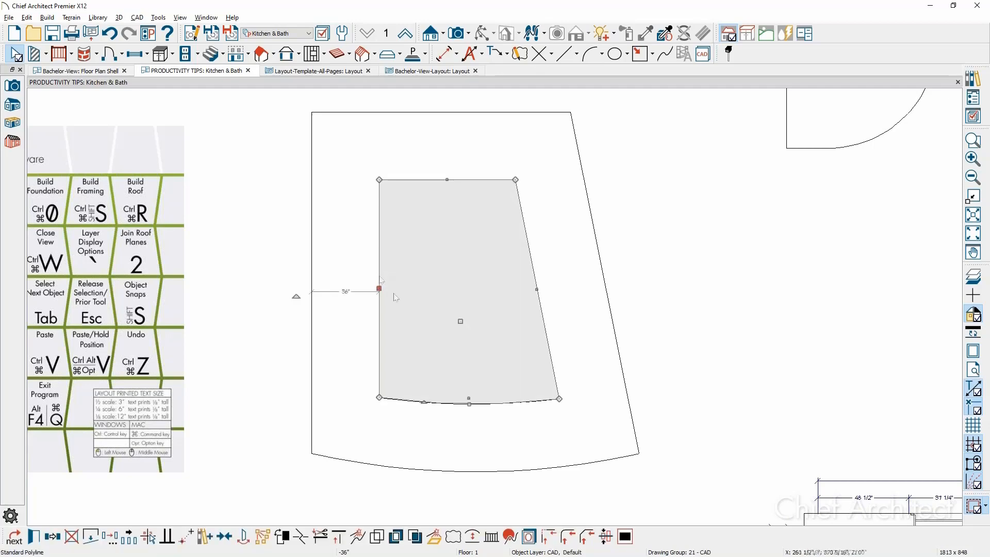
scroll(345, 290, up, 3)
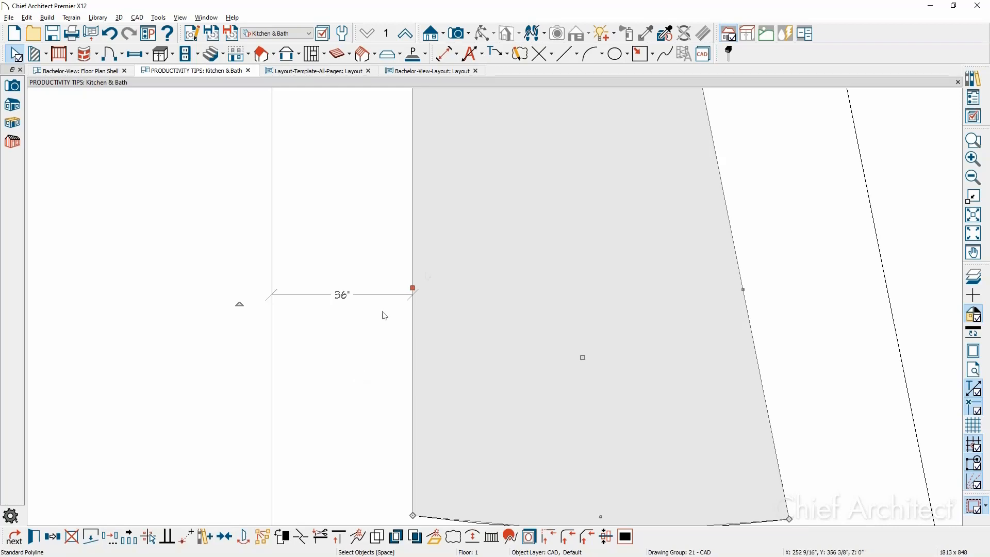
scroll(426, 282, down, 2)
scroll(435, 294, down, 2)
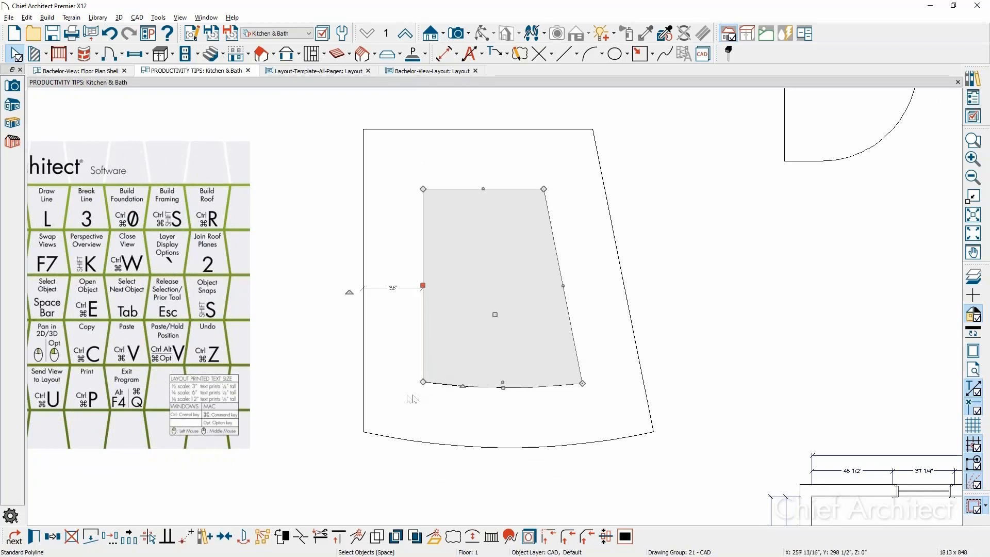
Enlarge the inner polyline concentrically from its lower-left corner, using relative polar coordinates with a distance of 12".
drag(423, 382, 403, 404)
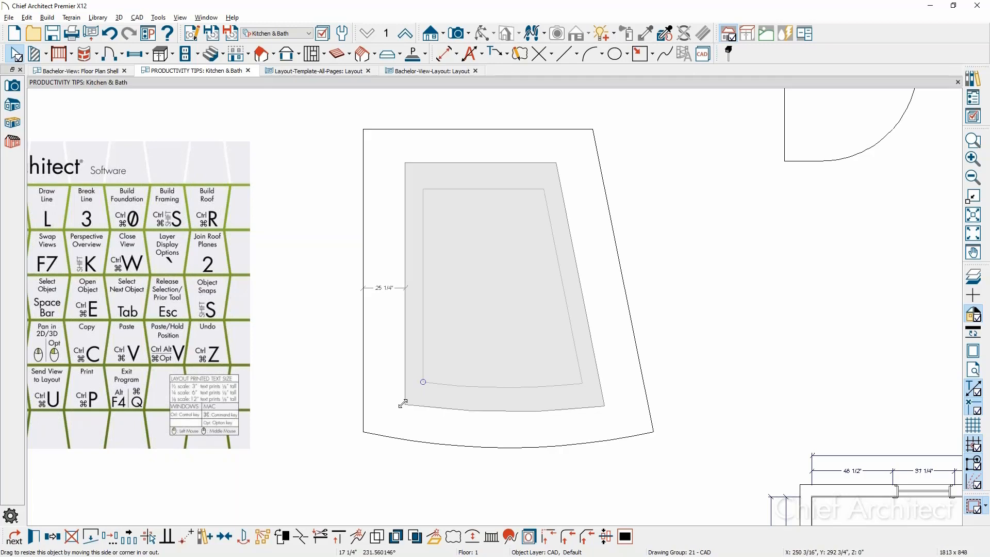
key(Tab)
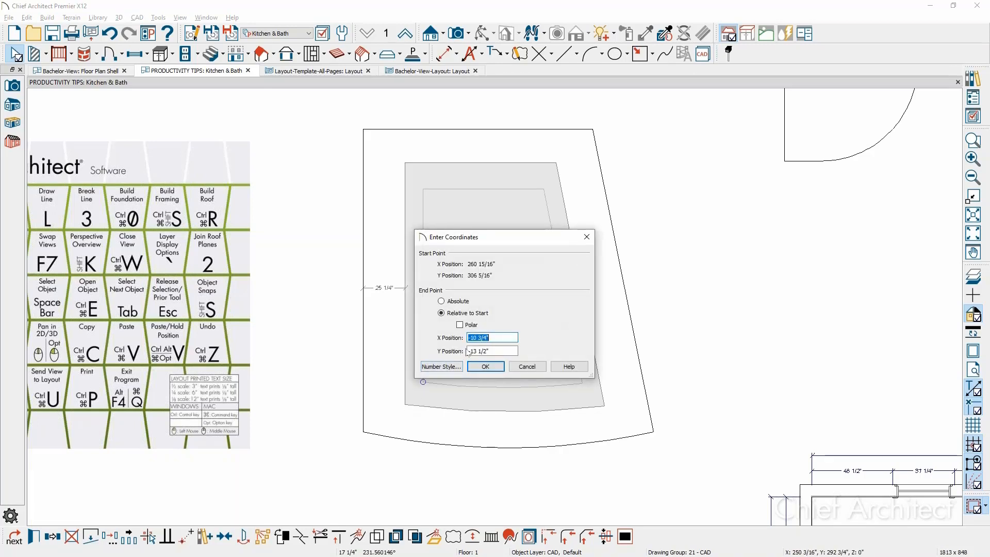
click(460, 325)
text(12)
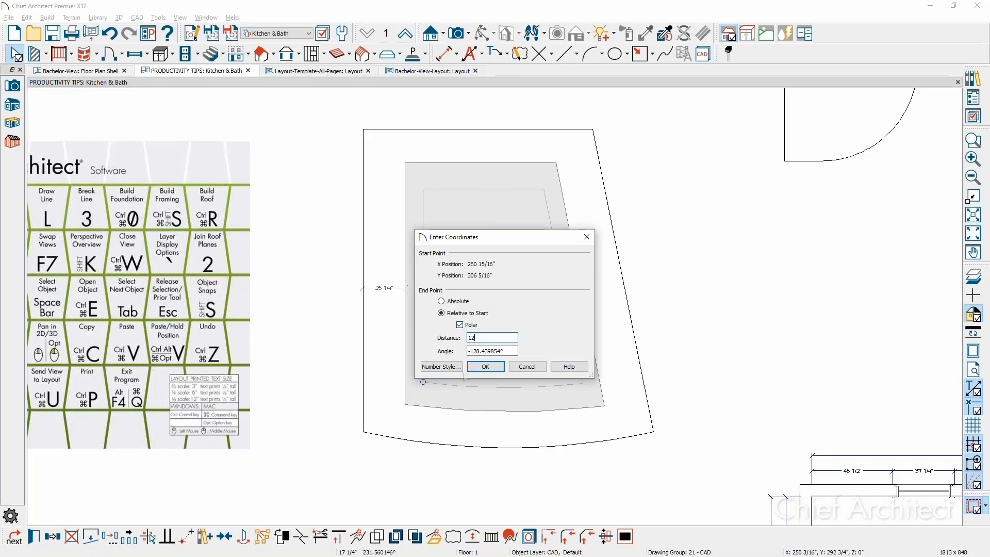
click(485, 366)
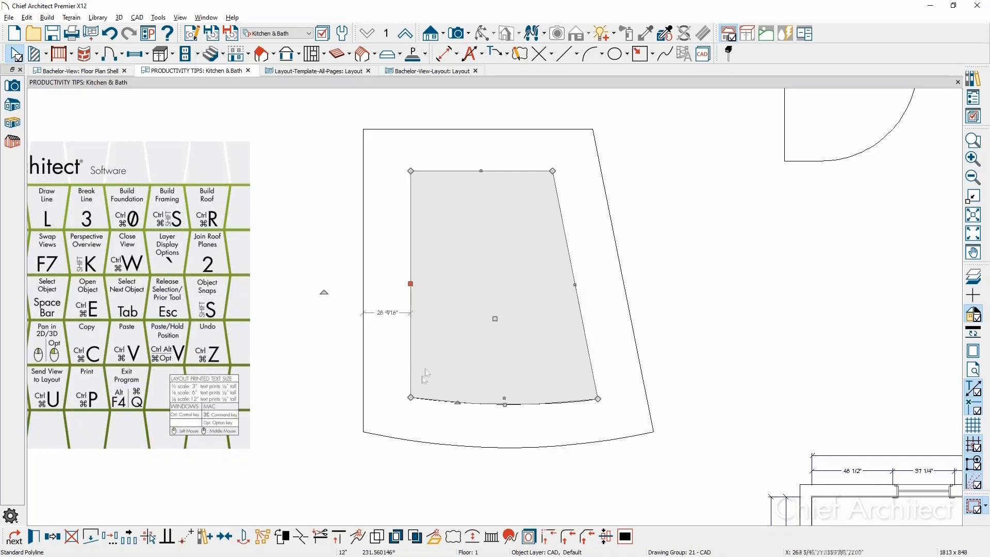
Enlarge the inner polyline concentrically once more, moving its lower-left corner outward by about 11 1/4".
scroll(409, 400, up, 1)
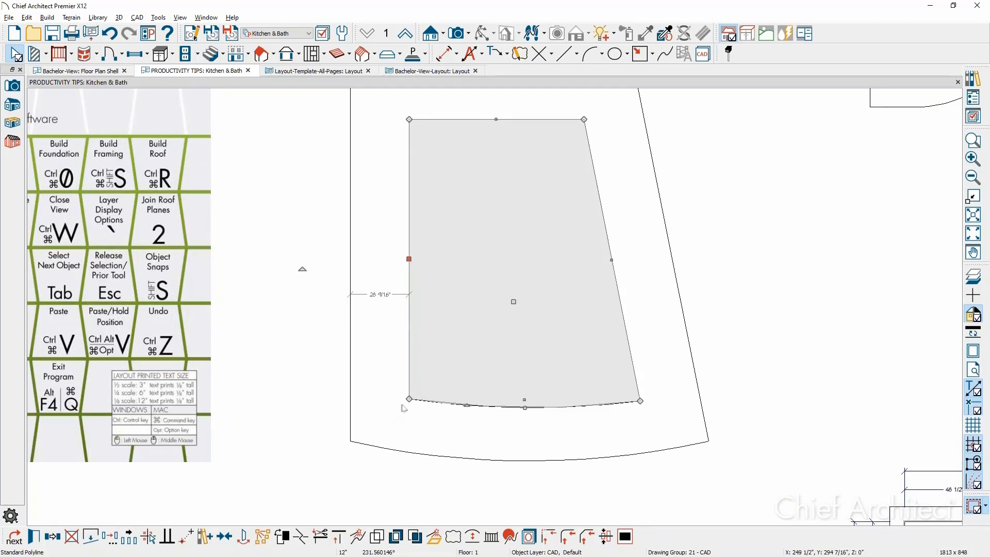
drag(410, 399, 391, 412)
scroll(409, 387, down, 2)
Shrink the keyboard shortcut chart picture proportionally from its lower-right corner and deselect it.
click(218, 395)
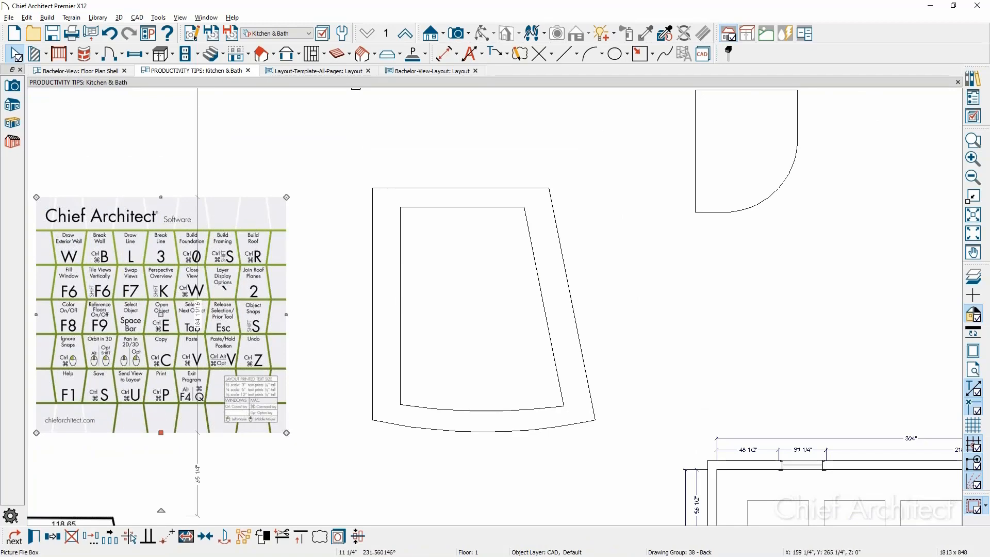
drag(288, 434, 255, 403)
click(426, 423)
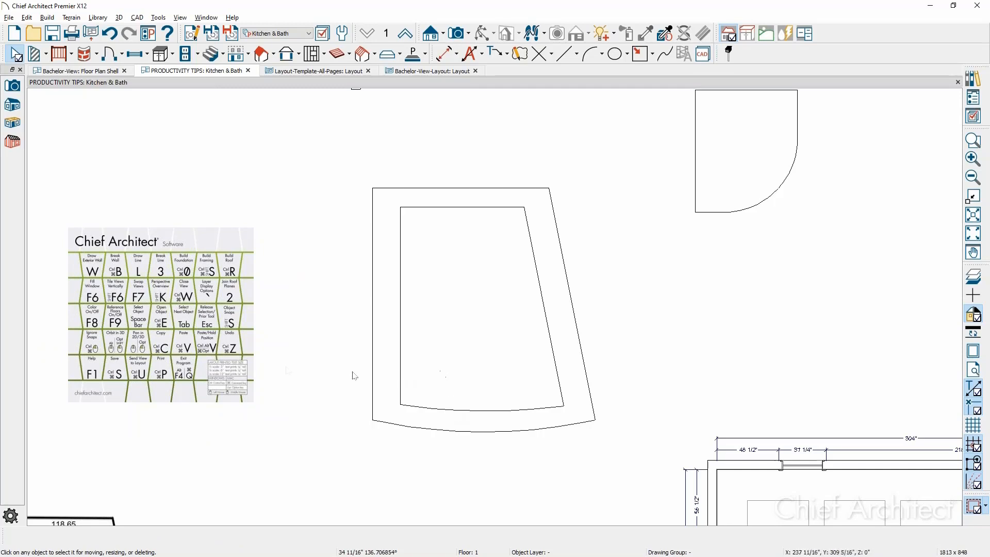
Turn off temporary dimensions and enlarge the keyboard shortcut chart picture proportionally from its lower-right corner.
click(246, 367)
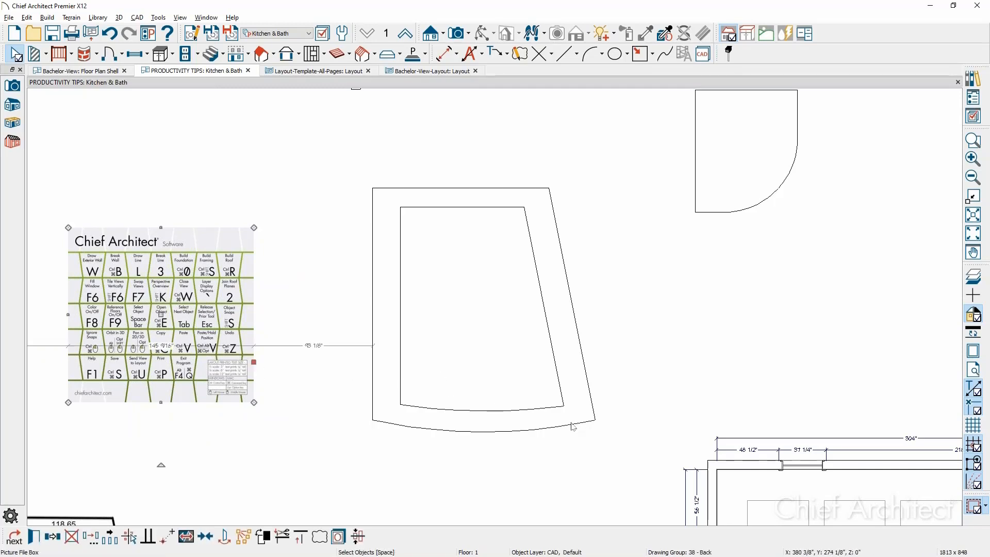
key(t)
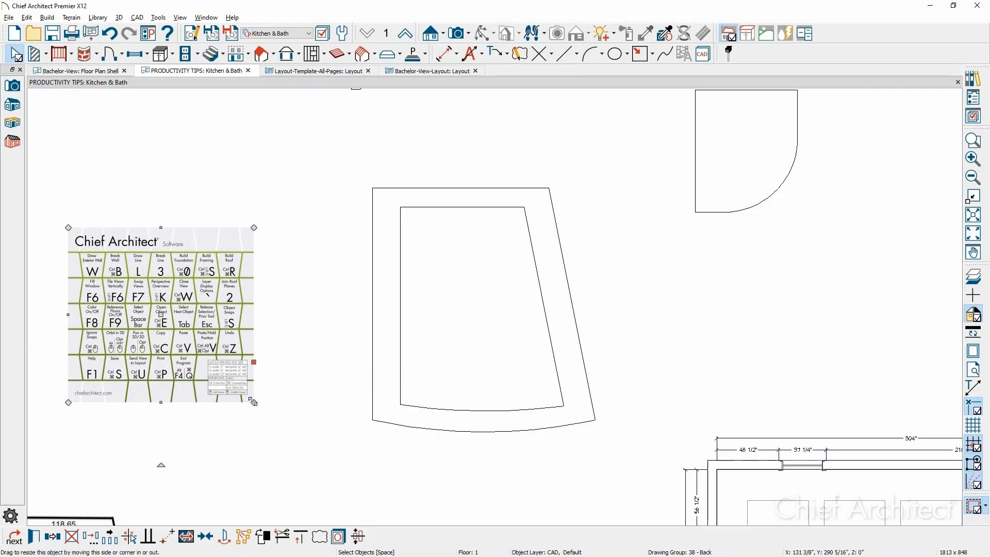
drag(253, 402, 292, 442)
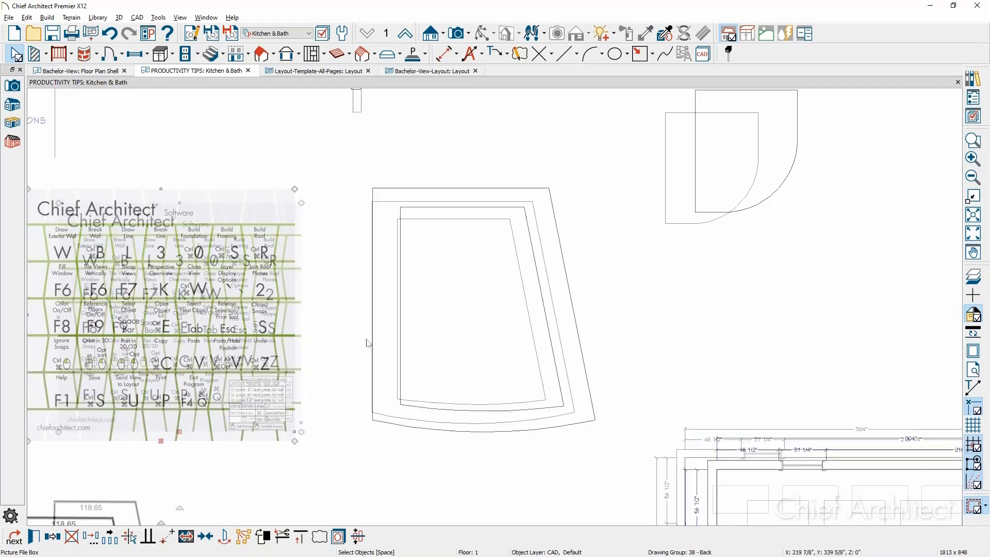
Enlarge the outer curved-bottom polyline proportionally about its center, moving its upper-left corner outward by about 36".
scroll(366, 343, down, 2)
middle_drag(367, 343, 551, 332)
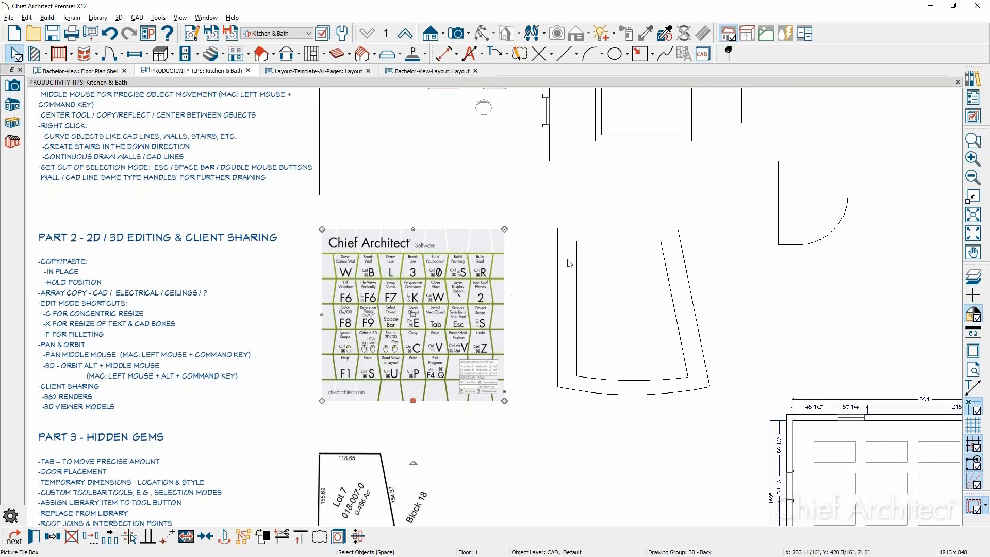
click(557, 232)
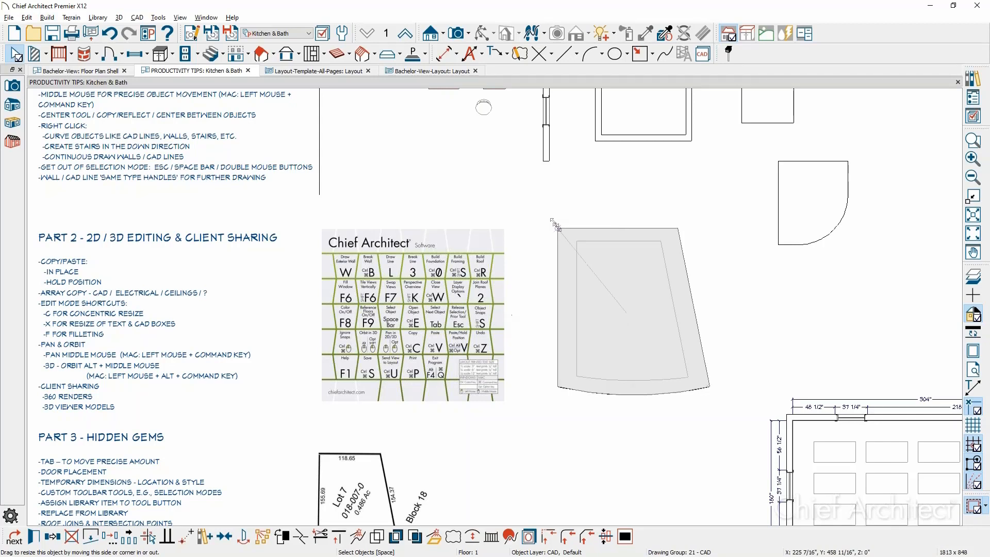
drag(556, 226, 537, 201)
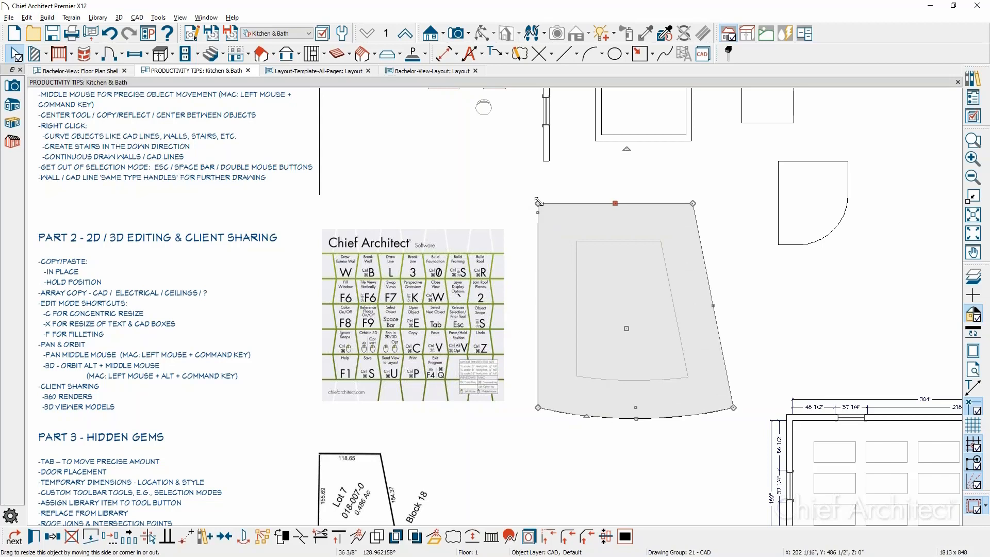
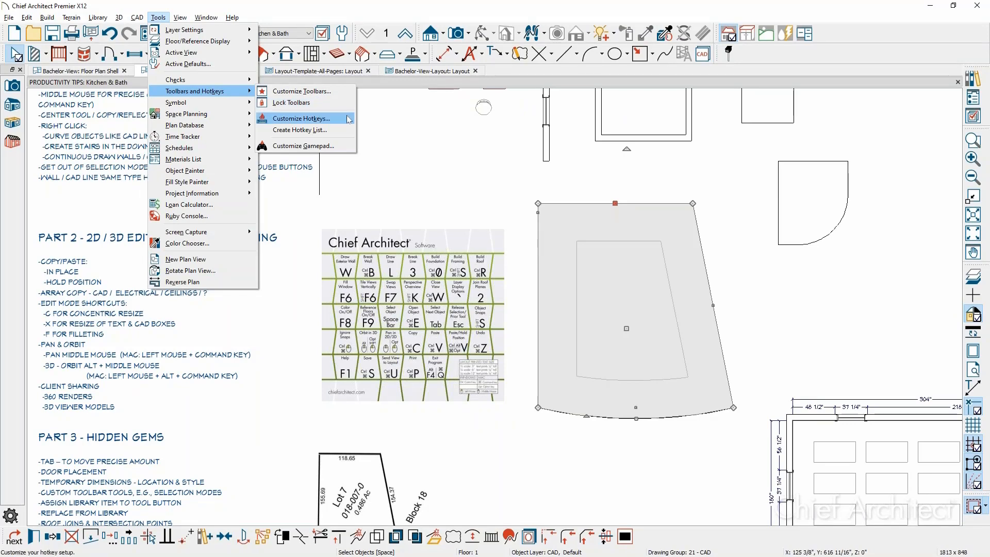
Look at the keyboard shortcut chart up close, and open the Add-On Products page of chiefarchitect.com in Chrome.
click(460, 301)
scroll(416, 308, up, 3)
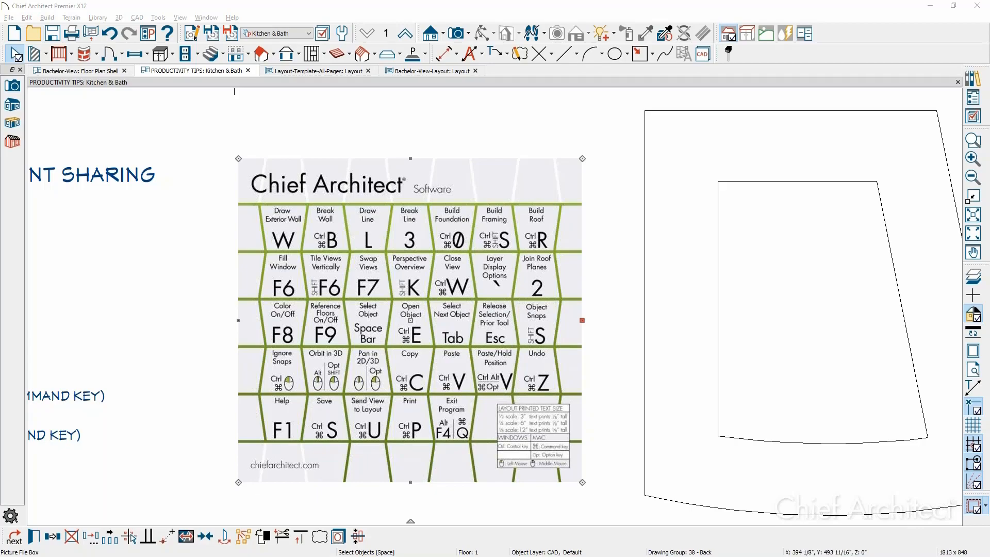
drag(989, 46, 391, 21)
scroll(582, 141, down, 2)
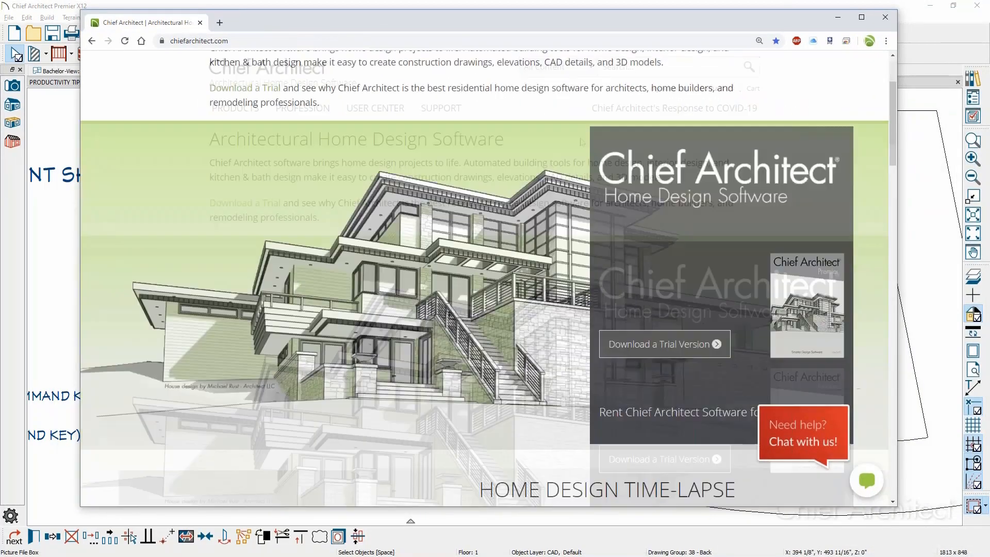
scroll(582, 142, down, 10)
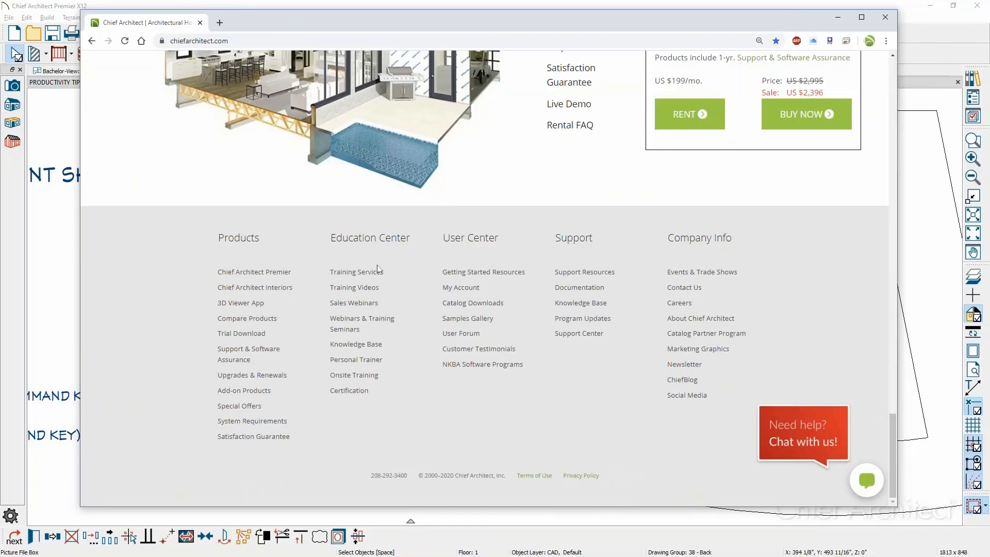
click(260, 391)
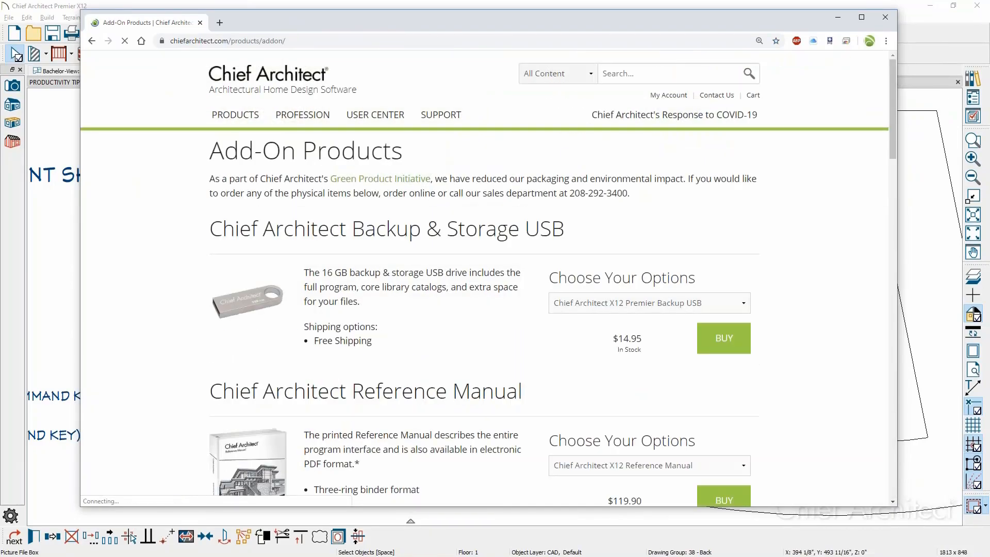
Find the Chief Architect Mouse Pad among the add-on products, view its enlarged picture and close it.
scroll(277, 353, down, 10)
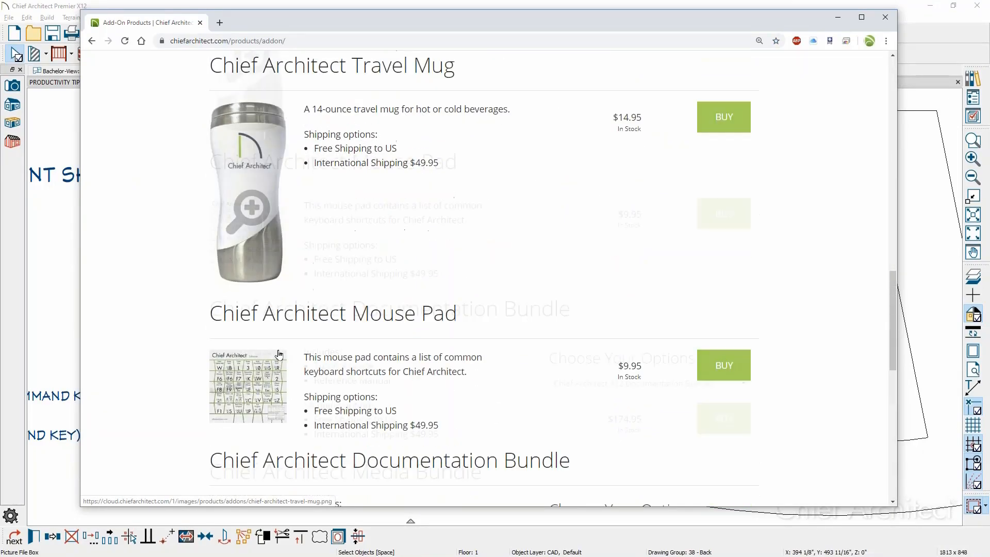
scroll(277, 354, down, 5)
scroll(261, 289, up, 3)
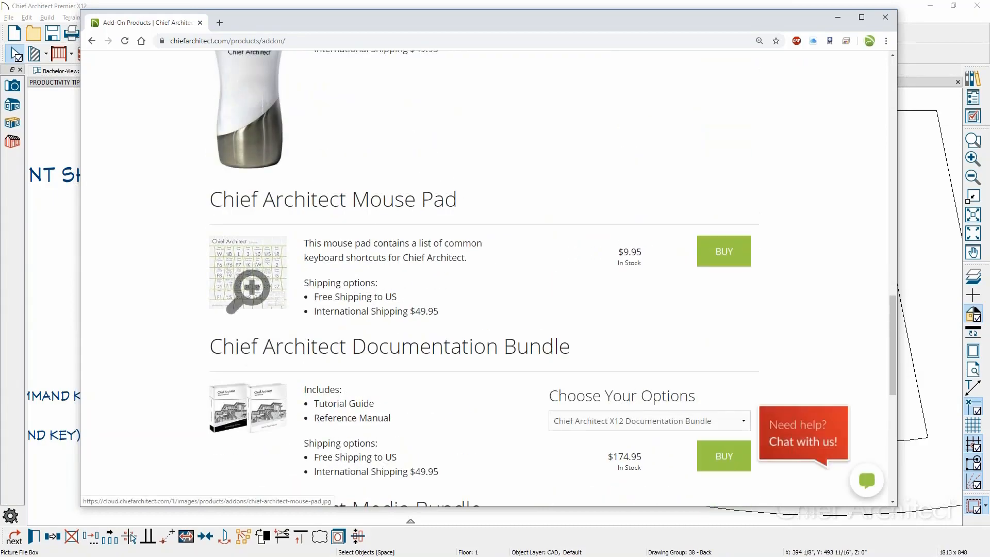
click(250, 279)
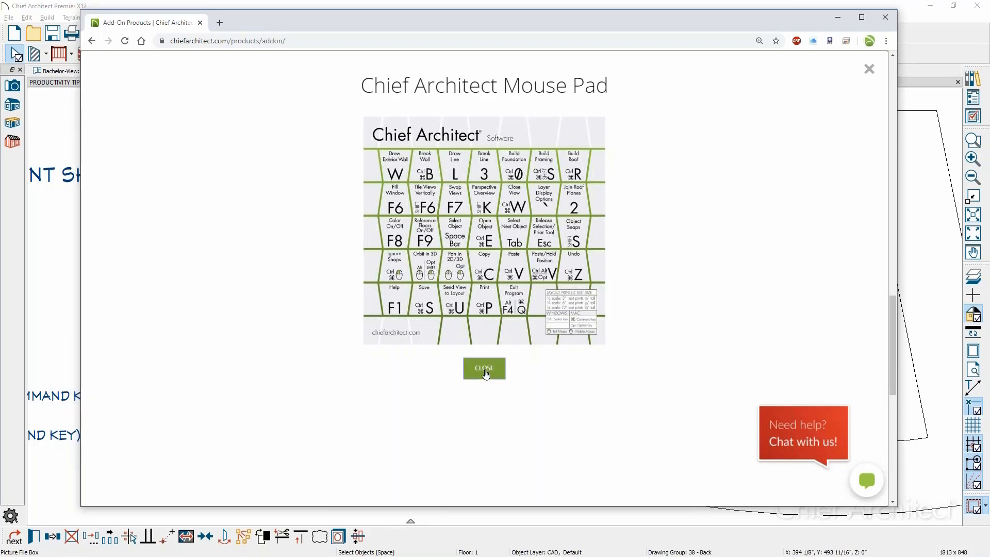
click(485, 369)
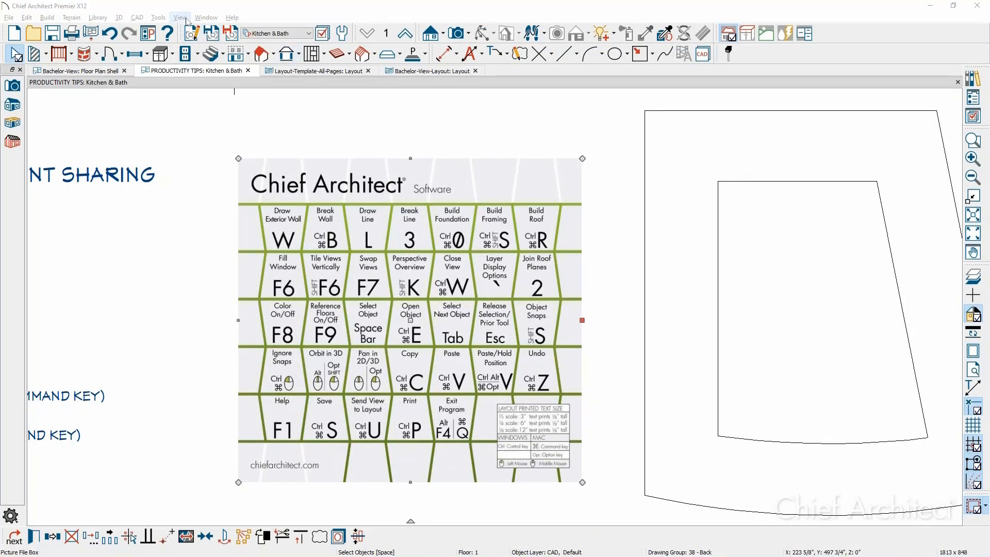
Return to the Chief Architect plan and look for the Toolbars and Hotkeys commands.
click(165, 19)
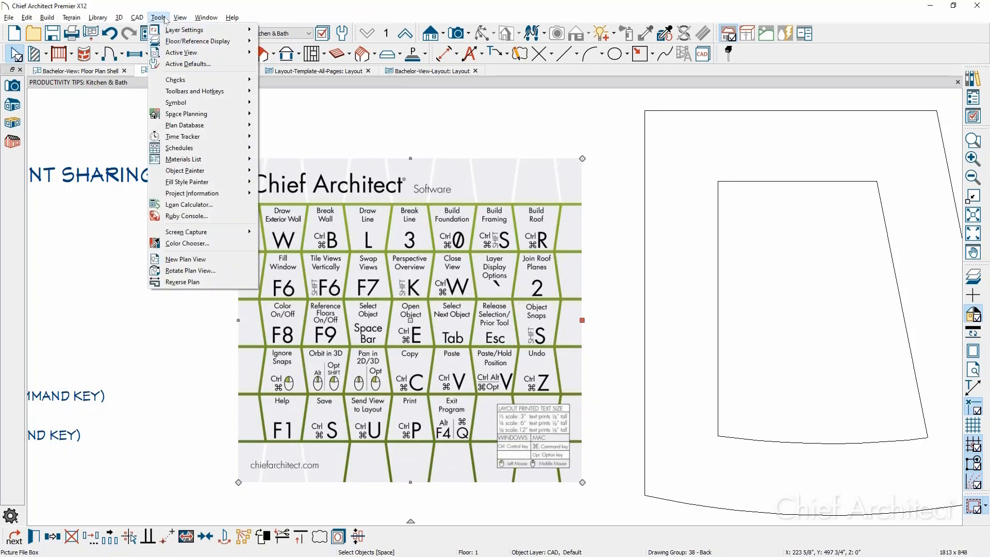
mouse_move(178, 92)
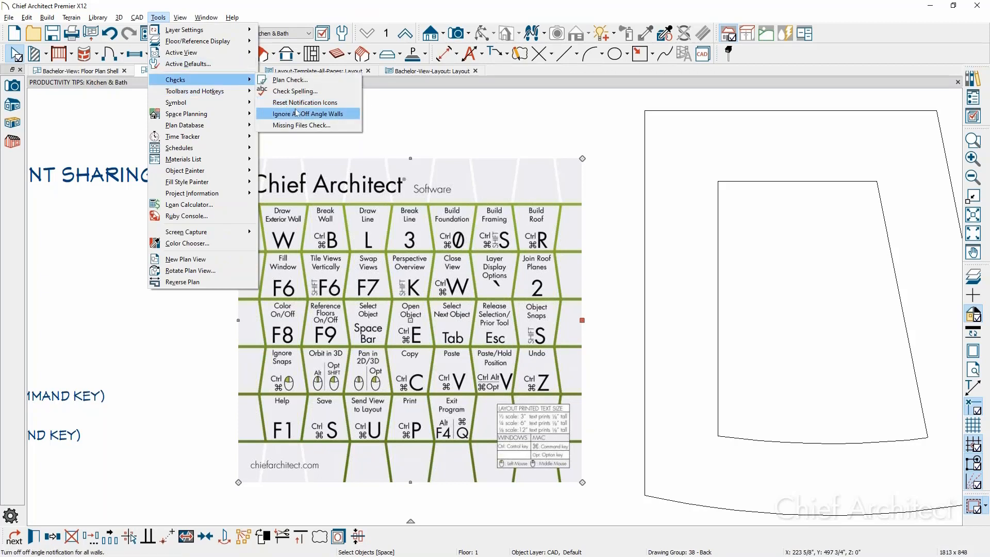
Browse the Chief Architect Add-On Products web page, including the Mouse Pad, Documentation Bundle and Media Bundle offers.
mouse_move(254, 92)
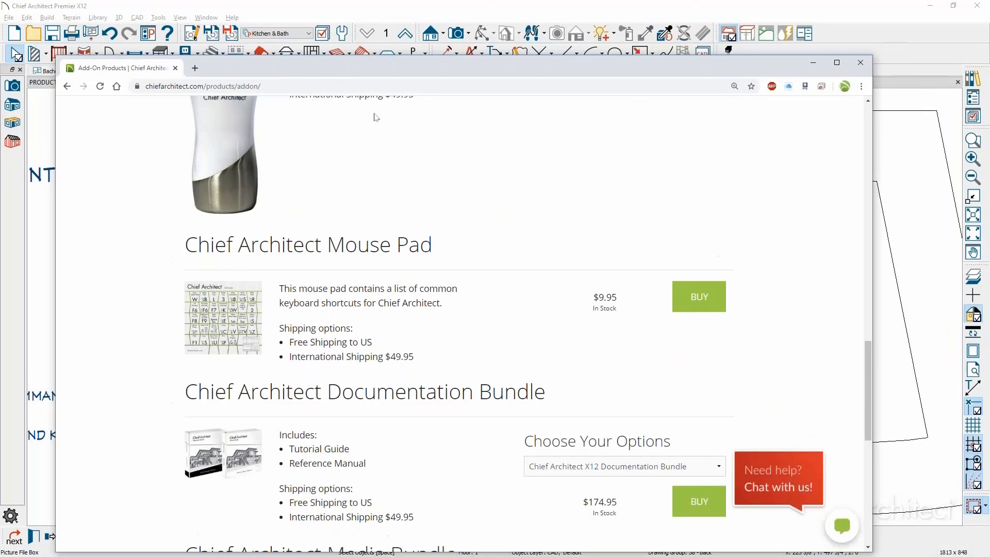
scroll(397, 134, down, 6)
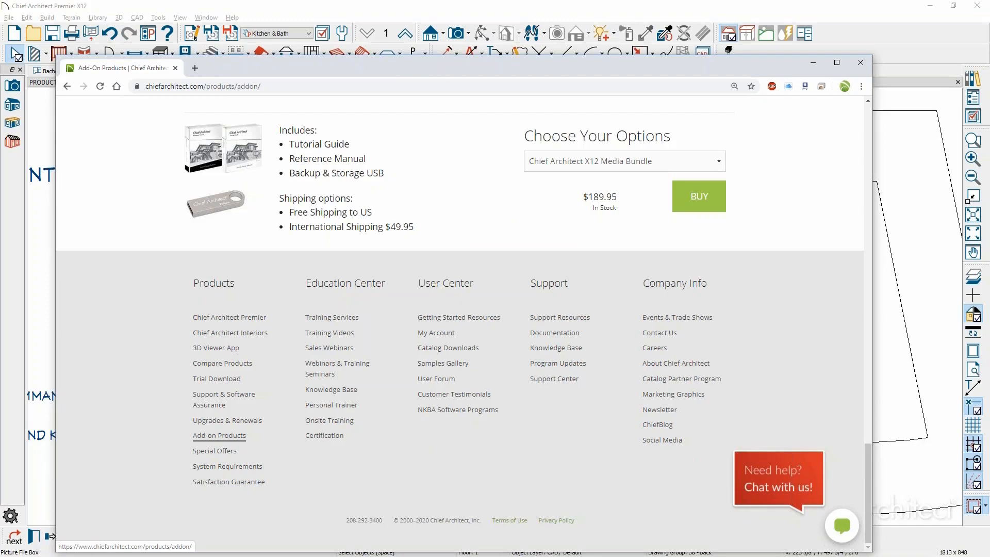
scroll(350, 336, up, 5)
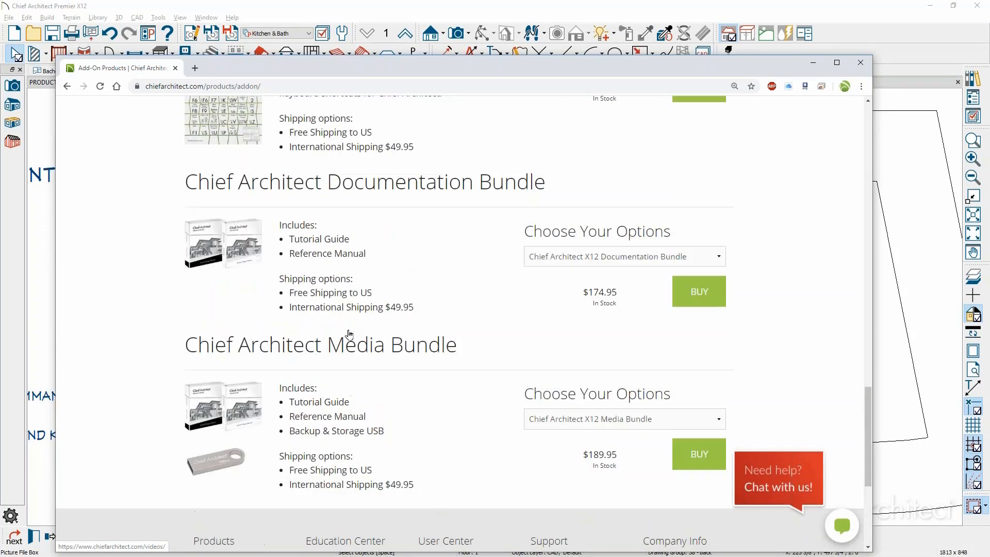
scroll(465, 323, down, 5)
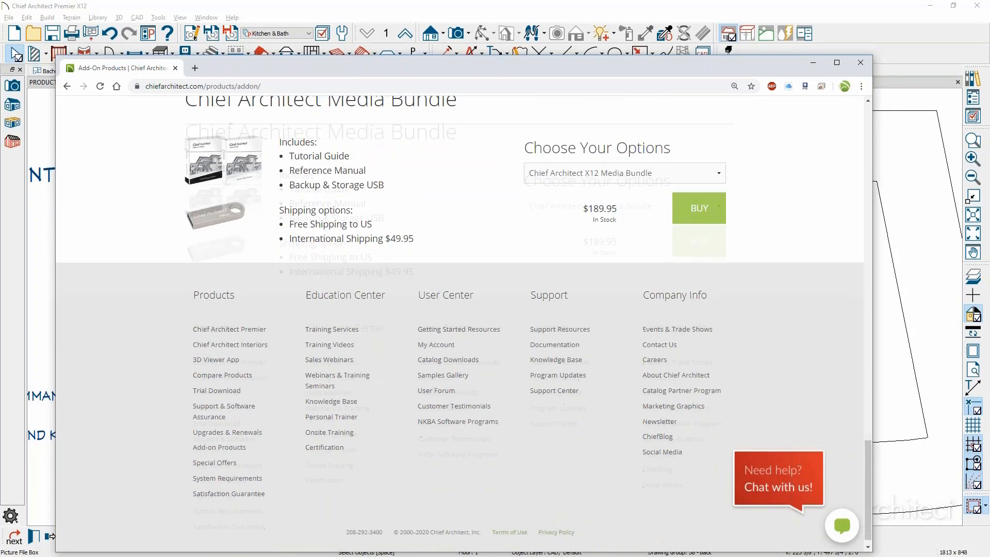
scroll(330, 335, up, 6)
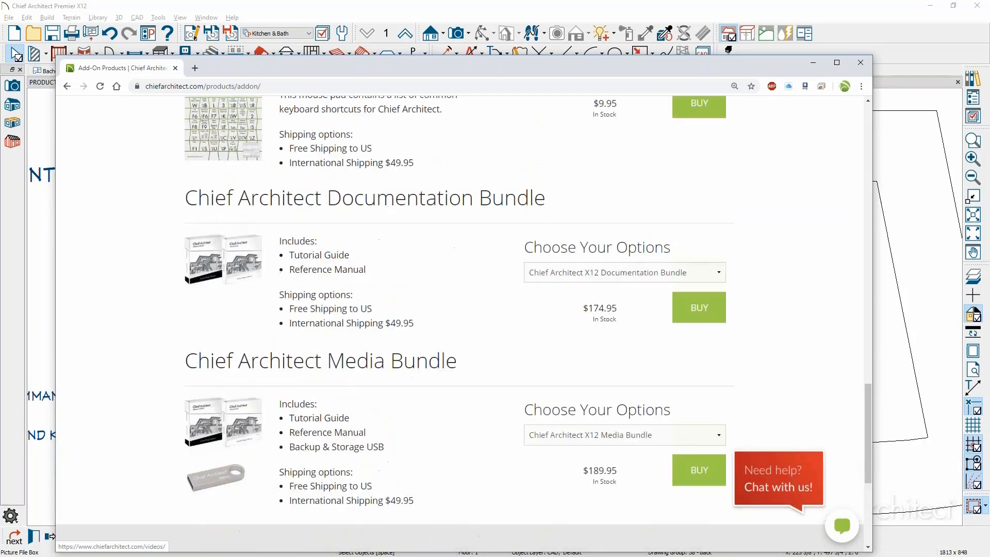
scroll(460, 324, up, 10)
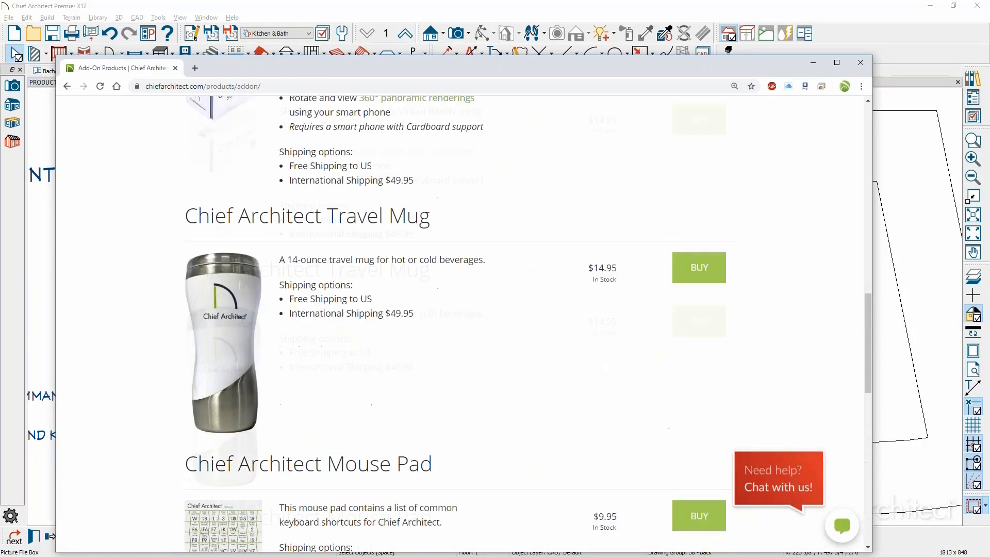
scroll(460, 324, up, 10)
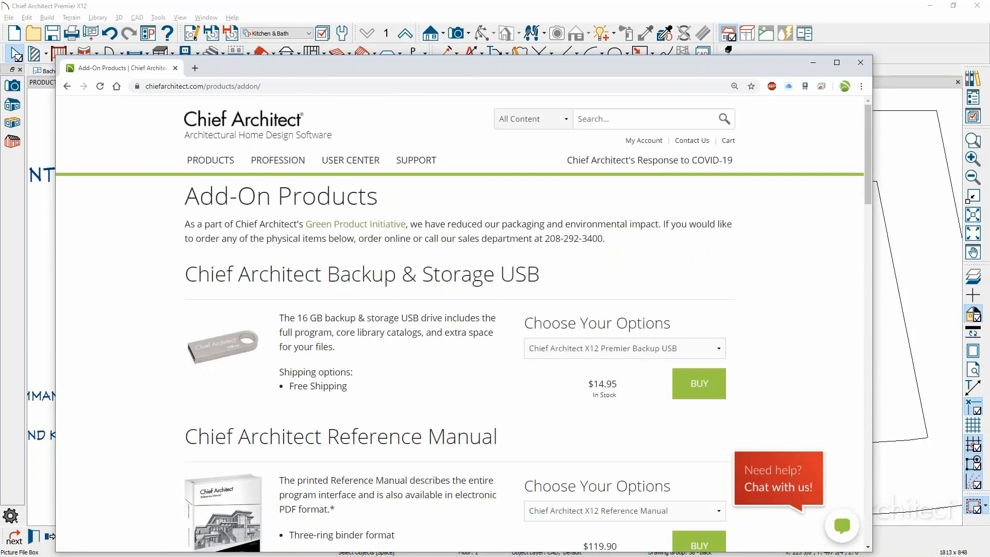
scroll(460, 324, down, 20)
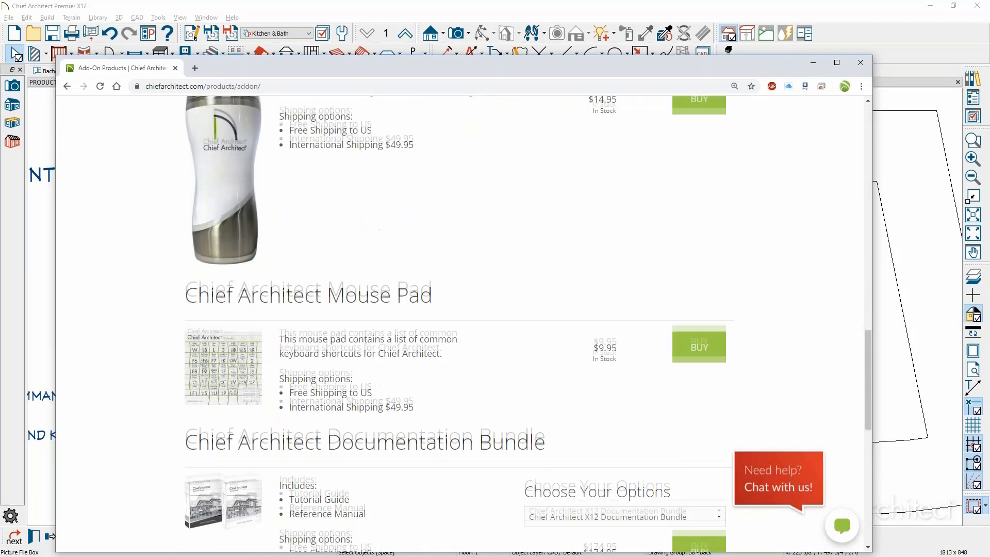
scroll(841, 509, down, 3)
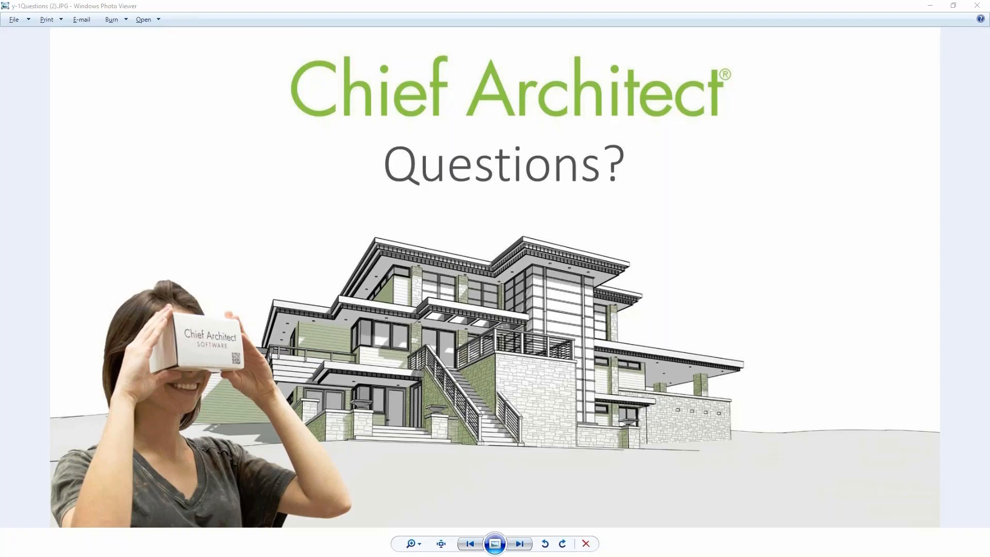
Back in the Chief Architect plan, build framing for the wall behind the cabinets with its framing layers displayed, and open its wall detail.
click(932, 6)
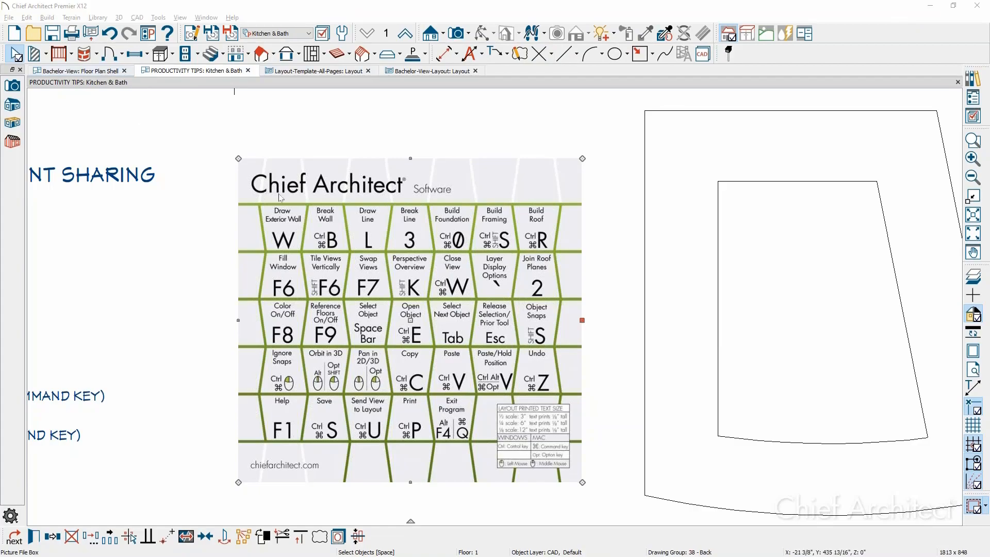
scroll(279, 195, down, 2)
middle_drag(279, 192, 244, 408)
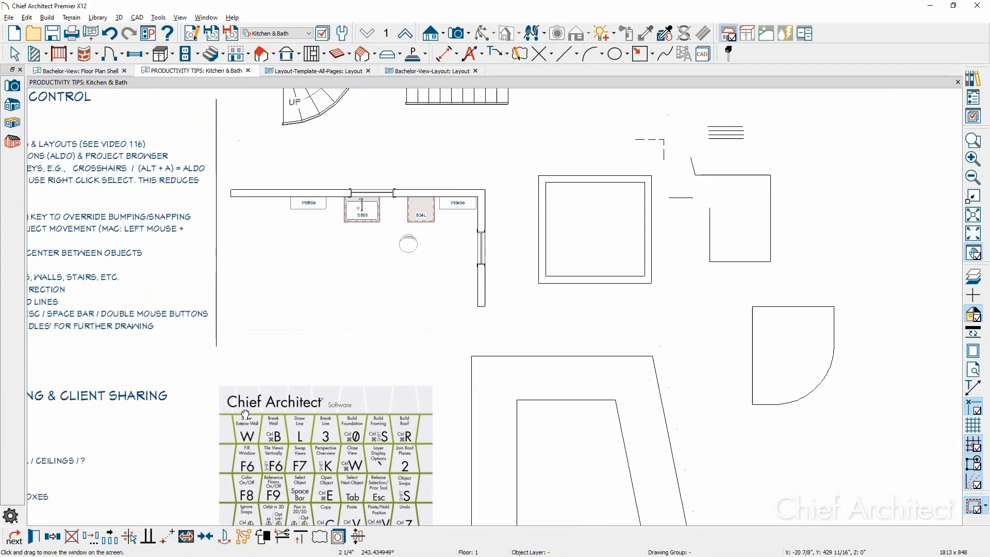
scroll(275, 208, up, 1)
scroll(340, 232, up, 1)
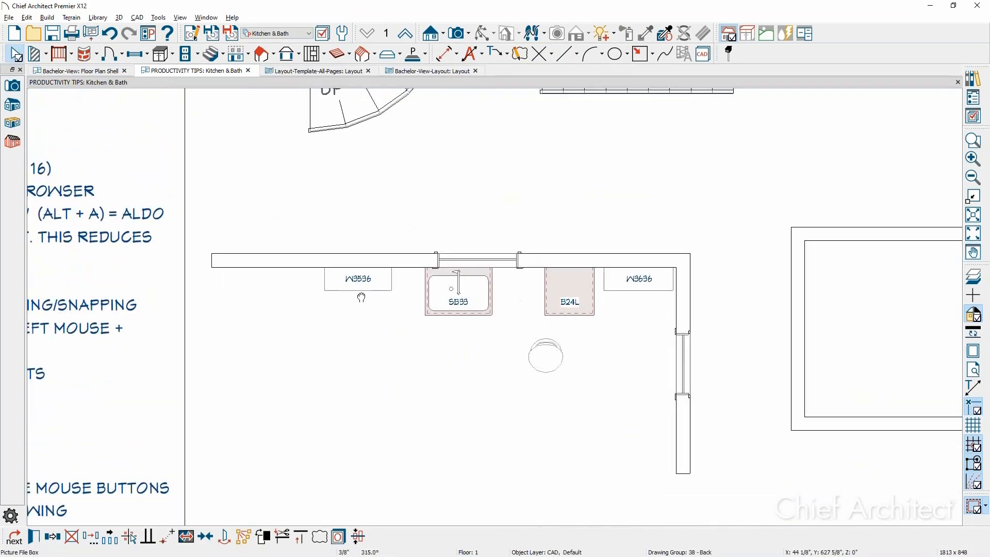
click(369, 265)
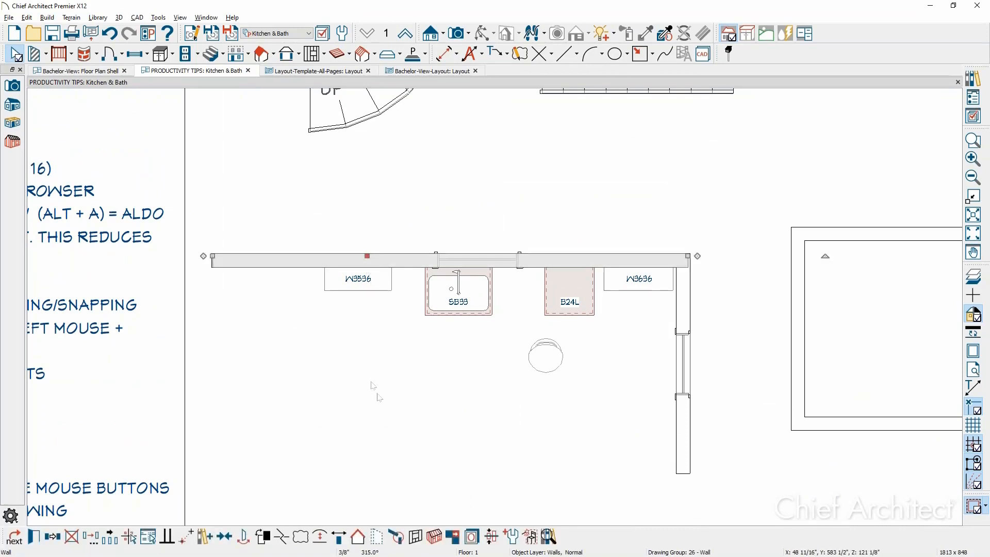
click(435, 538)
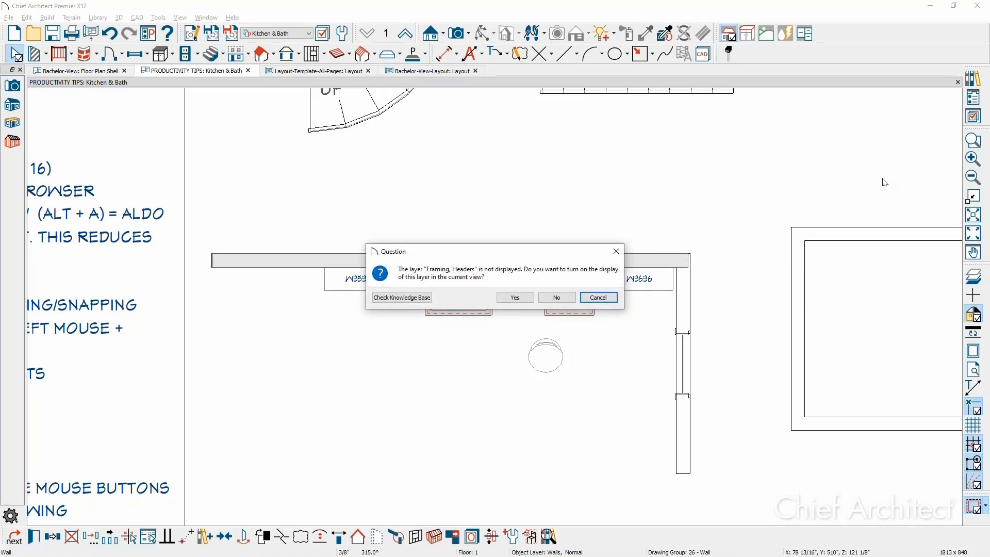
click(516, 299)
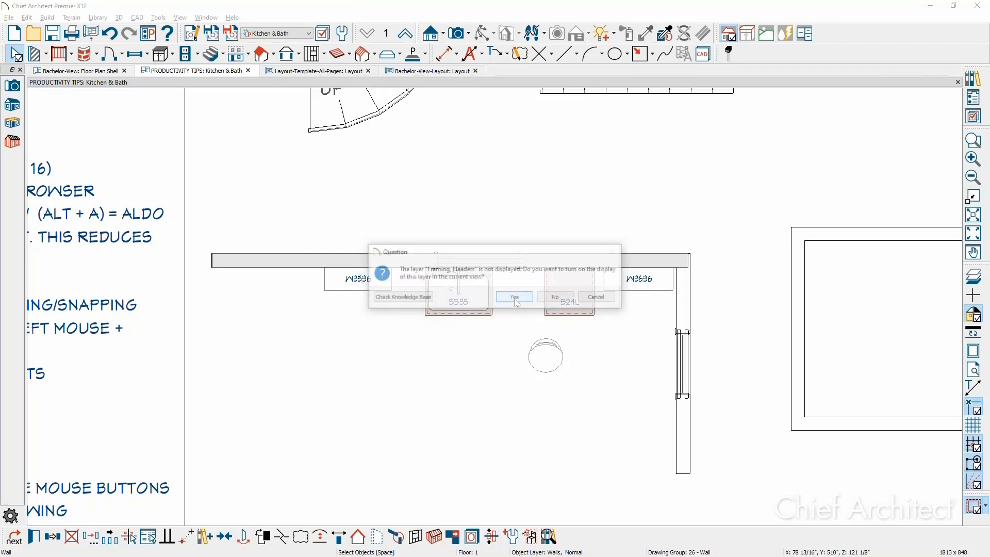
click(516, 299)
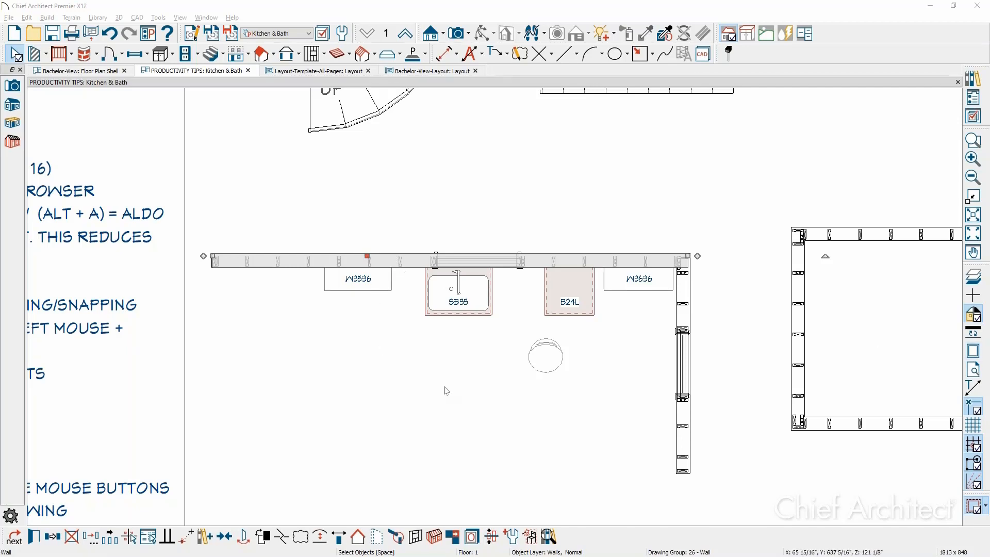
click(415, 538)
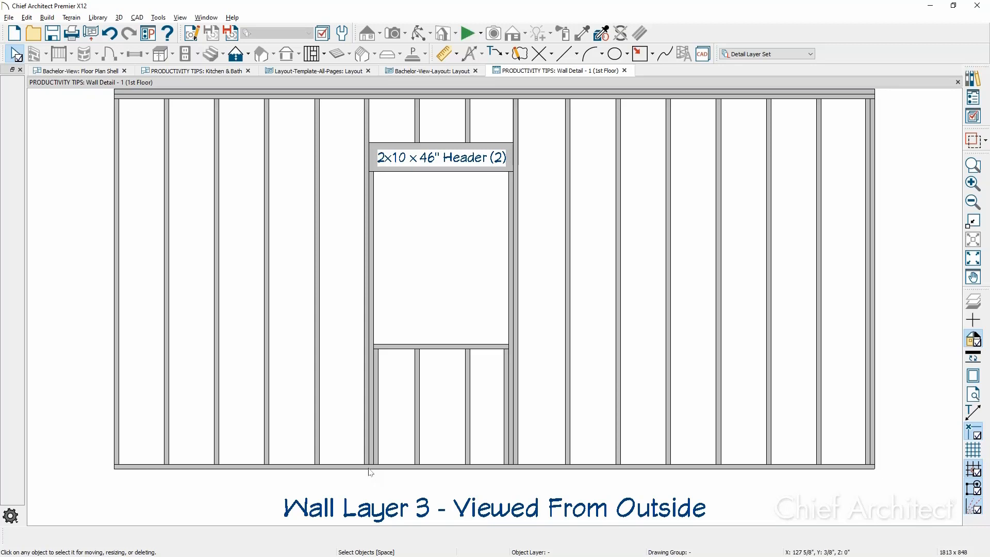
click(572, 309)
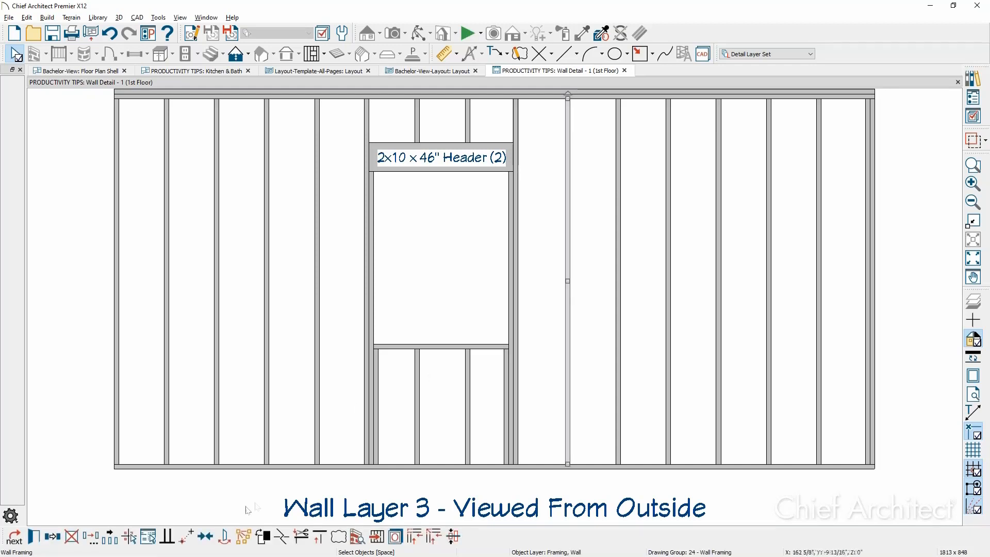
click(110, 540)
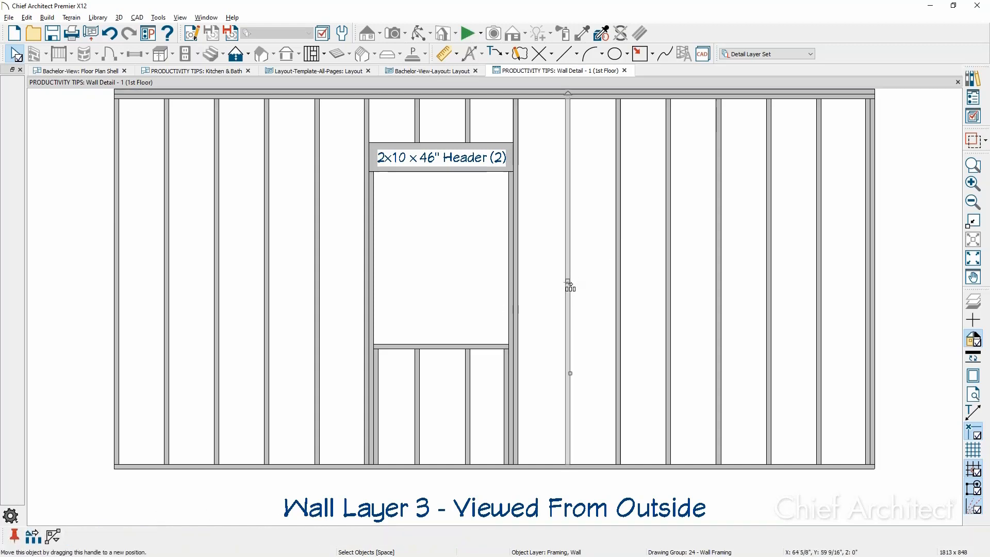
key(Escape)
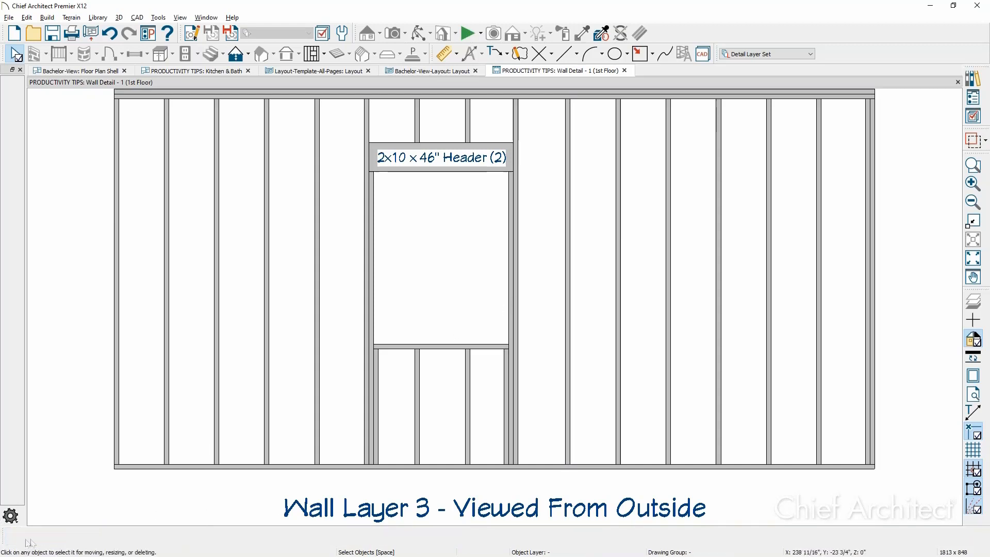
Copy the first full-height stud right of the window opening about 3 inches further right, turning off Automatic Wall Framing.
click(567, 384)
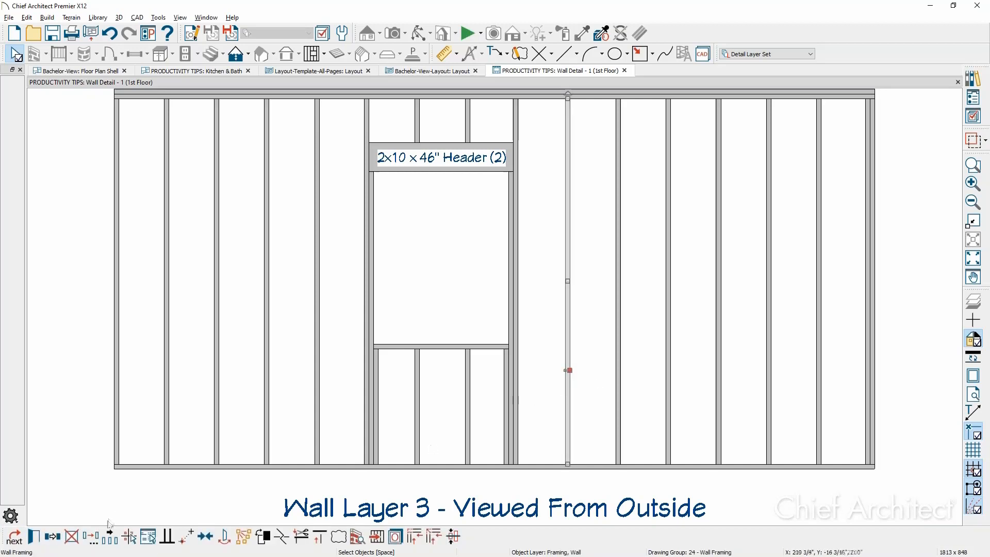
click(53, 537)
drag(568, 281, 574, 284)
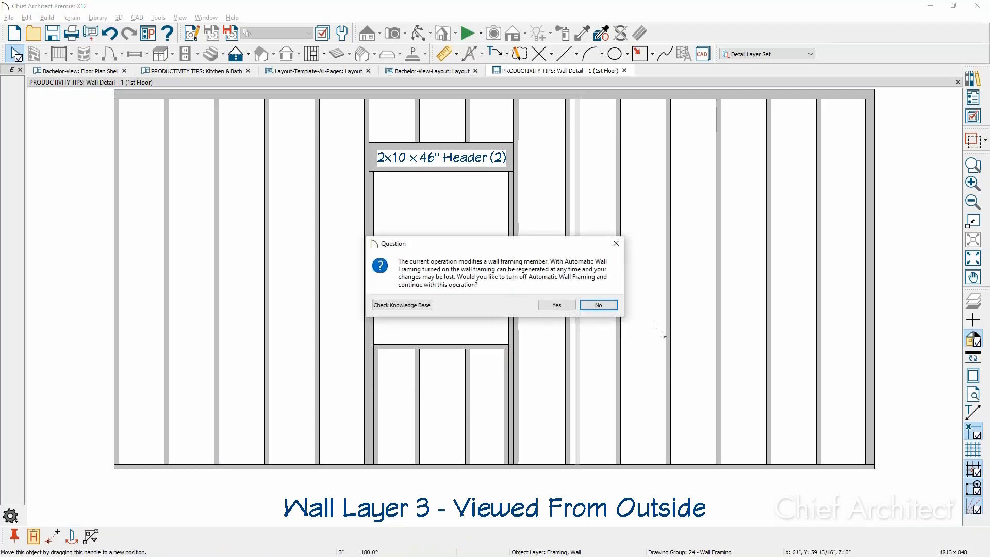
click(557, 305)
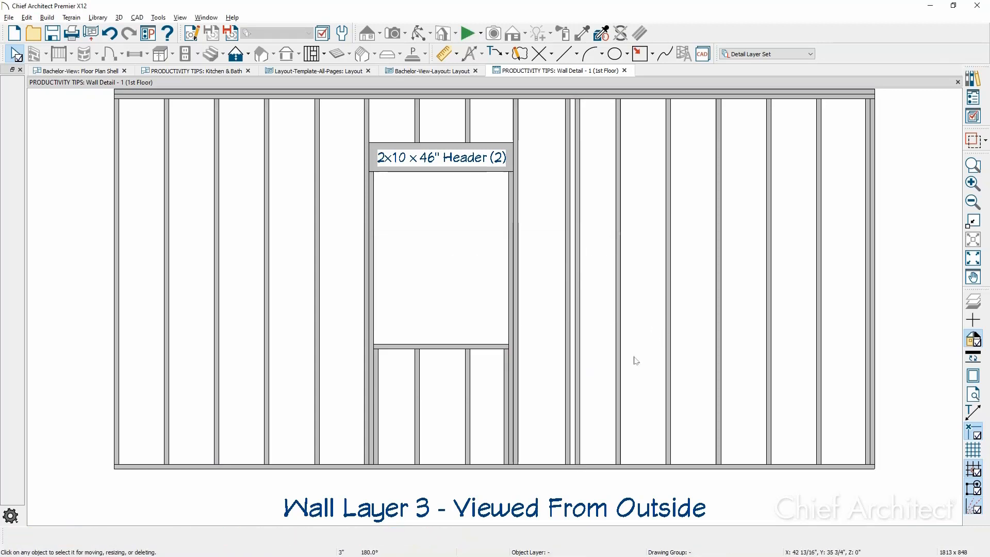
Draw wall bridging between the studs on both sides of the window opening, about 75 and 108 inches long.
click(324, 55)
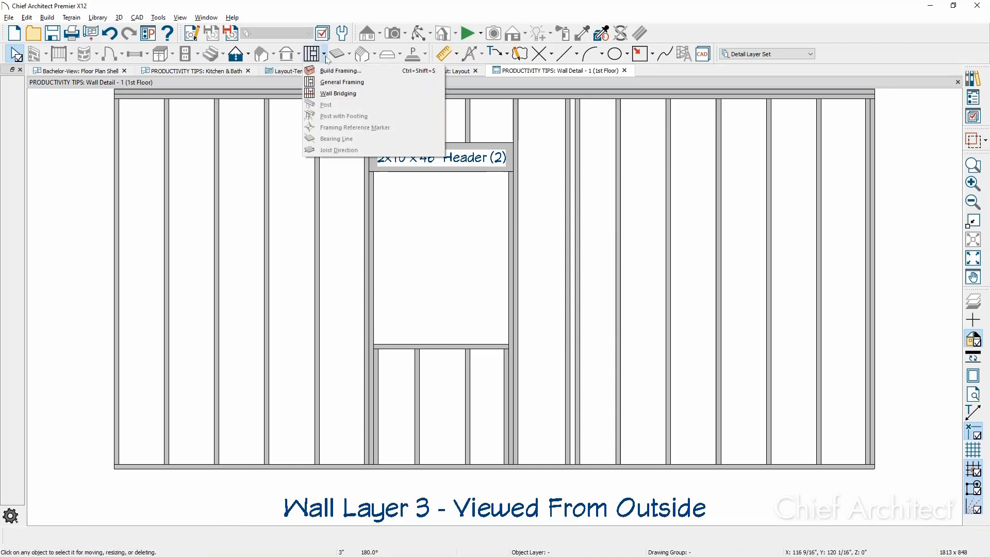
click(339, 94)
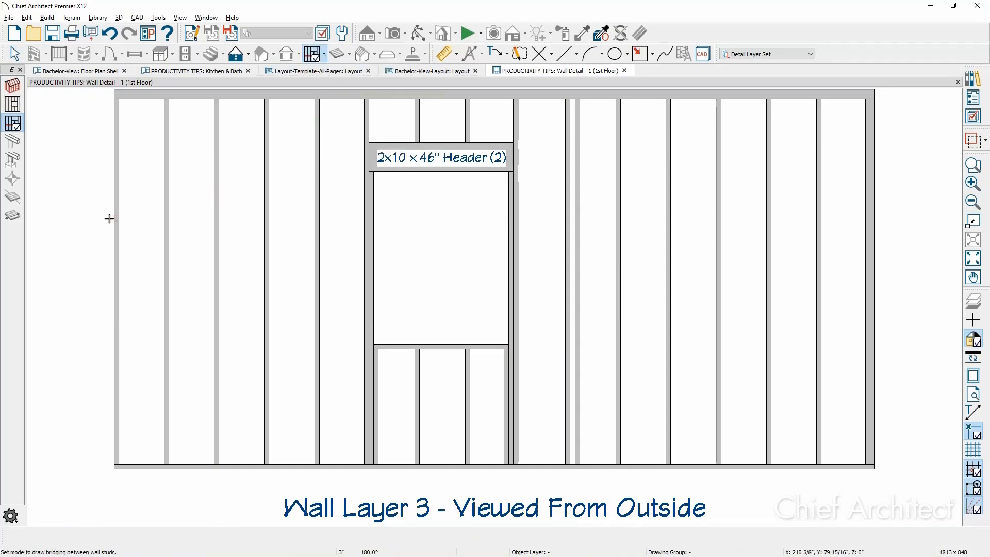
drag(109, 218, 364, 223)
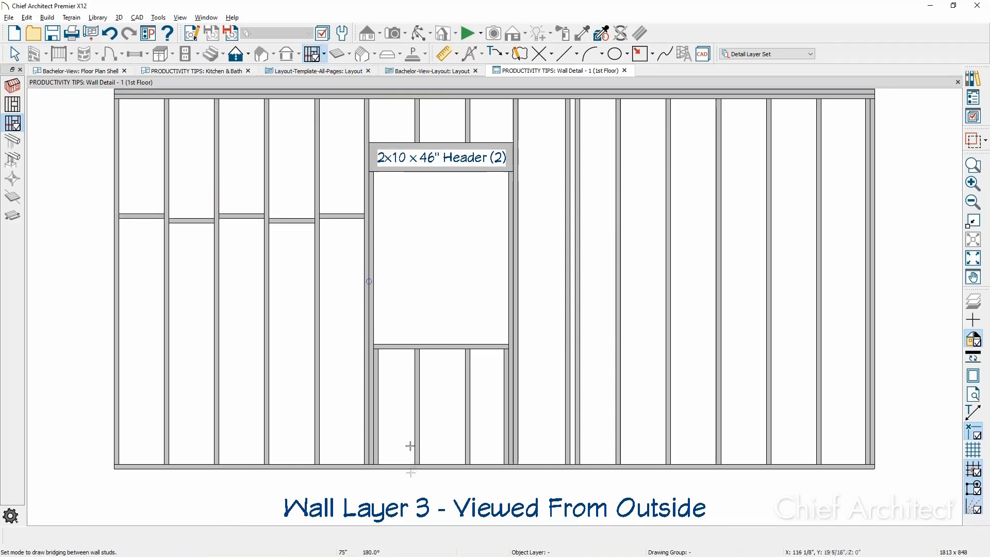
drag(515, 220, 856, 234)
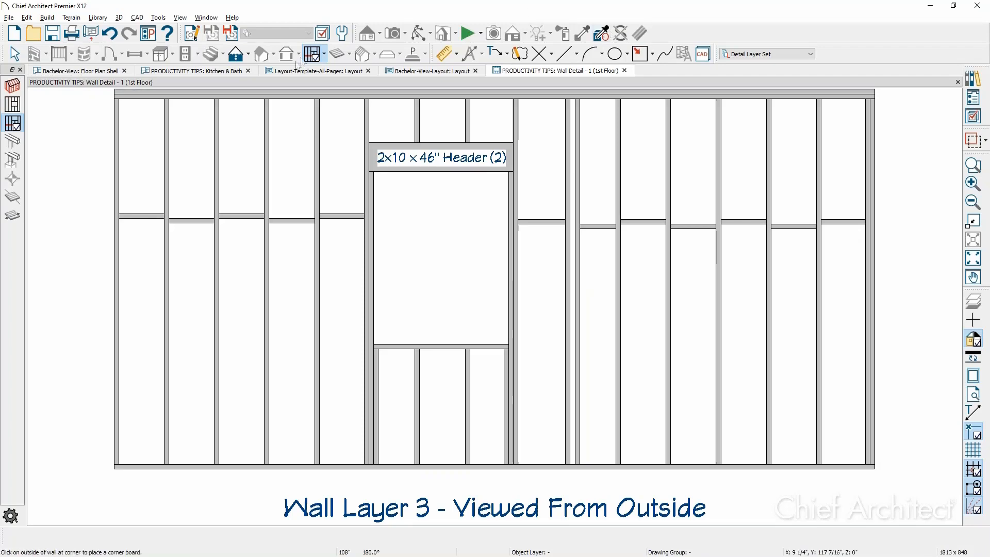
Switch to the Bachelor-View layout and open page 11, WALL FRAMING, from the Project Browser.
click(410, 72)
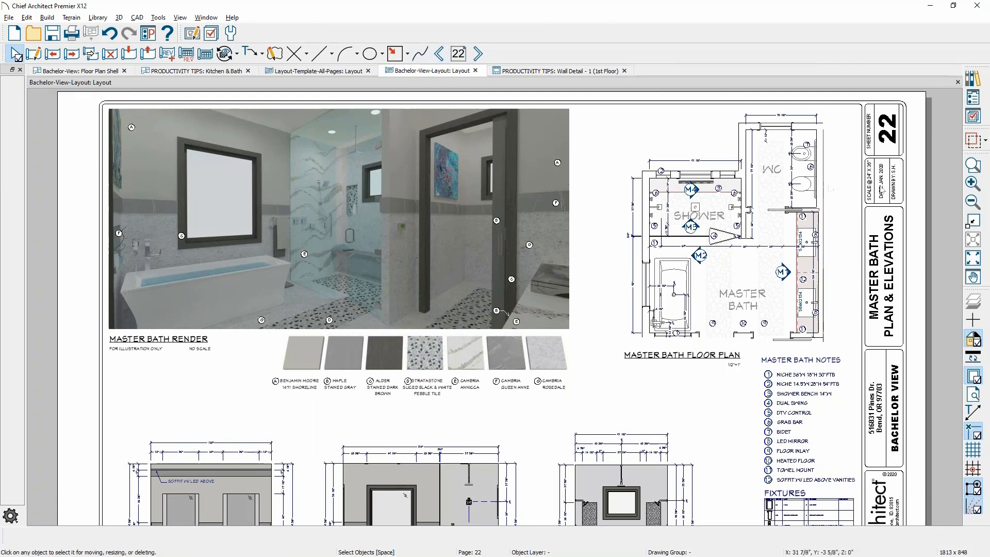
click(975, 99)
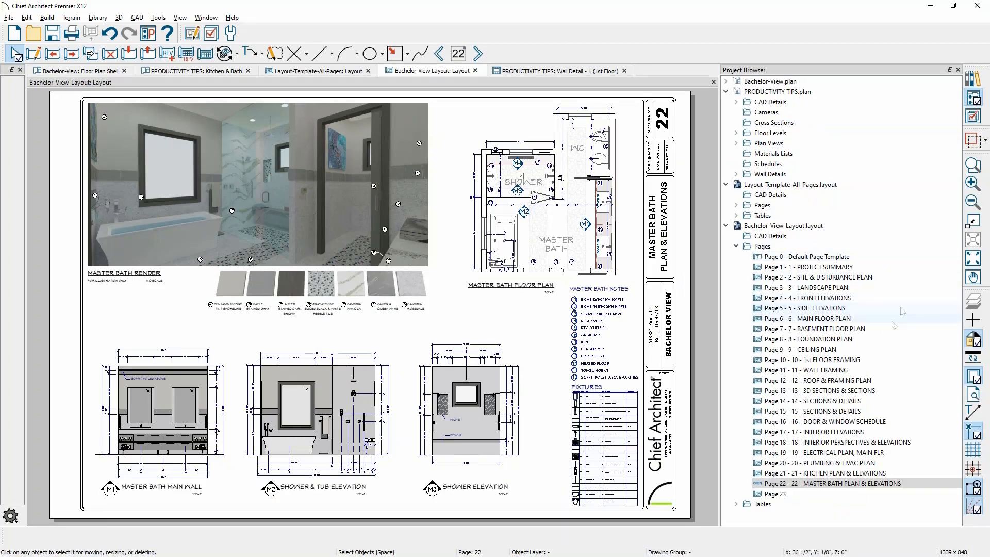
double_click(857, 372)
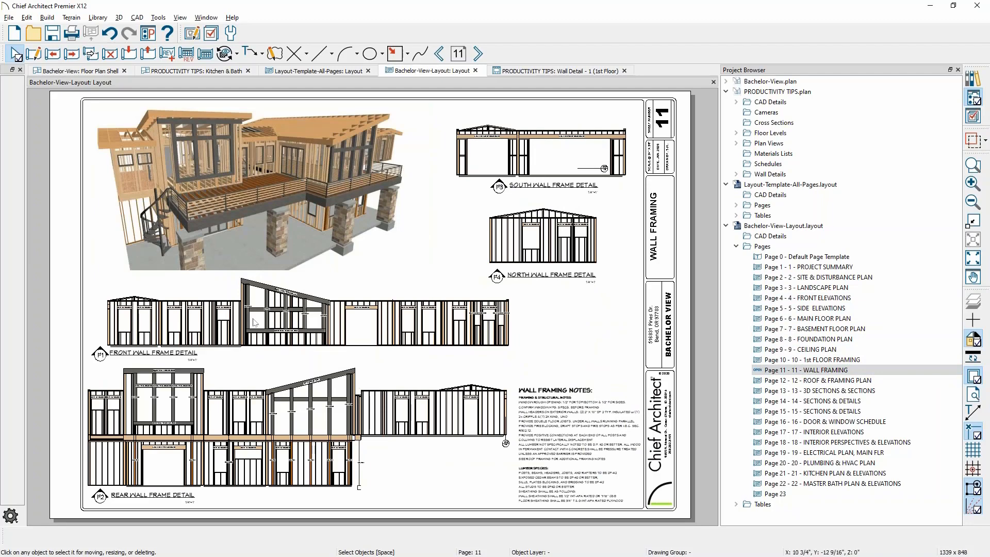
Open the section view behind the front wall frame detail and examine its labelled posts, glulam beams and headers.
scroll(254, 321, up, 3)
click(330, 342)
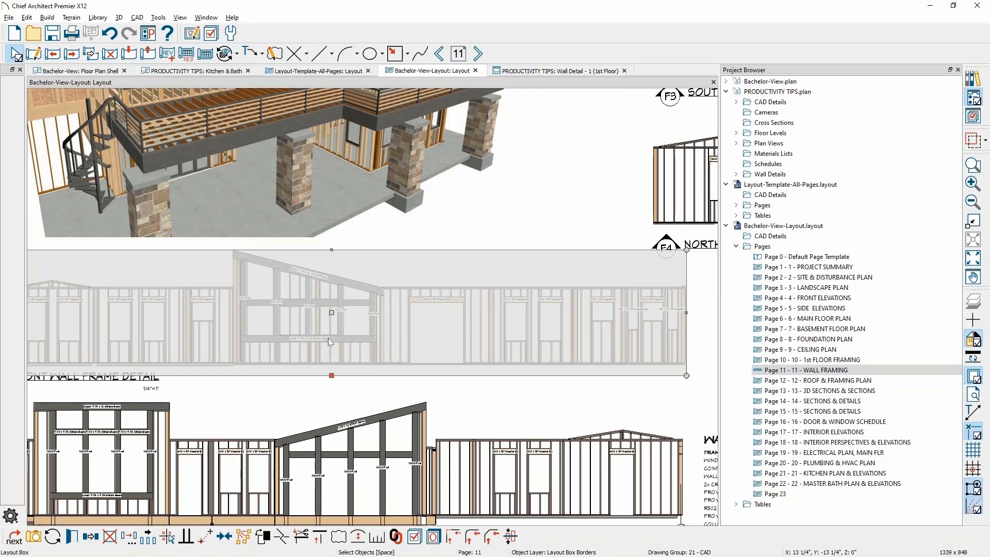
double_click(328, 339)
middle_drag(373, 314, 400, 375)
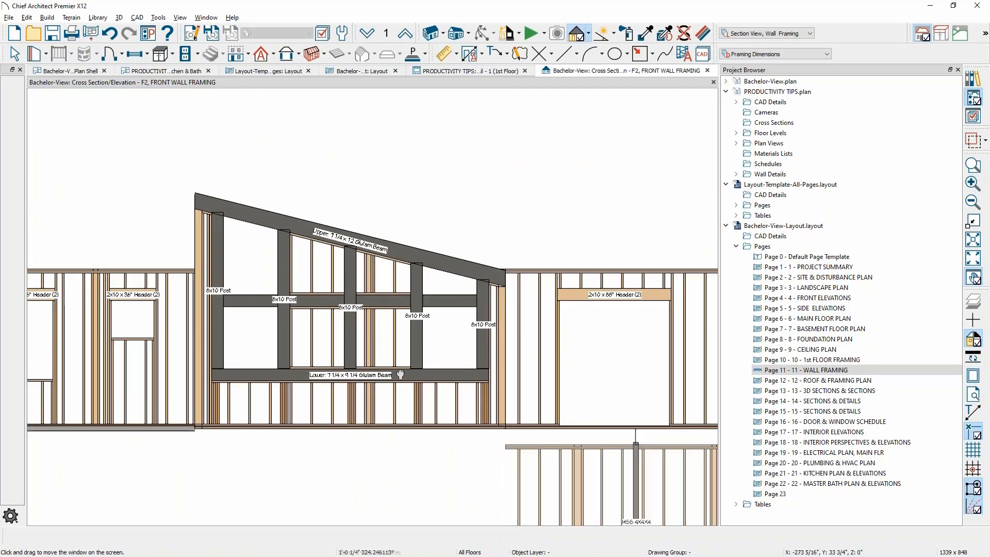
scroll(265, 327, up, 3)
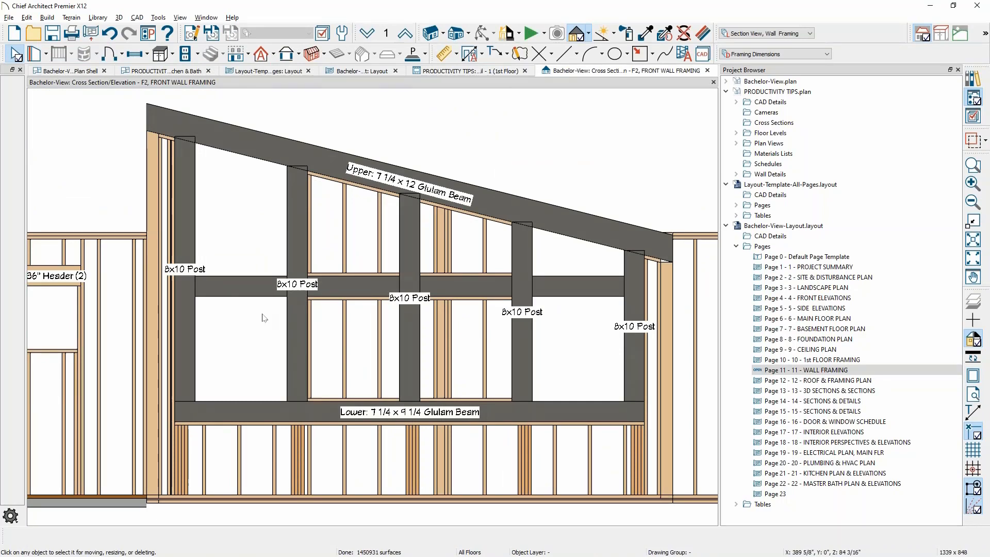
scroll(263, 318, down, 3)
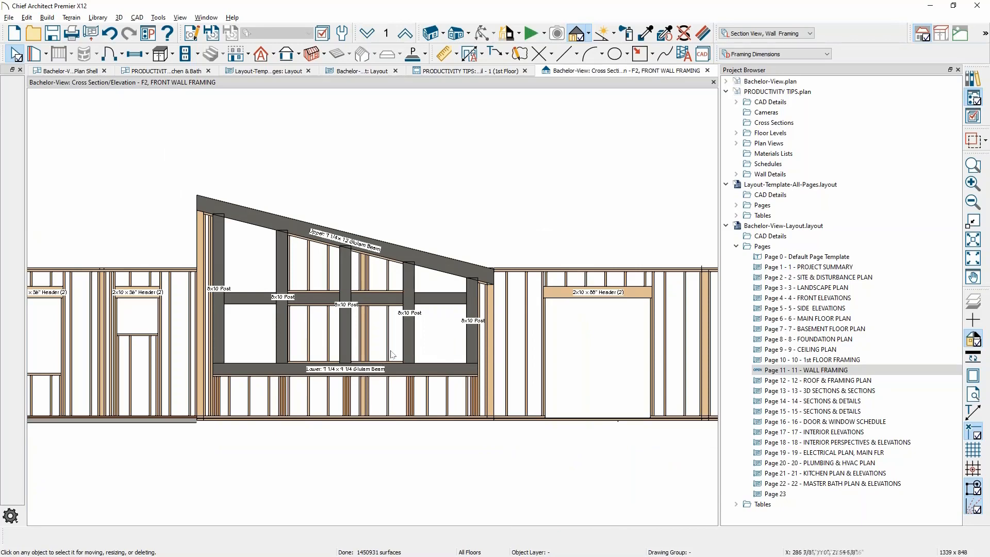
middle_drag(211, 410, 694, 395)
scroll(316, 349, up, 3)
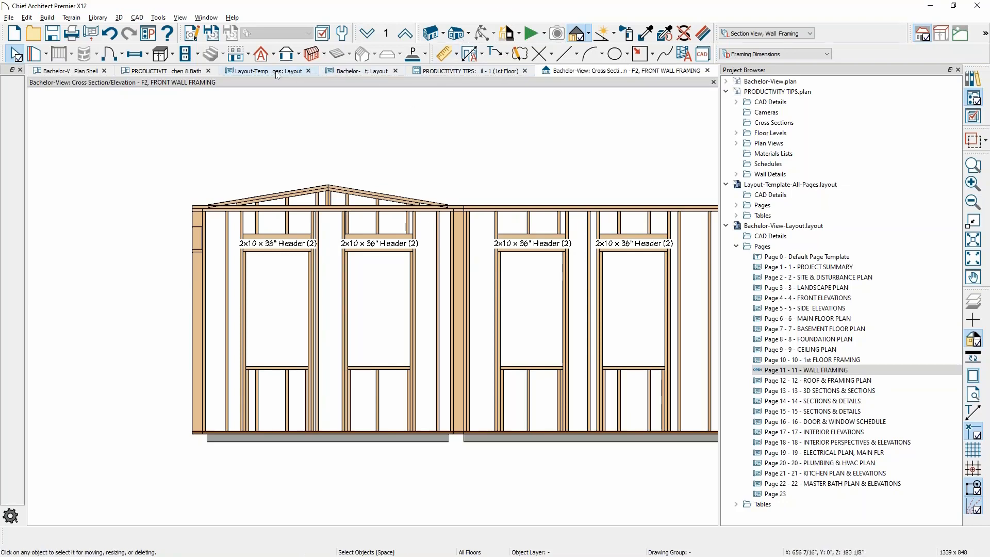
Reopen the wall detail of the exterior wall behind the kitchen sink in the PRODUCTIVITY TIPS plan and examine its framing and bridging.
click(175, 74)
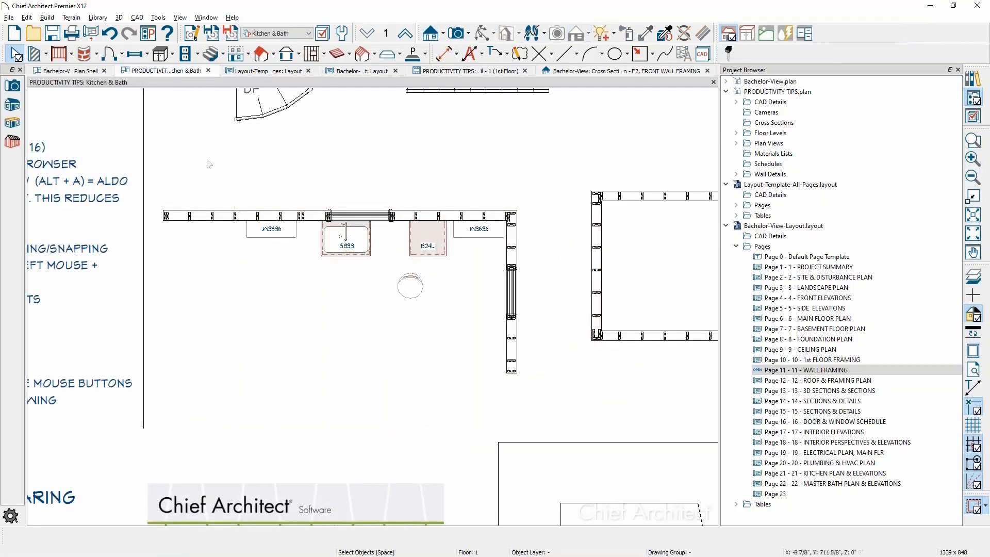
click(235, 213)
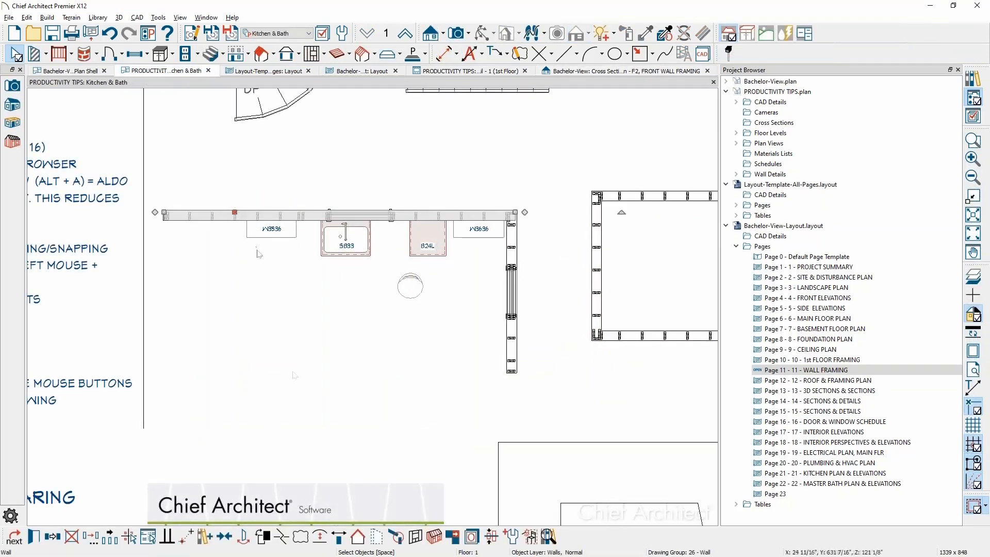
click(415, 536)
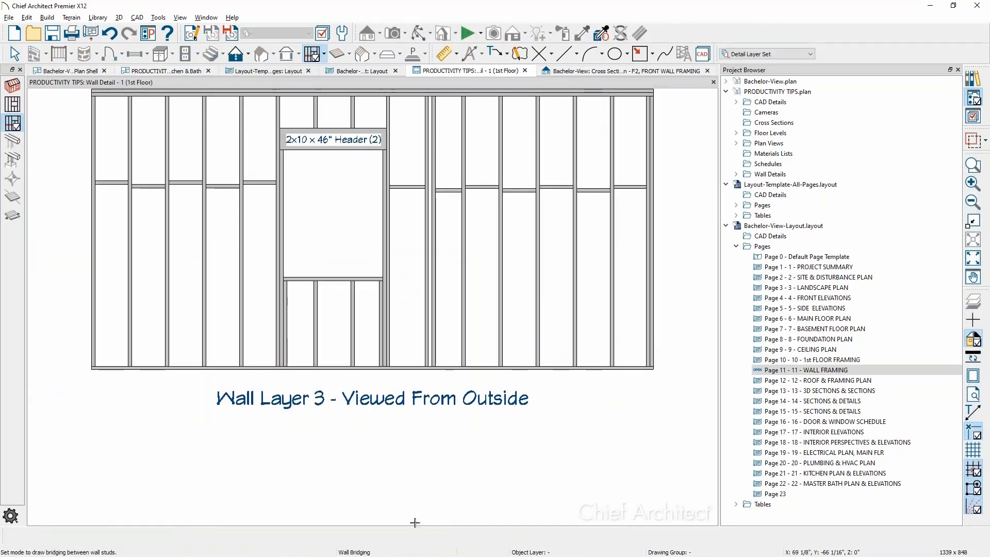
middle_drag(413, 523, 409, 553)
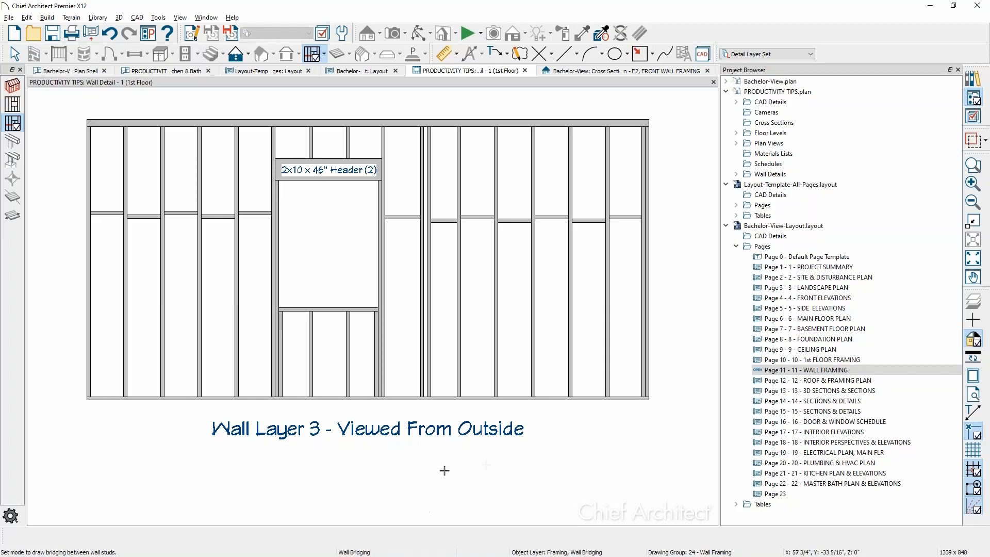
scroll(584, 455, down, 2)
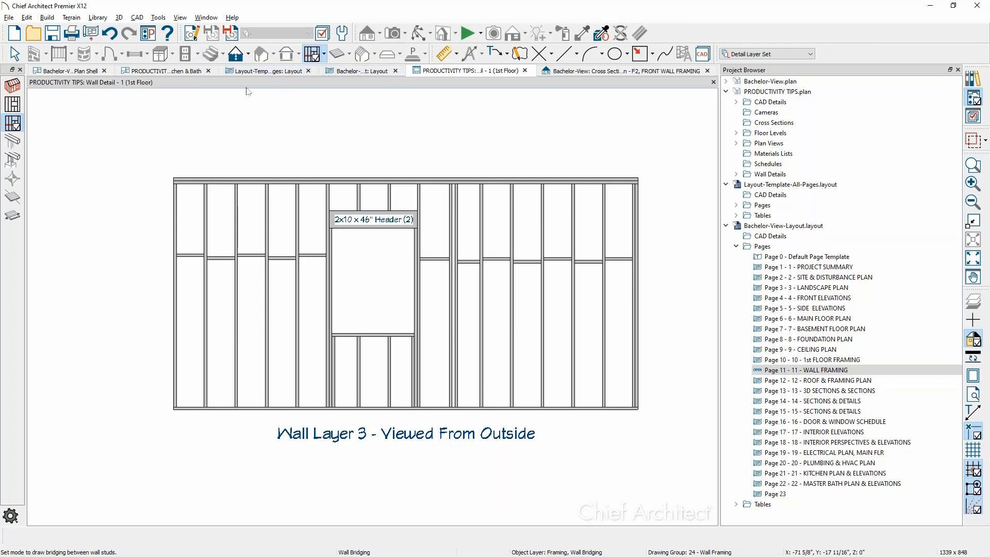
Switch to the Bachelor-View plan and activate its Foundation plan view.
click(181, 72)
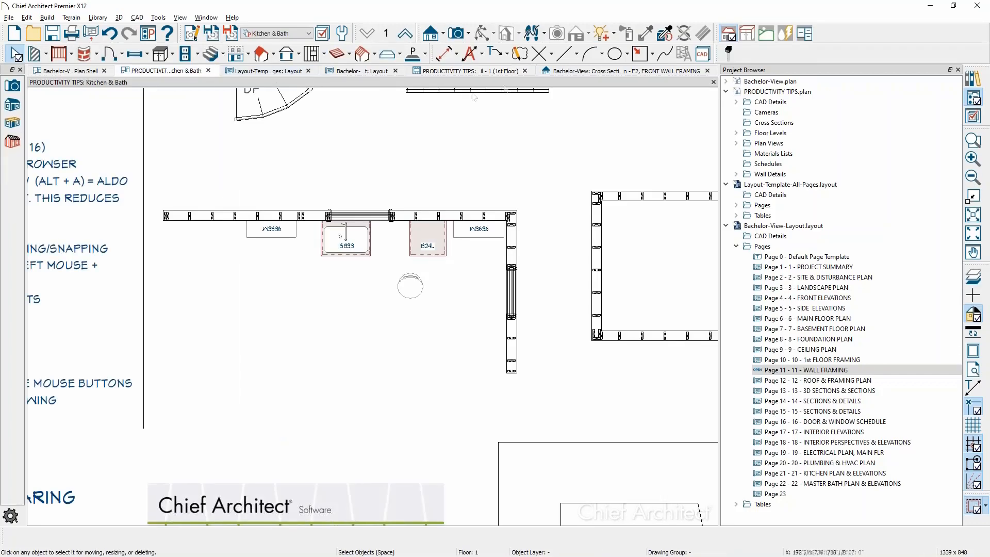
click(626, 69)
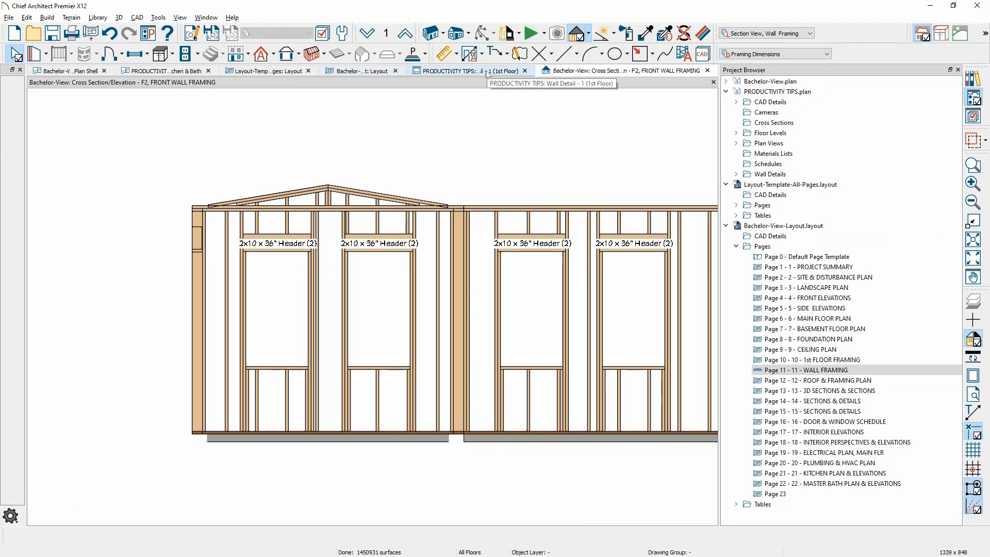
click(65, 72)
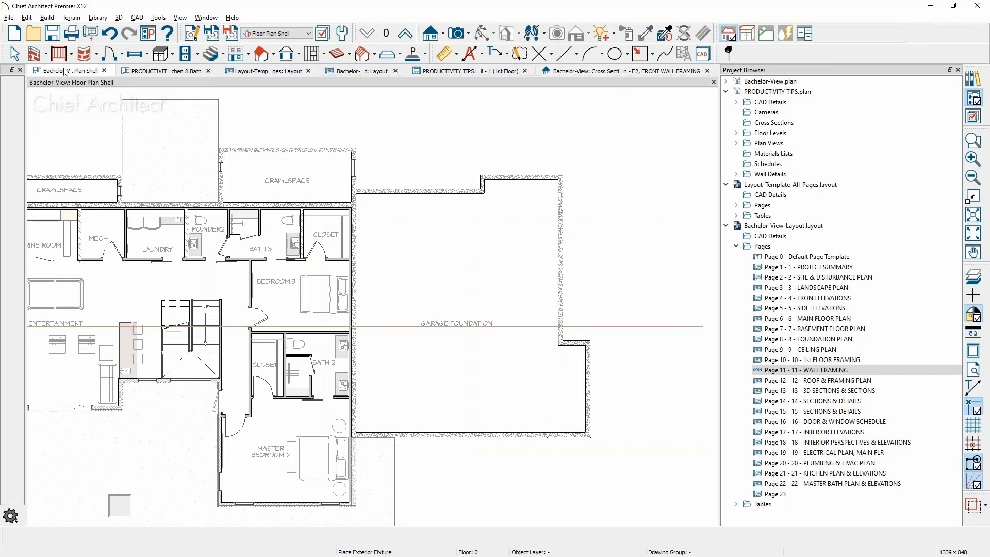
click(268, 35)
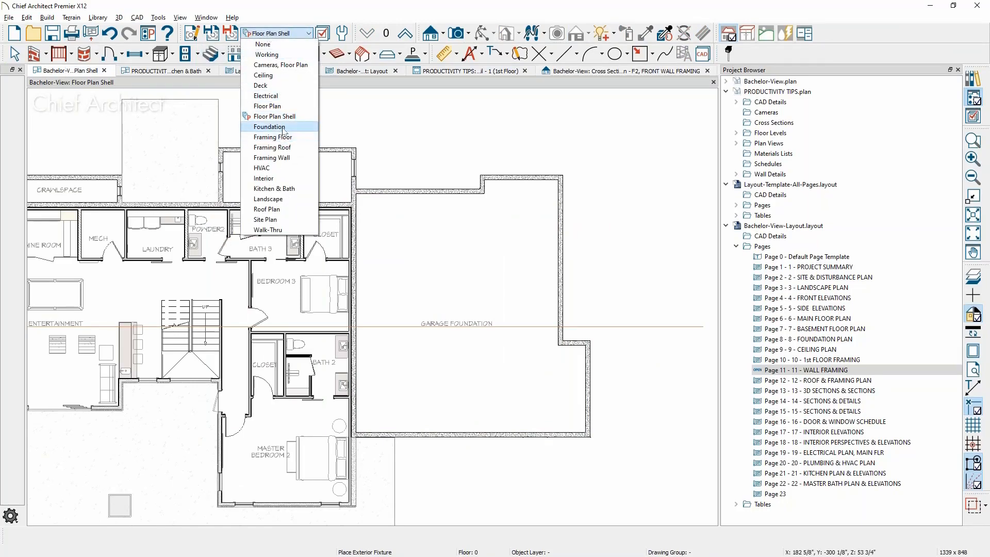
click(270, 127)
Examine the slab specification of the 16" diameter round post footing beside the foundation wall corner, leaving it unedited.
middle_drag(245, 284, 588, 356)
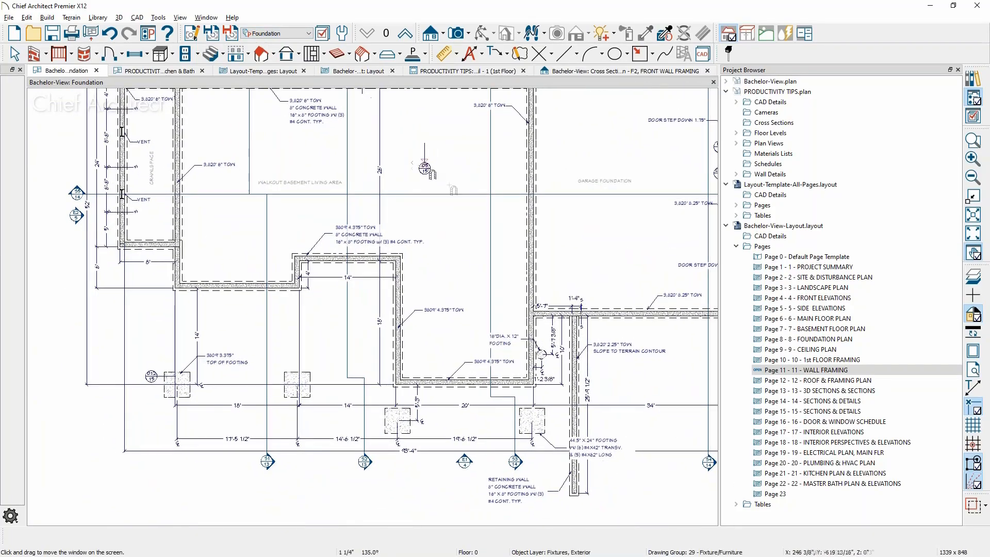
scroll(601, 367, up, 3)
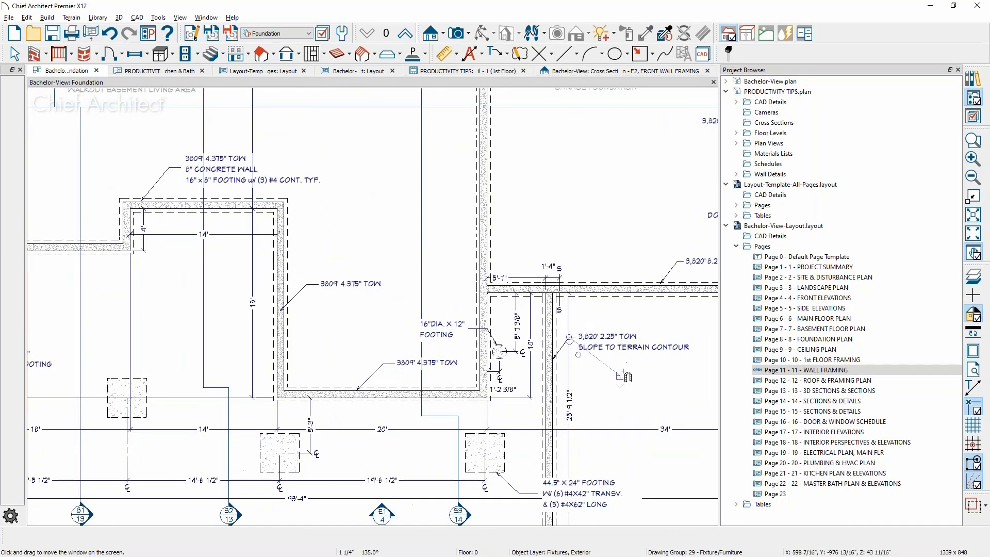
drag(624, 376, 625, 276)
scroll(539, 304, up, 2)
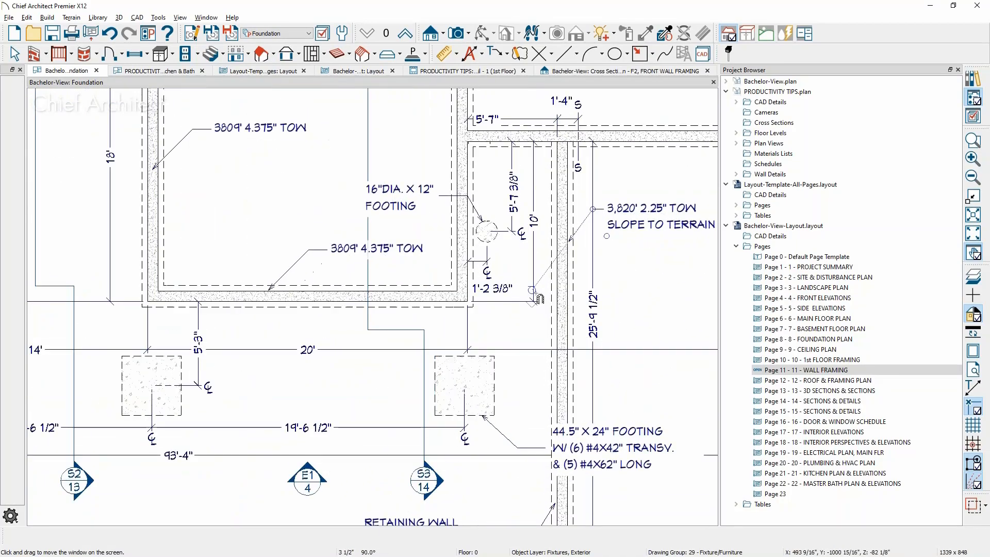
key(space)
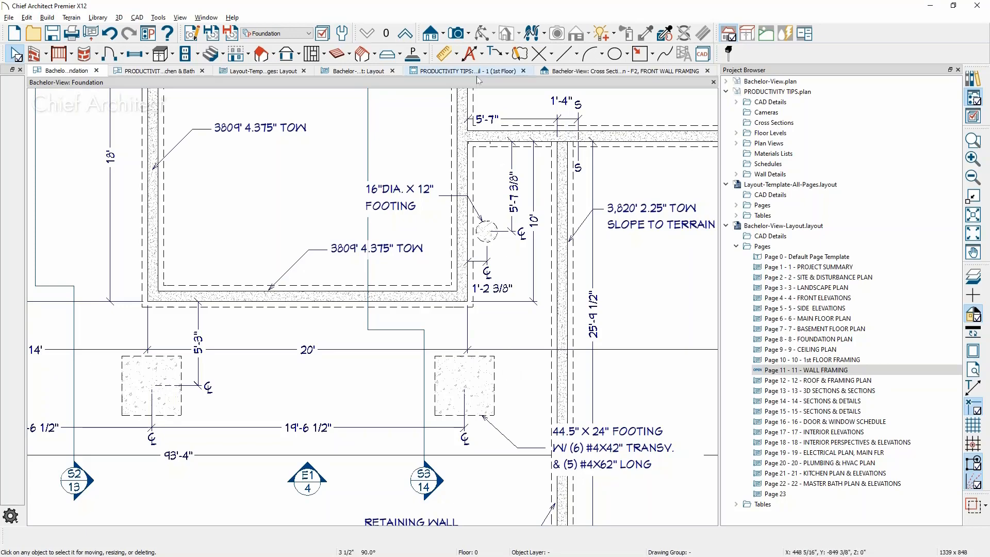
scroll(514, 257, up, 1)
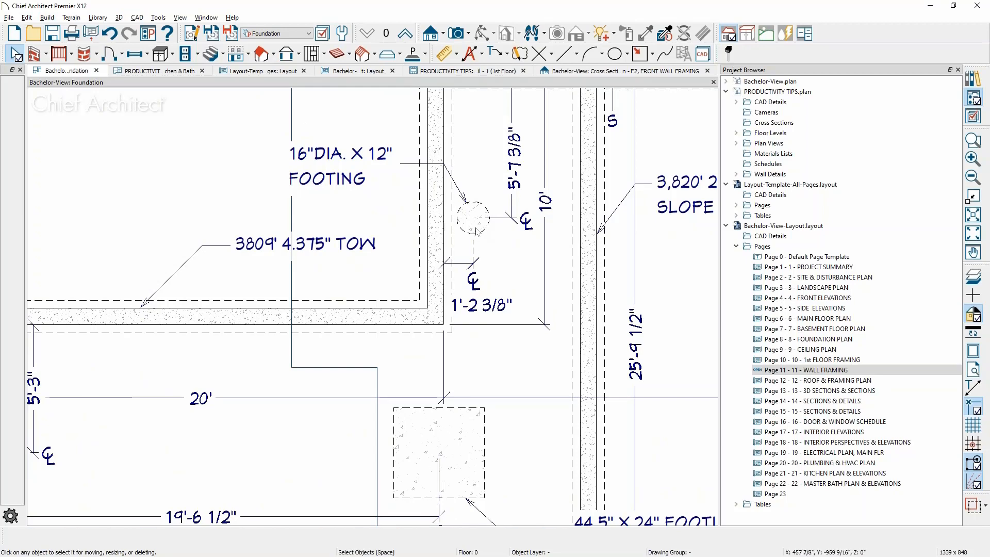
click(477, 231)
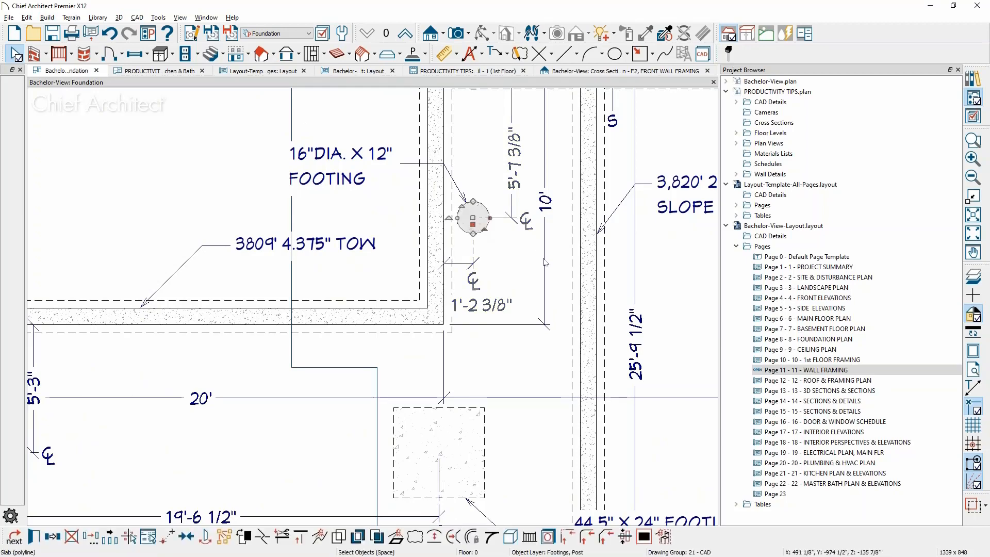
key(ctrl+e)
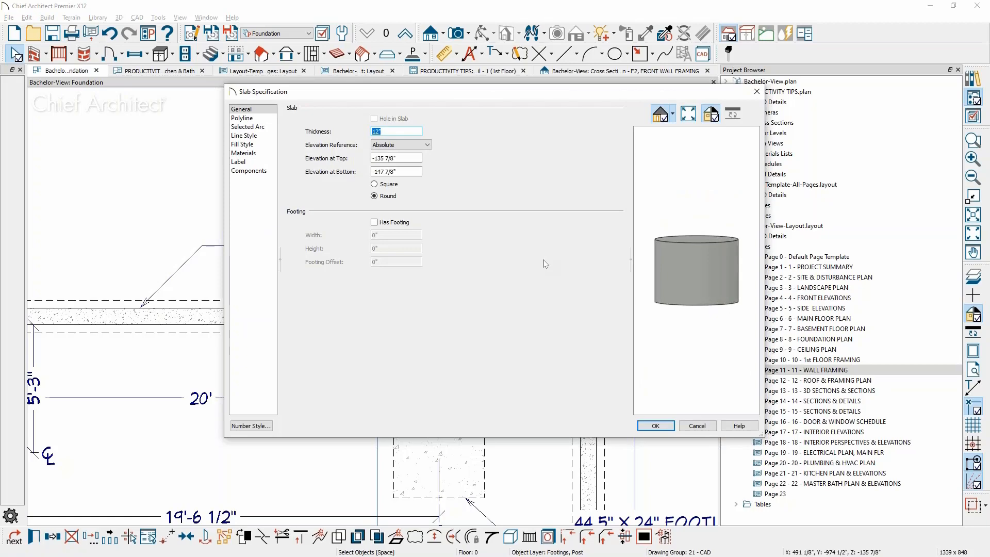
key(Escape)
key(Escape)
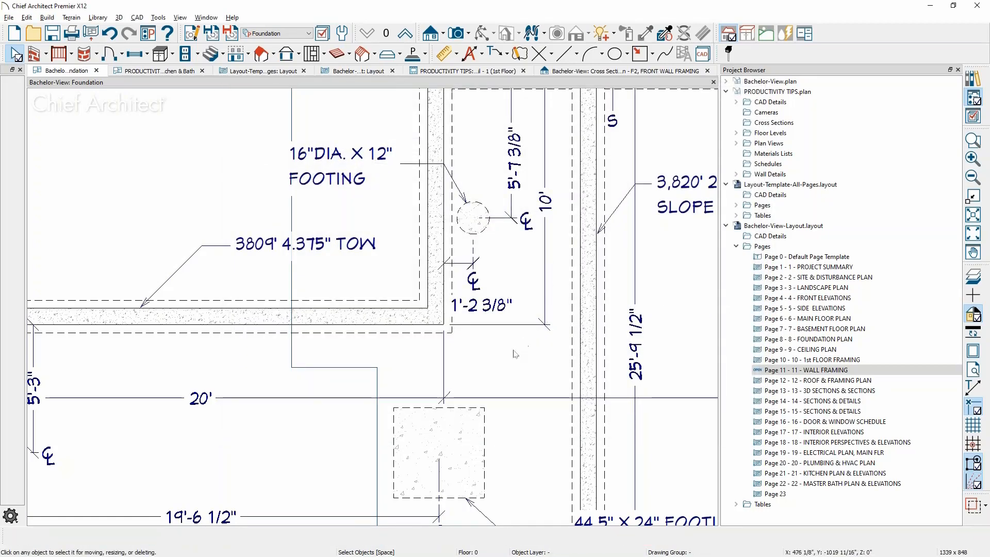
Create a Perspective Floor Overview camera of the foundation level.
middle_drag(518, 334, 537, 235)
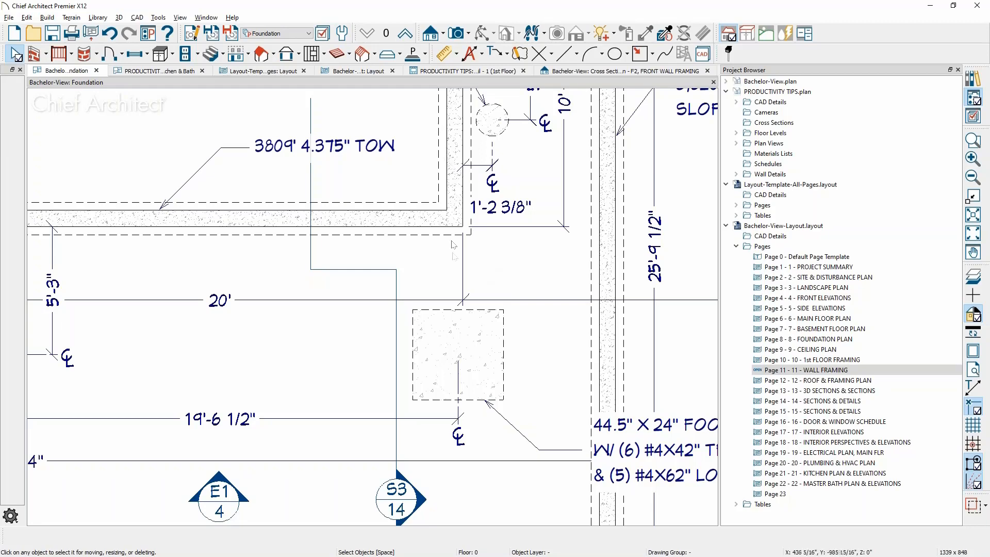
scroll(454, 246, down, 2)
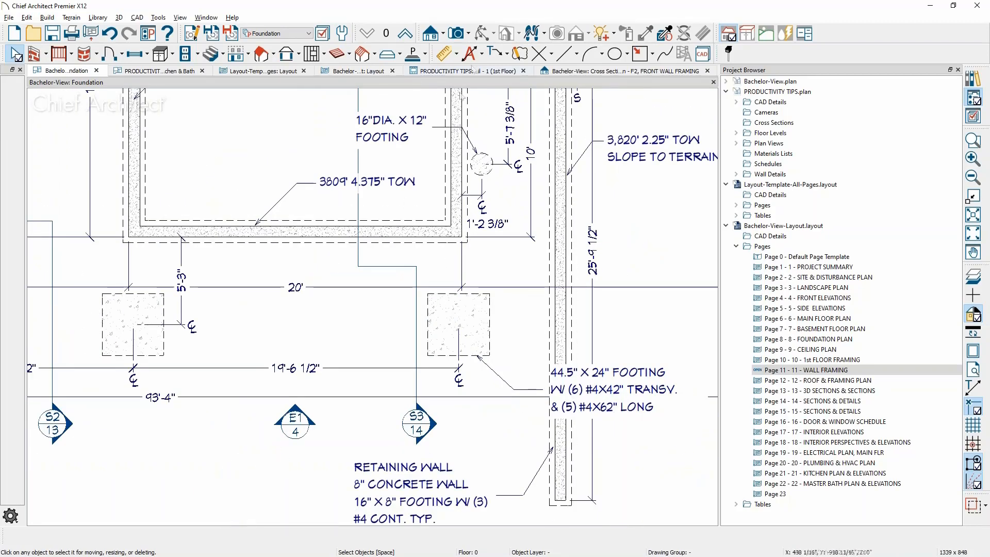
click(467, 34)
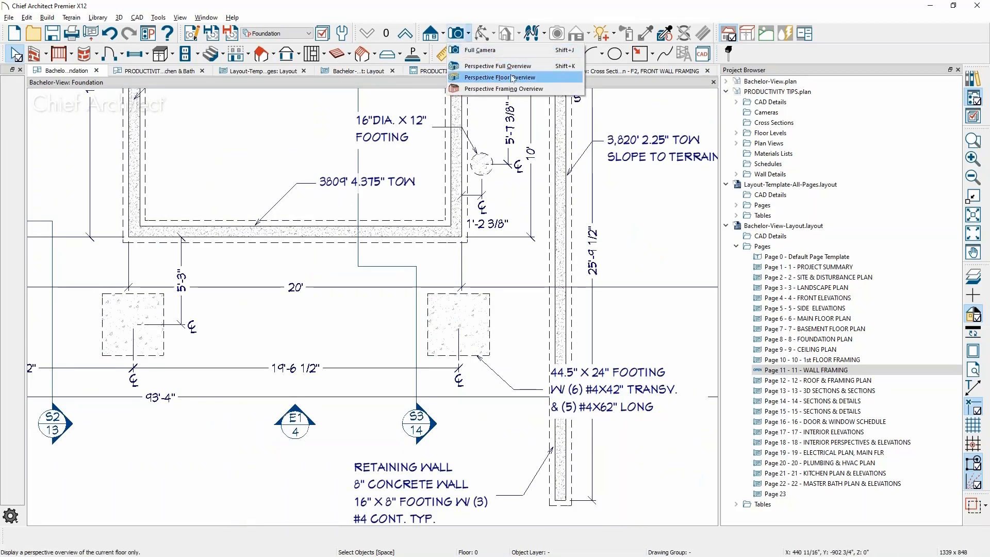
click(514, 78)
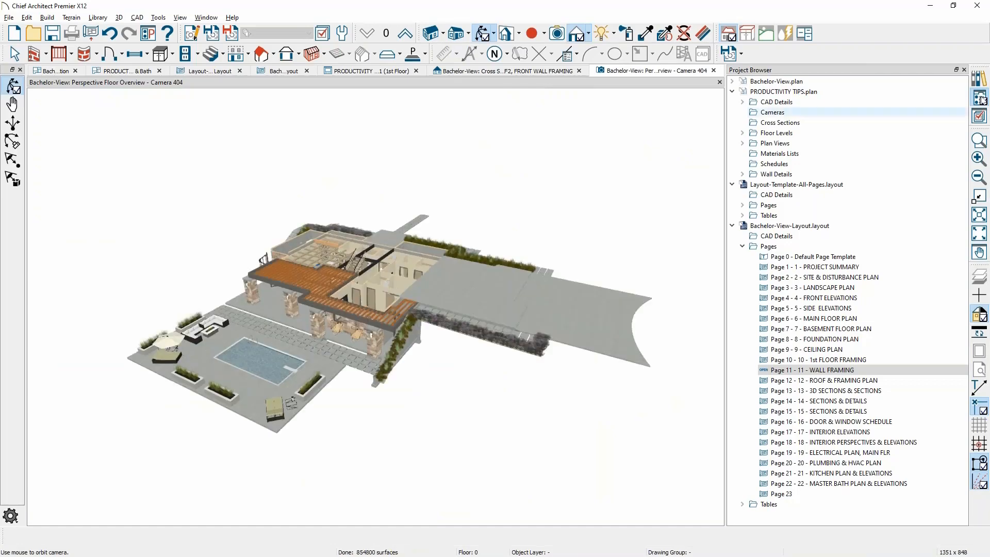
click(981, 99)
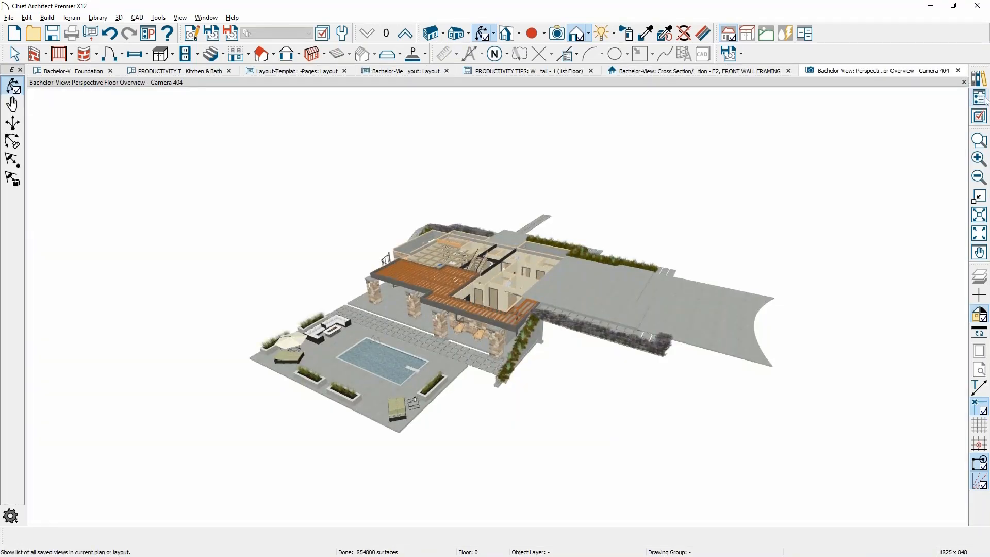
click(981, 98)
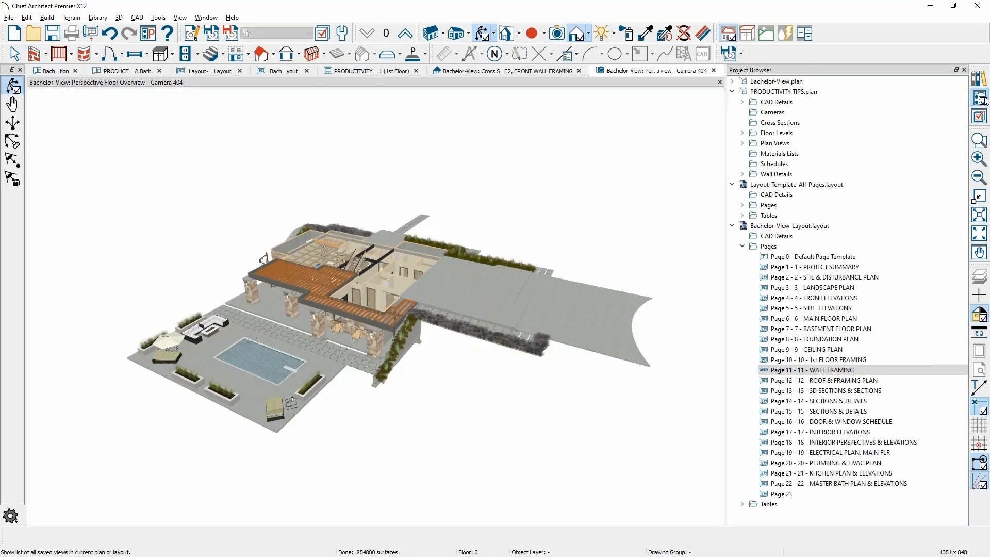
click(981, 99)
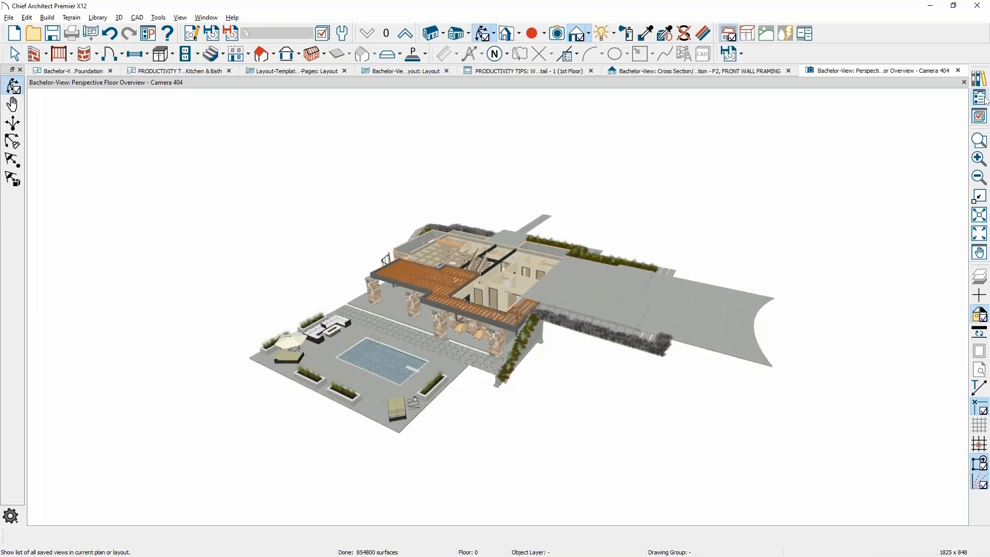
click(982, 98)
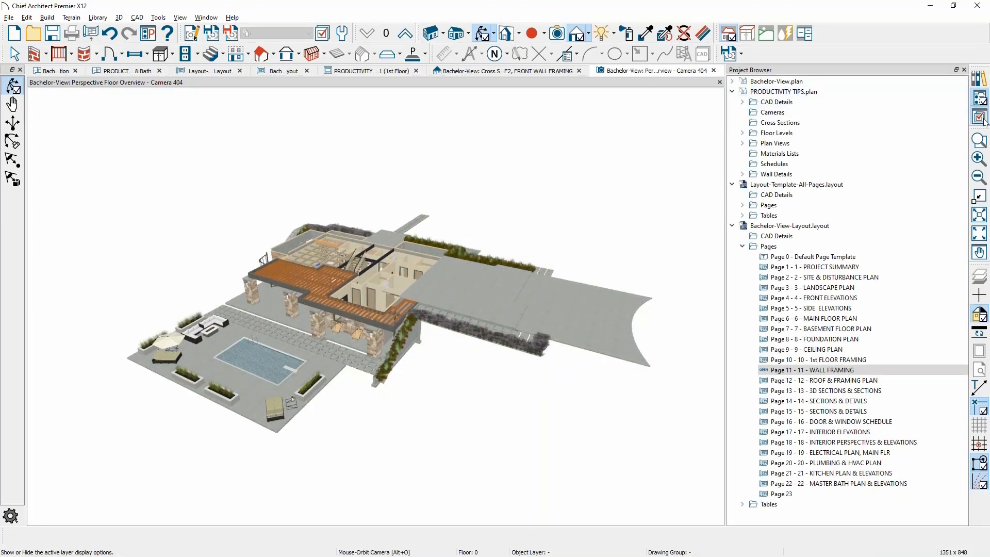
Set the overview's active layer set to 3D Dollhouse Foundation and inspect the round and square footings around the foundation wall corner.
click(983, 119)
click(821, 108)
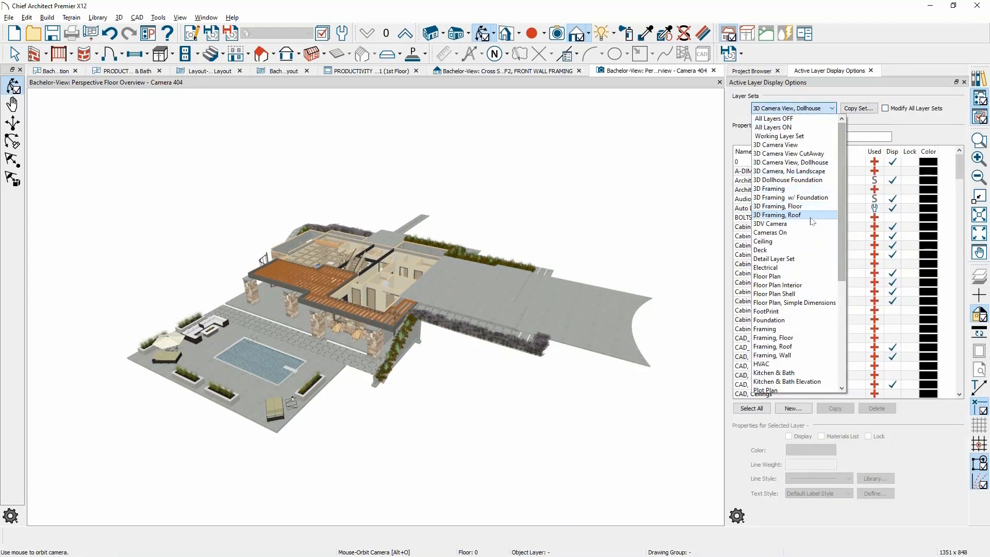
click(801, 181)
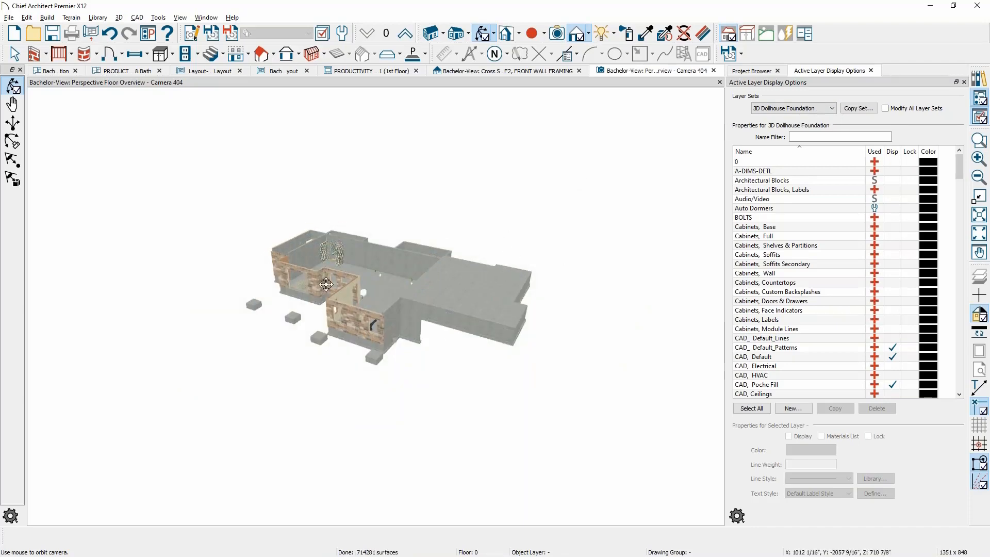
scroll(326, 284, up, 5)
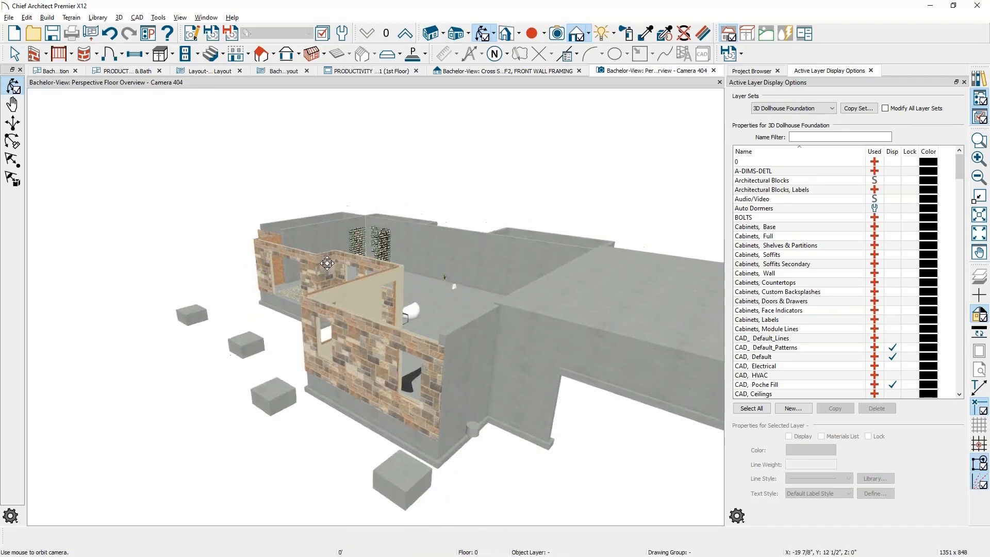
scroll(508, 398, up, 6)
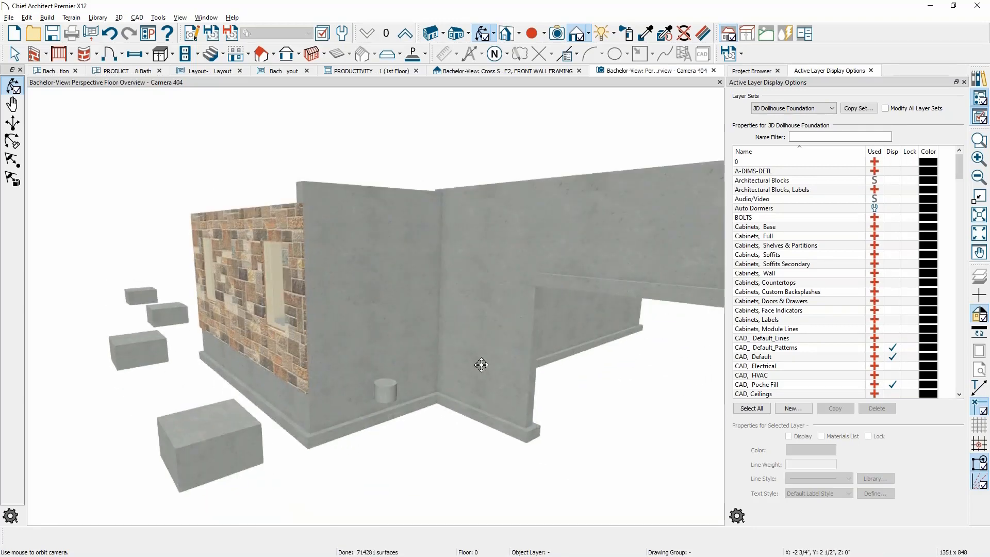
scroll(381, 396, up, 3)
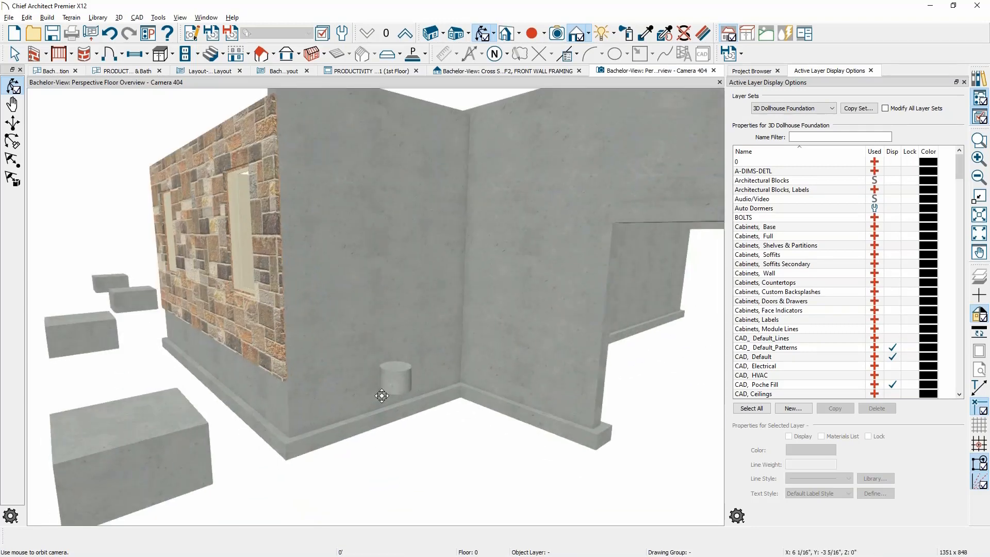
scroll(394, 382, up, 4)
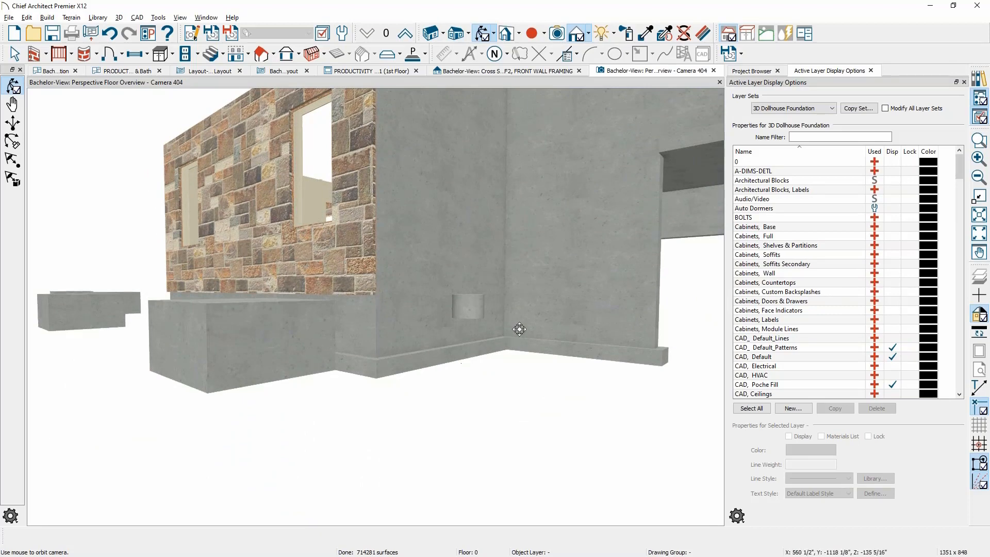
drag(497, 330, 517, 361)
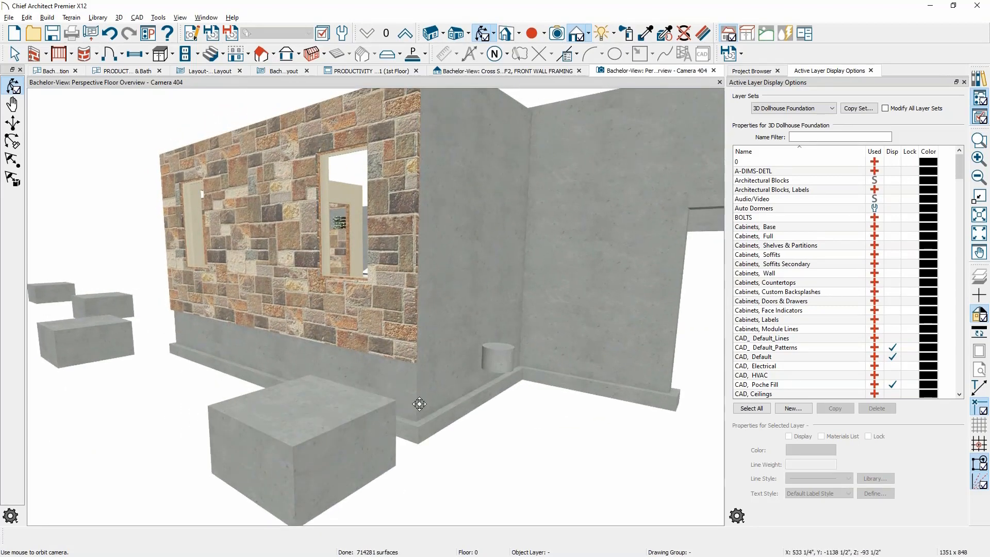
Set the overview's layer set to 3D Framing w/ Foundation and inspect the post standing on the round footing.
click(824, 108)
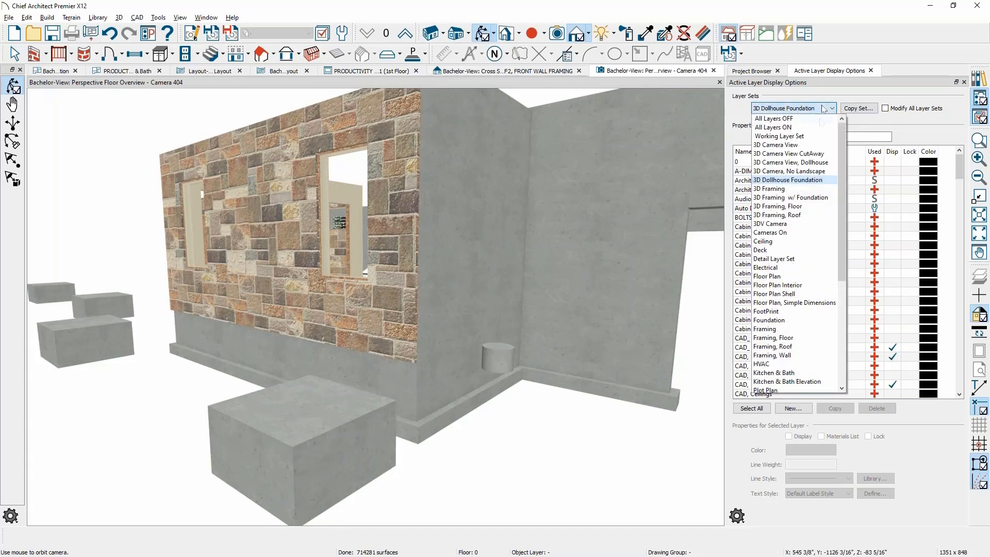
click(820, 197)
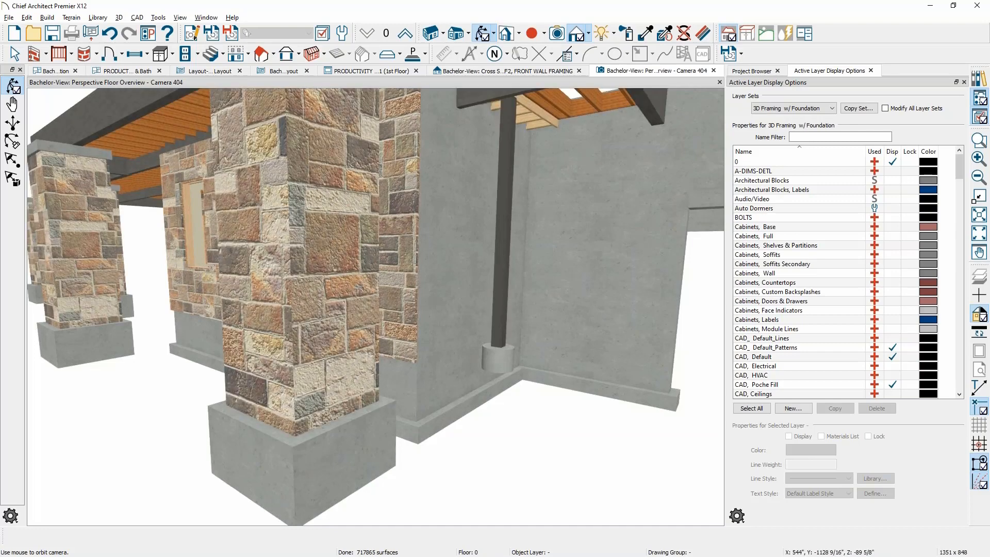
drag(625, 371, 450, 403)
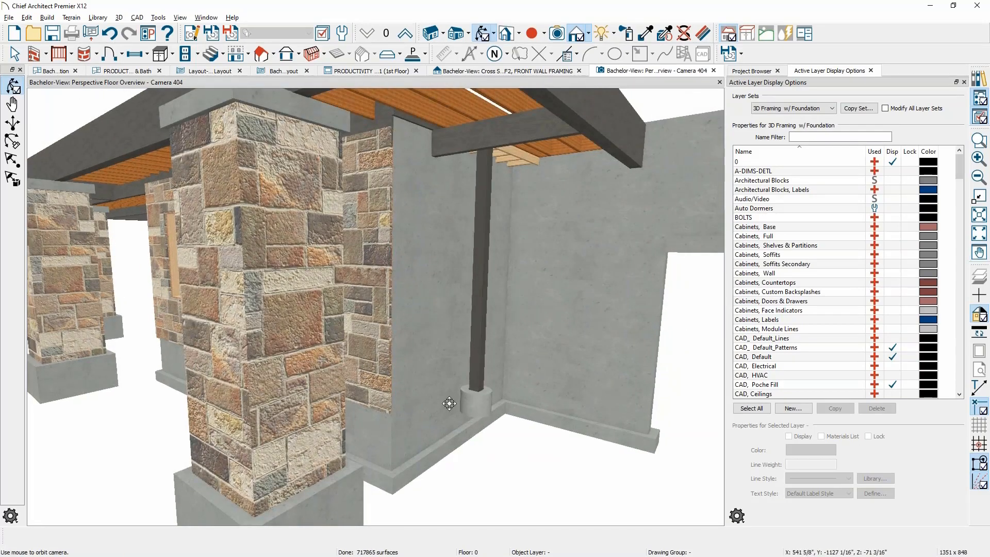
Examine the post footing settings in the Framing Defaults, then close the defaults without editing them.
scroll(480, 405, up, 3)
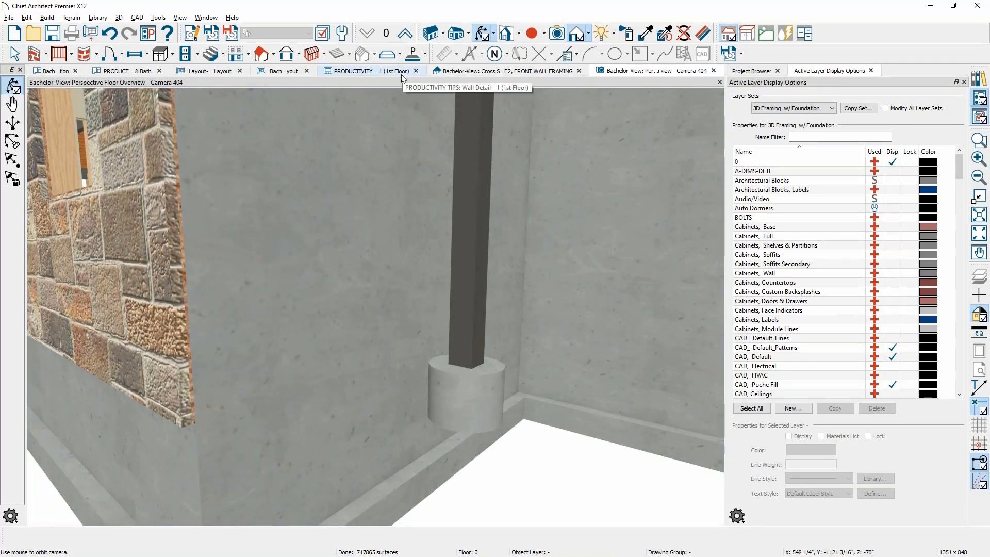
click(346, 37)
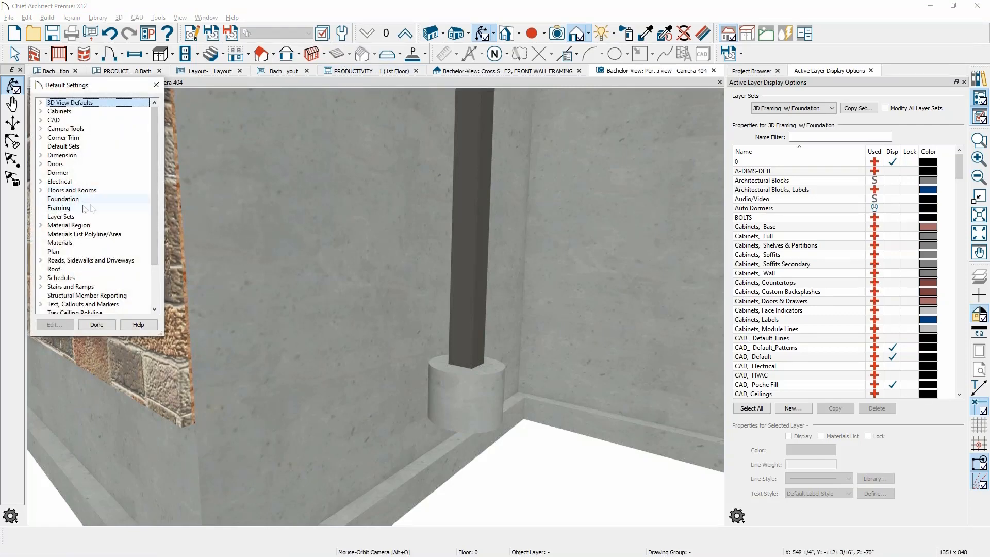
click(54, 209)
double_click(54, 208)
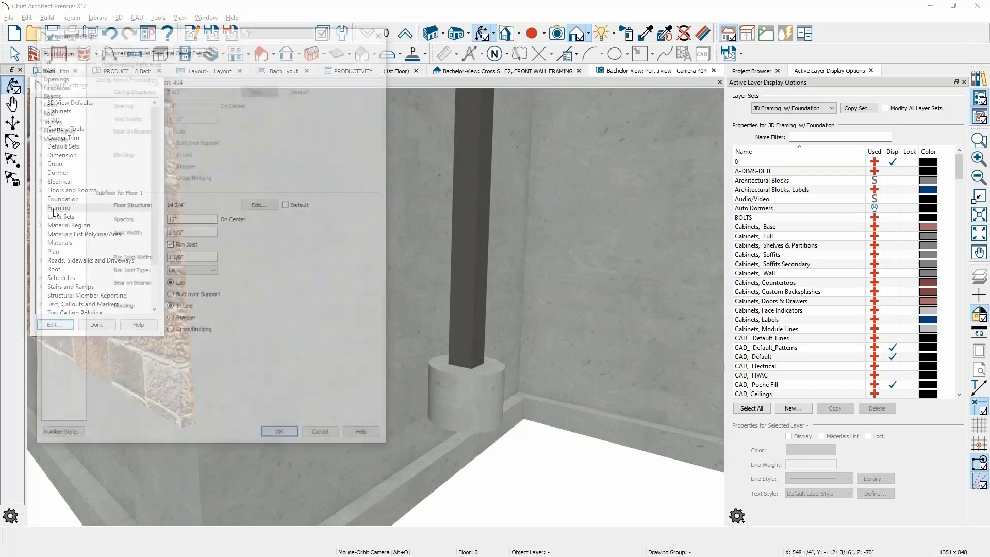
drag(113, 35, 168, 76)
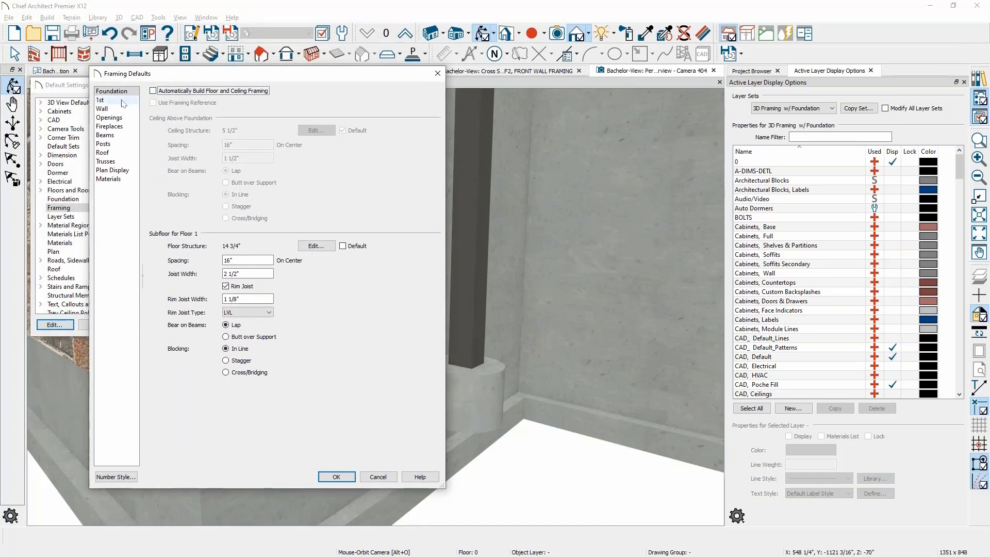
click(119, 144)
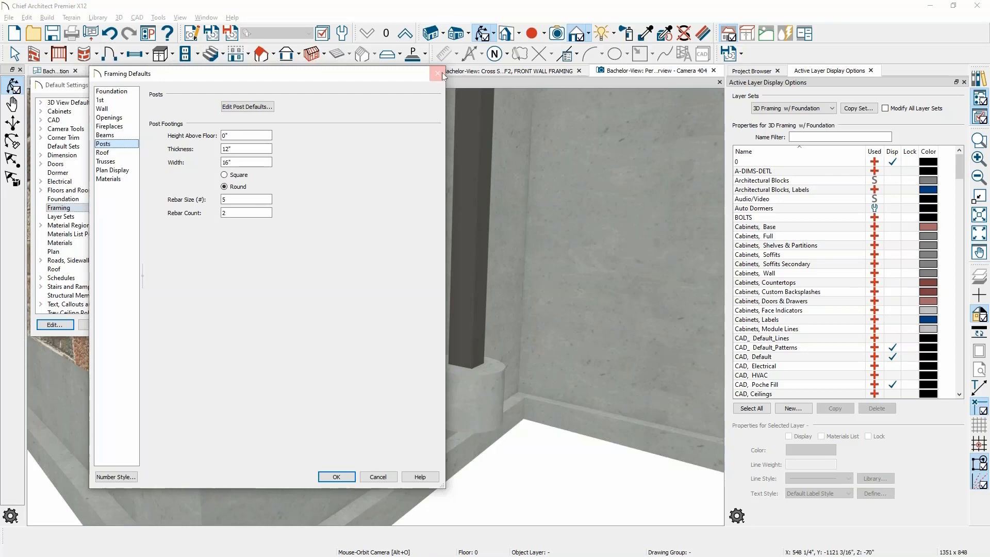
click(438, 74)
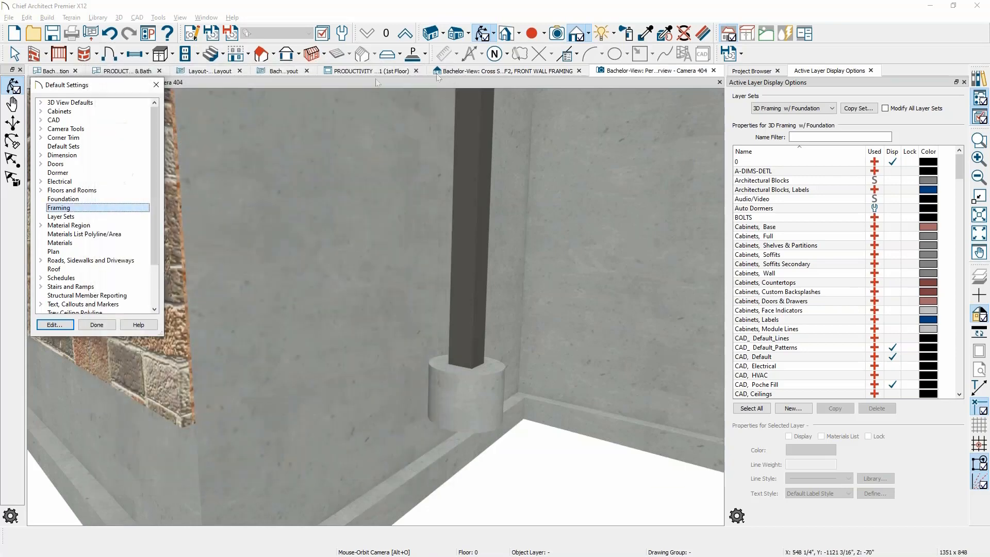
click(153, 83)
Show the productivity tips in the Kitchen & Bath plan view and toggle the crosshairs on and off.
click(56, 71)
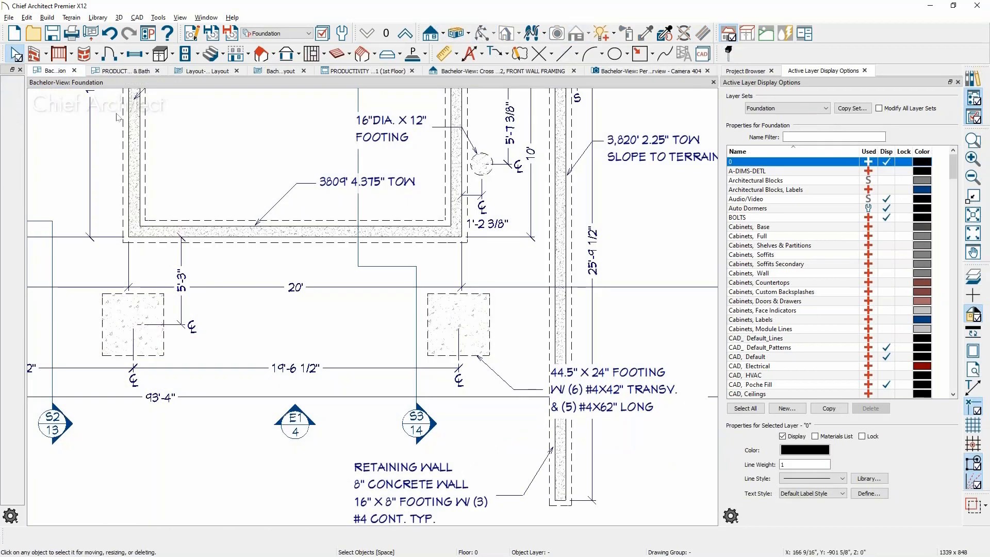
click(126, 71)
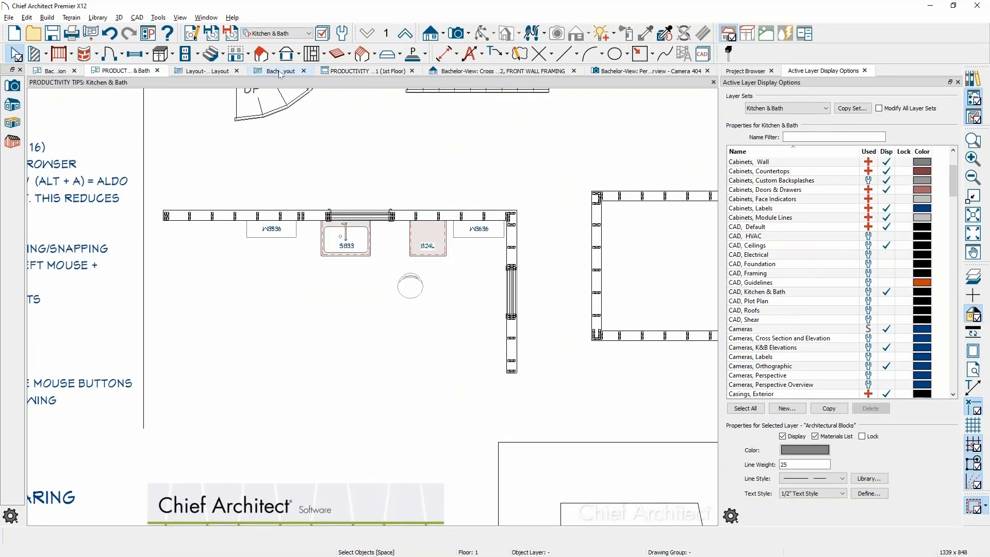
middle_drag(152, 218, 606, 300)
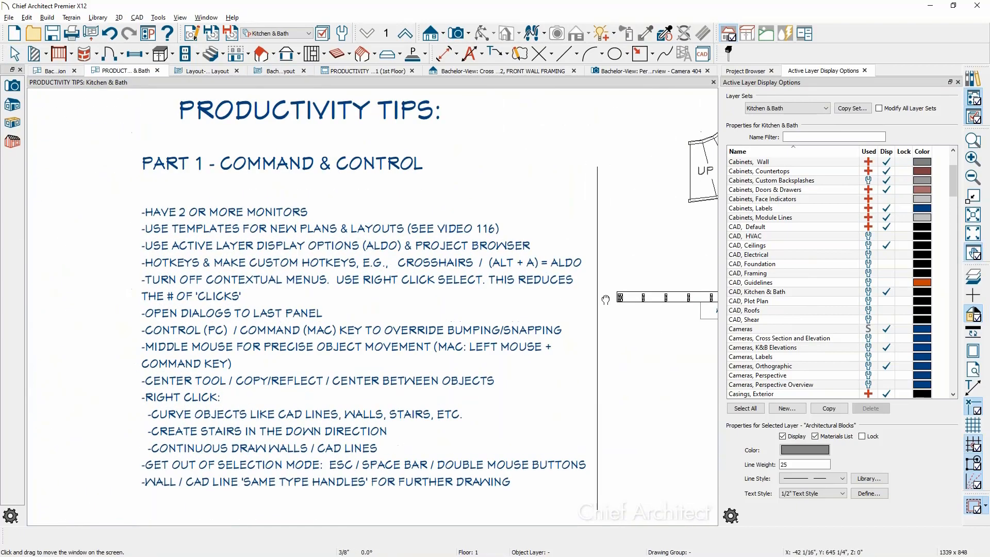
scroll(391, 212, up, 1)
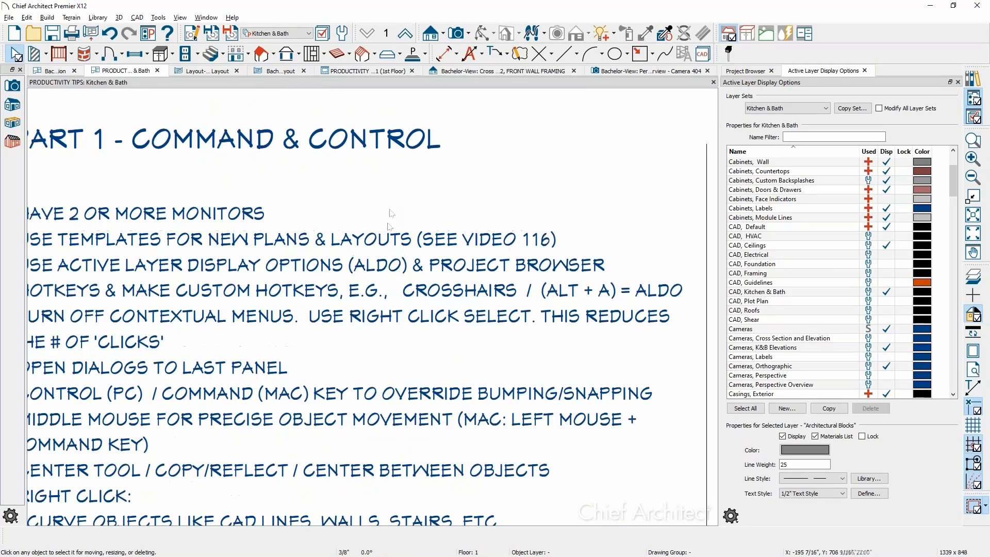
middle_drag(392, 257, 475, 265)
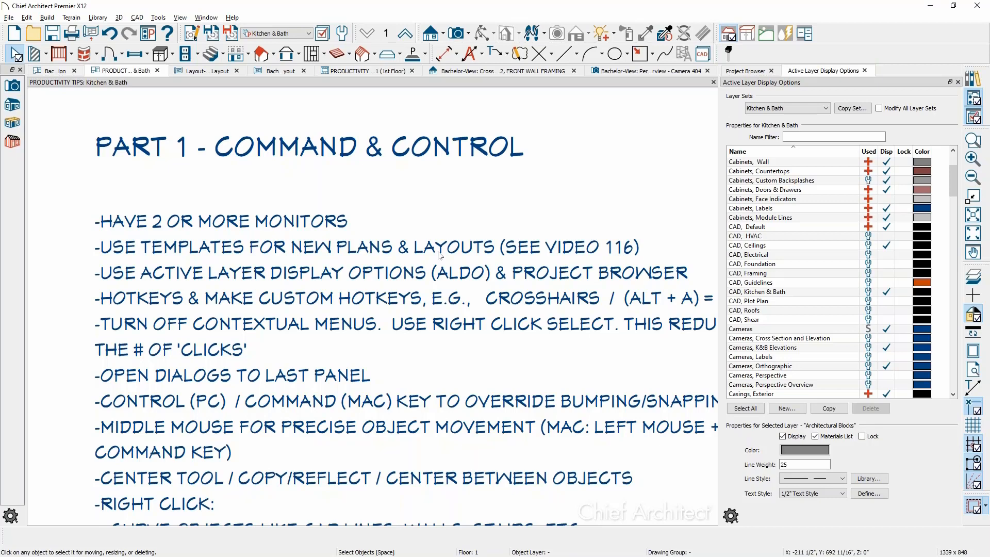
key(alt+a)
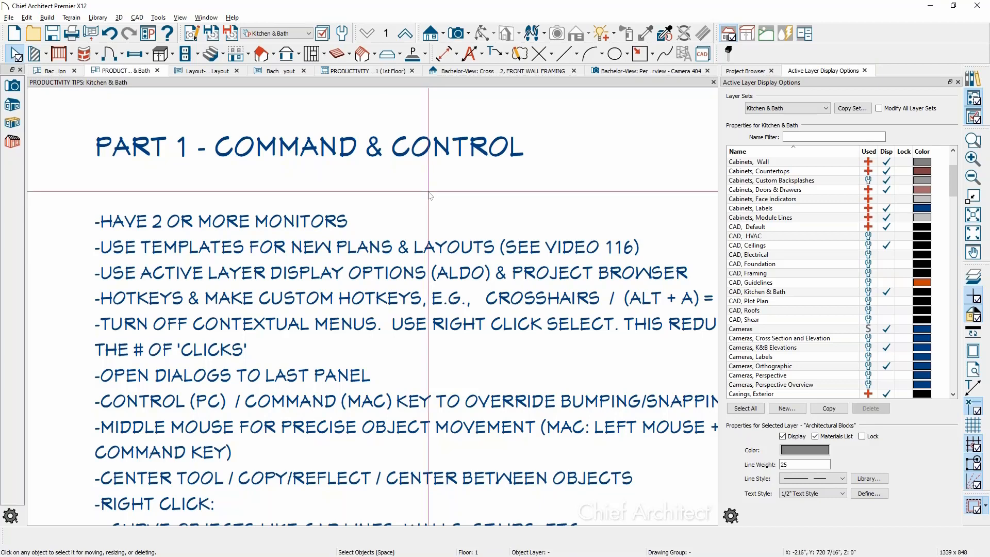
key(alt+a)
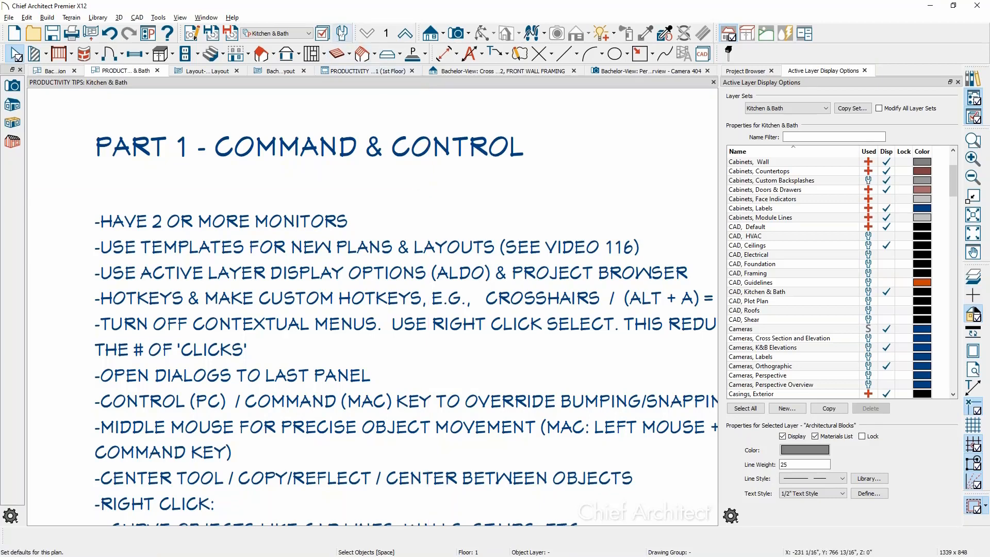
Open the plan's General Cabinet defaults, review the minimum width and filler options, and close them unedited.
click(342, 32)
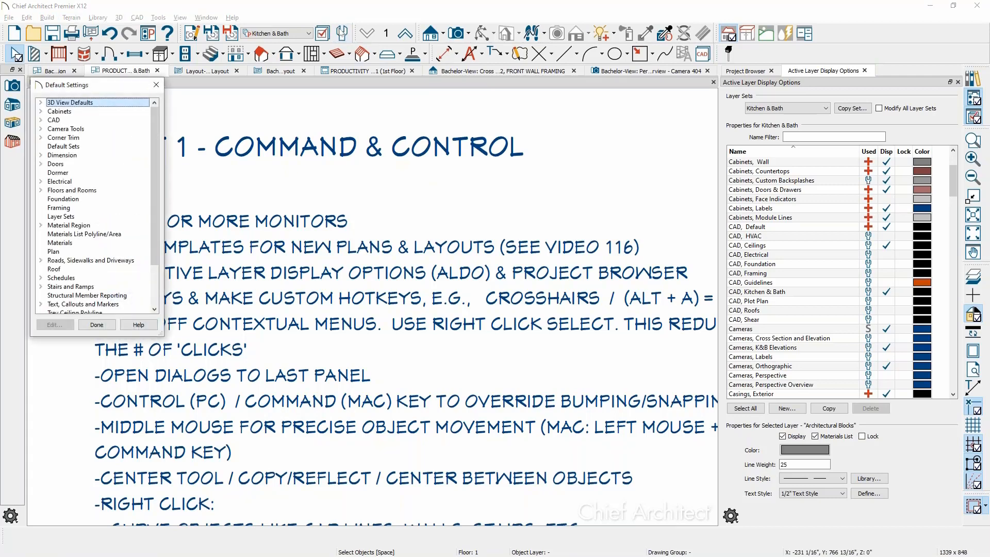
click(41, 111)
double_click(99, 120)
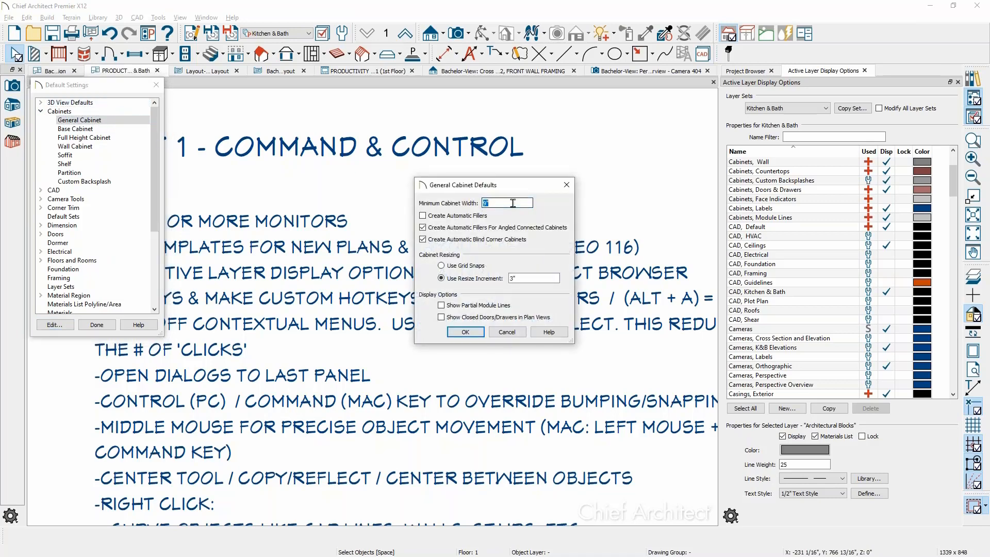
click(567, 184)
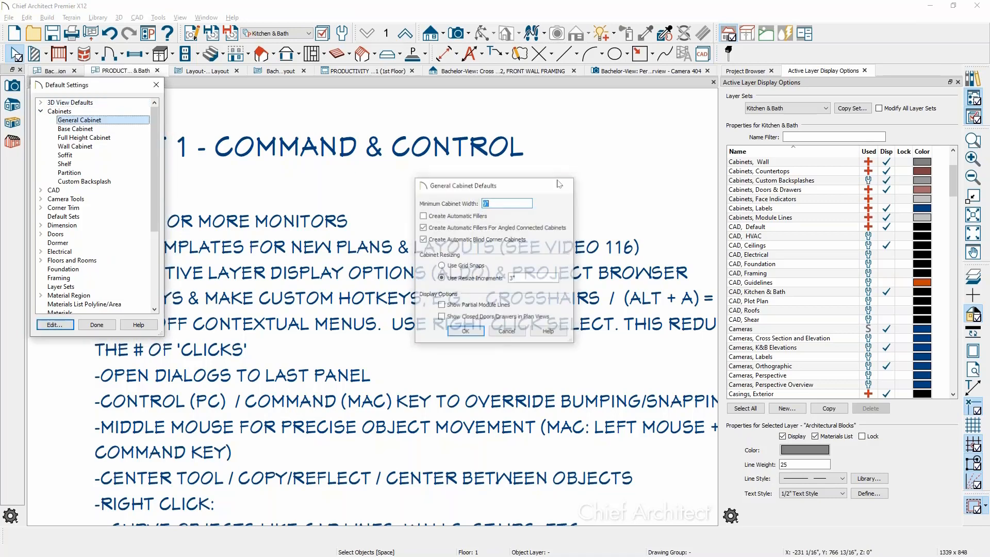
Review the general settings of the Base Cabinet defaults, then cancel and close the default settings.
click(84, 130)
double_click(84, 129)
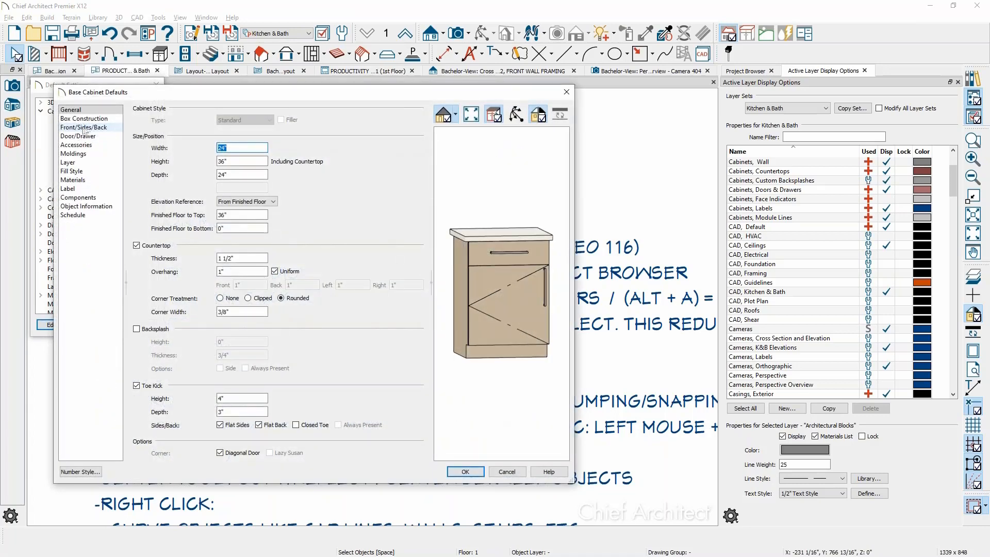
drag(252, 103, 317, 104)
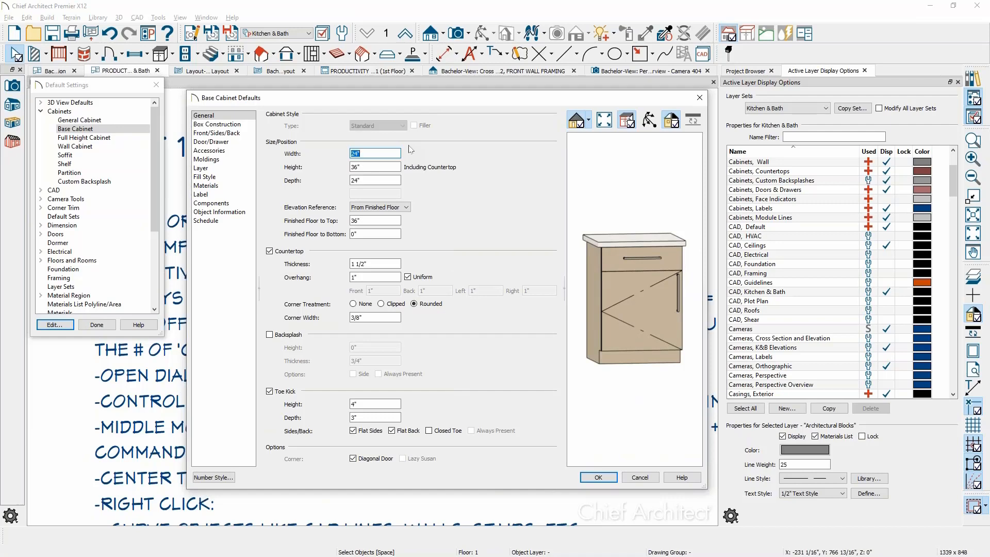
click(640, 478)
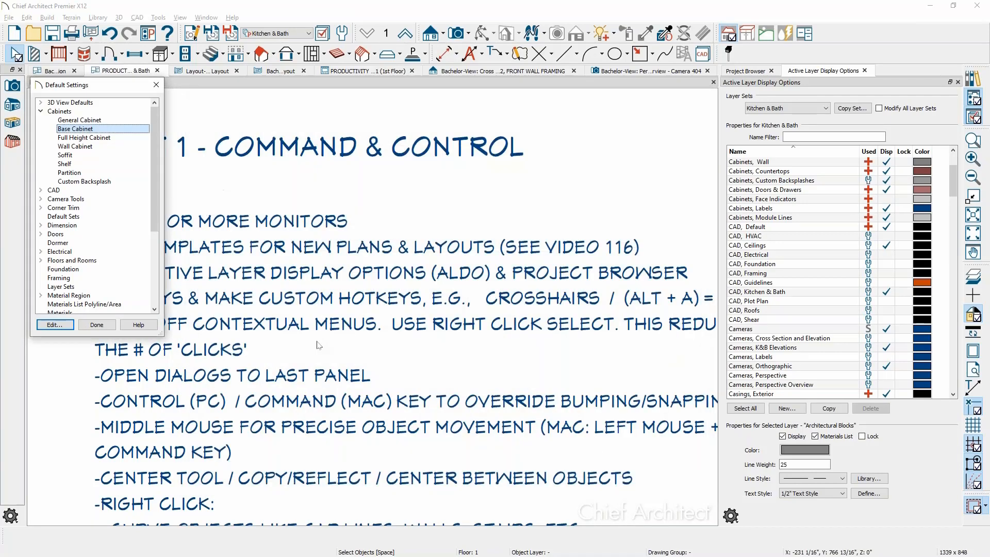
click(96, 325)
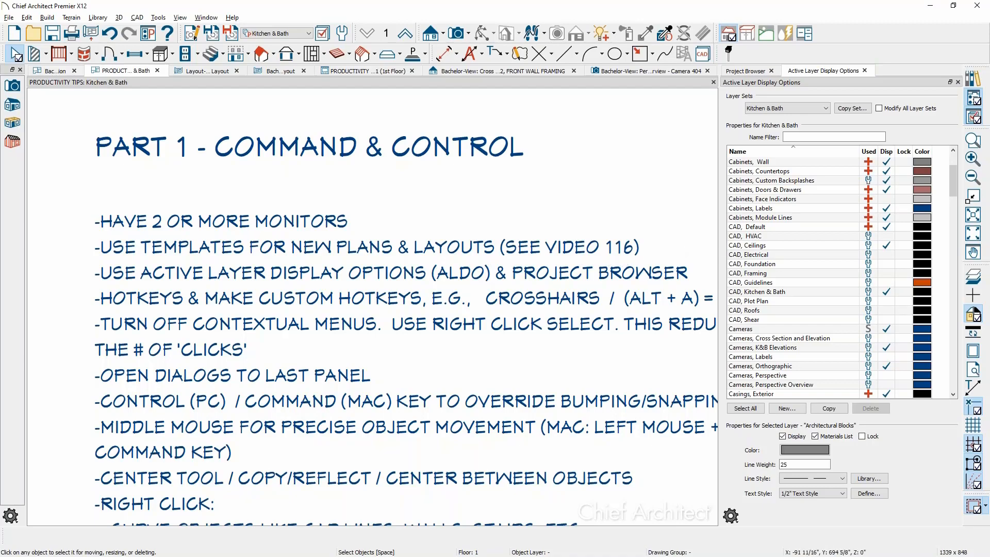
Switch to the web browser and search all content on the Chief Architect website for 116.
drag(989, 48, 687, 30)
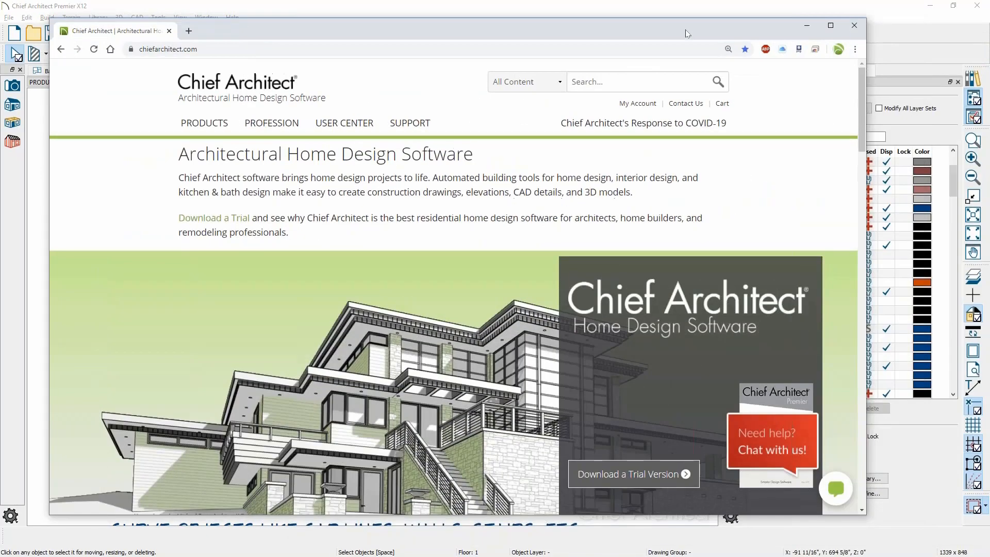
click(617, 79)
text(116)
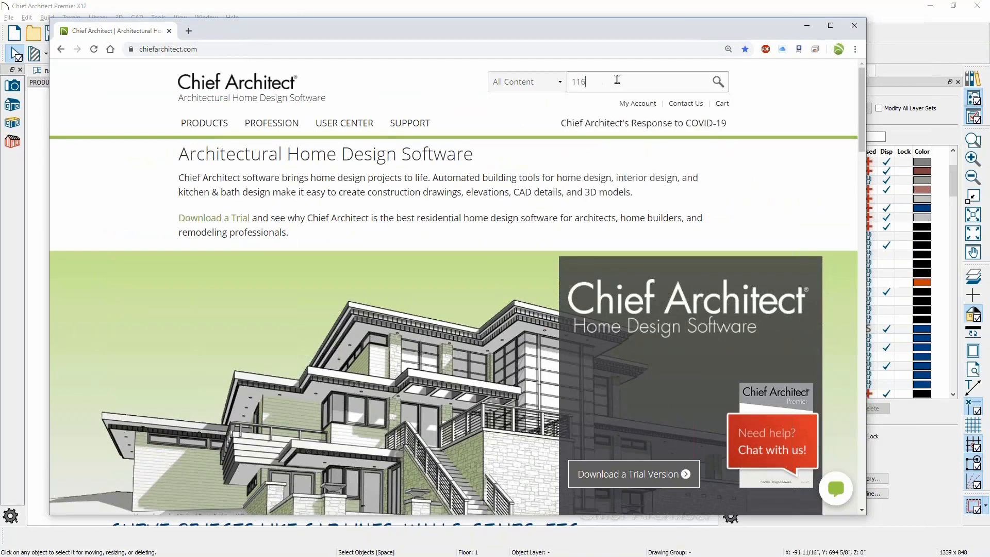
key(Return)
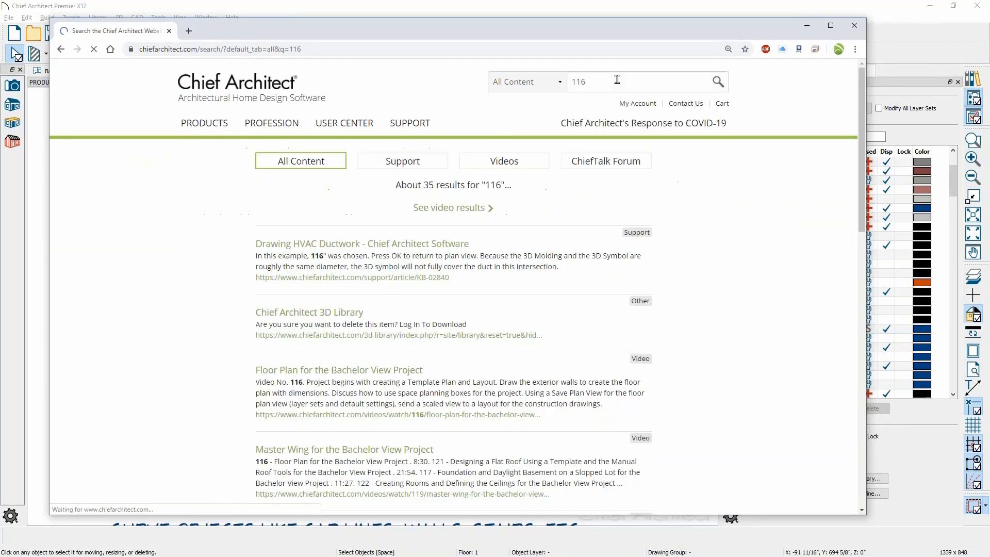
Open the website's Samples Gallery and look over the Bachelor View entry under Projects & Sample Plans.
mouse_move(229, 129)
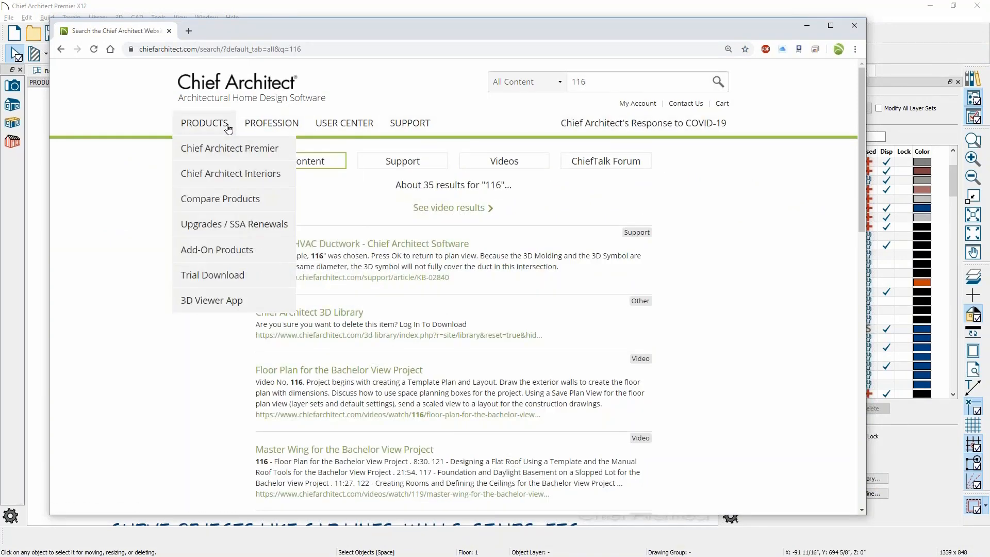
mouse_move(345, 124)
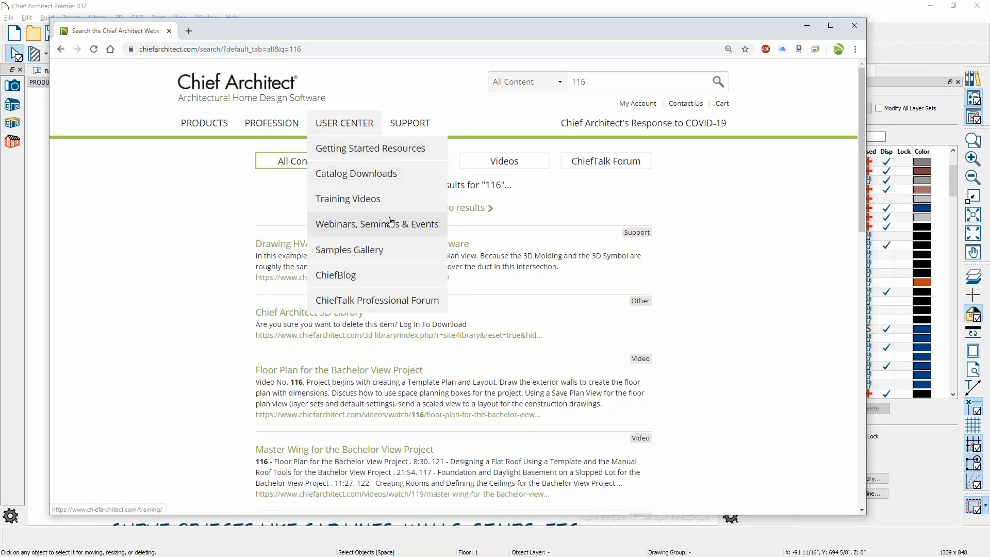
click(380, 250)
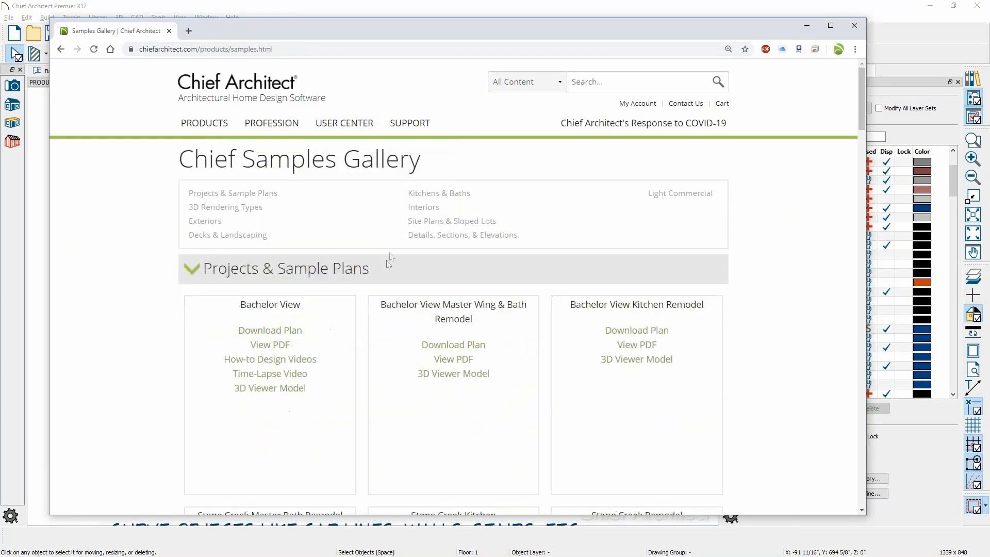
scroll(250, 305, down, 1)
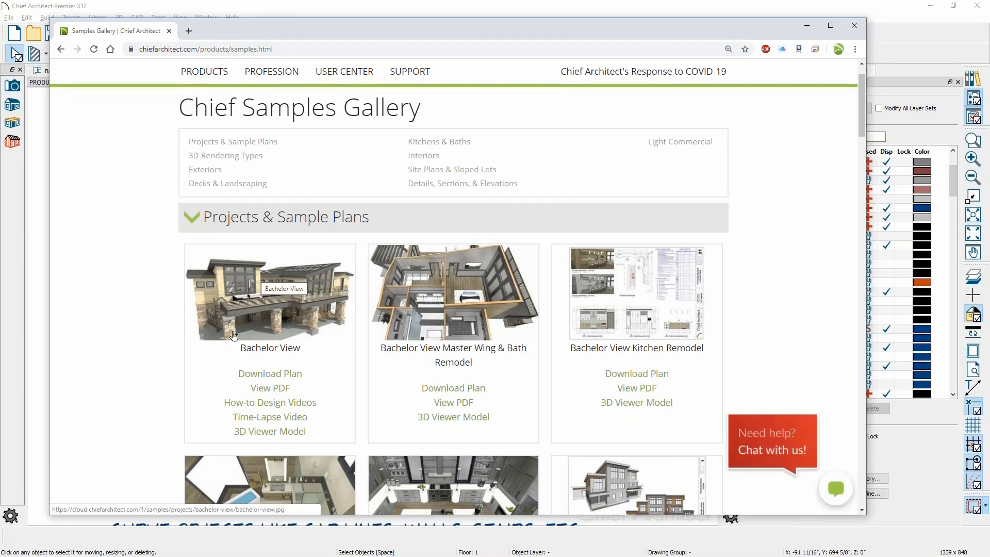
Open the Bachelor View How-to Design Videos and highlight "Template Plan and Layout" in the description of video 116.
click(249, 406)
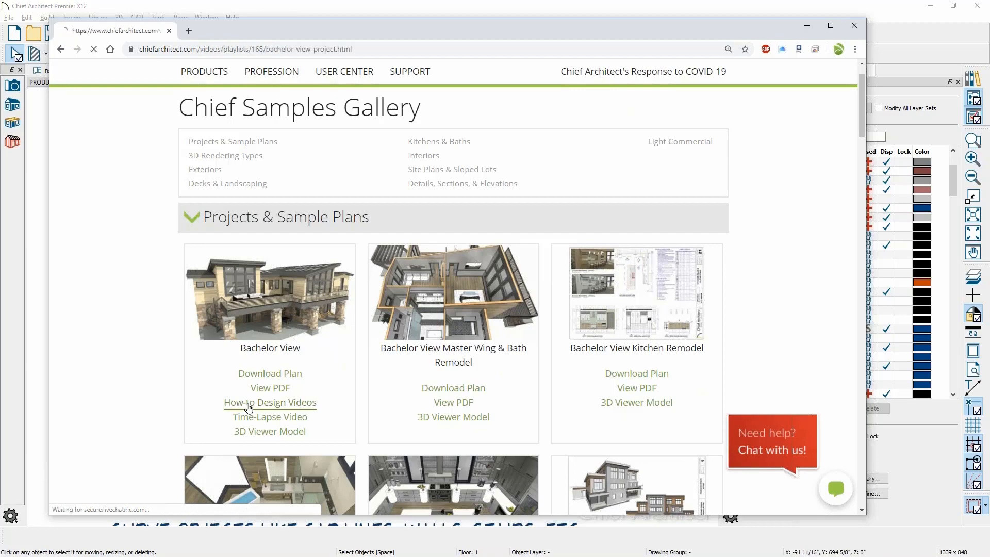
scroll(180, 298, down, 1)
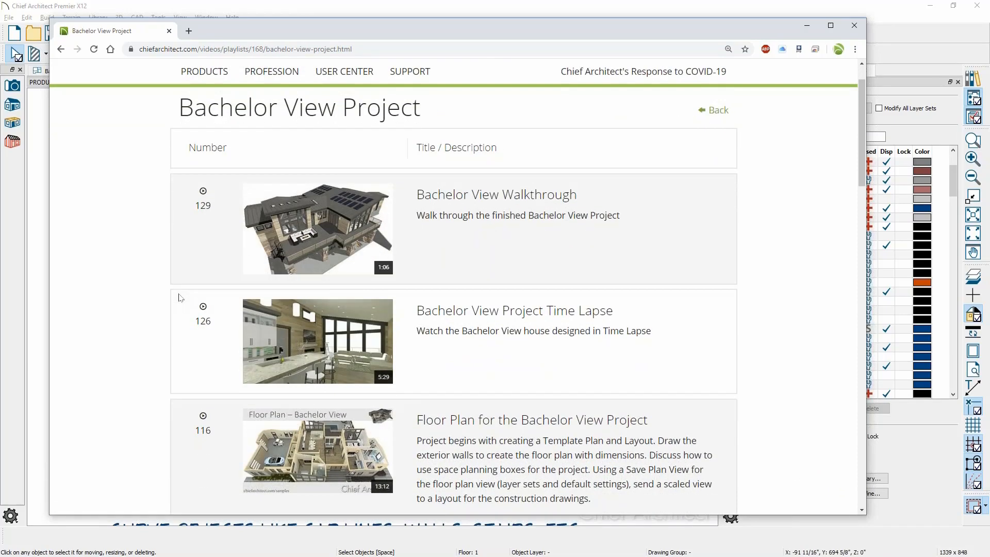
scroll(180, 298, down, 1)
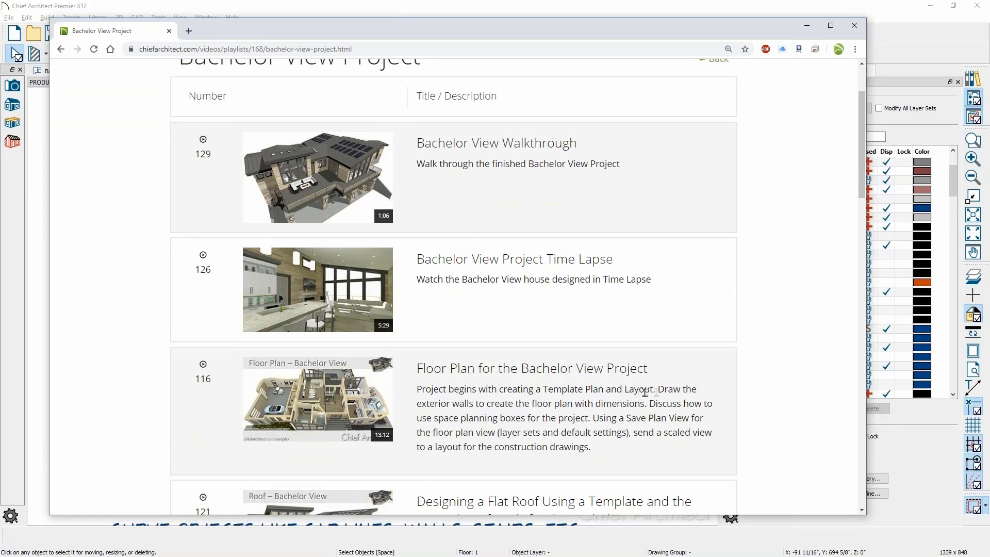
drag(656, 391, 541, 391)
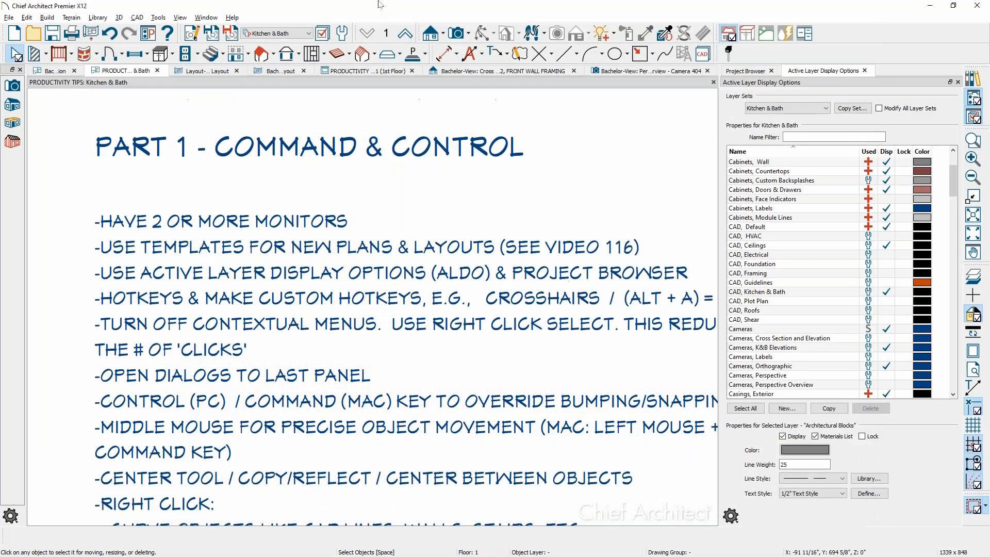
Place a post with footing in the blank area beside the productivity notes, turning on display of the Footings, Post layer.
click(381, 5)
scroll(385, 133, down, 2)
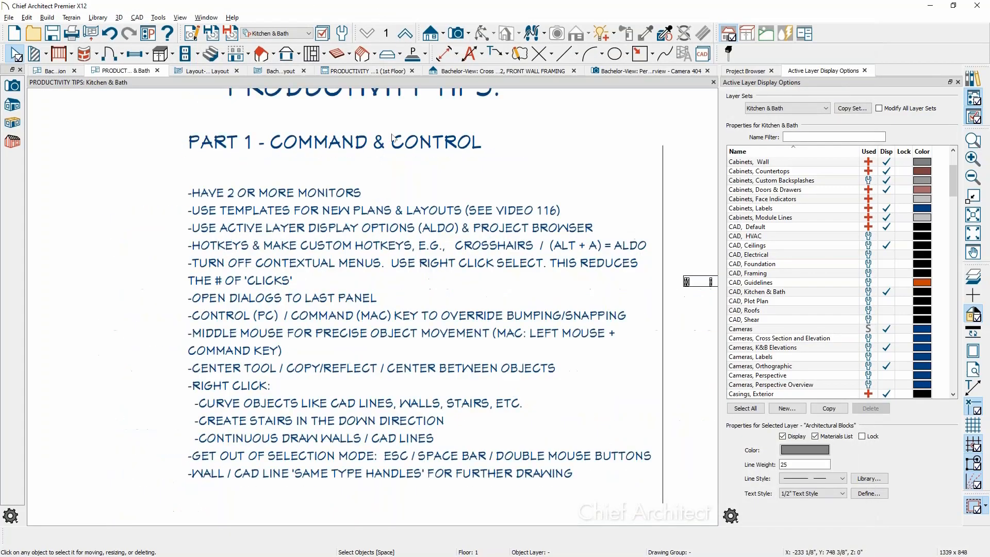
middle_drag(205, 189, 564, 220)
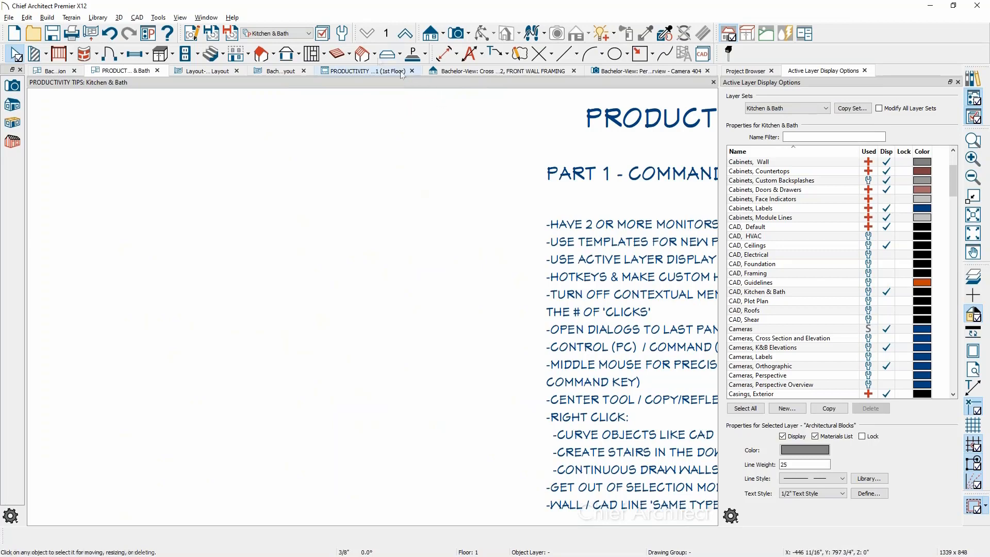
click(350, 55)
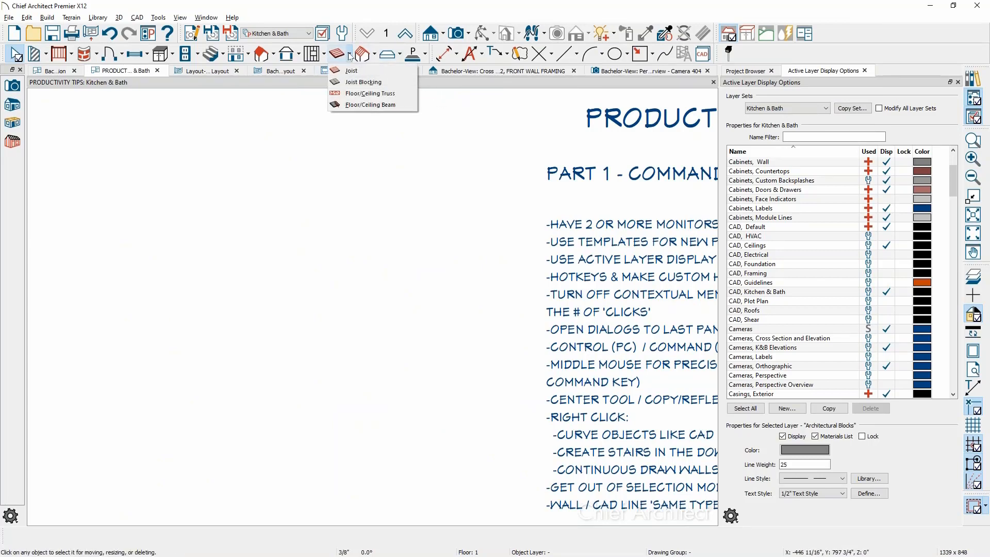
click(325, 56)
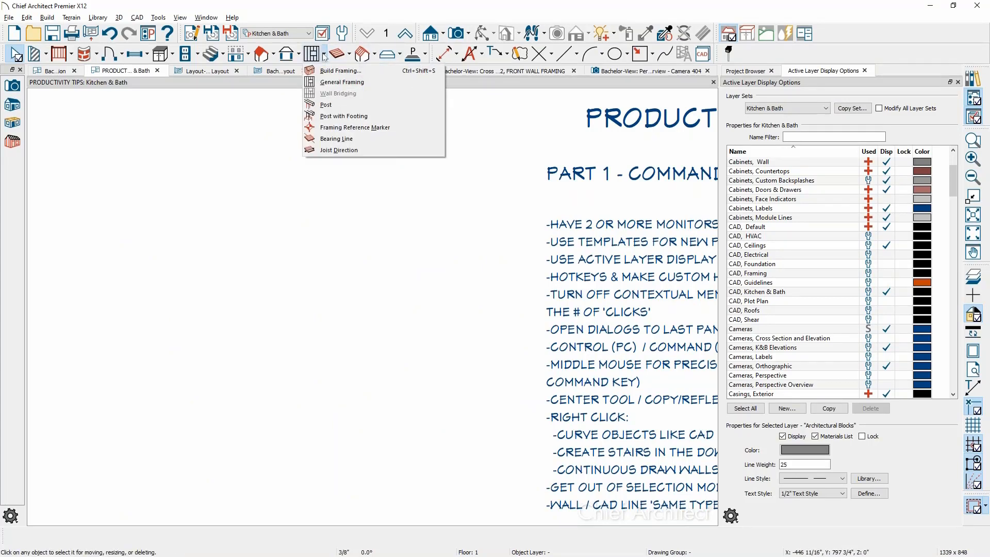
click(366, 117)
middle_drag(199, 238, 321, 222)
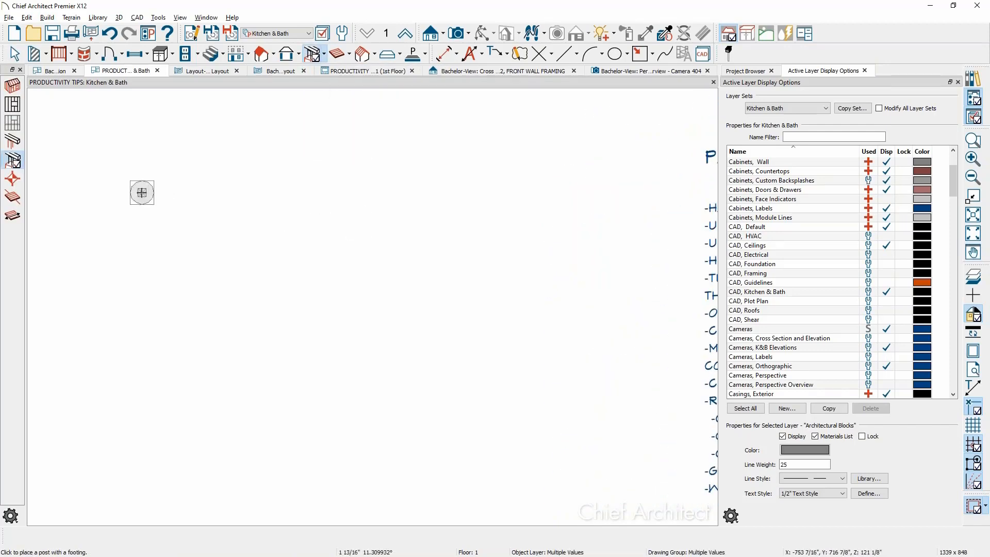
click(142, 192)
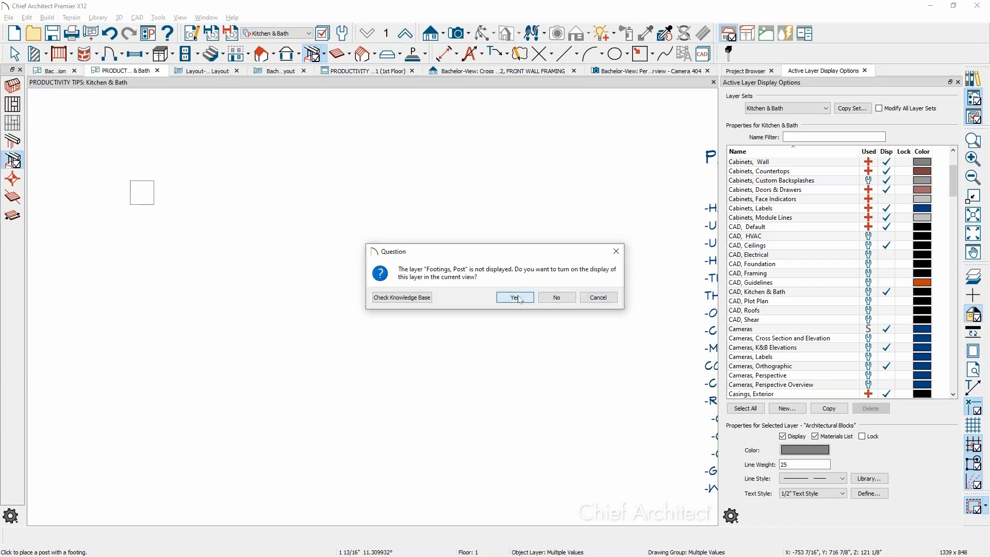
click(516, 298)
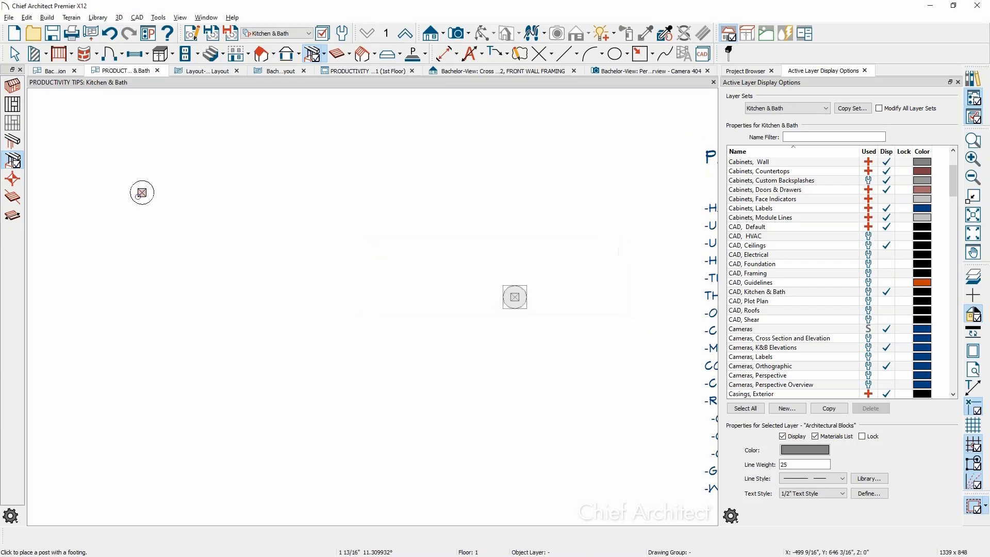
Select the post together with its footing and multiple-copy both horizontally into an evenly spaced row of four.
key(space)
drag(98, 156, 222, 265)
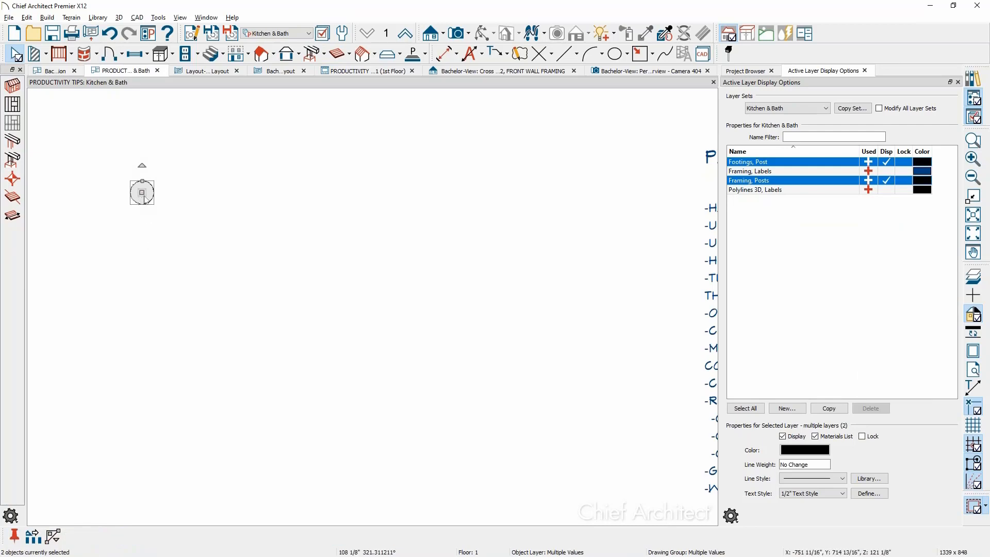
drag(145, 201, 331, 204)
drag(98, 173, 192, 233)
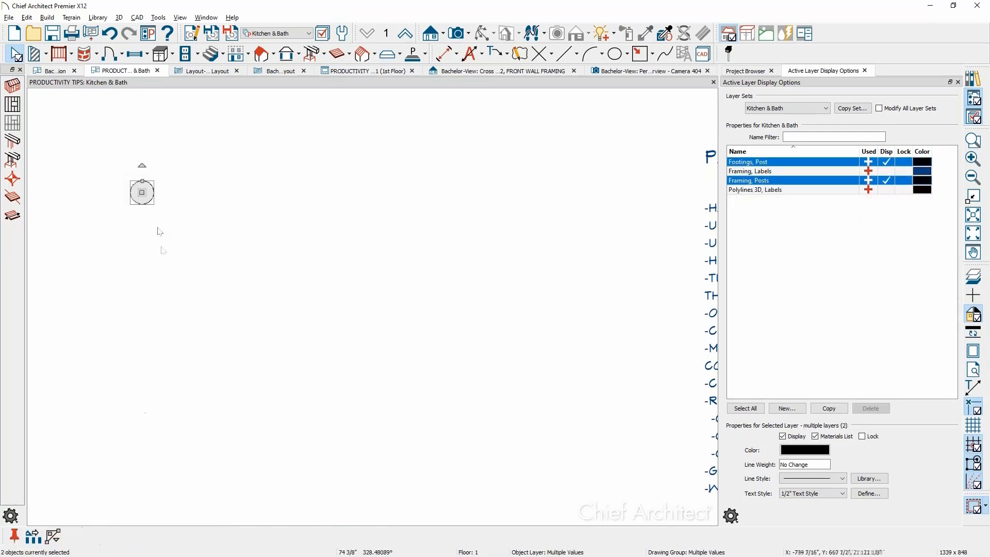
drag(142, 193, 309, 369)
key(Escape)
click(33, 536)
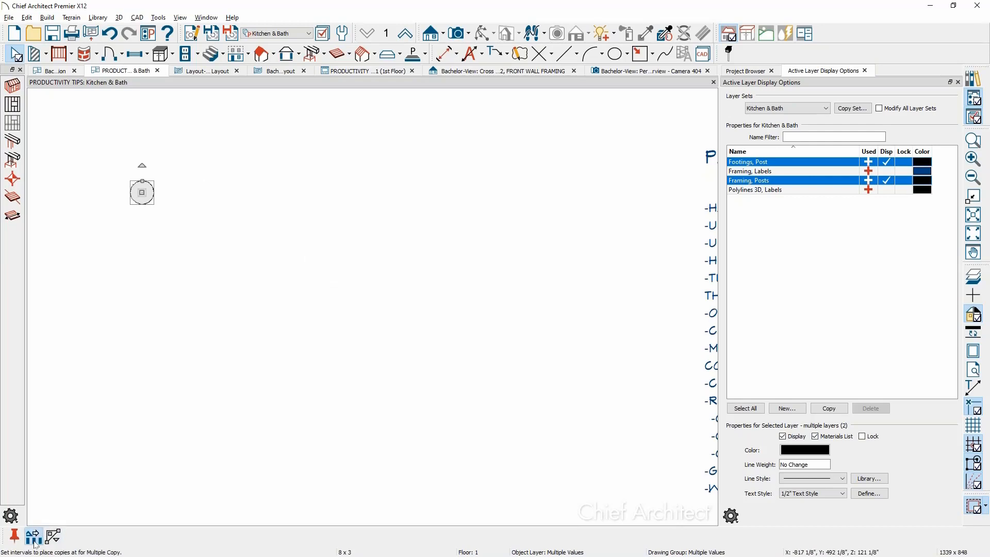
key(Return)
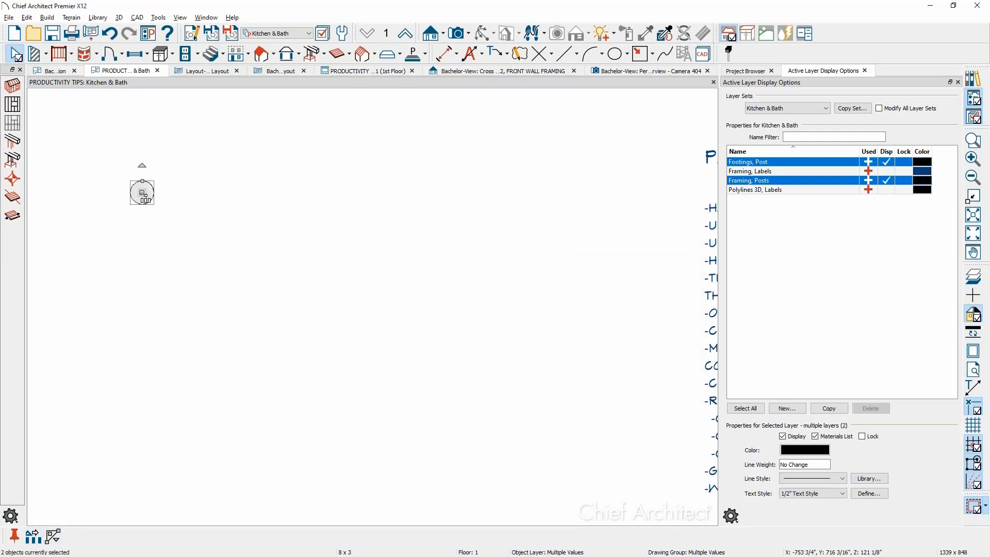
drag(146, 198, 413, 186)
click(452, 274)
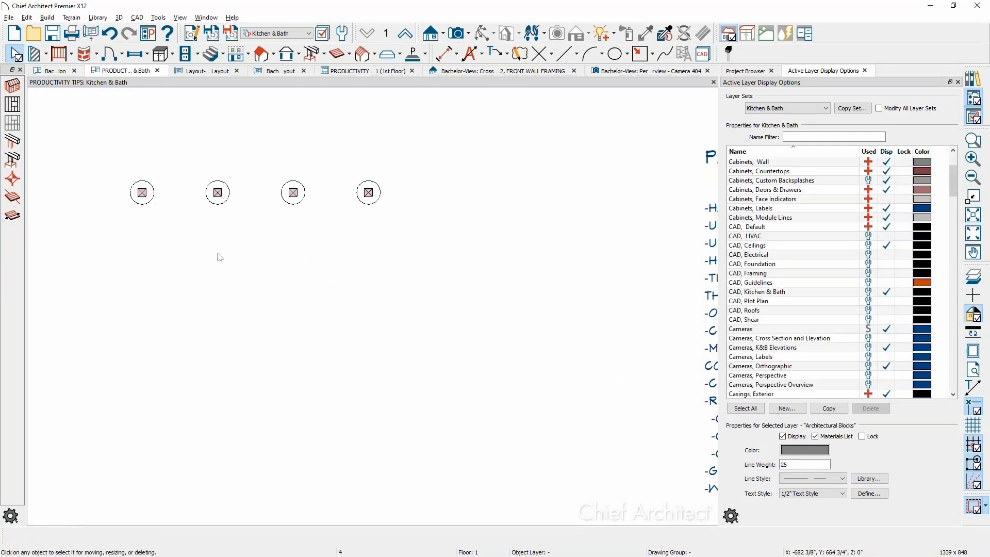
Using Select Contained Objects, select only the four posts without their footings and set Width 1 and Width 2 to 12".
scroll(106, 203, up, 2)
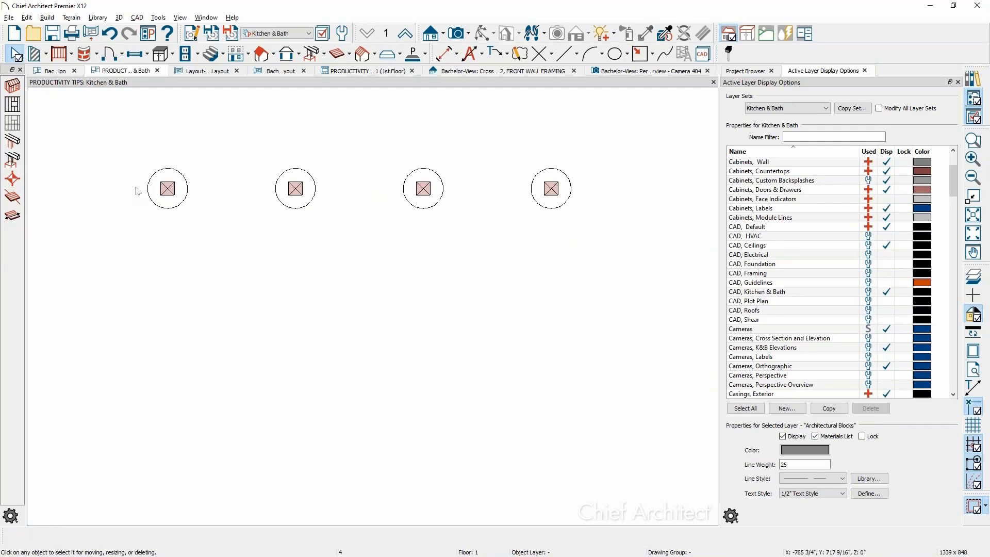
click(986, 507)
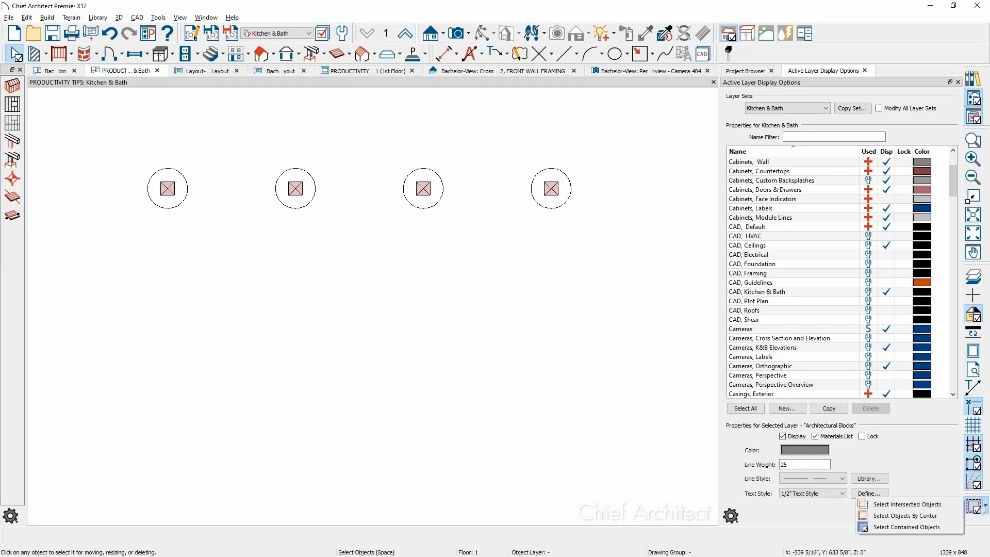
click(939, 530)
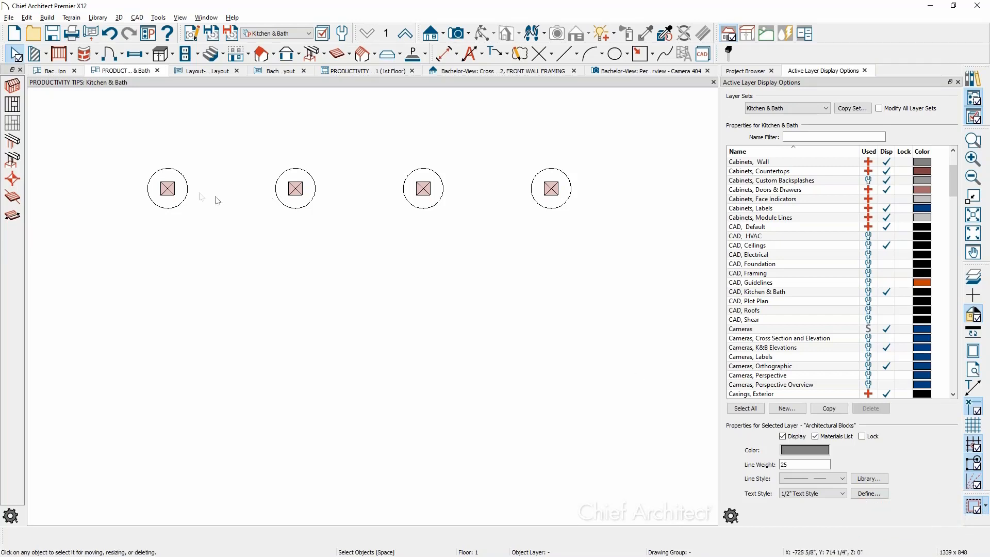
drag(157, 187, 576, 202)
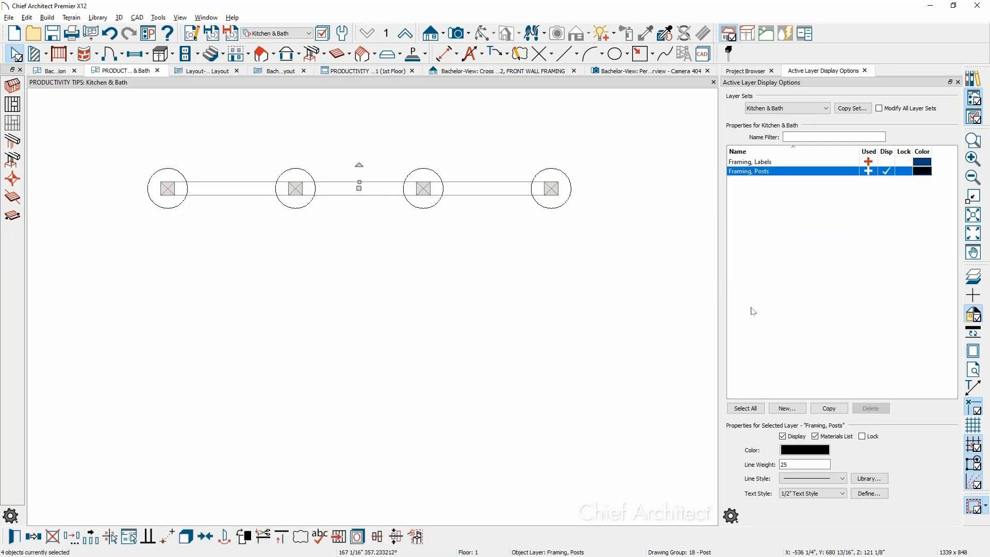
key(ctrl+e)
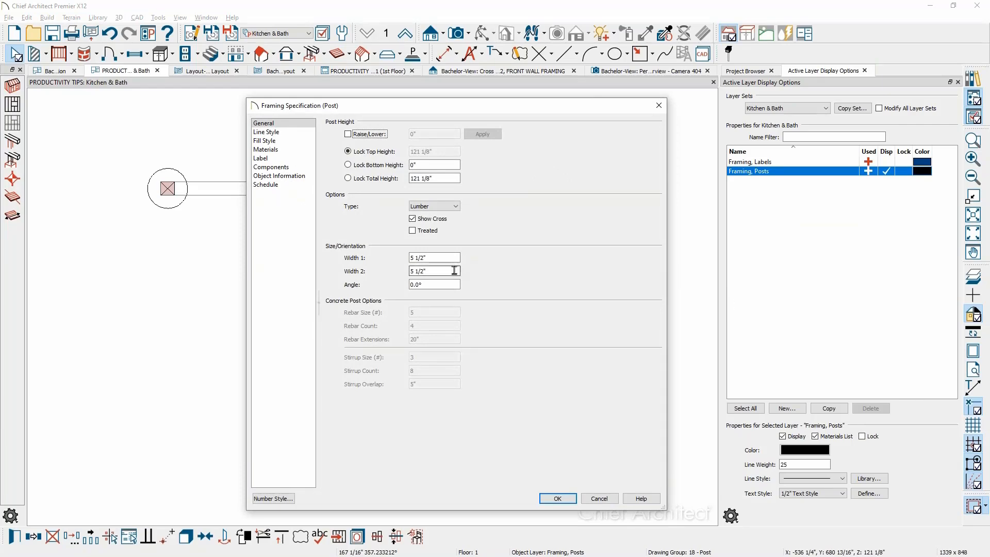
drag(453, 108, 560, 98)
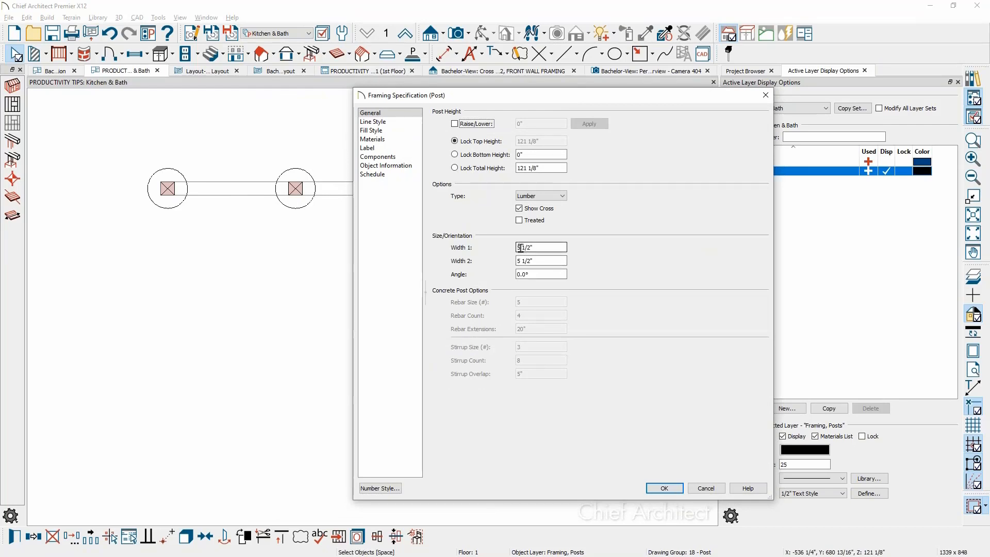
mouse_move(521, 249)
mouse_down()
mouse_move(503, 251)
mouse_move(544, 244)
mouse_move(514, 248)
mouse_move(518, 262)
mouse_up()
text(1212)
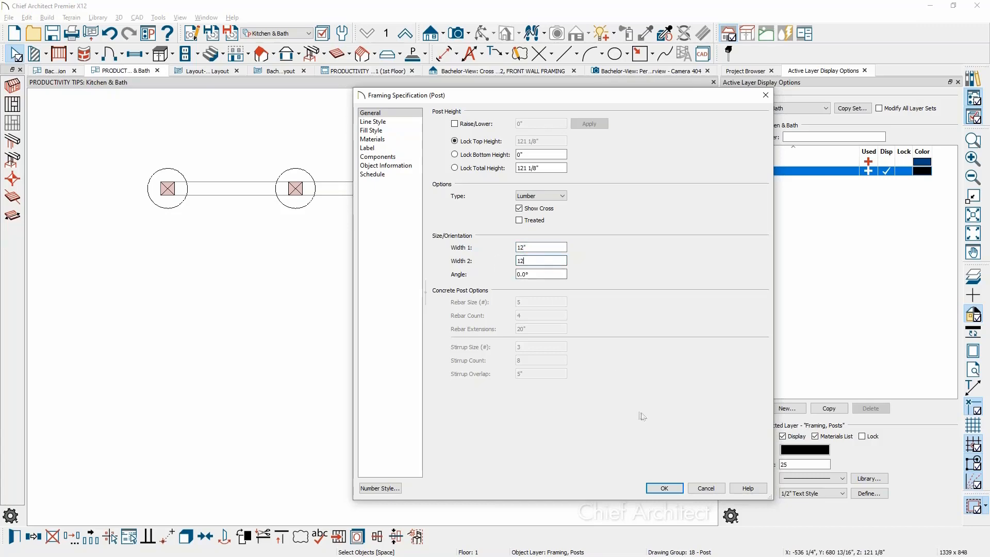
click(665, 488)
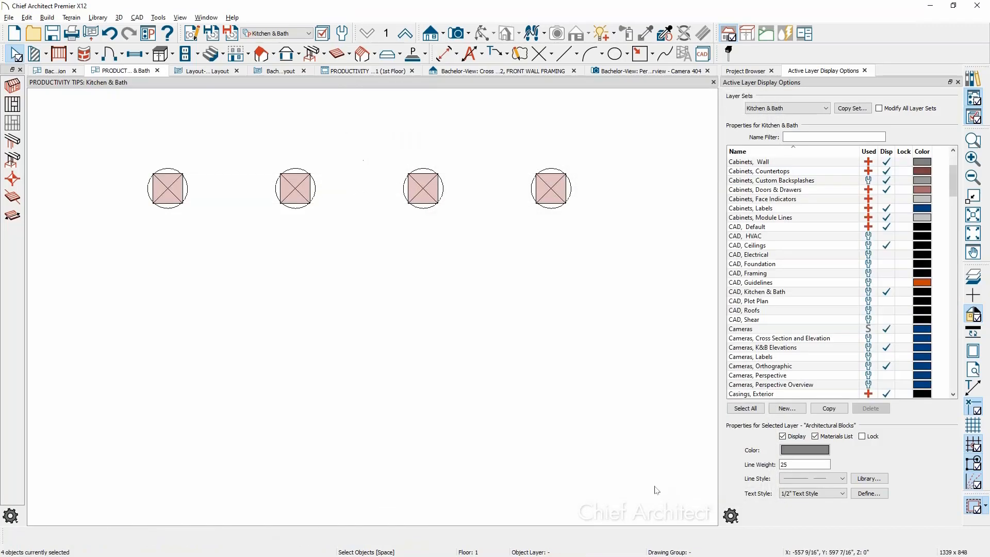
Open the shared object specification for a mixed selection of posts and footings, cancel it, and undo the post width change.
click(166, 193)
shift+click(296, 206)
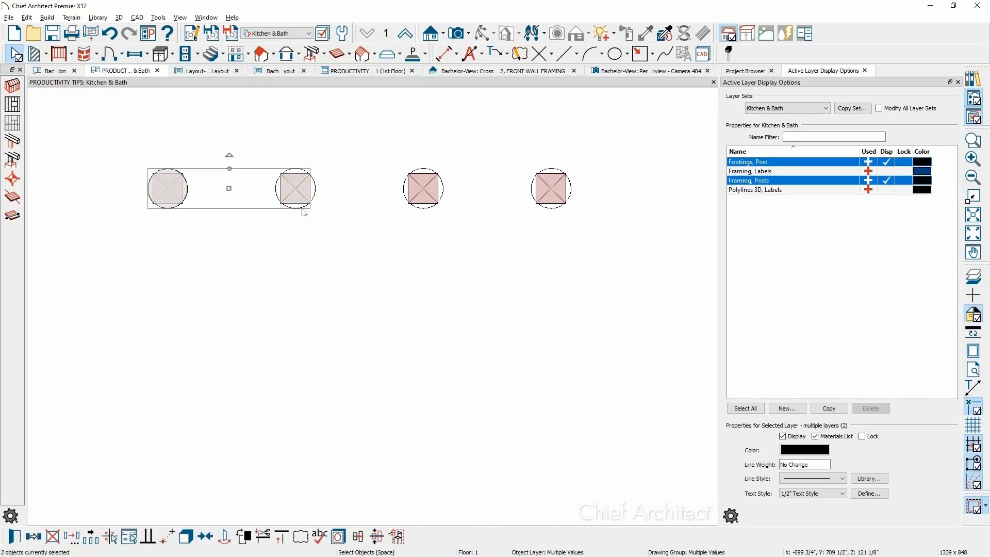
shift+click(426, 208)
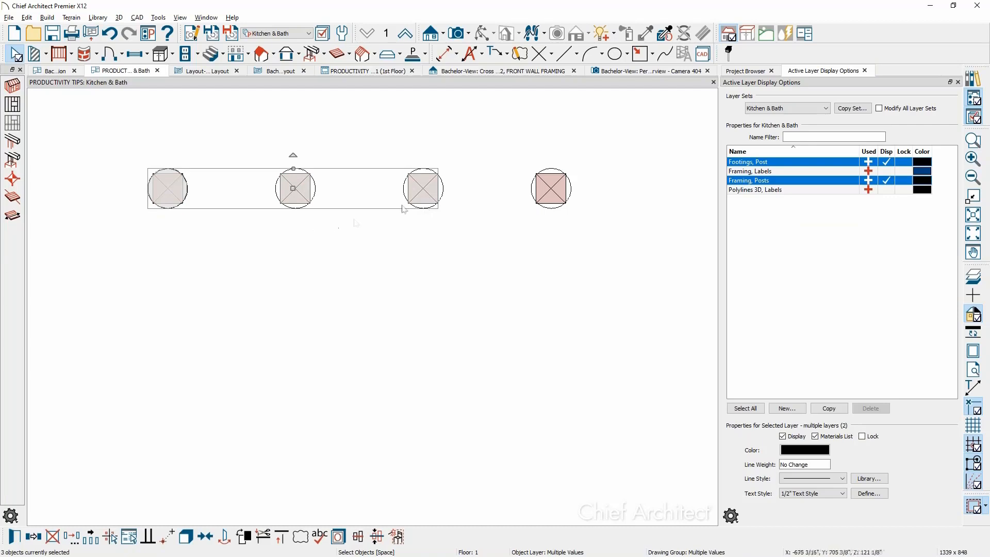
shift+click(546, 206)
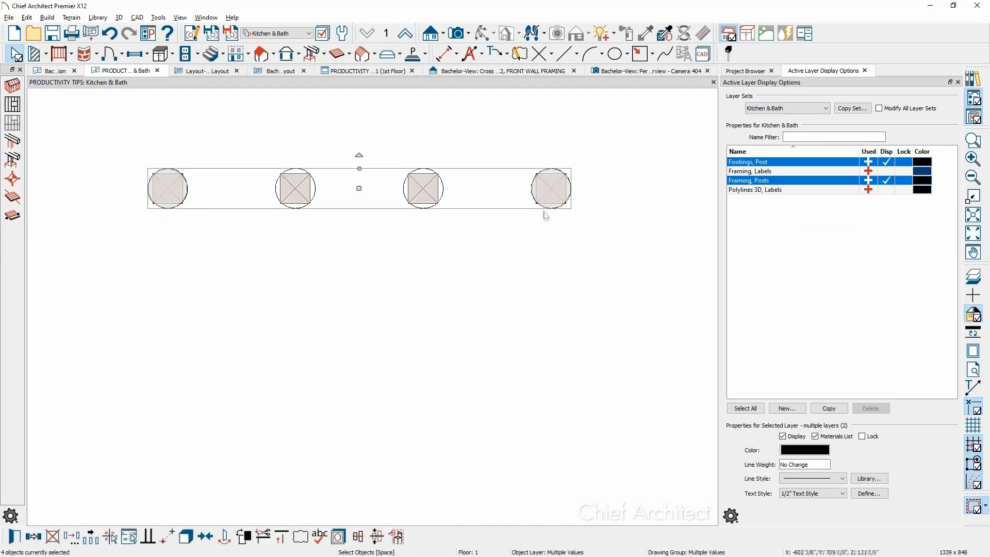
key(e)
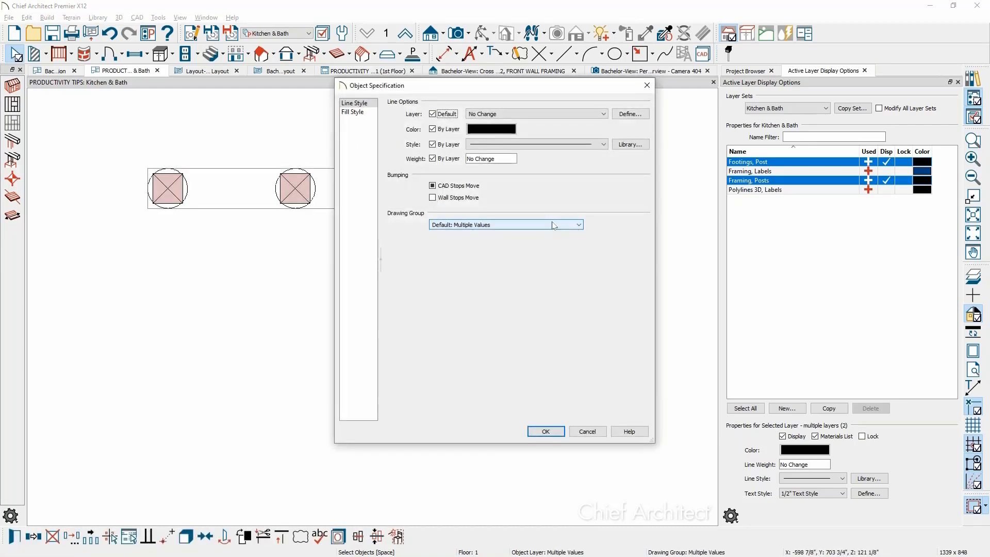
key(Escape)
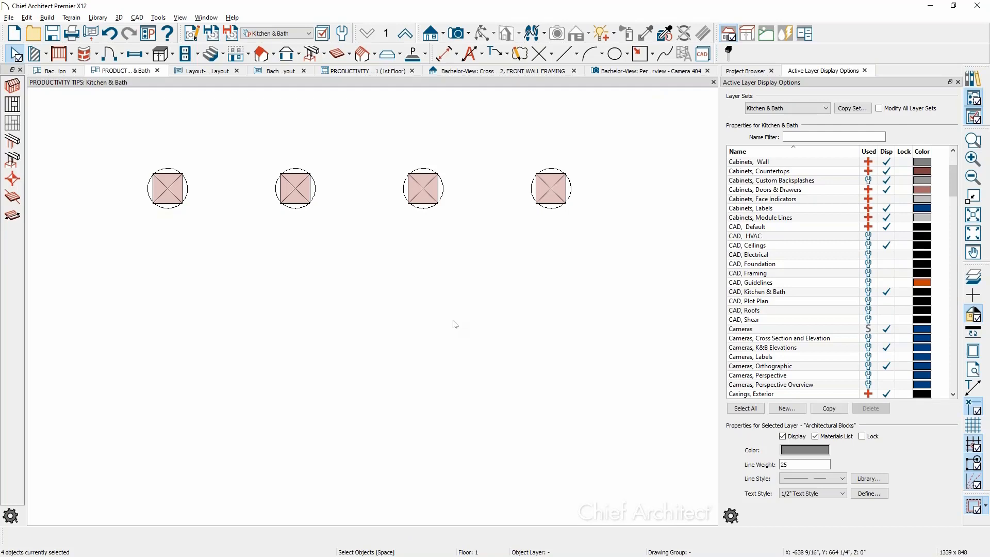
key(ctrl+z)
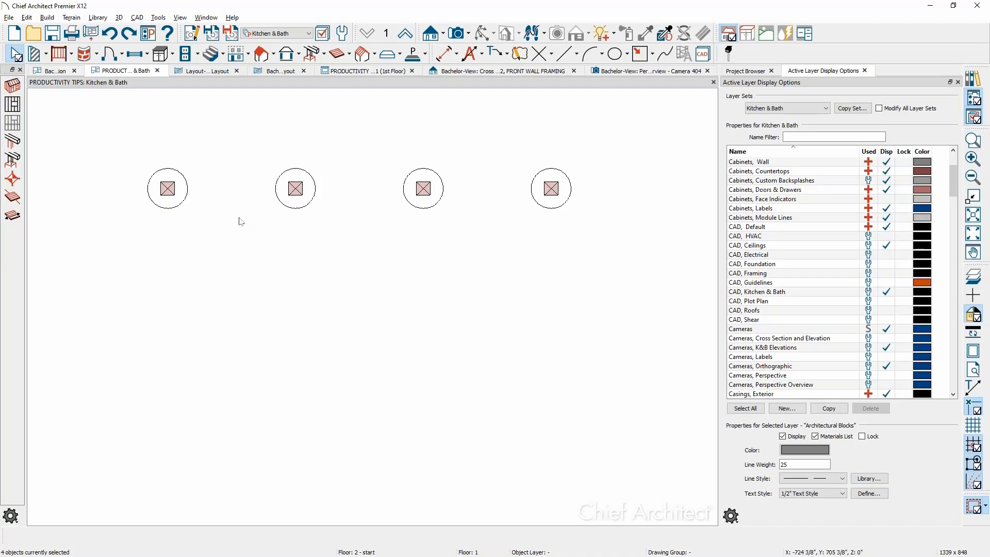
Delete the round footings around the first three posts in the row, keeping the posts.
click(181, 208)
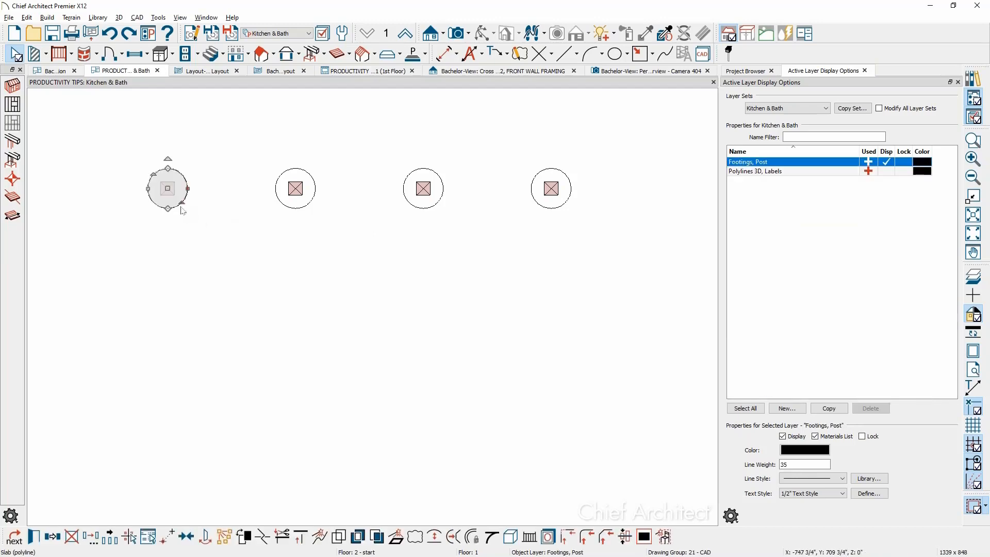
key(Delete)
click(285, 207)
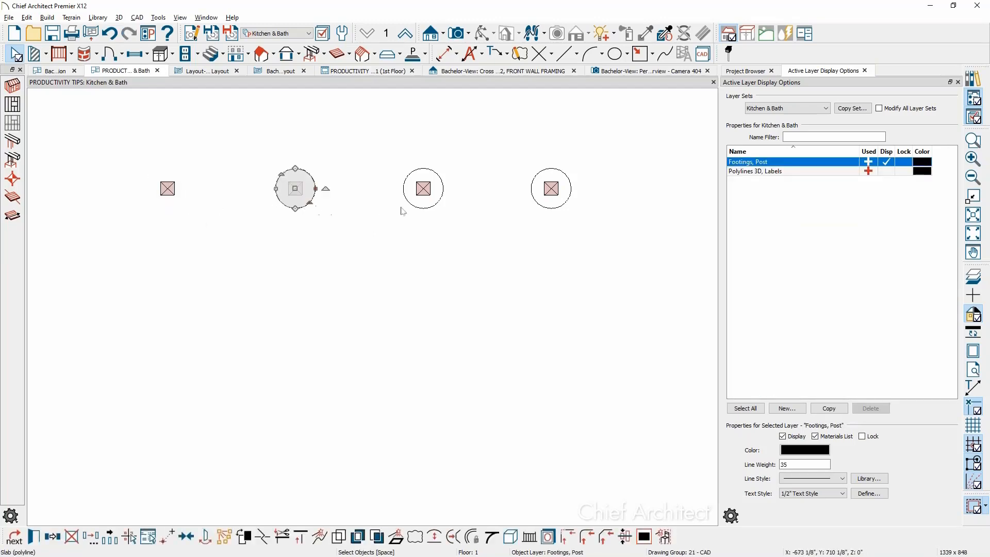
key(Delete)
click(416, 209)
key(Delete)
Try to multiple-copy the remaining footing from the last post back across the other three posts, then cancel and clear the selection.
scroll(573, 216, up, 3)
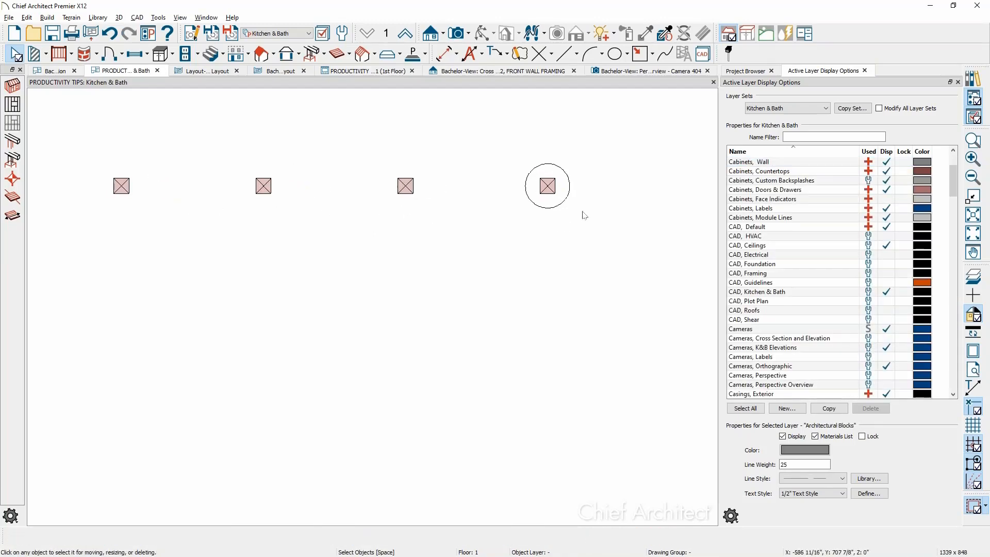
click(558, 198)
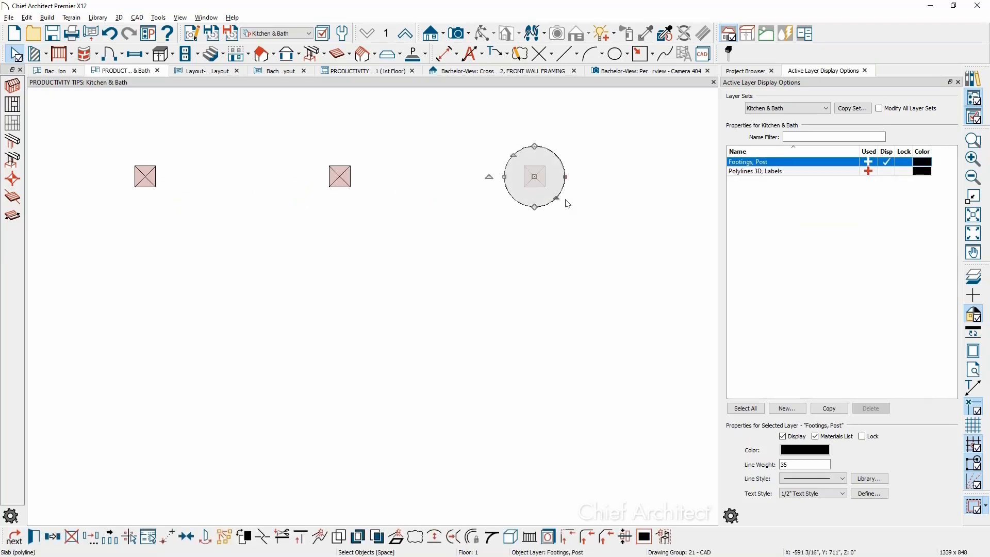
scroll(577, 215, down, 2)
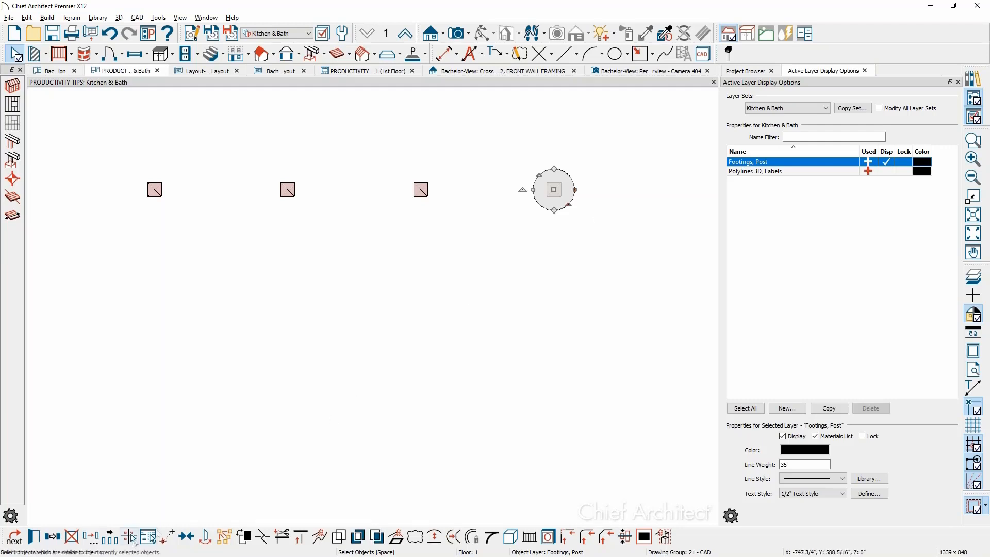
click(112, 537)
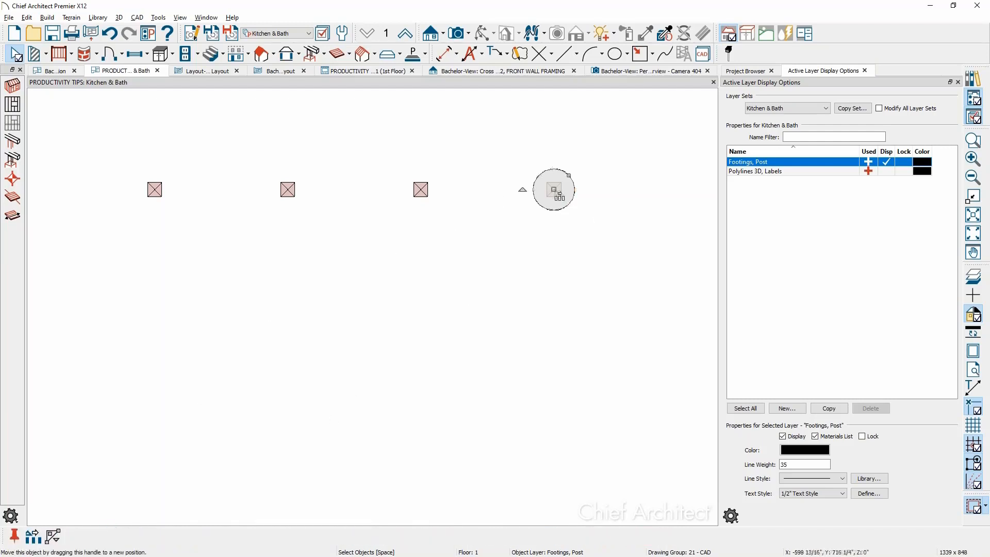
drag(553, 190, 53, 201)
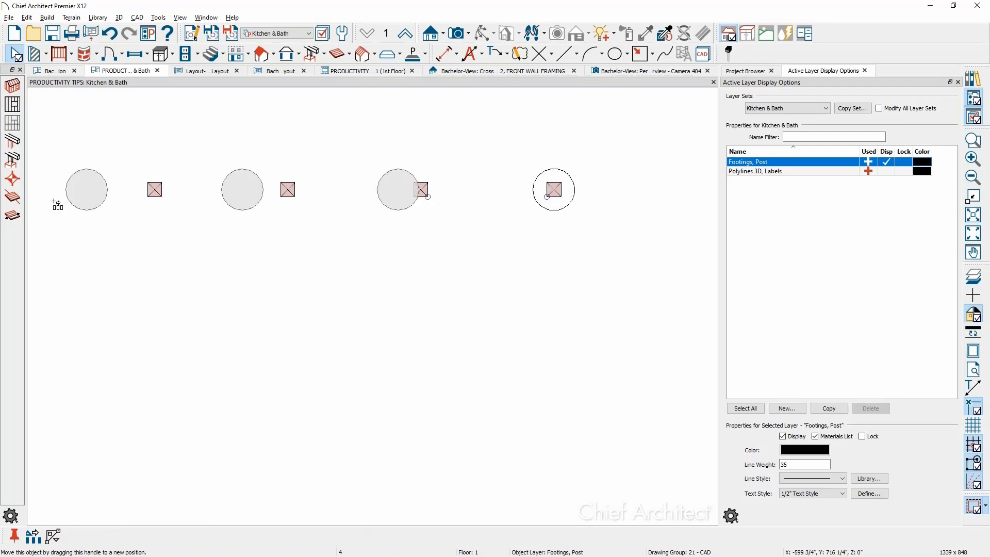
key(Escape)
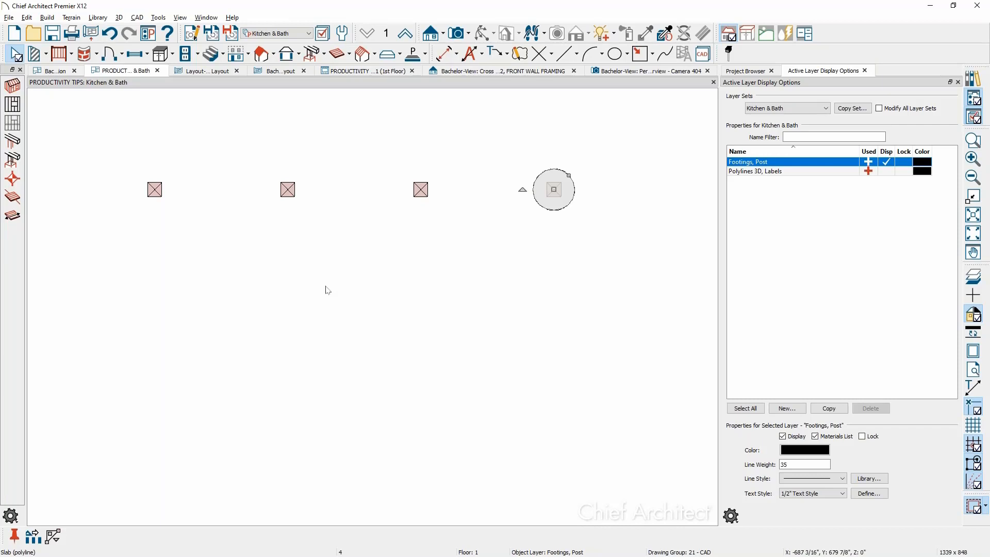
key(space)
key(Escape)
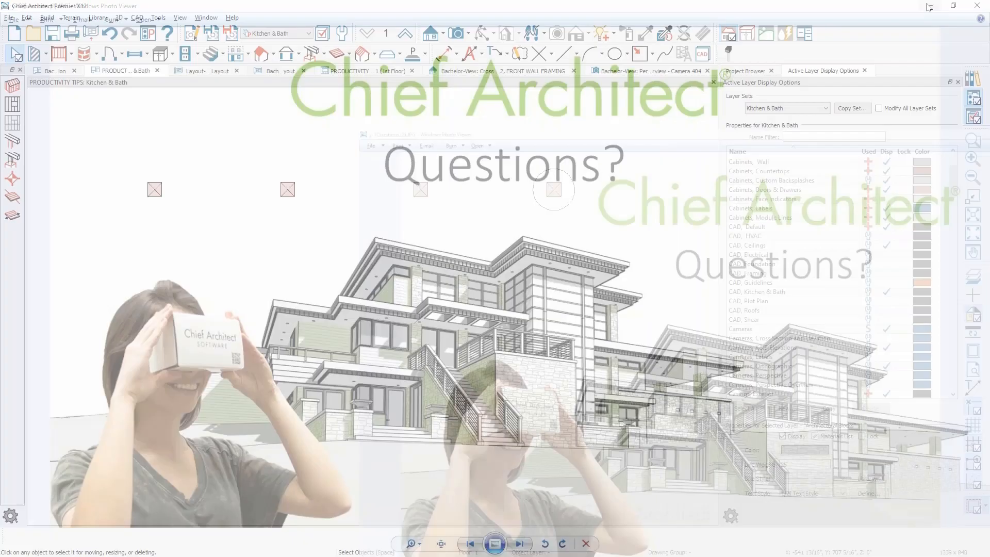
Switch back to the Chief Architect plan and draw a CAD circle about 65" in diameter below the first post in the row.
click(930, 6)
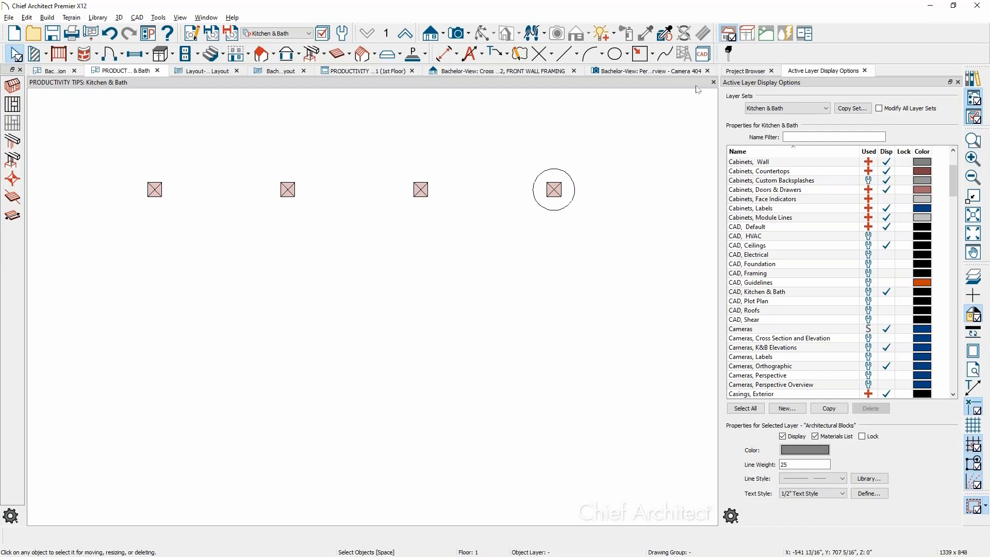
click(618, 54)
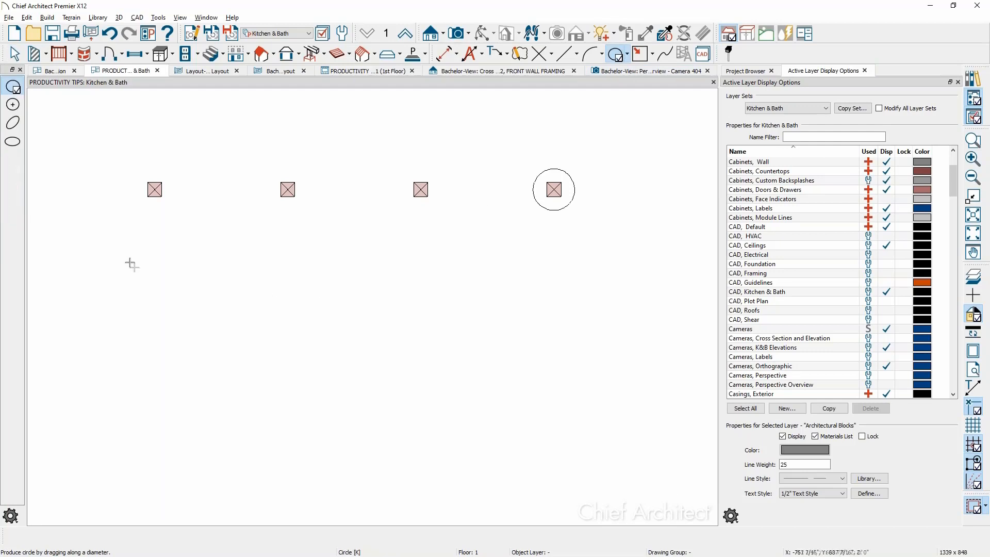
drag(121, 252, 225, 366)
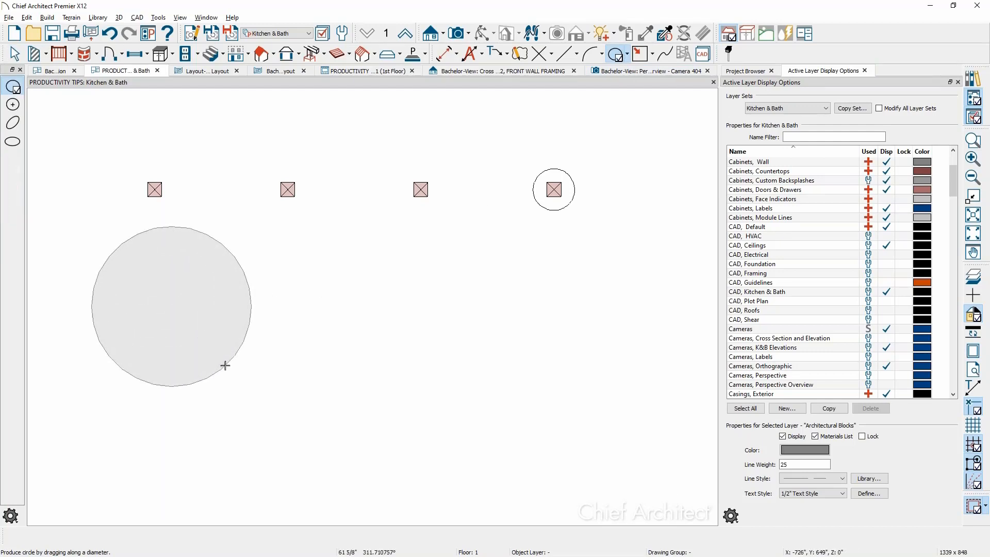
drag(225, 366, 235, 372)
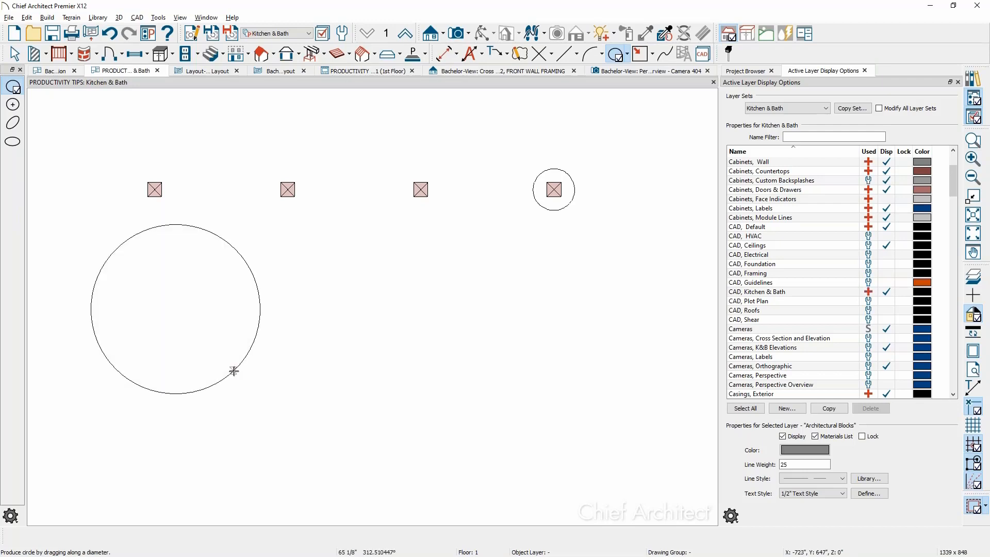
key(space)
Move the first post of the row into the circle, just inside its left edge.
middle_drag(433, 364, 656, 353)
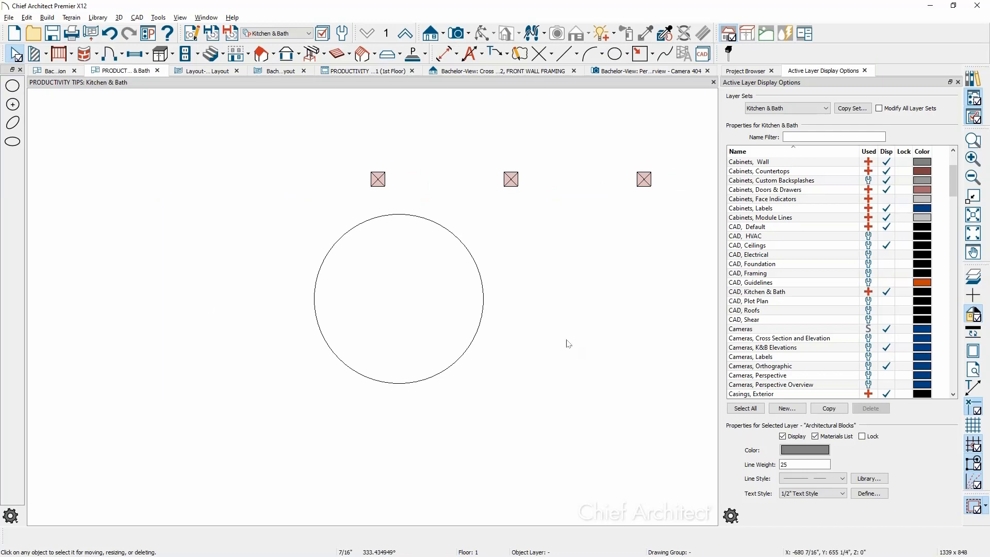
scroll(567, 344, down, 3)
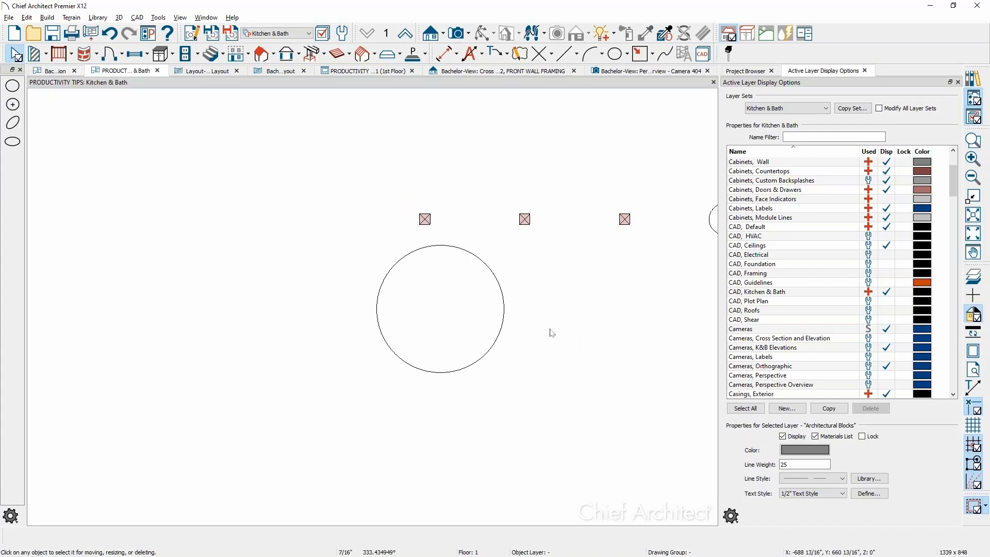
key(space)
scroll(499, 301, up, 2)
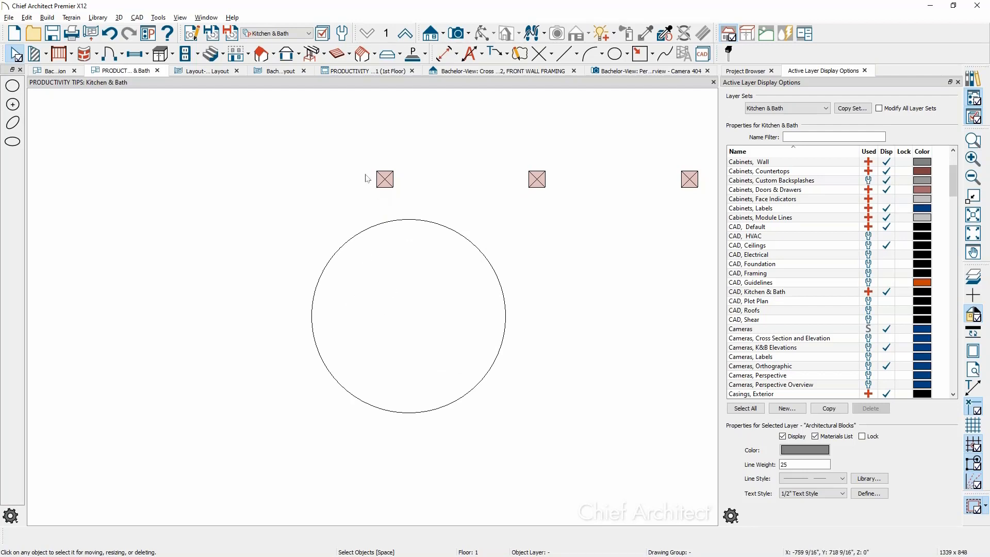
click(384, 181)
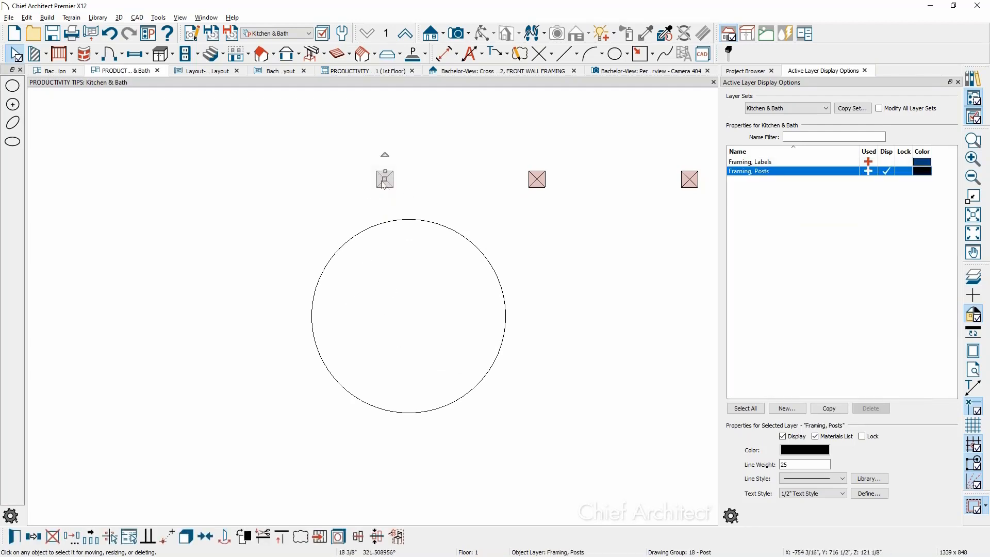
drag(384, 181, 328, 313)
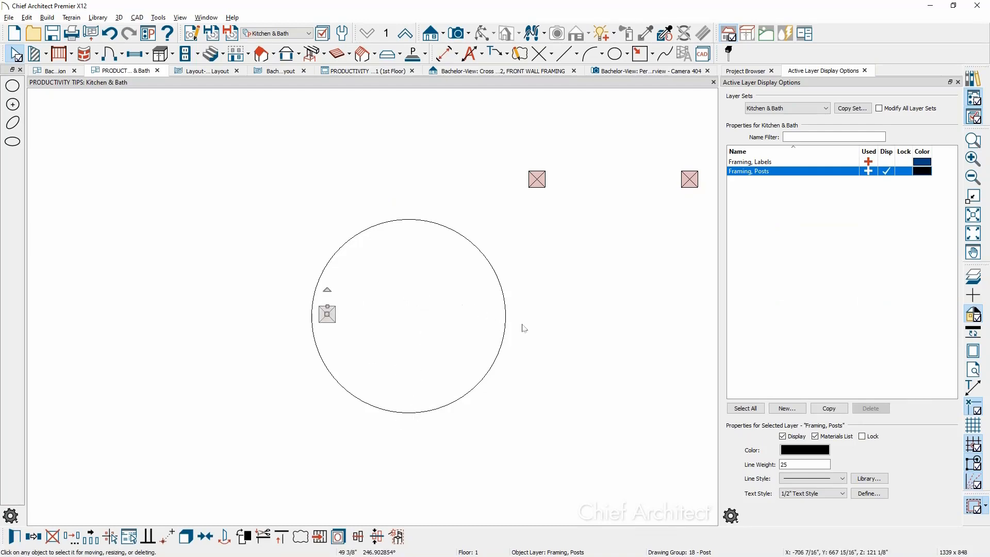
Set the circle's diameter to 60" with its temporary dimension and clear the selection.
click(505, 336)
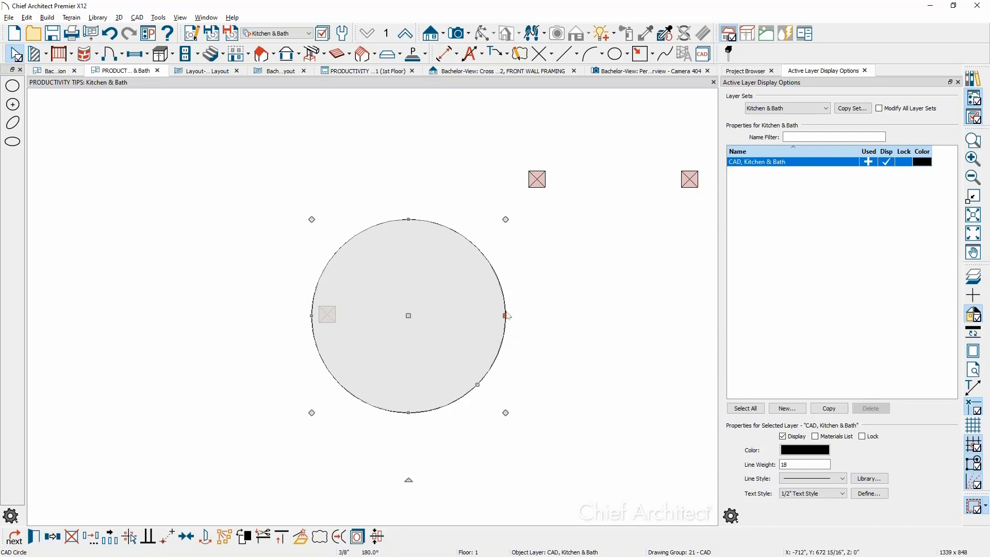
key(t)
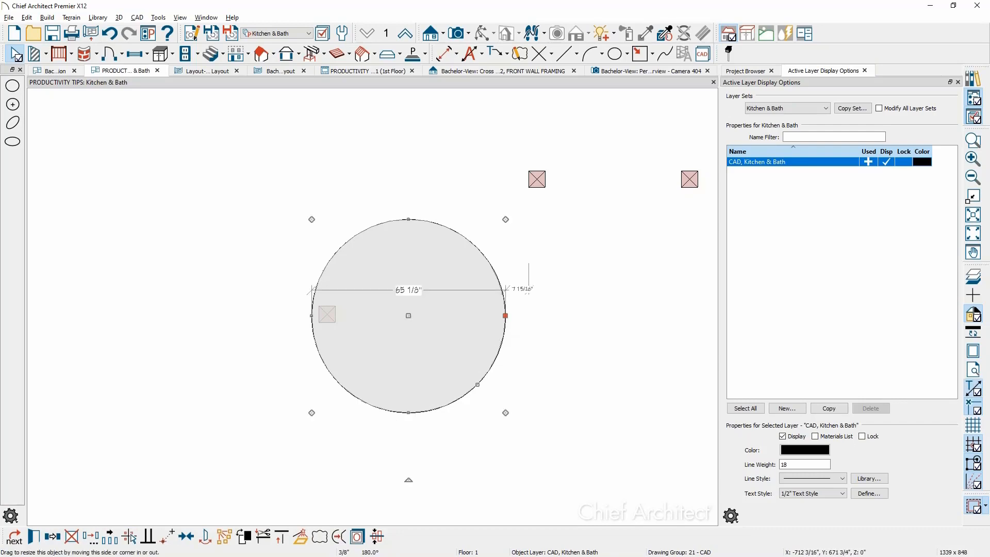
click(406, 289)
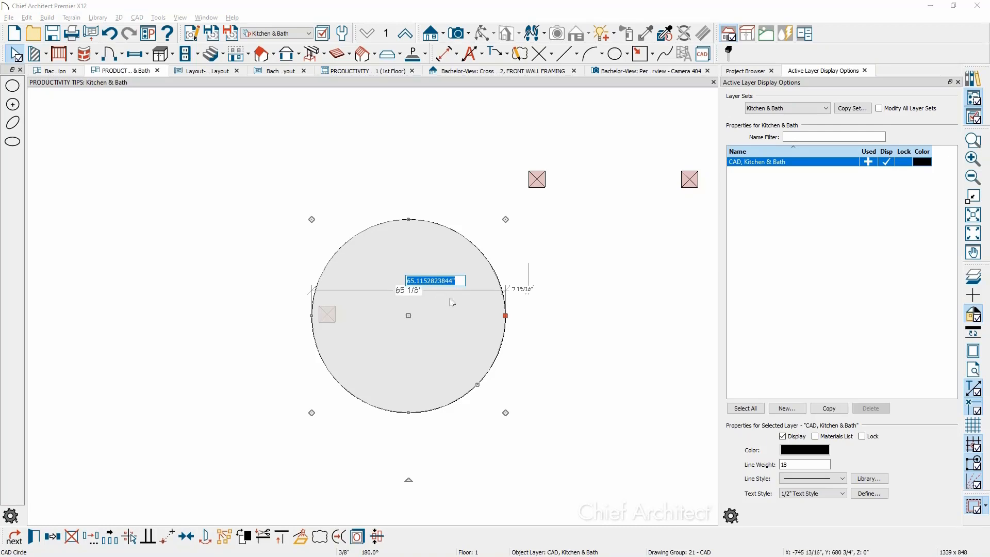
text(6)
key(Return)
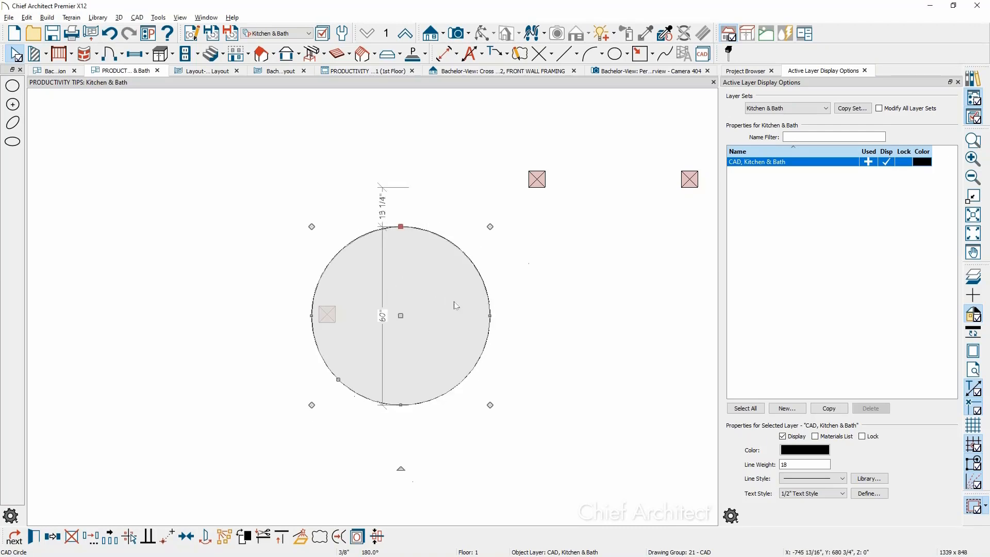
click(350, 350)
Multiple-copy the post across the circle to its opposite edge, evenly distributing copies with a primary number of 3.
scroll(351, 352, up, 1)
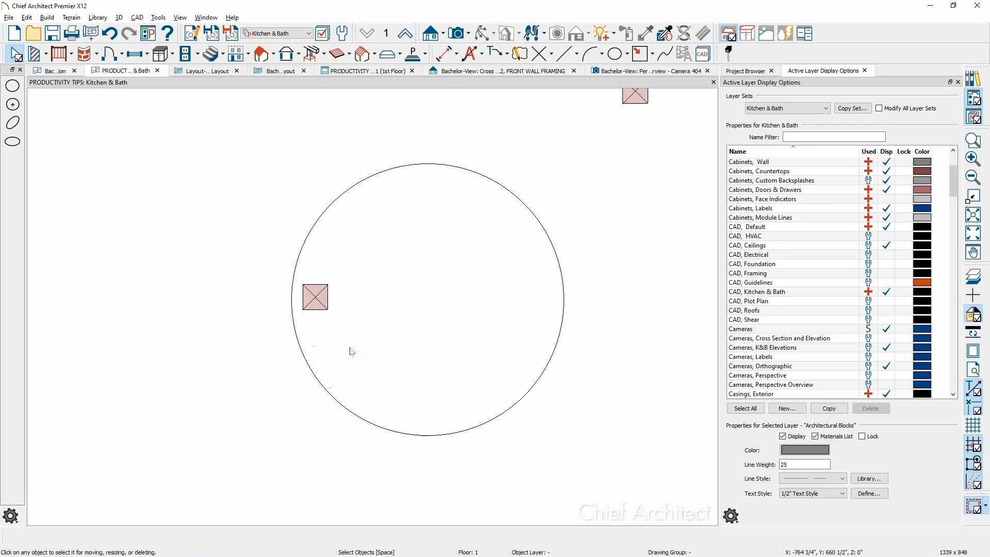
click(321, 303)
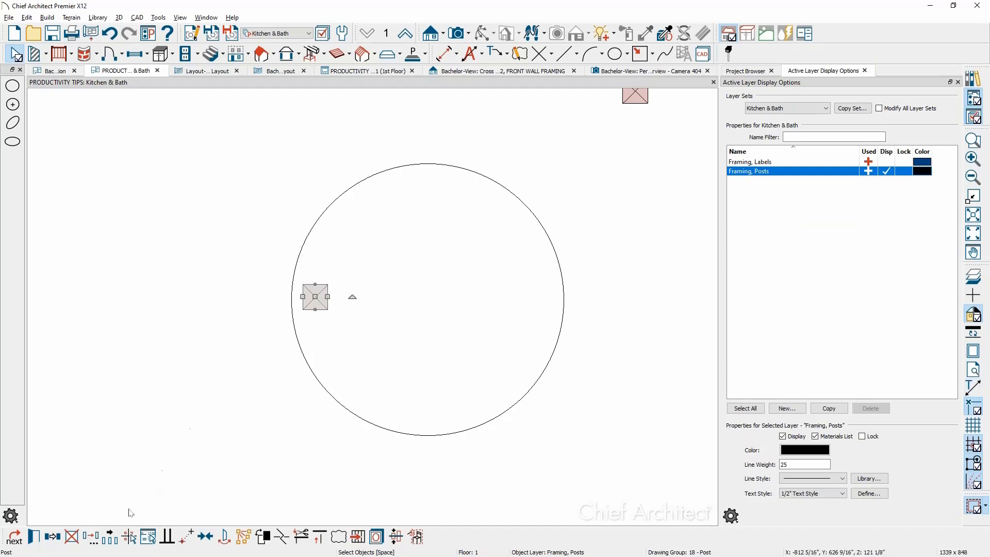
click(110, 537)
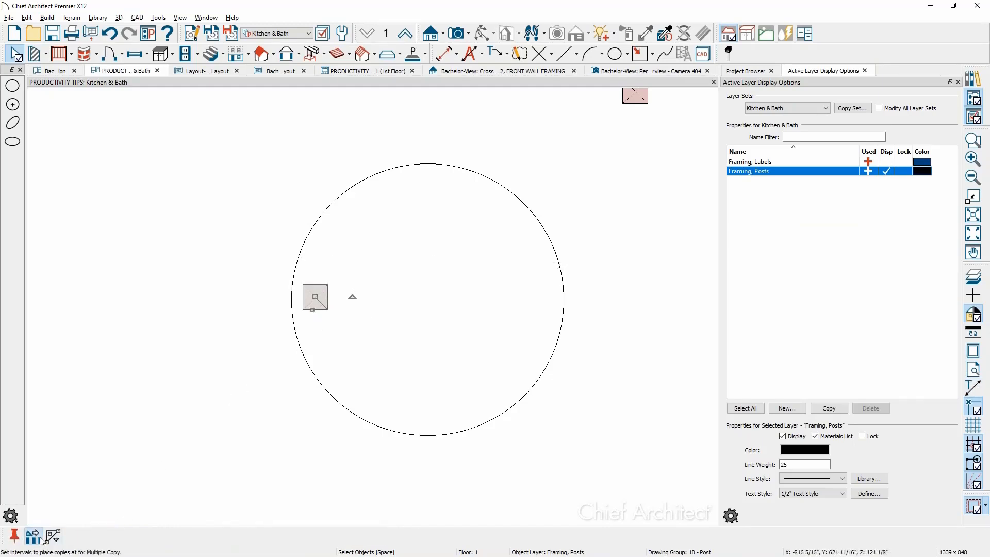
click(41, 540)
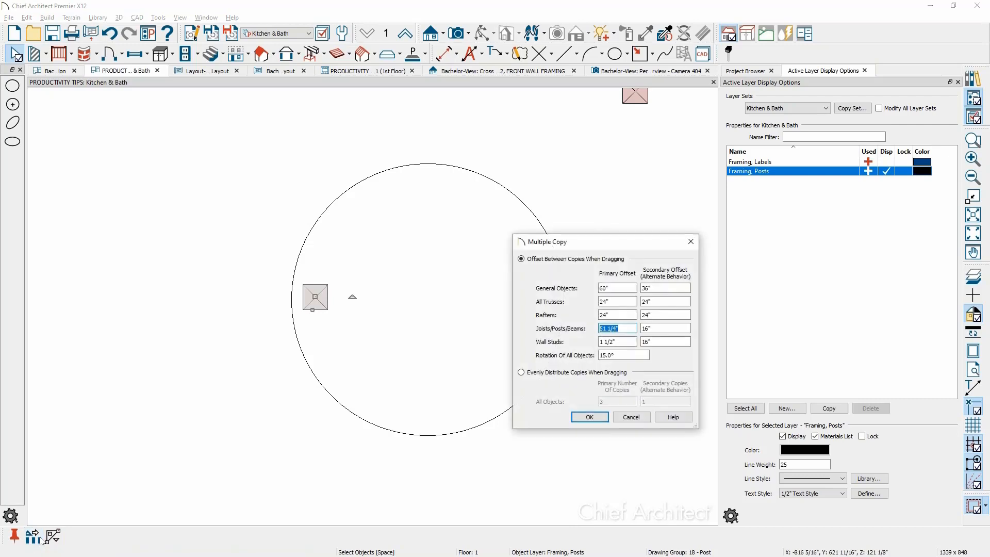
click(543, 374)
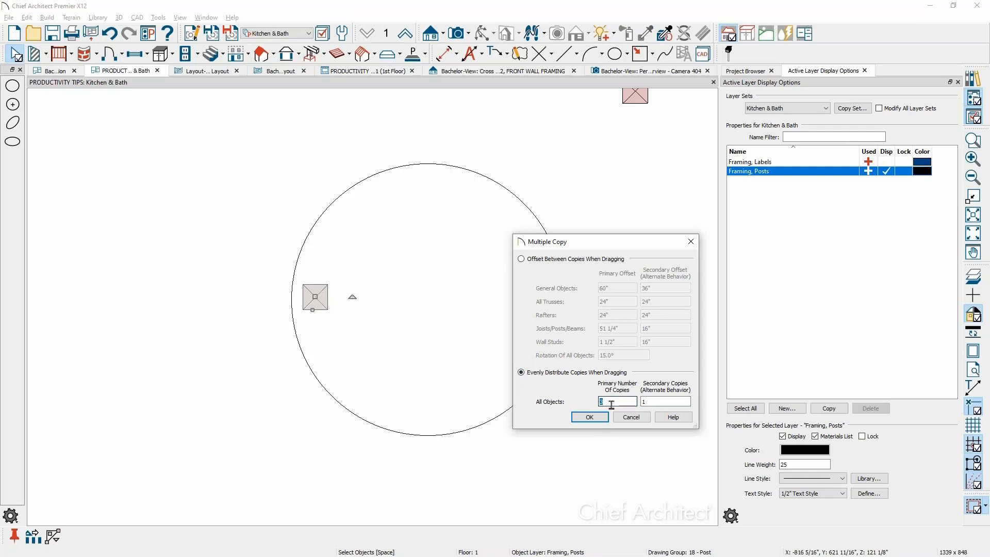
click(591, 418)
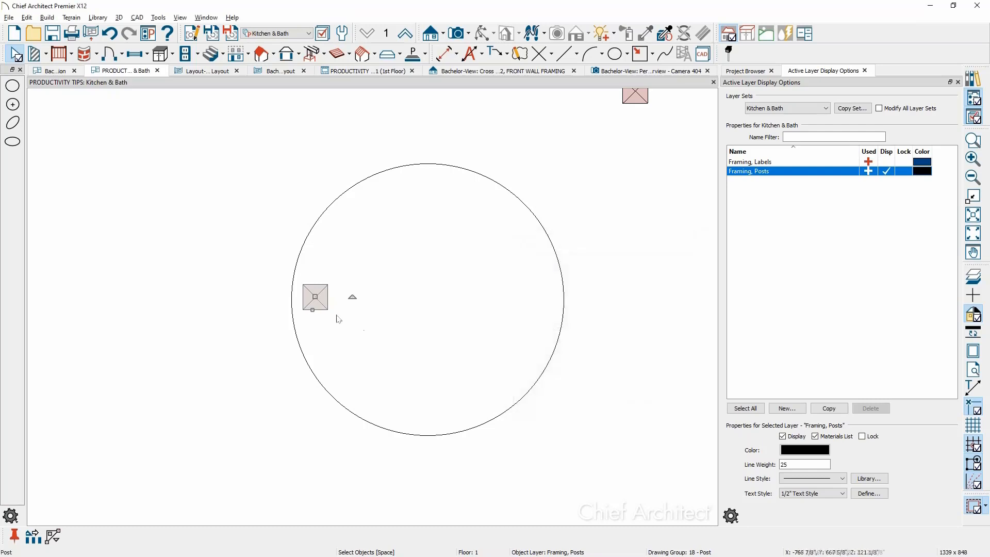
drag(316, 297, 543, 319)
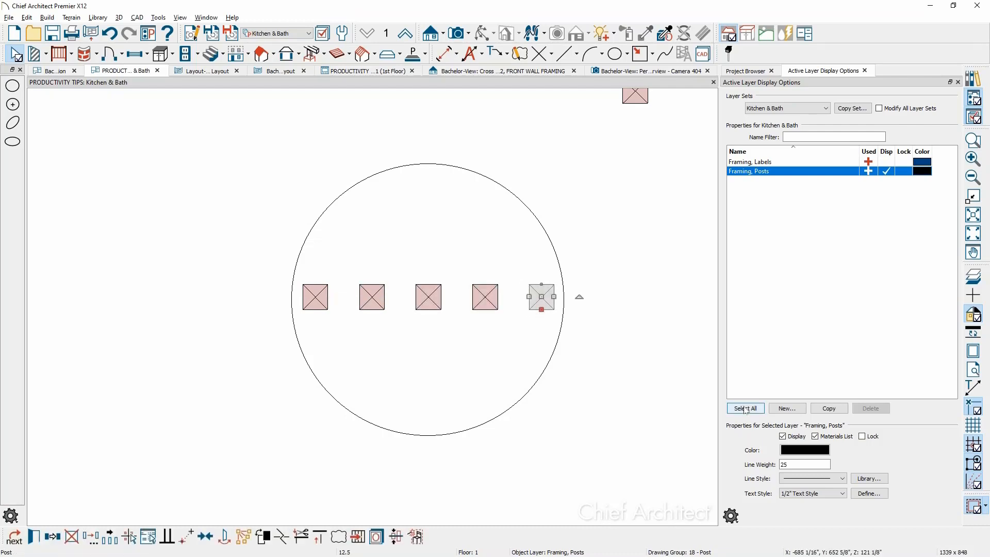
key(Escape)
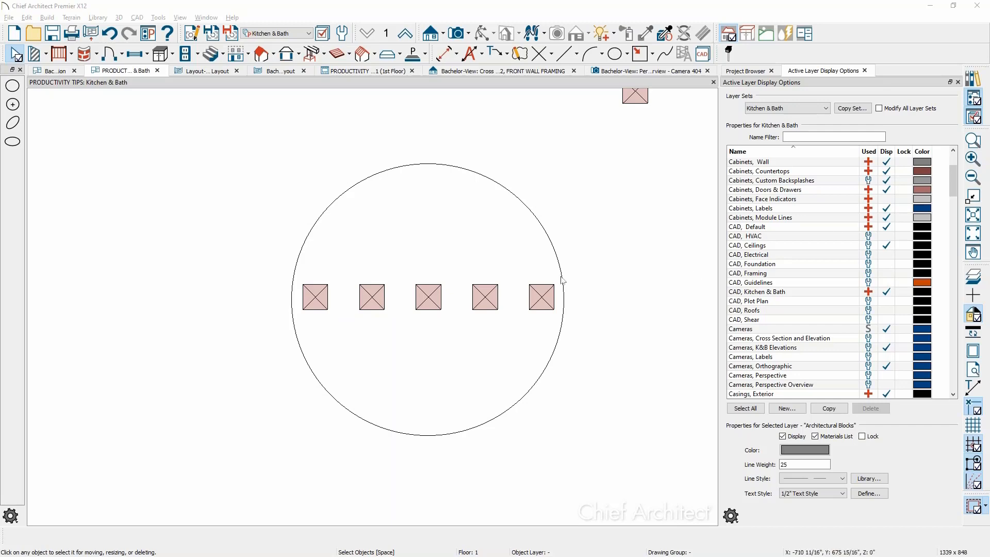
Convert the CAD circle to a Polyline Distribution Path on the default layer.
click(493, 184)
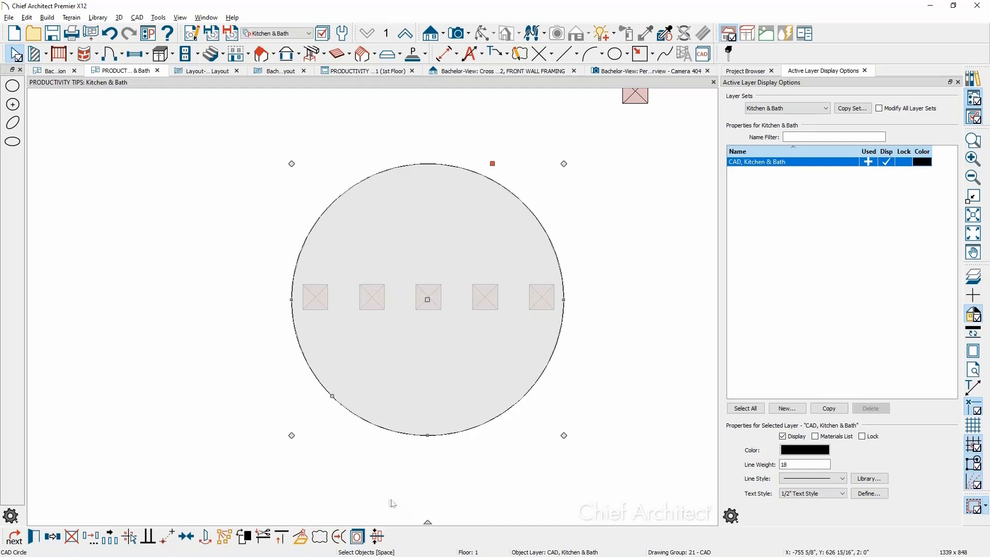
click(300, 537)
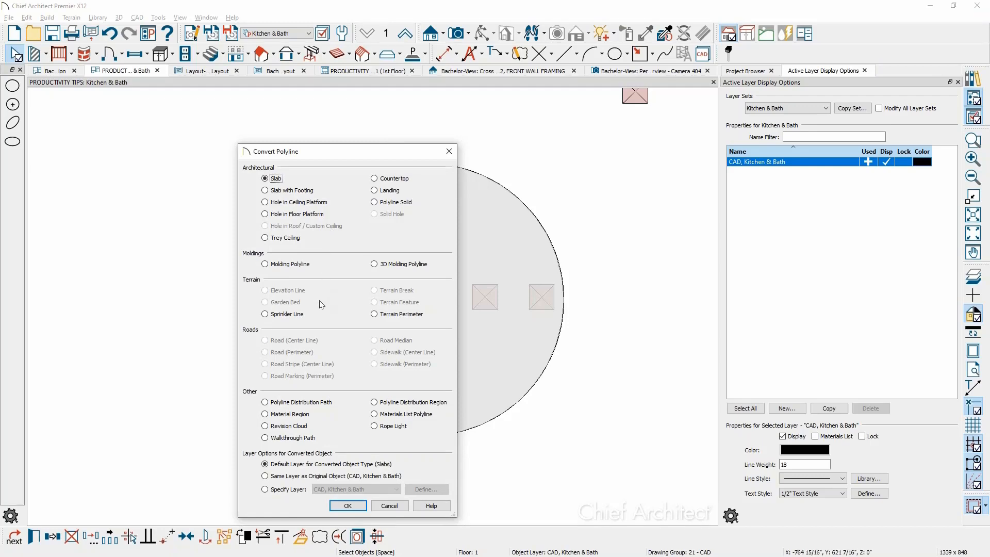
click(303, 403)
click(349, 506)
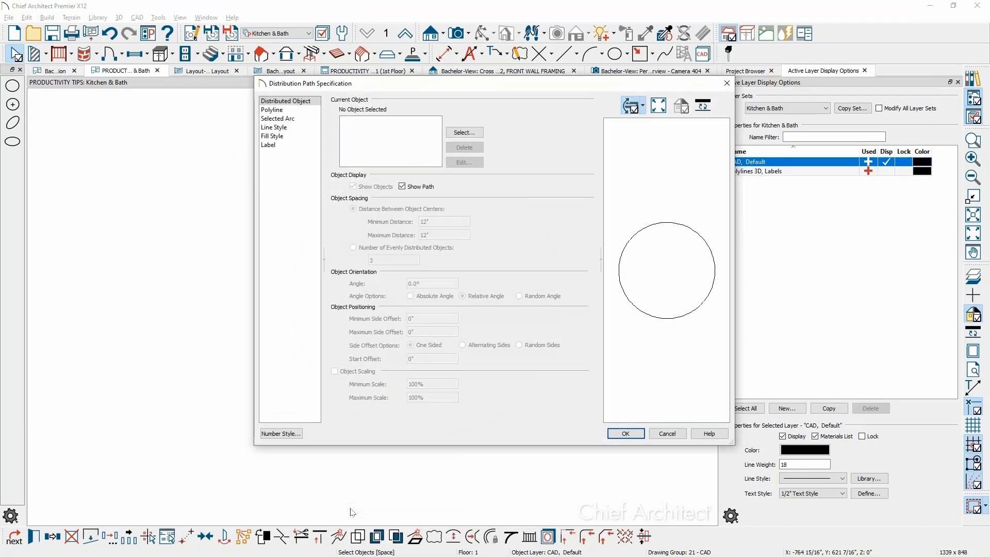
Search the library for "post" and choose 1415 Massive Sapelo Post as the path's distributed object.
drag(418, 86, 600, 87)
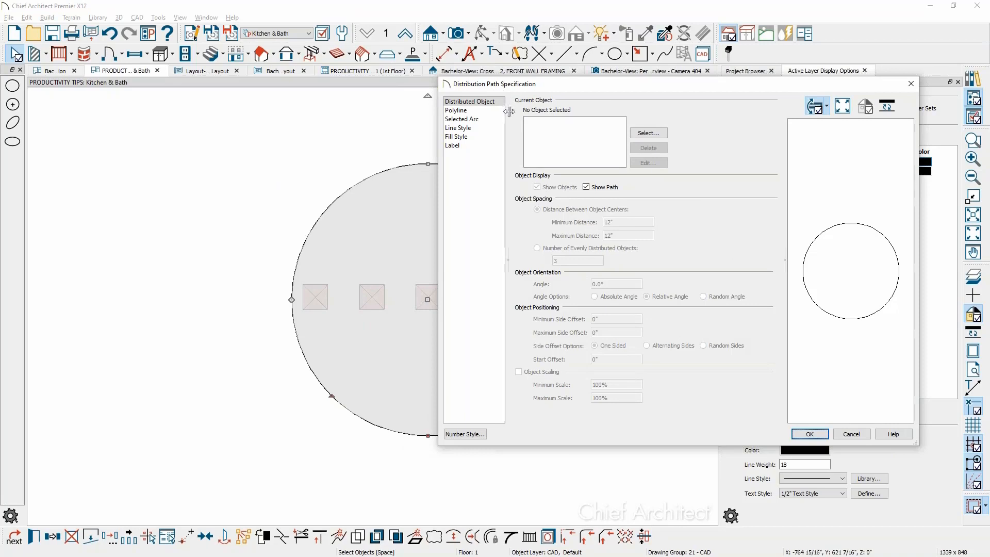
click(644, 134)
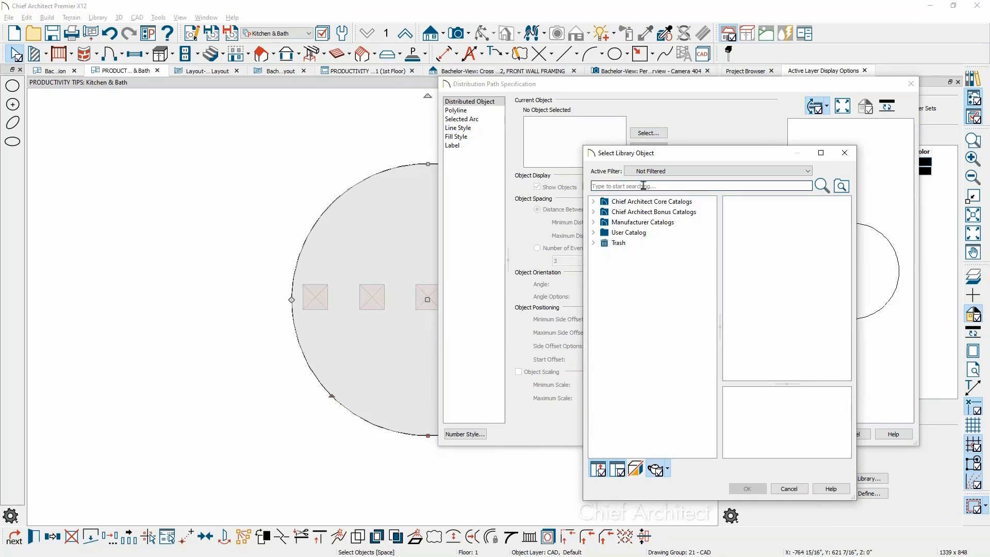
click(643, 185)
text(post)
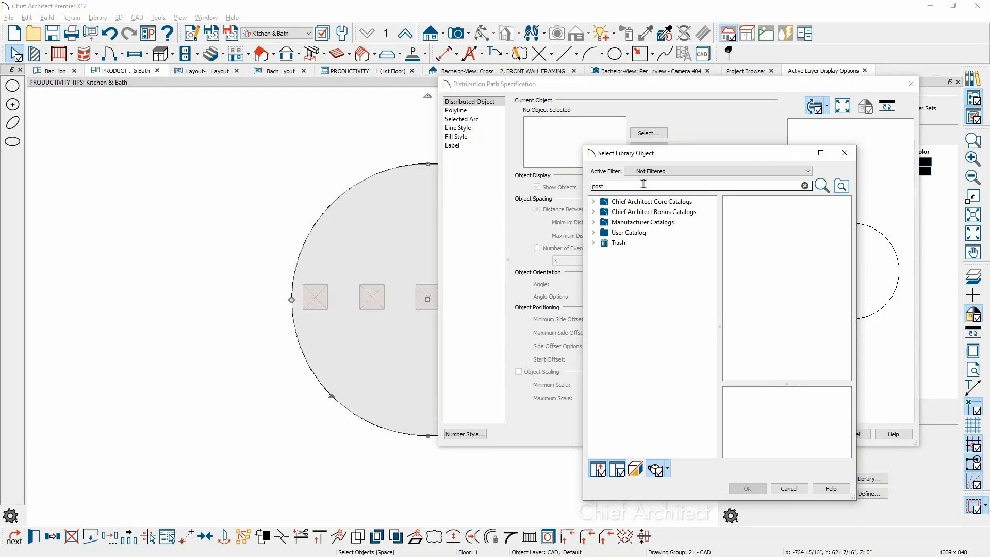
key(Return)
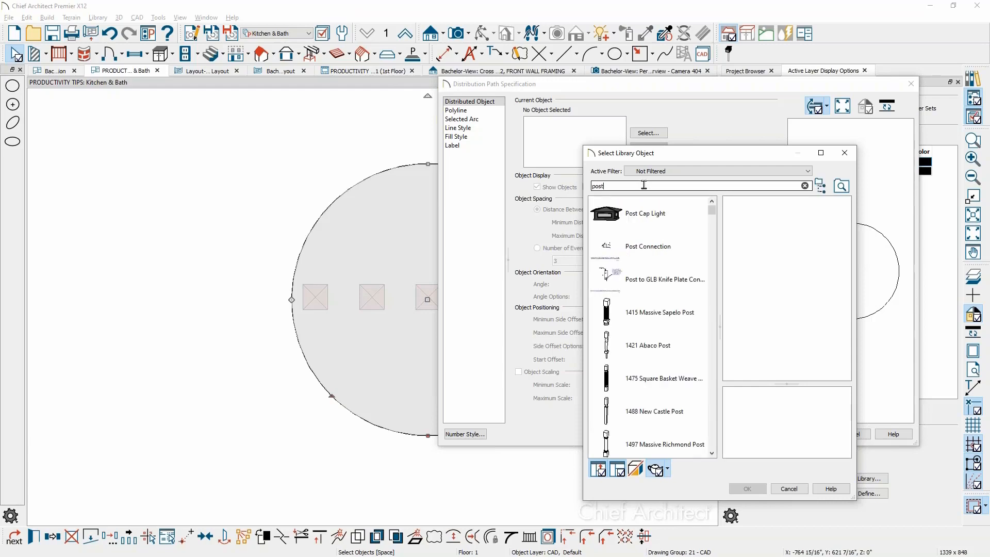
click(669, 315)
click(748, 489)
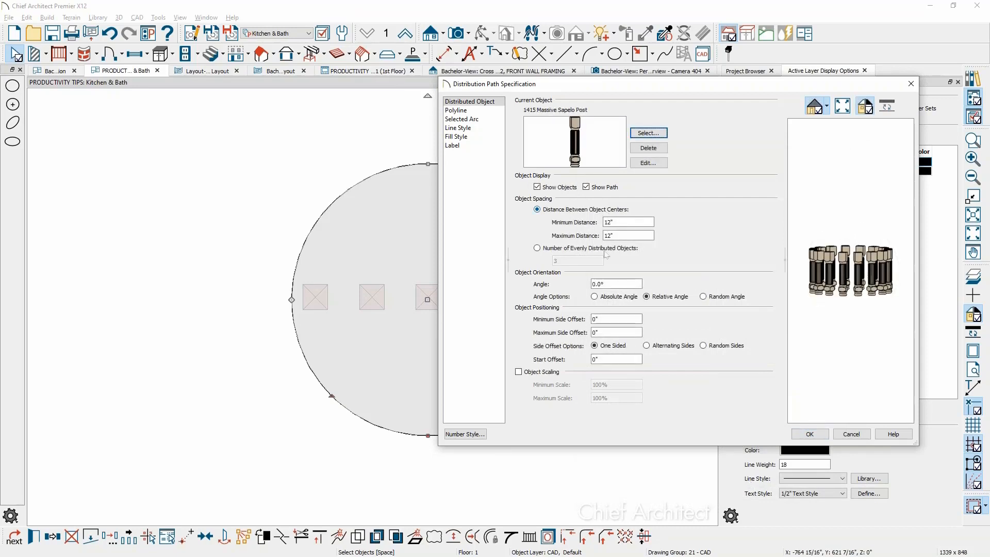
Set the distribution path to 5 evenly distributed objects and apply the specification.
click(559, 249)
double_click(569, 261)
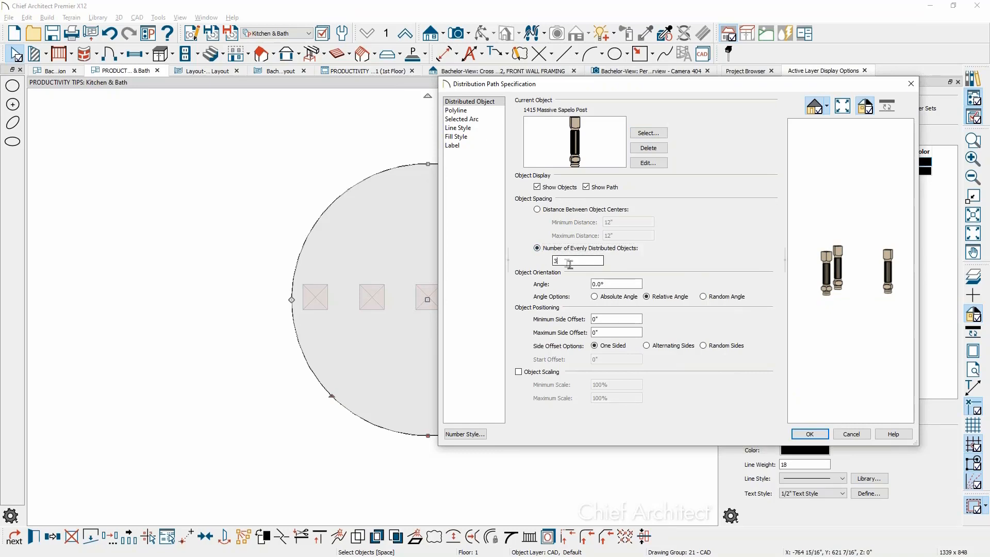
text(5)
key(Tab)
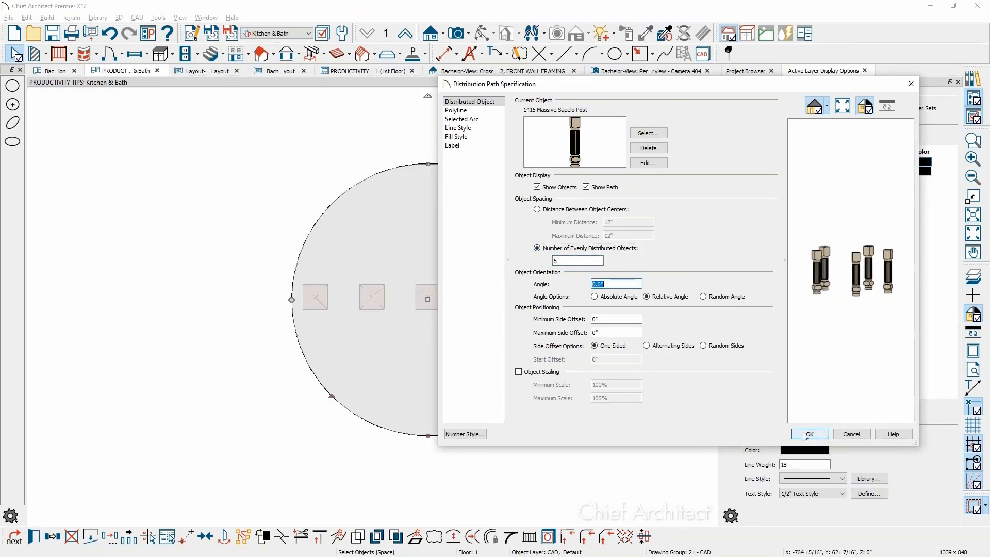
click(795, 433)
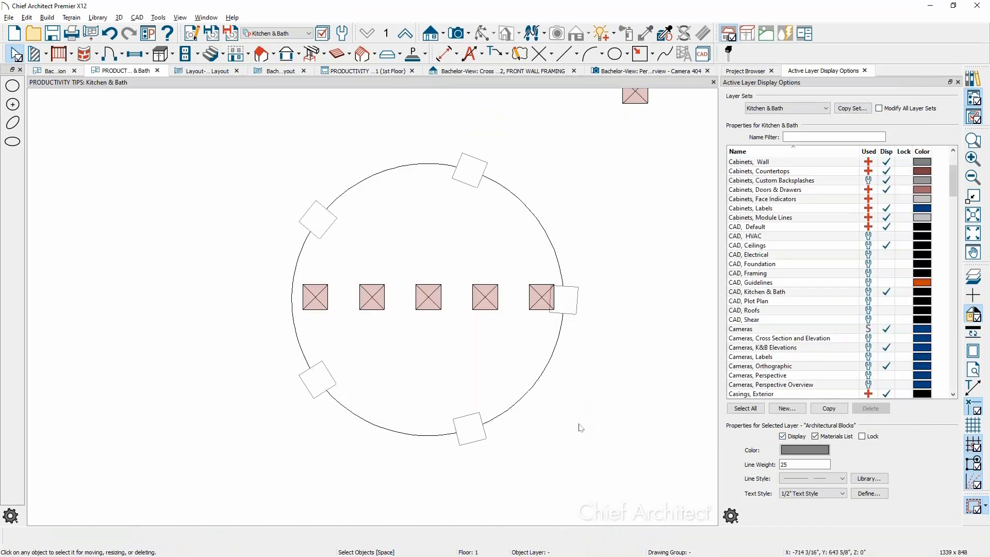
Delete the straight row of five posts inside the circle, keeping the distribution path.
drag(288, 268, 561, 325)
key(Delete)
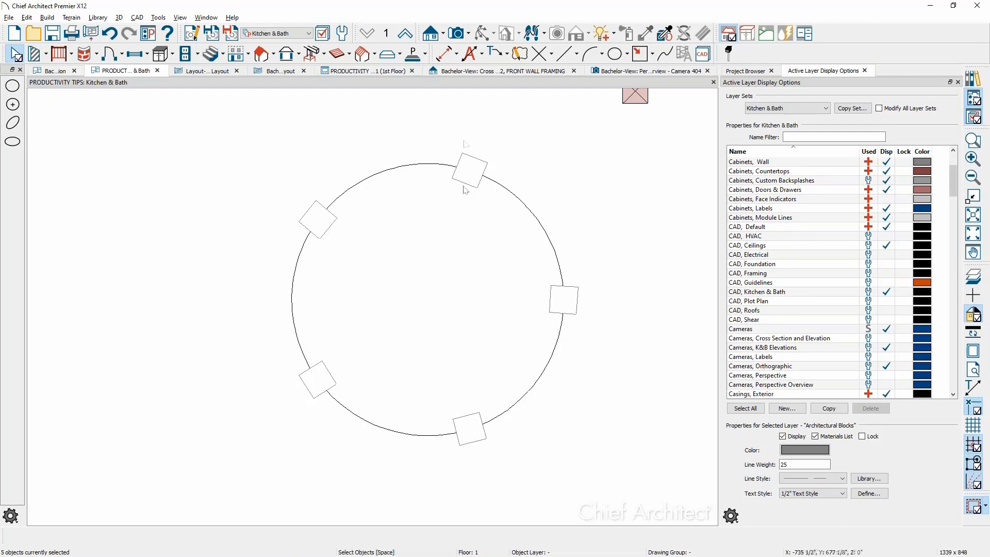
scroll(416, 170, up, 2)
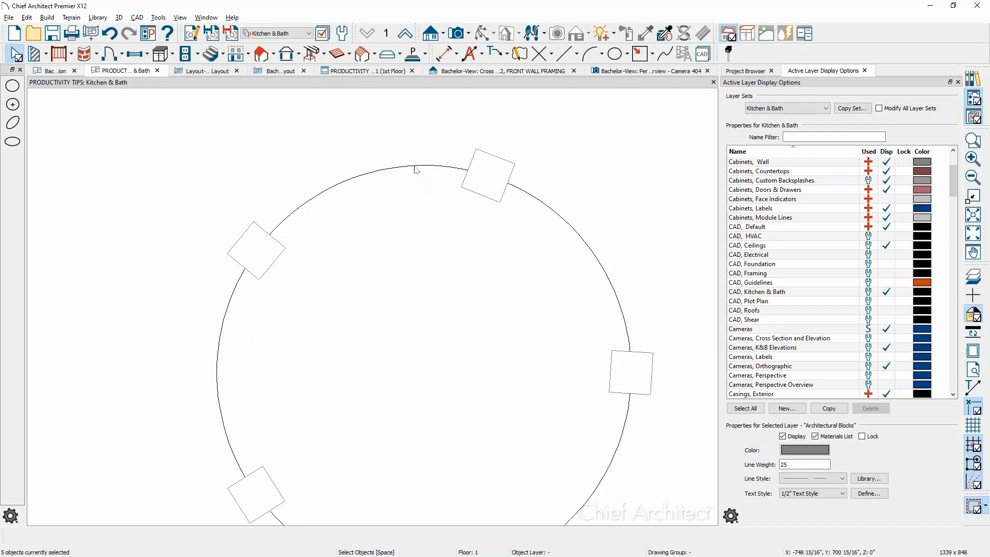
scroll(417, 170, down, 2)
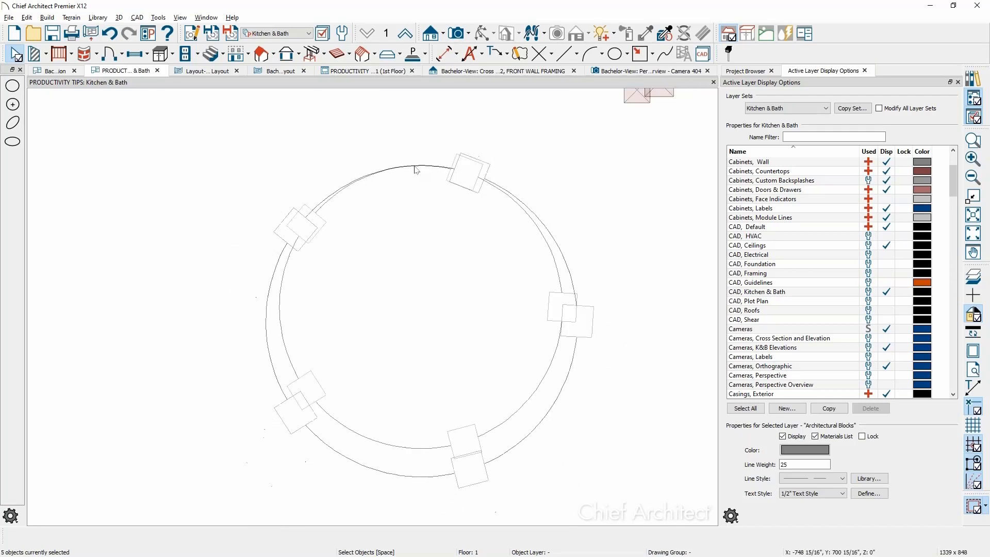
Draw a horizontal CAD line about 56" long from the top of the circular path, tangent to it and running left.
scroll(435, 244, down, 1)
middle_drag(435, 244, 523, 246)
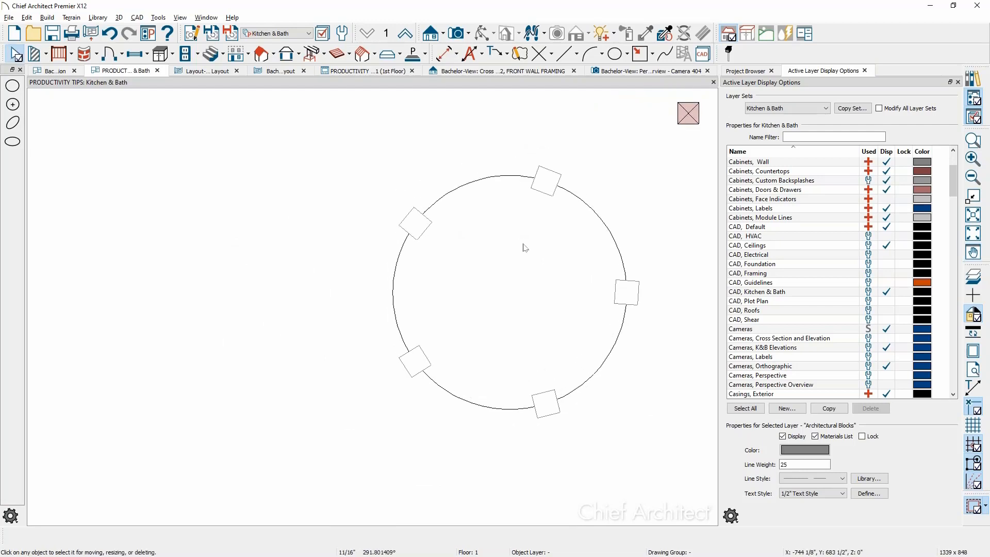
key(l)
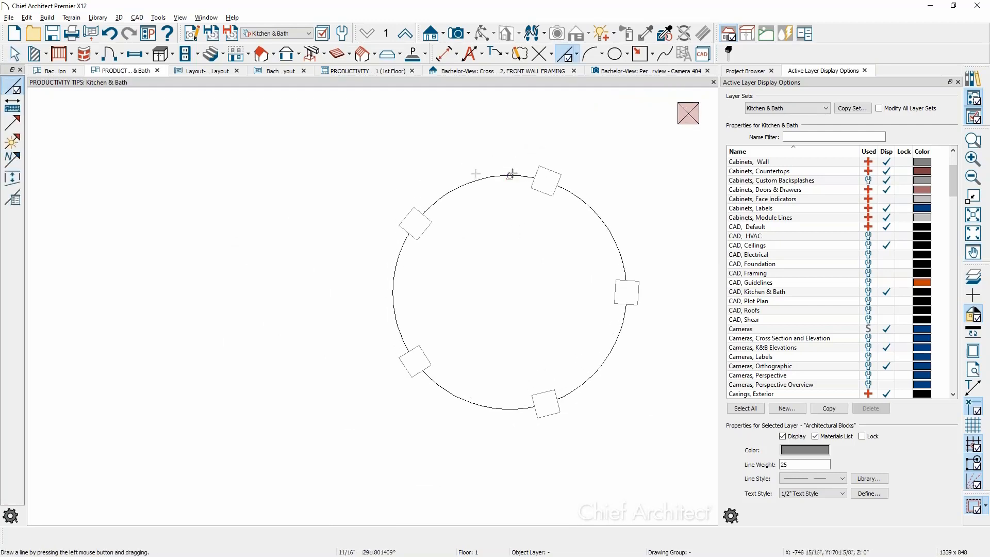
drag(512, 174, 292, 176)
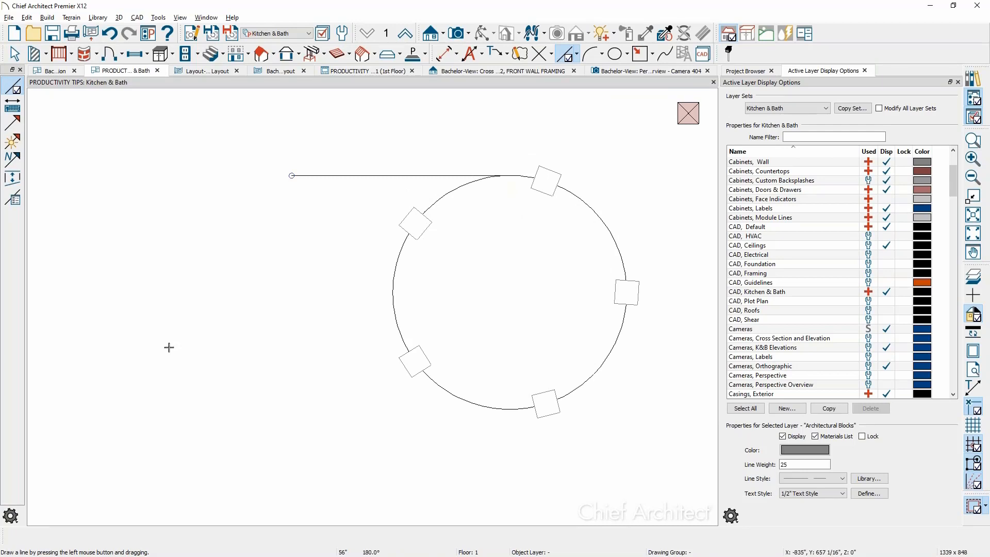
Draw a CAD line about 33" long at 195° from where the circle meets the lower-right post.
middle_drag(169, 347, 199, 320)
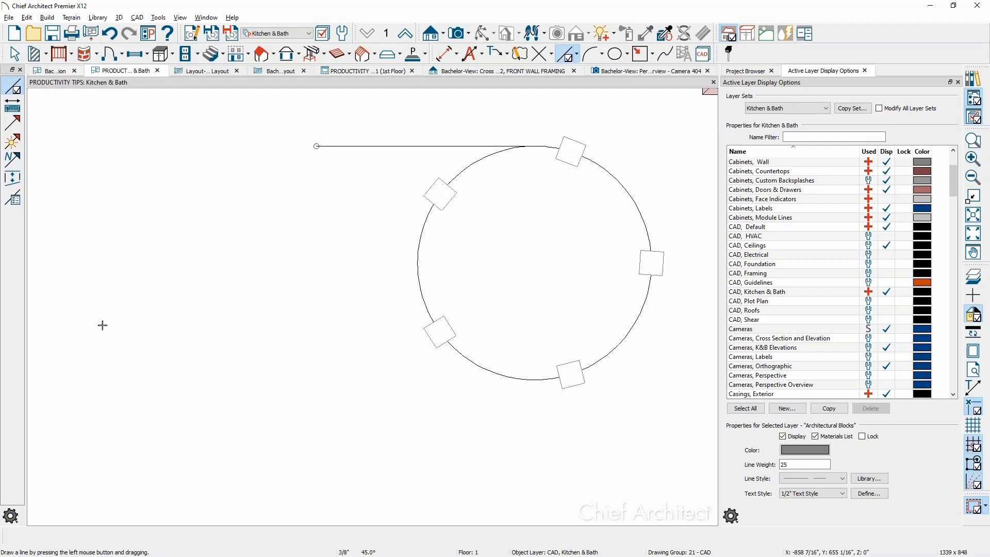
scroll(531, 415, up, 3)
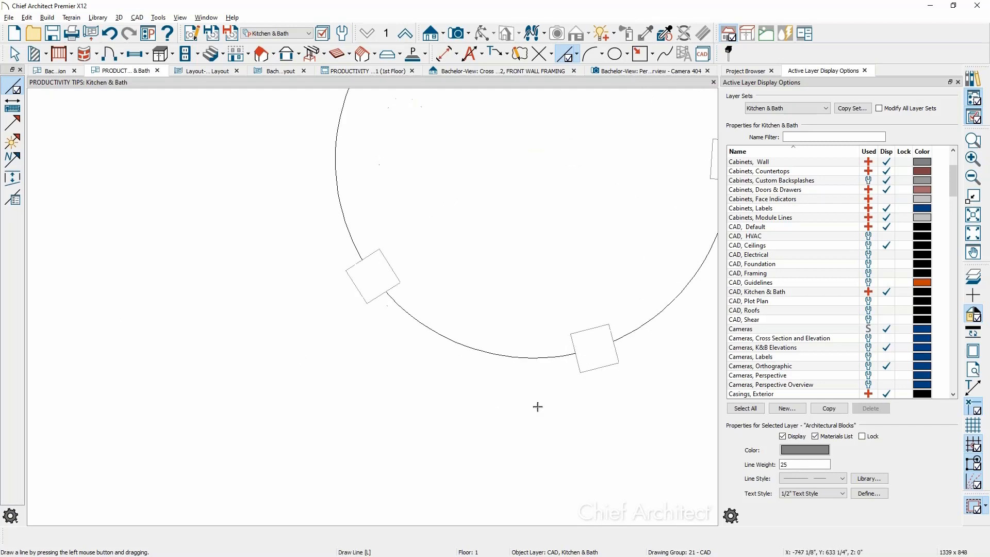
scroll(569, 375, up, 1)
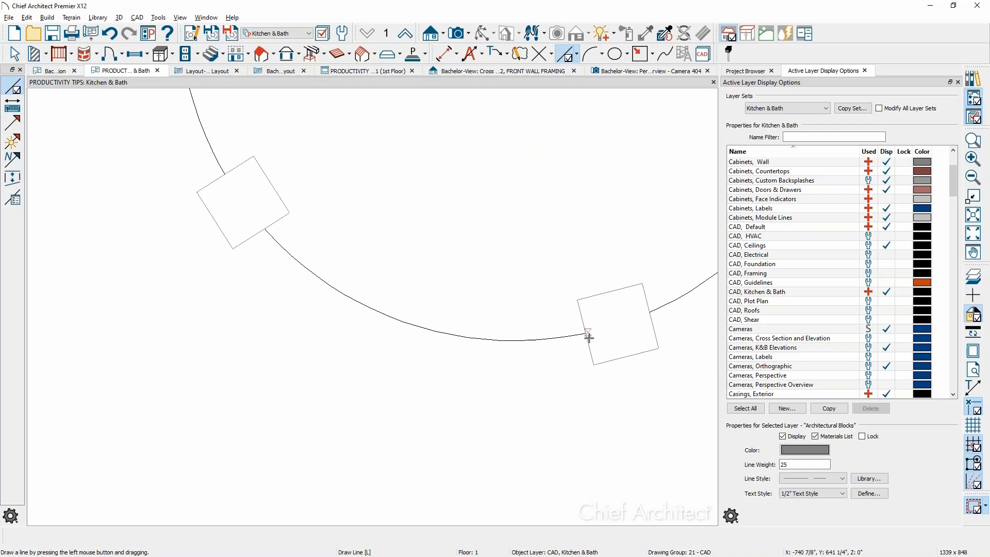
mouse_move(587, 335)
mouse_down()
mouse_move(398, 398)
mouse_move(231, 428)
mouse_up()
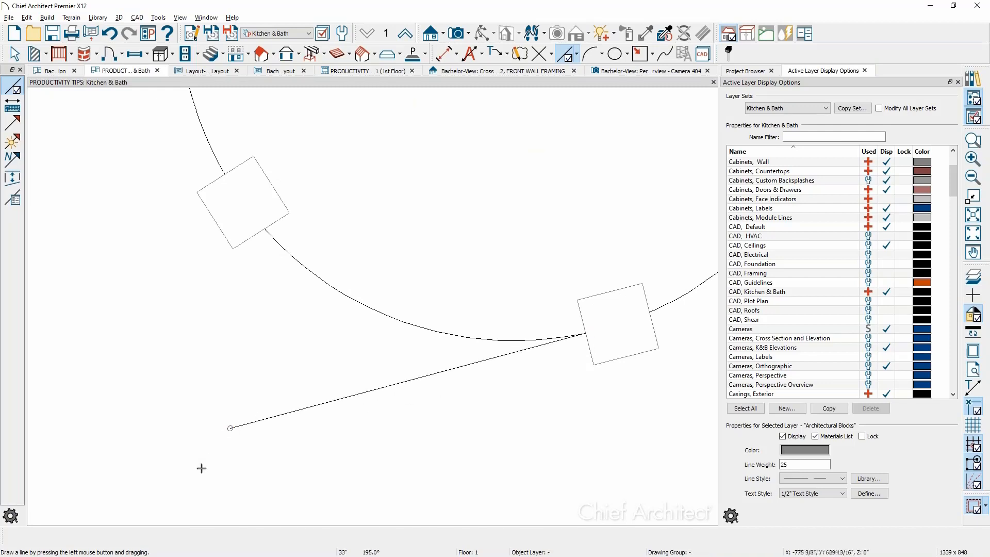
Draw a CAD line about 26" long at 30° from the inner side of the lower-left post toward the circle's center.
scroll(202, 468, down, 2)
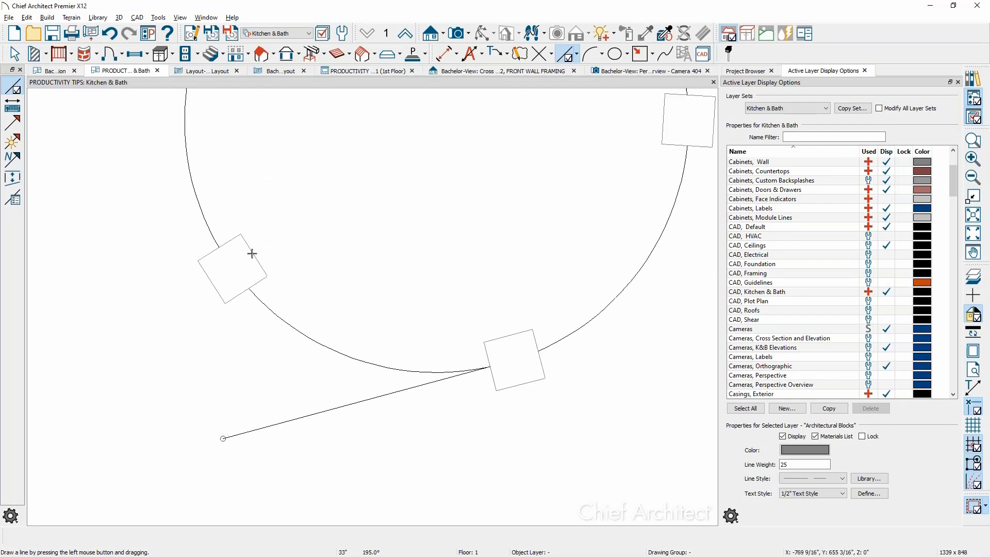
drag(252, 253, 437, 148)
scroll(476, 189, down, 1)
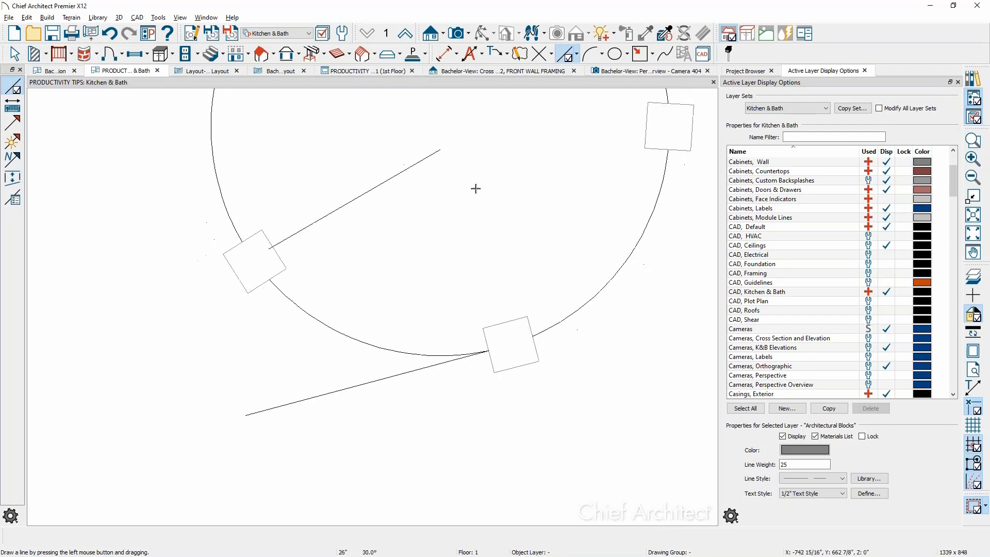
scroll(476, 188, down, 2)
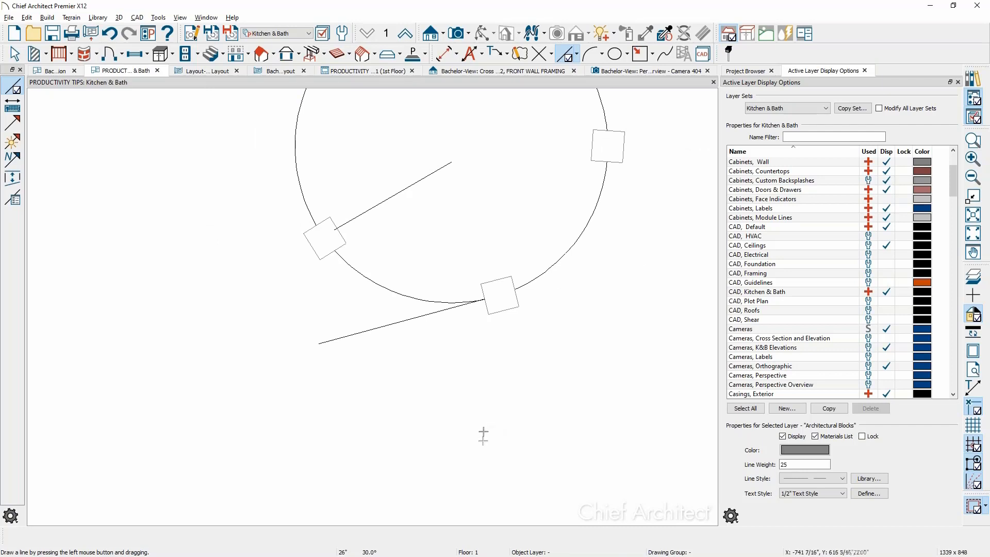
Draw a separate vertical CAD line about 66" long in the empty area left of the circle.
middle_drag(462, 471, 619, 403)
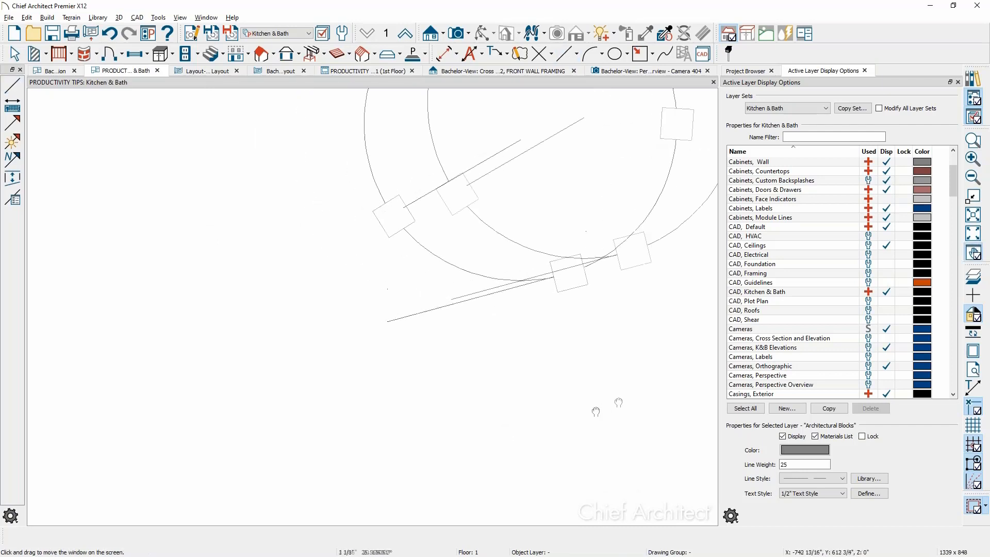
key(space)
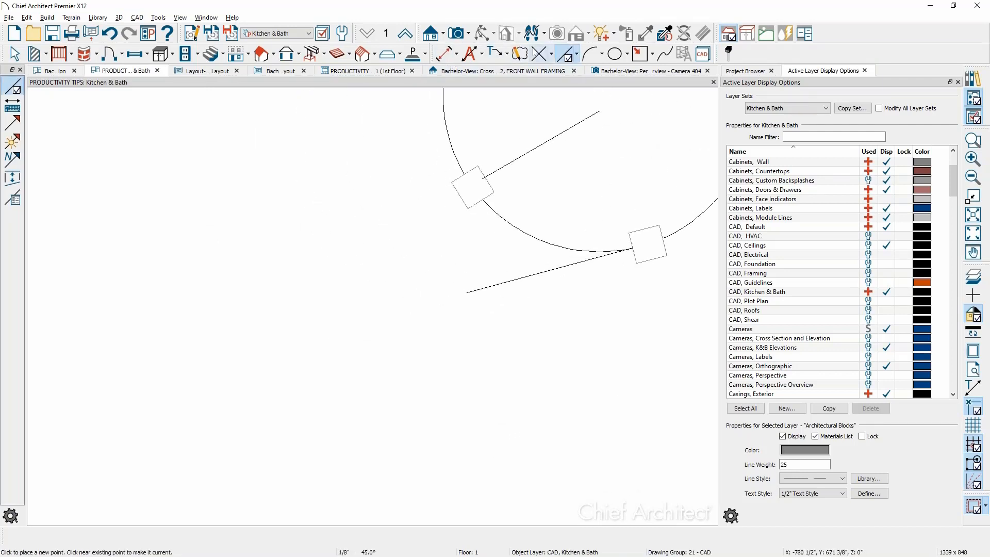
click(552, 51)
click(557, 55)
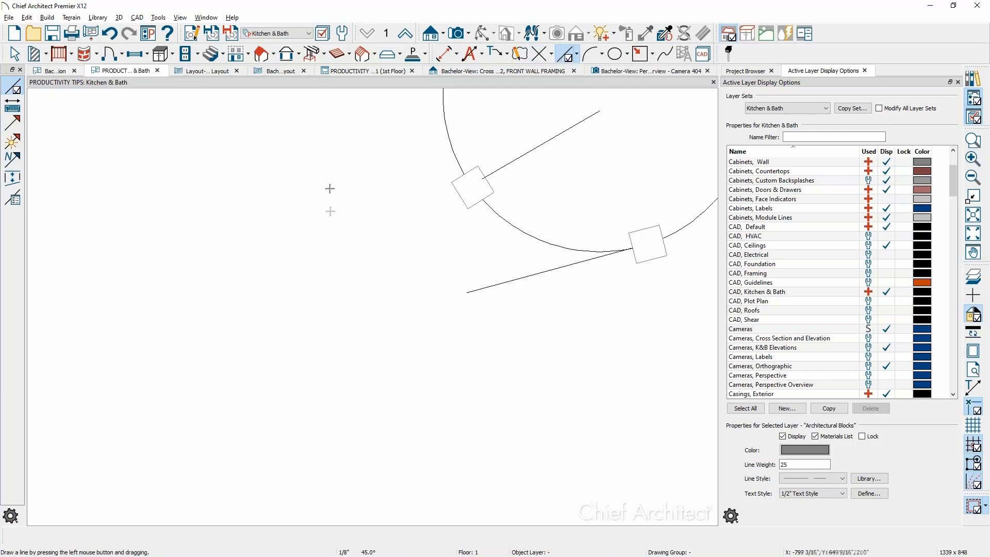
drag(305, 142, 270, 486)
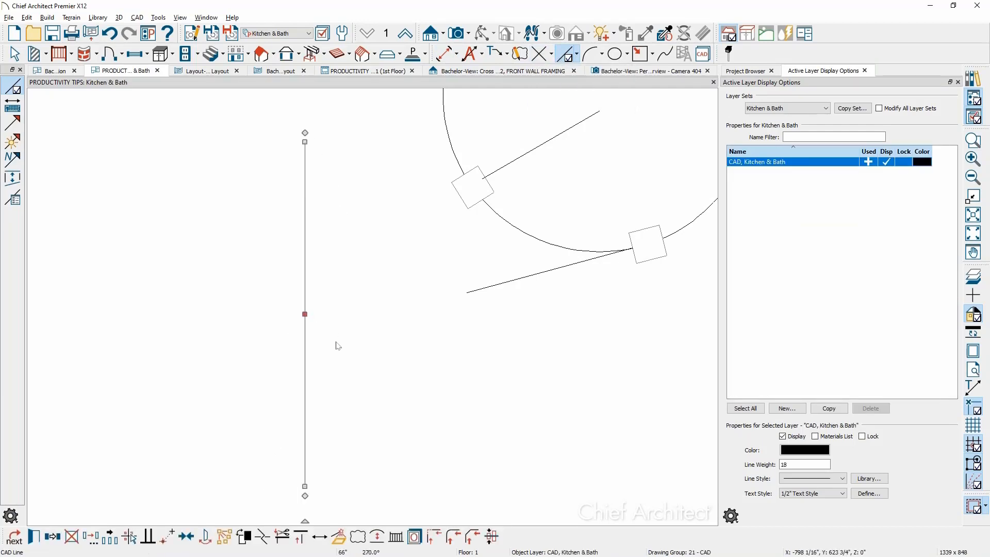
Break the vertical line near its middle and convert both the lower and upper segments to arcs.
click(308, 303)
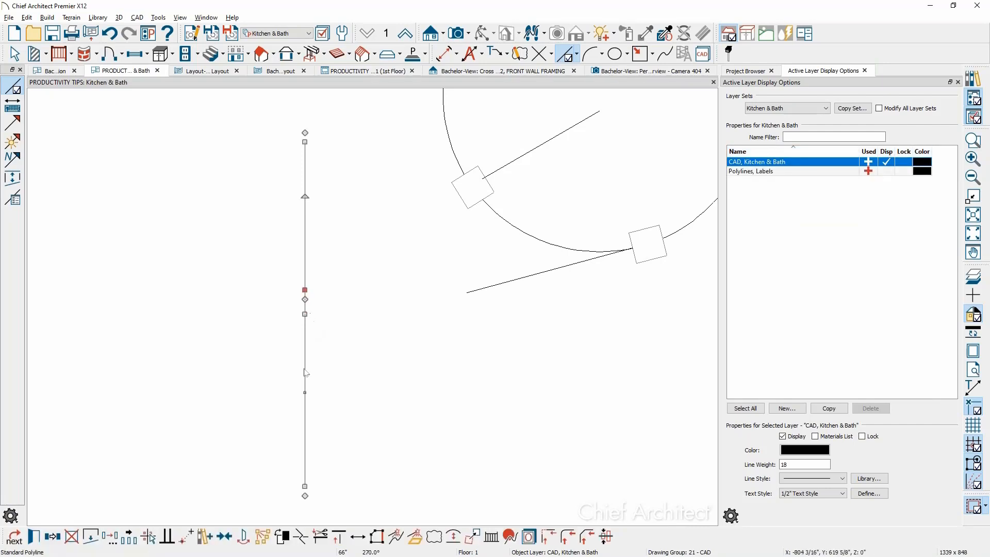
click(295, 434)
click(452, 535)
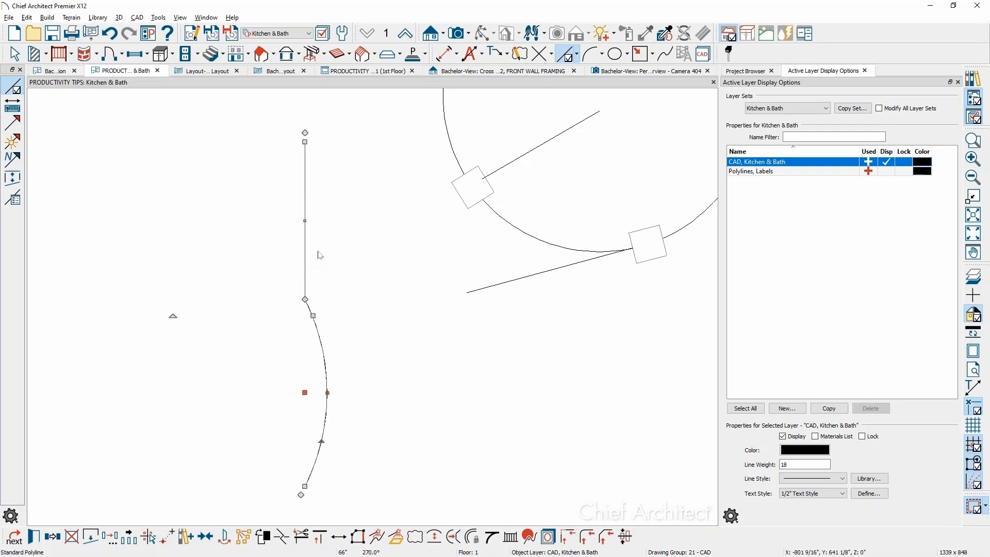
click(305, 223)
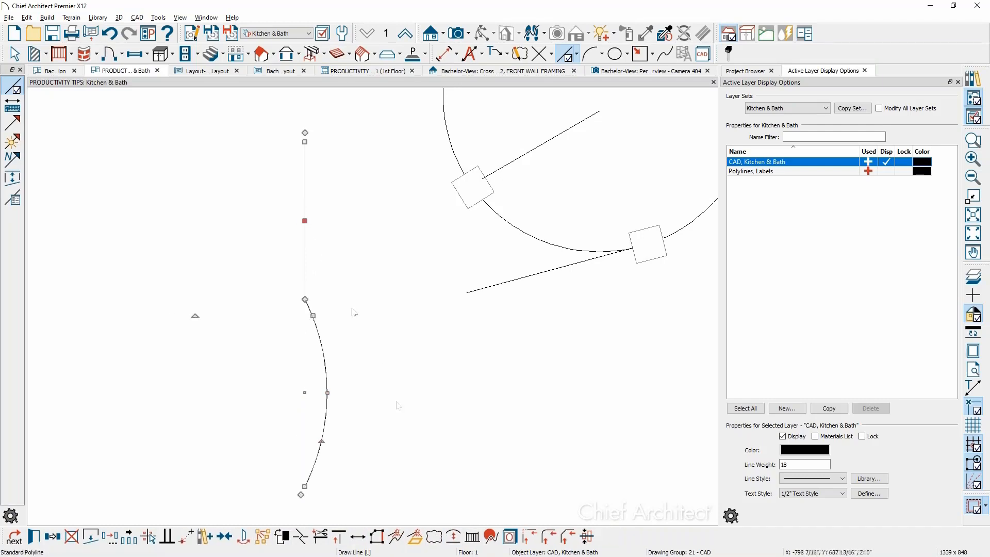
click(453, 537)
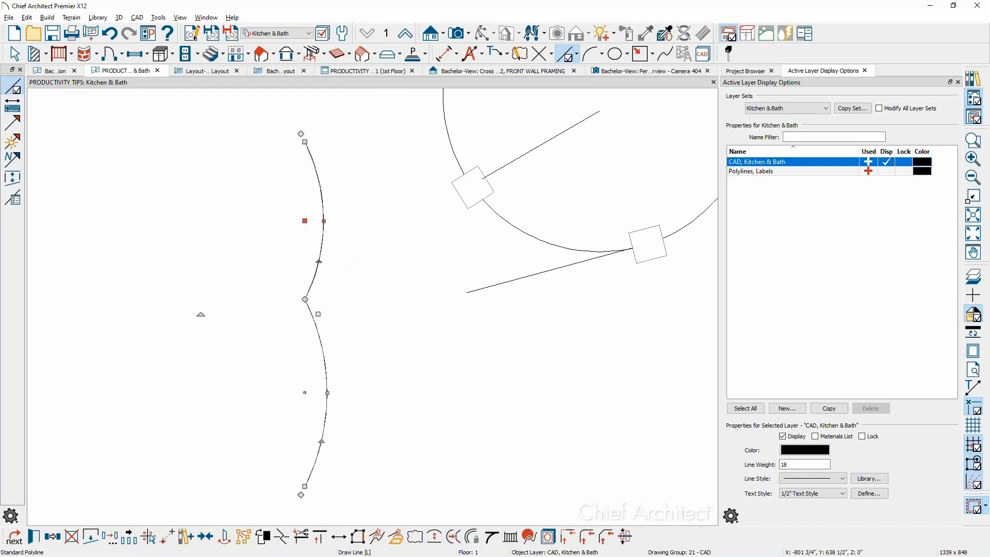
Reshape the upper arc to bow left, opposite the lower arc, so the two flow together as a smooth S-curve.
drag(319, 261, 302, 249)
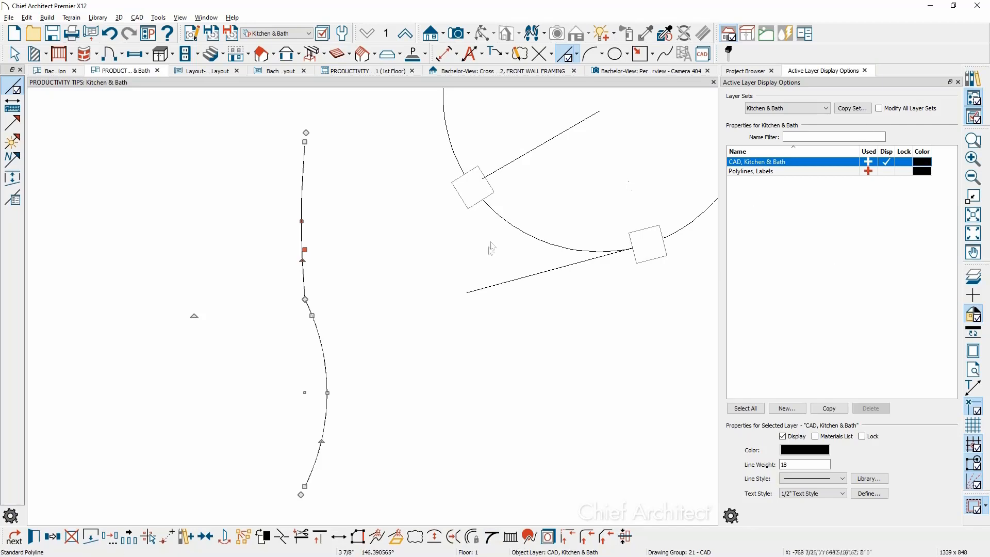
key(space)
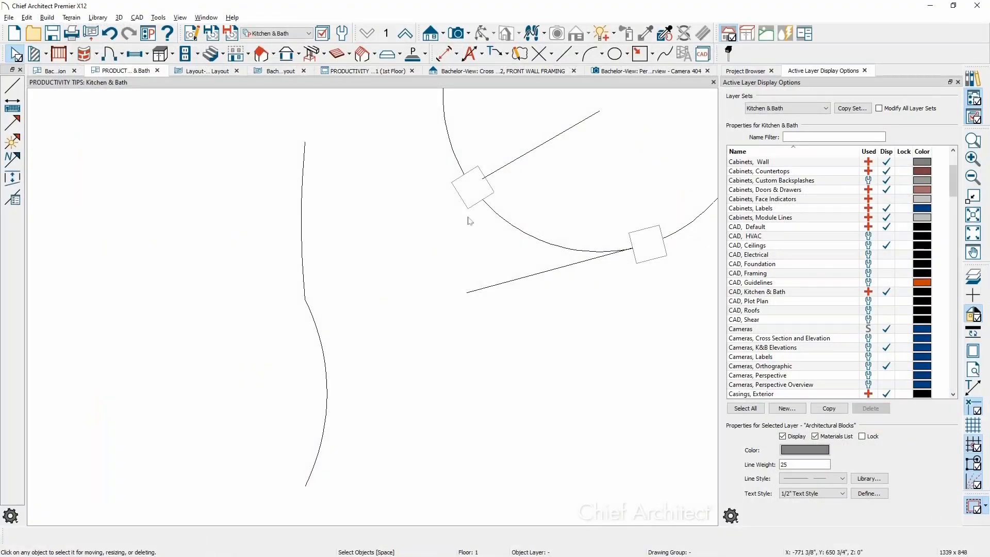
click(305, 249)
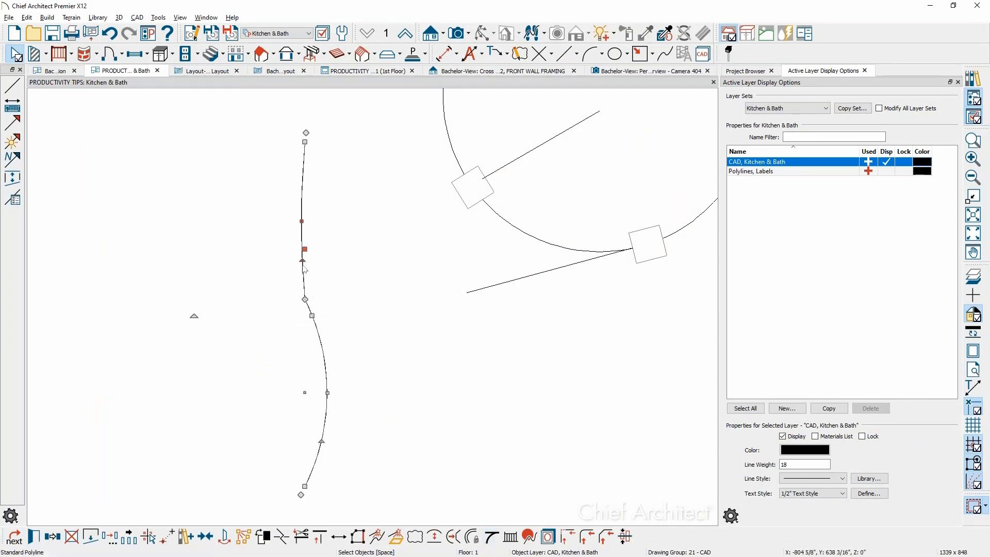
drag(302, 261, 291, 253)
click(400, 328)
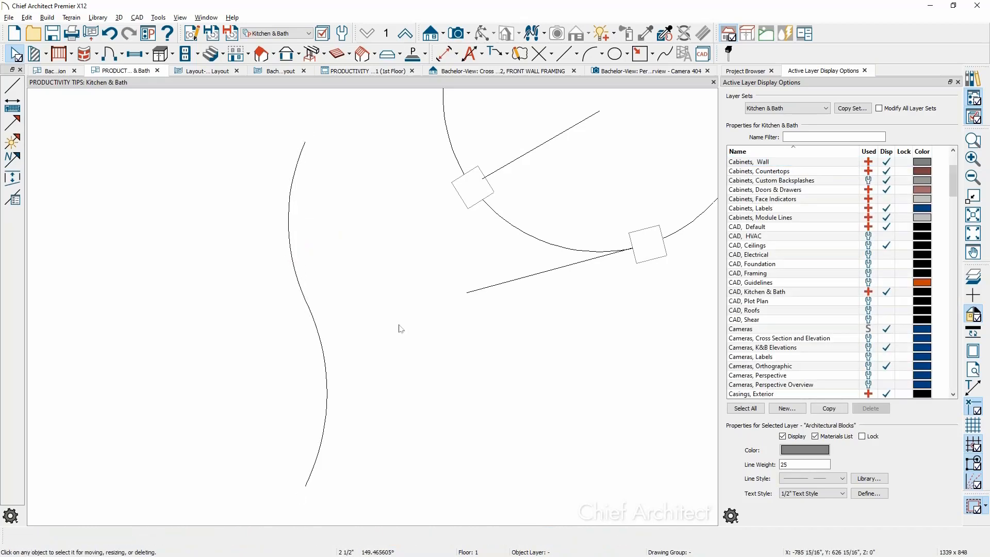
click(288, 222)
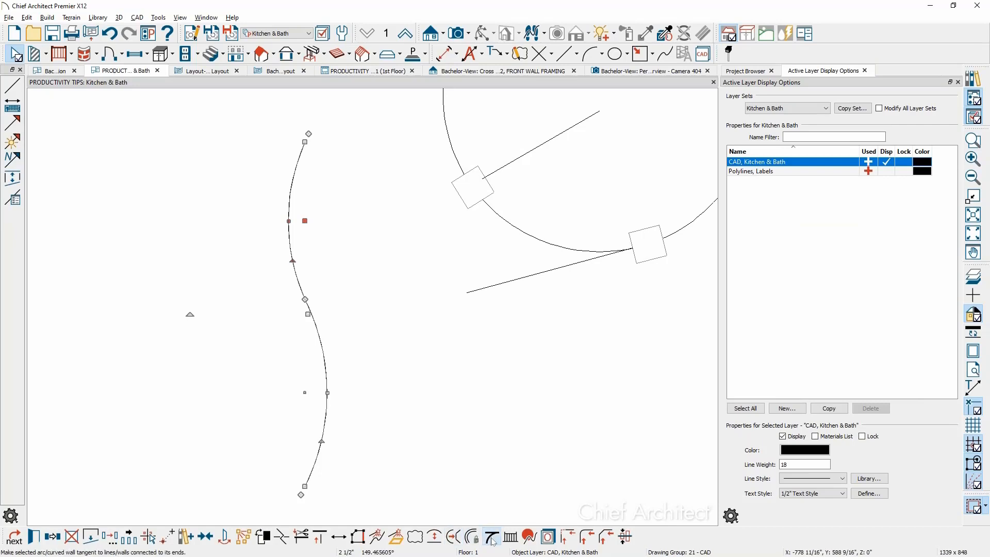
click(530, 307)
Draw a vertical CAD line about 30" long downward from the circle's leftmost point, tangent to it.
mouse_move(517, 353)
middle_down()
mouse_move(497, 431)
mouse_move(456, 512)
middle_up()
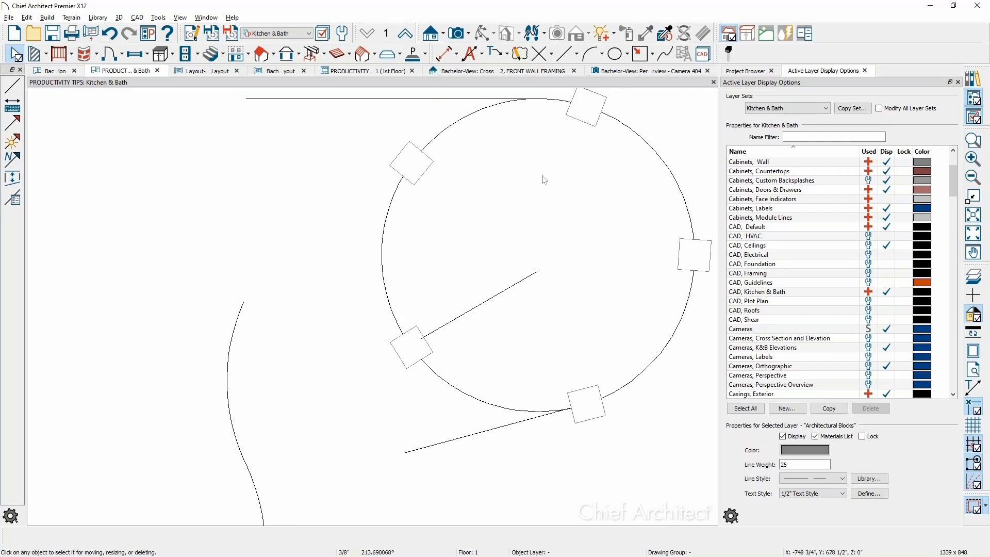
middle_drag(531, 103, 524, 161)
scroll(497, 161, up, 1)
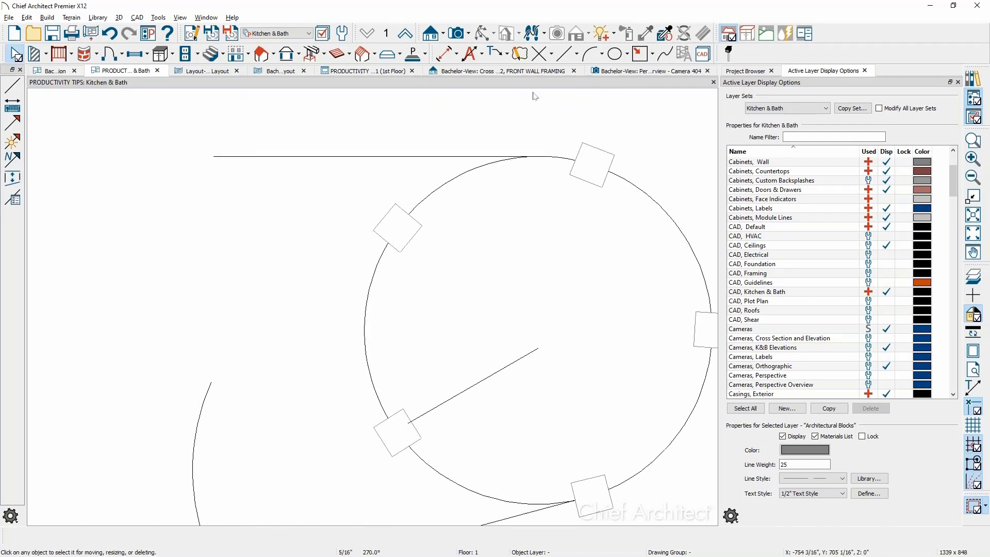
click(566, 53)
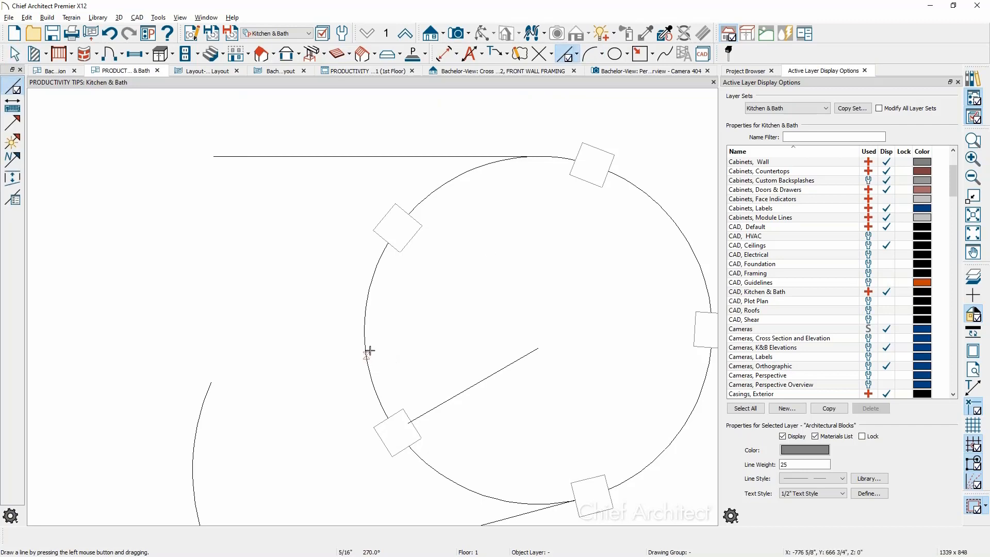
mouse_move(363, 331)
mouse_down()
mouse_move(370, 431)
mouse_move(356, 504)
mouse_move(336, 496)
mouse_up()
key(space)
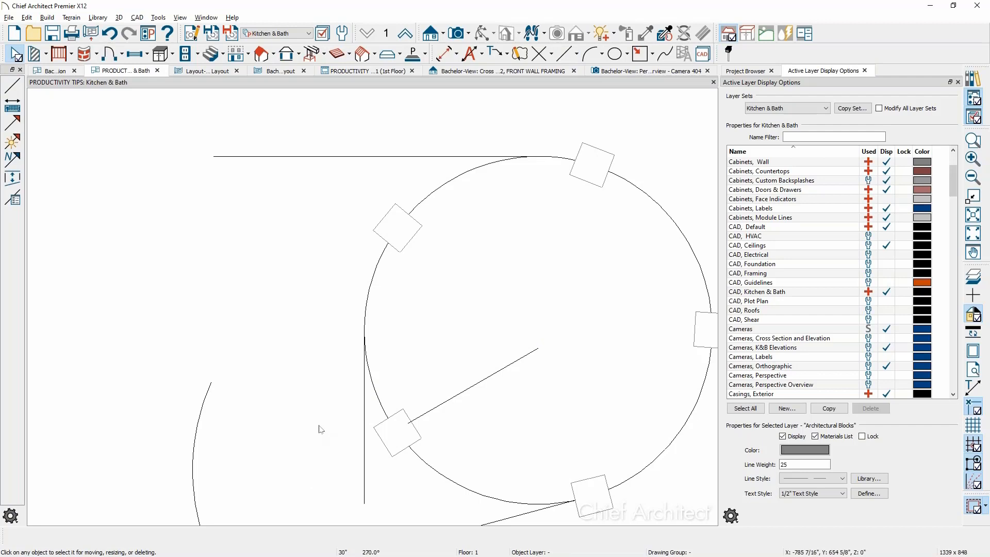
Switch to the browser, open the Events & Trade Shows page from the site footer and review the upcoming virtual classes.
click(825, 408)
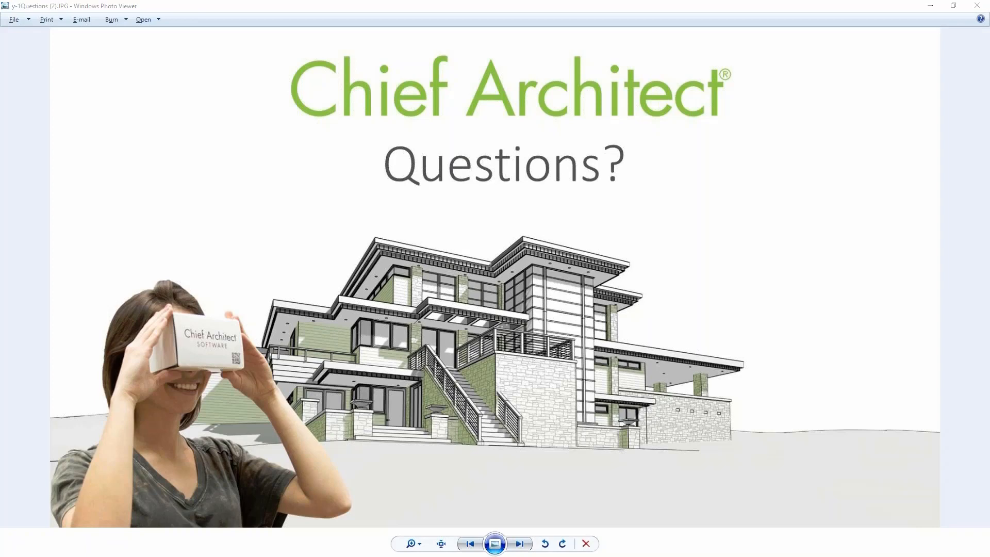
key(alt+Tab)
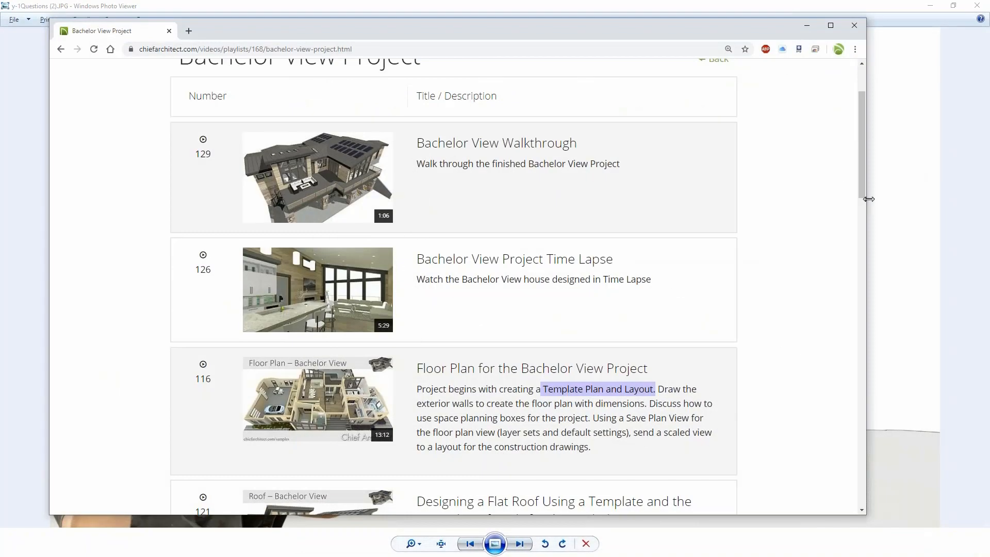
drag(863, 158, 846, 515)
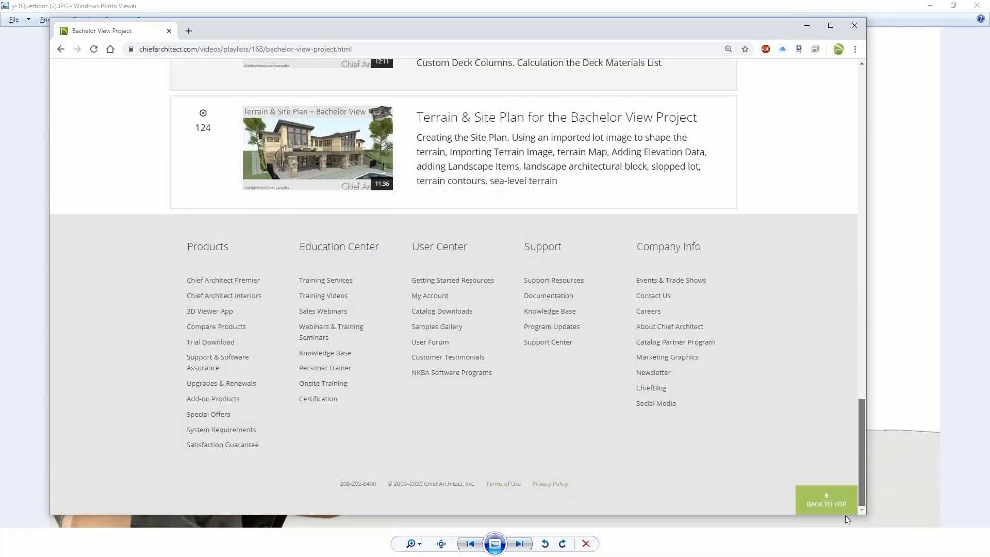
click(699, 280)
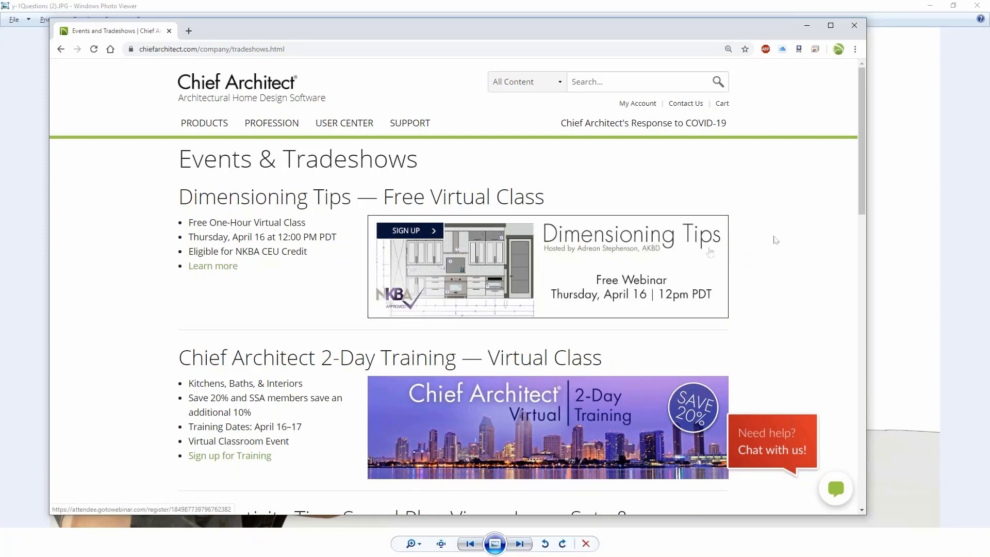
scroll(775, 240, down, 2)
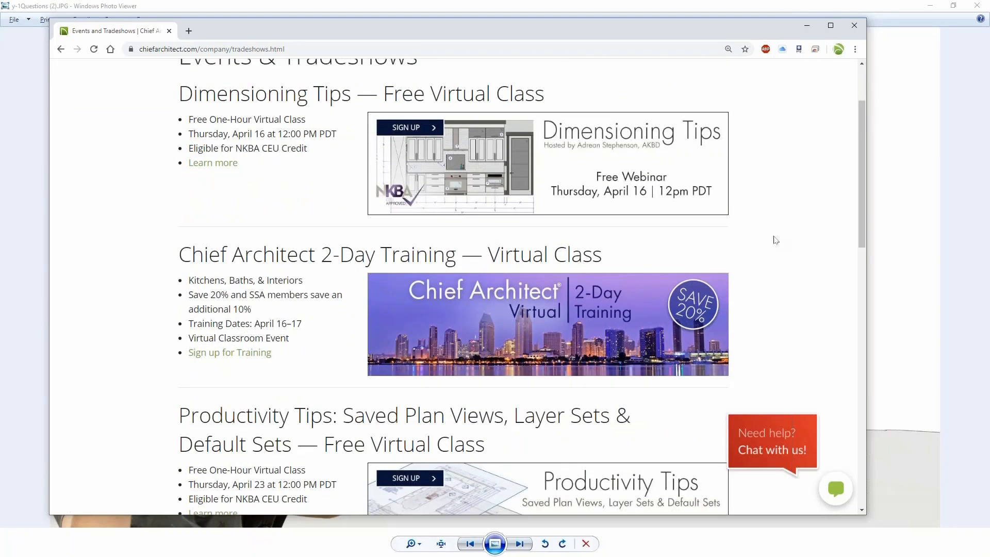
scroll(645, 265, down, 1)
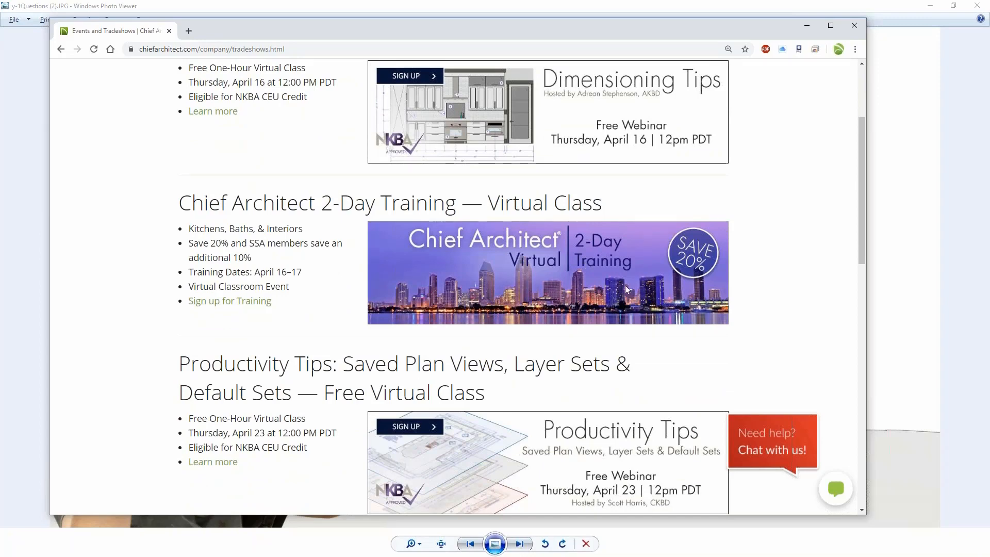
scroll(778, 258, down, 1)
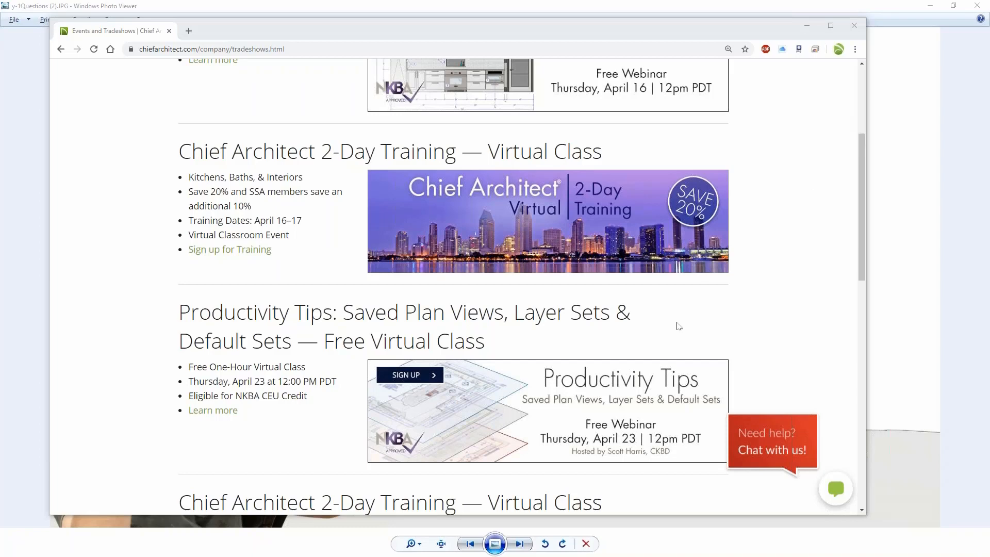
scroll(679, 326, down, 1)
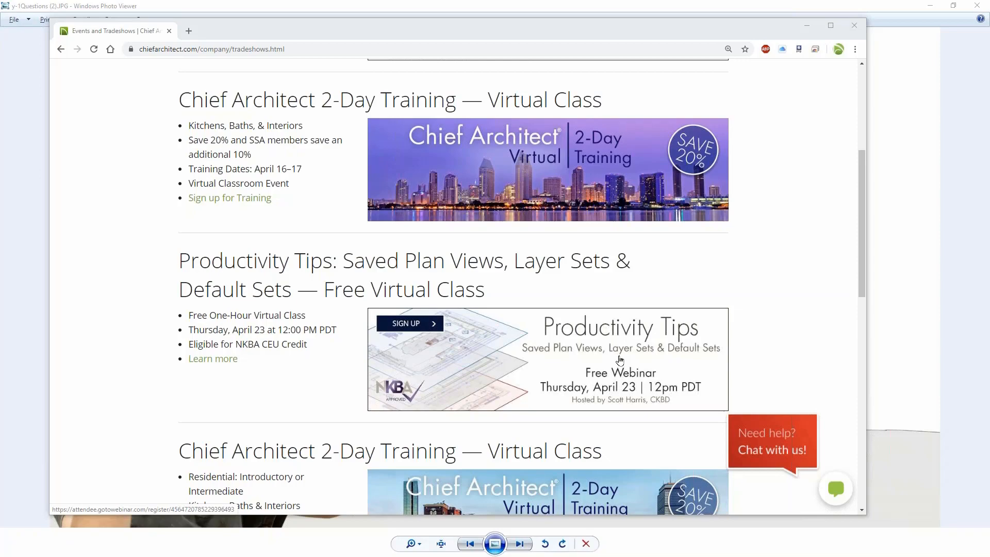
Switch to Chief Architect and examine the Part 4 Saved Plan Views and Part 5 Default Sets notes and diagrams in the plan.
scroll(835, 472, down, 2)
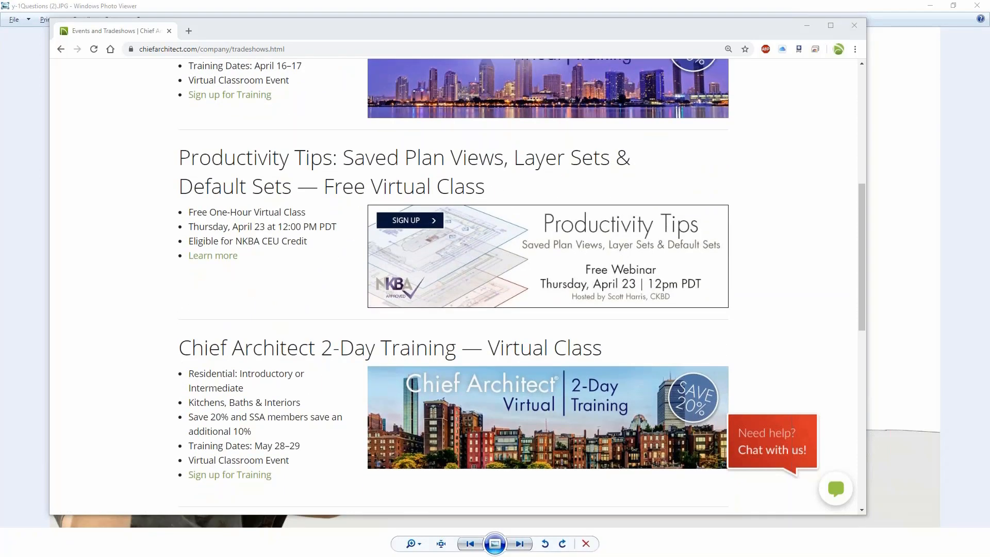
click(547, 11)
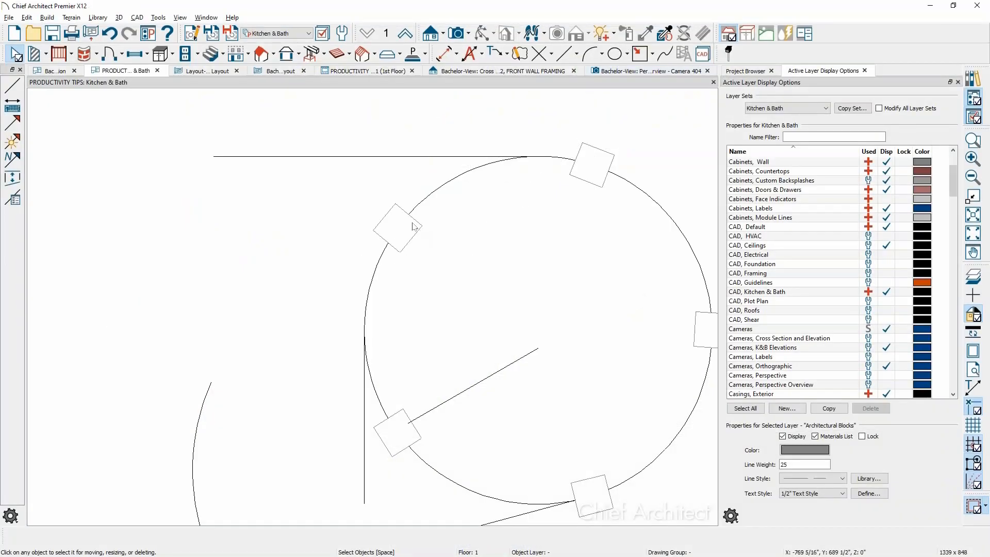
scroll(505, 248, down, 3)
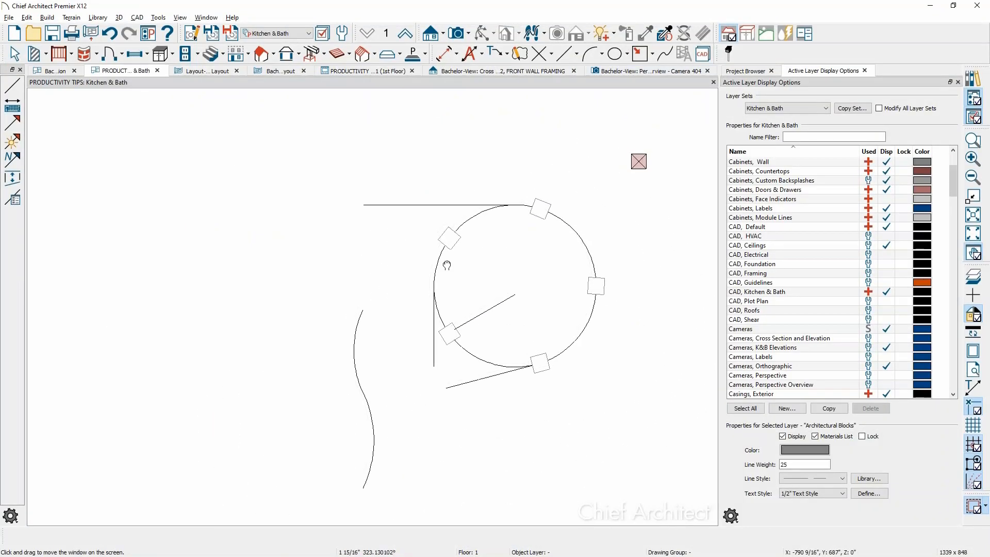
scroll(447, 265, down, 5)
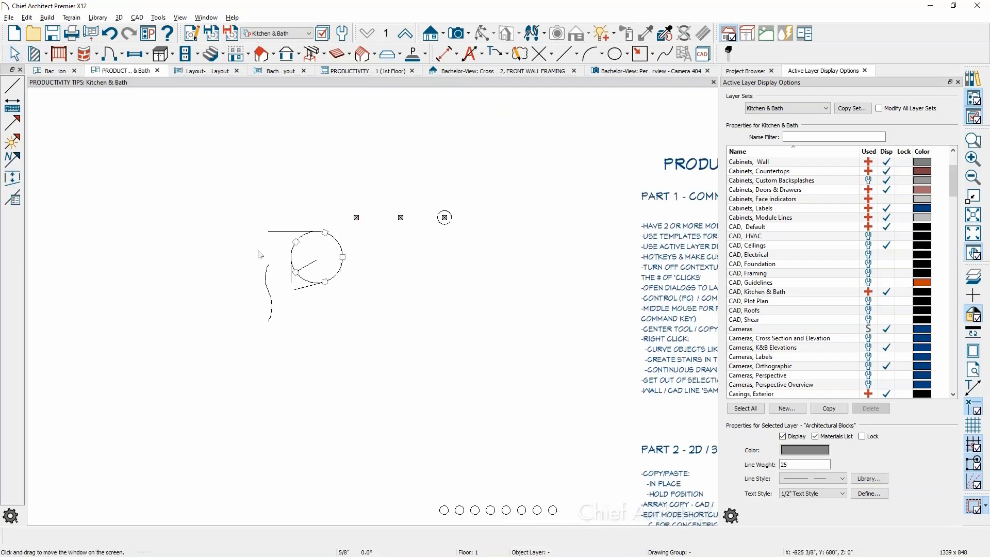
middle_drag(452, 281, 233, 175)
middle_drag(400, 347, 202, 21)
middle_drag(363, 456, 378, 174)
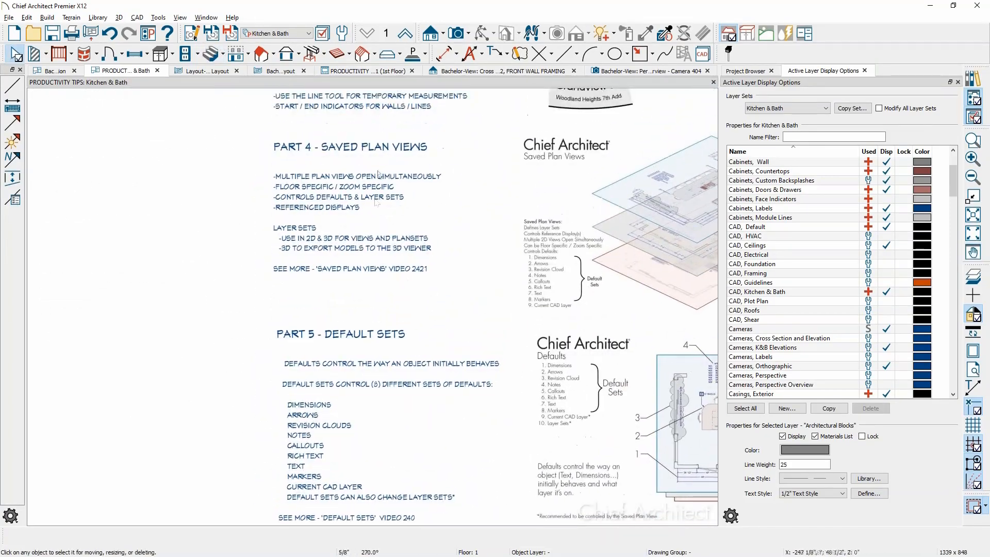
scroll(375, 238, up, 3)
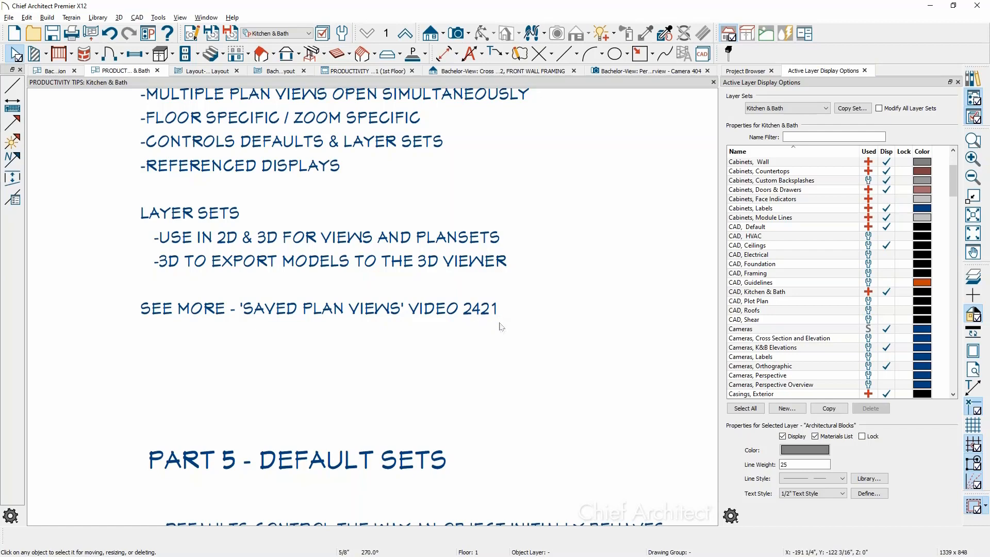
scroll(498, 335, down, 5)
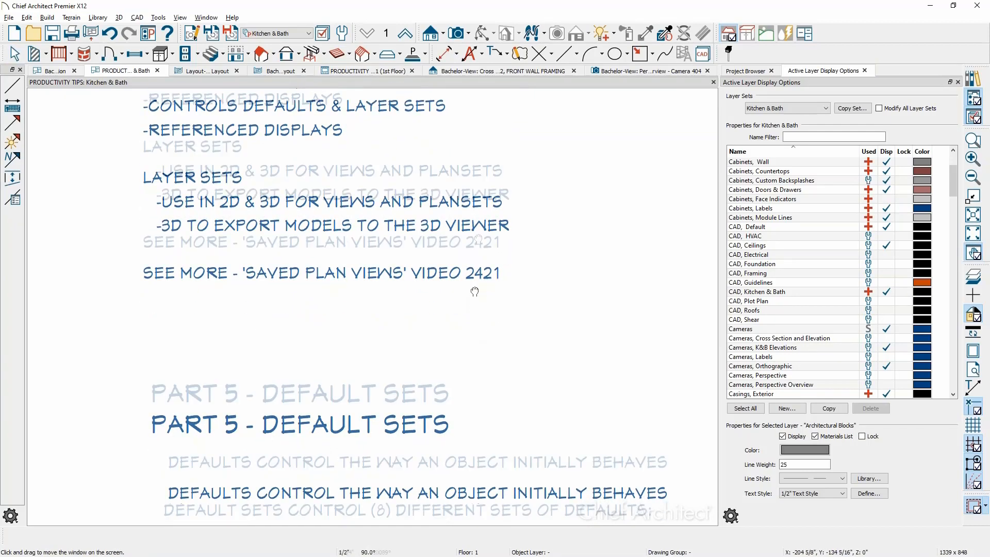
middle_drag(508, 312, 505, 132)
middle_drag(543, 319, 516, 145)
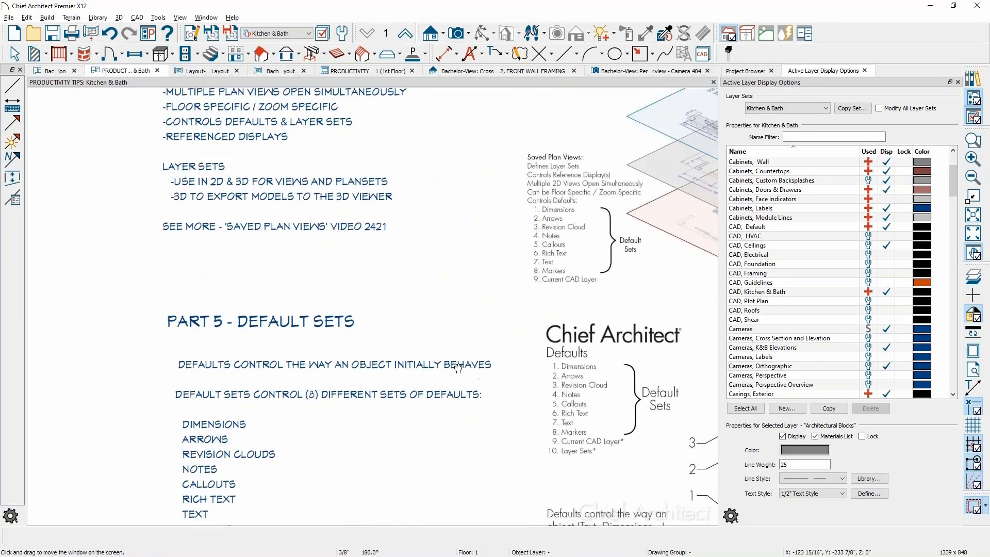
middle_drag(453, 368, 230, 399)
scroll(230, 399, down, 1)
scroll(232, 399, down, 1)
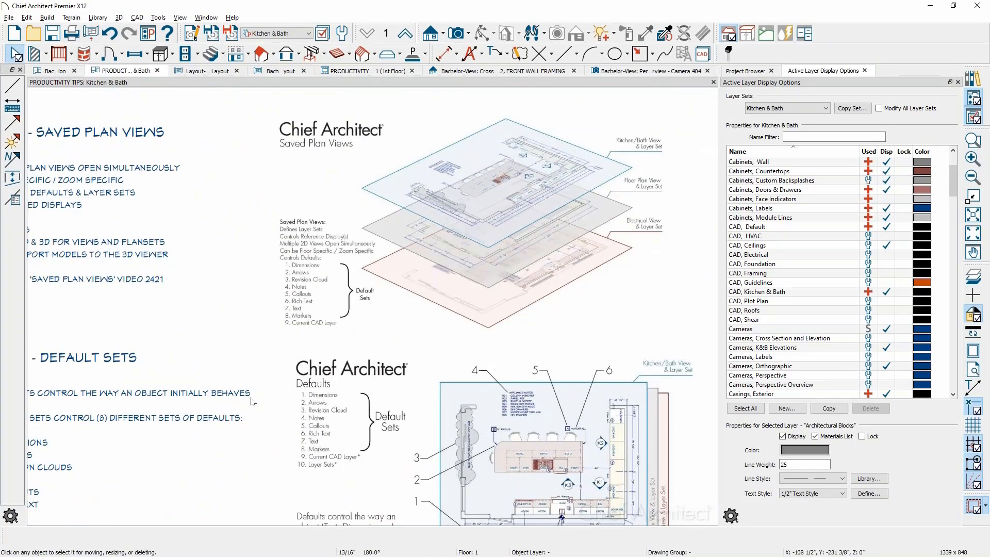
Switch back to the browser and review the remaining events, including the May 28–29 virtual training and the Chief Academy training.
key(alt+Tab)
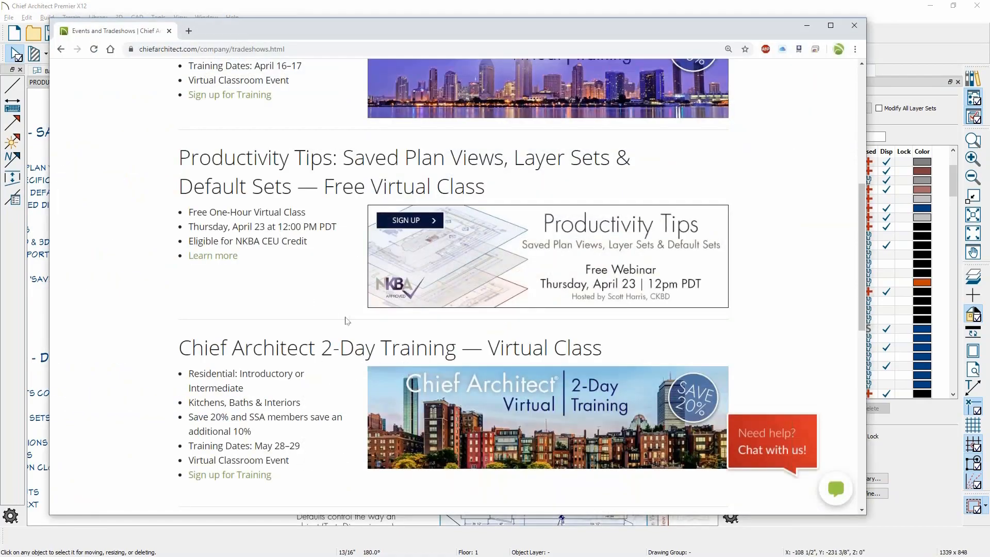
scroll(351, 320, down, 3)
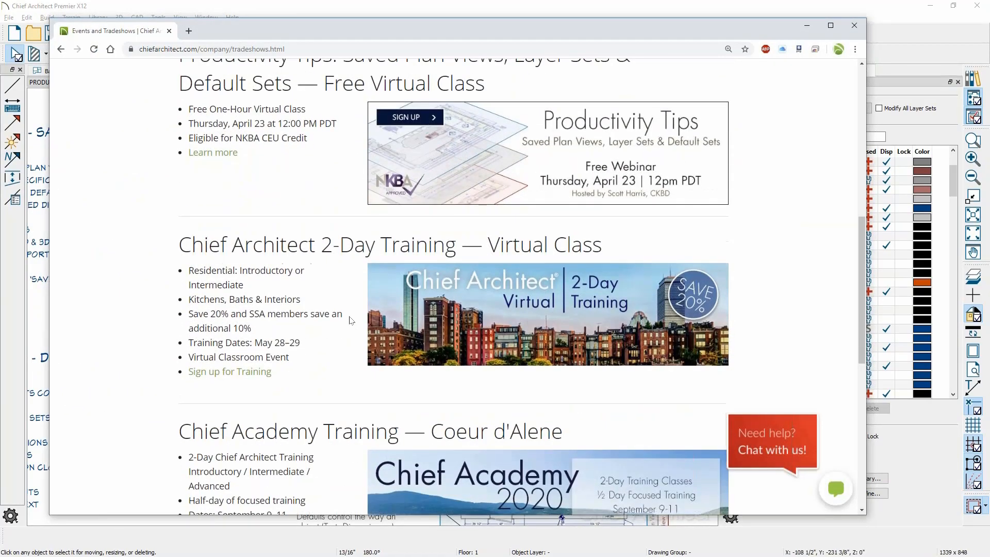
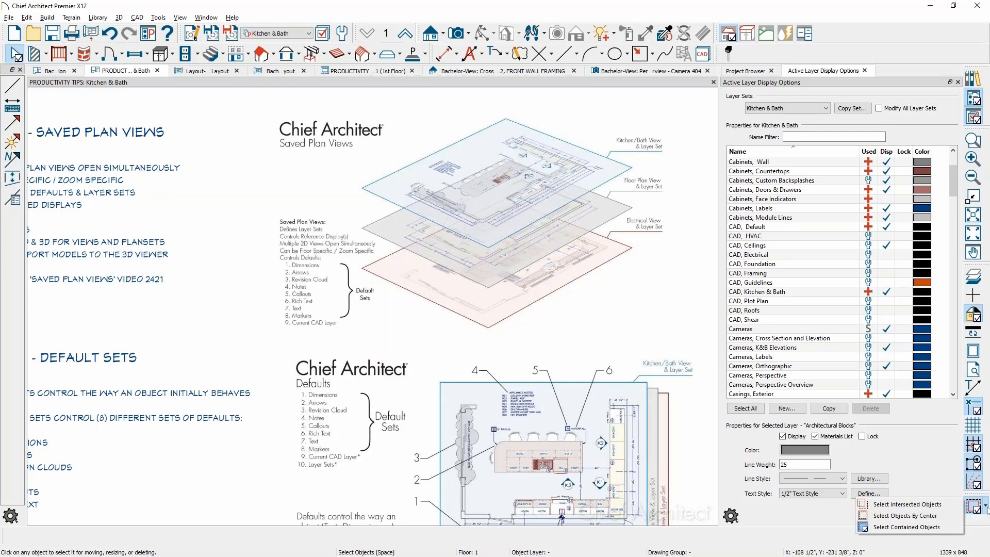
In Chief Architect, marquee-select the whole dimensioned rectangular room and its ceiling panels using the Select Contained Objects mode.
click(952, 532)
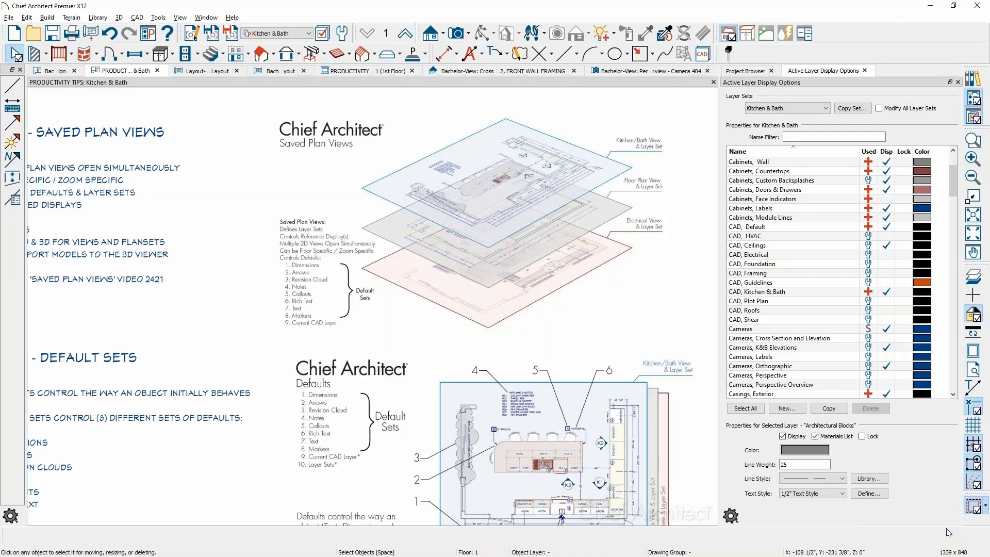
middle_drag(392, 242, 511, 459)
middle_drag(479, 281, 315, 424)
scroll(314, 424, down, 1)
scroll(315, 421, down, 3)
scroll(371, 325, down, 3)
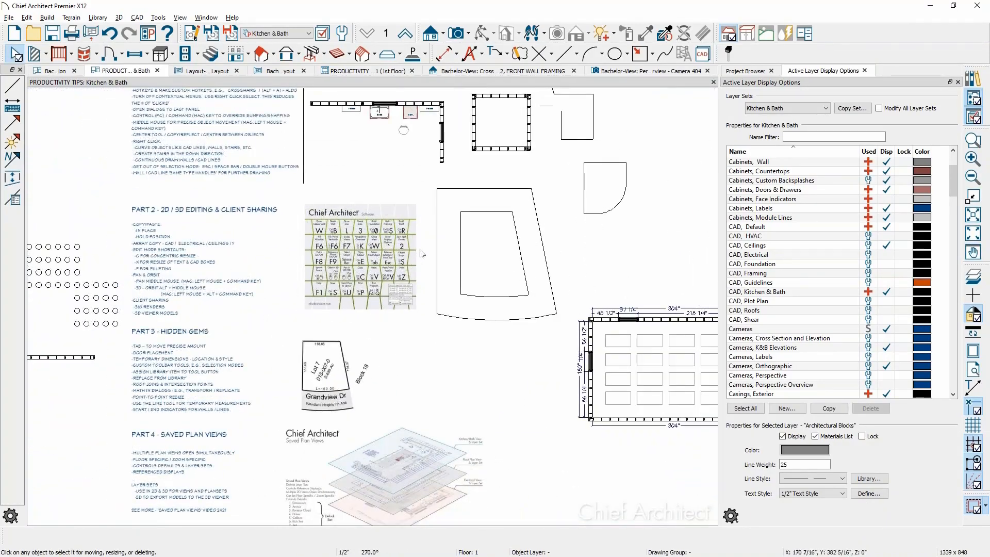
middle_drag(415, 267, 306, 294)
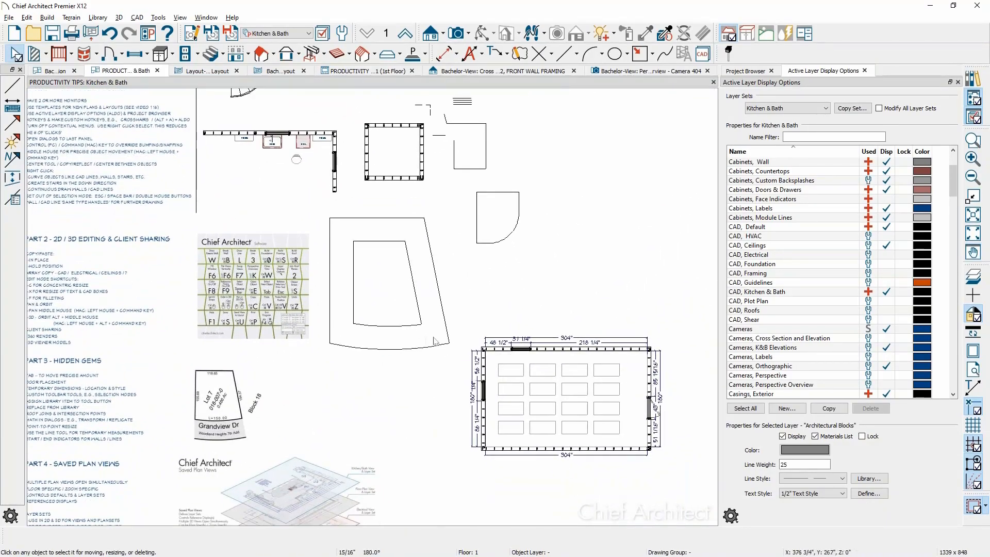
drag(455, 316, 685, 471)
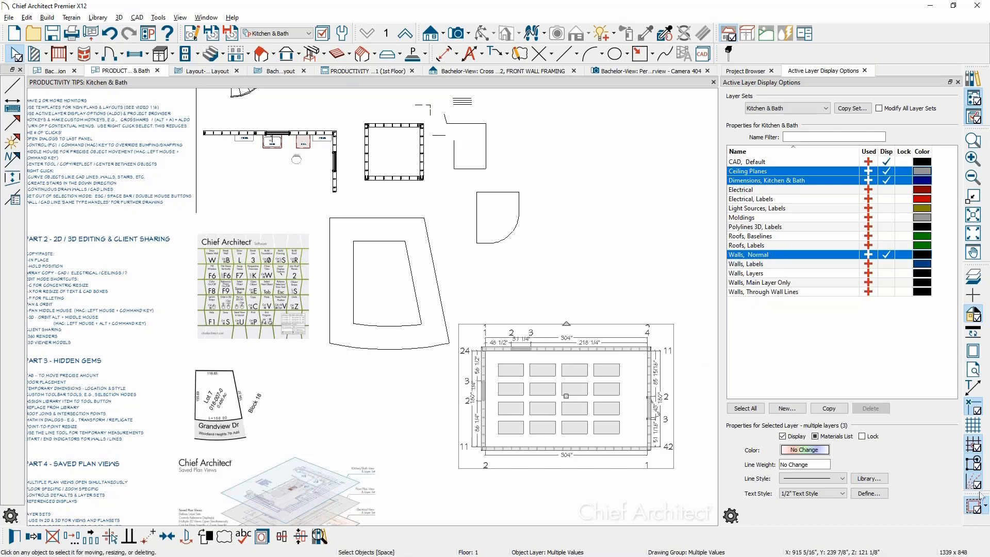
Change the marquee mode to Select Intersected Objects and marquee from above the room's top wall across the two upper-right ceiling panels.
click(988, 510)
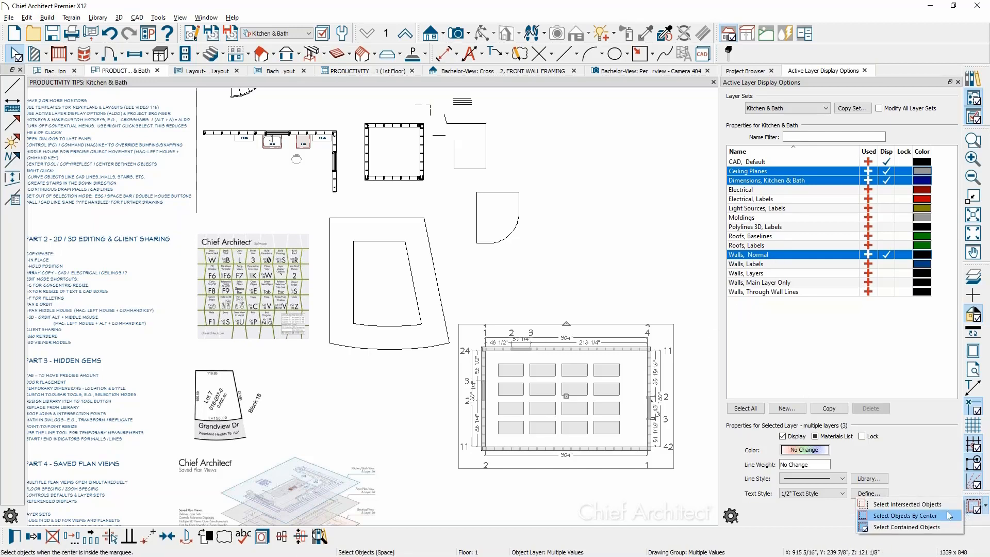
click(908, 505)
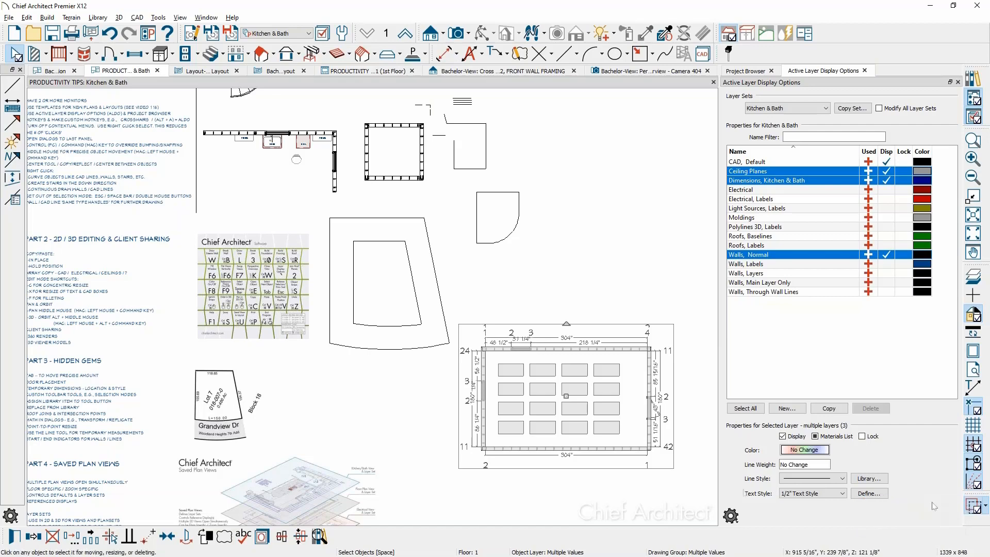
scroll(611, 448, up, 3)
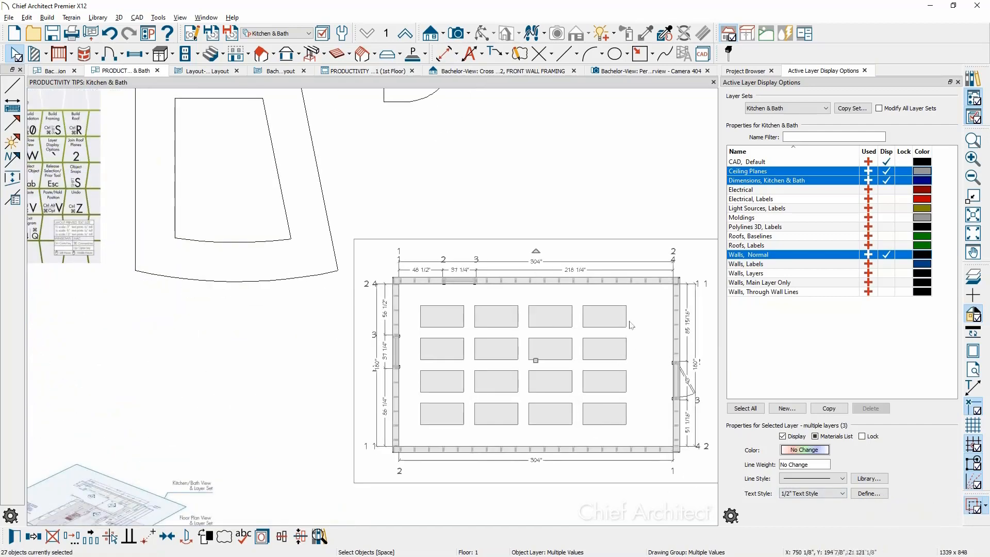
click(626, 323)
drag(574, 245, 610, 347)
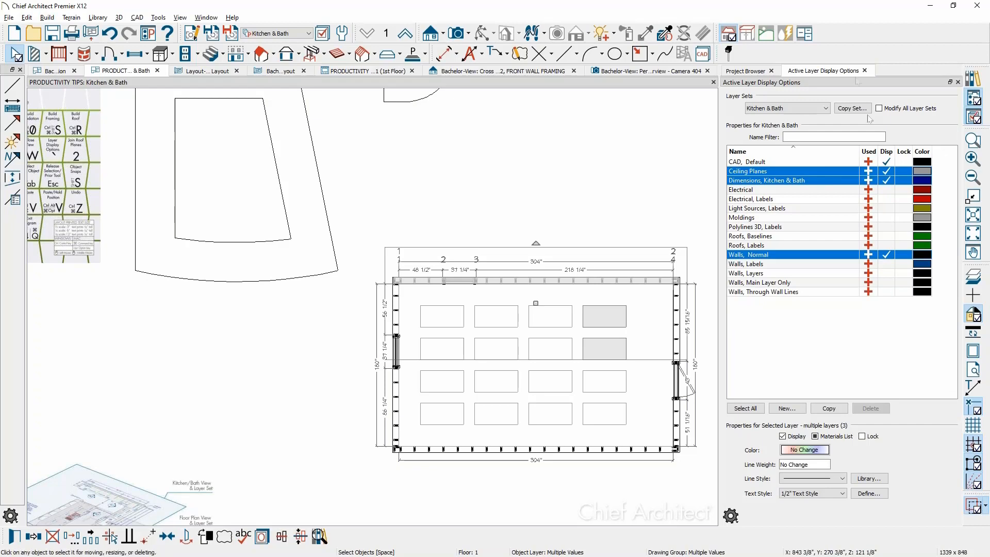
Customize the Plan view toolbars by searching for "marq" and adding the Selection Modes tool to the upper toolbar, then clear the selection.
right_click(850, 51)
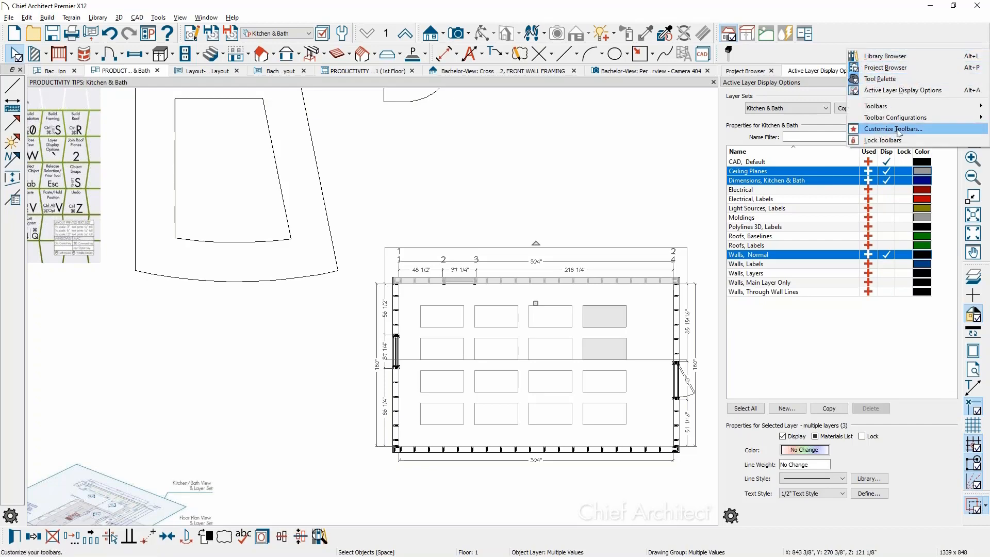
click(899, 129)
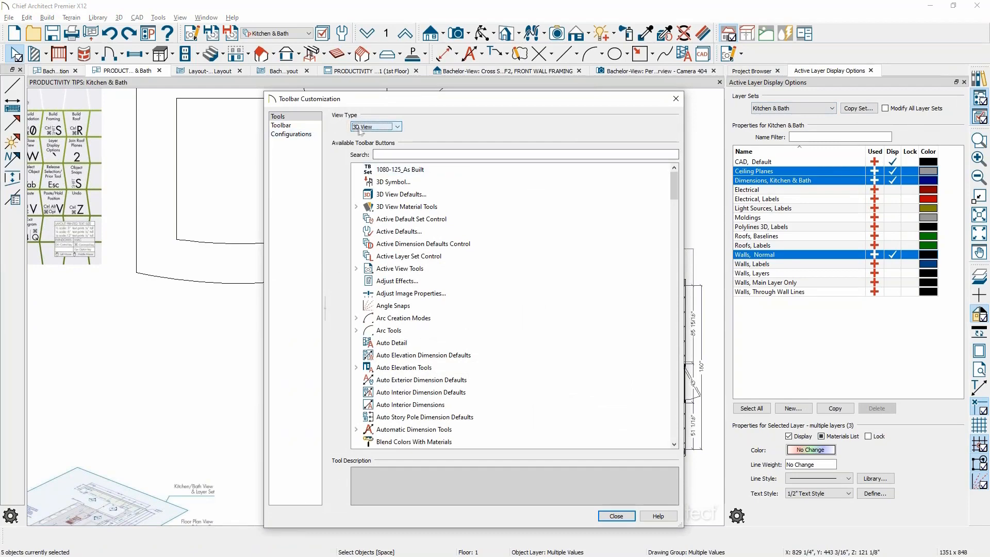
click(360, 129)
click(379, 135)
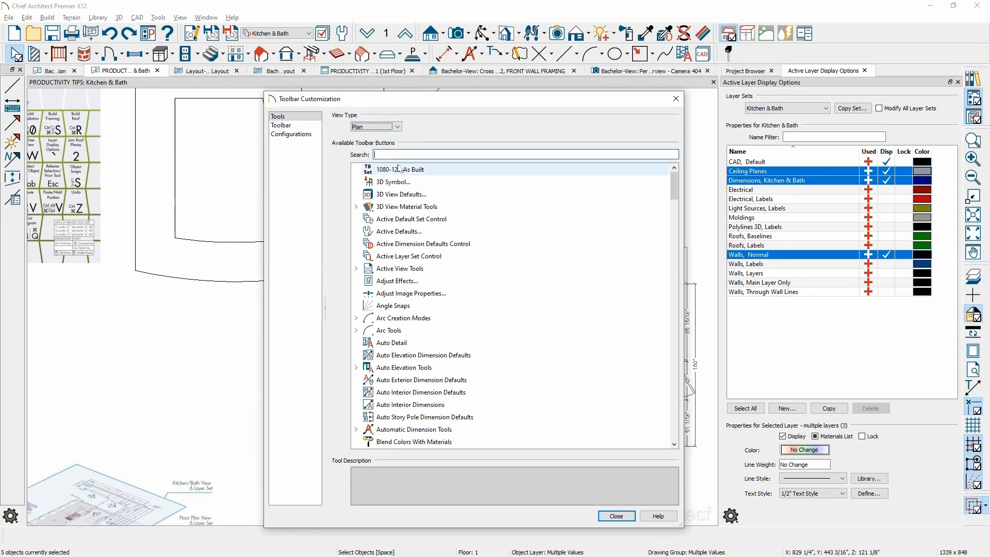
text(marq)
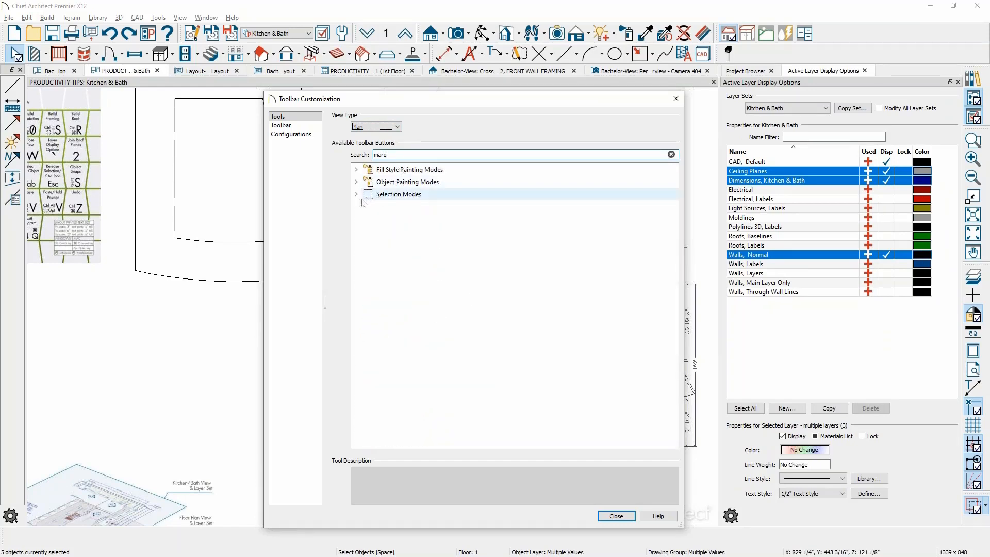
click(356, 194)
click(397, 194)
drag(398, 194, 753, 54)
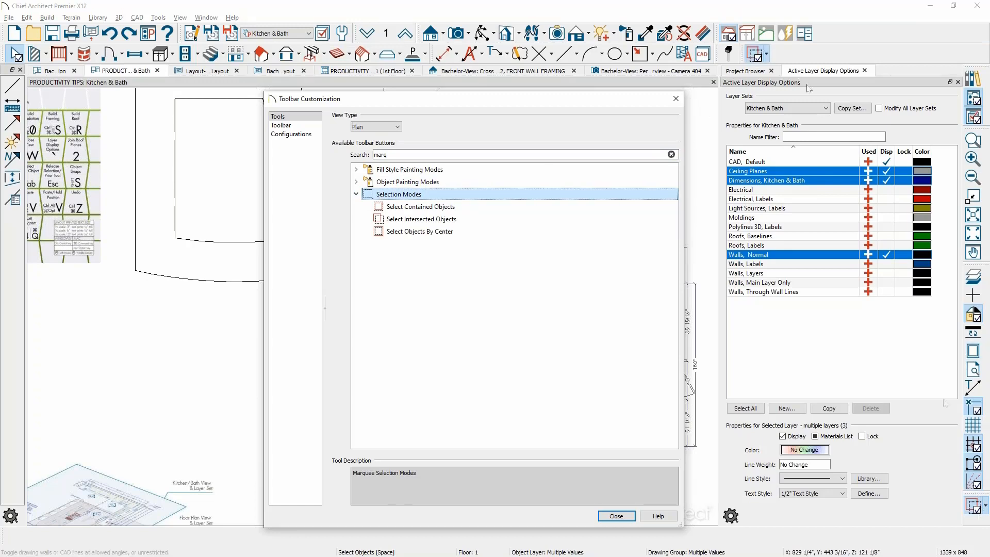
click(679, 99)
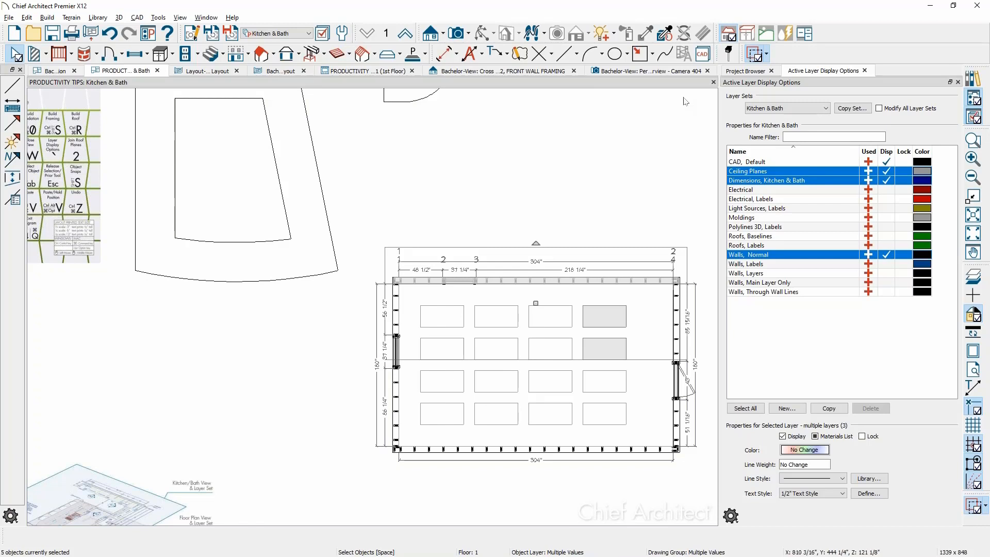
click(642, 149)
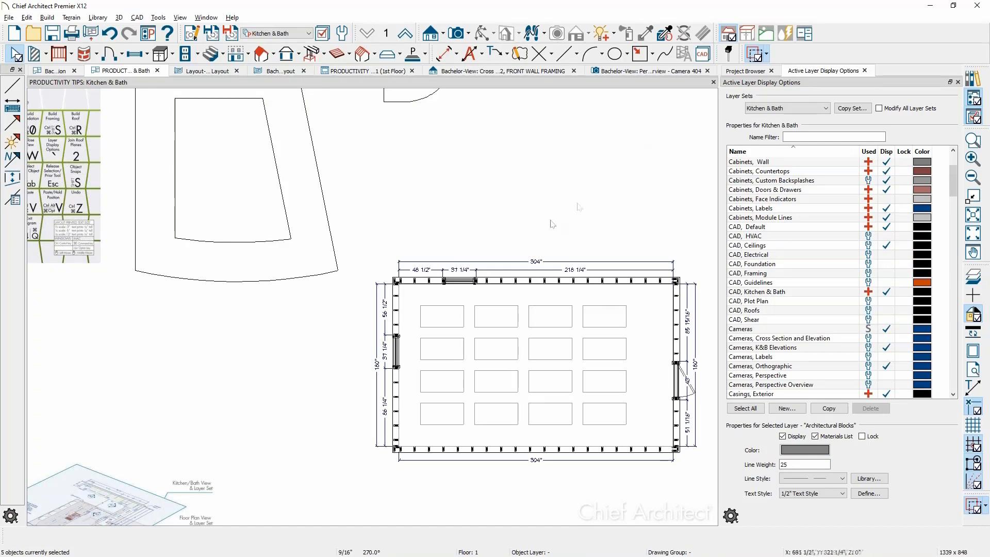
Open the Camera 404 perspective floor overview, frame the whole framing and foundation model from above, and save the active view.
scroll(548, 221, down, 2)
scroll(566, 248, down, 2)
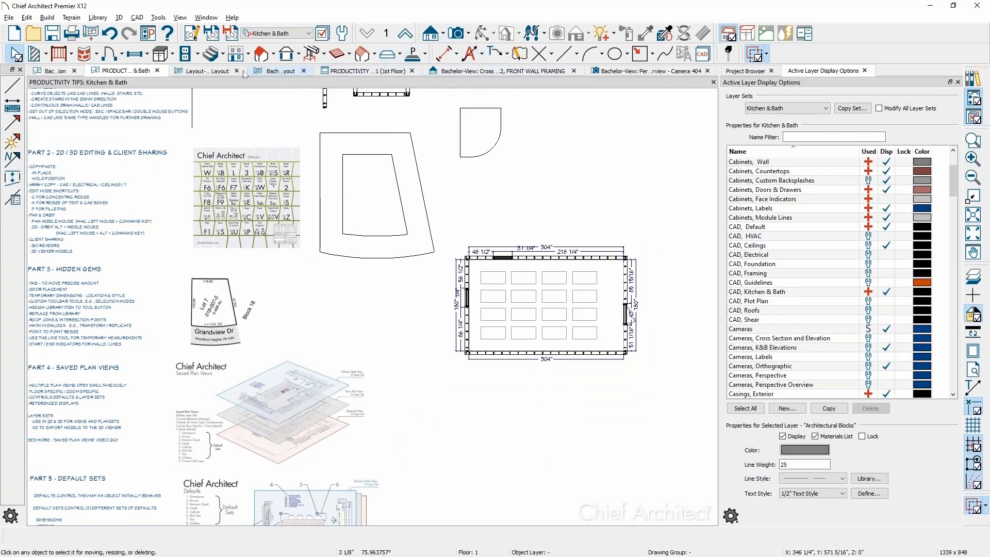
click(274, 72)
click(59, 71)
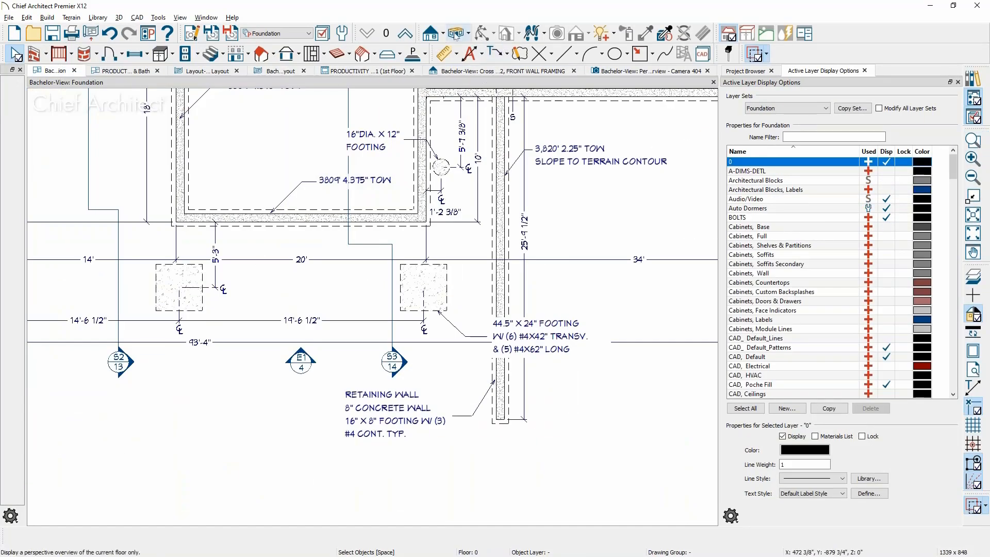
click(637, 75)
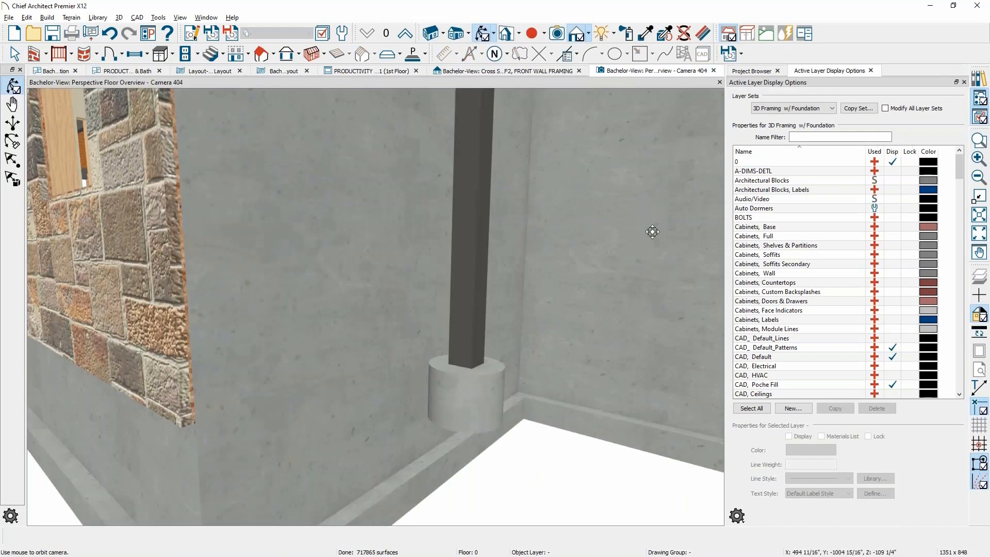
scroll(619, 274, down, 5)
scroll(619, 270, down, 1)
drag(609, 265, 556, 339)
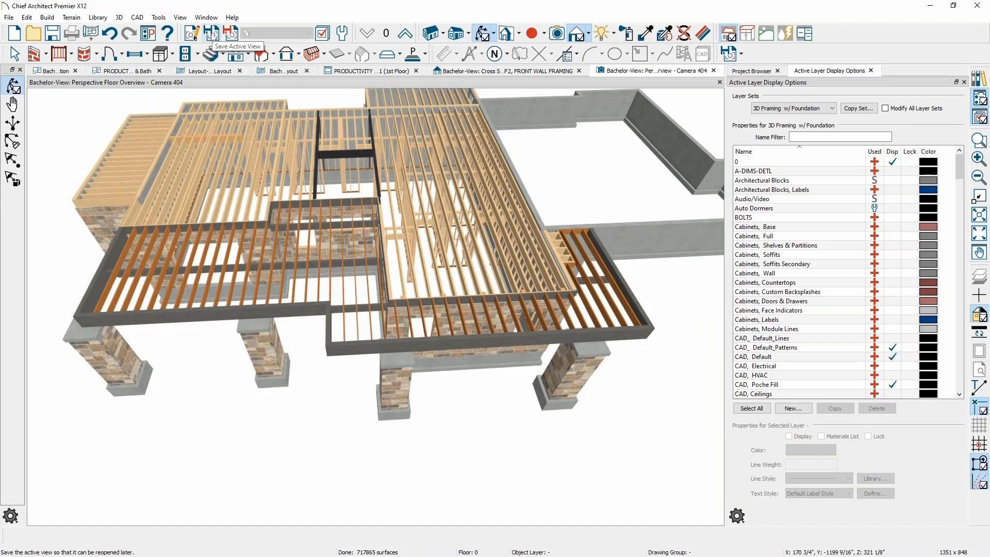
click(212, 34)
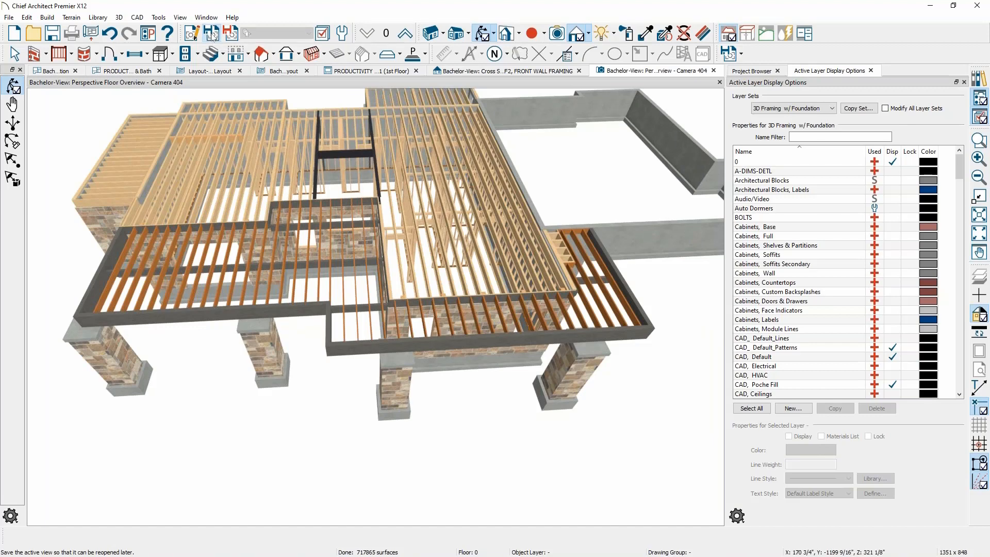
Rename the Camera 404 floor overview as "foundation framing" in its camera specification.
click(200, 35)
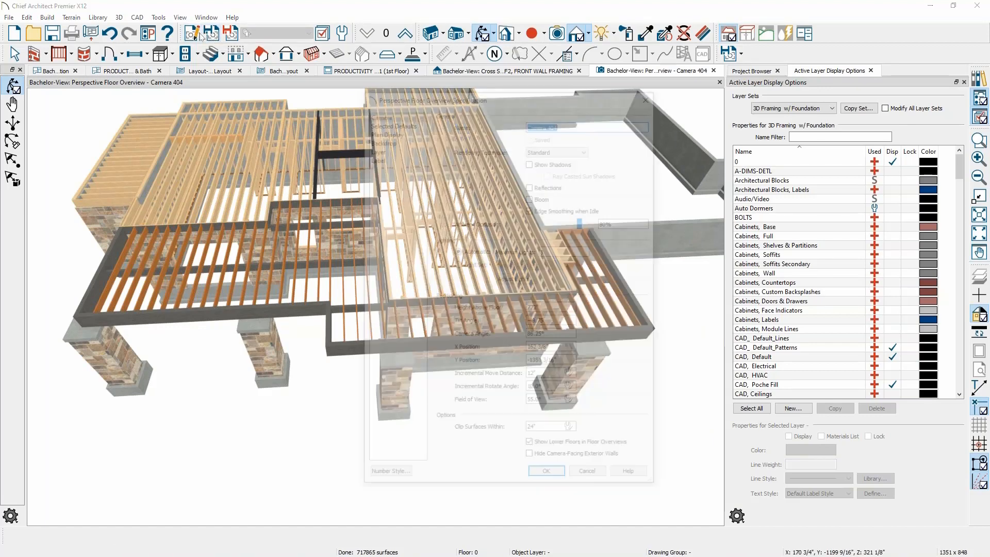
click(568, 125)
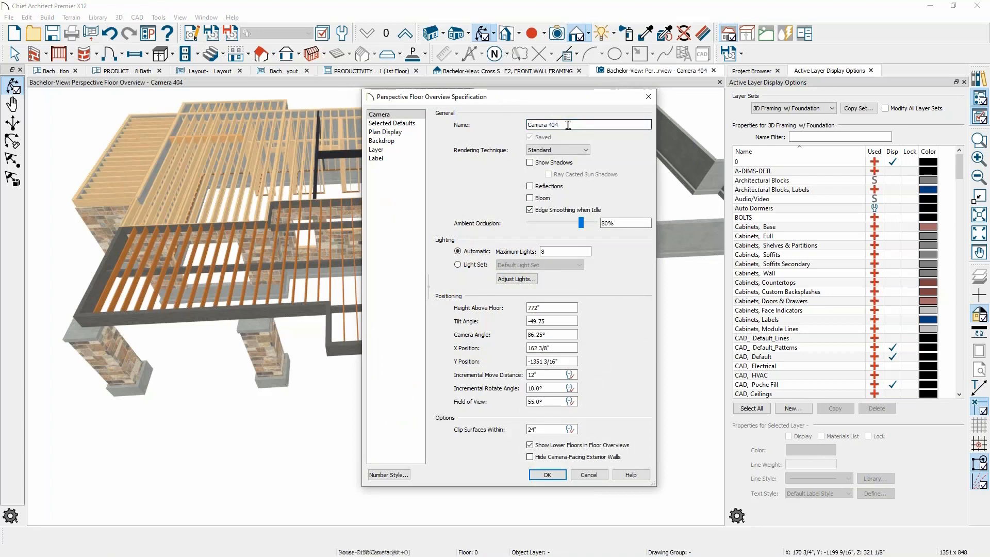
double_click(537, 125)
text(foundation fl)
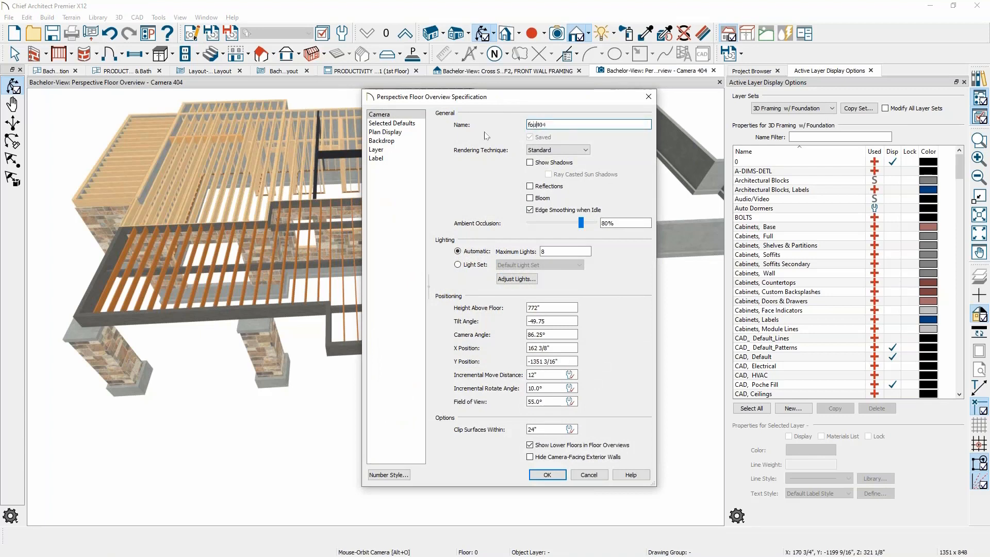
text(aming)
click(548, 474)
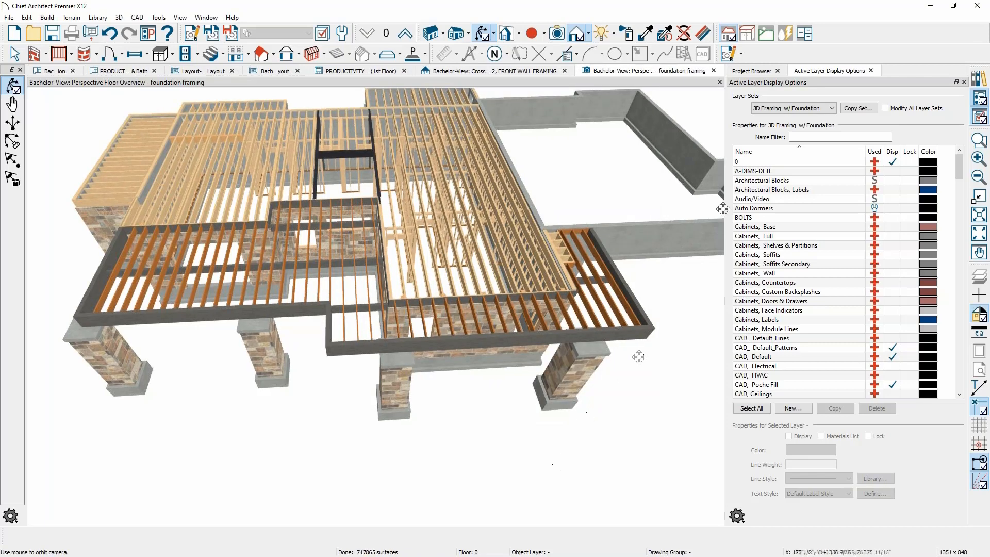
Locate the foundation framing camera in the Project Browser among the Bachelor-View plan's Foundation cameras.
click(752, 70)
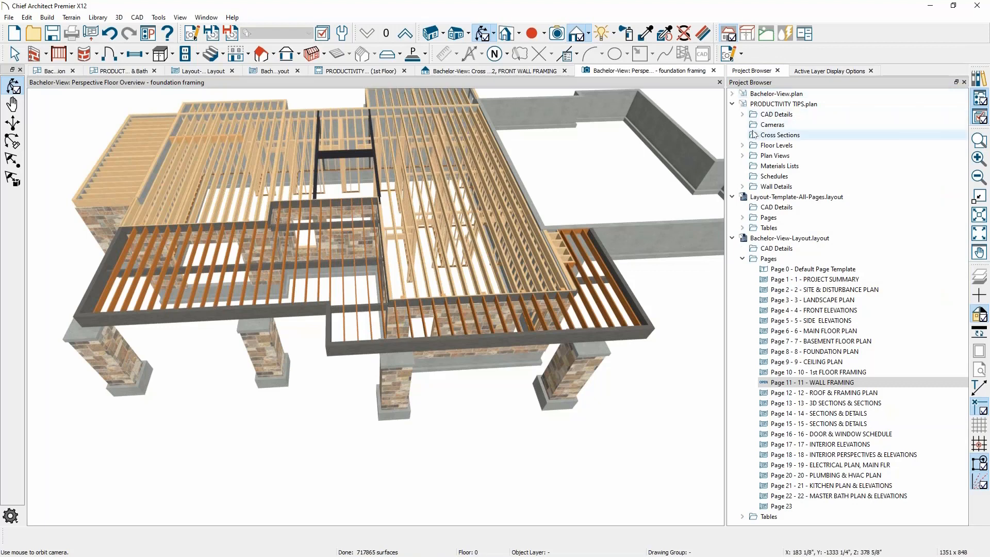
click(732, 104)
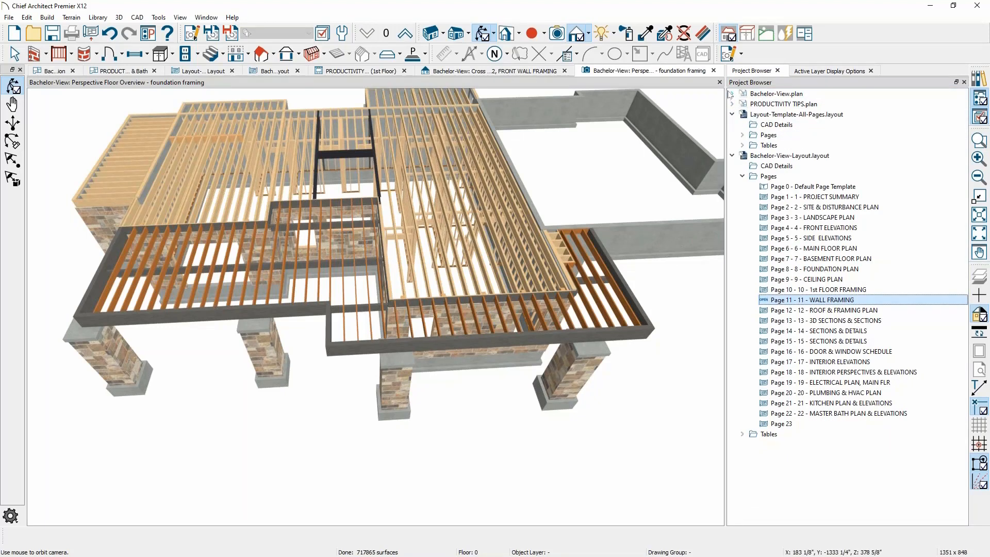
click(732, 93)
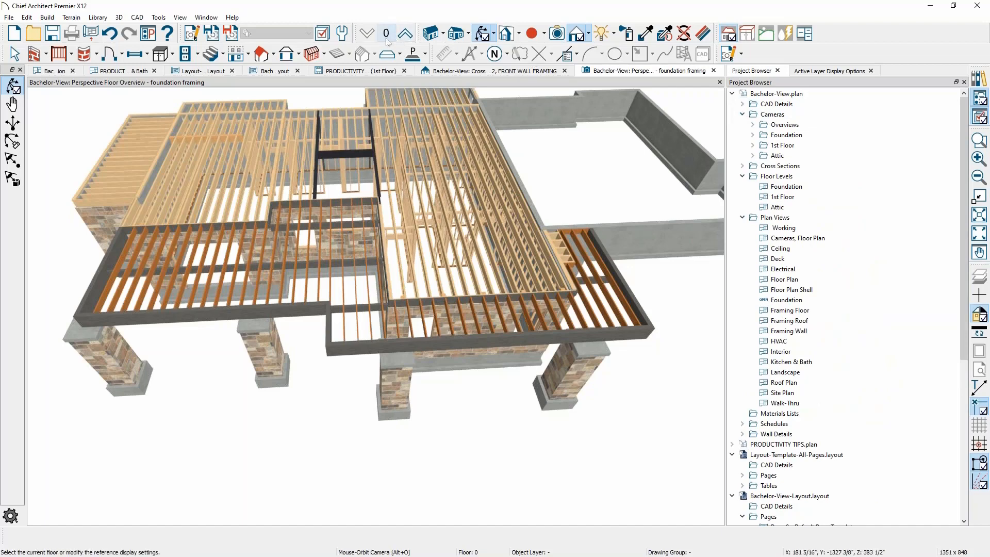
click(754, 124)
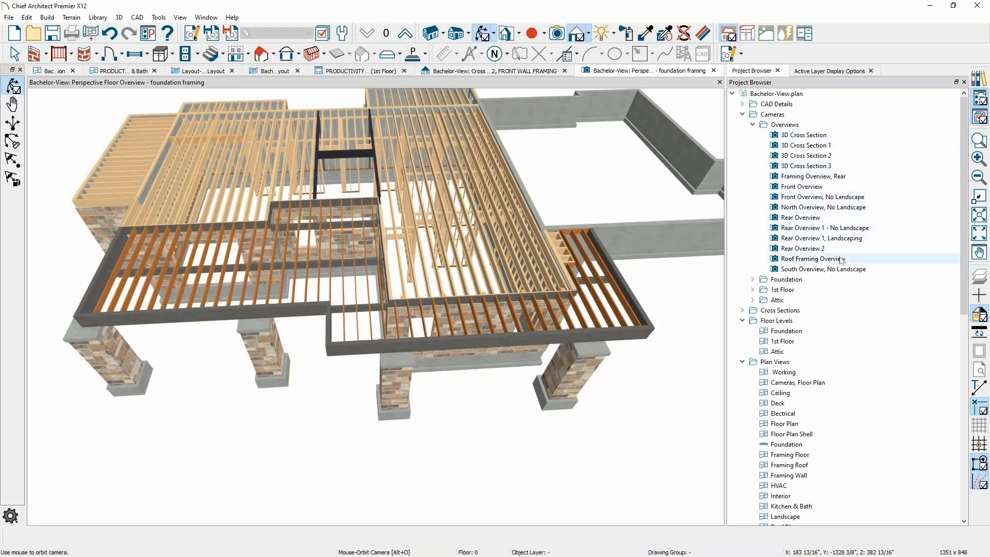
click(753, 279)
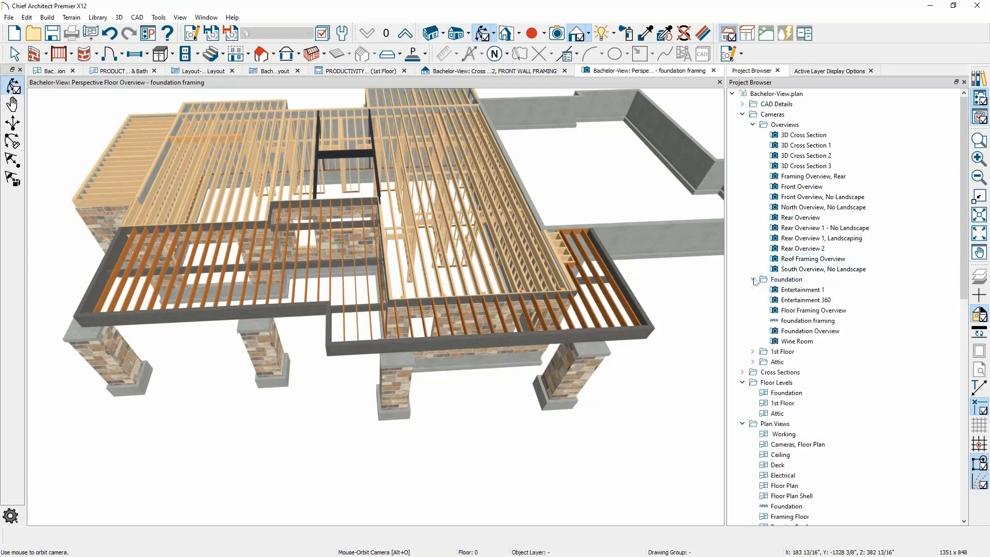
click(841, 322)
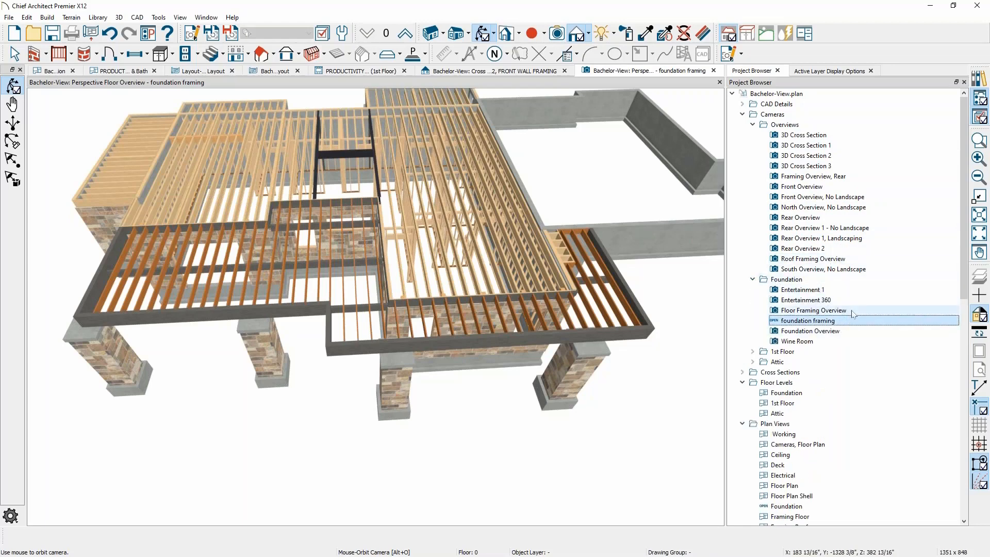
Open the saved Rear Overview camera and orbit it to a lower, angled view of the whole house and deck.
click(814, 217)
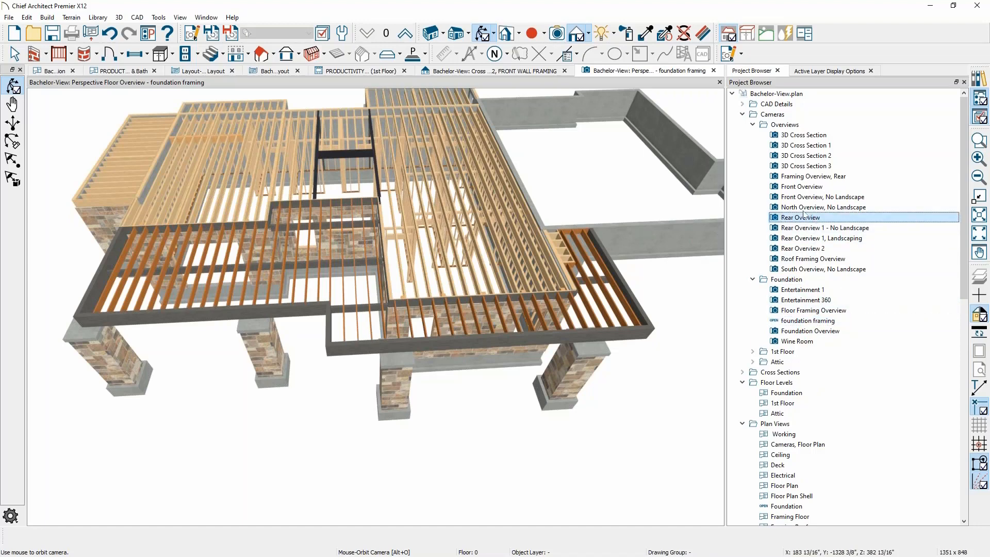
double_click(805, 215)
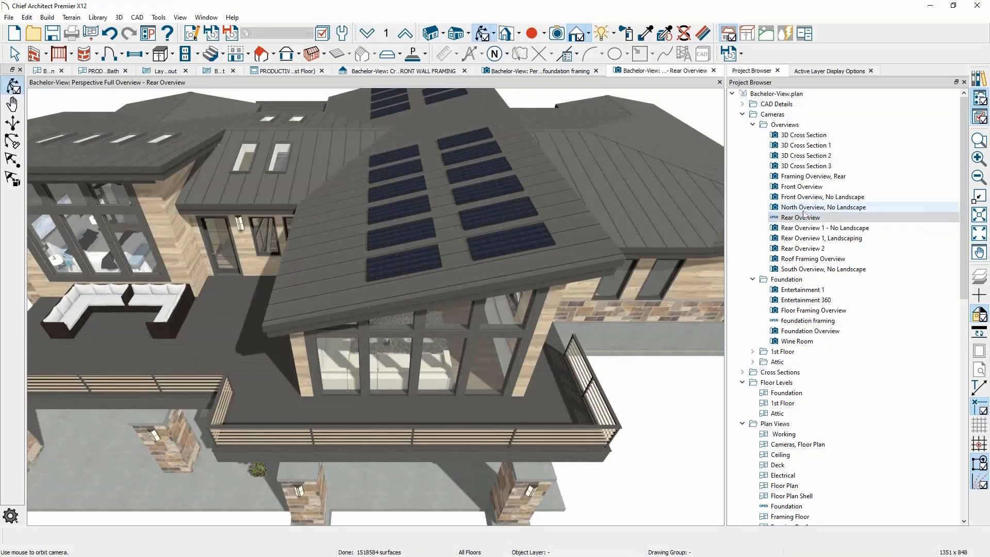
scroll(482, 290, down, 3)
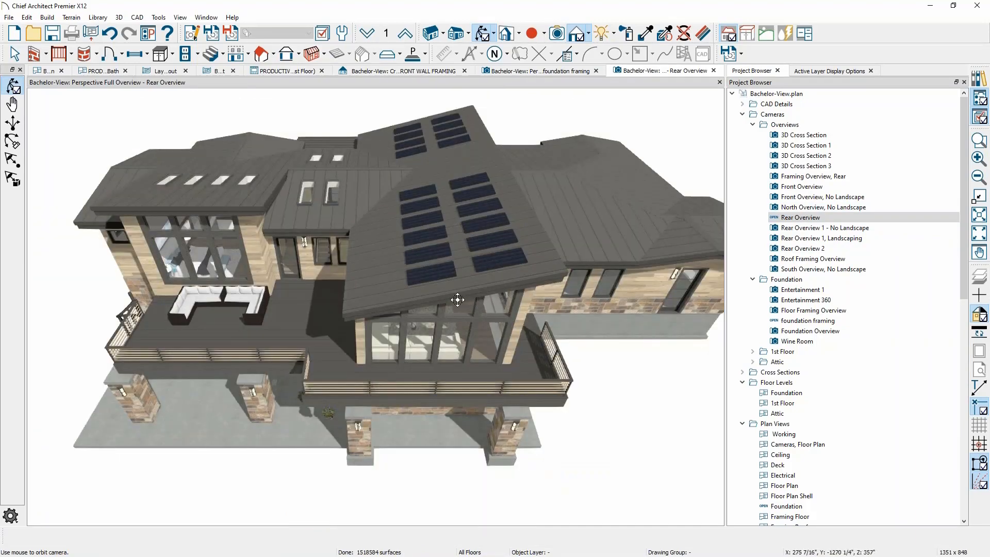
drag(458, 300, 502, 265)
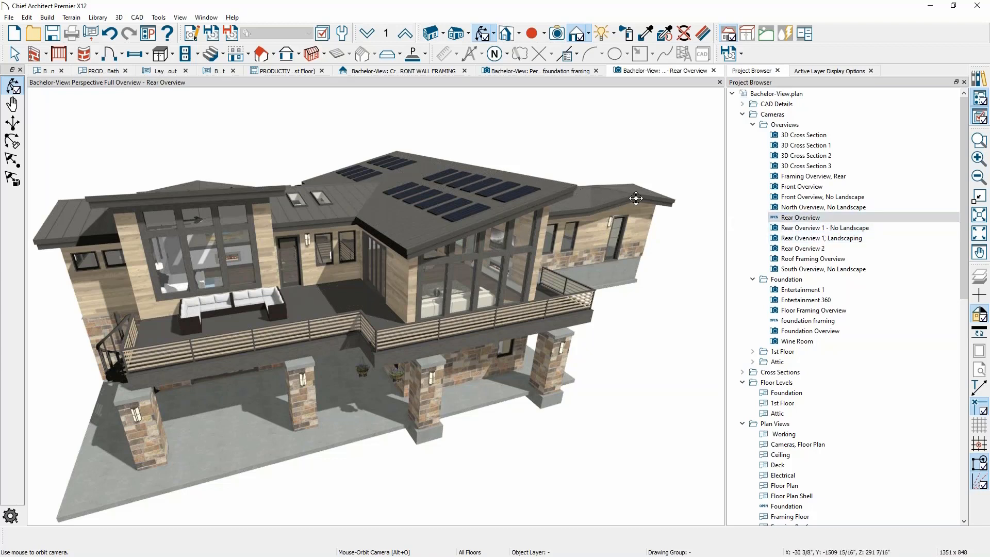
Rename the Rear Overview camera as "Rear Overview asdfasdf" directly in the Project Browser.
click(831, 220)
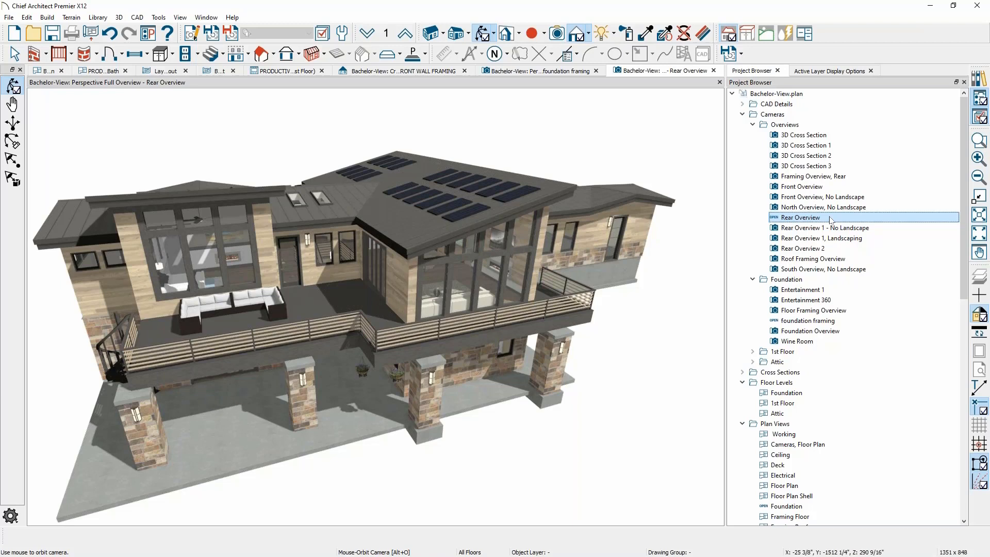
click(831, 219)
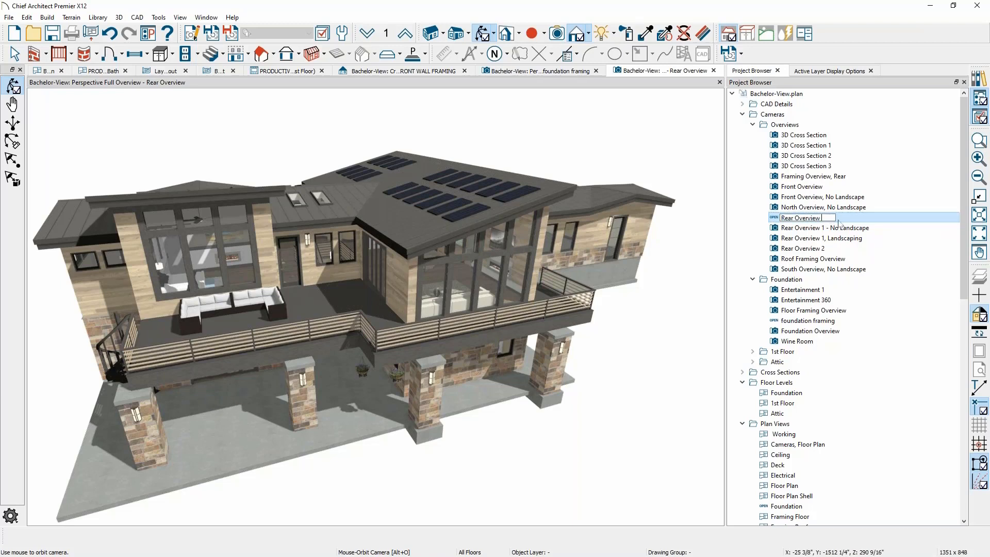
text(asdfasdf)
key(Return)
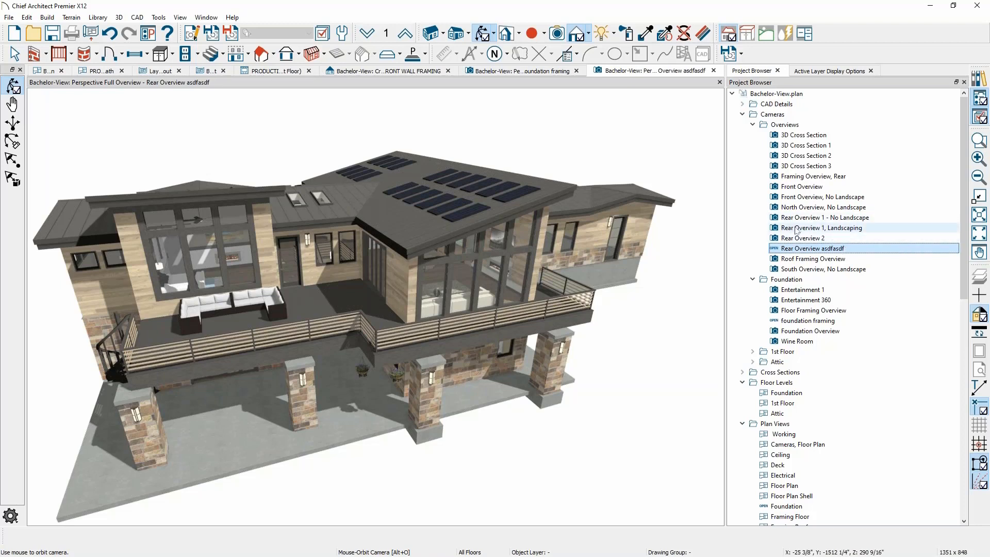
Rename the open rear camera as "Rear Overview test" in its Perspective Full Overview Specification.
click(192, 34)
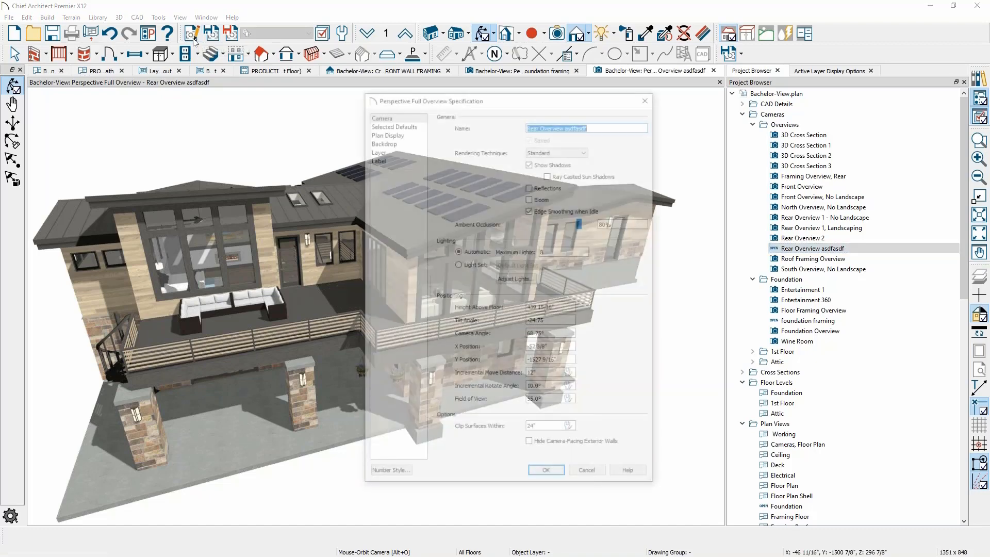
click(606, 124)
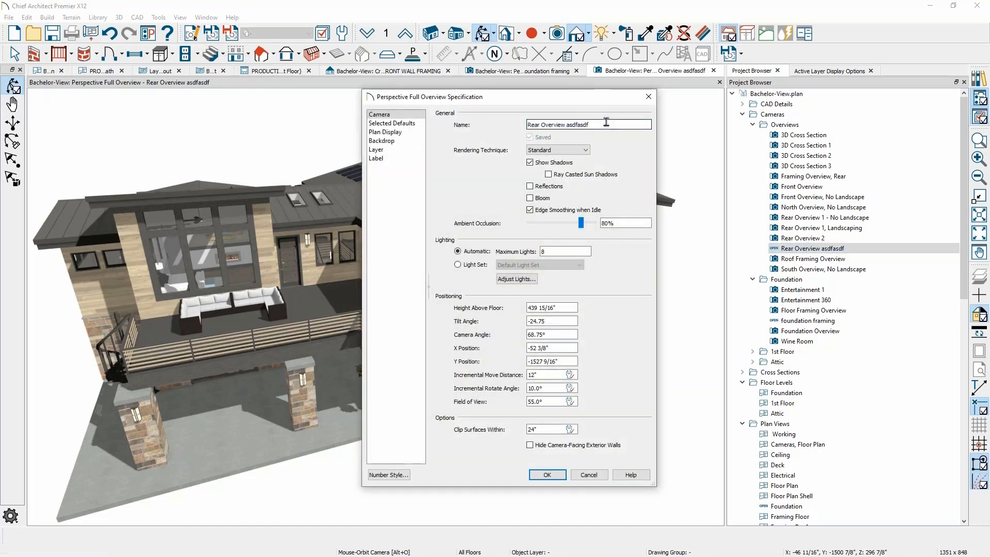
double_click(572, 125)
text(test)
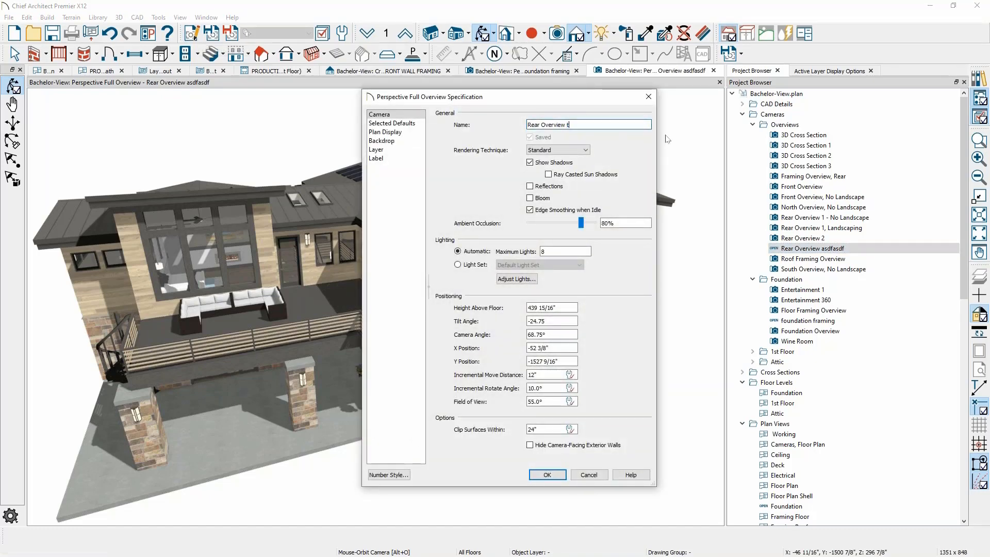
click(548, 475)
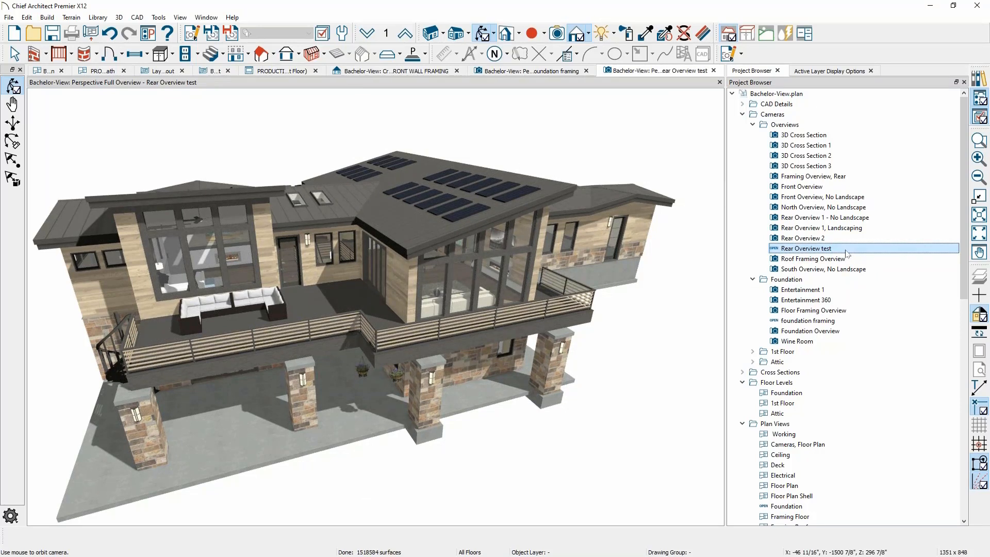
Change the open rear camera's name to "Rear Overview xyz" through its specification dialog.
click(193, 34)
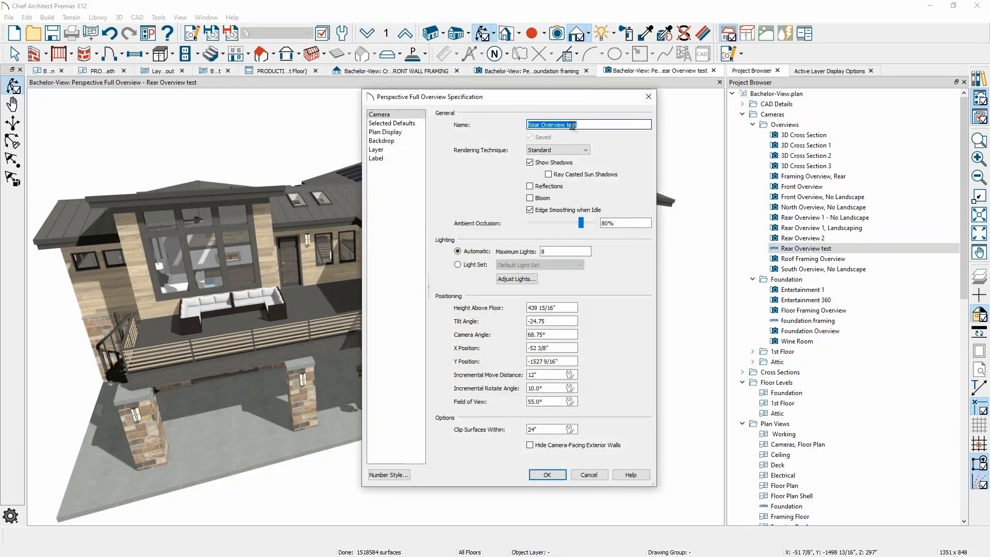
double_click(572, 125)
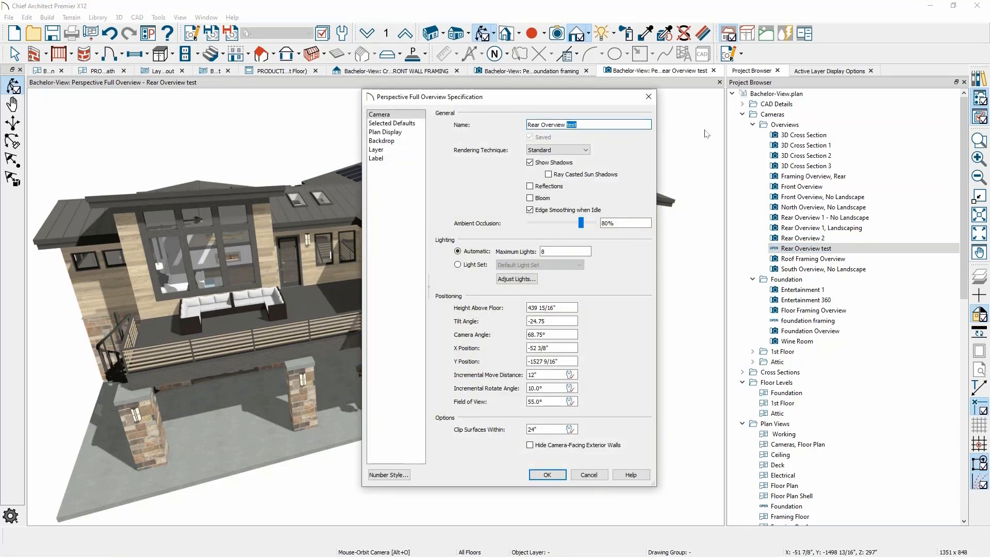
text(xyz)
drag(488, 98, 547, 105)
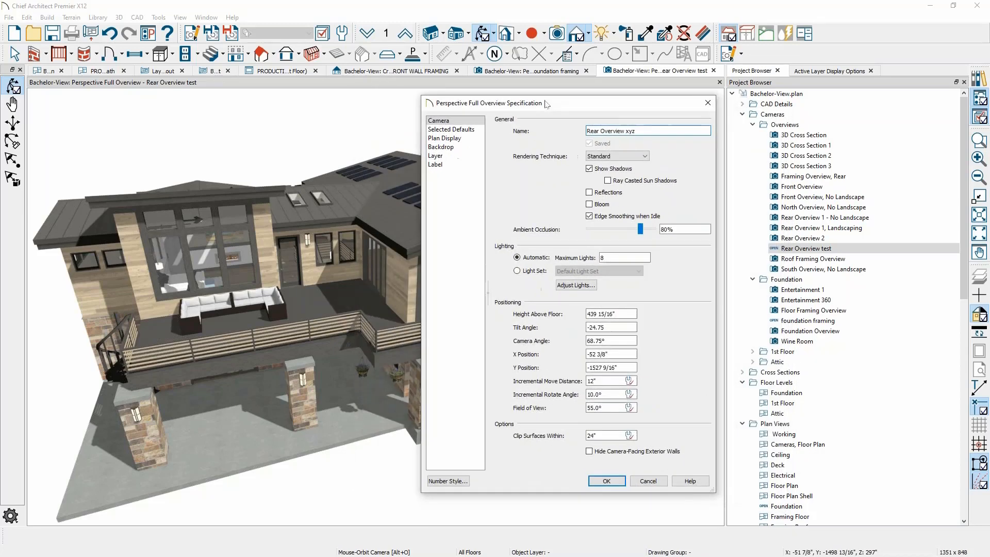
click(607, 480)
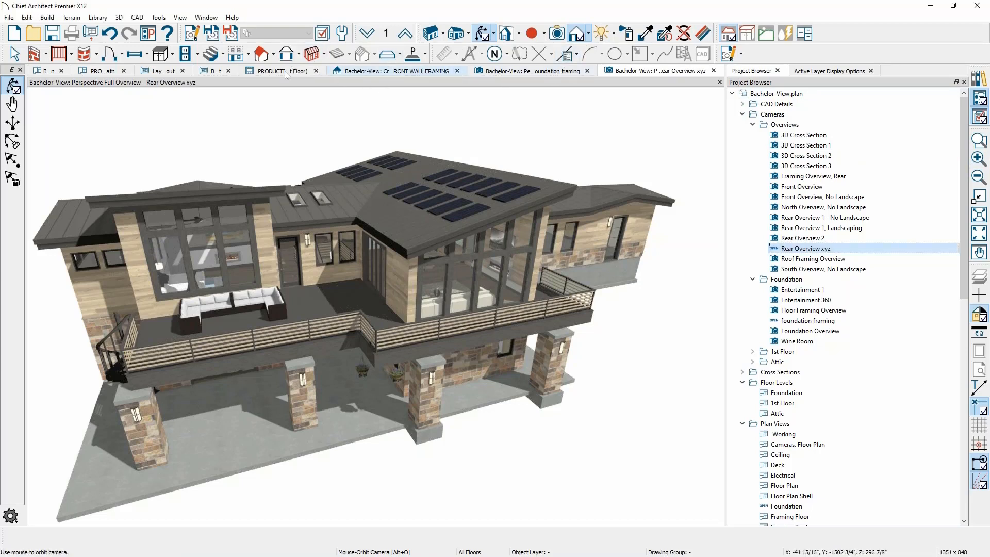
Close the PRODUCTIVITY TIPS Kitchen & Bath plan view and its wall detail, discarding the plan's unsaved changes.
click(49, 71)
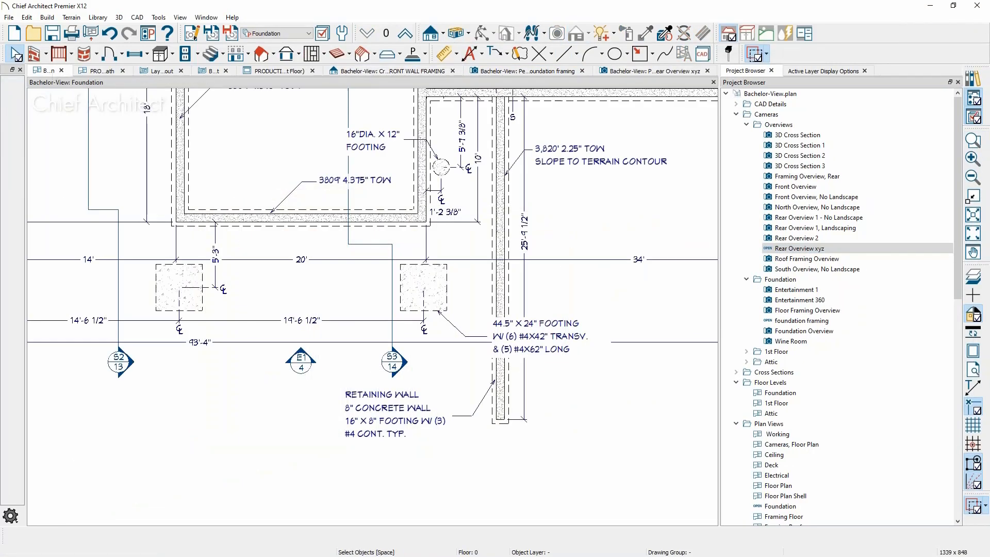
click(95, 72)
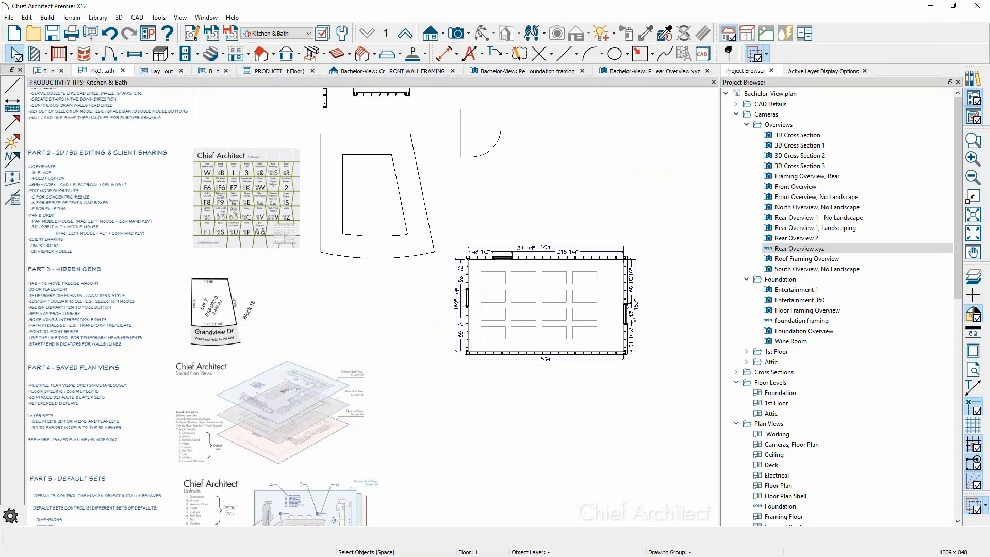
click(123, 71)
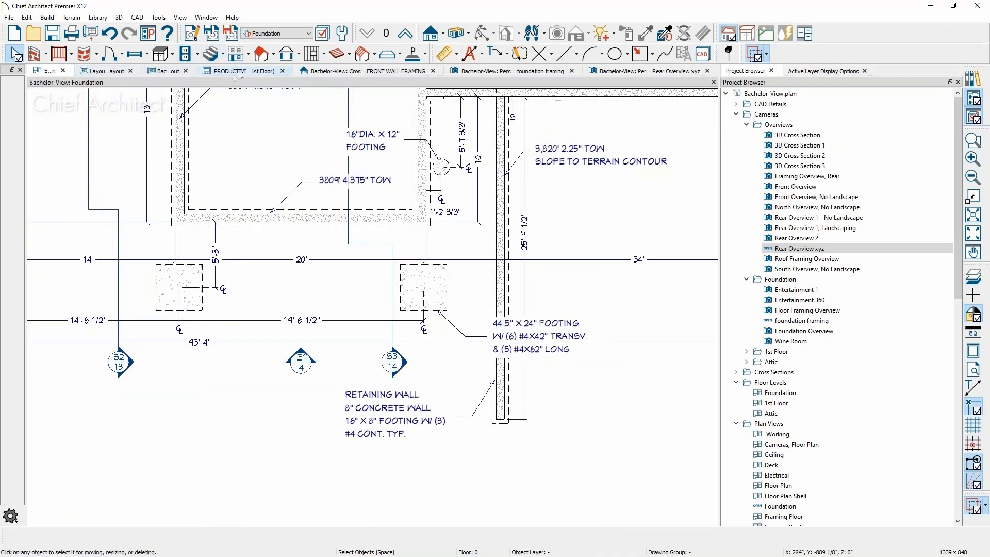
click(272, 72)
click(282, 71)
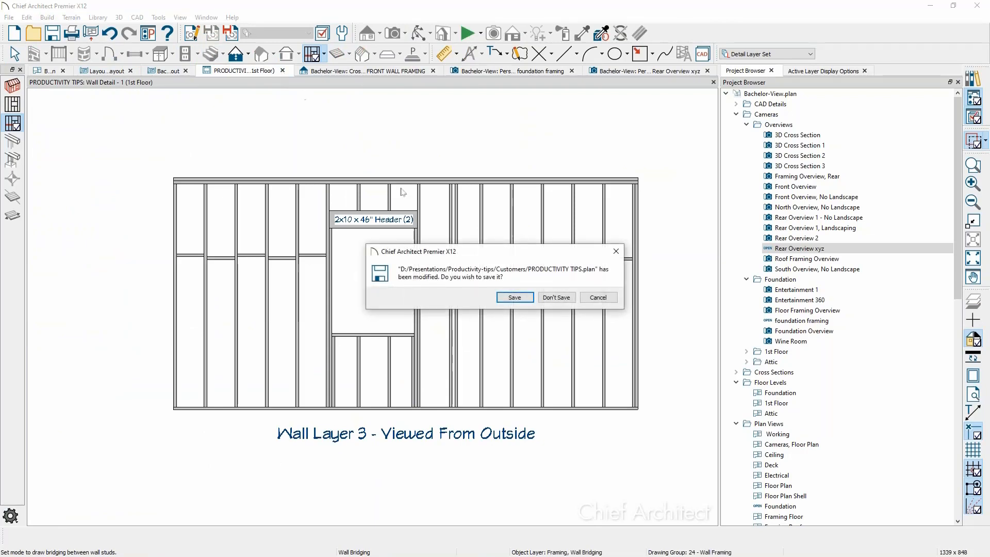
click(556, 297)
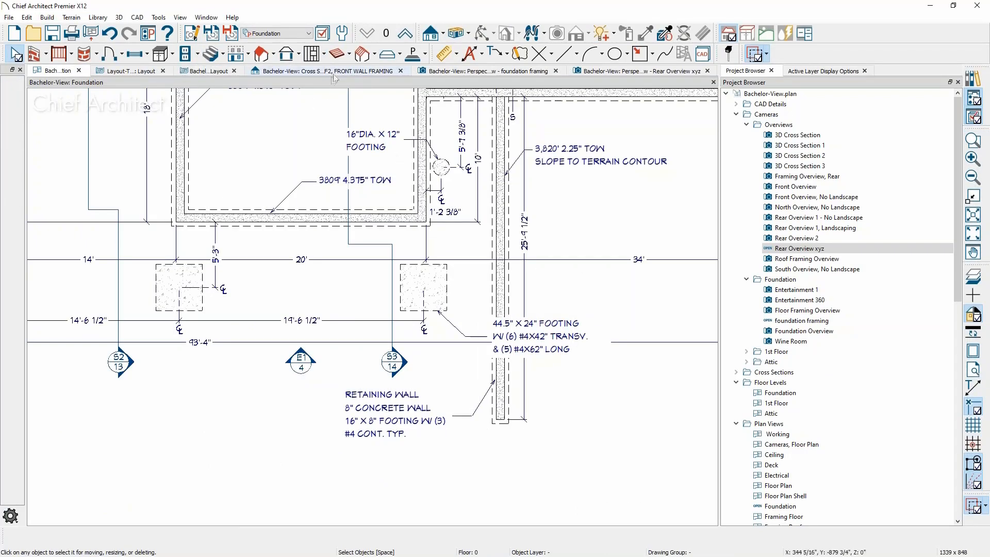
Close the F2, FRONT WALL FRAMING cross-section view and accept updating its view on the layout.
click(336, 73)
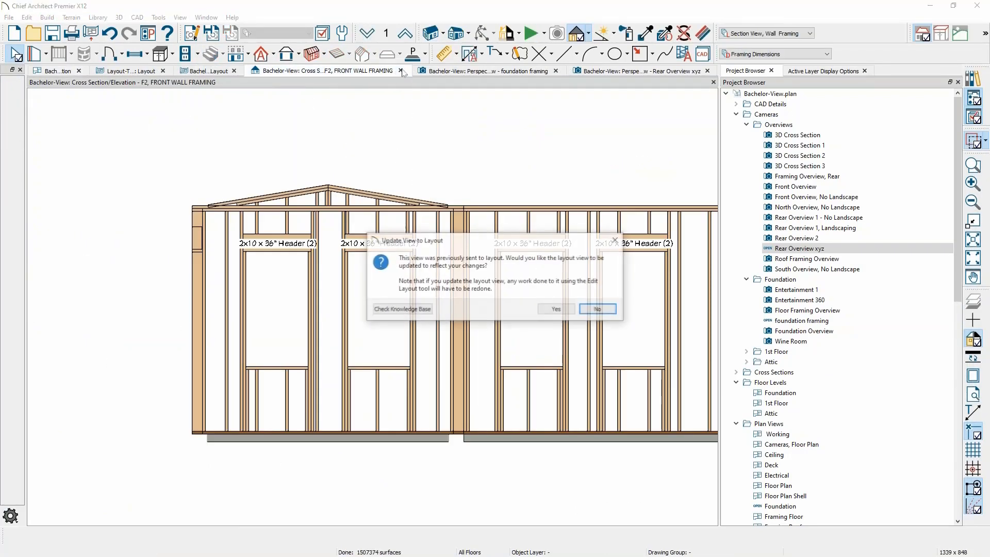
click(557, 309)
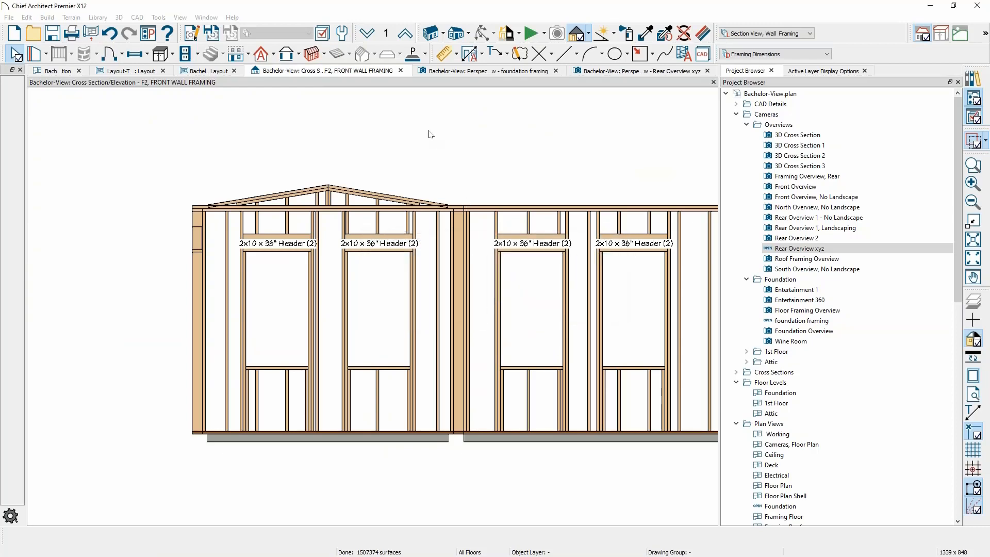
key(ctrl+w)
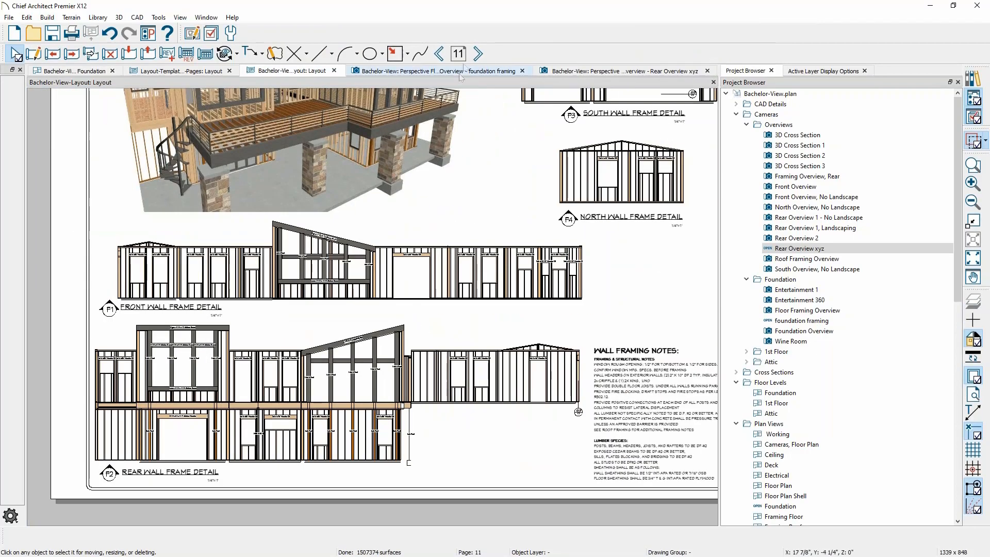
Go to page 24 of the Bachelor-View layout.
click(459, 54)
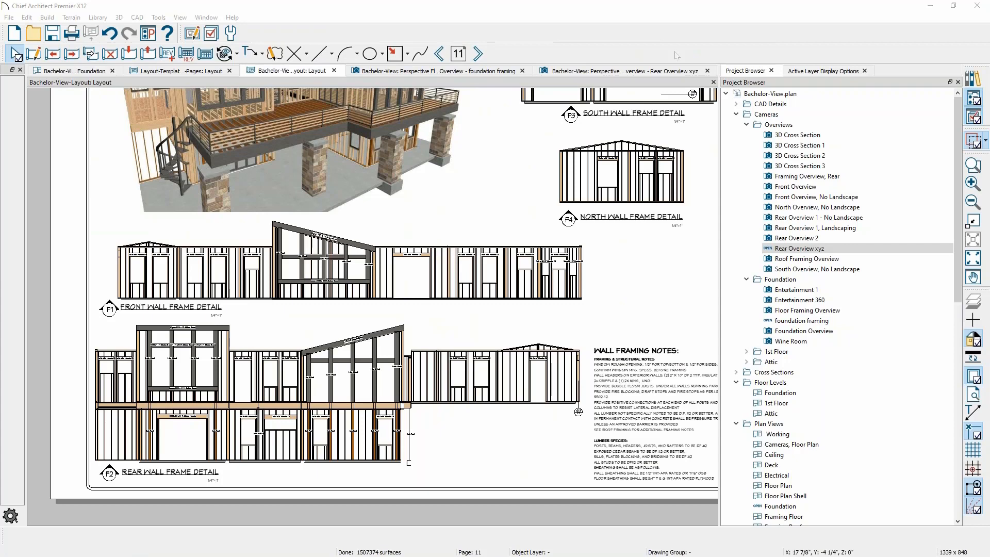
drag(968, 238, 541, 192)
key(Return)
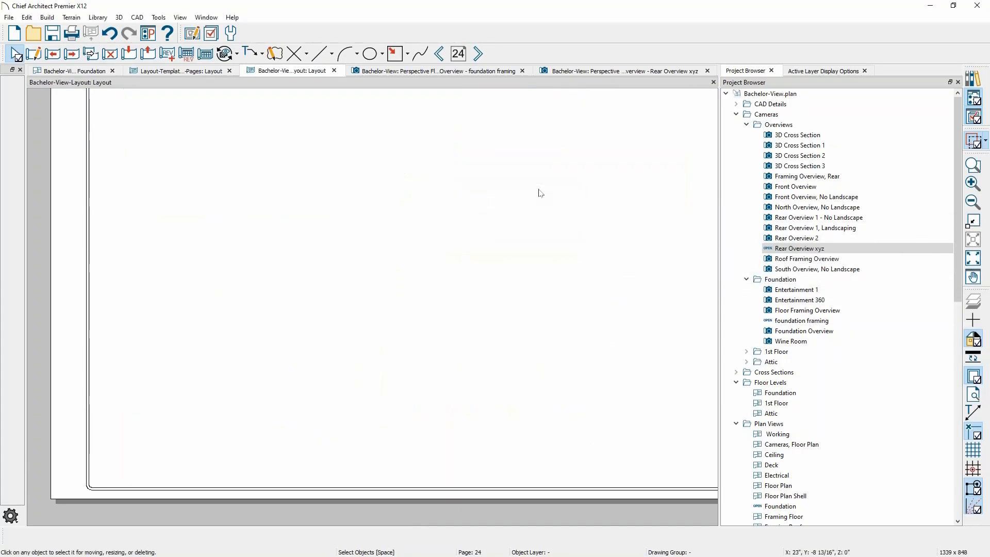
Send the current screen of the Rear Overview xyz camera to page 23 of Layout-Template-All-Pages as a live view.
middle_drag(483, 294, 454, 300)
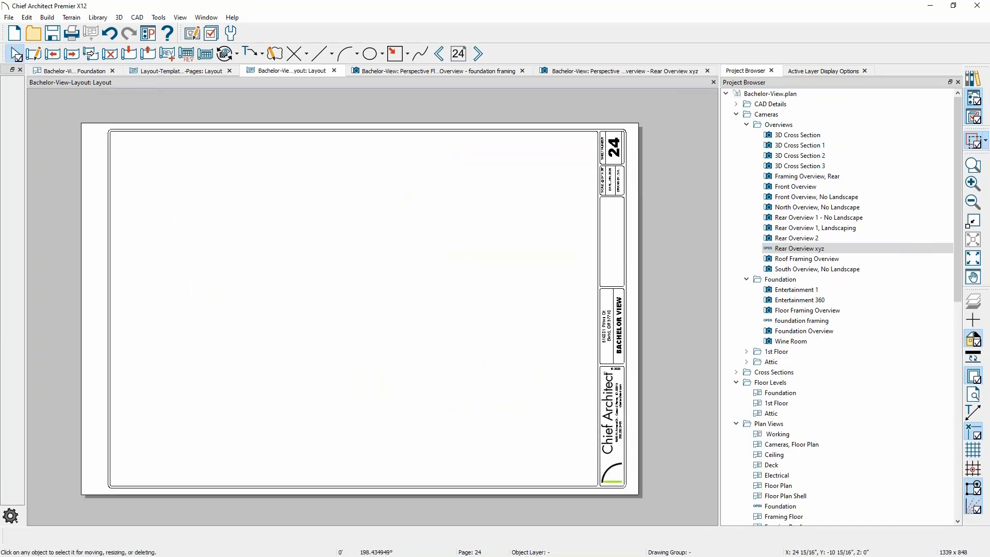
click(621, 71)
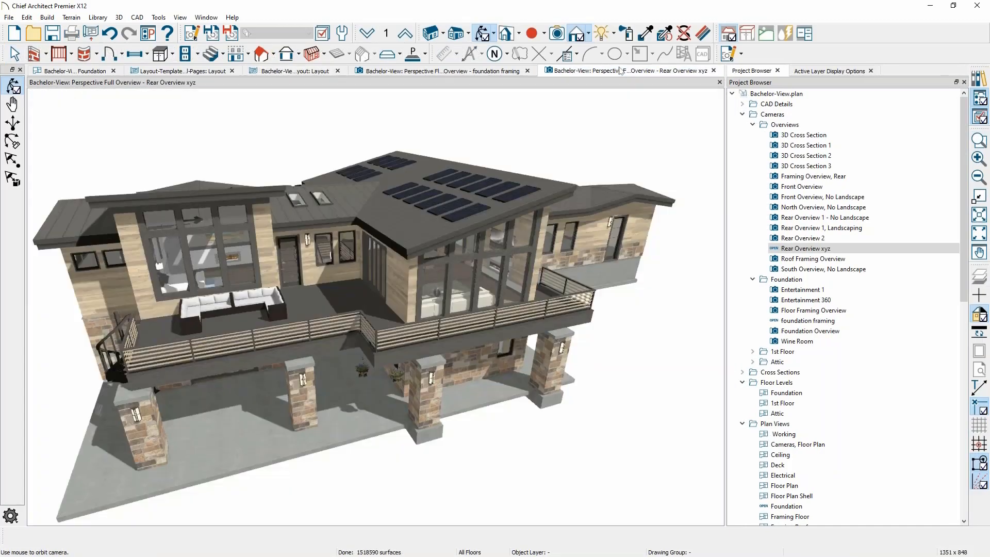
click(6, 18)
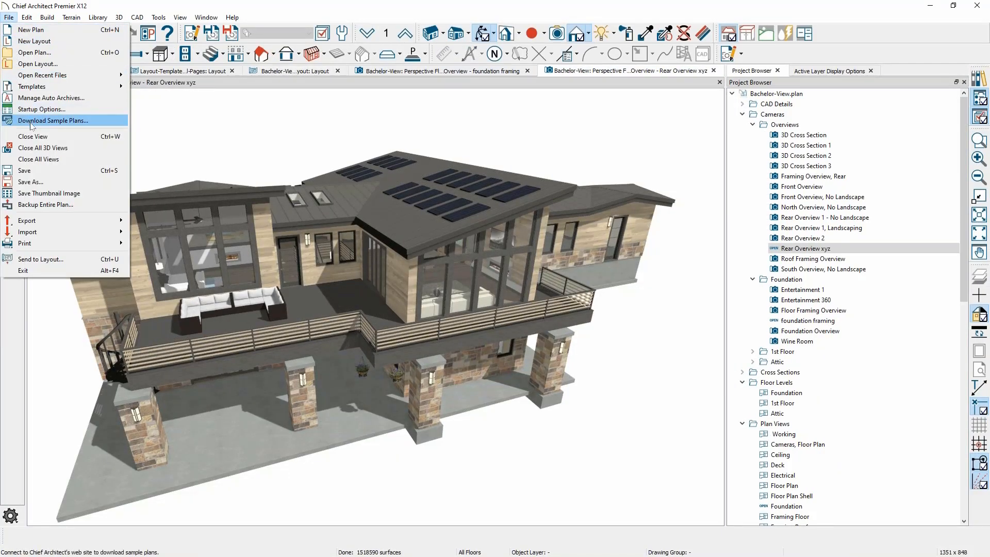
click(80, 259)
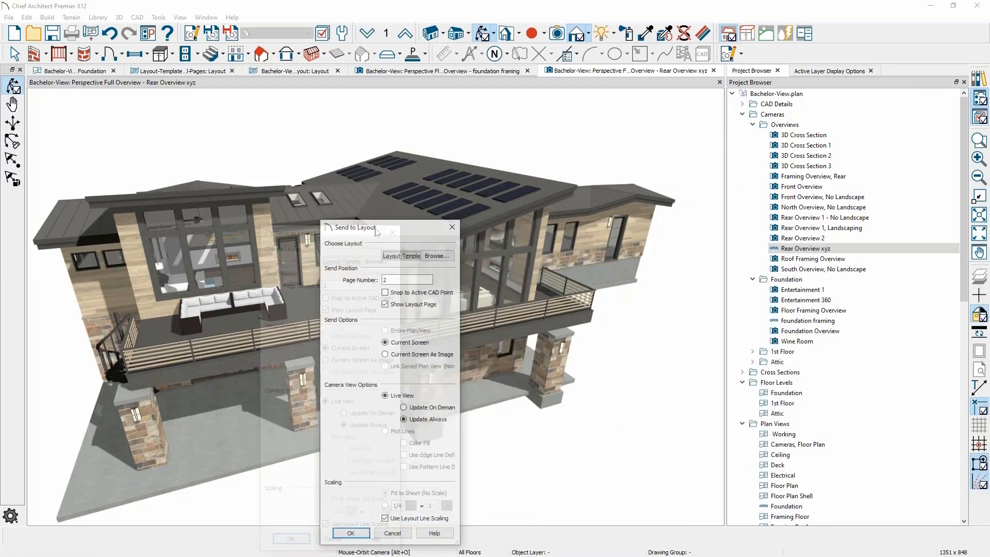
drag(423, 228, 150, 130)
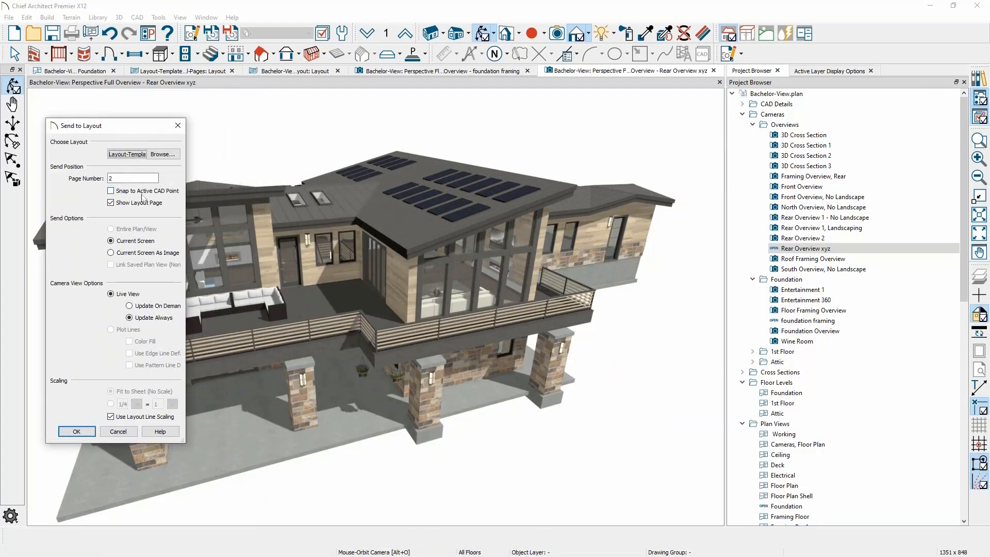
click(143, 178)
click(74, 435)
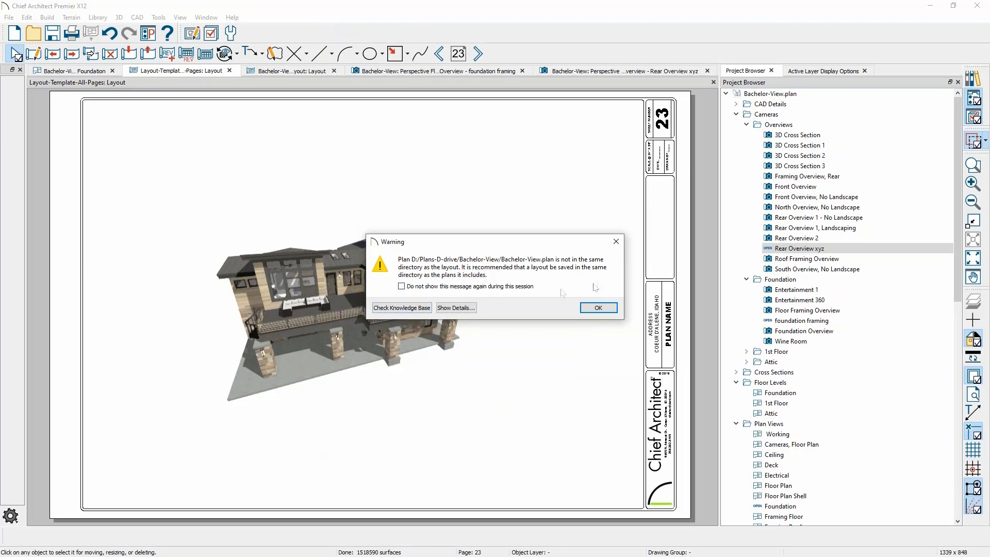
click(610, 306)
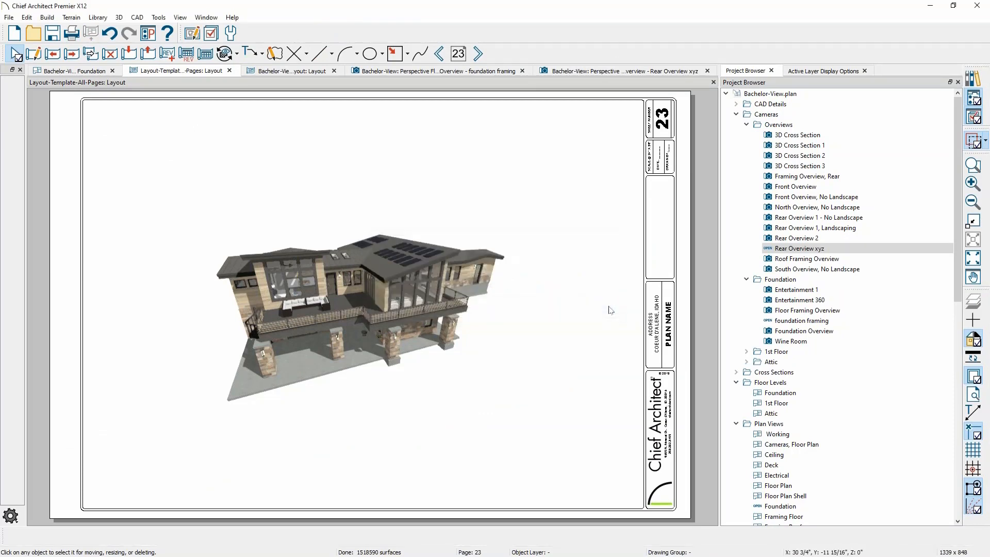
Enlarge the rear overview's layout box on page 23 so that it fills most of the sheet.
click(430, 341)
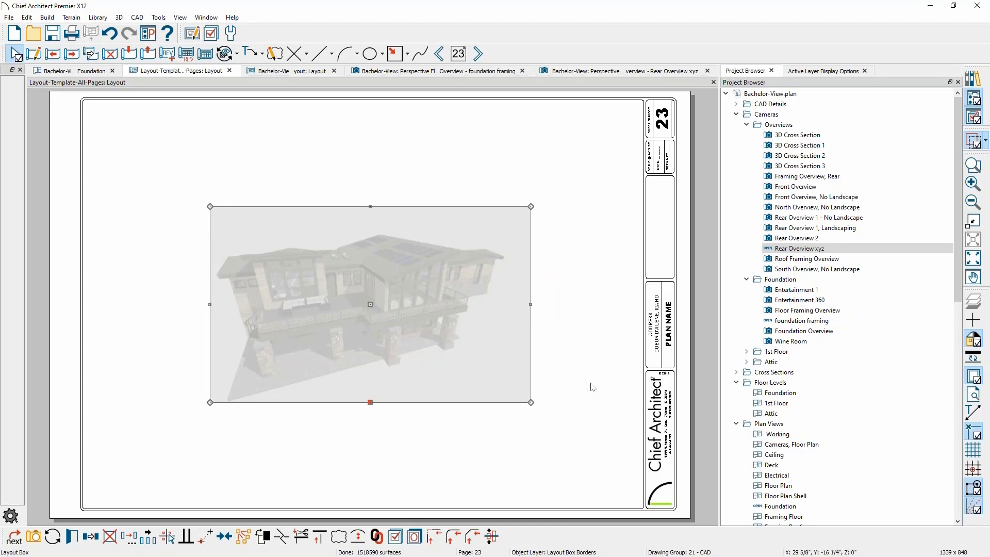
click(609, 378)
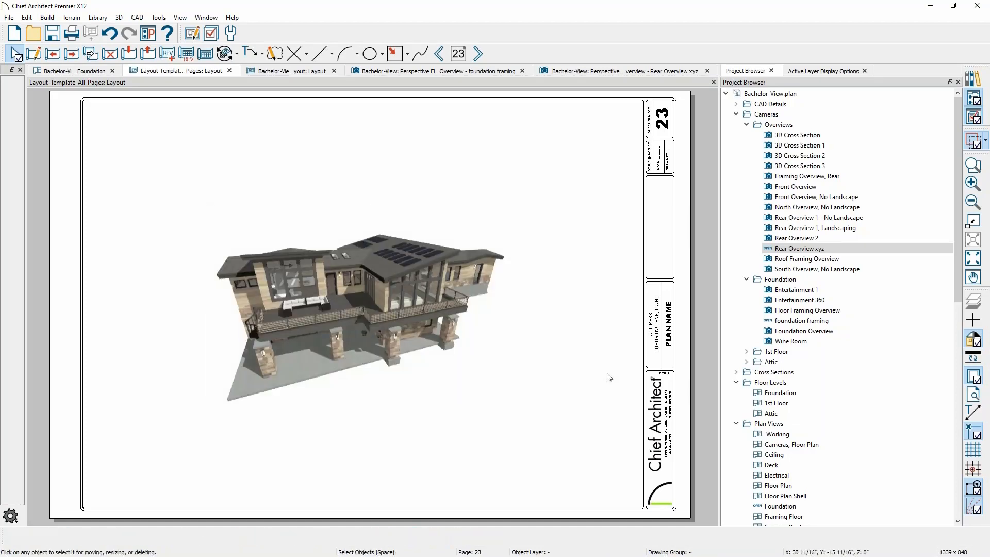
click(429, 281)
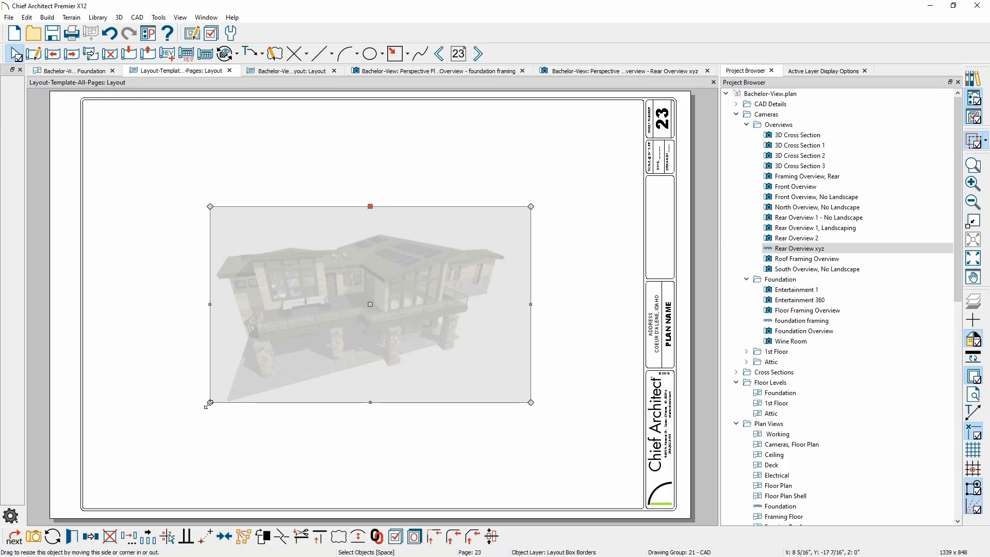
drag(208, 405, 148, 480)
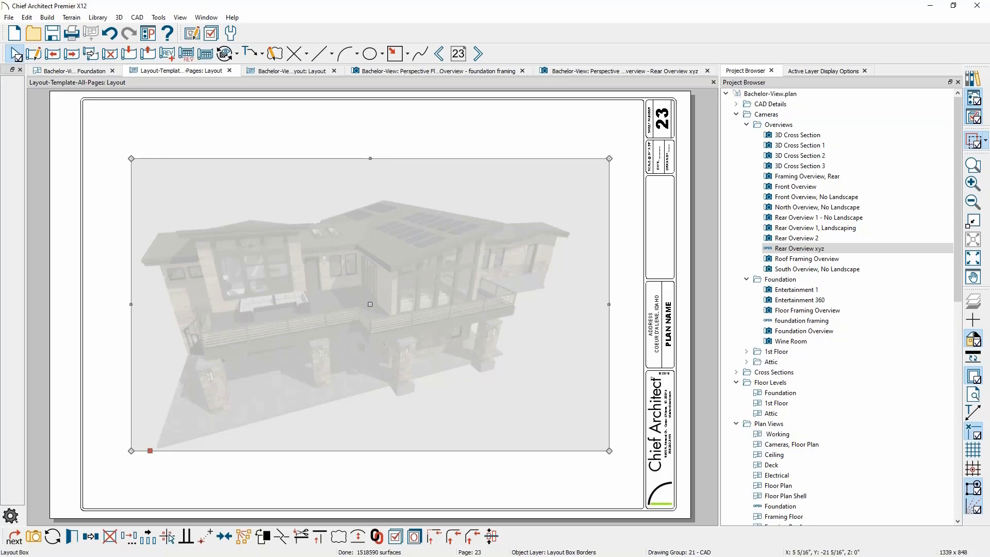
key(Escape)
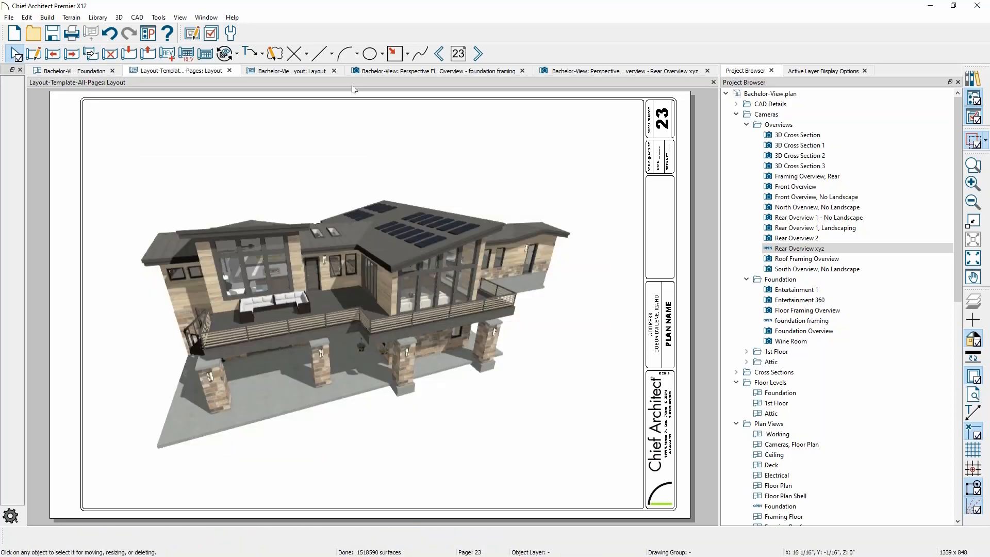
Go to page 1 of the Layout-Template-All-Pages layout and close that layout.
click(459, 53)
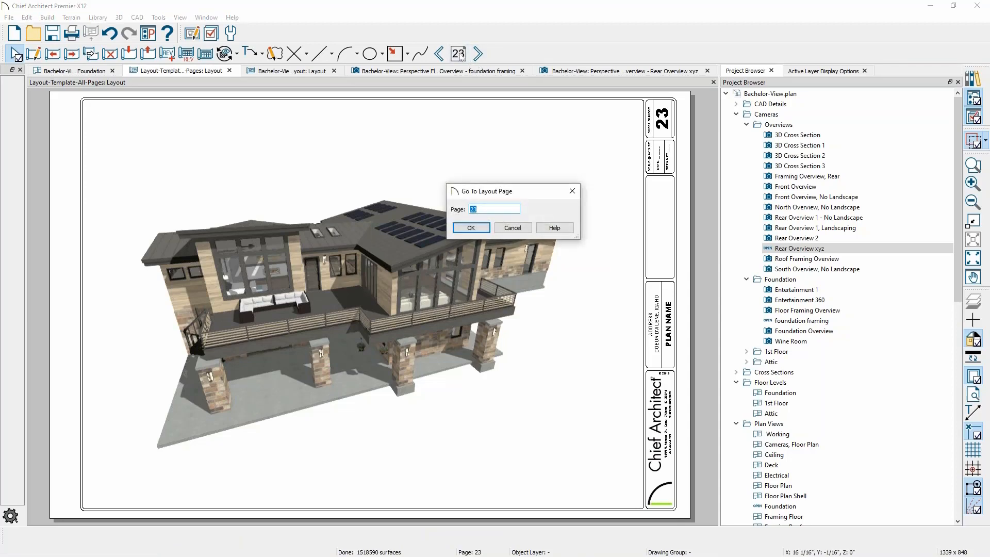
text(1)
key(Return)
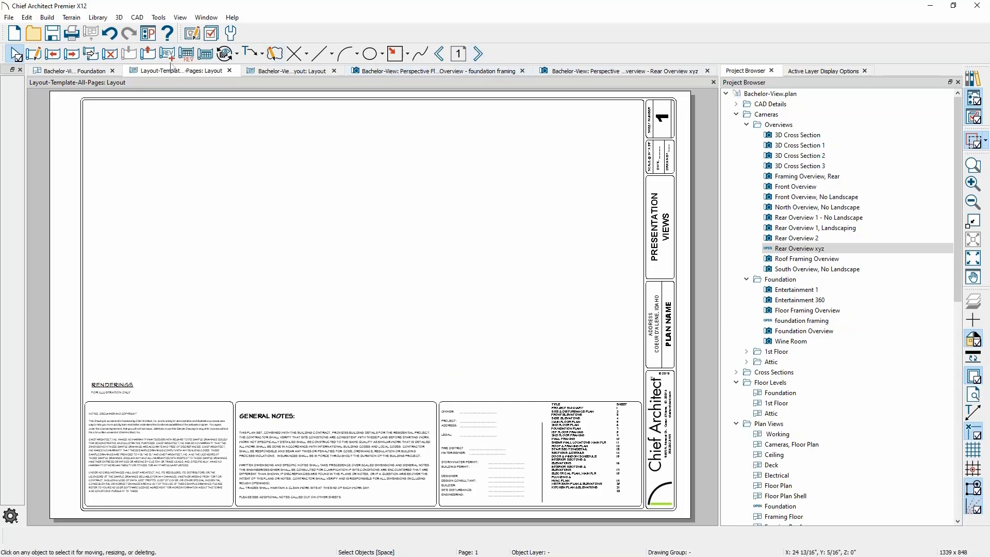
click(230, 71)
click(556, 297)
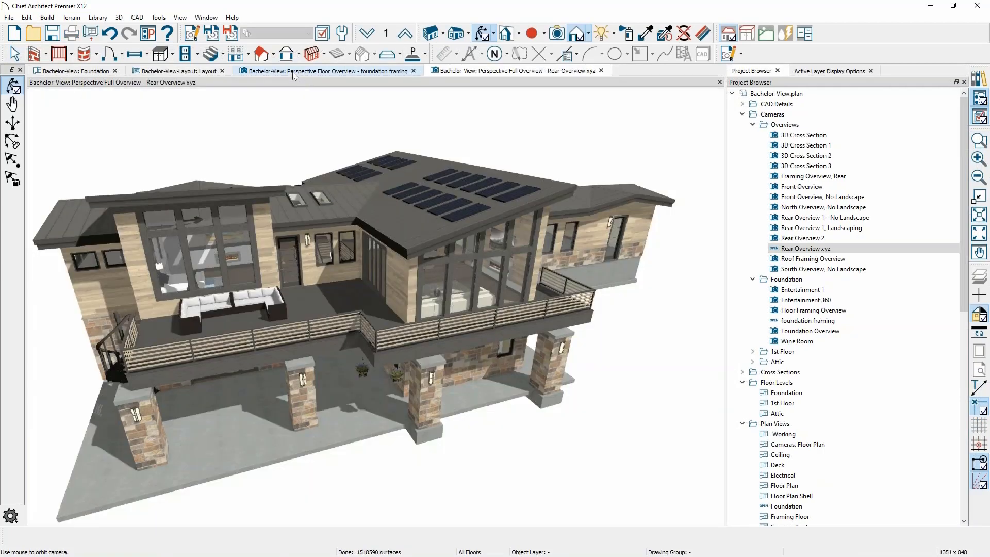
Switch to the Bachelor-View layout and go to its page 1.
click(176, 71)
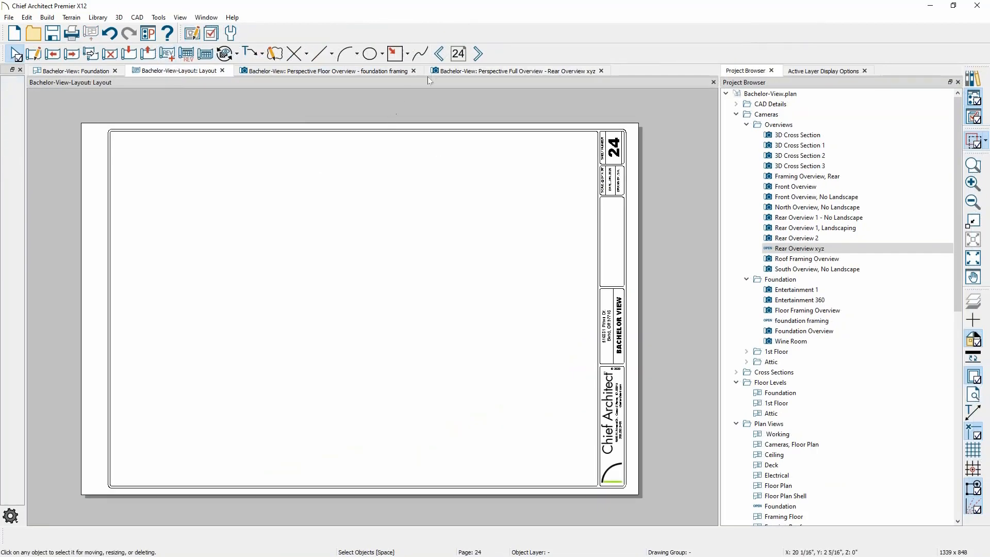
click(459, 54)
text(1)
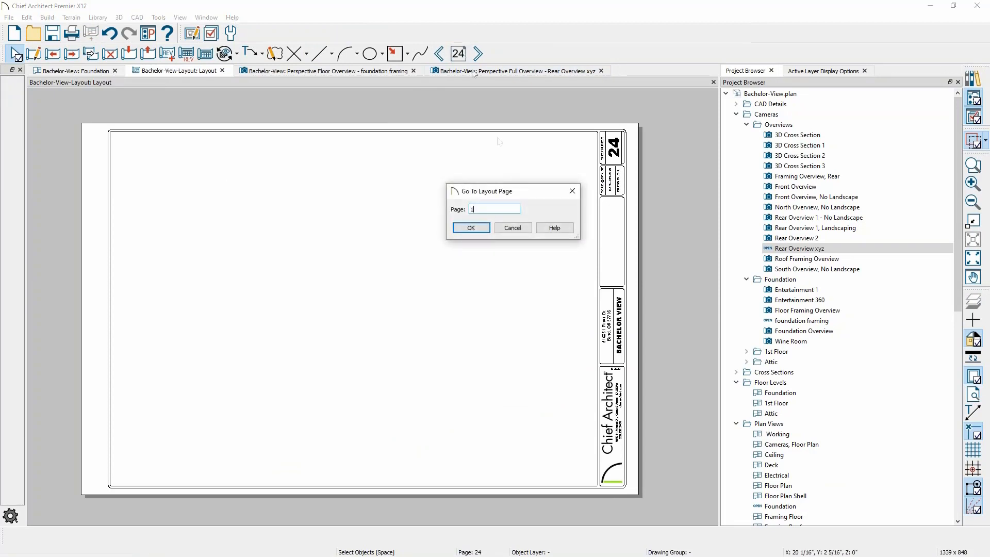
click(482, 230)
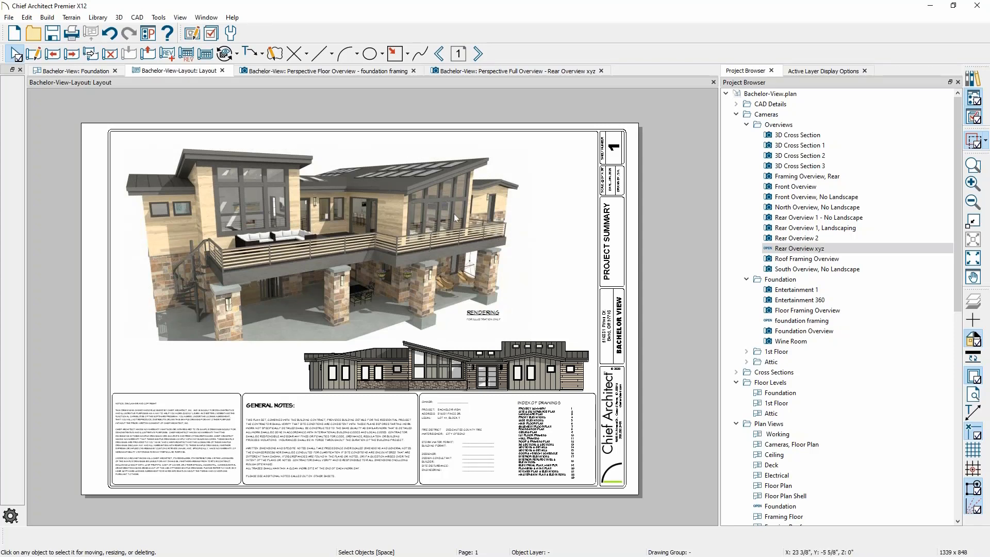
Look through the Bachelor-View layout sheets from page 2 to page 6 and return to page 1.
click(478, 54)
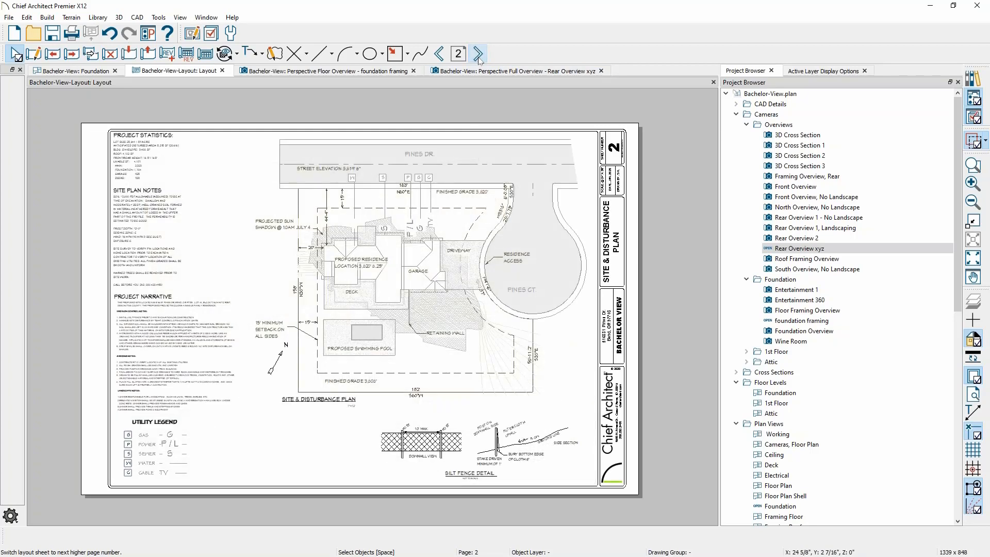
click(478, 54)
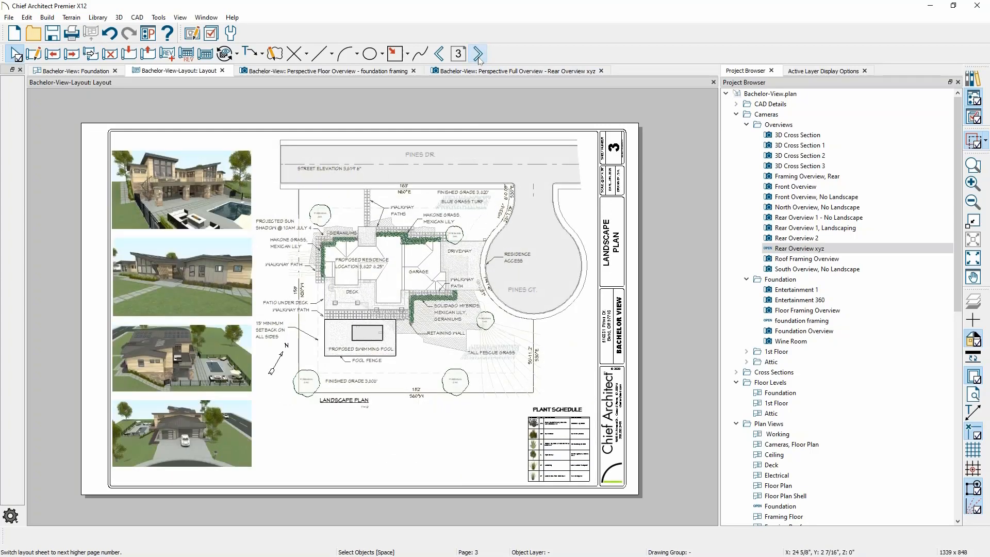
click(478, 54)
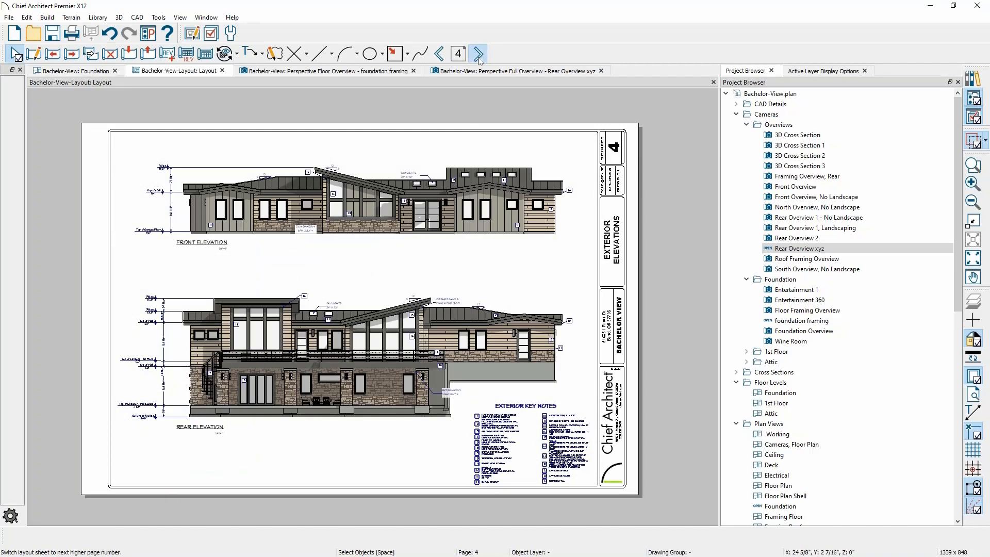
click(478, 55)
click(478, 55)
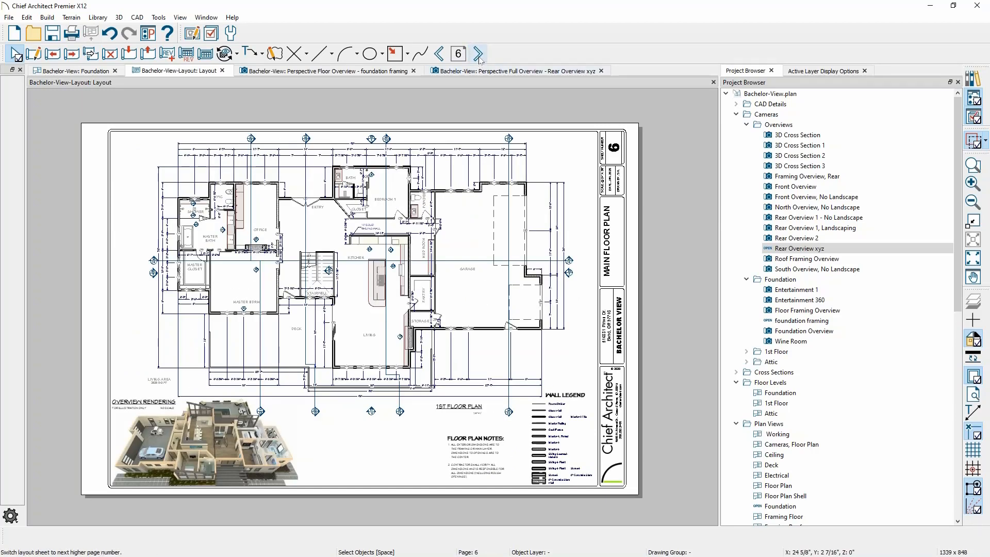
click(459, 54)
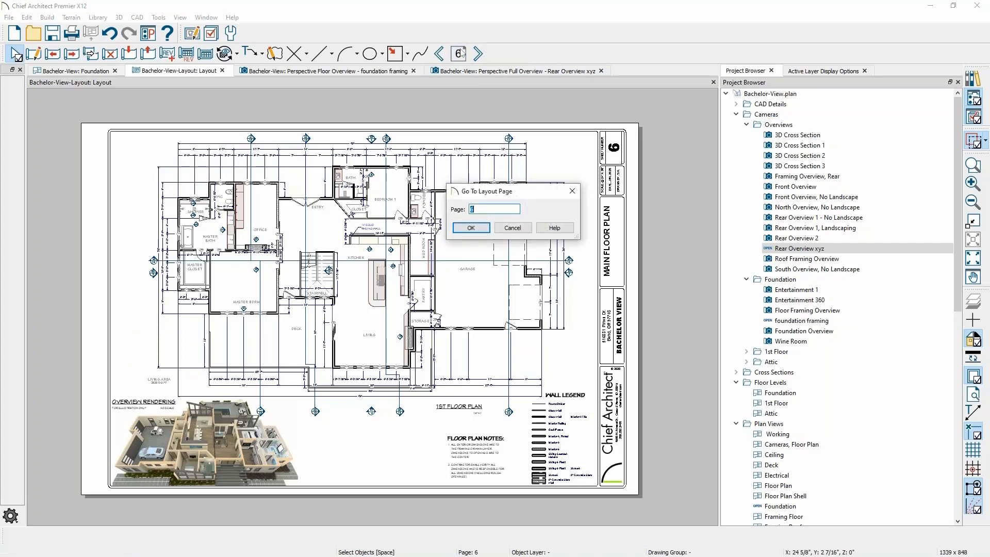
text(1)
key(Return)
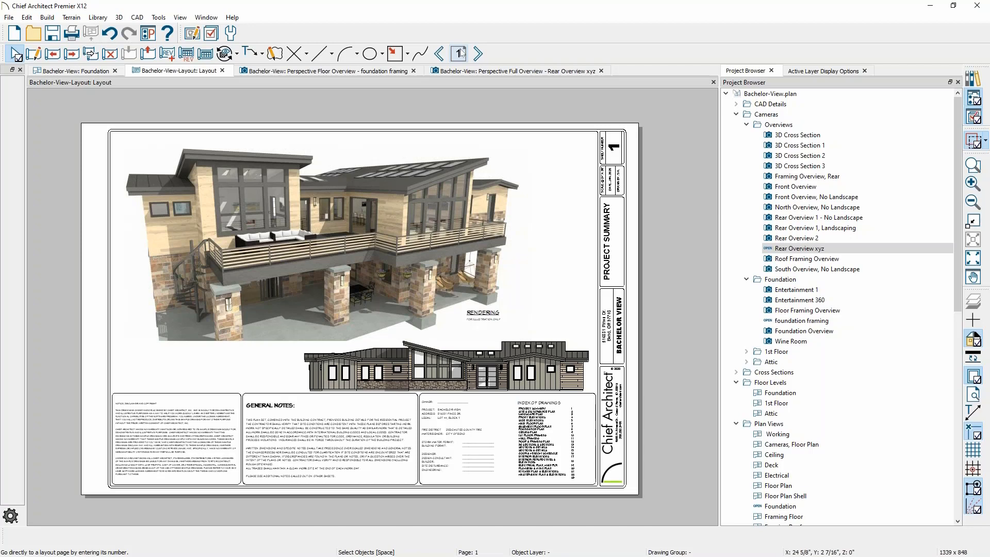
Examine the Export Picture size and resolution settings for the Rear Overview xyz camera view without exporting it.
click(528, 73)
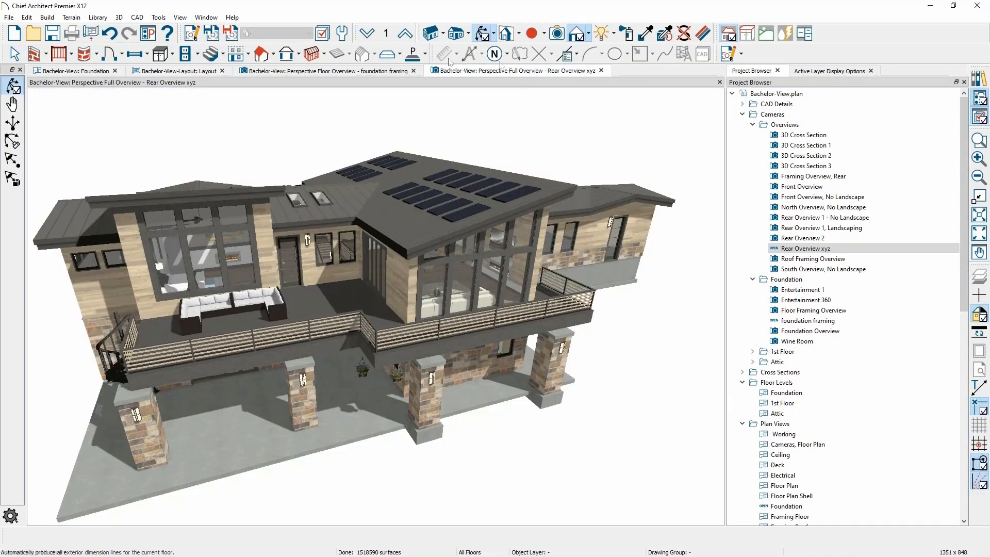
click(7, 18)
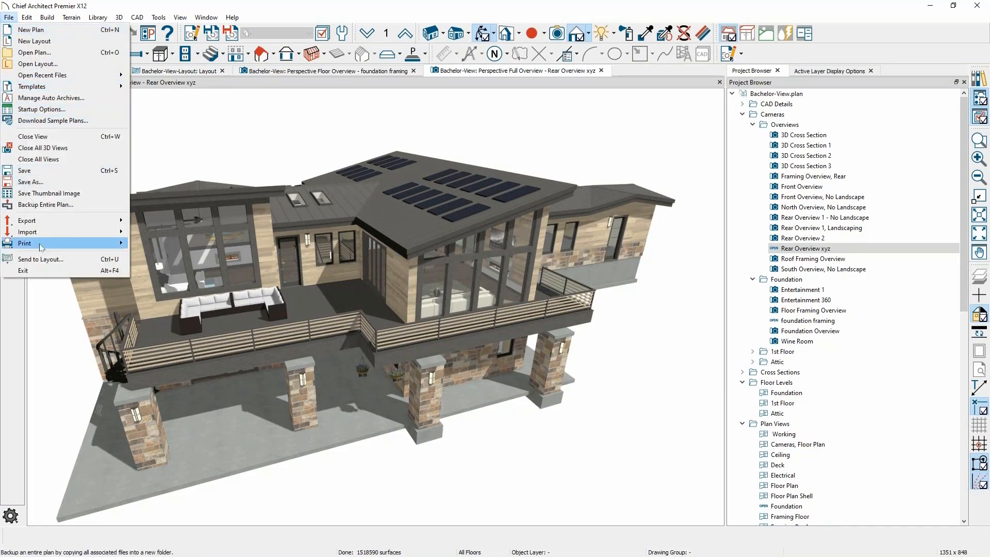
mouse_move(48, 222)
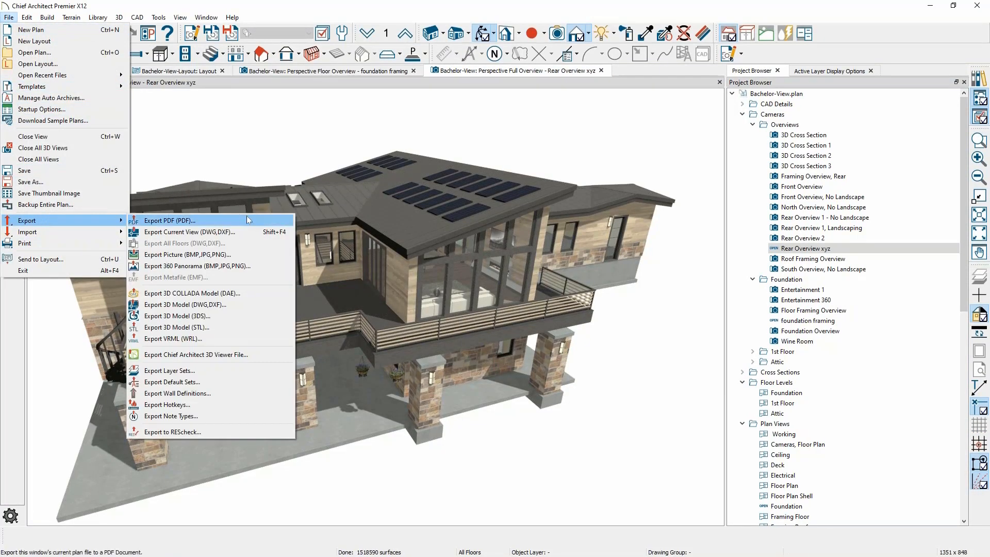
click(249, 251)
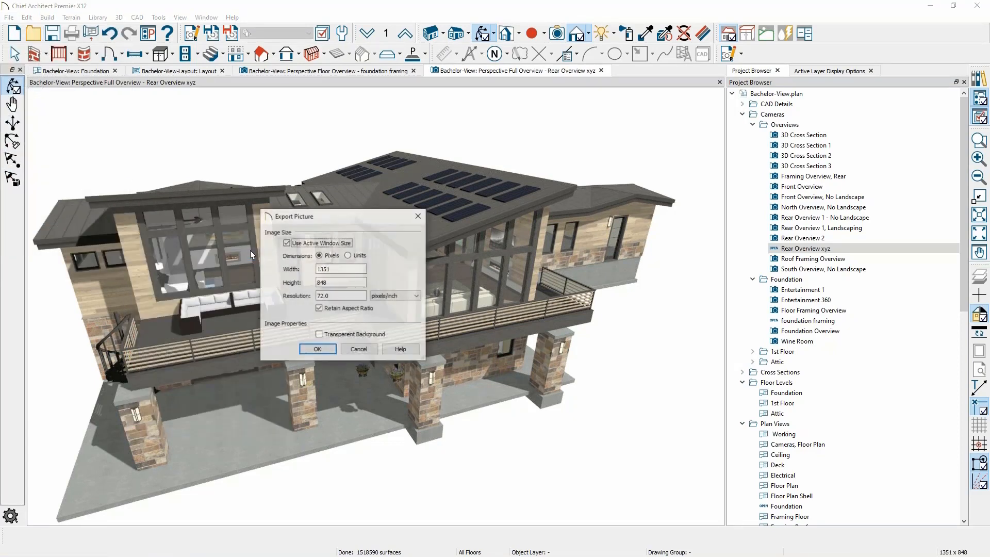
drag(350, 223, 541, 227)
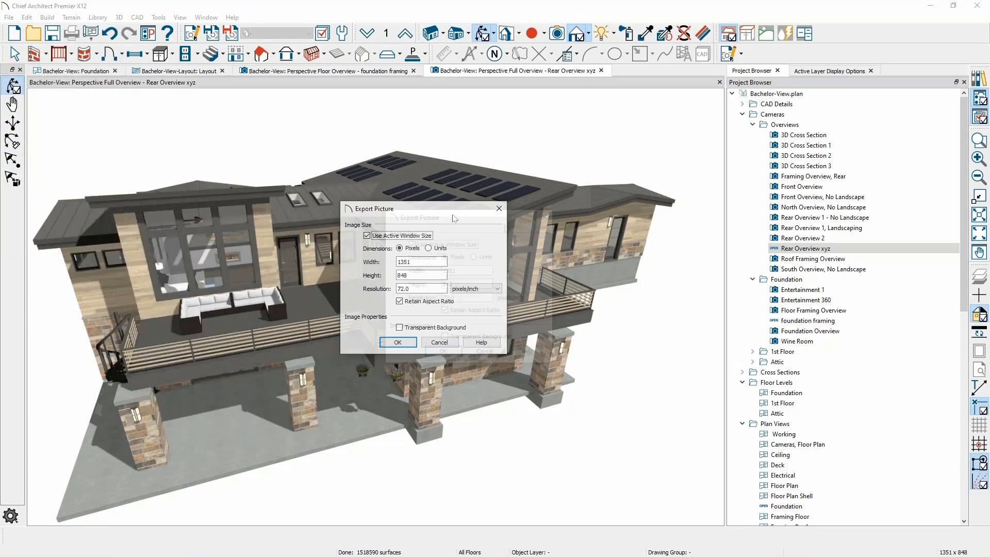
double_click(539, 272)
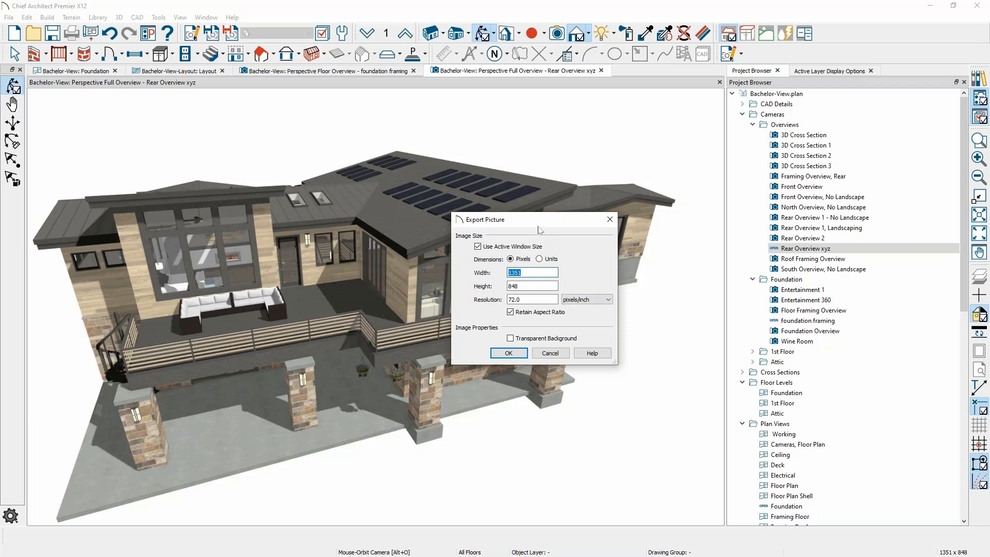
drag(544, 223, 517, 223)
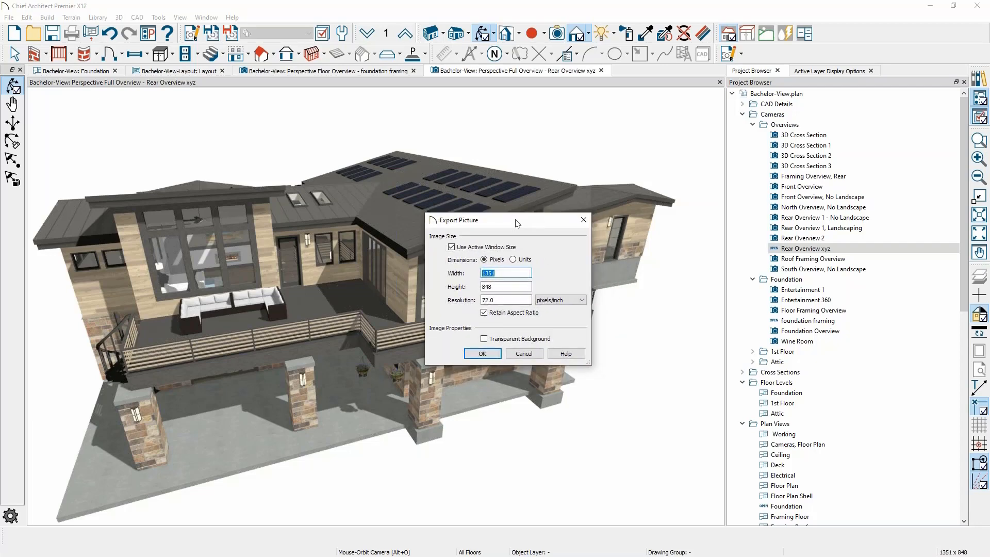
click(524, 274)
click(524, 353)
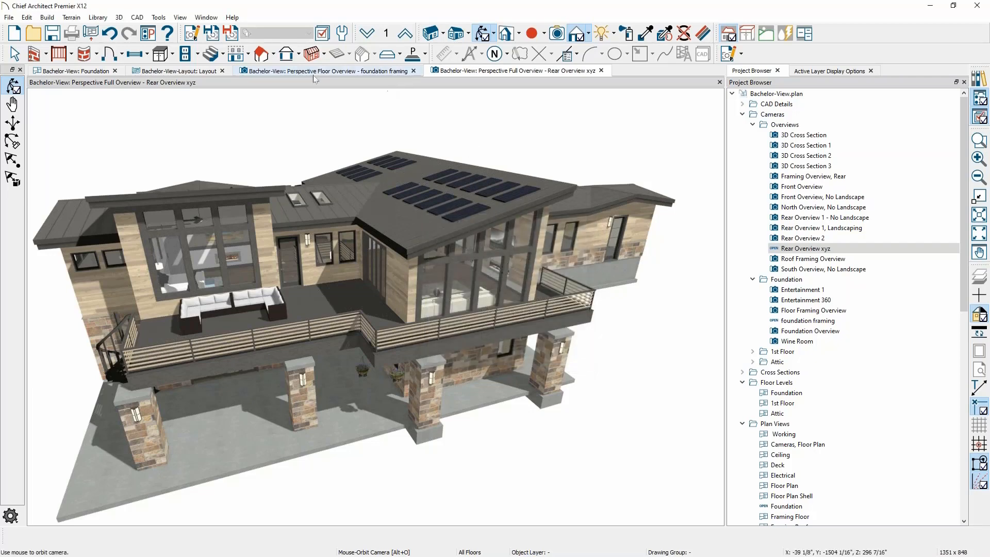
Switch to the Bachelor-View foundation plan and advance past the product pricing image in Windows Photo Viewer.
click(76, 71)
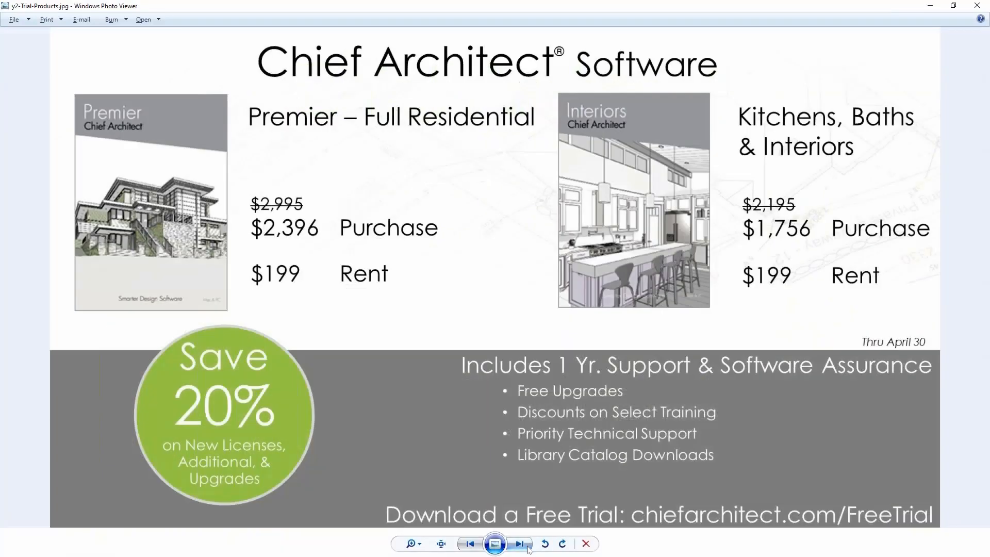
click(527, 548)
click(528, 548)
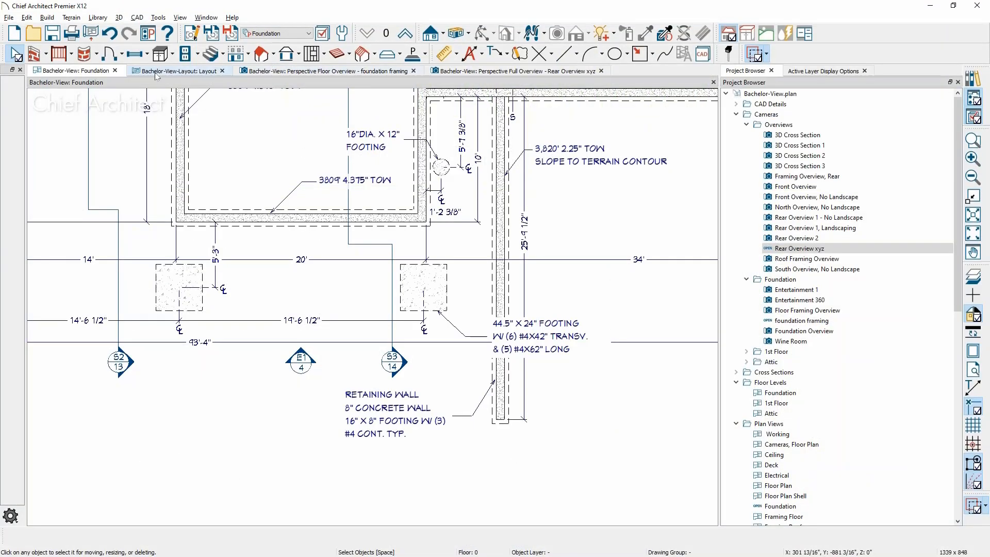
Create a new plan.
click(8, 18)
click(22, 34)
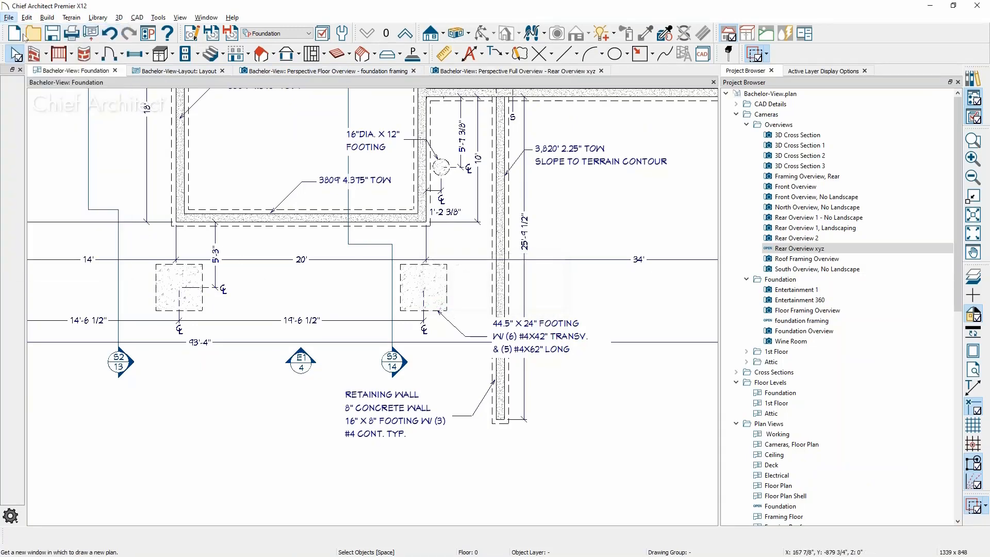
Open the recently used PRODUCTIVITY TIPS.plan file.
click(8, 19)
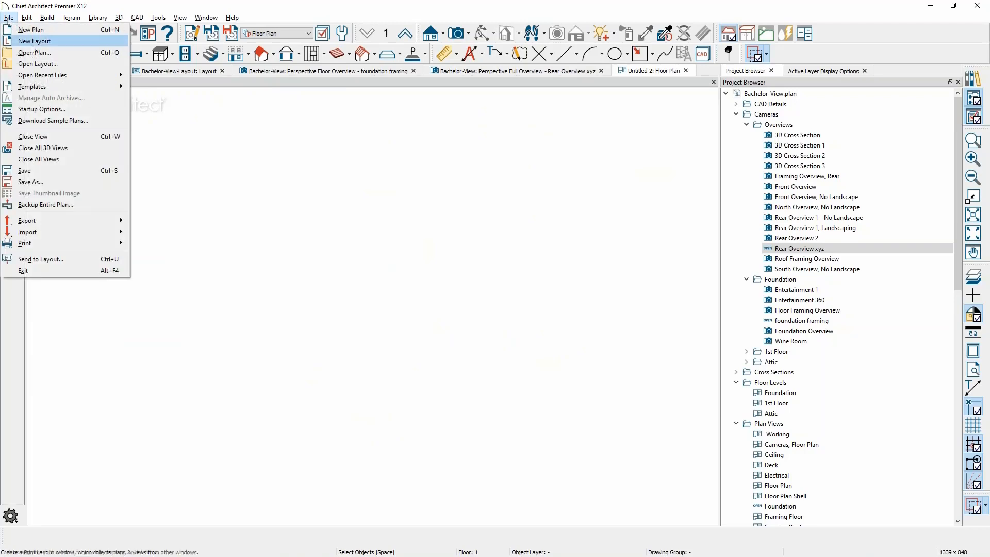
mouse_move(62, 76)
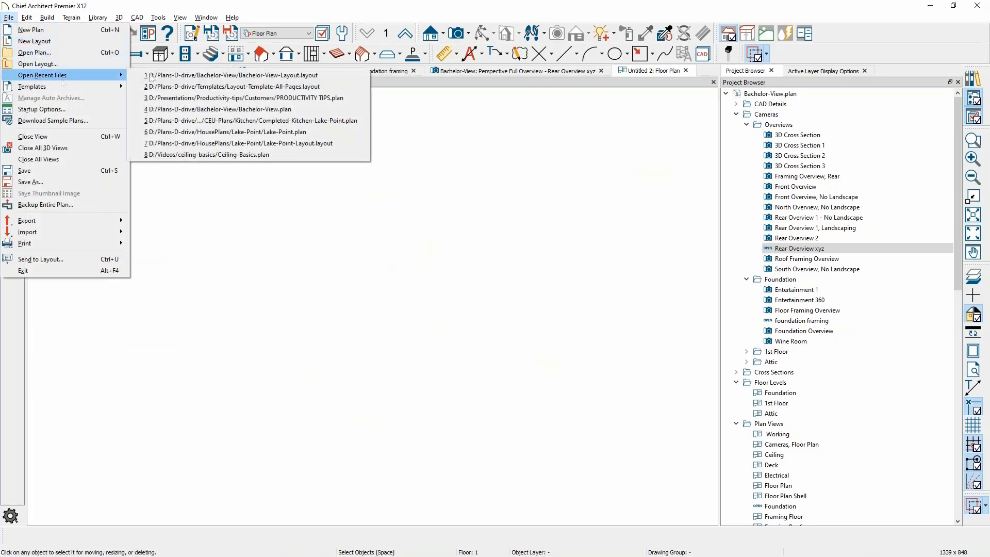
click(344, 98)
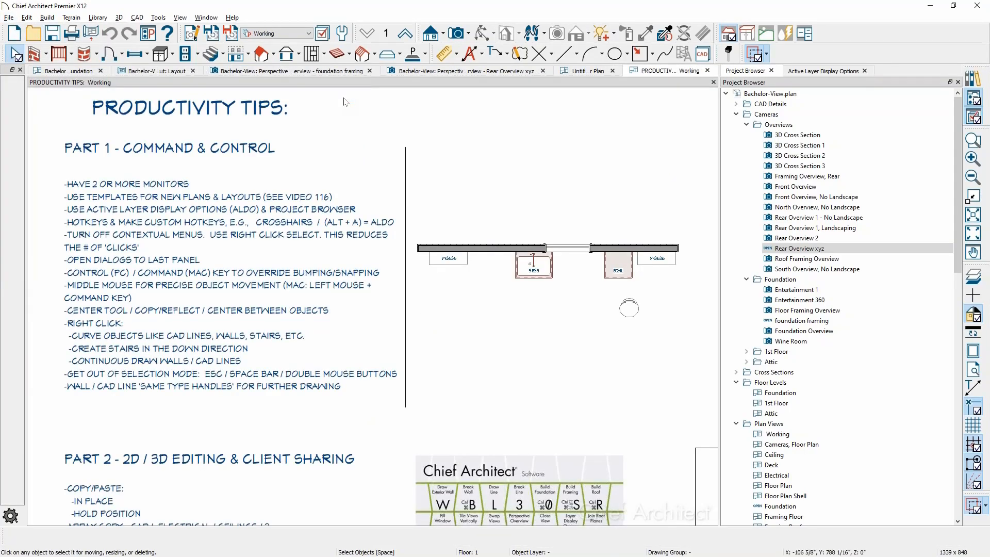
Draw a CAD circle about 13'-10" in diameter in the empty area beside the Productivity Tips text.
middle_drag(168, 207, 578, 199)
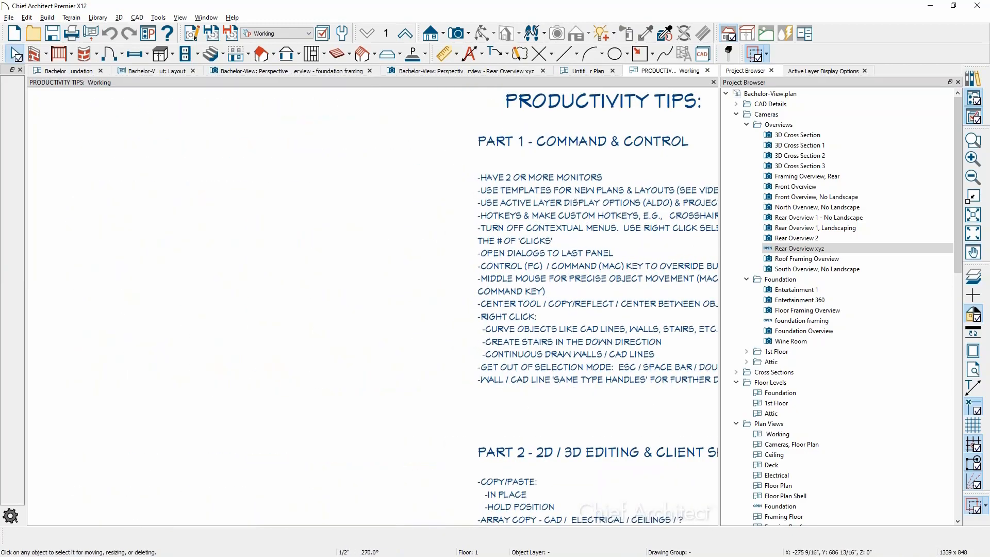
click(615, 53)
drag(158, 243, 289, 360)
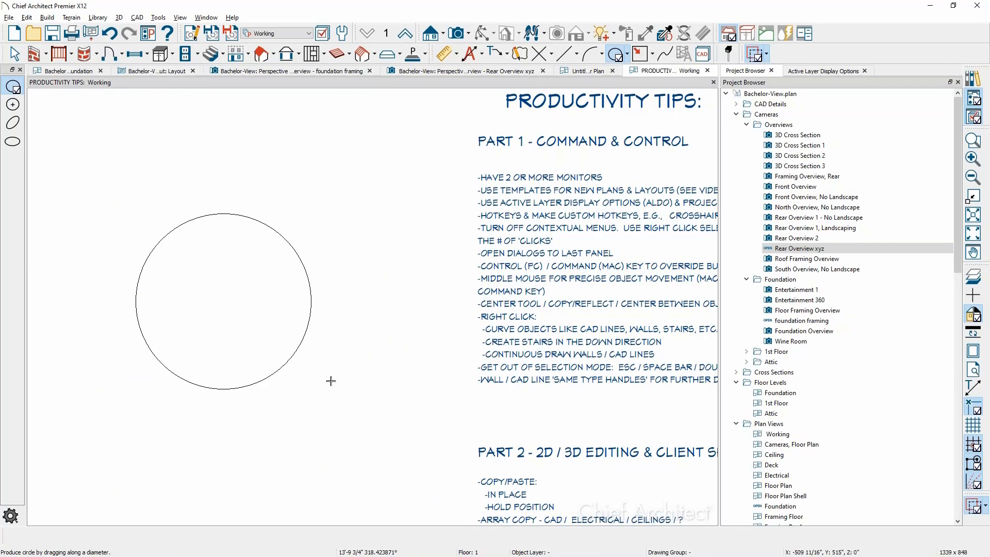
key(Escape)
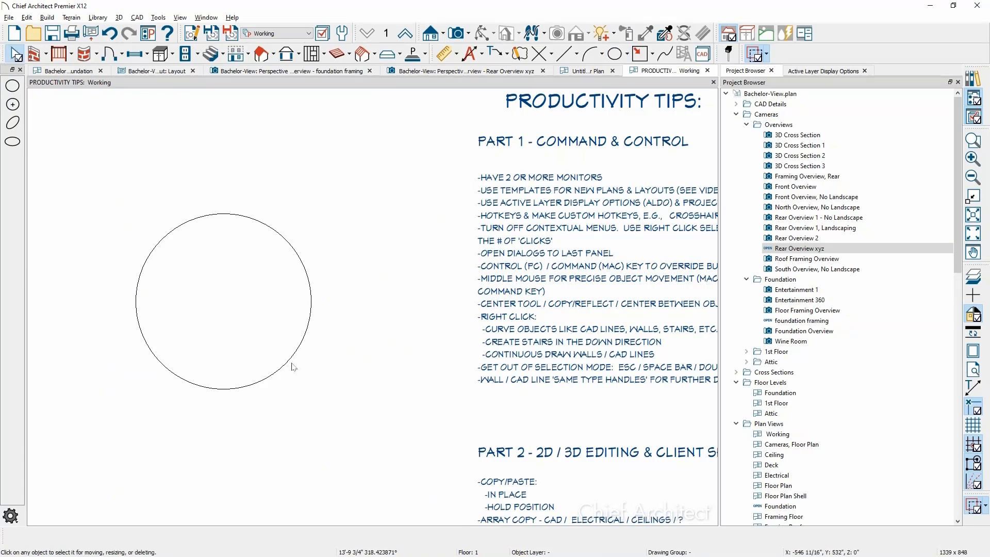
Convert the CAD circle to a Polyline Distribution Path on the default layer for that object type.
scroll(284, 365, up, 2)
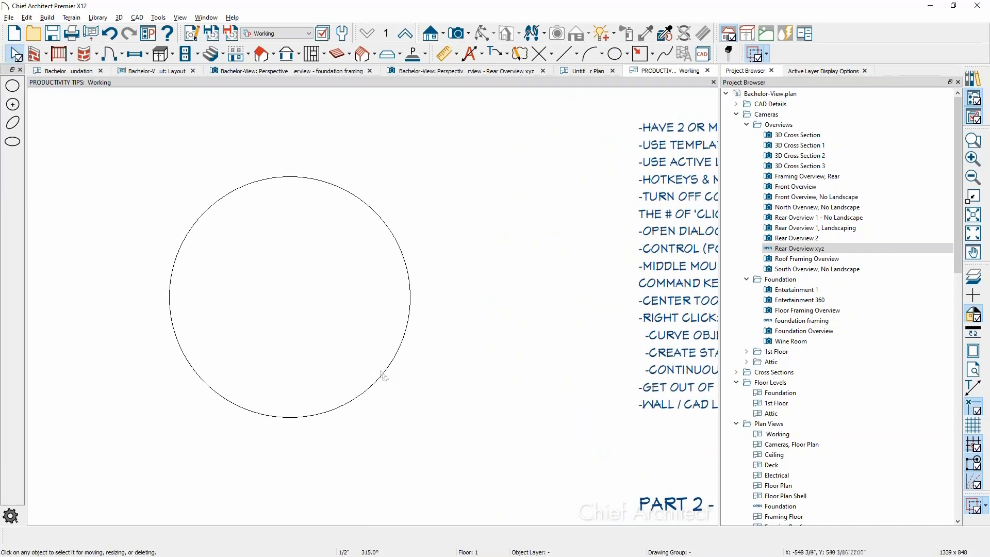
click(384, 376)
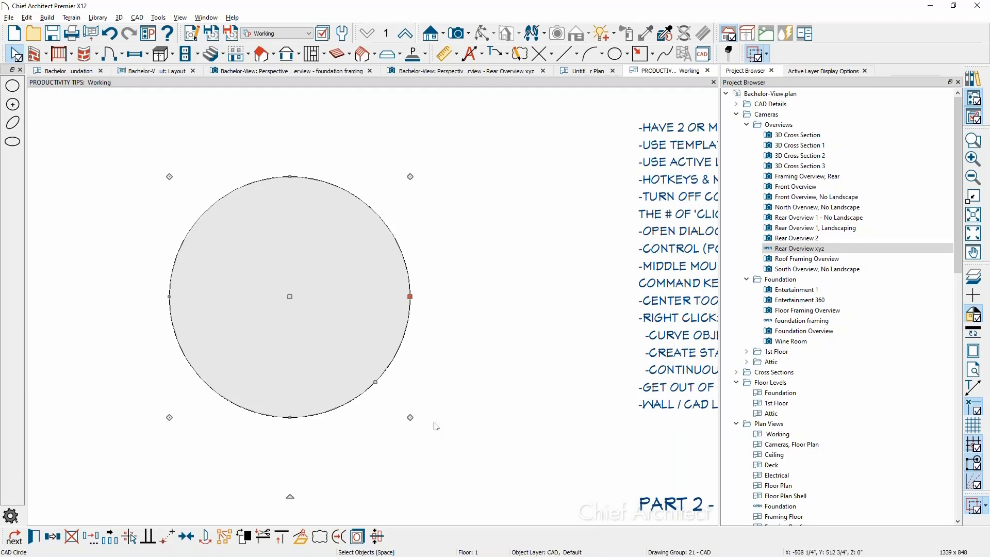
click(301, 537)
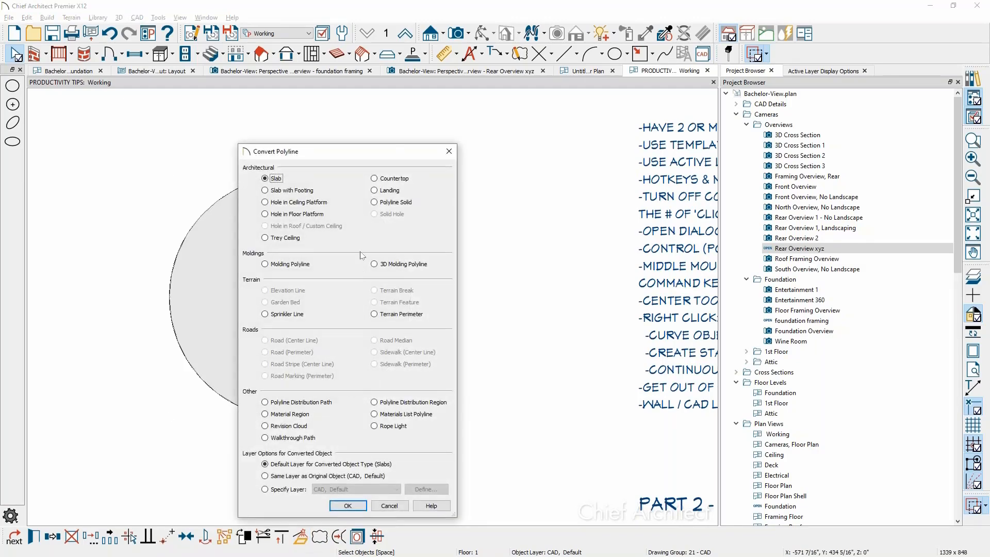
drag(369, 153, 530, 100)
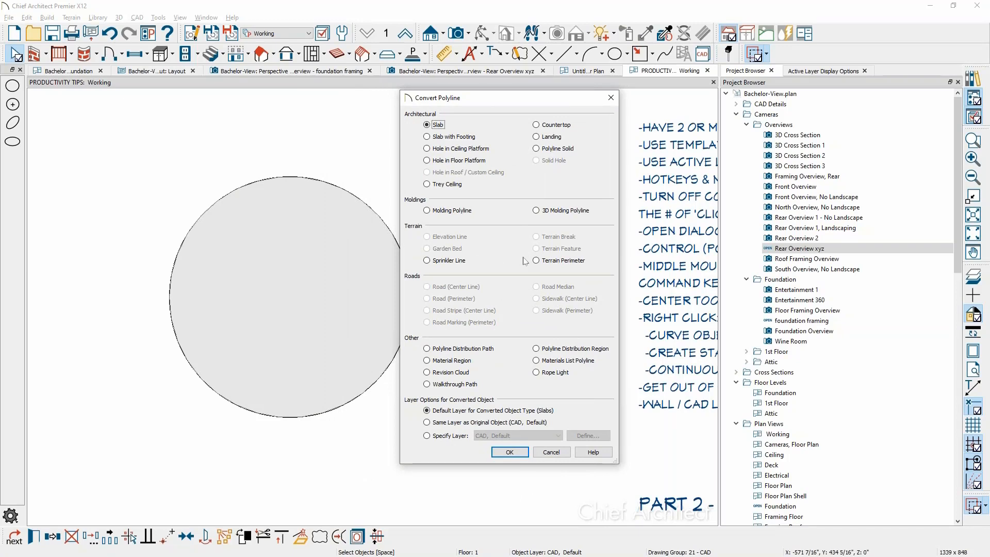
click(476, 353)
click(507, 453)
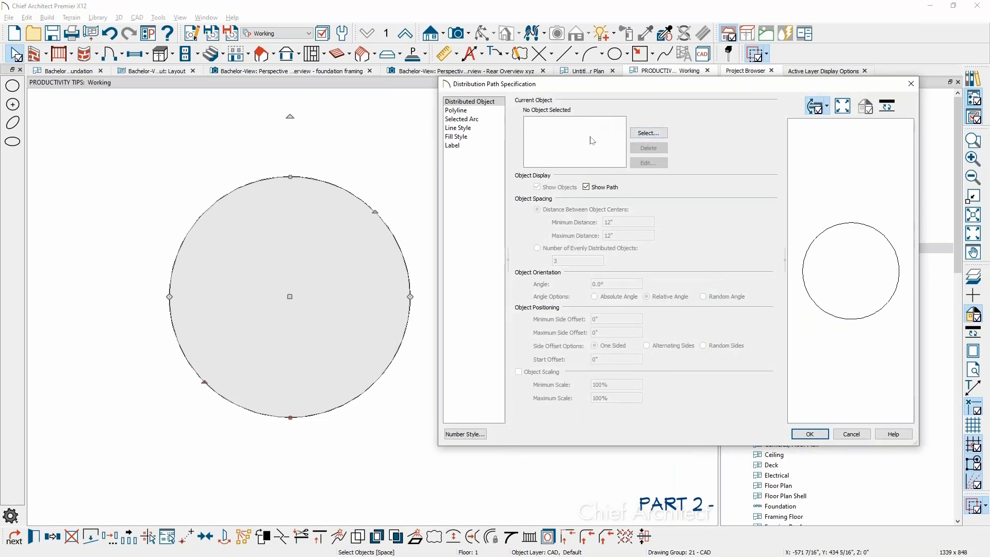
Search the library for "post" and assign the 1415 Massive Sapelo Post as the path's distributed object.
click(645, 134)
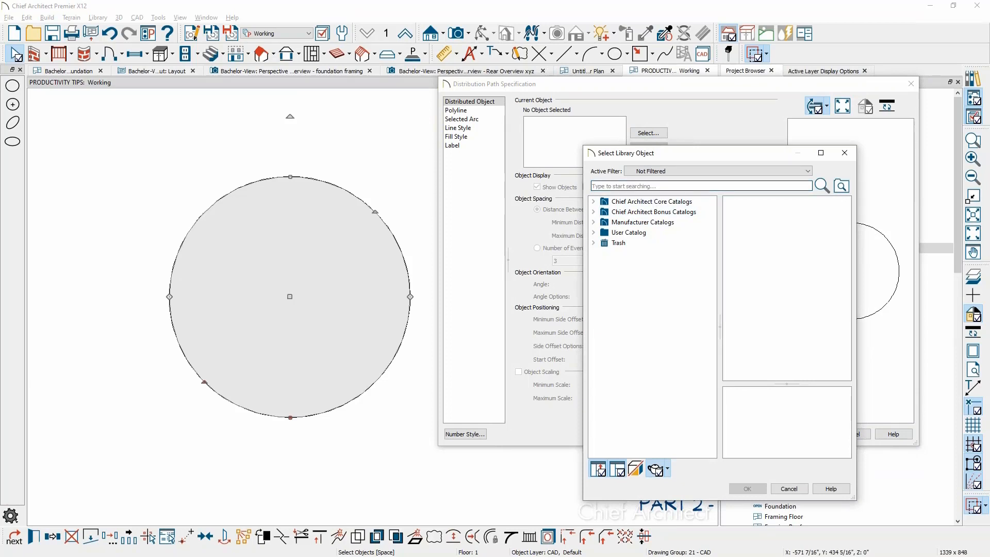
text(plant)
key(Return)
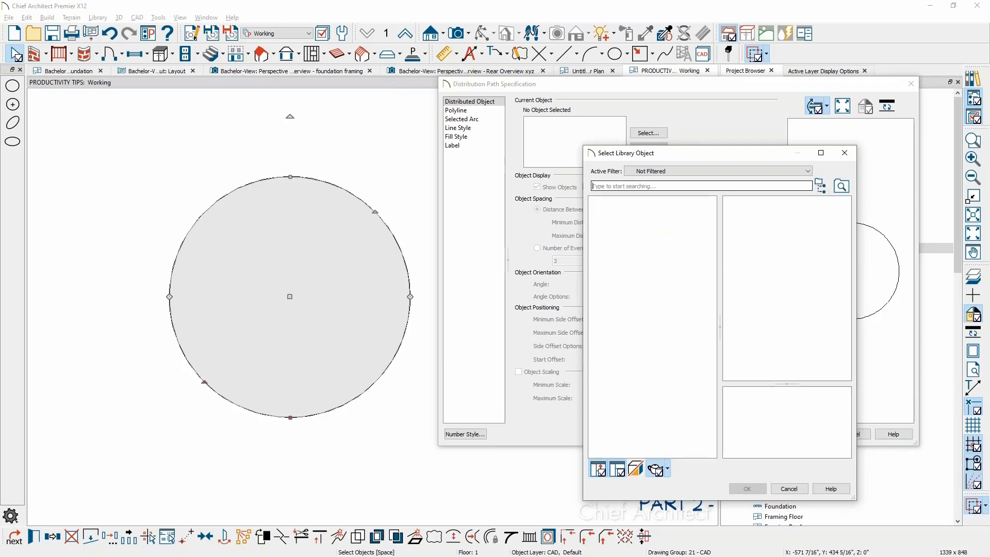
text(po)
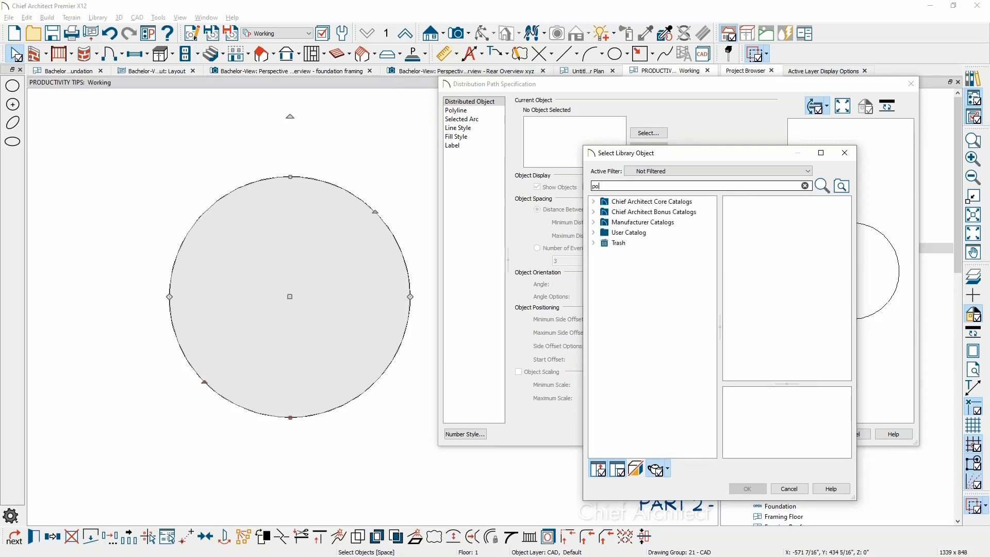
text(st)
key(Return)
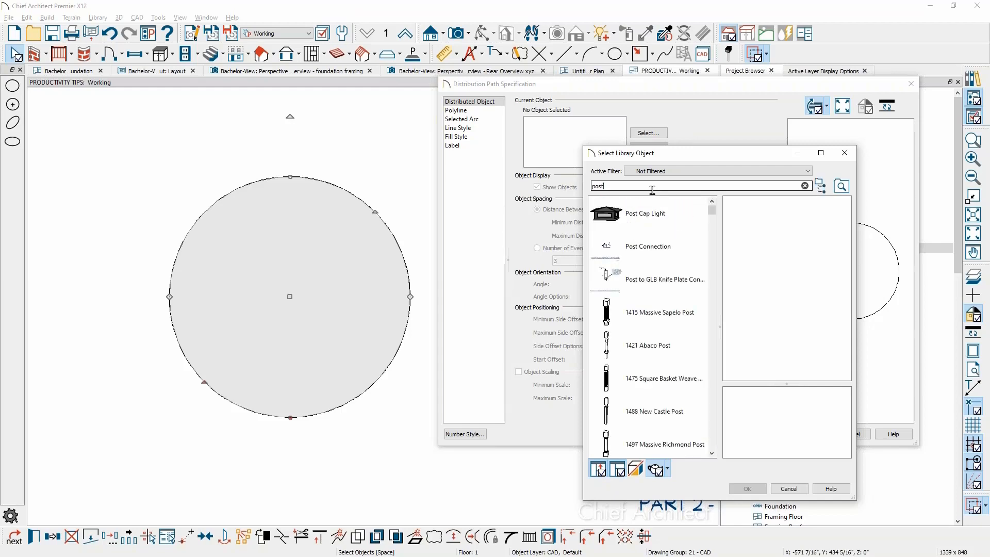
click(653, 318)
click(747, 489)
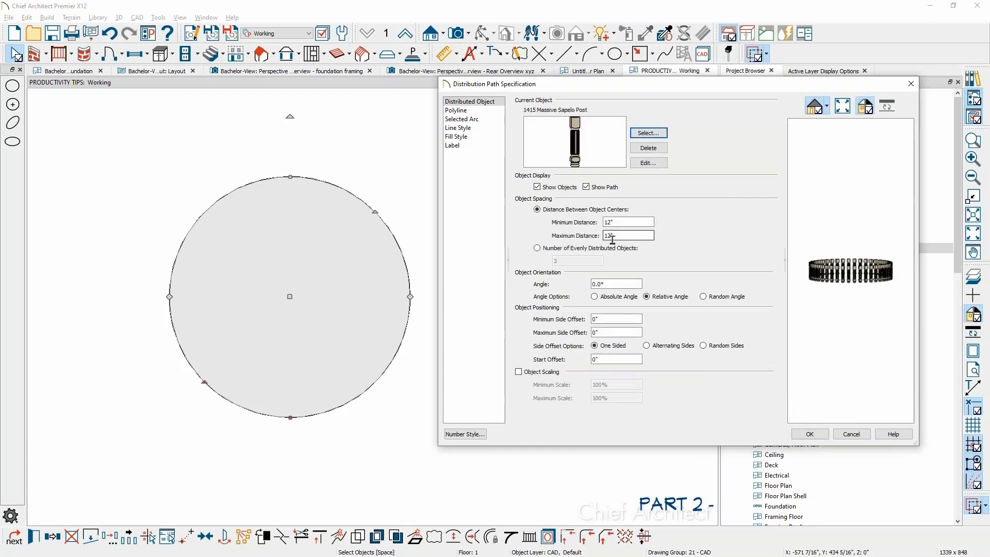
Space the posts along the circular path as 6 evenly distributed objects and apply the specification.
click(590, 249)
double_click(584, 260)
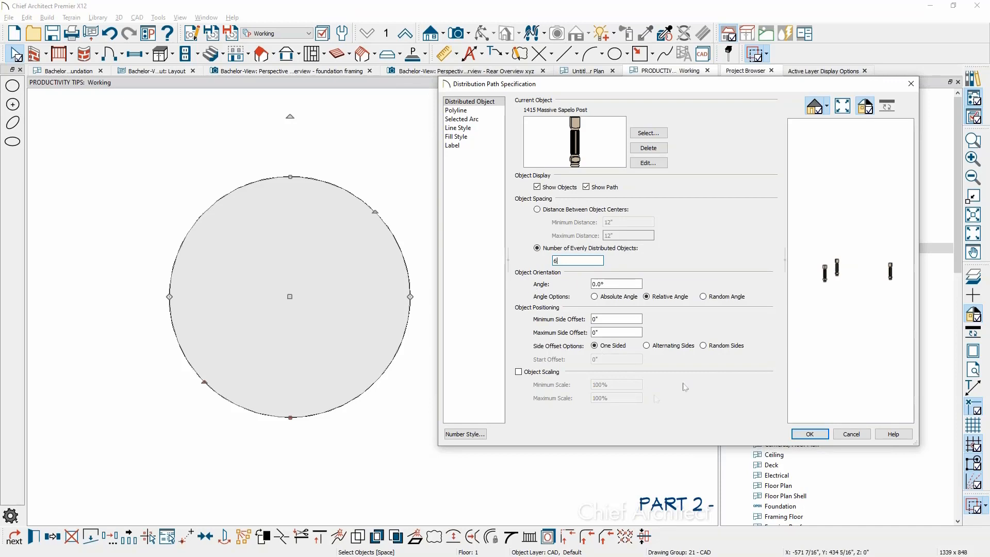
click(809, 434)
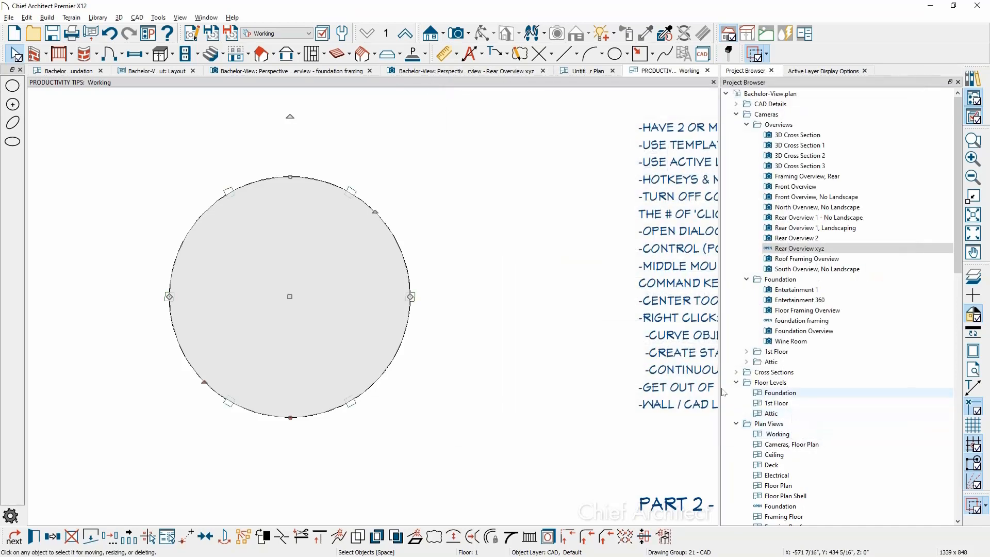
click(531, 404)
scroll(315, 298, up, 2)
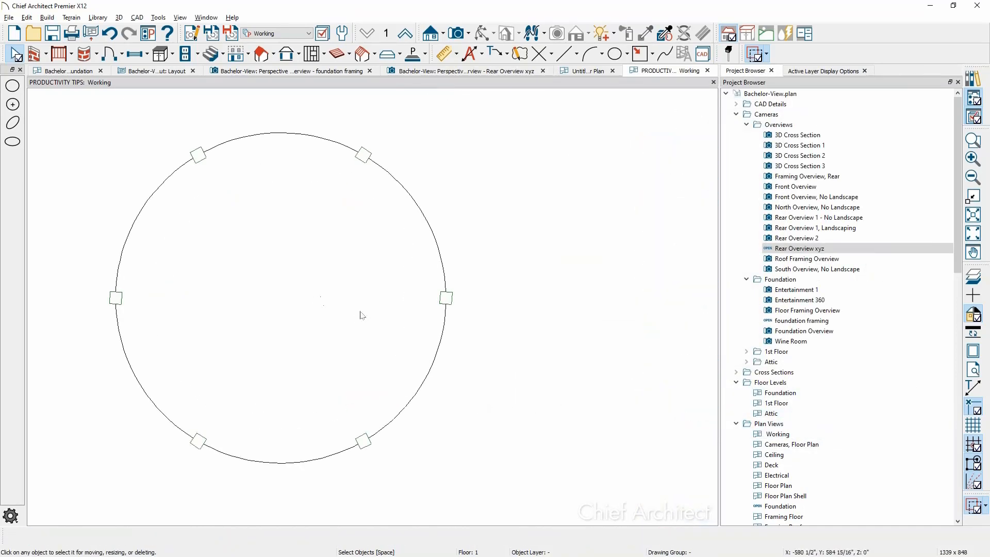
middle_drag(361, 317, 396, 320)
scroll(395, 320, up, 1)
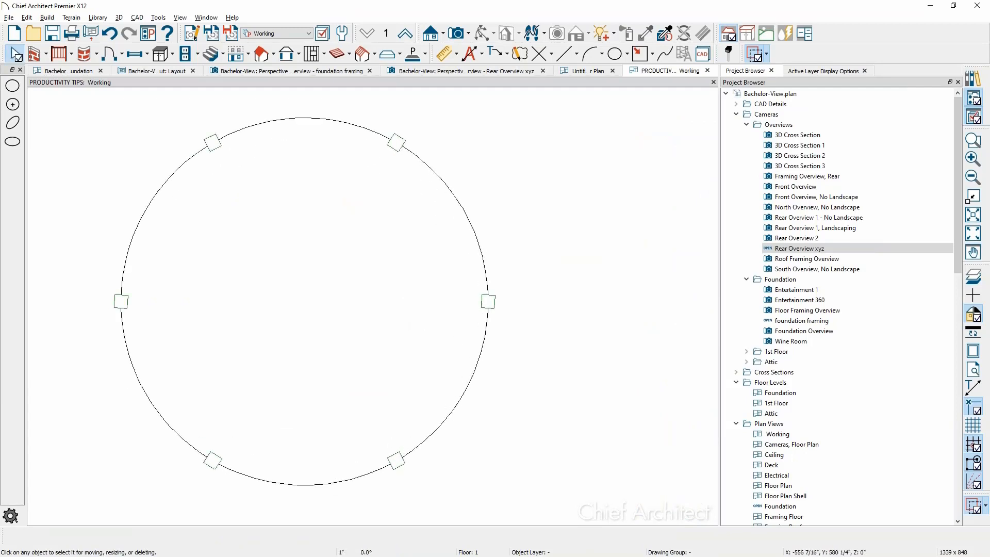